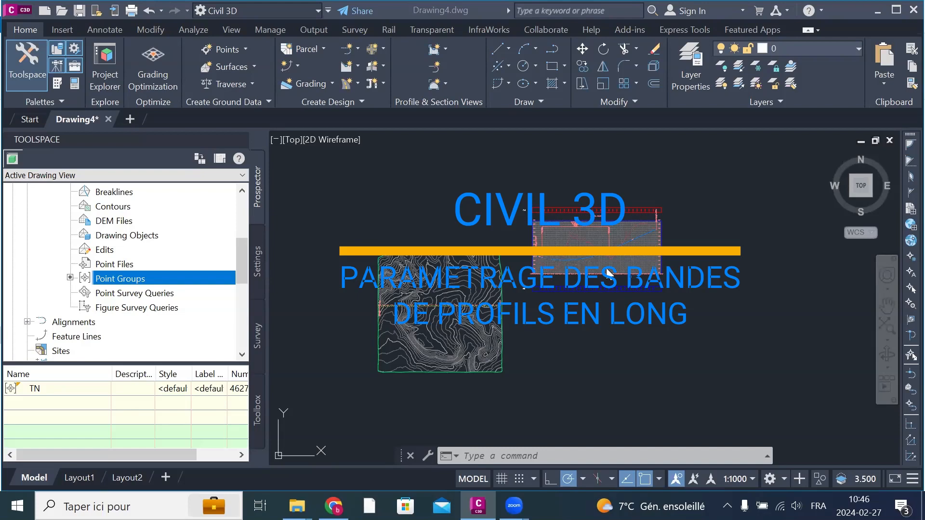
{"action": "left_click", "coordinate": [738, 332]}
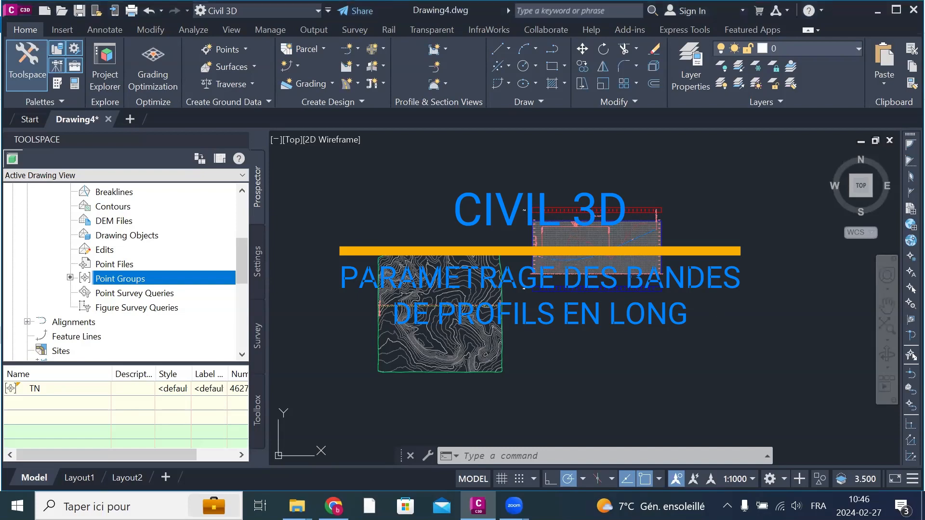
{"action": "scroll", "coordinate": [509, 217], "scroll_direction": "up", "scroll_amount": 2}
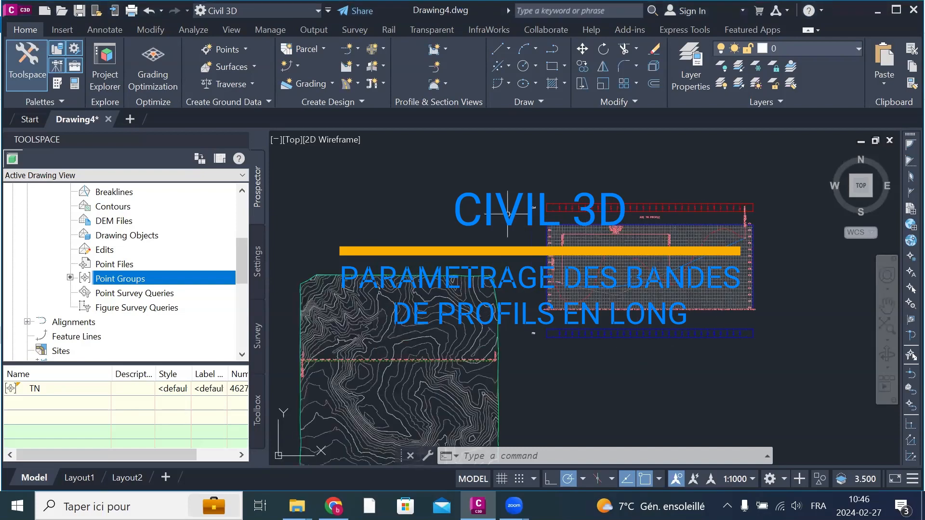
{"action": "left_click", "coordinate": [724, 285]}
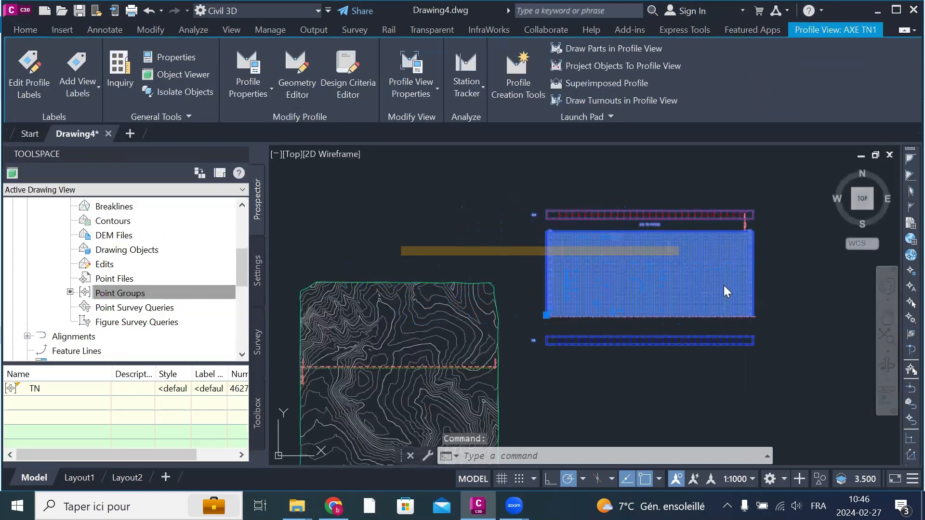
{"action": "right_click", "coordinate": [723, 286]}
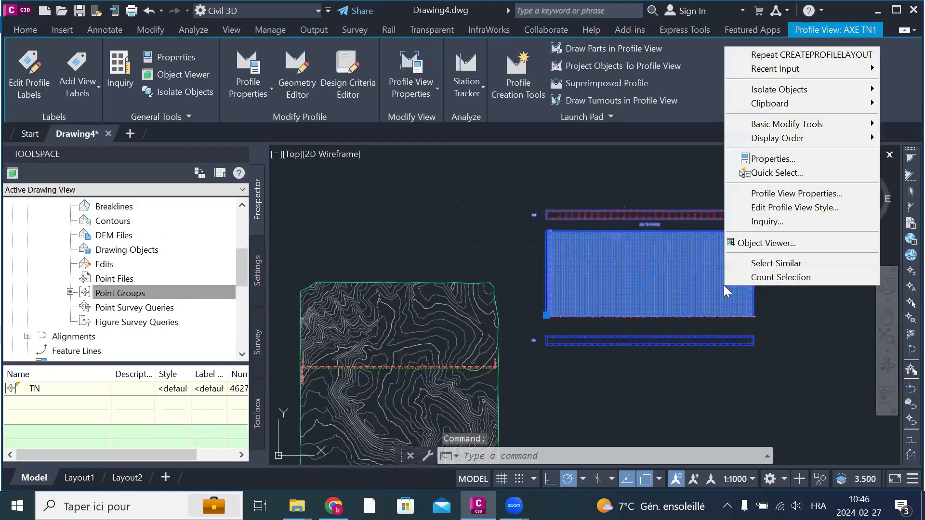
{"action": "left_click", "coordinate": [737, 365]}
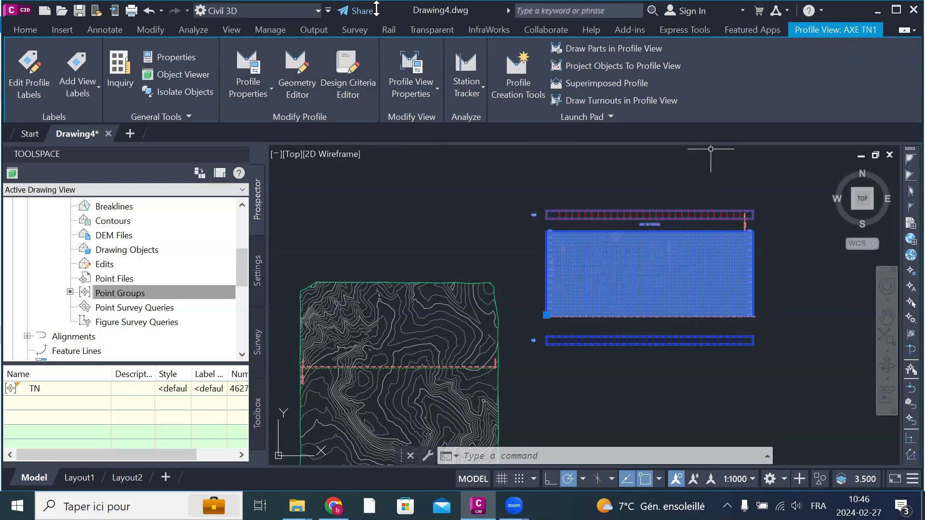
Step: Review the profile data, design criteria and profile locking settings of the AXE PROJET profile
{"action": "left_click", "coordinate": [247, 66]}
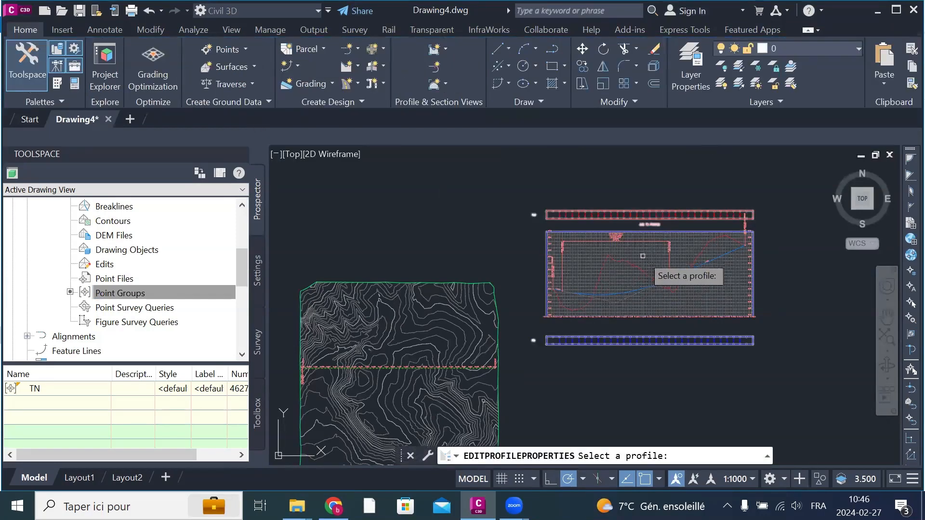
{"action": "left_click", "coordinate": [631, 290]}
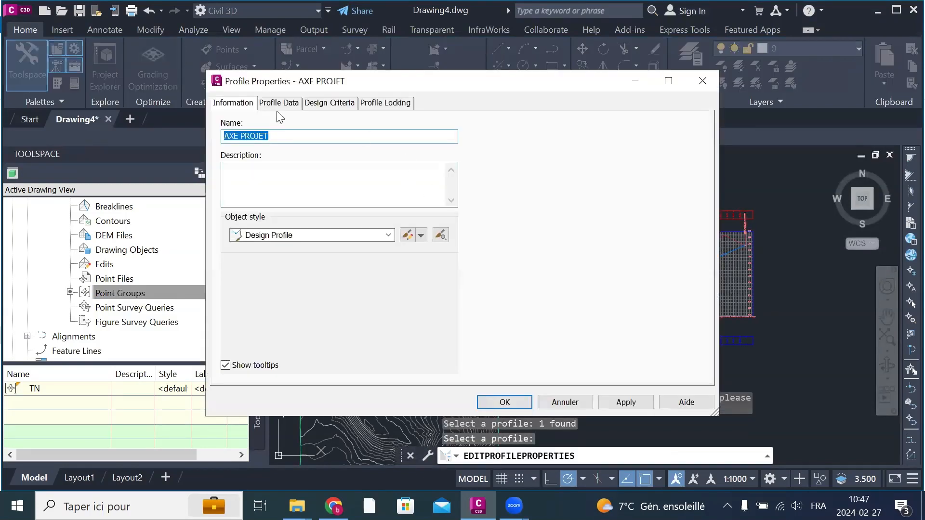
{"action": "left_click", "coordinate": [277, 103]}
{"action": "left_click", "coordinate": [313, 110]}
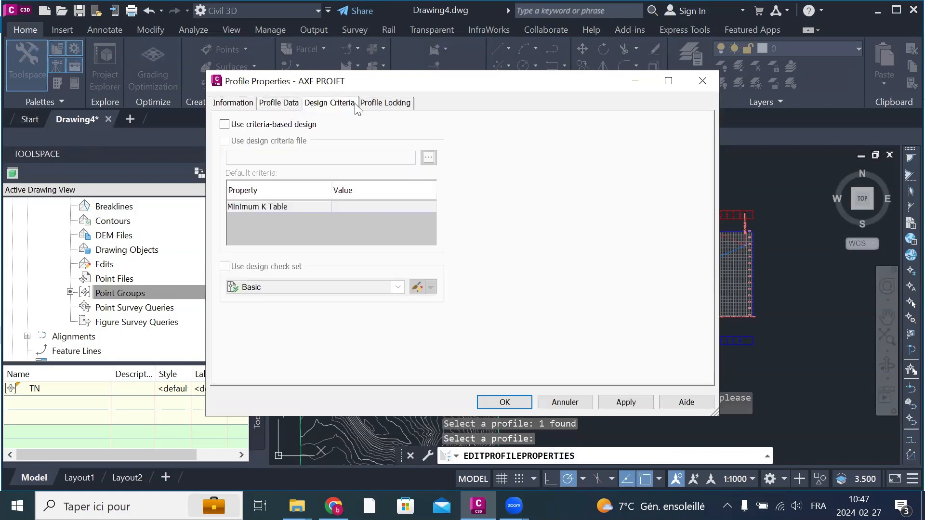
{"action": "left_click", "coordinate": [378, 107]}
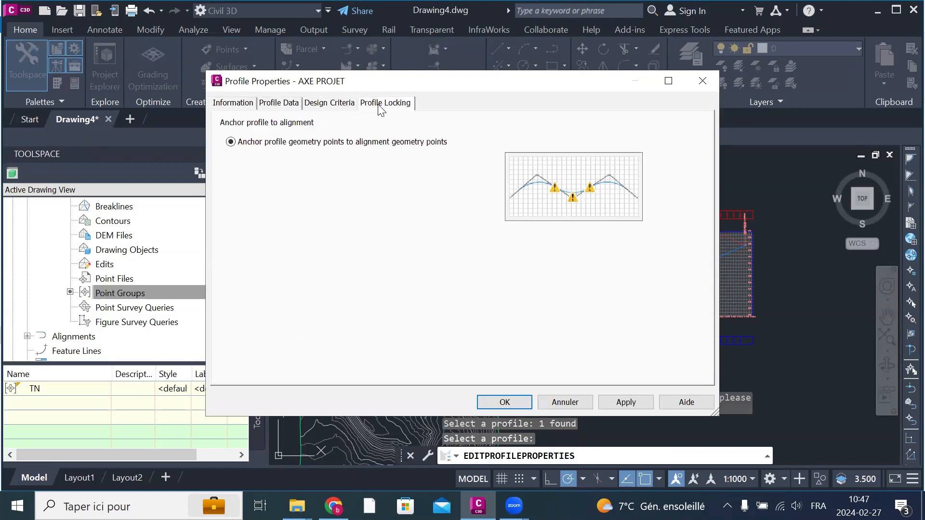
{"action": "left_click", "coordinate": [702, 89]}
{"action": "left_click", "coordinate": [739, 295]}
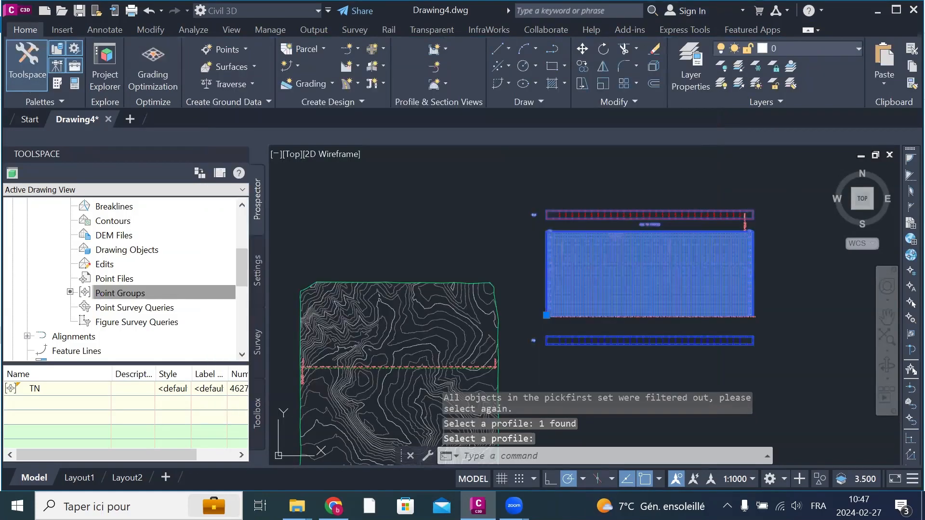
{"action": "right_click", "coordinate": [722, 289]}
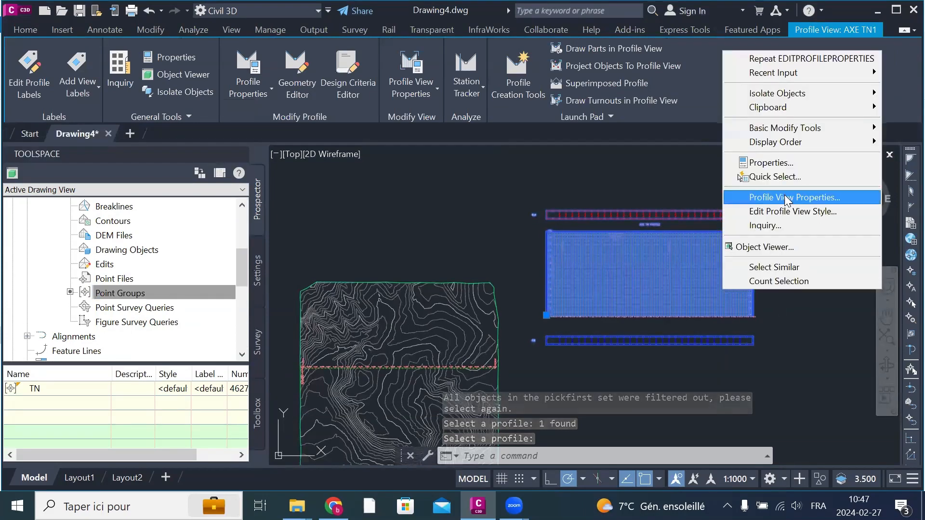
{"action": "left_click", "coordinate": [810, 203]}
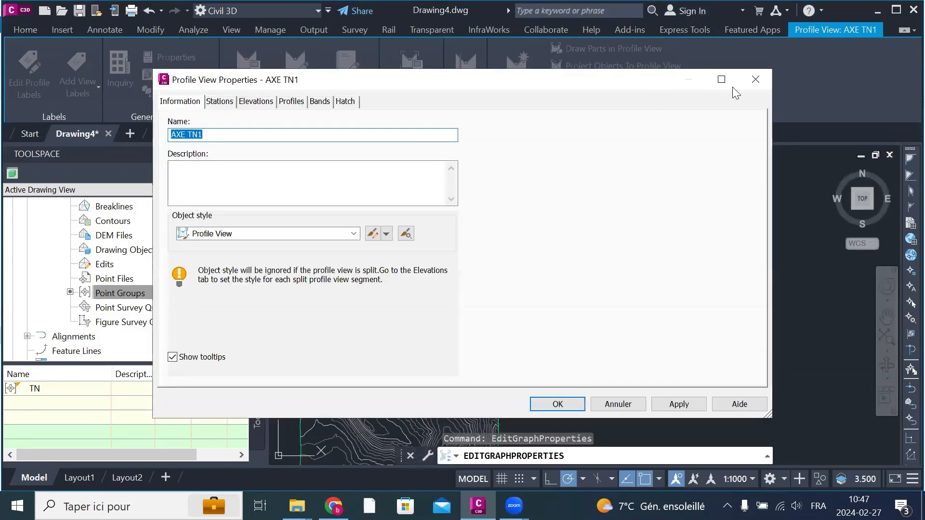
{"action": "left_click", "coordinate": [755, 79]}
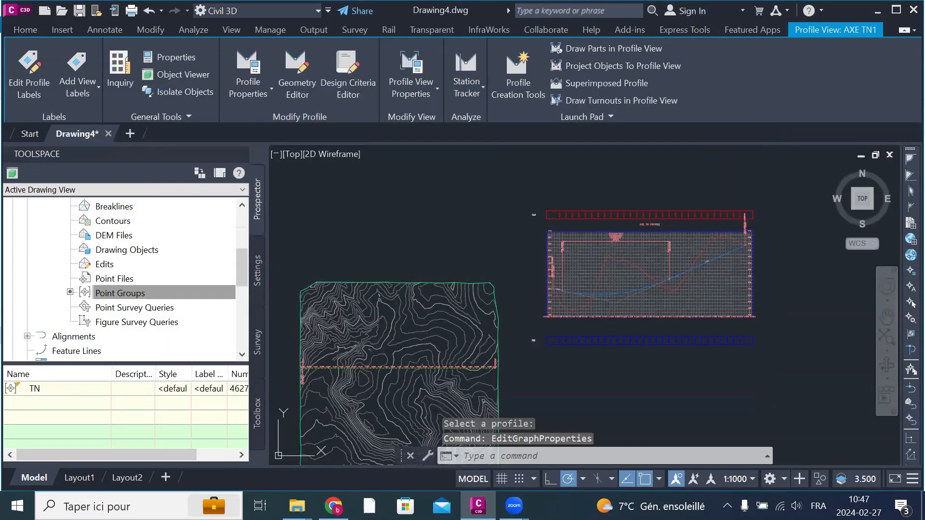
Step: Edit the profile view style so the vertical and horizontal grids are both clipped to the highest profile(s)
{"action": "left_click", "coordinate": [714, 279]}
{"action": "right_click", "coordinate": [715, 284]}
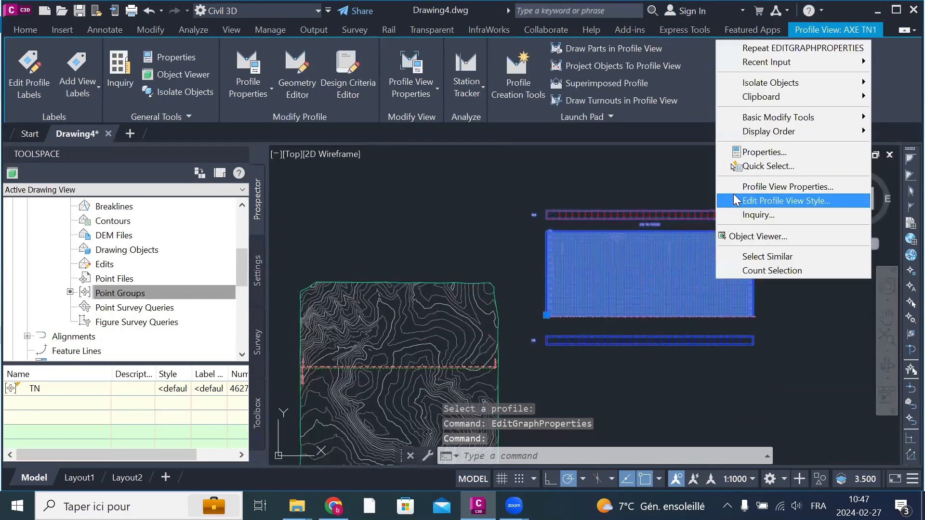
{"action": "left_click", "coordinate": [791, 202]}
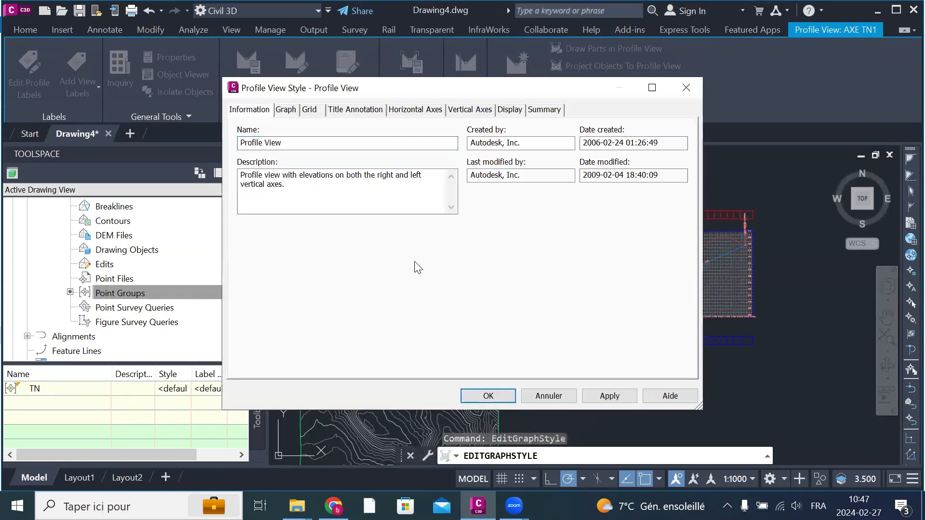
{"action": "left_click", "coordinate": [292, 110]}
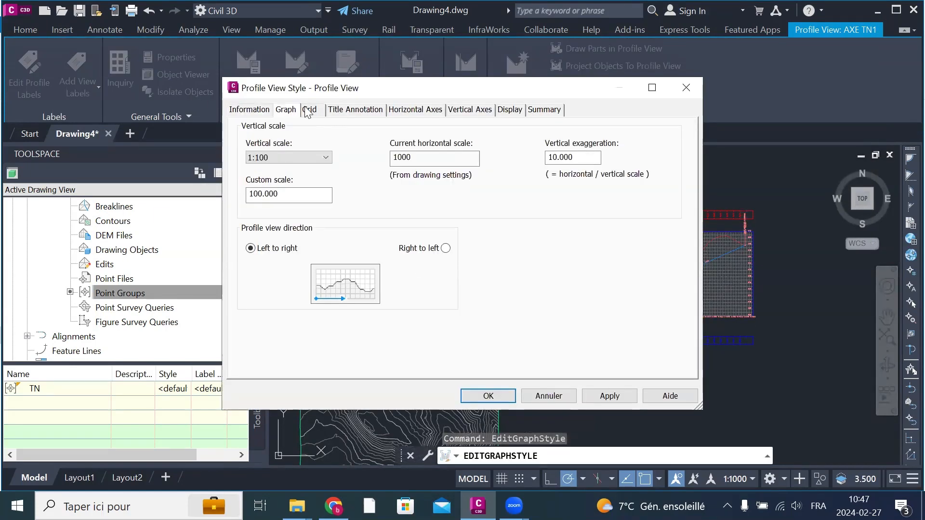
{"action": "left_click", "coordinate": [308, 110]}
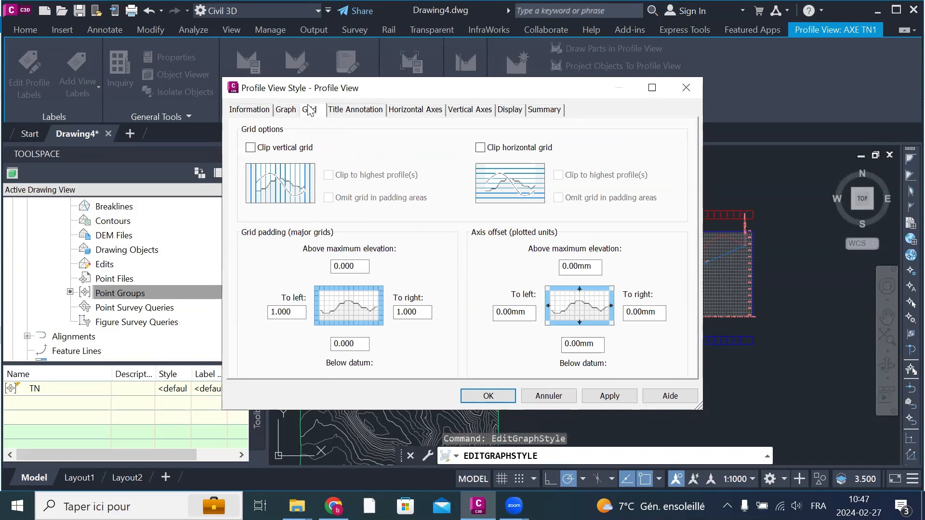
{"action": "left_click", "coordinate": [250, 148]}
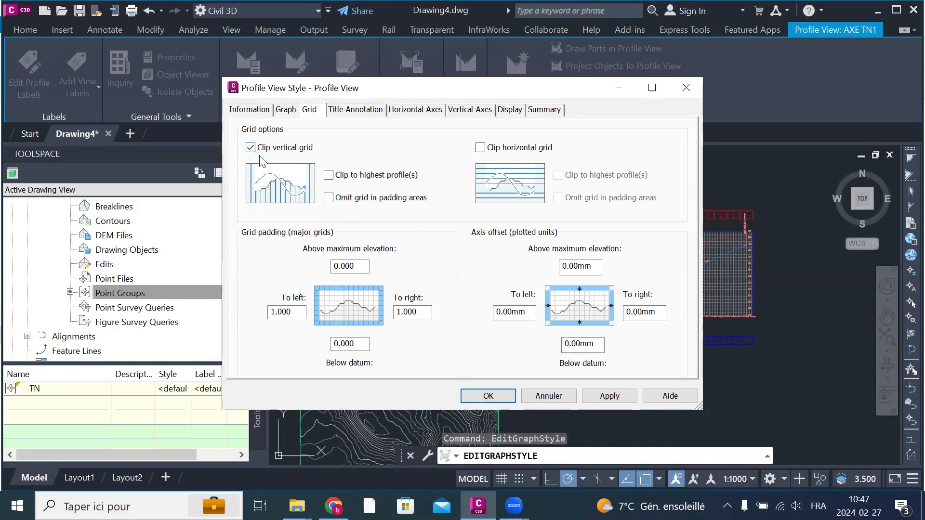
{"action": "left_click", "coordinate": [328, 174]}
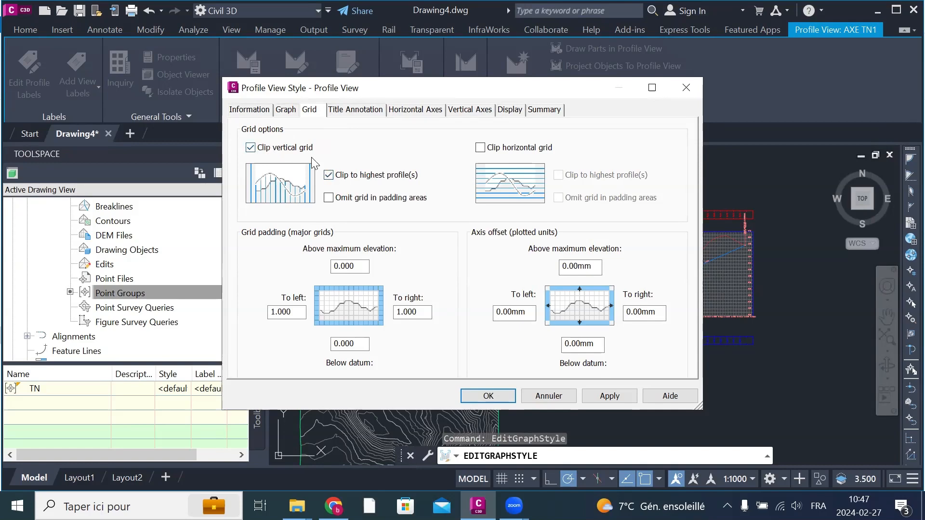
{"action": "left_click", "coordinate": [480, 147]}
{"action": "left_click", "coordinate": [557, 175]}
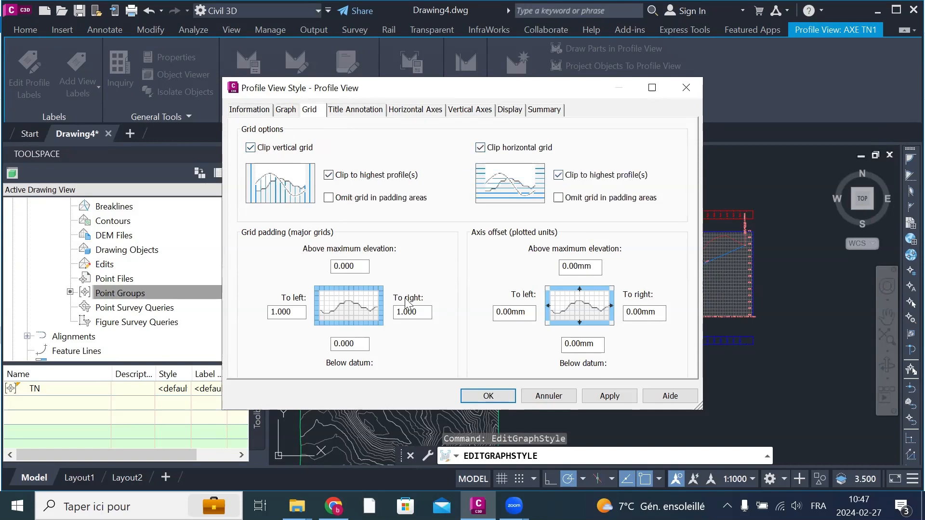
Step: Check the style's title annotation, horizontal and vertical axes and display settings, and apply the style changes to the profile view
{"action": "left_click", "coordinate": [364, 111]}
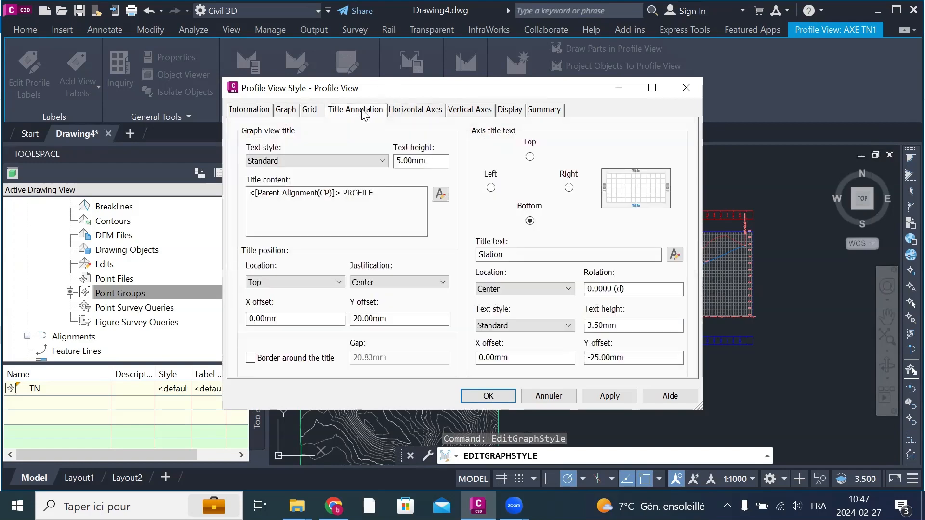
{"action": "left_click", "coordinate": [426, 111]}
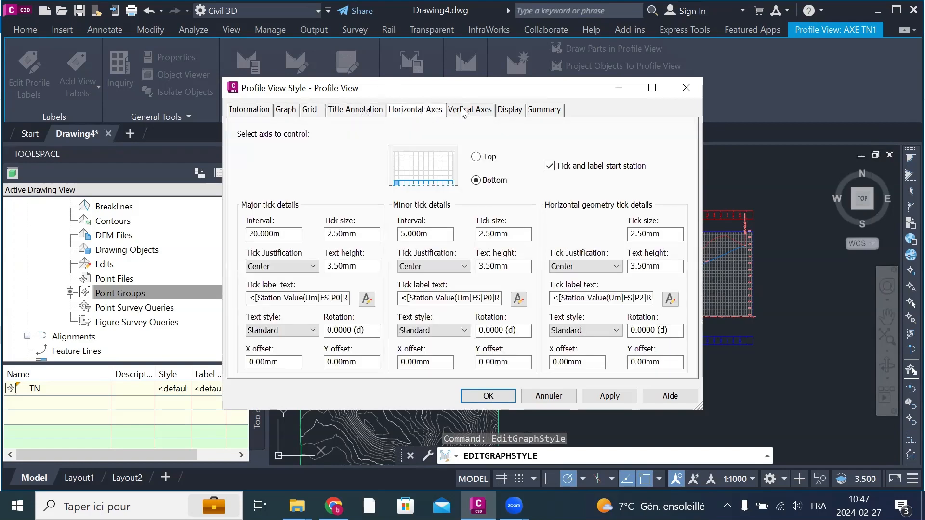
{"action": "left_click", "coordinate": [480, 112]}
{"action": "left_click", "coordinate": [510, 110]}
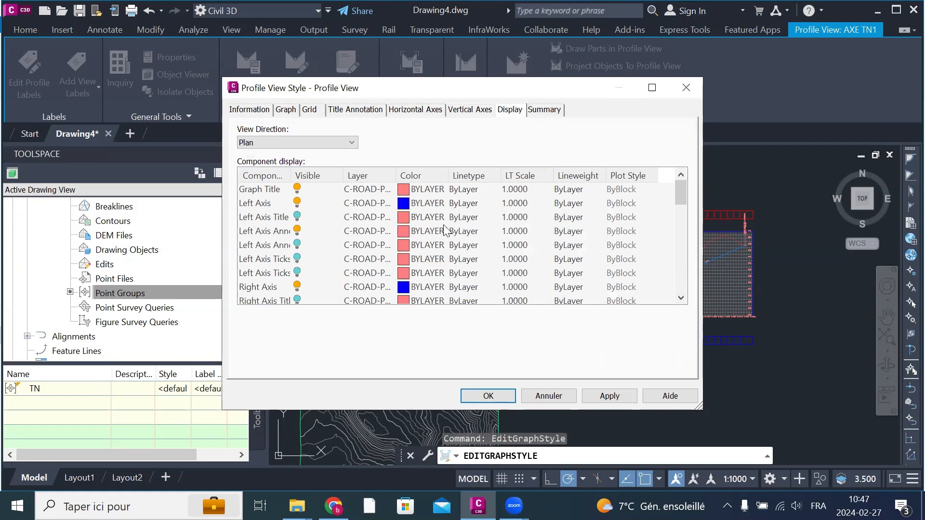
{"action": "left_click", "coordinate": [609, 396]}
{"action": "left_click", "coordinate": [496, 397]}
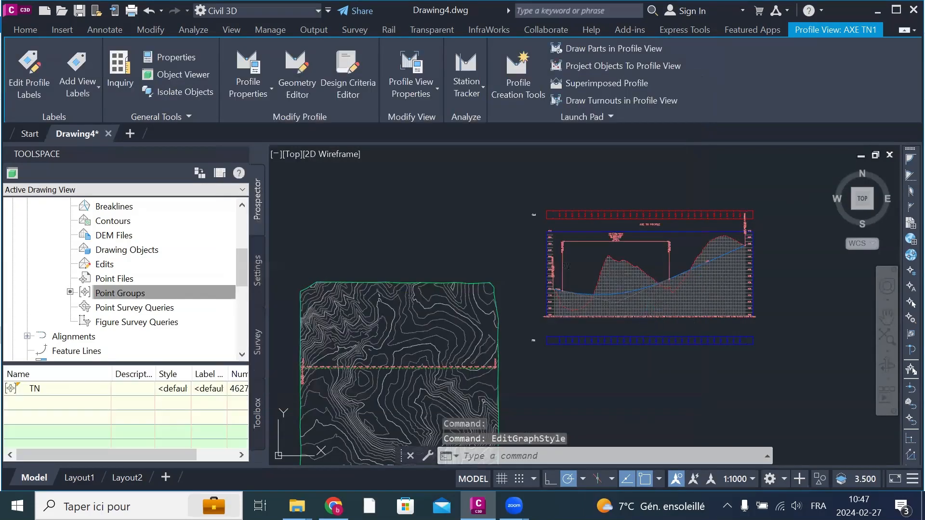
{"action": "key", "text": "Escape"}
Step: Inspect the general object properties of the AXE TN1 profile view
{"action": "scroll", "coordinate": [654, 301], "scroll_direction": "up", "scroll_amount": 2}
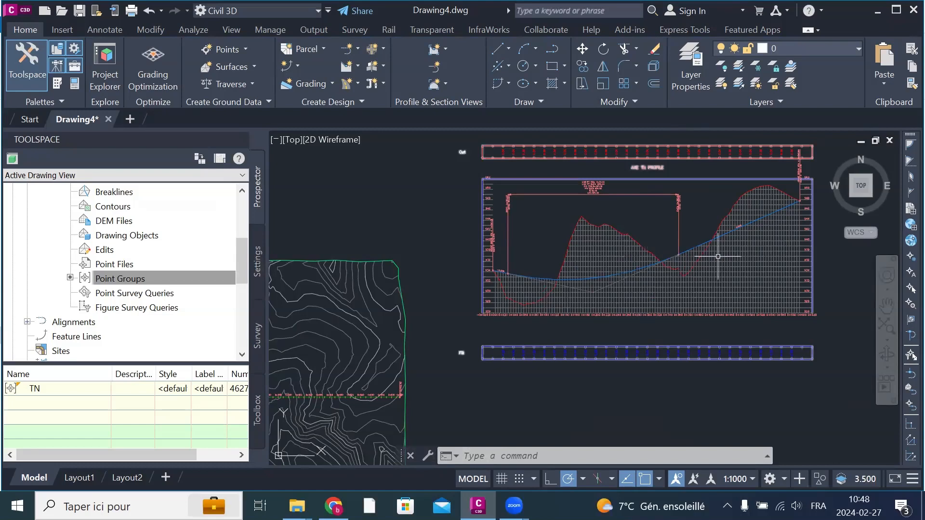
{"action": "scroll", "coordinate": [714, 248], "scroll_direction": "up", "scroll_amount": 2}
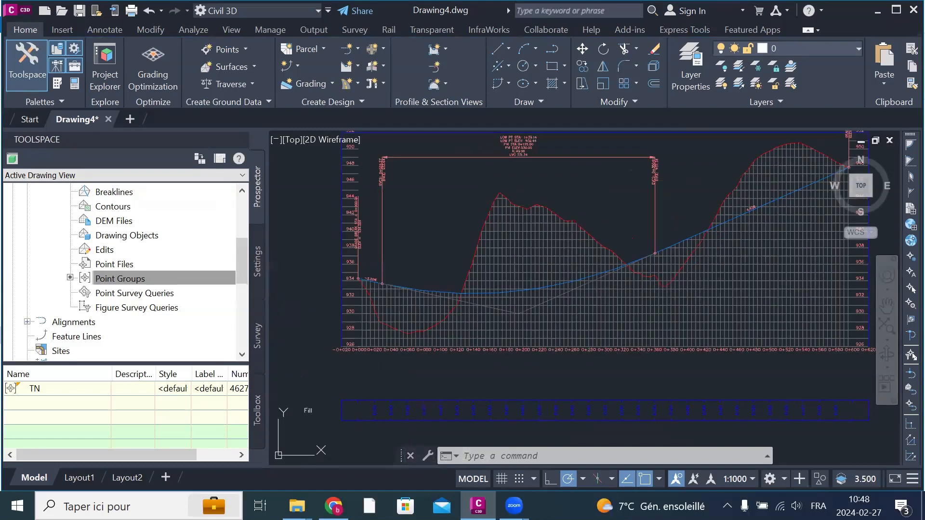
{"action": "left_click", "coordinate": [564, 248]}
{"action": "right_click", "coordinate": [551, 264]}
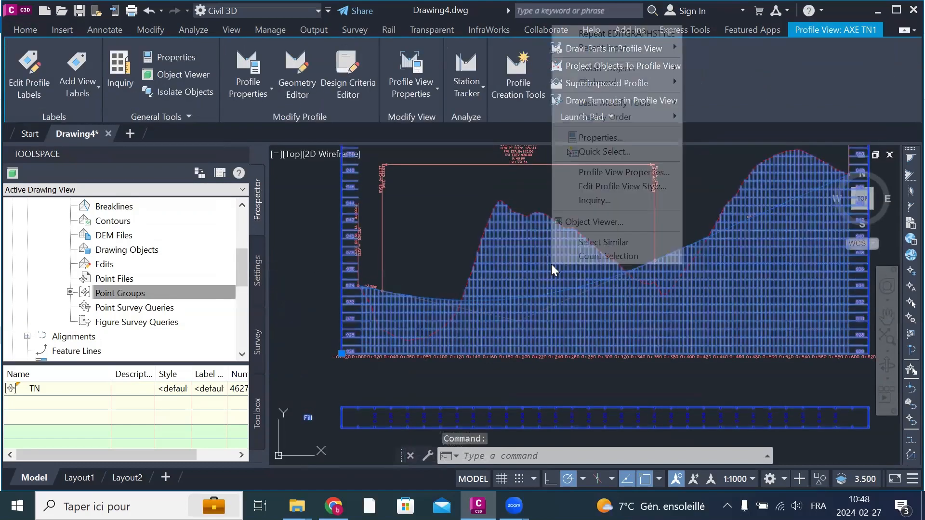
{"action": "left_click", "coordinate": [644, 140]}
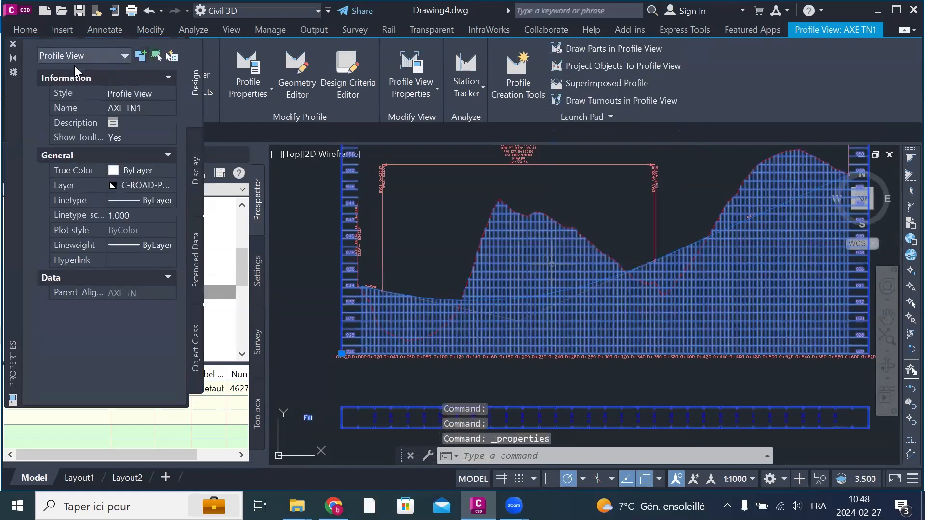
{"action": "left_click", "coordinate": [11, 45]}
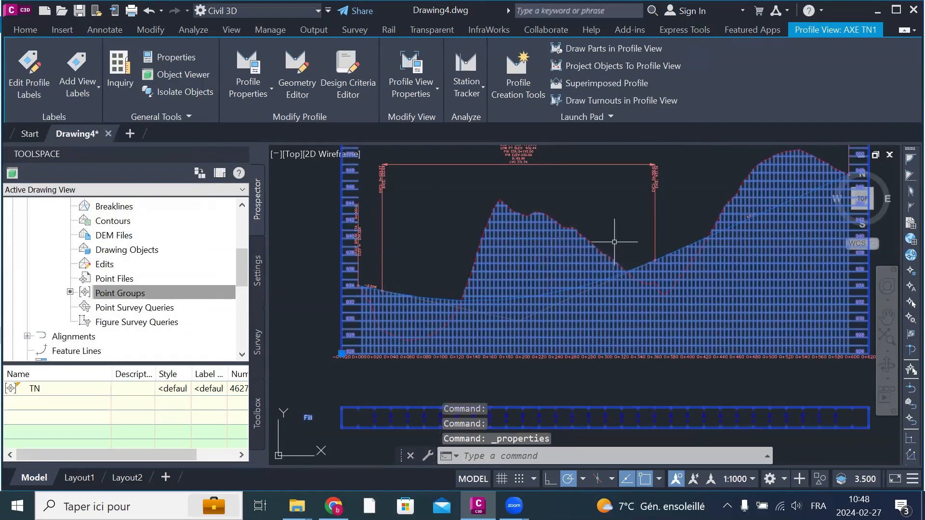
{"action": "key", "text": "Escape"}
{"action": "key", "text": "Escape"}
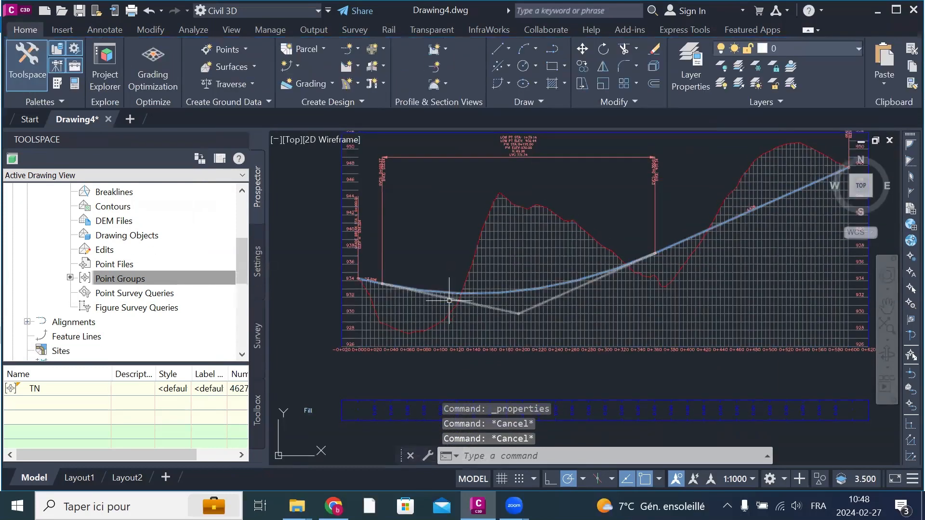
{"action": "left_click", "coordinate": [444, 321]}
{"action": "right_click", "coordinate": [444, 321]}
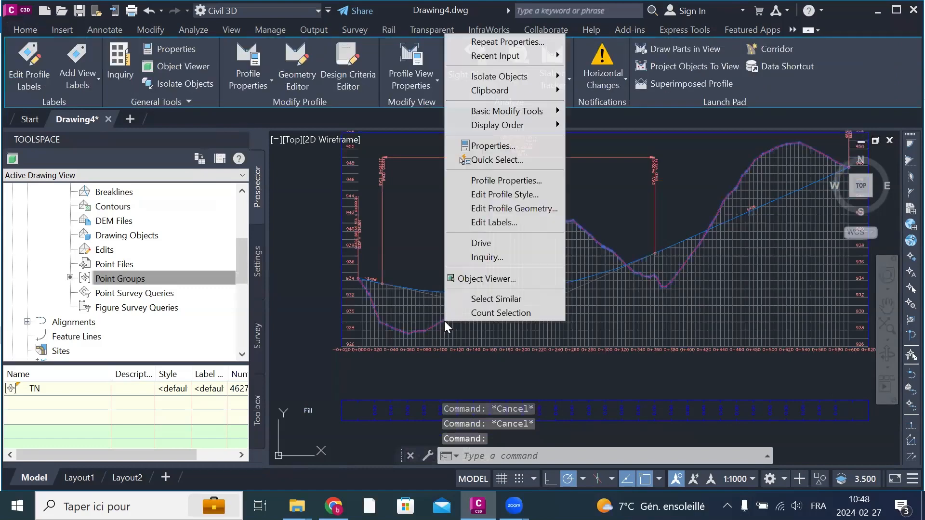
{"action": "left_click", "coordinate": [532, 195]}
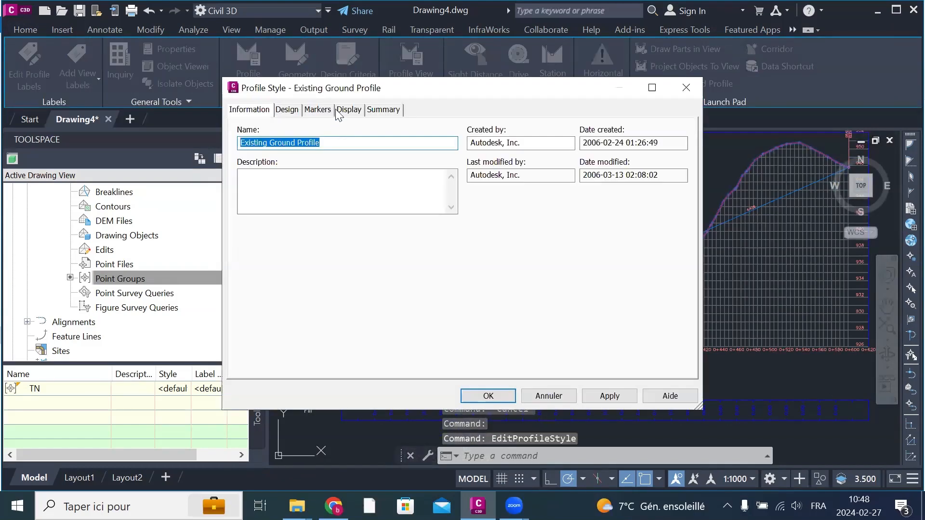
{"action": "left_click", "coordinate": [686, 87]}
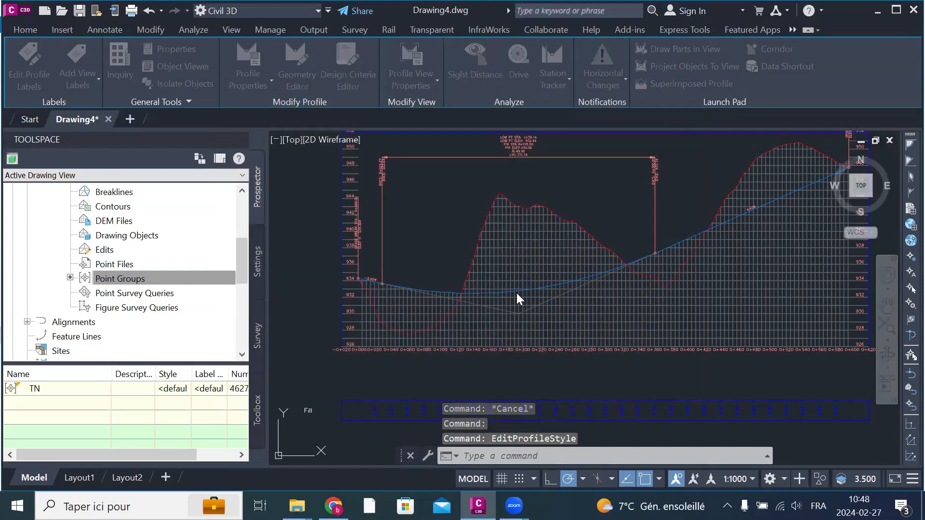
Step: Open the ground profile TN - Surface (1) for geometry editing with the profile layout tools
{"action": "scroll", "coordinate": [488, 304], "scroll_direction": "up", "scroll_amount": 4}
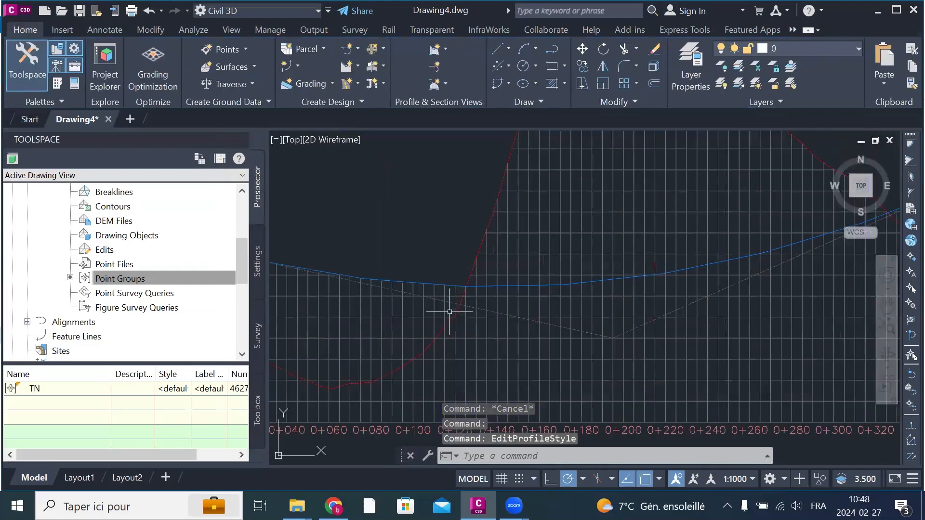
{"action": "left_click", "coordinate": [450, 319]}
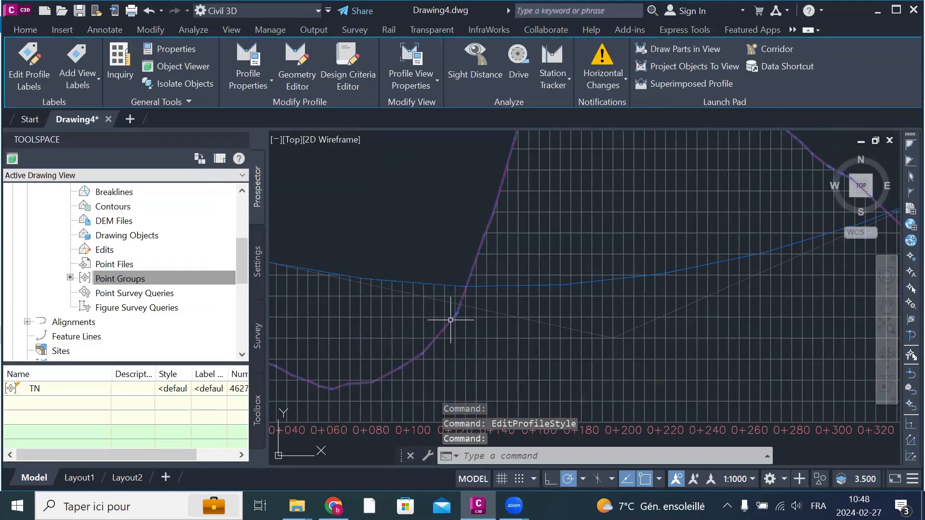
{"action": "right_click", "coordinate": [450, 320]}
{"action": "left_click", "coordinate": [551, 207]}
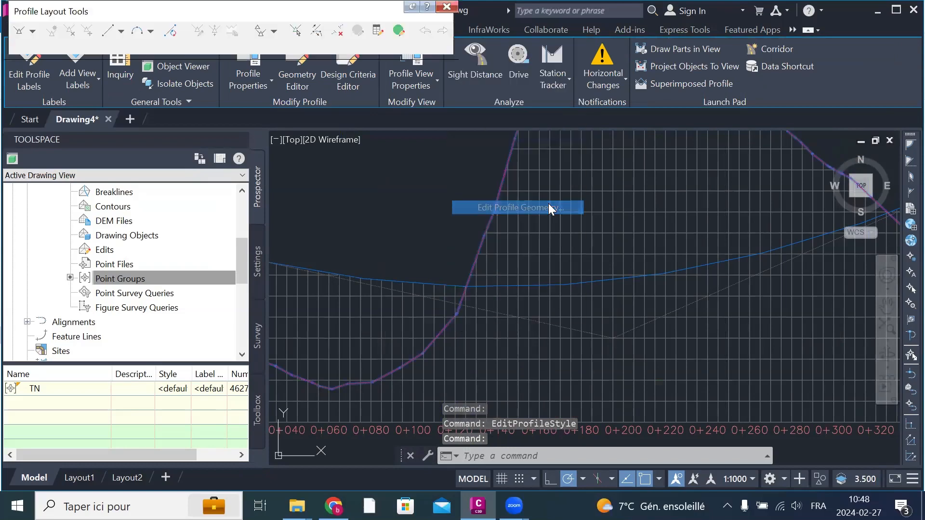
Step: Close the profile layout tools and review the profile data in the properties of the TN - Surface (1) ground profile
{"action": "left_click", "coordinate": [446, 8]}
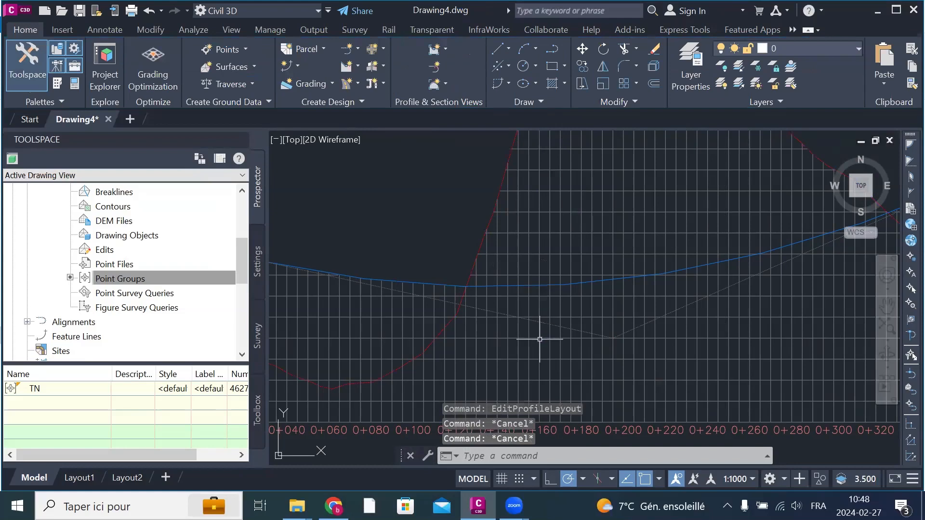
{"action": "scroll", "coordinate": [540, 337], "scroll_direction": "down", "scroll_amount": 3}
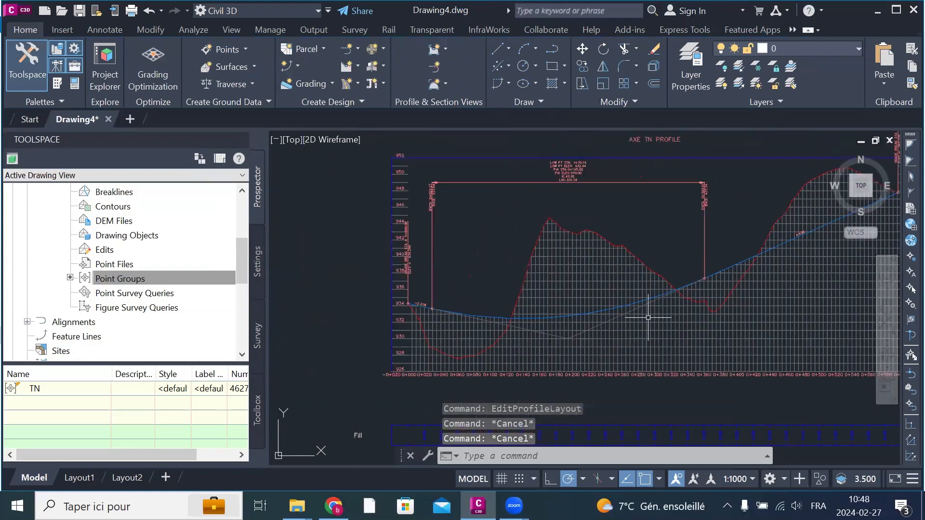
{"action": "left_click", "coordinate": [629, 252]}
{"action": "right_click", "coordinate": [629, 252]}
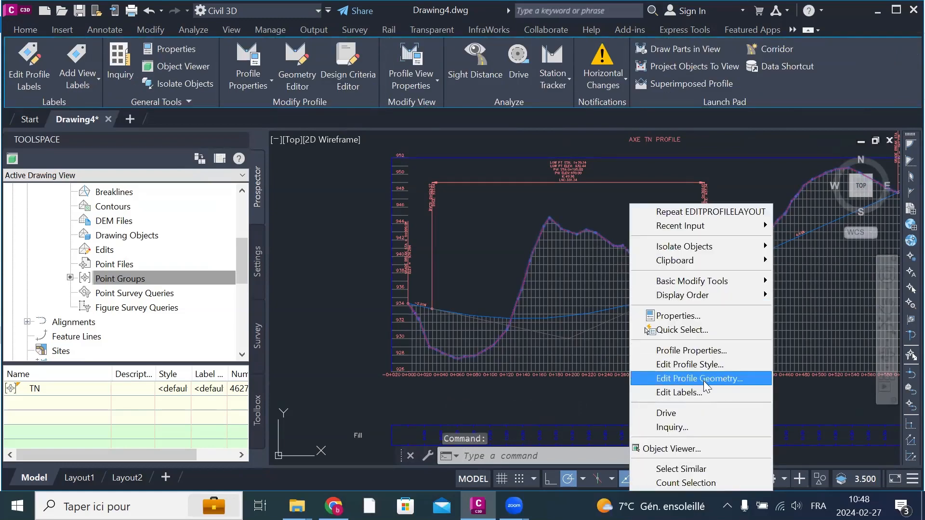
{"action": "left_click", "coordinate": [691, 354]}
{"action": "left_click", "coordinate": [274, 102]}
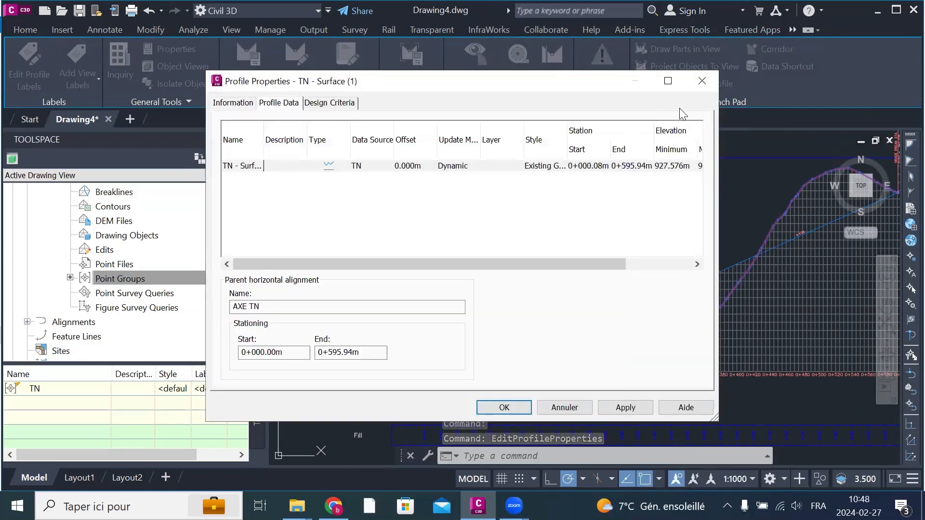
{"action": "left_click", "coordinate": [707, 83]}
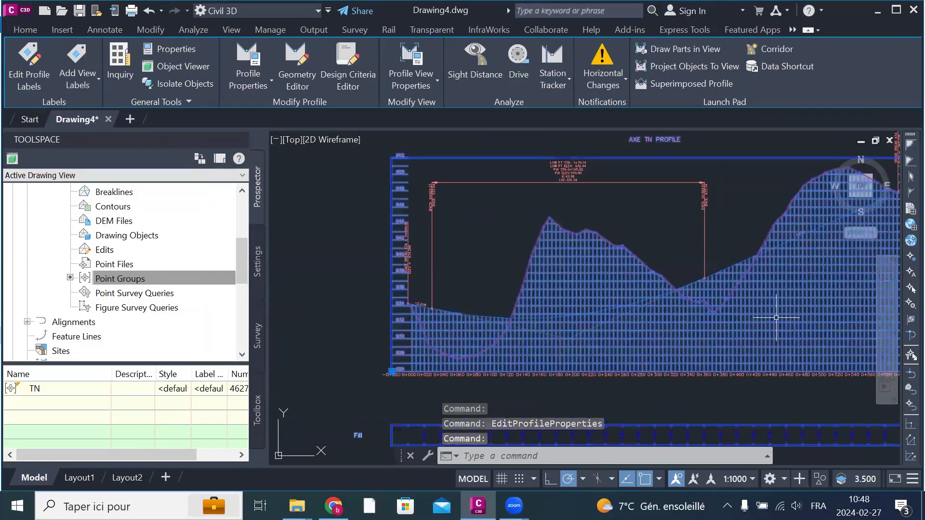
{"action": "scroll", "coordinate": [697, 262], "scroll_direction": "down", "scroll_amount": 2}
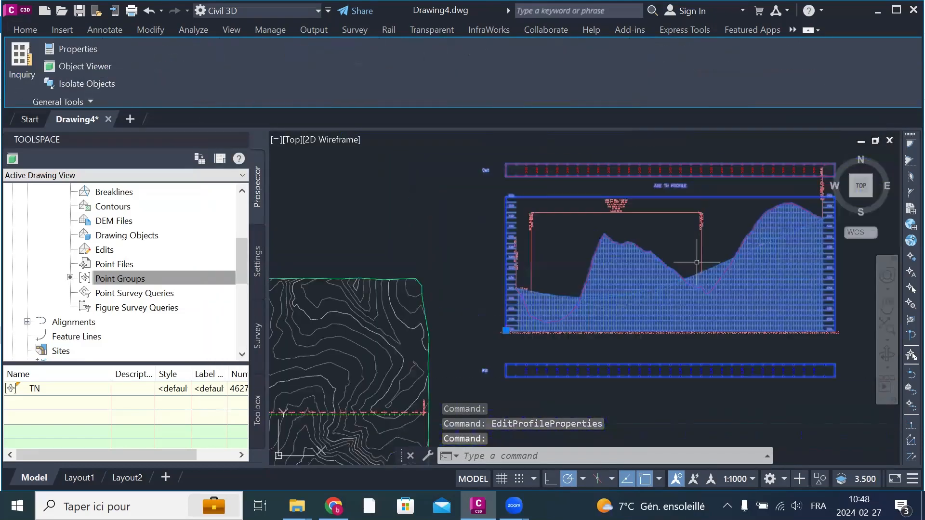
{"action": "left_click", "coordinate": [723, 374]}
{"action": "right_click", "coordinate": [724, 372]}
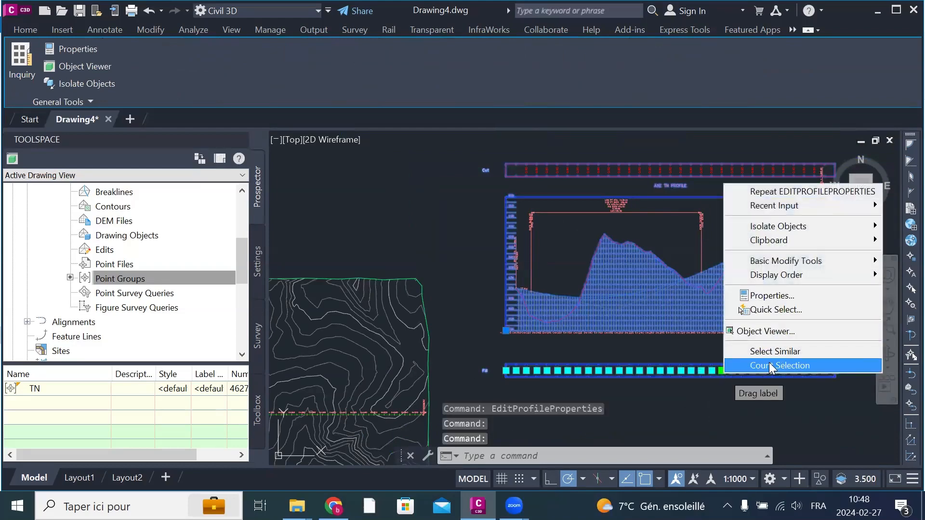
{"action": "key", "text": "Escape"}
{"action": "key", "text": "Escape"}
{"action": "key", "text": "Escape"}
{"action": "key", "text": "Escape"}
Step: Open the style of the AXE TN profile view for editing and review its summary, information and graph scale settings
{"action": "left_click", "coordinate": [757, 301]}
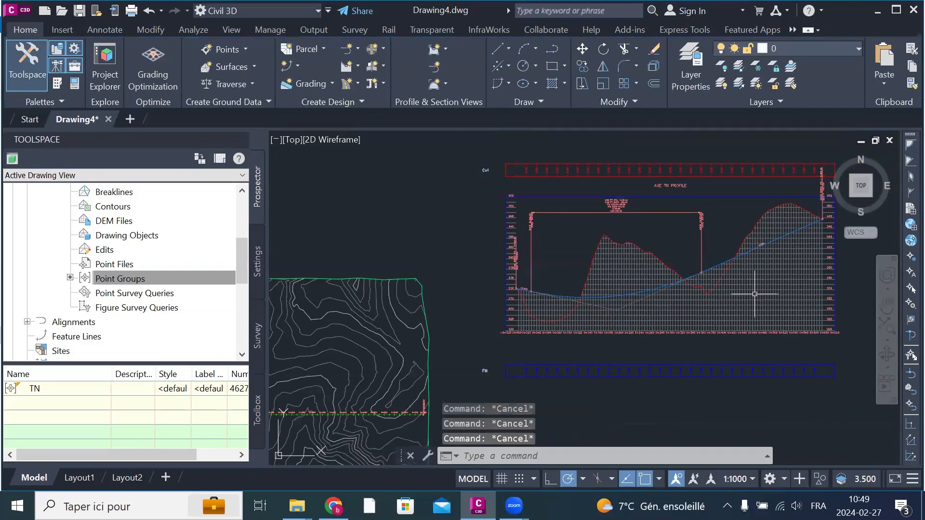
{"action": "right_click", "coordinate": [750, 296]}
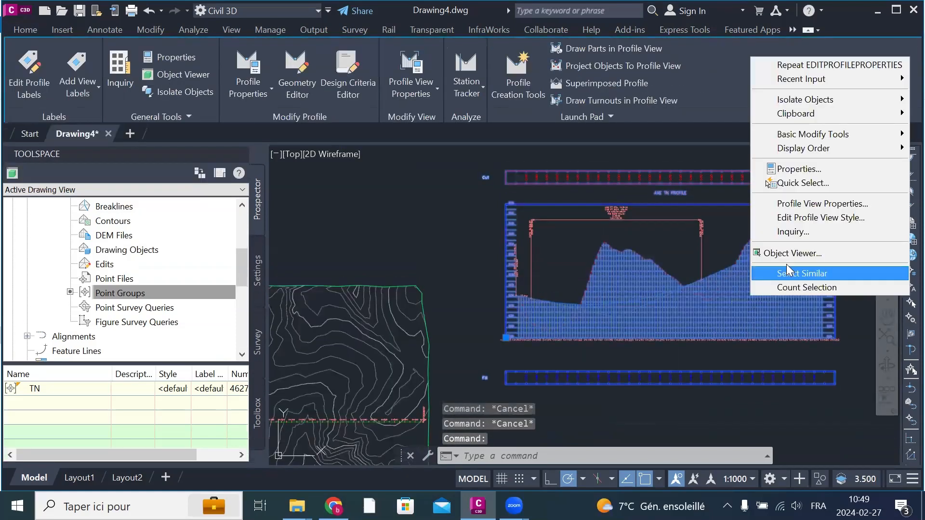
{"action": "left_click", "coordinate": [853, 219]}
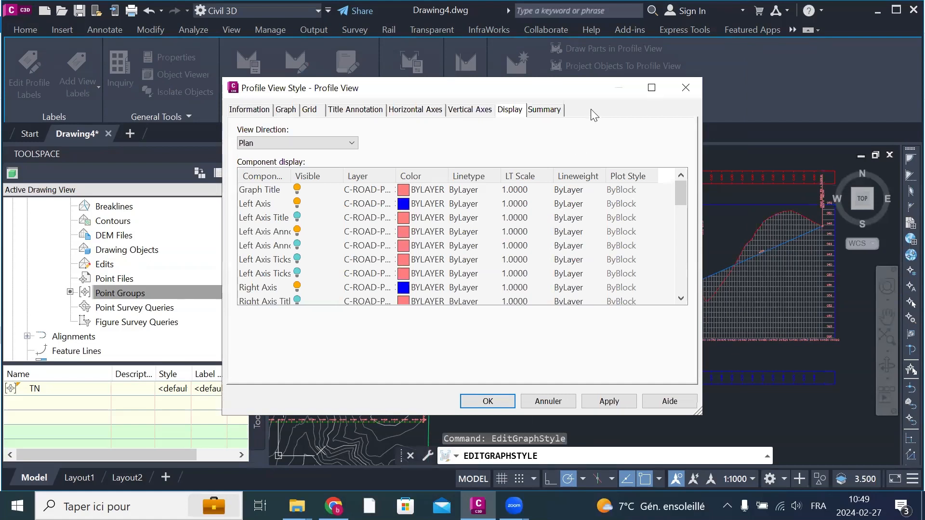
{"action": "left_click", "coordinate": [542, 109]}
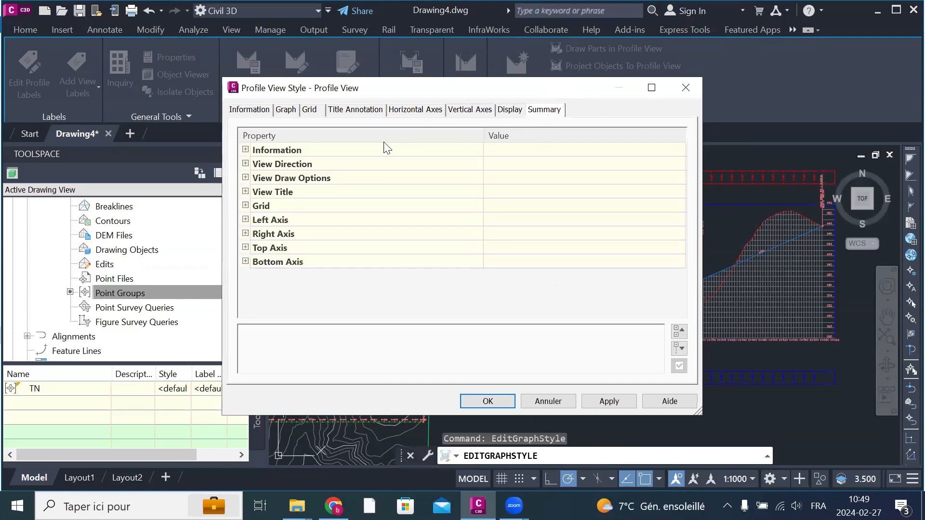
{"action": "left_click", "coordinate": [237, 111]}
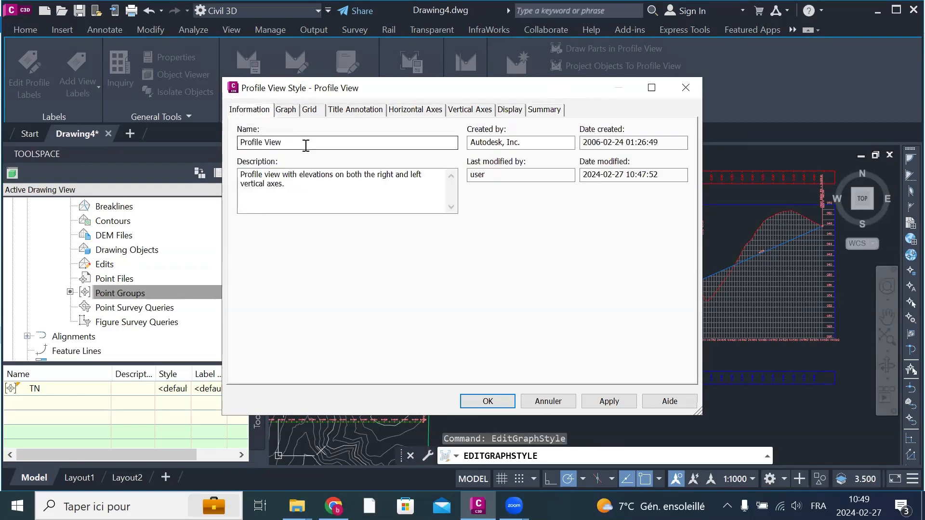
{"action": "left_click_drag", "start_coordinate": [305, 144], "coordinate": [232, 146]}
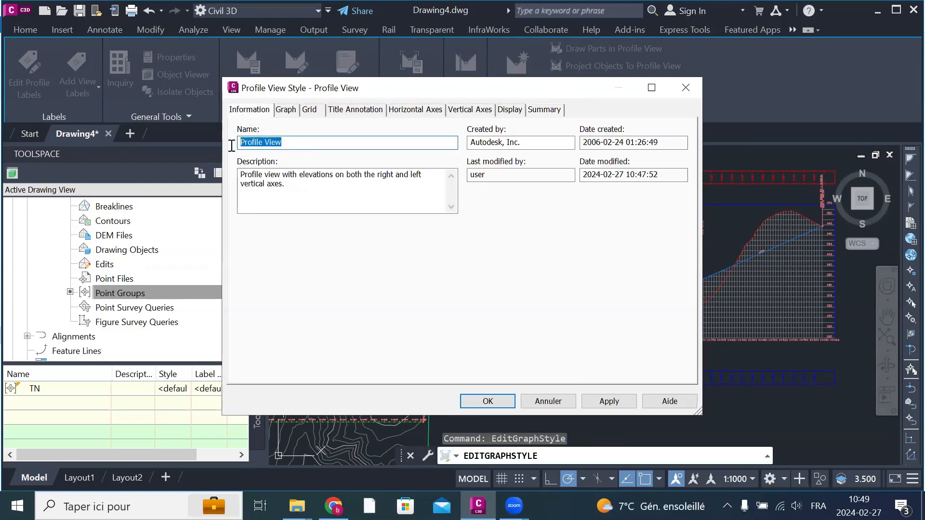
{"action": "left_click", "coordinate": [287, 110]}
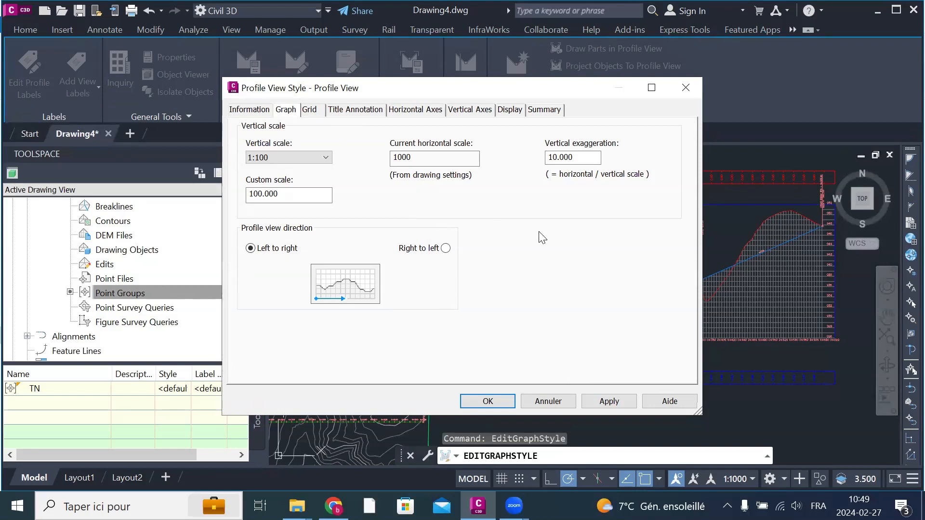
Step: Omit the grid in the padding areas for both the vertical and the horizontal grid of the profile view style
{"action": "left_click", "coordinate": [310, 110]}
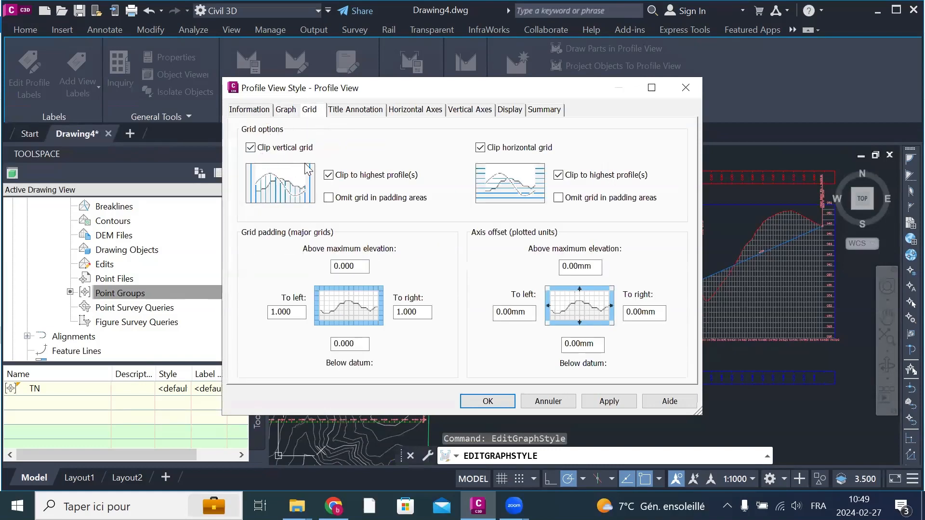
{"action": "left_click", "coordinate": [329, 198]}
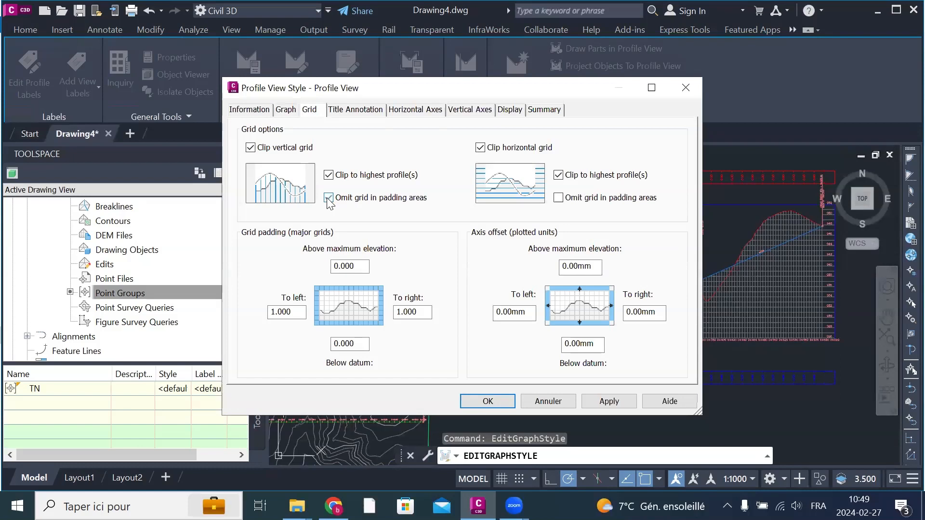
{"action": "left_click", "coordinate": [559, 199]}
Step: Add the Drawing Scale property on a new line below the parent alignment text in the graph view title
{"action": "left_click", "coordinate": [372, 110]}
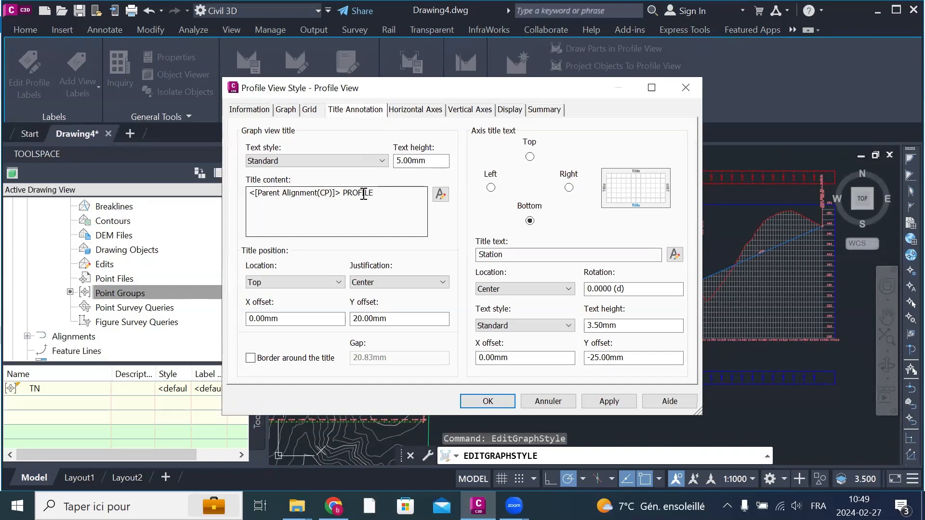
{"action": "left_click", "coordinate": [440, 194]}
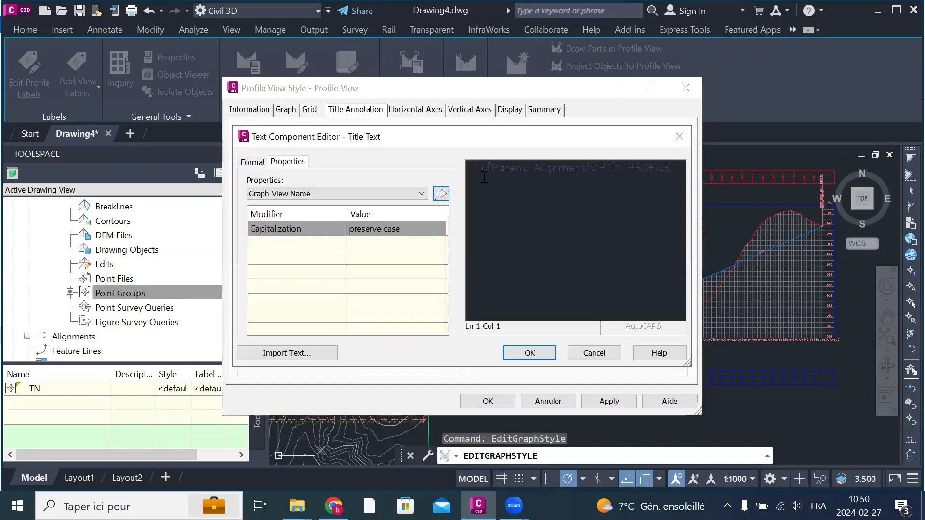
{"action": "left_click", "coordinate": [464, 177]}
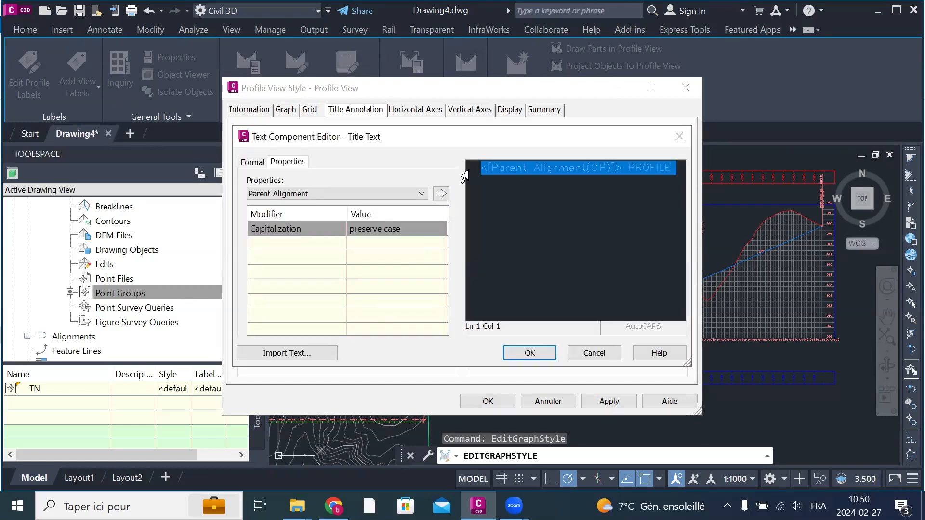
{"action": "left_click", "coordinate": [422, 193]}
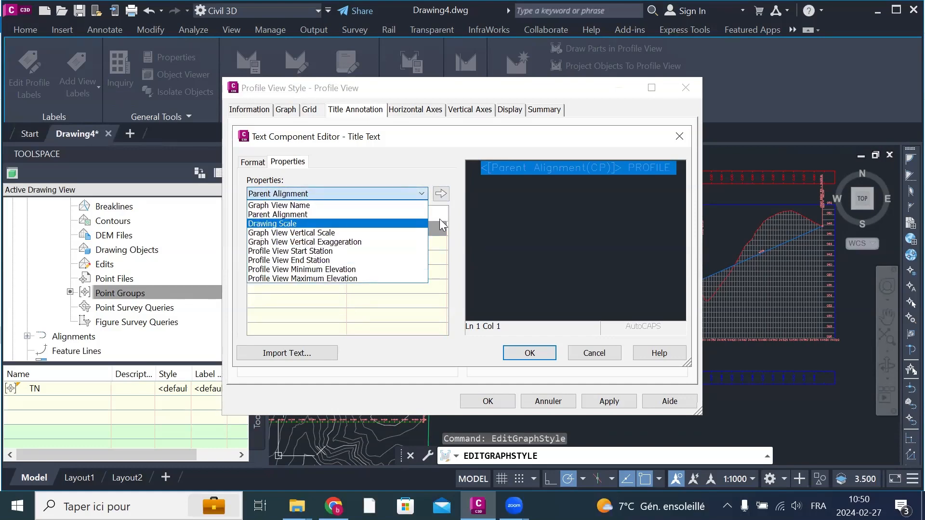
{"action": "left_click", "coordinate": [677, 177]}
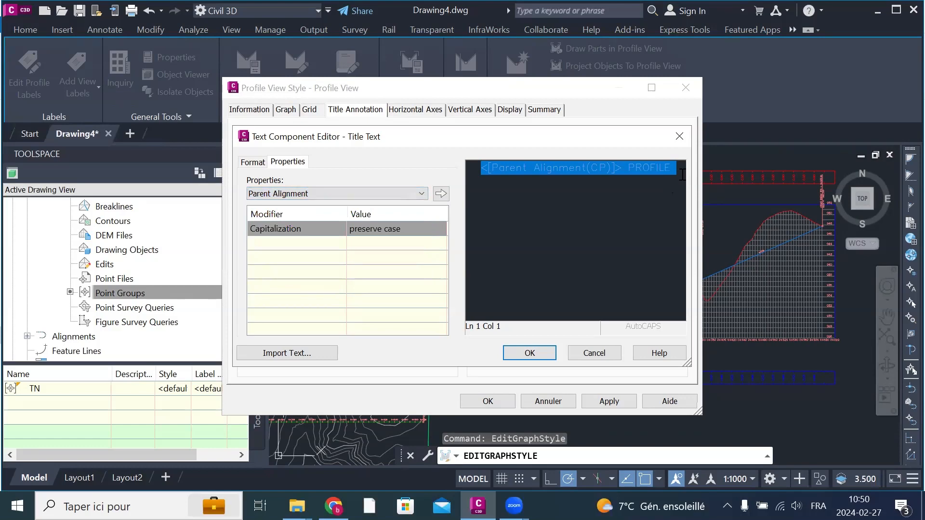
{"action": "left_click", "coordinate": [682, 174]}
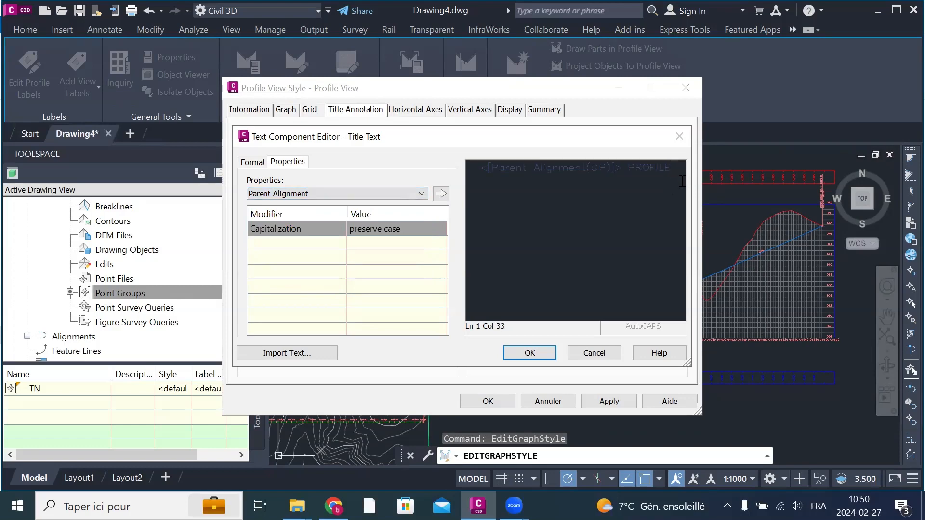
{"action": "key", "text": "Return"}
{"action": "left_click", "coordinate": [379, 193]}
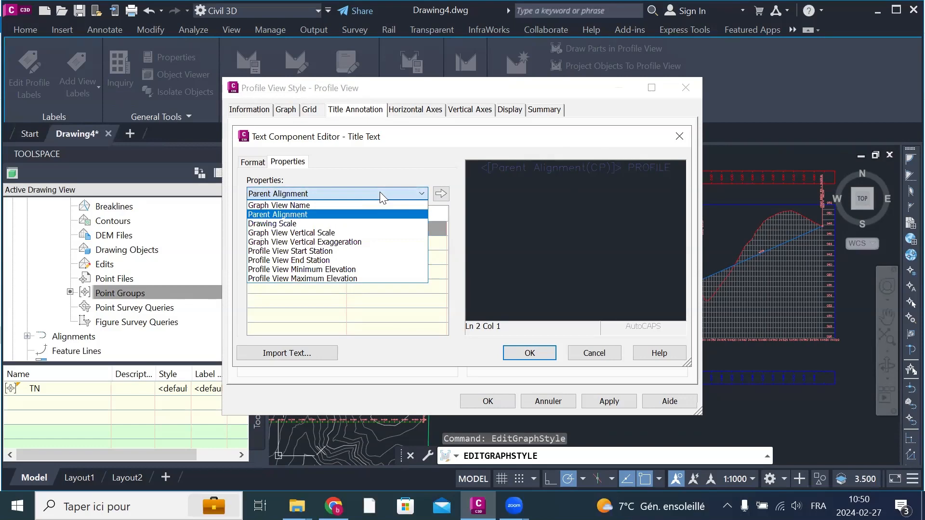
{"action": "left_click", "coordinate": [312, 224]}
{"action": "left_click", "coordinate": [441, 194]}
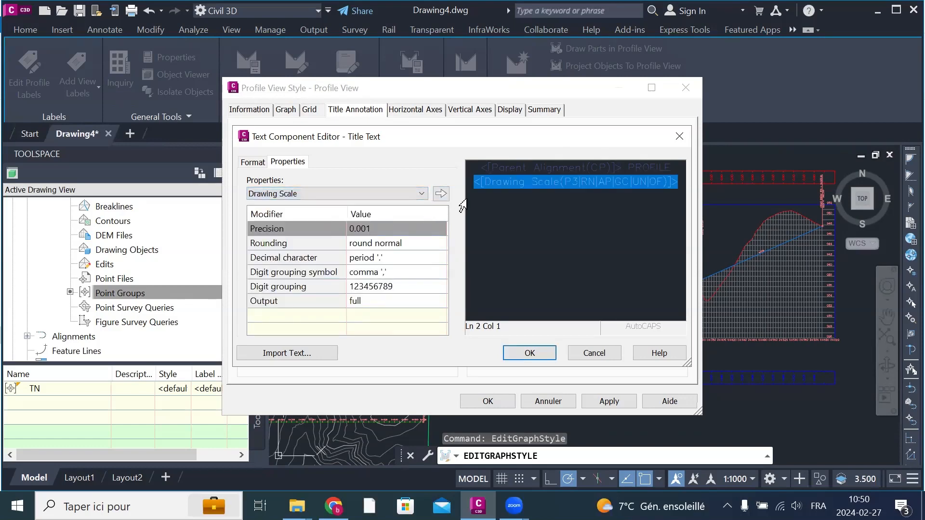
{"action": "left_click", "coordinate": [400, 112]}
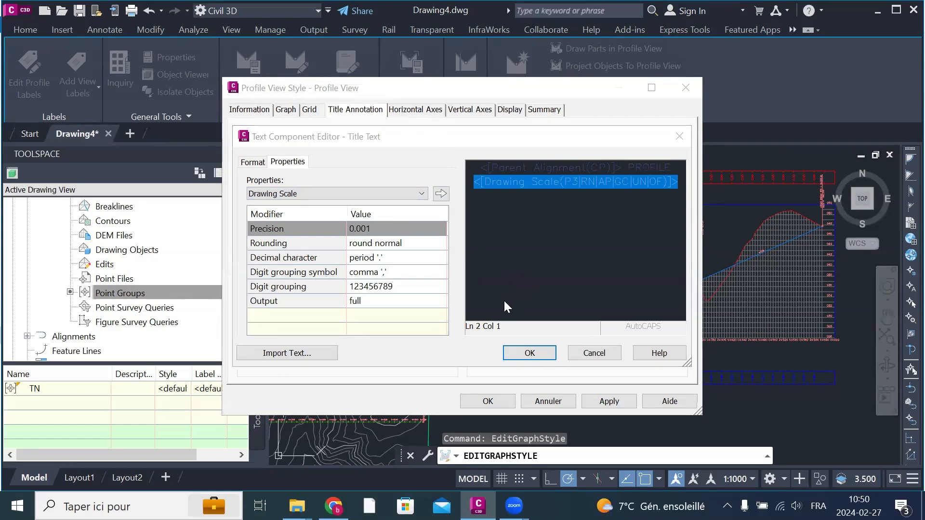
{"action": "left_click", "coordinate": [530, 352]}
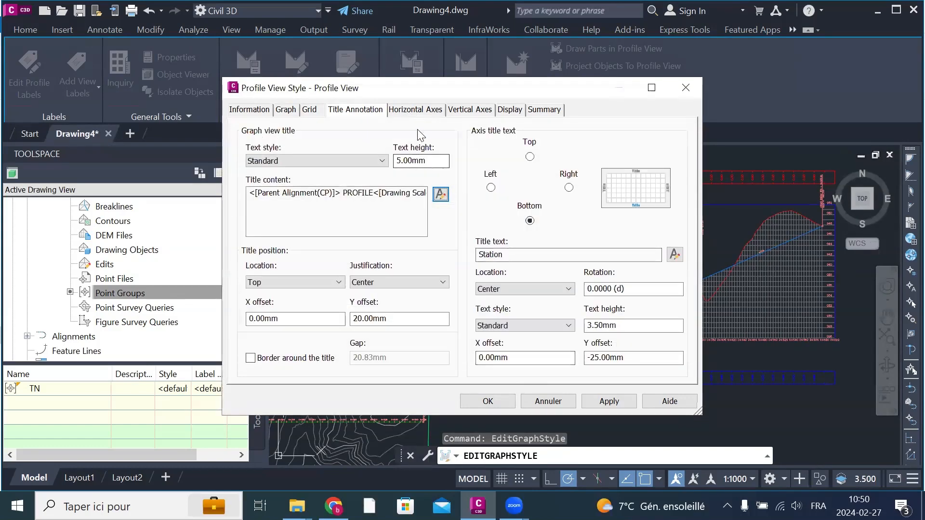
Step: Hide the left, right and top axes in the style's plan display and apply the style changes to the profile view
{"action": "left_click", "coordinate": [418, 111]}
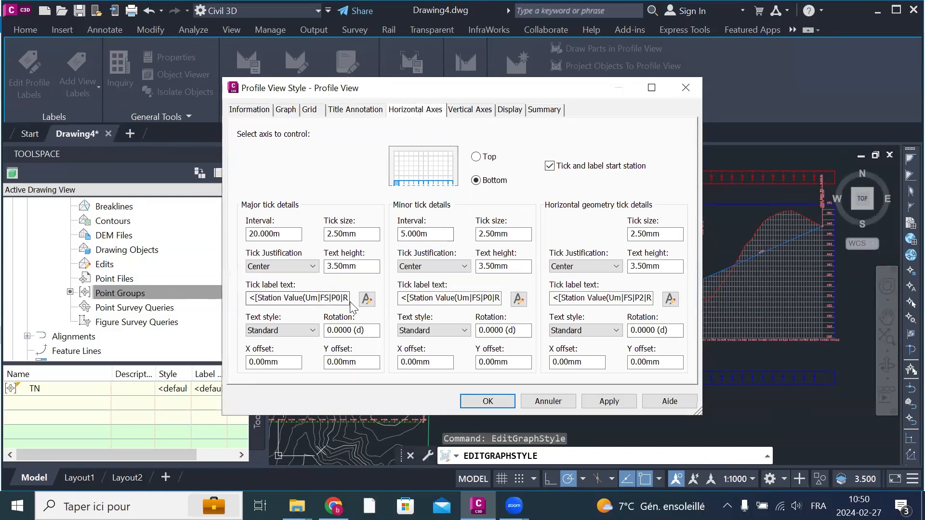
{"action": "left_click", "coordinate": [480, 113]}
{"action": "left_click", "coordinate": [510, 115]}
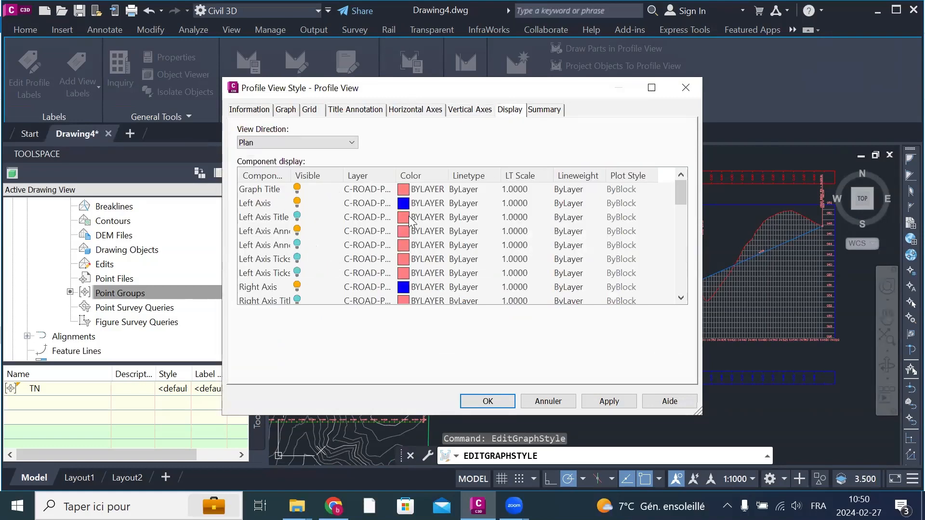
{"action": "left_click", "coordinate": [299, 204]}
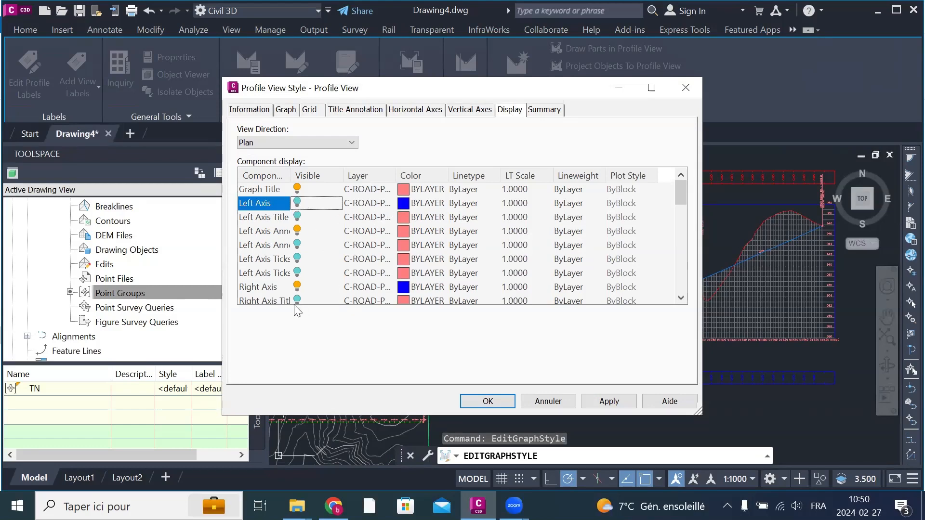
{"action": "left_click", "coordinate": [297, 289]}
{"action": "scroll", "coordinate": [351, 274], "scroll_direction": "down", "scroll_amount": 3}
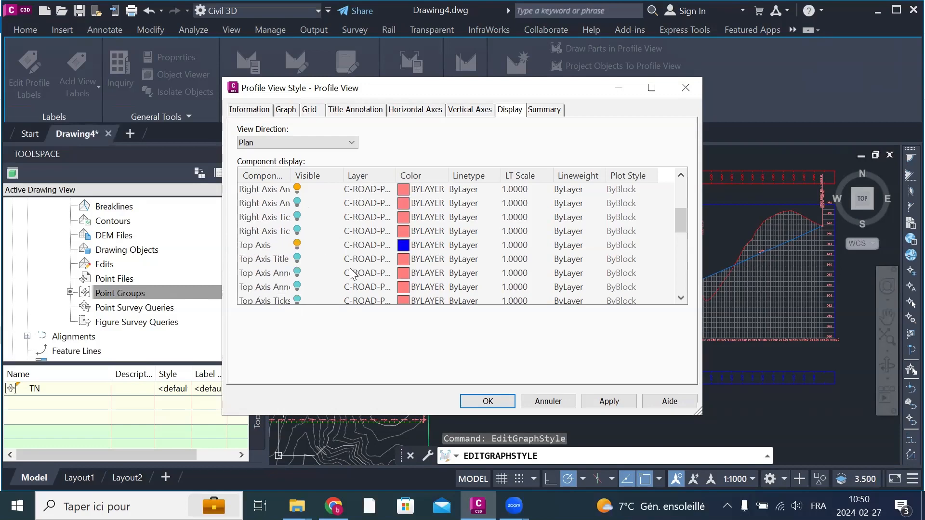
{"action": "left_click", "coordinate": [295, 247]}
{"action": "scroll", "coordinate": [348, 250], "scroll_direction": "down", "scroll_amount": 3}
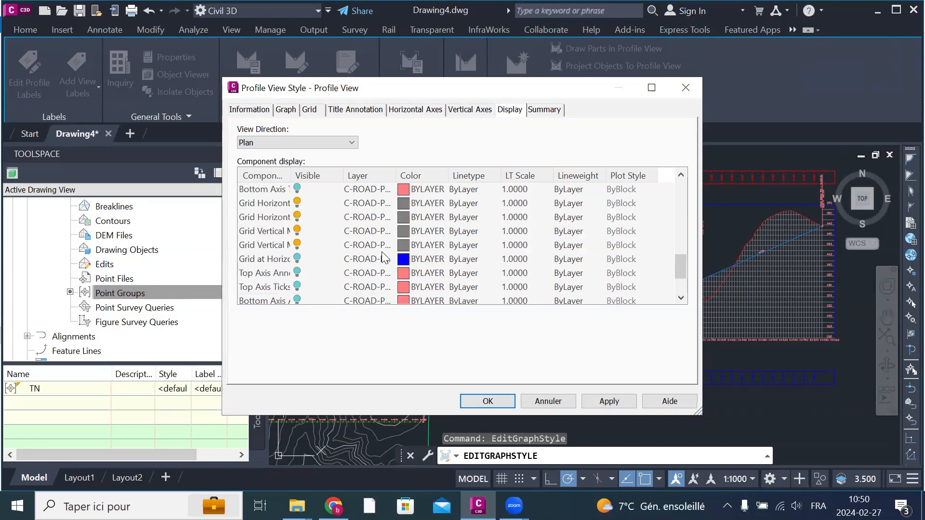
{"action": "scroll", "coordinate": [384, 257], "scroll_direction": "up", "scroll_amount": 3}
{"action": "left_click", "coordinate": [610, 403]}
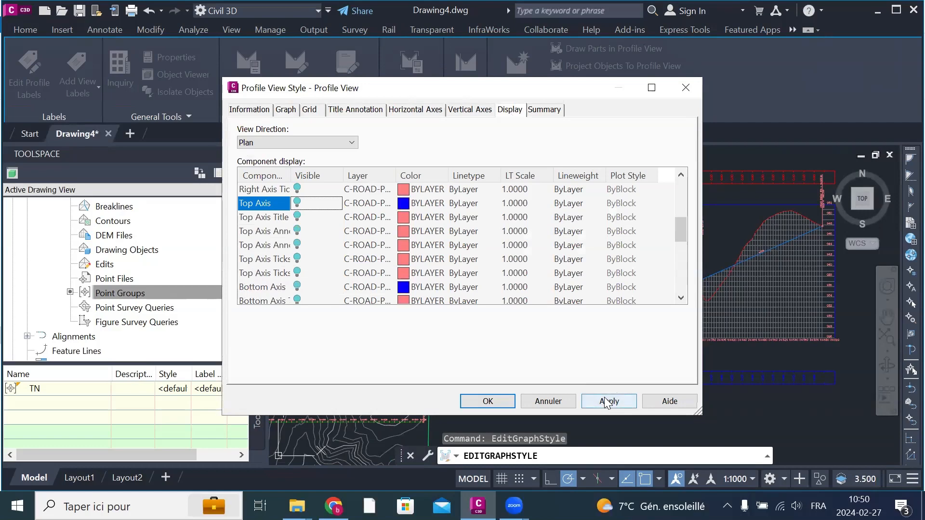
{"action": "left_click", "coordinate": [493, 402]}
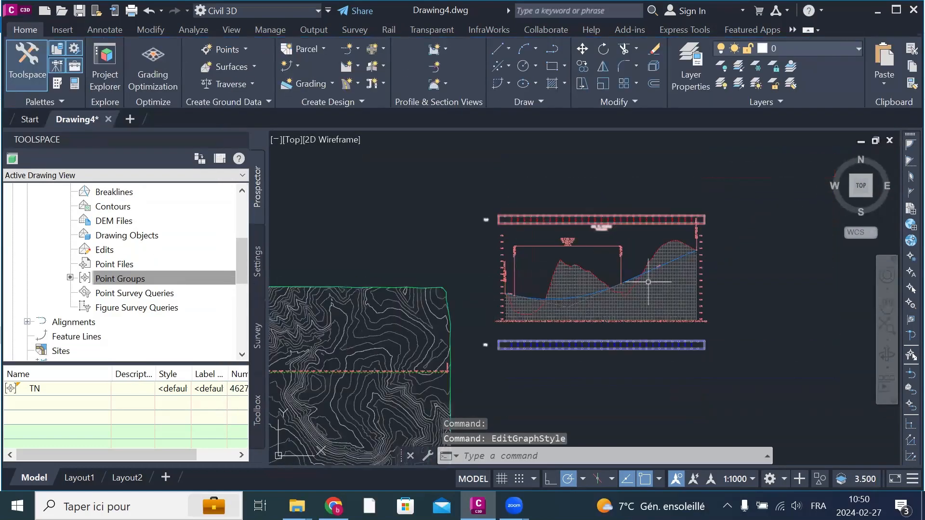
Step: Hide the major annotation of the left axis in the plan display of the profile view style and apply the change
{"action": "scroll", "coordinate": [708, 197], "scroll_direction": "up", "scroll_amount": 5}
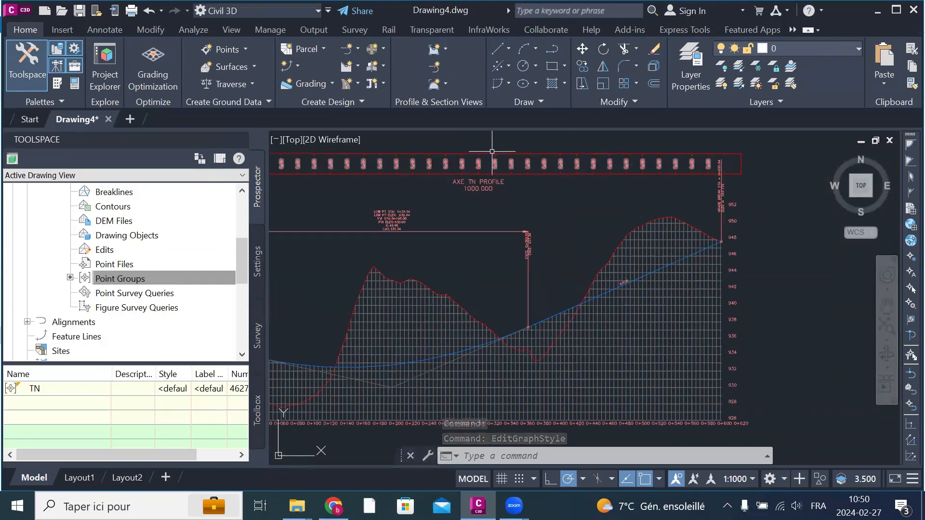
{"action": "scroll", "coordinate": [727, 266], "scroll_direction": "down", "scroll_amount": 4}
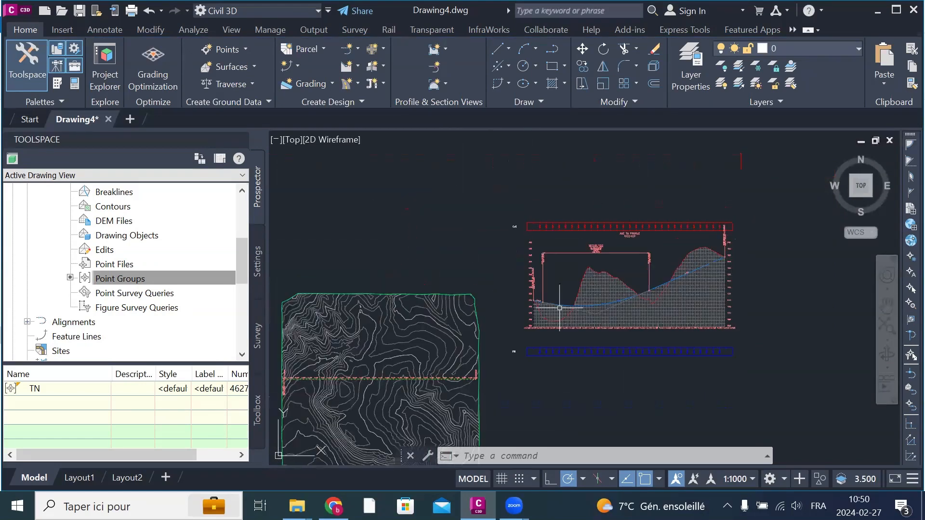
{"action": "left_click", "coordinate": [690, 317]}
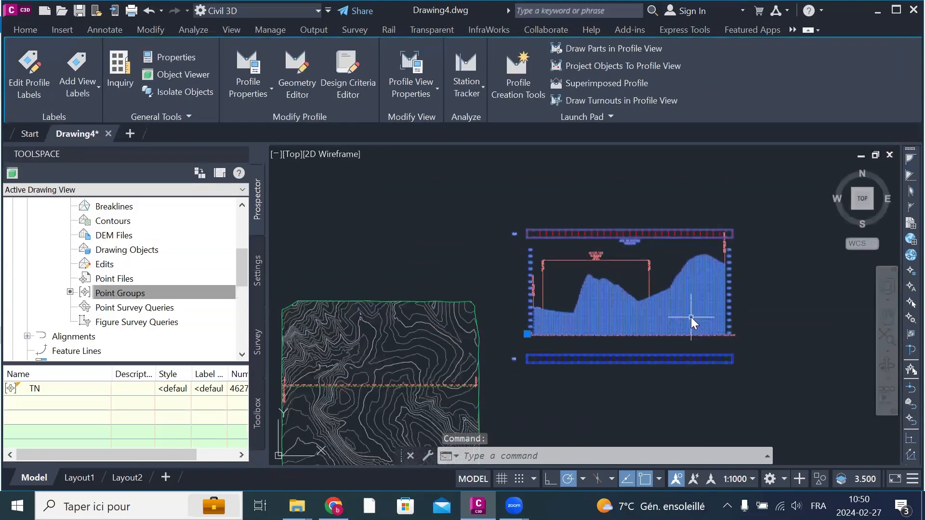
{"action": "right_click", "coordinate": [693, 322]}
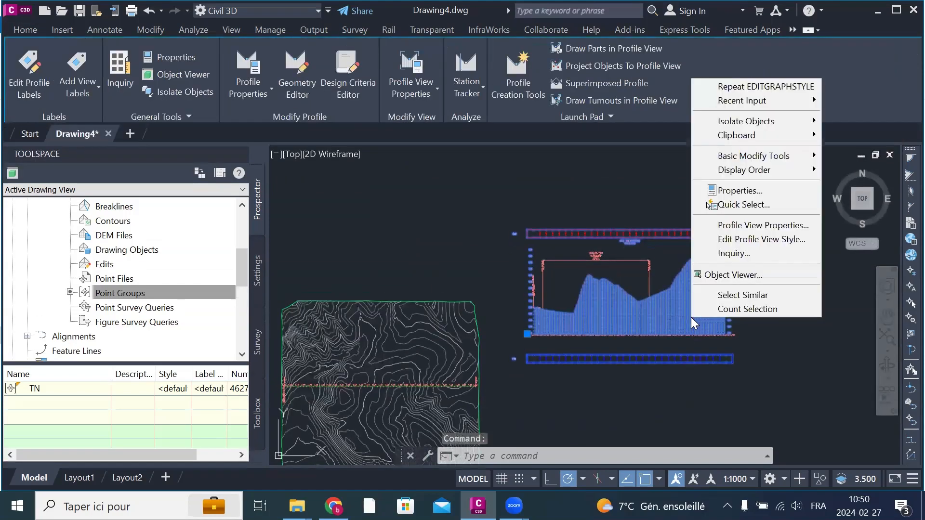
{"action": "left_click", "coordinate": [771, 245]}
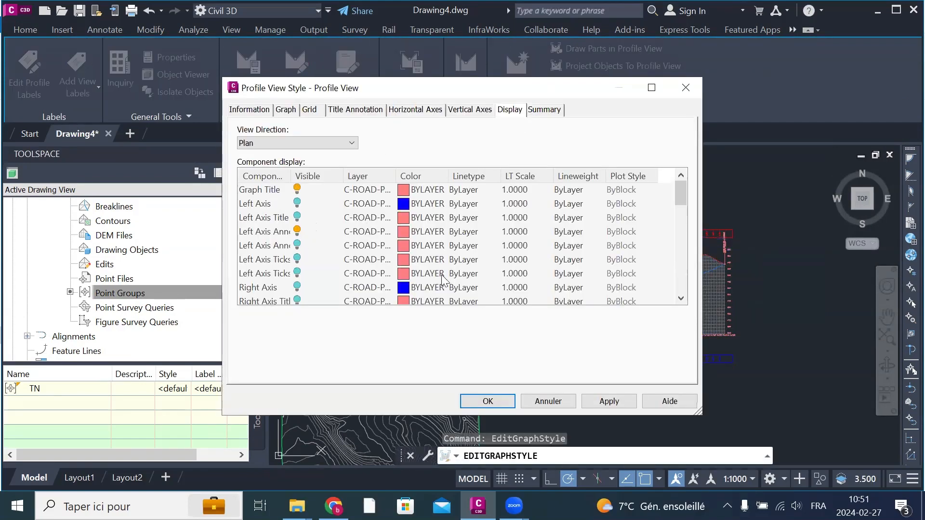
{"action": "left_click", "coordinate": [297, 231]}
{"action": "scroll", "coordinate": [458, 265], "scroll_direction": "down", "scroll_amount": 3}
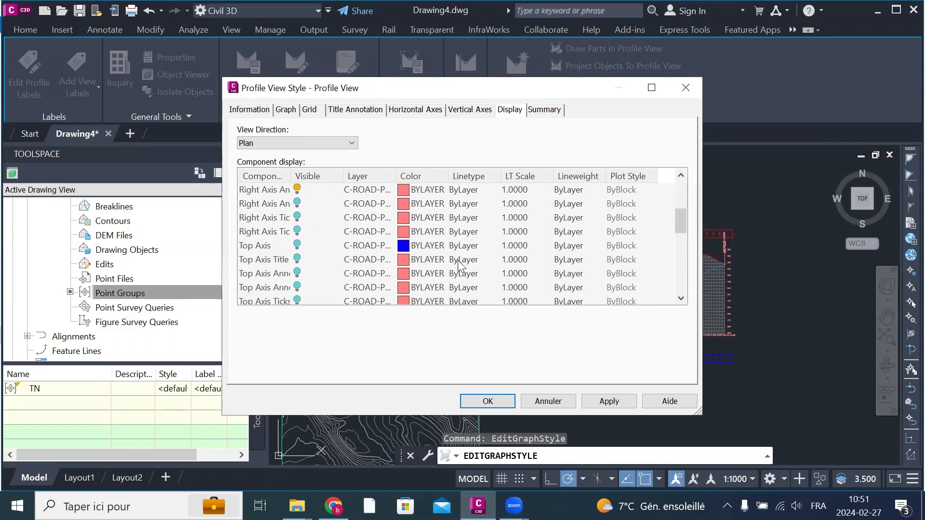
{"action": "scroll", "coordinate": [449, 270], "scroll_direction": "down", "scroll_amount": 4}
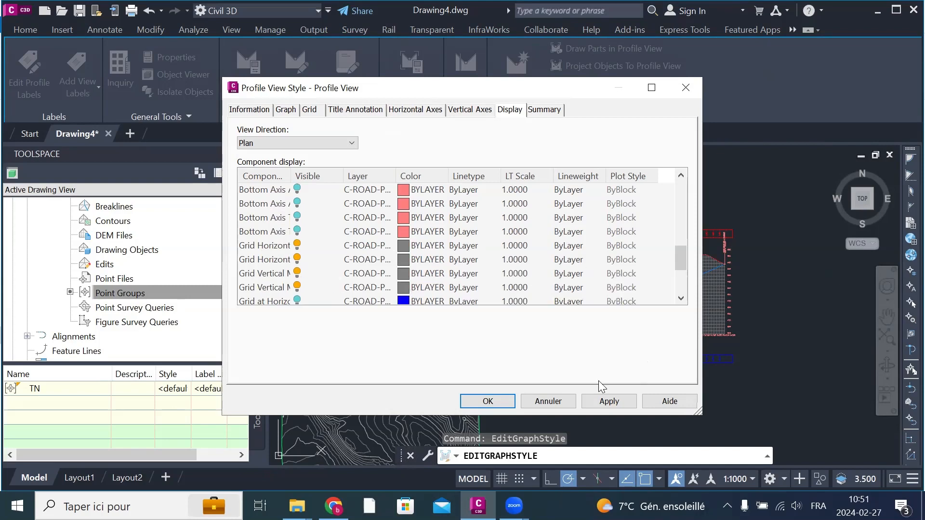
{"action": "left_click", "coordinate": [598, 399]}
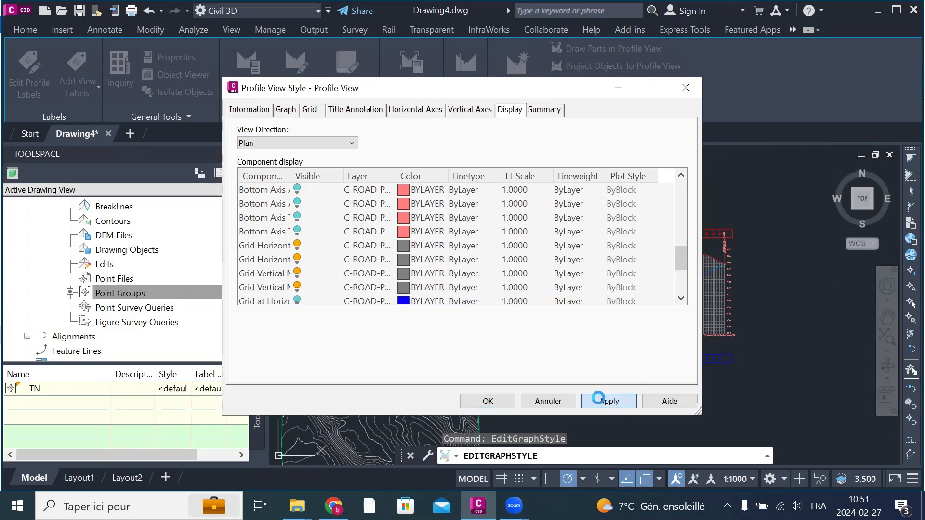
{"action": "left_click", "coordinate": [498, 405]}
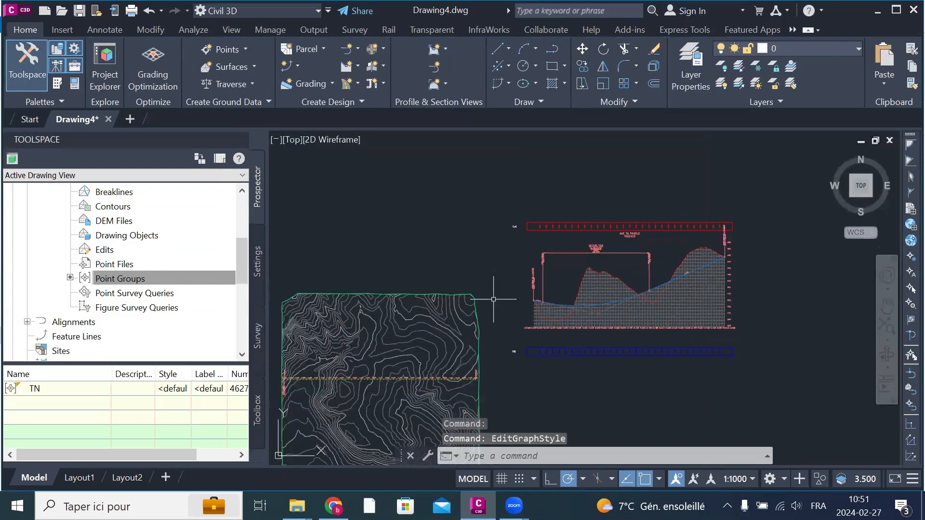
{"action": "left_click", "coordinate": [639, 359]}
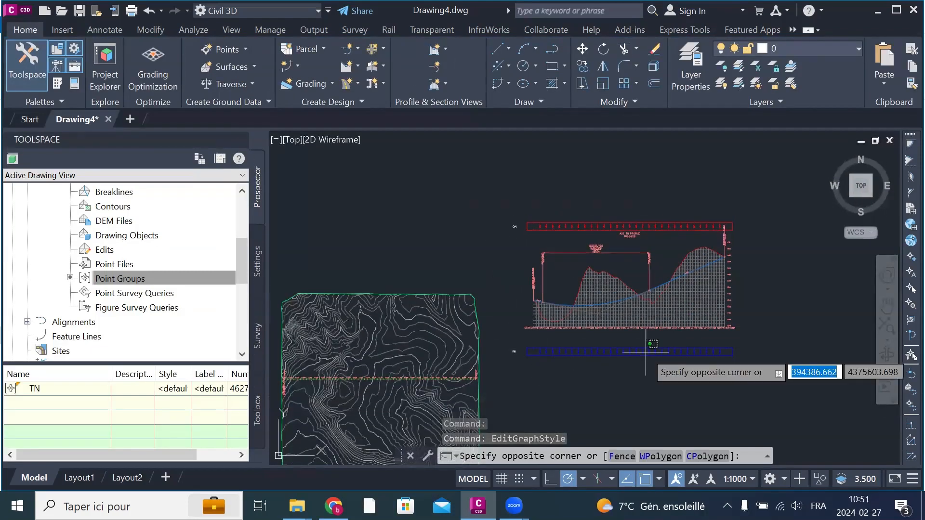
{"action": "left_click", "coordinate": [633, 356]}
{"action": "right_click", "coordinate": [631, 357]}
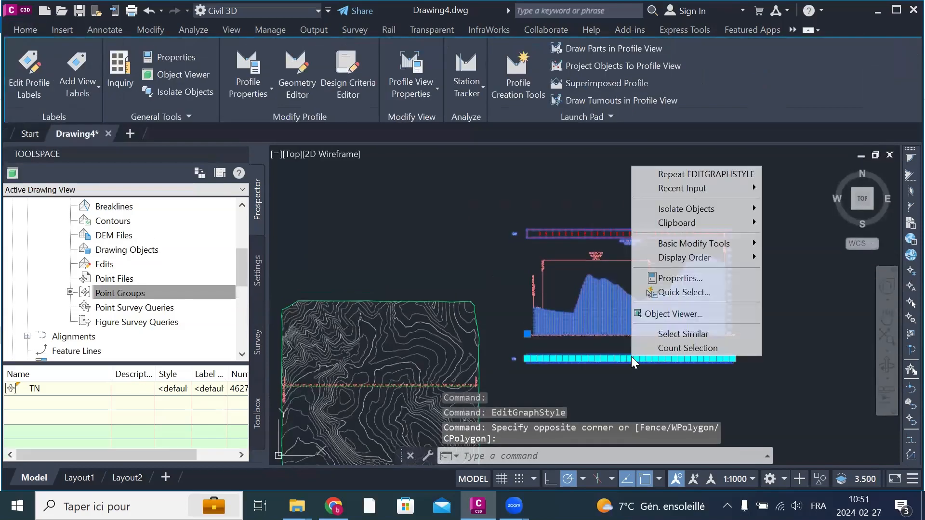
{"action": "key", "text": "Escape"}
{"action": "key", "text": "Escape"}
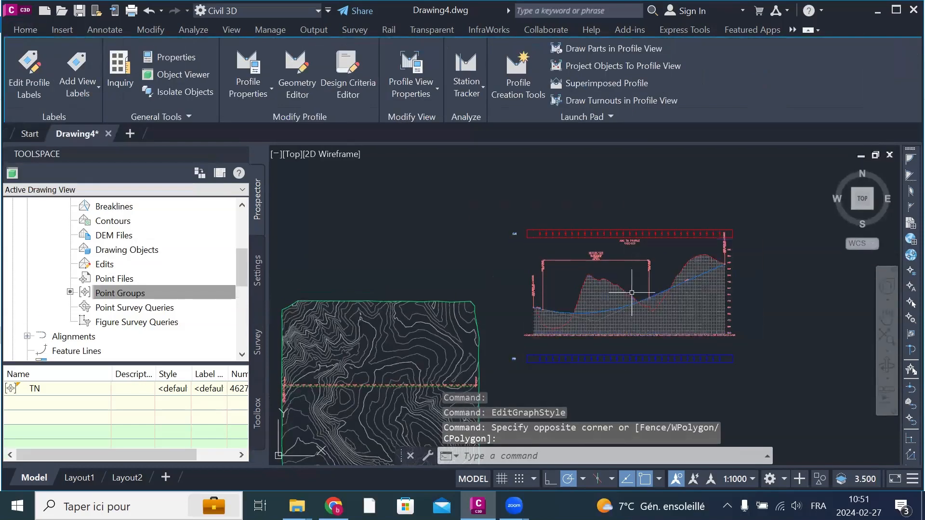
{"action": "key", "text": "Escape"}
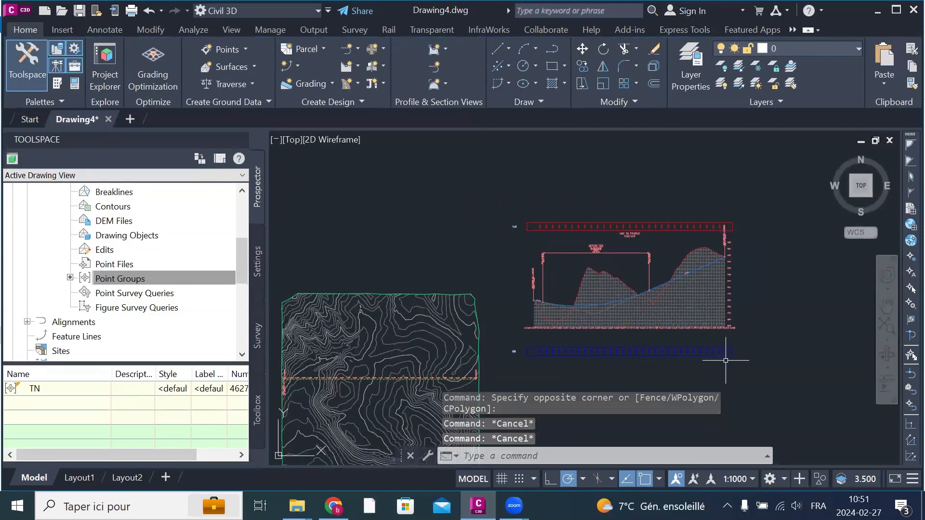
{"action": "left_click", "coordinate": [708, 325]}
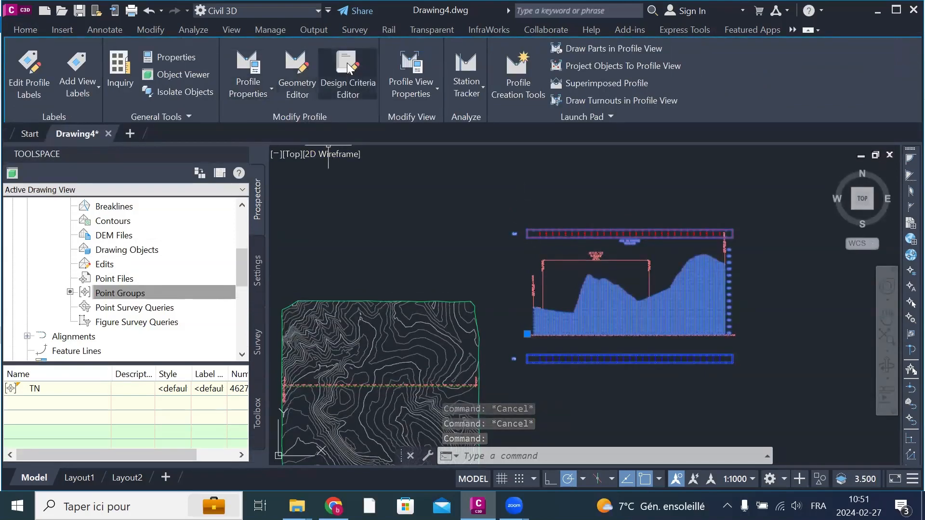
{"action": "left_click", "coordinate": [298, 72]}
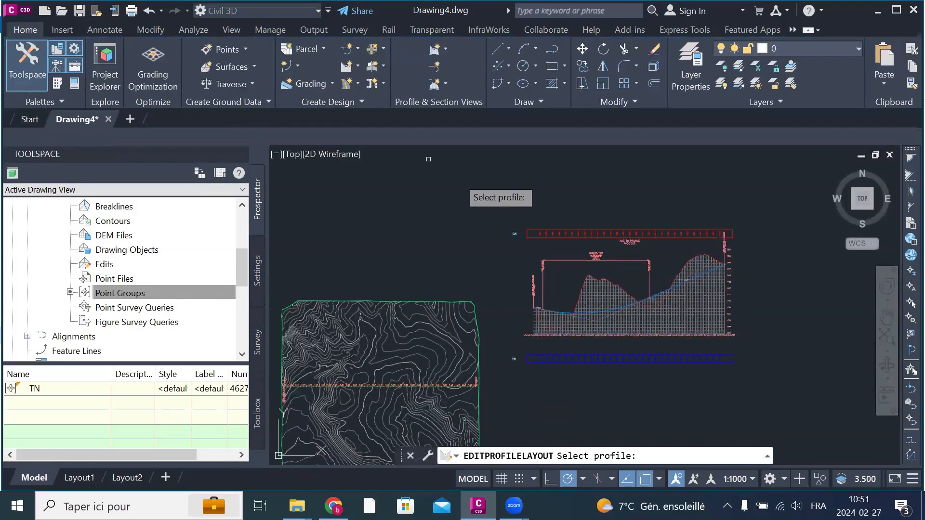
{"action": "left_click", "coordinate": [610, 308]}
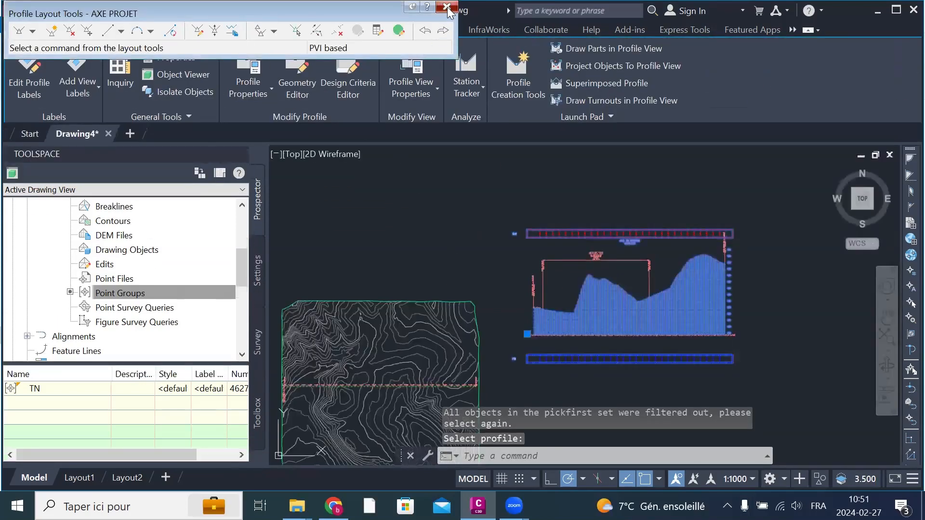
{"action": "left_click", "coordinate": [447, 7]}
{"action": "key", "text": "Escape"}
{"action": "key", "text": "Escape"}
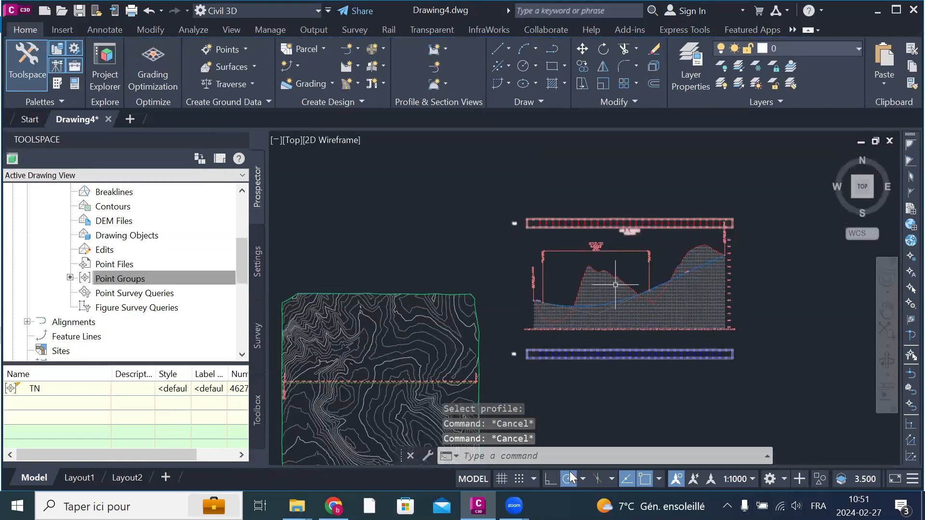
{"action": "double_click", "coordinate": [615, 285]}
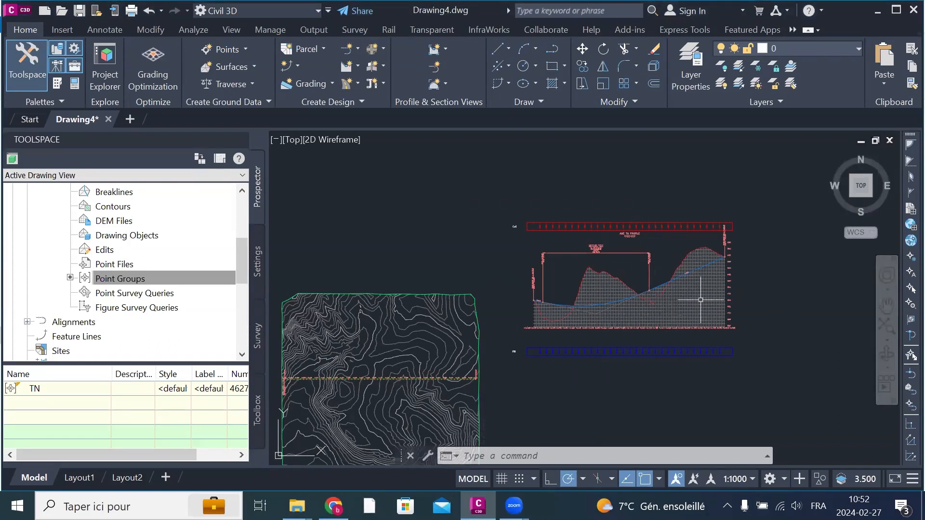
Step: Add a cut area hatch to the profile view's properties, with TN - Surface (1) as upper boundary and AXE PROJET as lower boundary
{"action": "scroll", "coordinate": [694, 293], "scroll_direction": "up", "scroll_amount": 2}
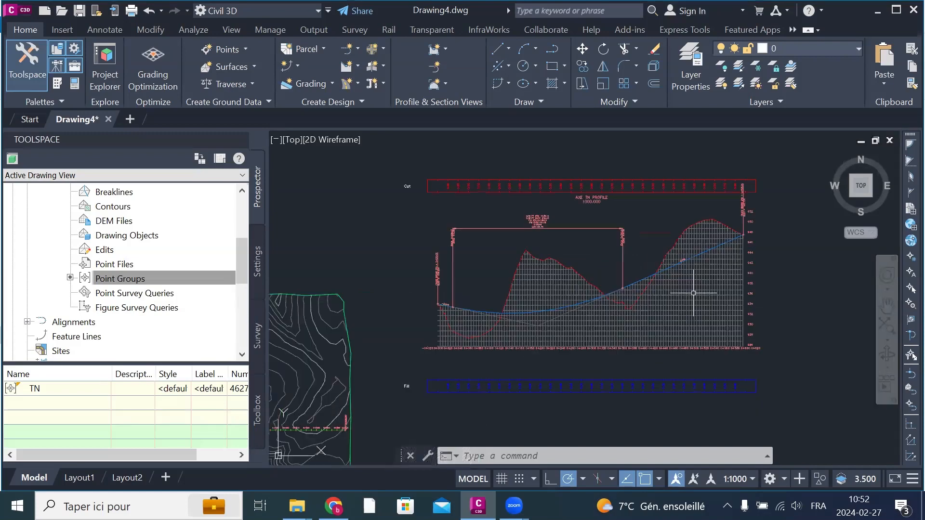
{"action": "left_click", "coordinate": [693, 293]}
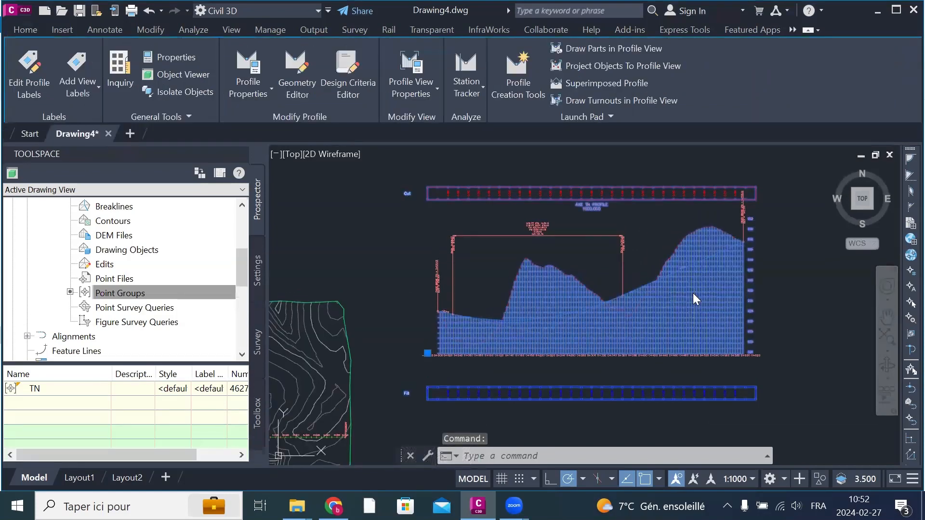
{"action": "right_click", "coordinate": [695, 295]}
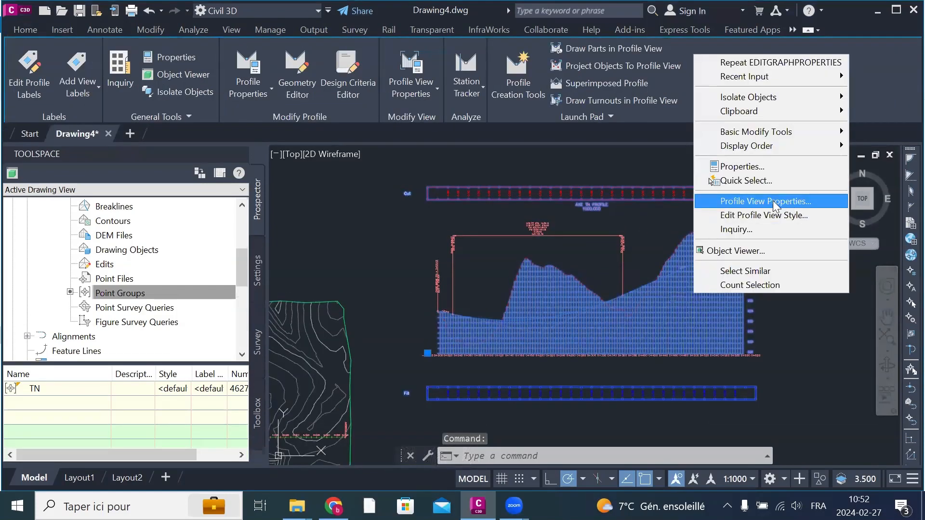
{"action": "left_click", "coordinate": [803, 206]}
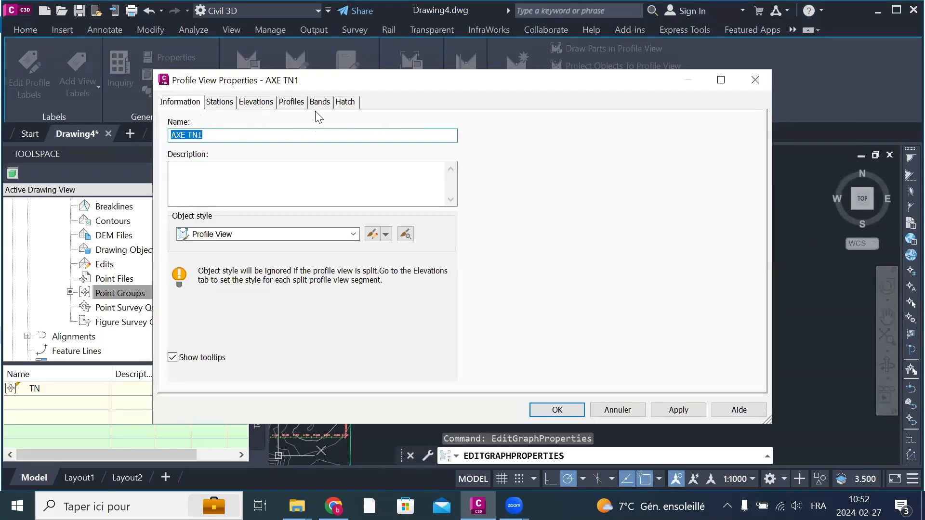
{"action": "left_click", "coordinate": [321, 101]}
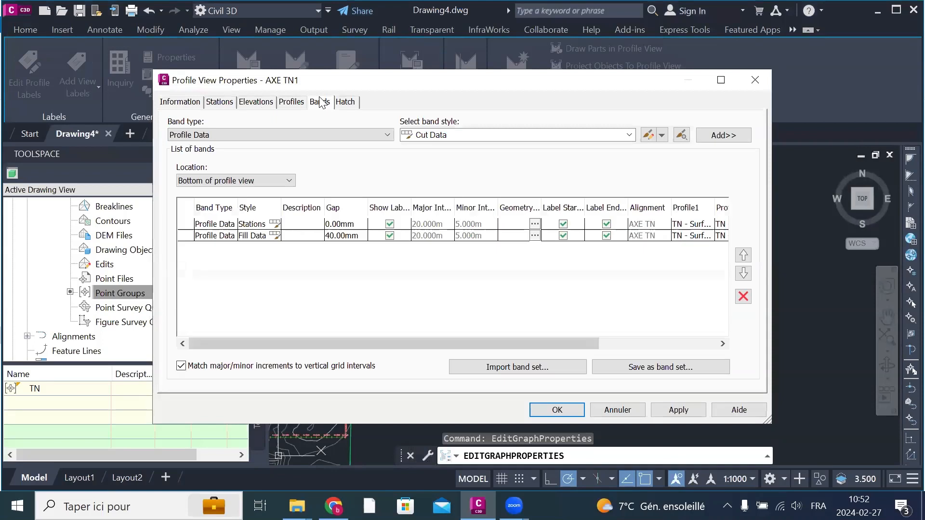
{"action": "left_click", "coordinate": [344, 102]}
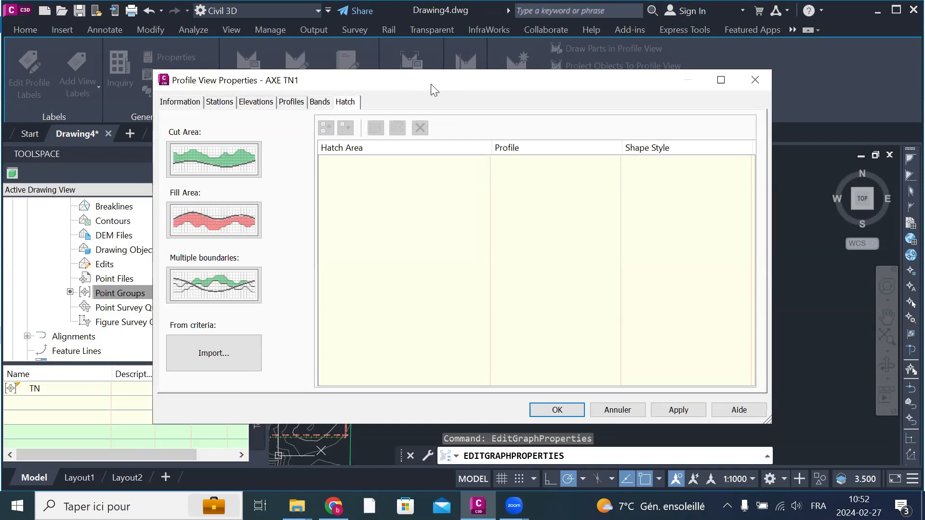
{"action": "left_click_drag", "start_coordinate": [434, 89], "coordinate": [417, 123]}
{"action": "left_click", "coordinate": [204, 185]}
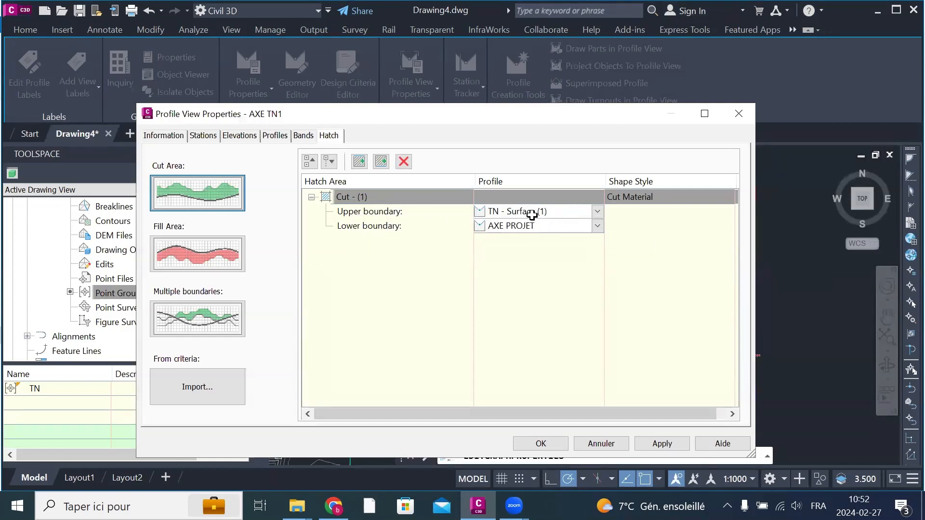
Step: Add a fill area hatch with AXE PROJET as upper boundary and TN - Surface (1) as lower boundary, and apply the hatches
{"action": "left_click", "coordinate": [198, 261]}
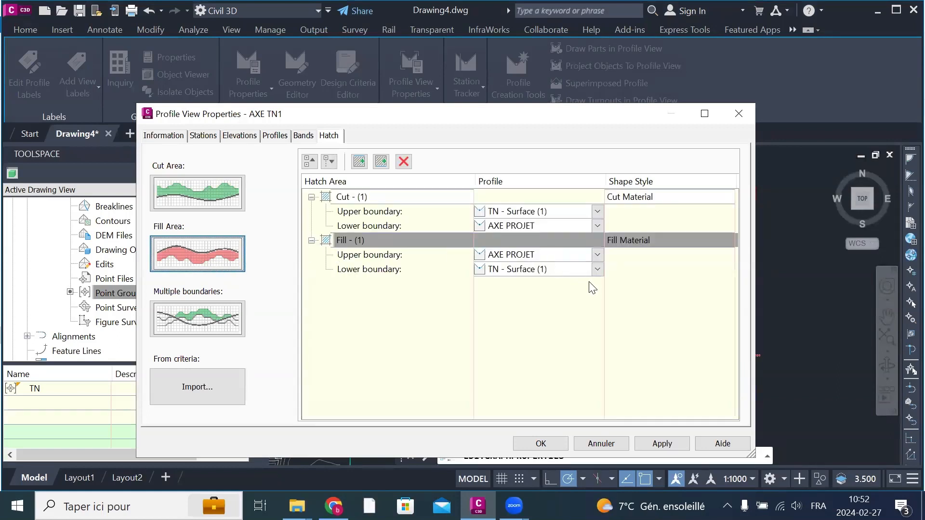
{"action": "left_click", "coordinate": [599, 270]}
{"action": "left_click", "coordinate": [598, 270]}
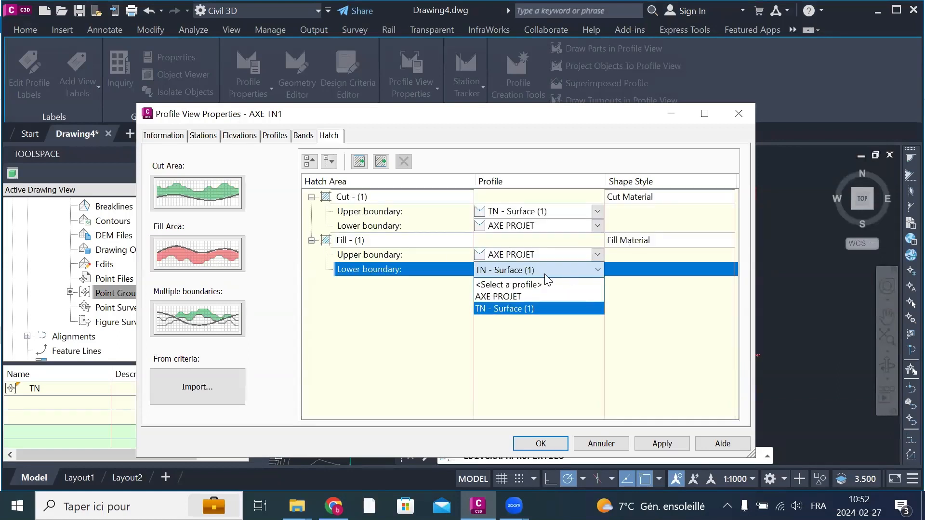
{"action": "left_click", "coordinate": [510, 334]}
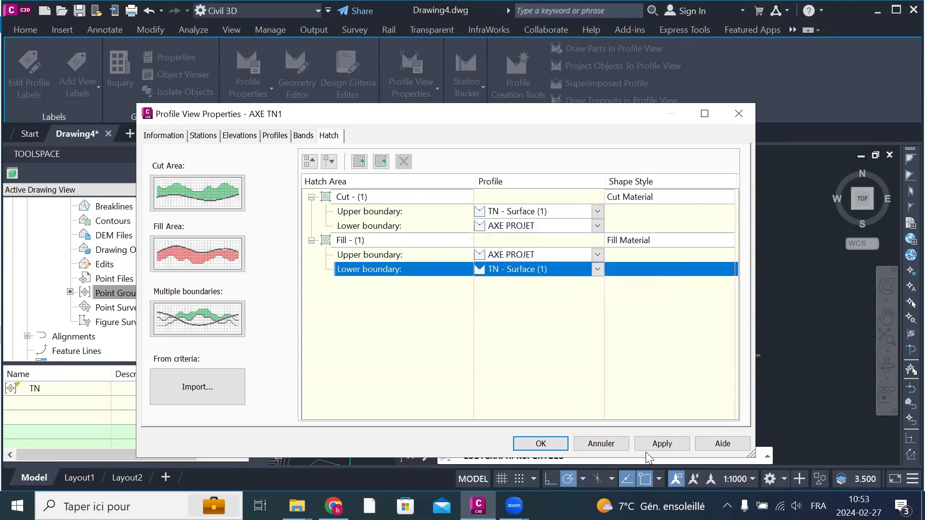
{"action": "left_click", "coordinate": [660, 442]}
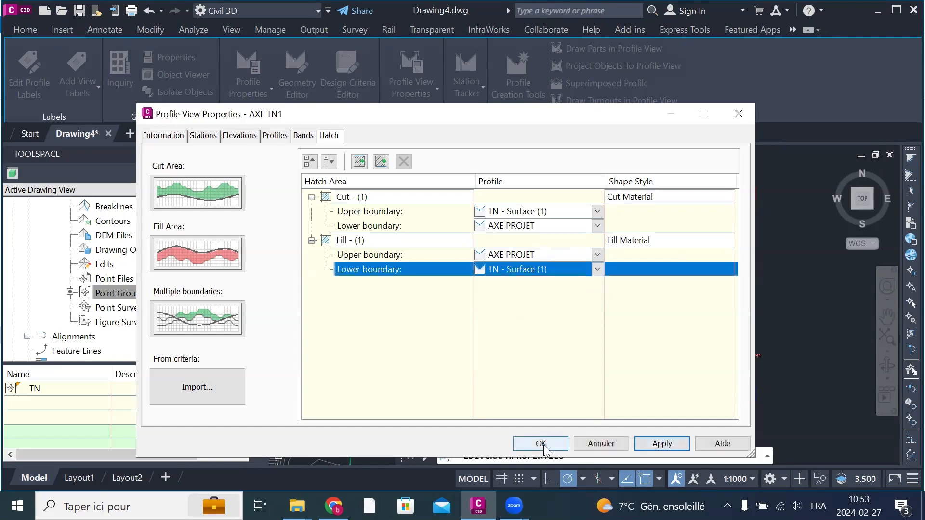
{"action": "left_click", "coordinate": [541, 444]}
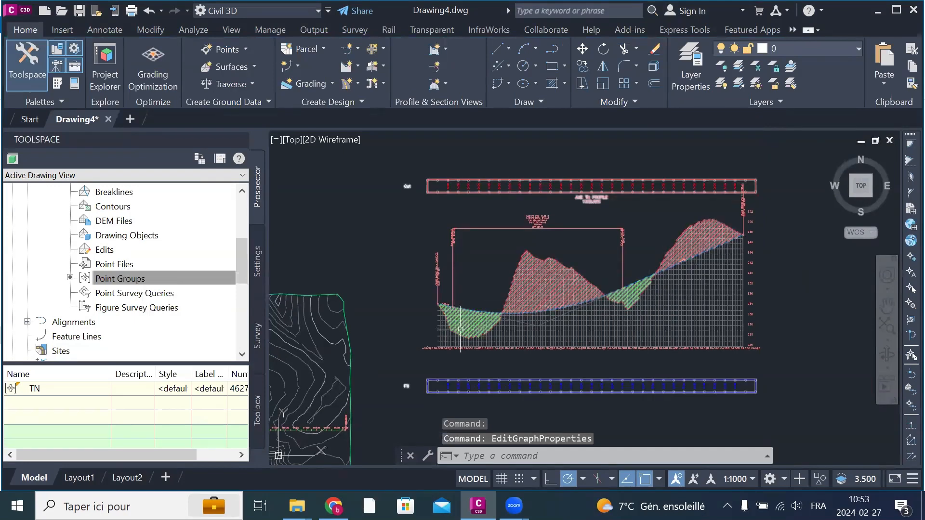
Step: Delete the Stations band from the bottom bands in the profile view's properties
{"action": "left_click", "coordinate": [703, 304]}
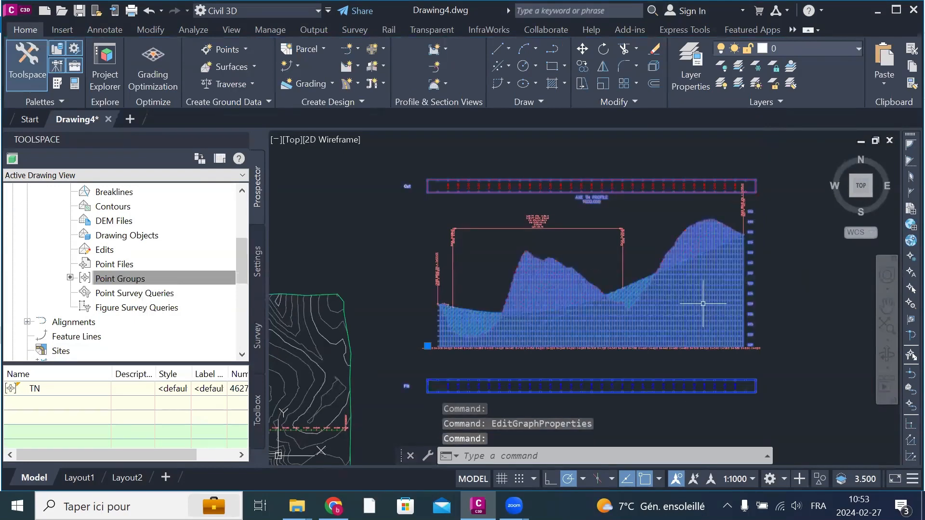
{"action": "right_click", "coordinate": [697, 314]}
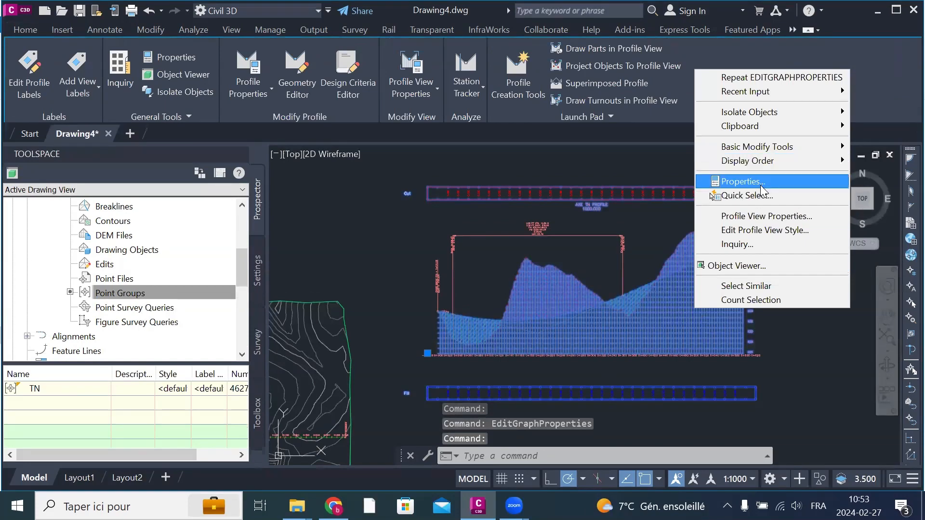
{"action": "left_click", "coordinate": [760, 220]}
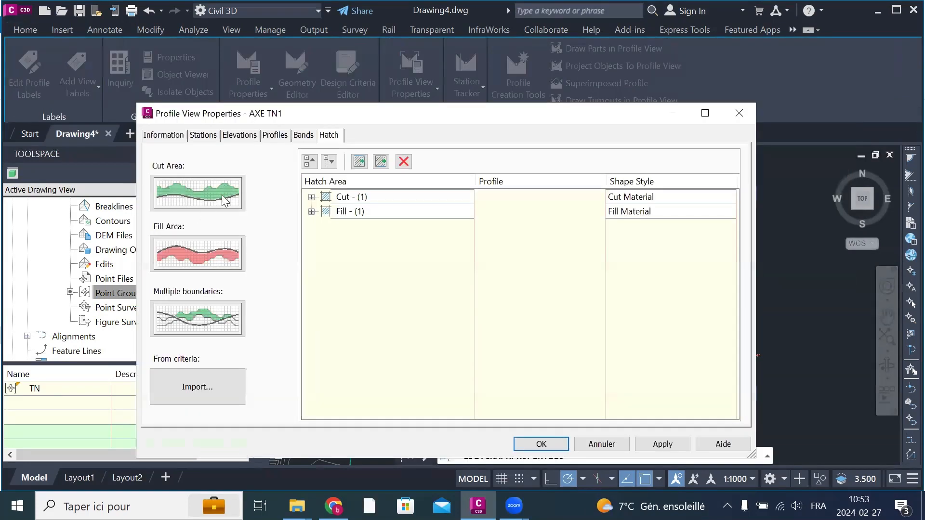
{"action": "left_click", "coordinate": [302, 139]}
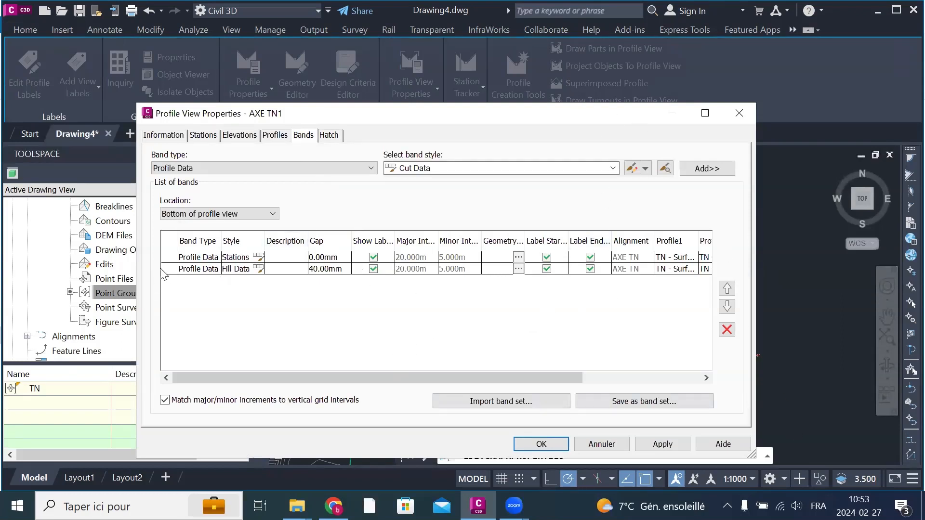
{"action": "left_click", "coordinate": [188, 258]}
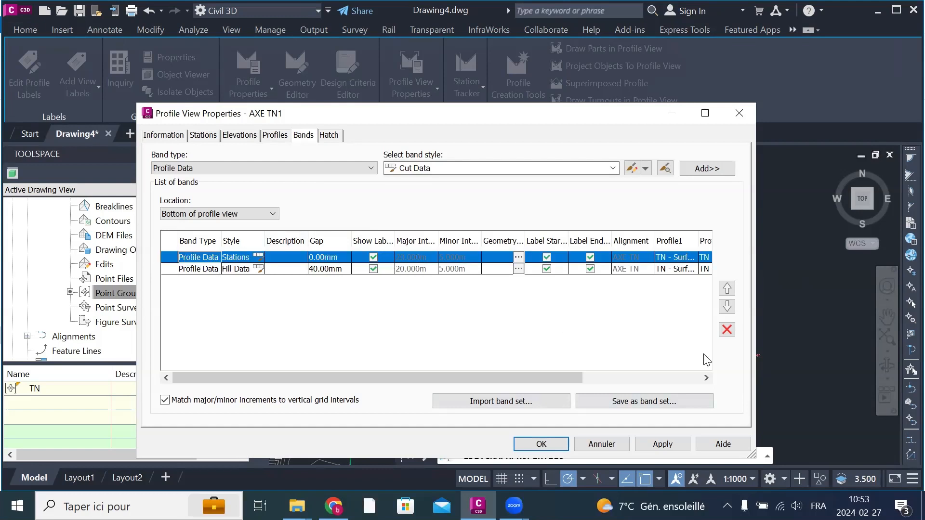
{"action": "left_click", "coordinate": [726, 330]}
Step: Delete the Fill Data band from the bottom bands as well and apply the changes to the profile view
{"action": "left_click", "coordinate": [201, 258]}
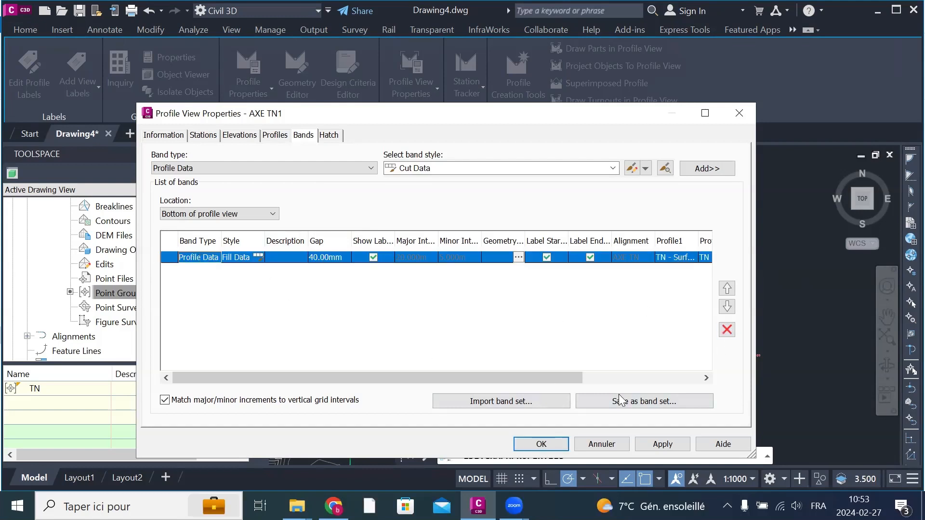
{"action": "left_click", "coordinate": [658, 441]}
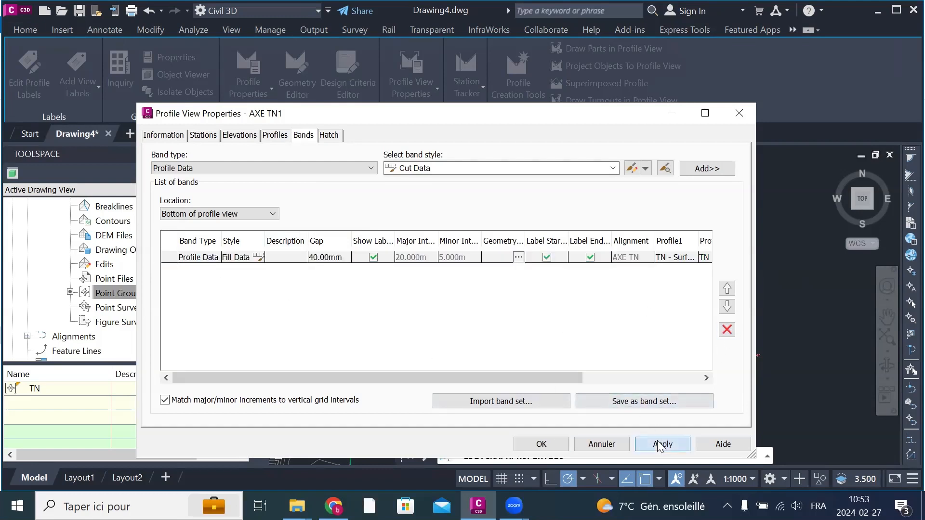
{"action": "left_click", "coordinate": [726, 330]}
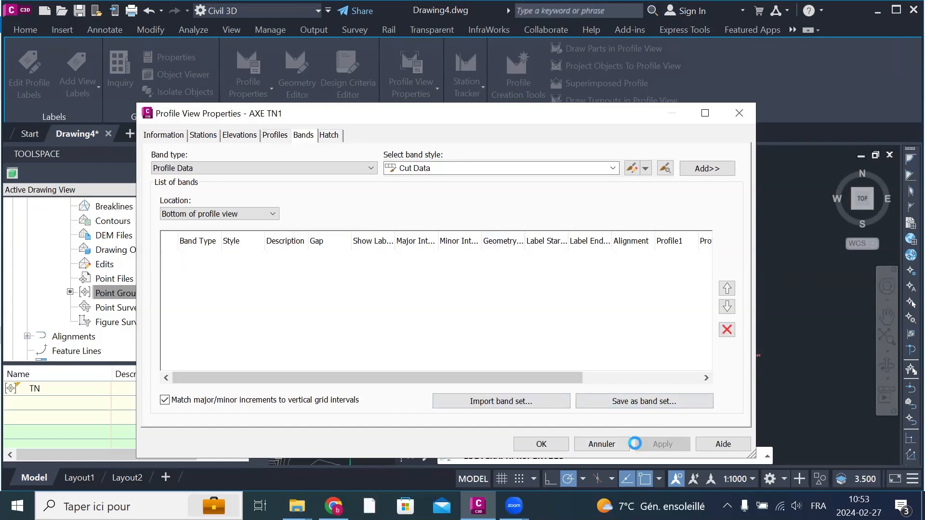
{"action": "left_click", "coordinate": [546, 444]}
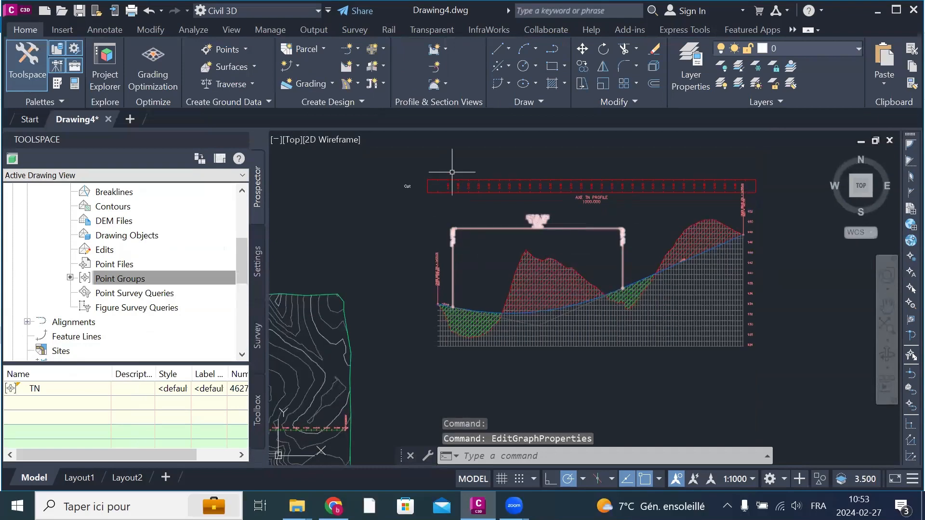
Step: Hide the graph title in the plan display of the profile view style and apply the change
{"action": "scroll", "coordinate": [465, 169], "scroll_direction": "up", "scroll_amount": 4}
{"action": "scroll", "coordinate": [491, 227], "scroll_direction": "down", "scroll_amount": 2}
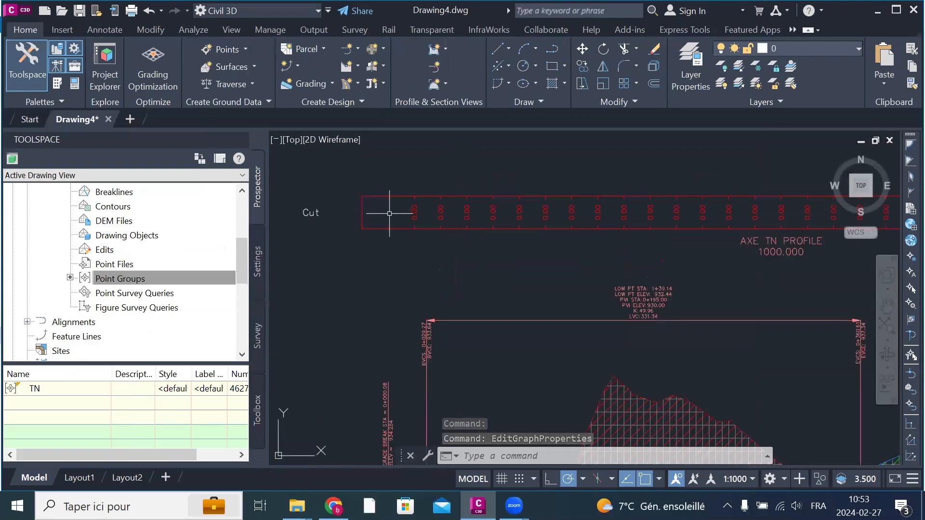
{"action": "scroll", "coordinate": [489, 212], "scroll_direction": "down", "scroll_amount": 2}
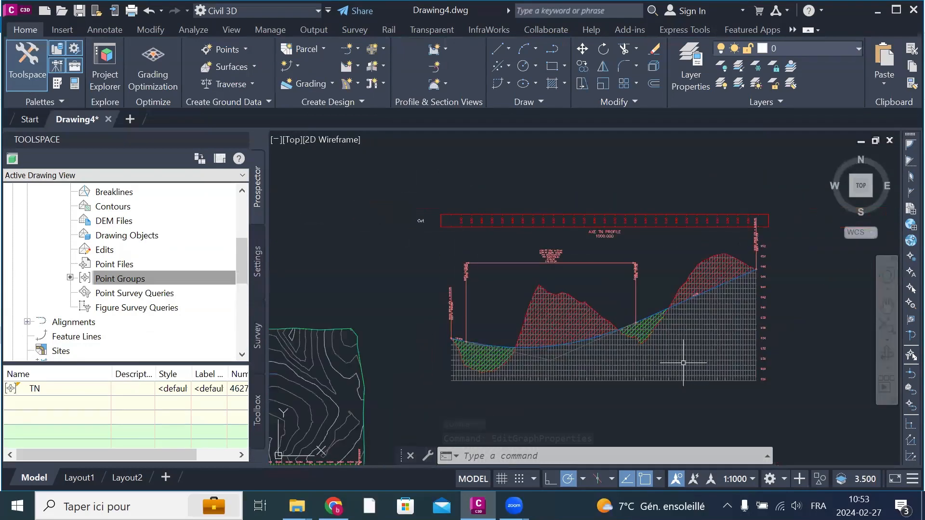
{"action": "left_click", "coordinate": [708, 348]}
{"action": "right_click", "coordinate": [708, 347]}
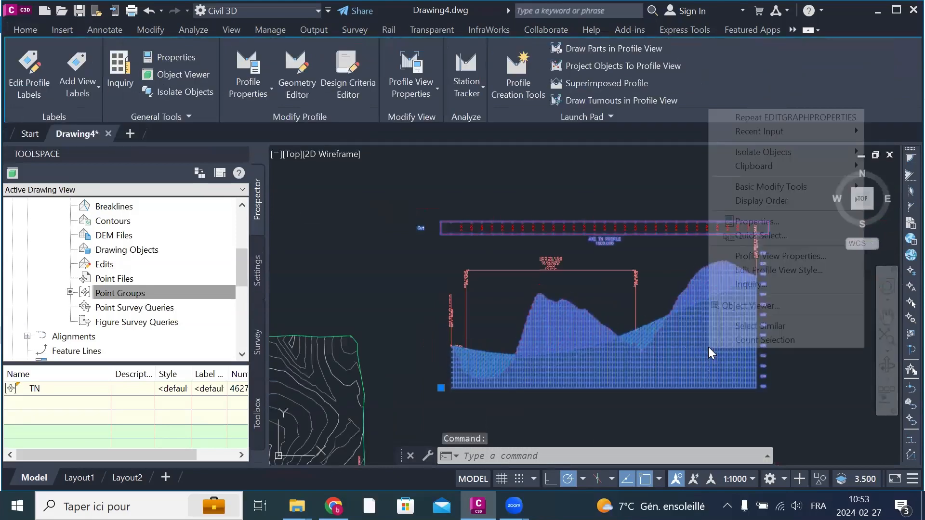
{"action": "left_click", "coordinate": [766, 270]}
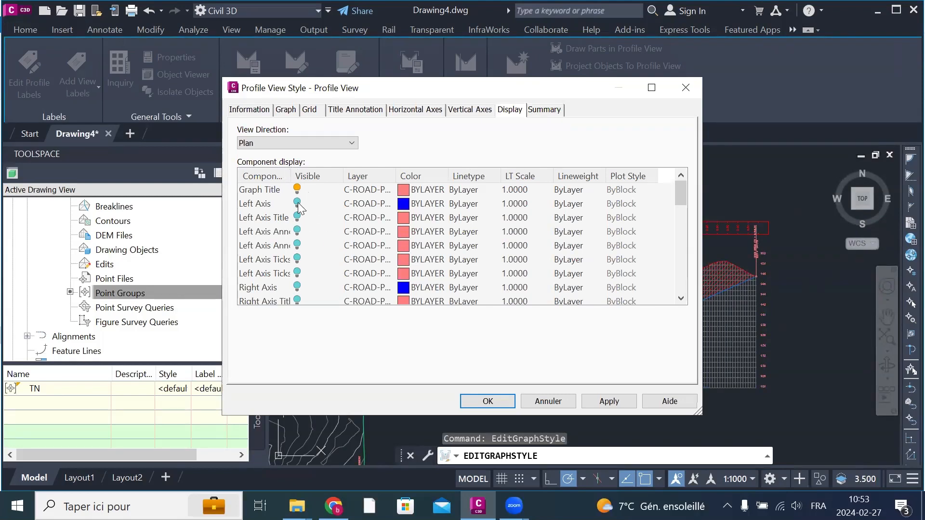
{"action": "scroll", "coordinate": [366, 233], "scroll_direction": "down", "scroll_amount": 2}
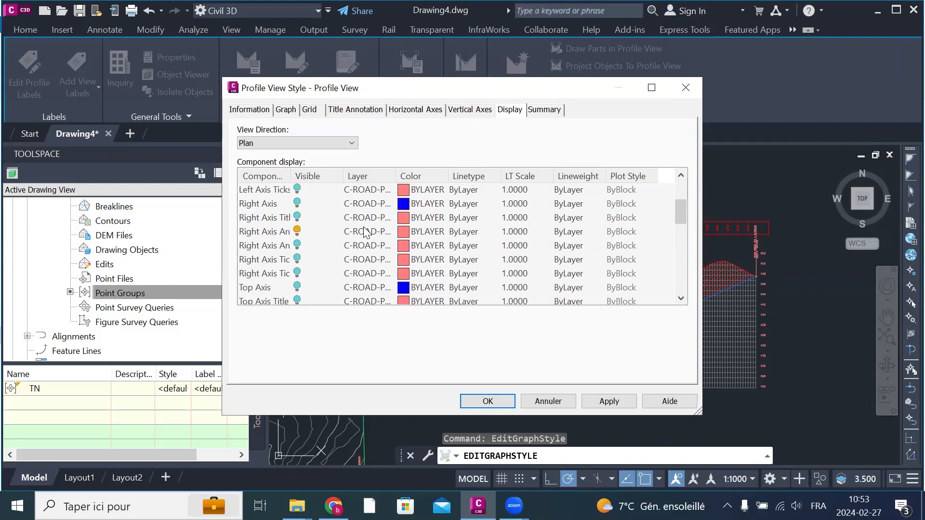
{"action": "scroll", "coordinate": [366, 233], "scroll_direction": "down", "scroll_amount": 4}
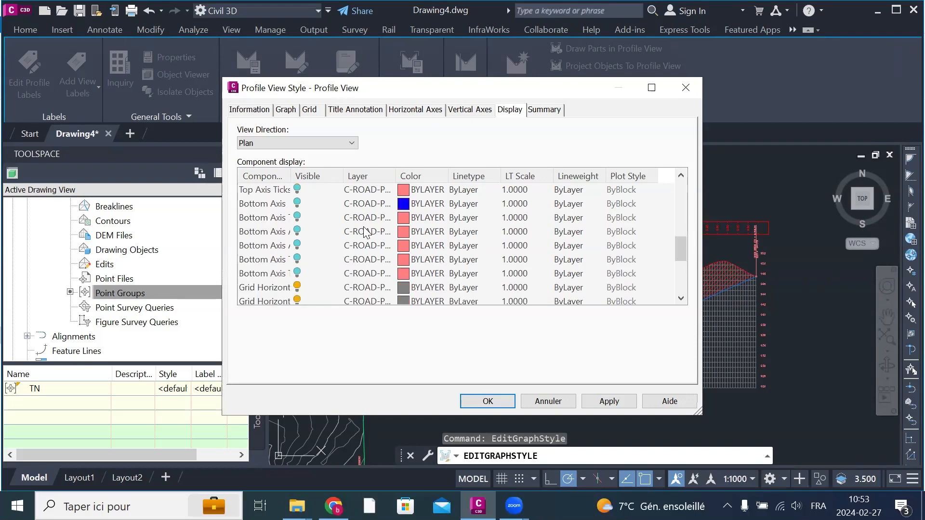
{"action": "scroll", "coordinate": [366, 233], "scroll_direction": "down", "scroll_amount": 2}
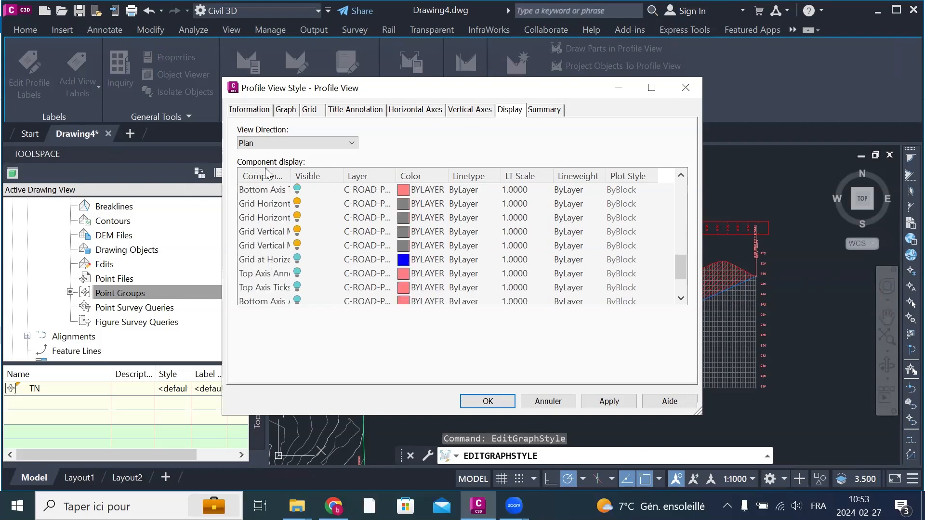
{"action": "left_click_drag", "start_coordinate": [289, 176], "coordinate": [359, 180]}
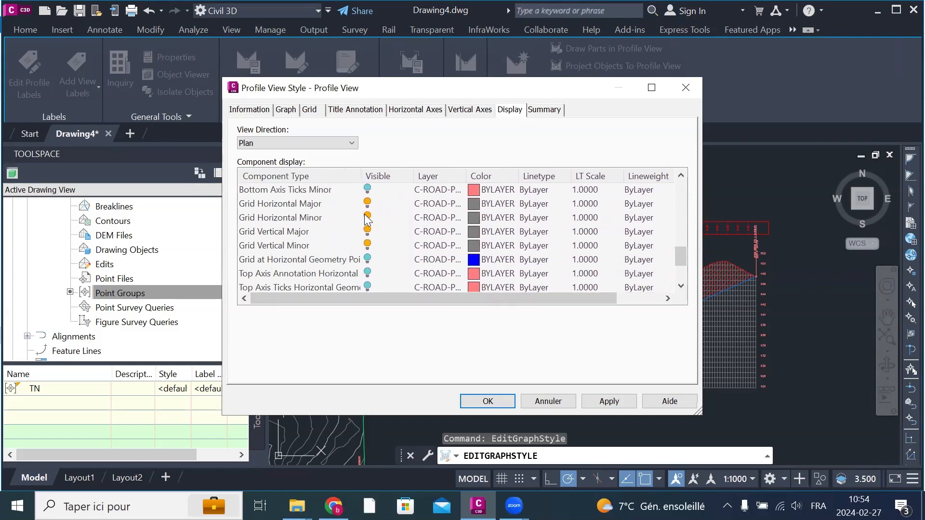
{"action": "scroll", "coordinate": [298, 243], "scroll_direction": "down", "scroll_amount": 2}
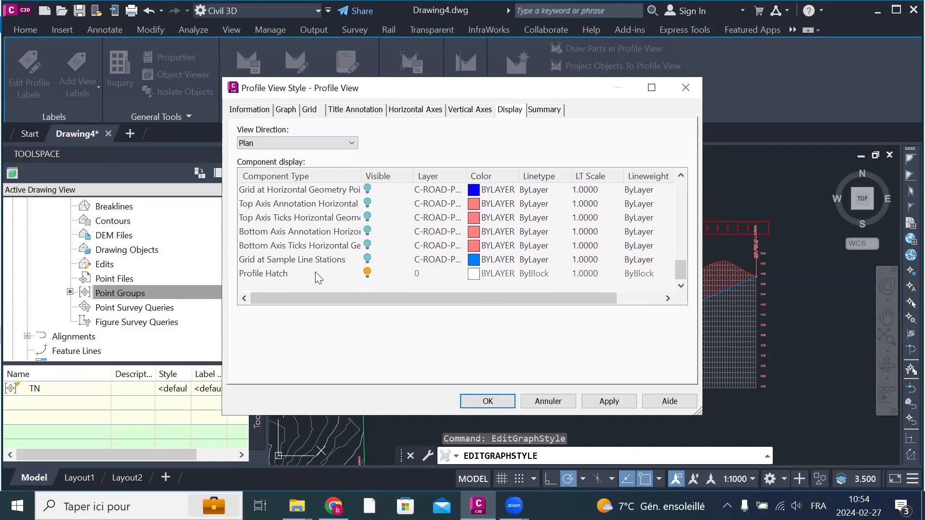
{"action": "scroll", "coordinate": [383, 268], "scroll_direction": "up", "scroll_amount": 8}
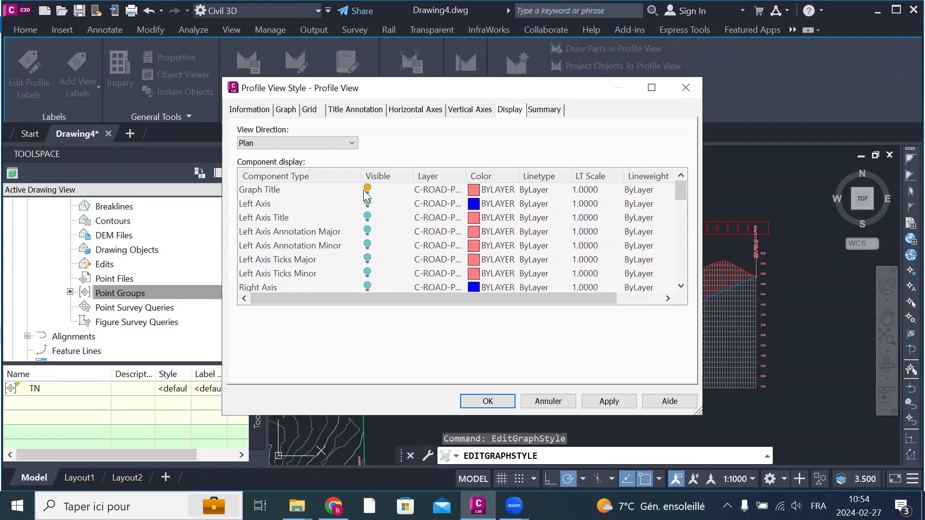
{"action": "left_click", "coordinate": [367, 189]}
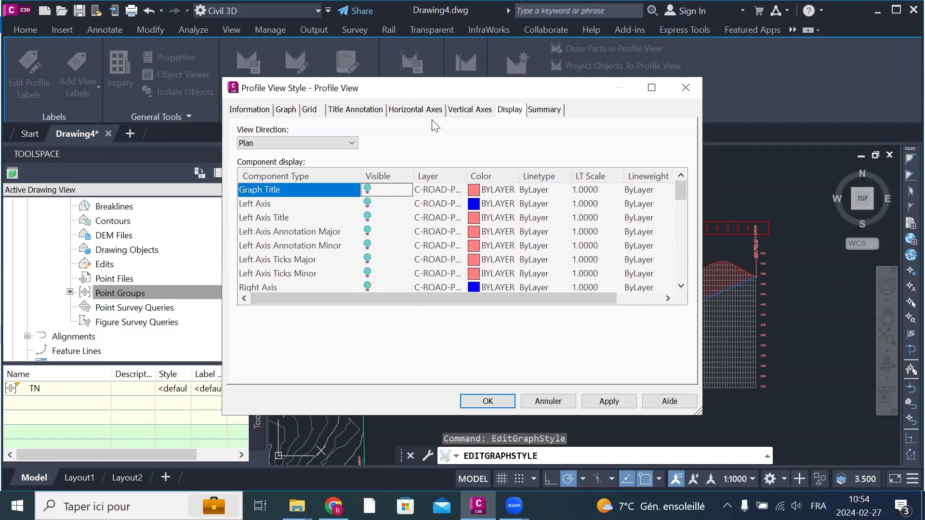
{"action": "left_click", "coordinate": [611, 402]}
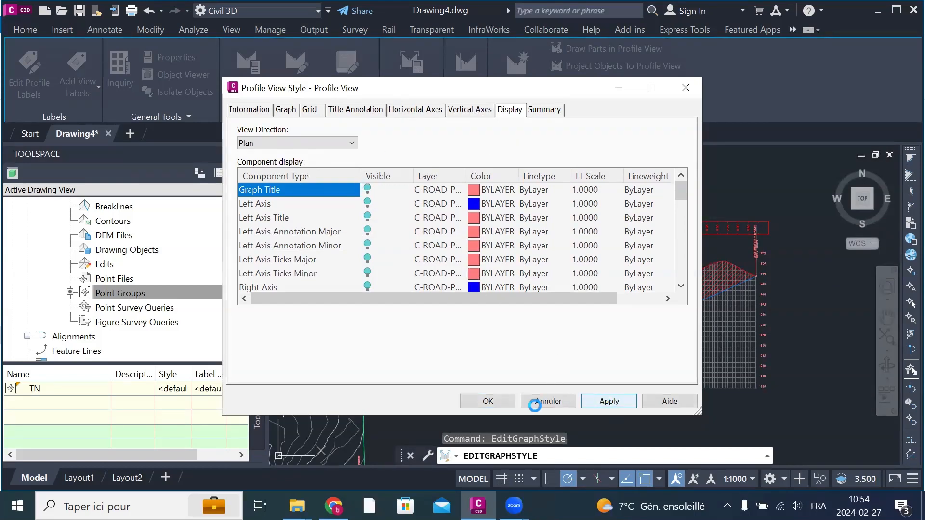
{"action": "left_click", "coordinate": [502, 405]}
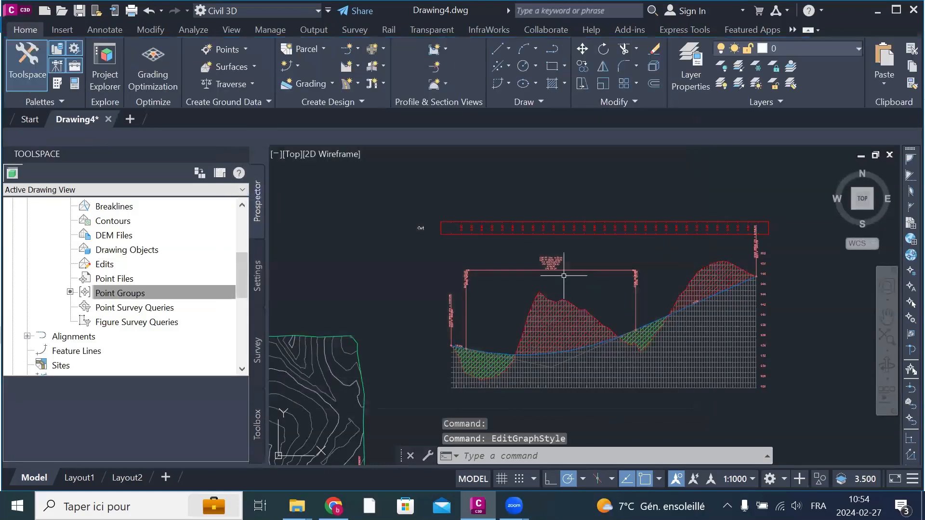
Step: Create a new Profile Data band style named TN from the band settings of the profile view's properties
{"action": "left_click", "coordinate": [692, 344]}
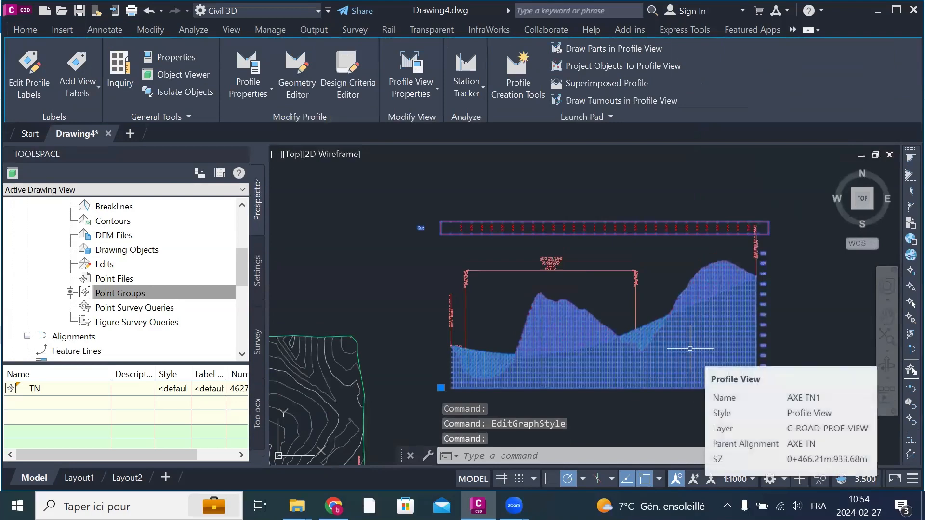
{"action": "right_click", "coordinate": [689, 348]}
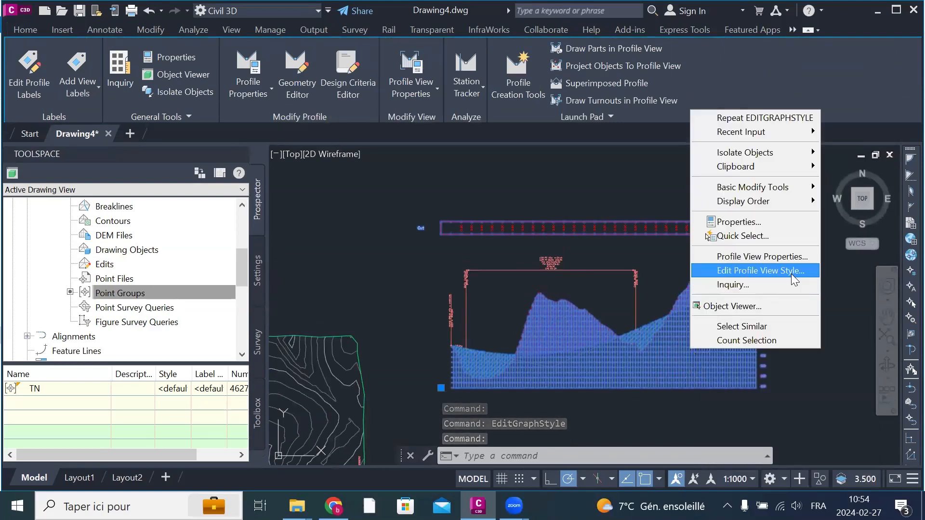
{"action": "left_click", "coordinate": [751, 256]}
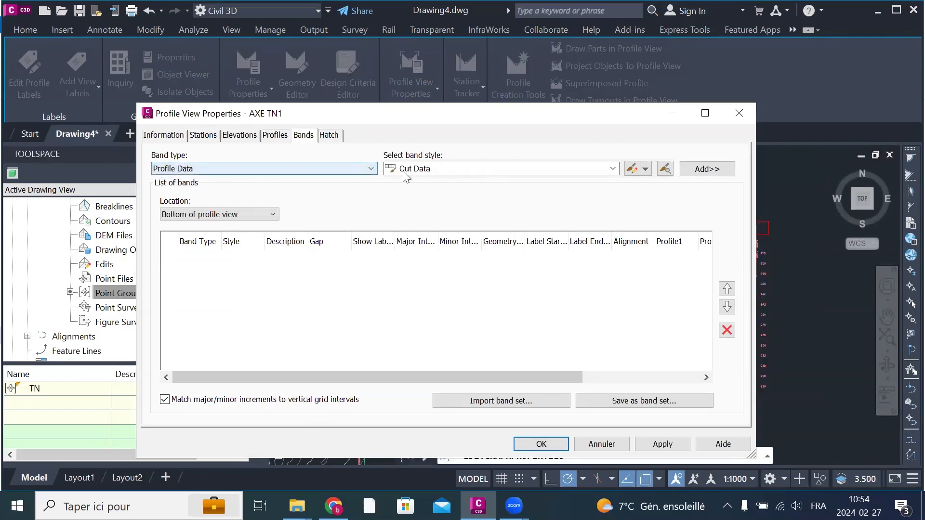
{"action": "left_click", "coordinate": [451, 169]}
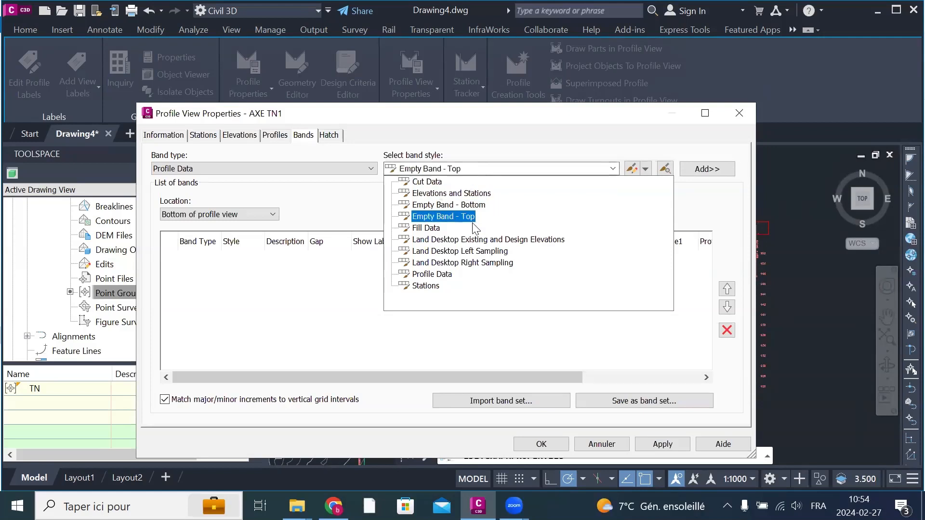
{"action": "left_click", "coordinate": [428, 182]}
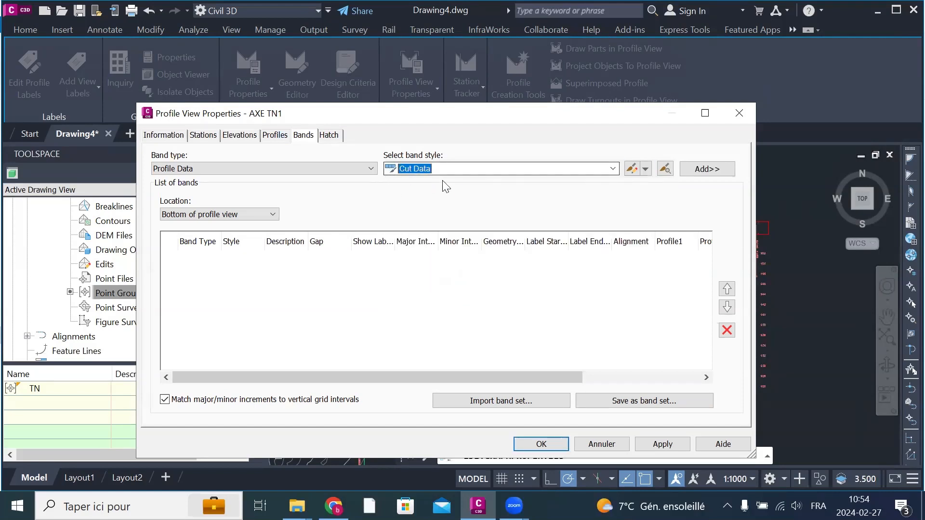
{"action": "left_click", "coordinate": [645, 169]}
{"action": "left_click", "coordinate": [669, 185]}
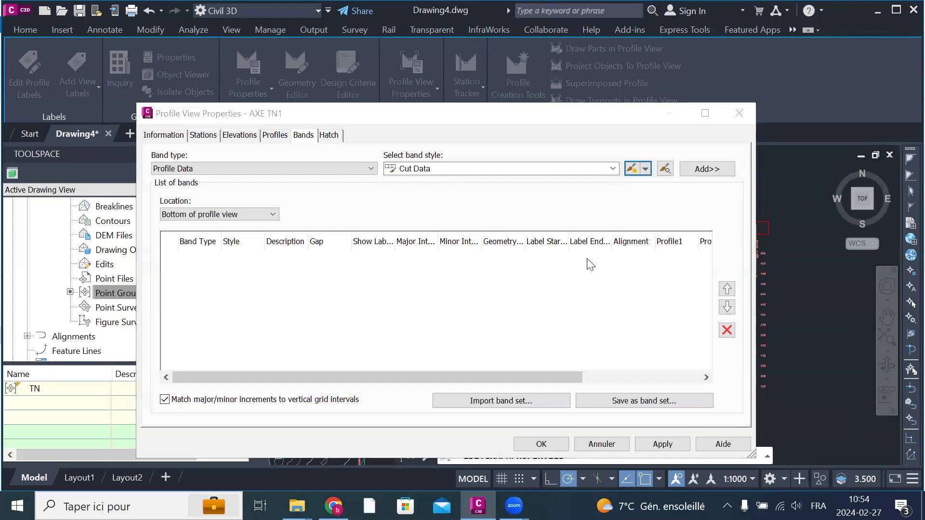
{"action": "left_click", "coordinate": [249, 110]}
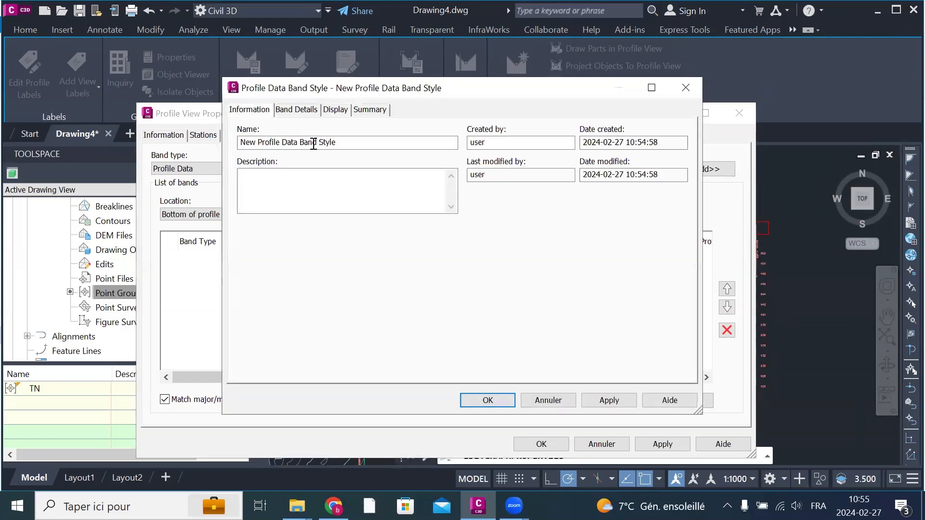
{"action": "left_click_drag", "start_coordinate": [352, 143], "coordinate": [225, 142]}
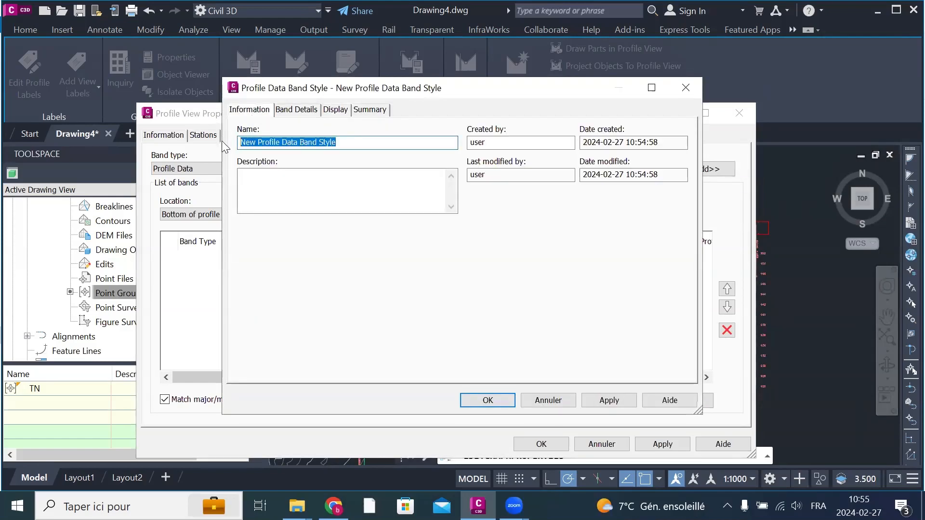
{"action": "type", "text": "TN"}
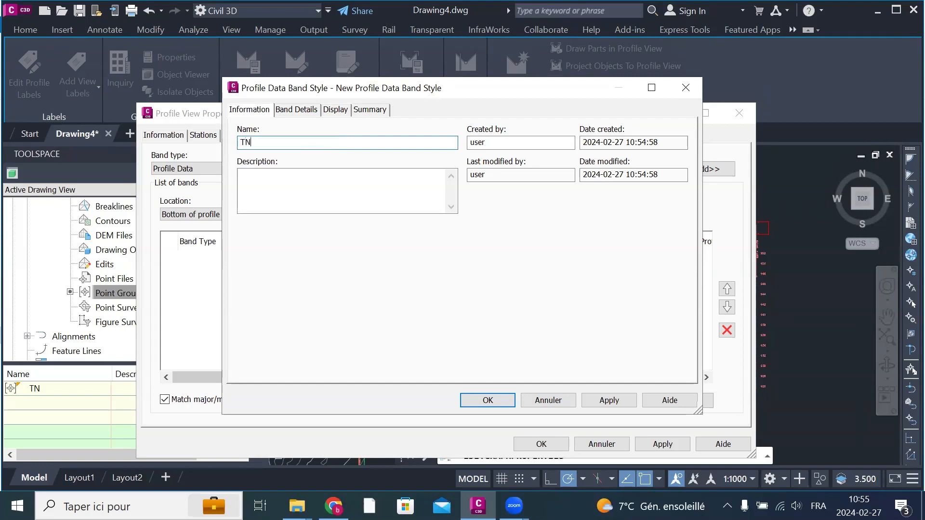
Step: In the TN band style's title label, rename the text component to TN and set its anchor point to Middle Center
{"action": "left_click", "coordinate": [306, 112]}
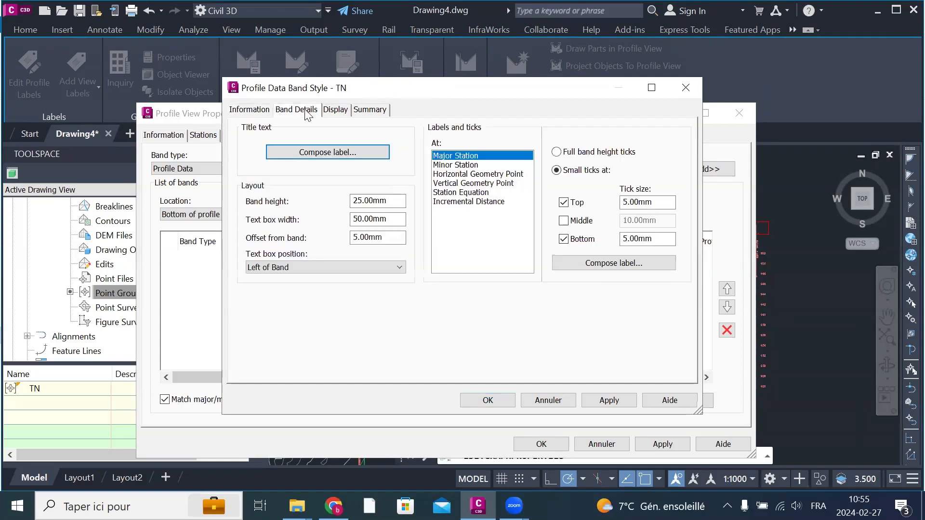
{"action": "left_click", "coordinate": [357, 155]}
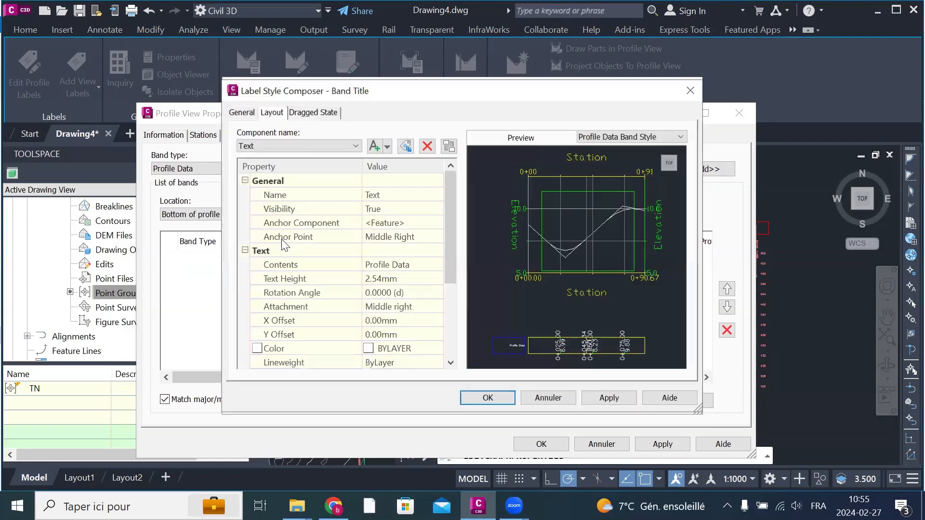
{"action": "left_click", "coordinate": [411, 195]}
{"action": "type", "text": "TN"}
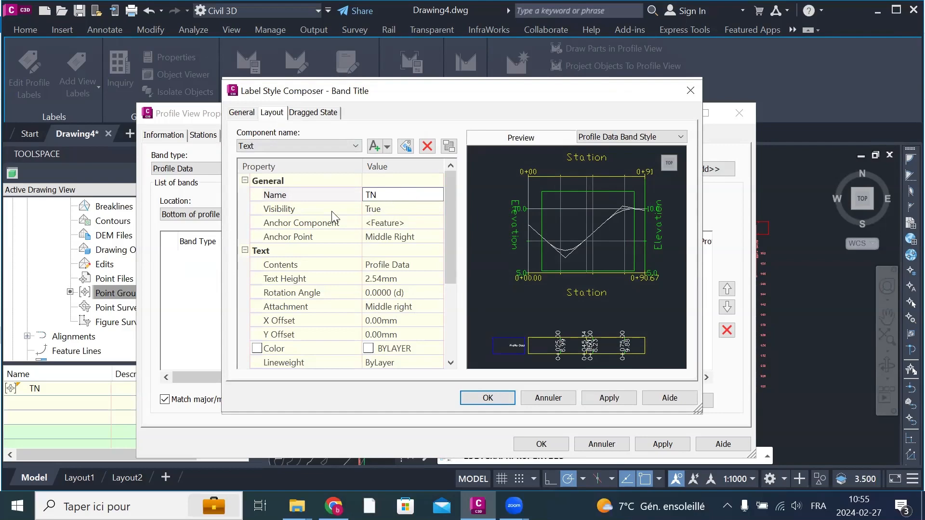
{"action": "left_click", "coordinate": [417, 235]}
{"action": "left_click", "coordinate": [416, 235]}
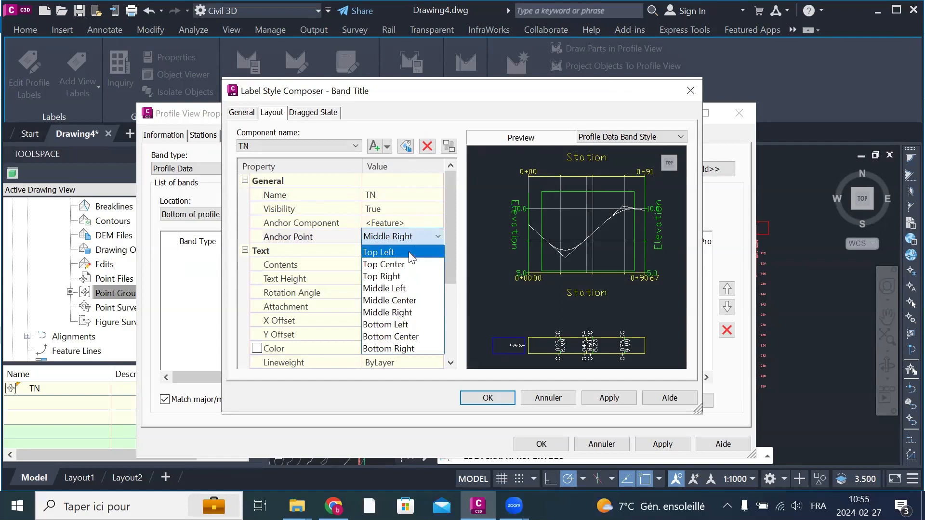
{"action": "left_click", "coordinate": [402, 300]}
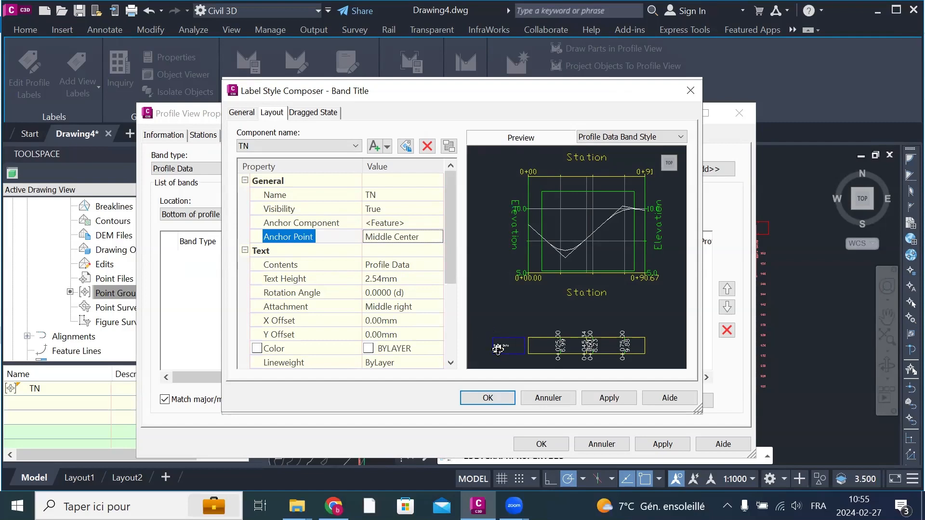
Step: Replace the band title's text contents with TN
{"action": "scroll", "coordinate": [498, 349], "scroll_direction": "up", "scroll_amount": 3}
{"action": "scroll", "coordinate": [518, 333], "scroll_direction": "down", "scroll_amount": 5}
{"action": "scroll", "coordinate": [496, 350], "scroll_direction": "up", "scroll_amount": 4}
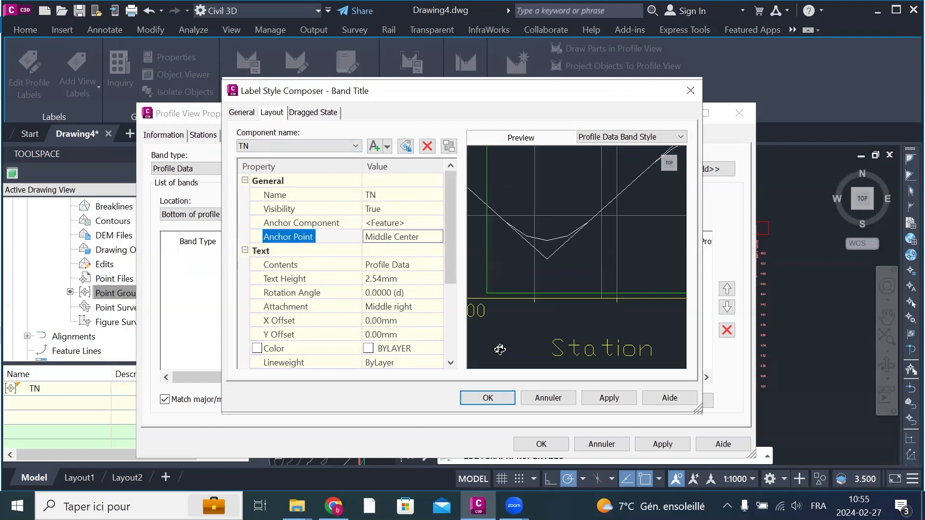
{"action": "middle_click_drag", "start_coordinate": [544, 333], "coordinate": [650, 229]}
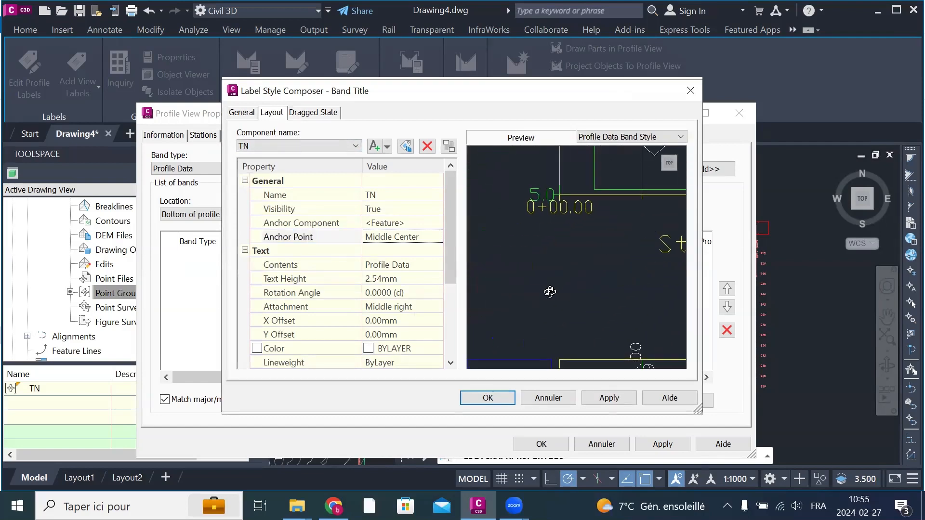
{"action": "mouse_move", "coordinate": [550, 291]}
{"action": "middle_mouse_down"}
{"action": "mouse_move", "coordinate": [615, 230]}
{"action": "mouse_move", "coordinate": [625, 207]}
{"action": "middle_mouse_up"}
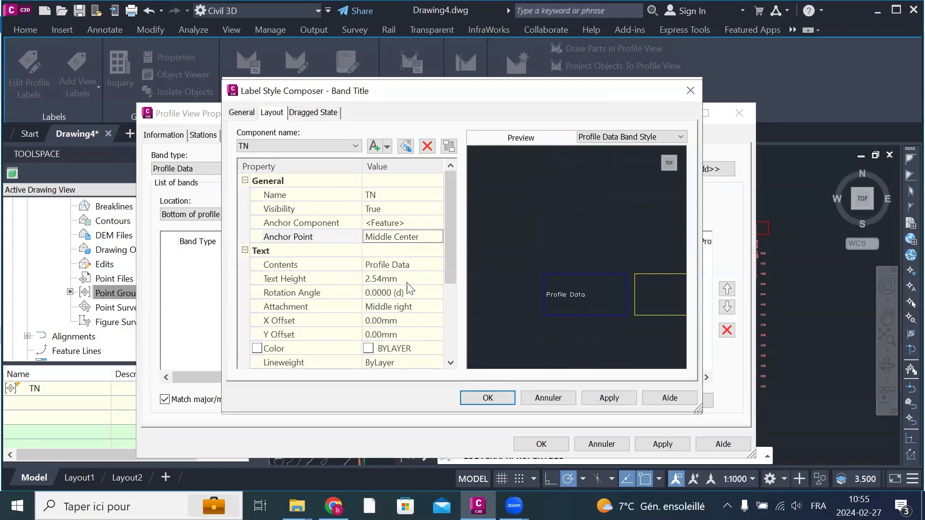
{"action": "left_click", "coordinate": [421, 266]}
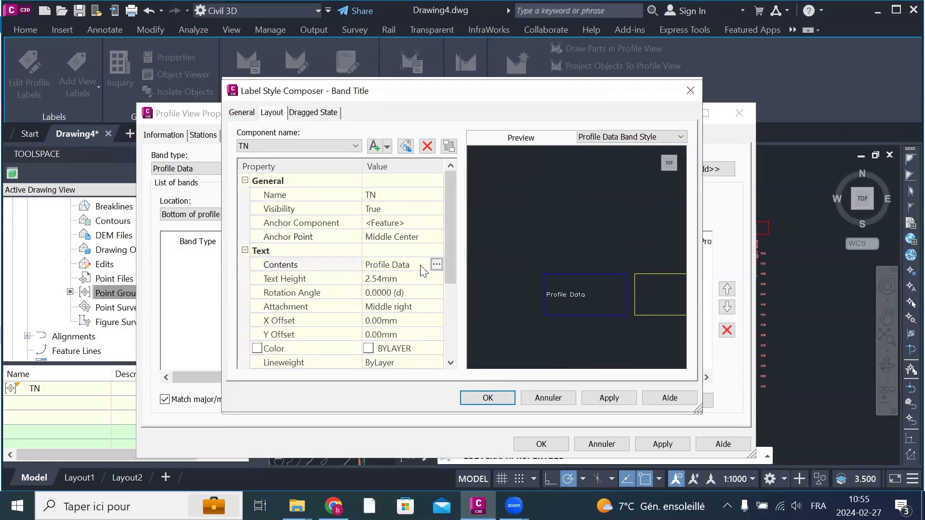
{"action": "left_click", "coordinate": [435, 265]}
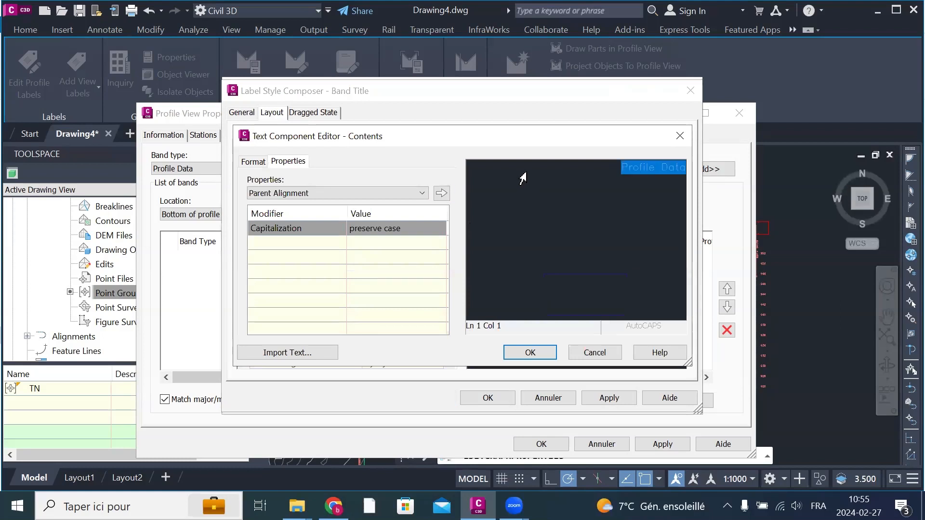
{"action": "type", "text": "TN"}
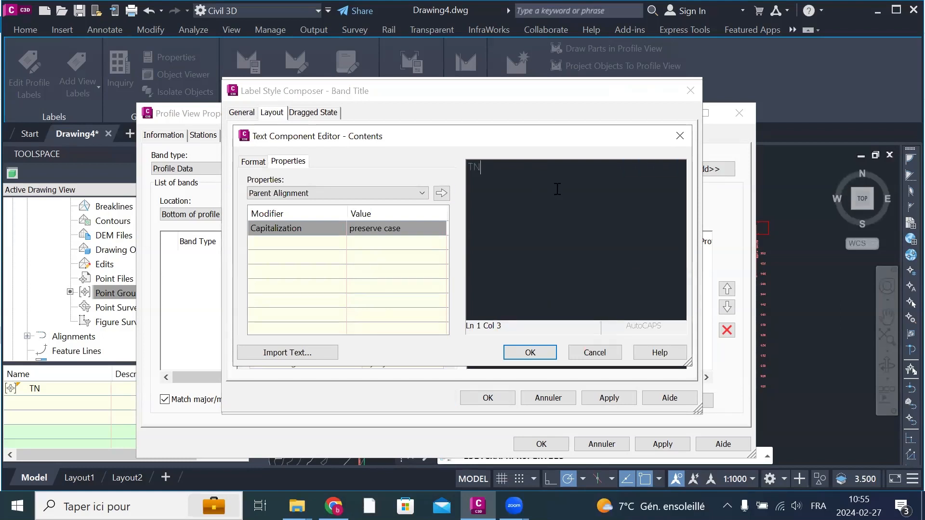
{"action": "left_click", "coordinate": [530, 352]}
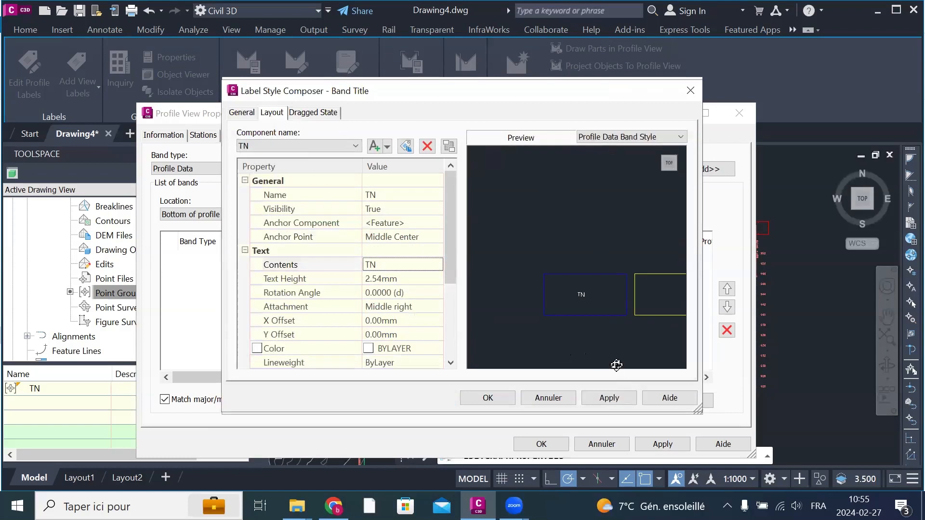
Step: Set the band title's text height to 4 mm and its attachment to Middle center
{"action": "left_click", "coordinate": [412, 278]}
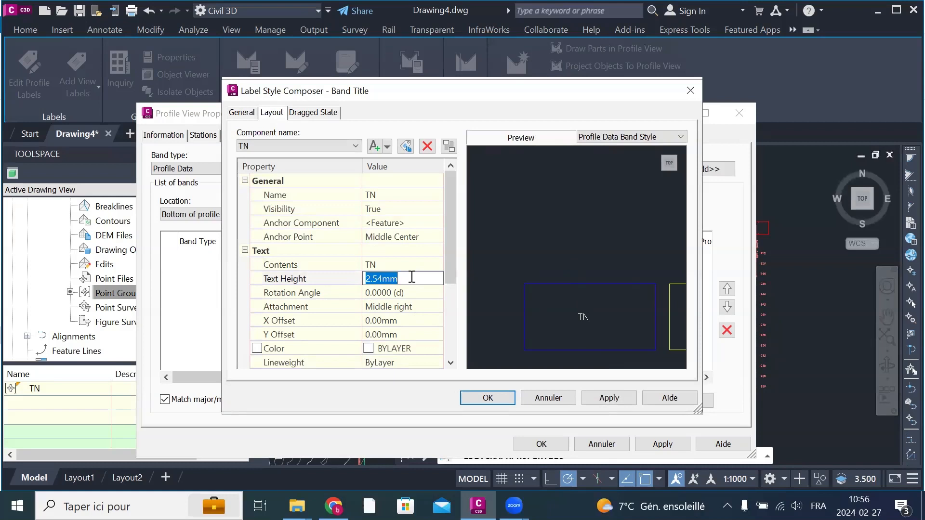
{"action": "type", "text": "4"}
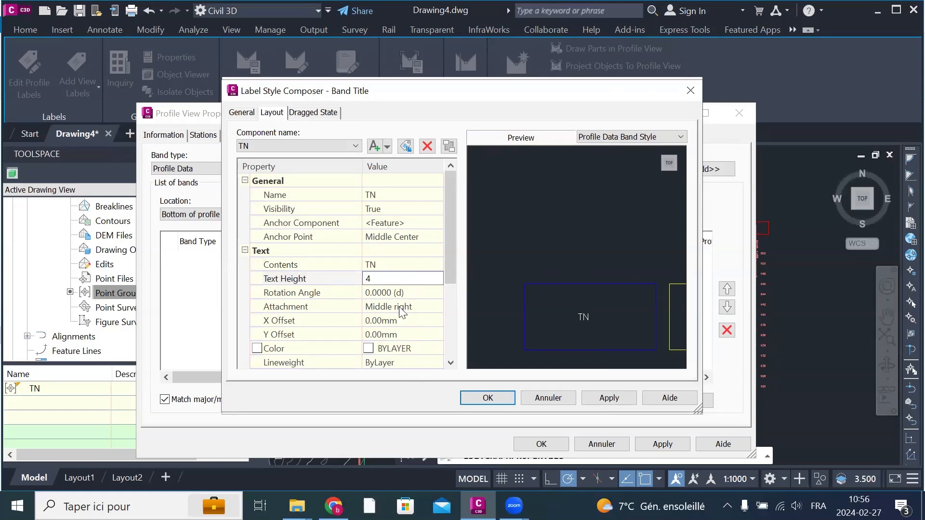
{"action": "left_click", "coordinate": [412, 308]}
{"action": "left_click", "coordinate": [411, 307]}
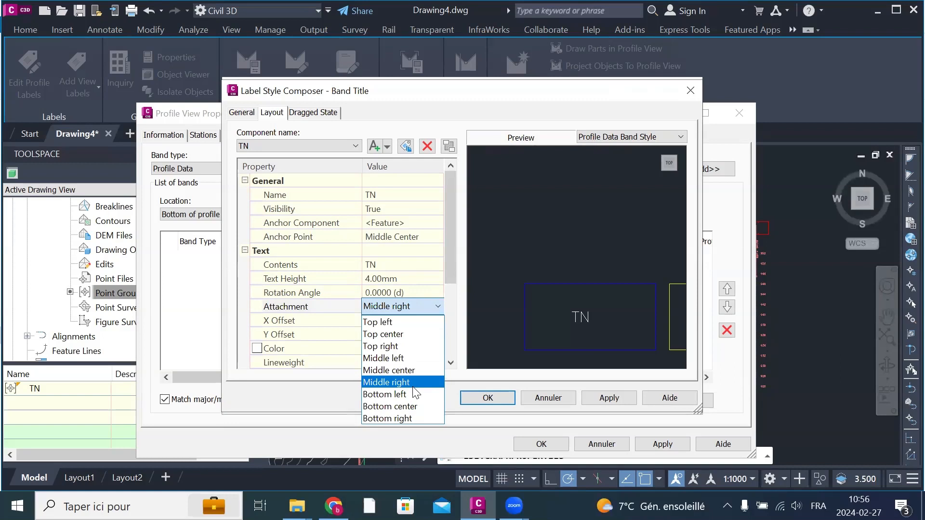
{"action": "left_click", "coordinate": [415, 370]}
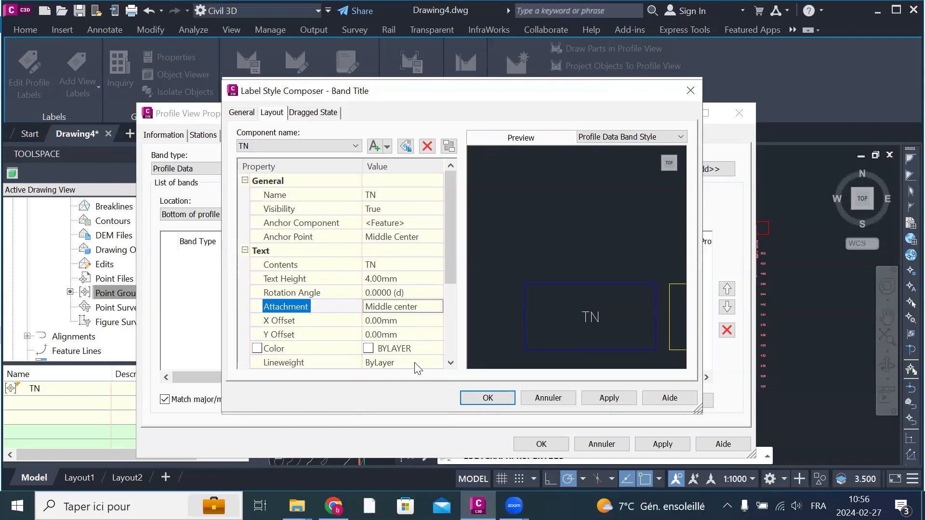
Step: Give the band title text the green index color 112, then apply and accept the title label changes
{"action": "left_click", "coordinate": [402, 353]}
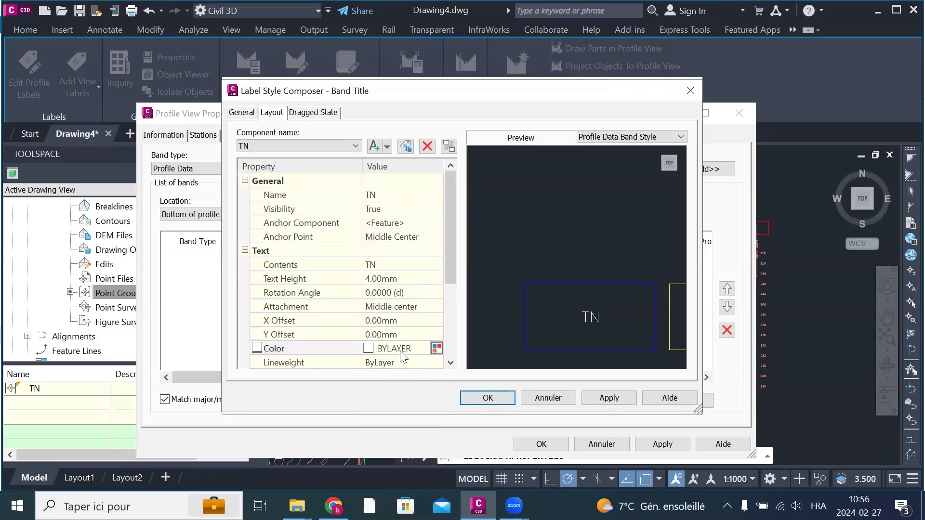
{"action": "left_click", "coordinate": [436, 348]}
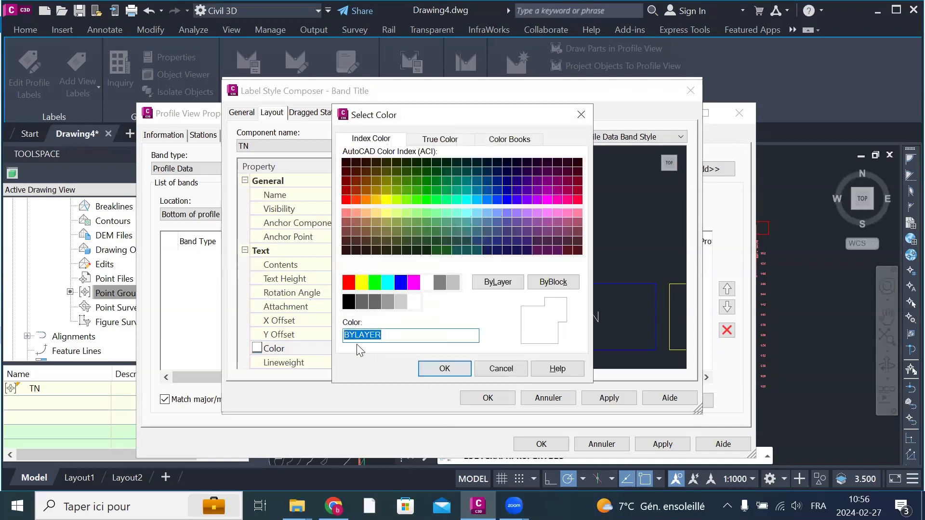
{"action": "left_click", "coordinate": [447, 190]}
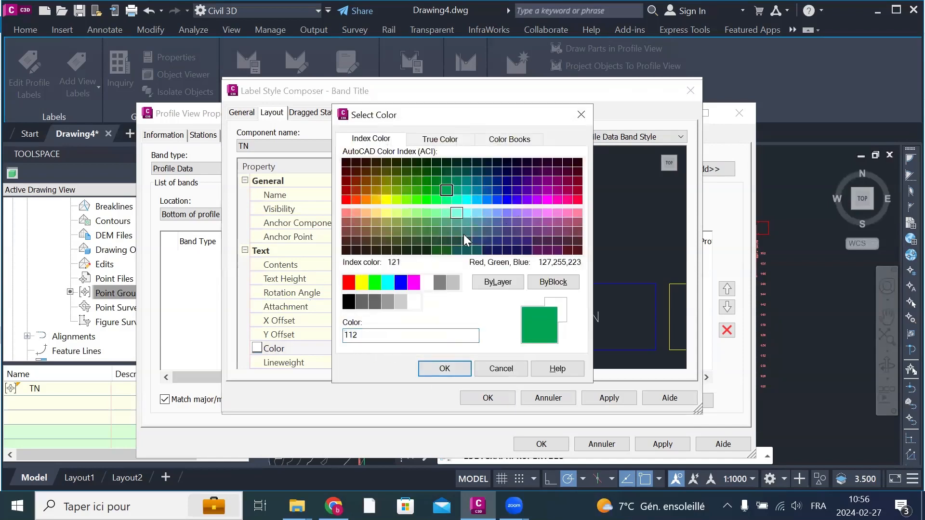
{"action": "left_click", "coordinate": [442, 373]}
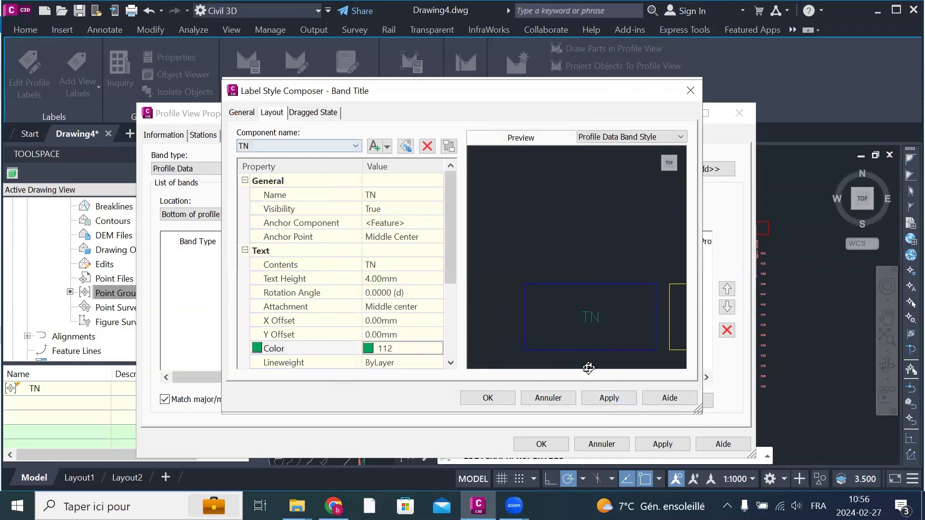
{"action": "left_click", "coordinate": [594, 391]}
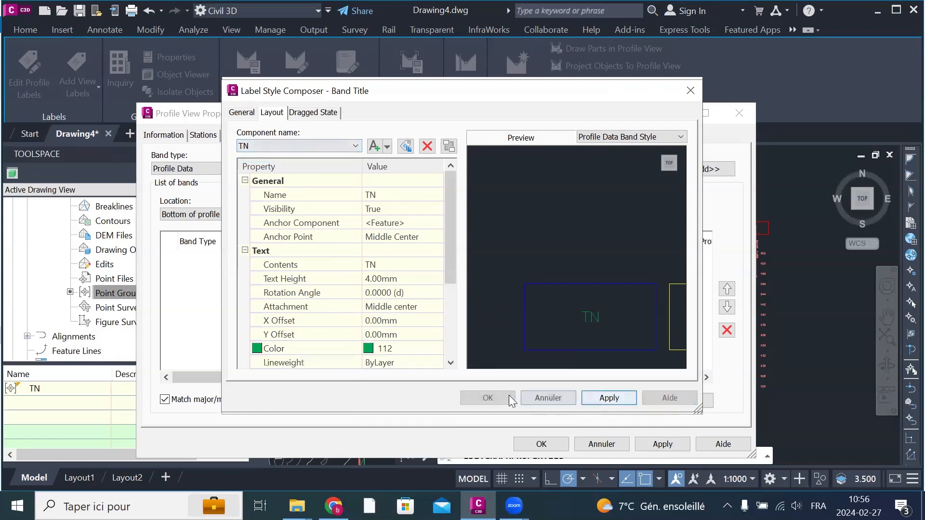
{"action": "left_click", "coordinate": [485, 396]}
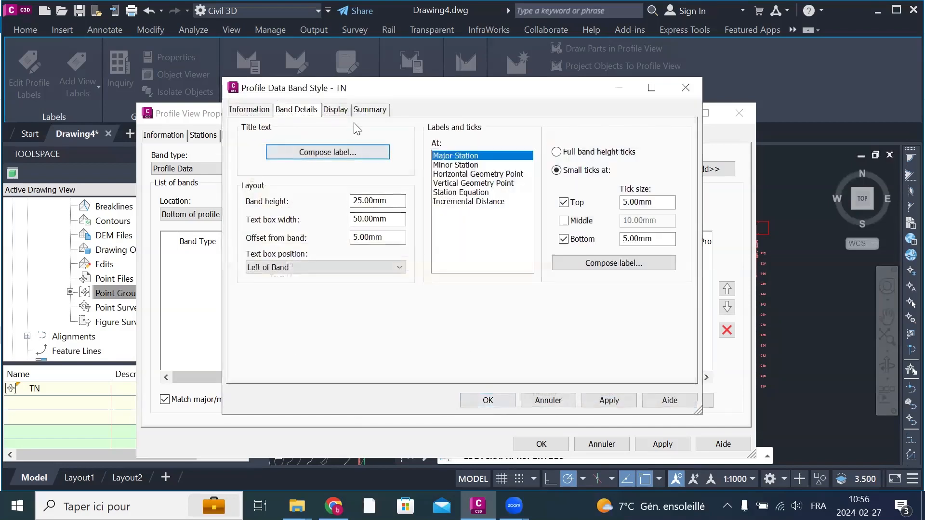
Step: Set the TN band's height to 50 mm and its text box width to 75 mm
{"action": "double_click", "coordinate": [392, 202]}
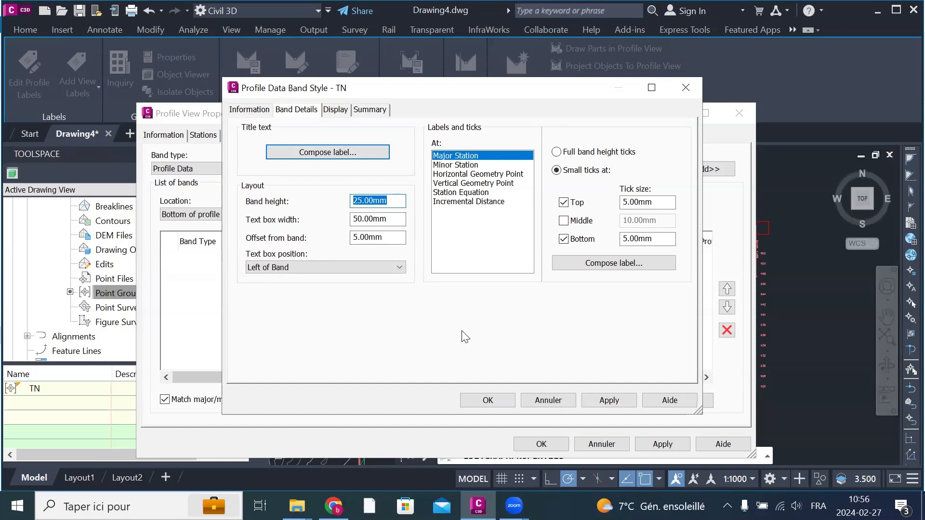
{"action": "type", "text": "50"}
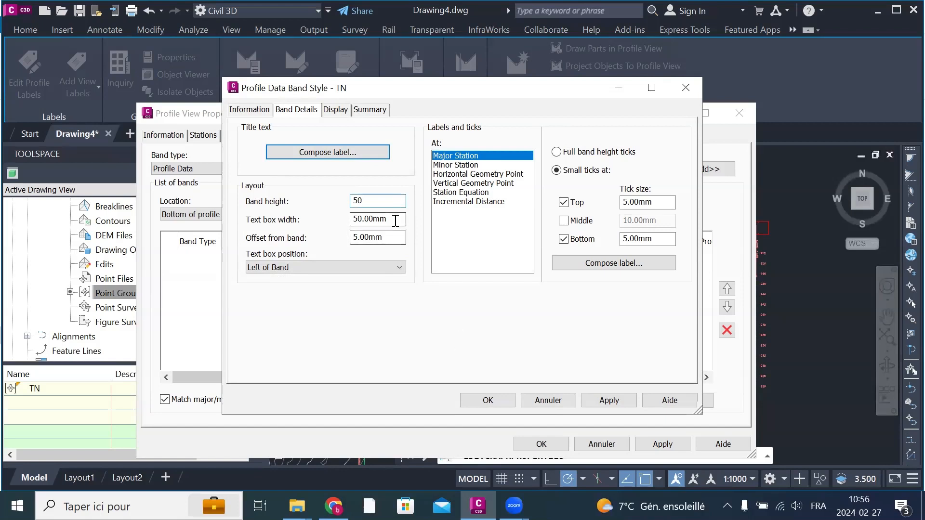
{"action": "left_click_drag", "start_coordinate": [393, 220], "coordinate": [357, 214]}
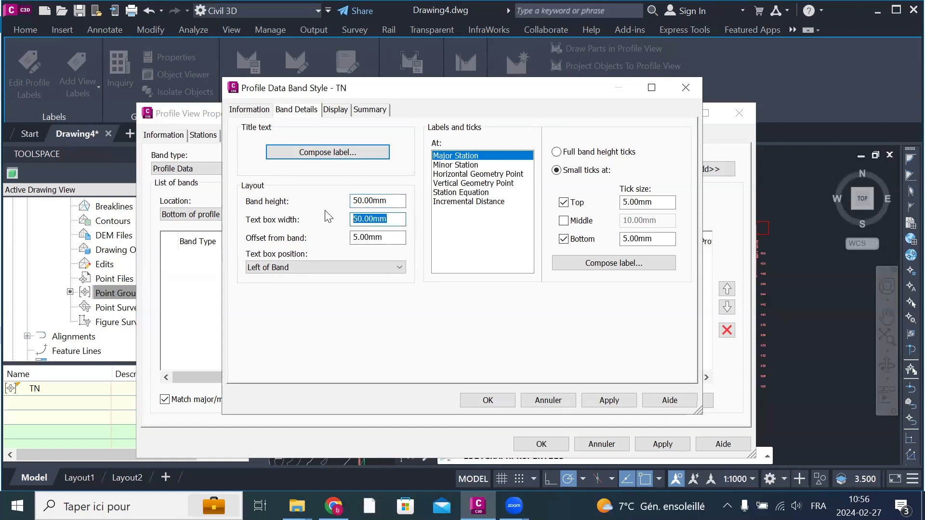
{"action": "type", "text": "75"}
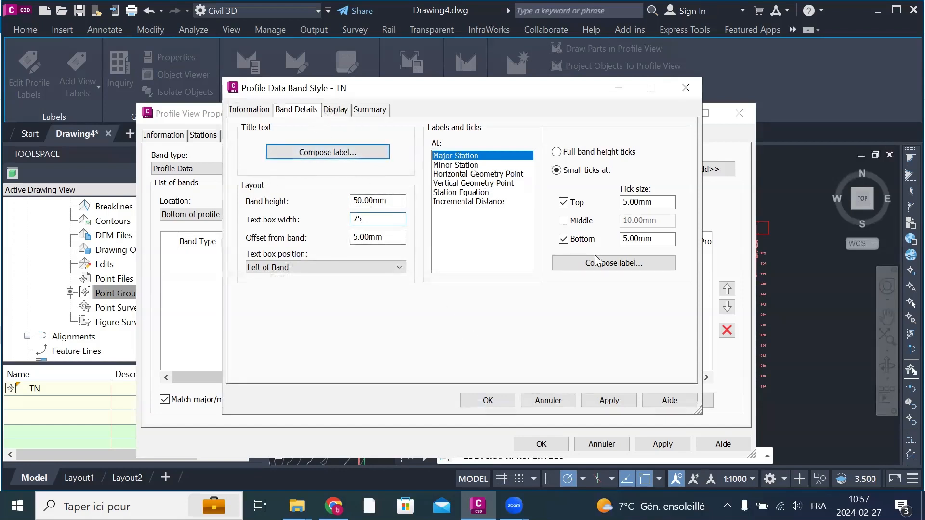
Step: Rename the Station Value component of the band's Major Station label to TN
{"action": "left_click", "coordinate": [620, 266]}
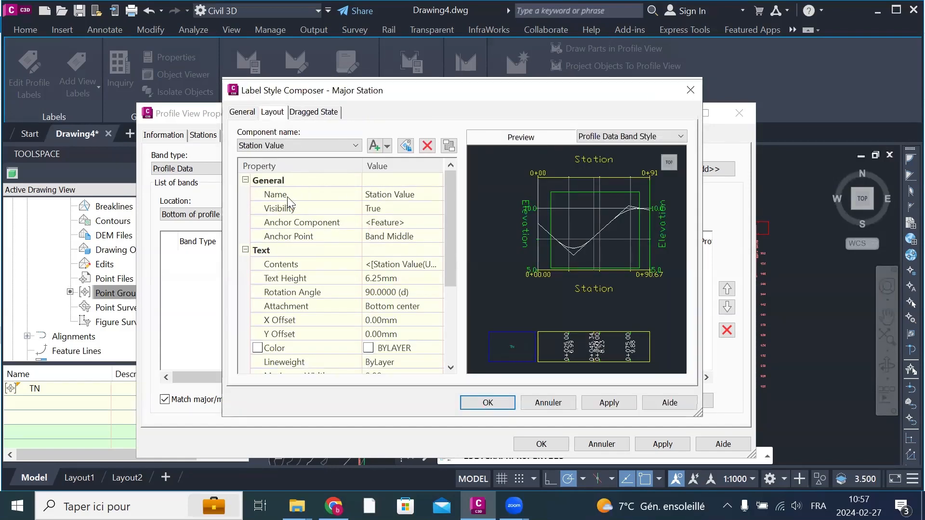
{"action": "left_click", "coordinate": [424, 194]}
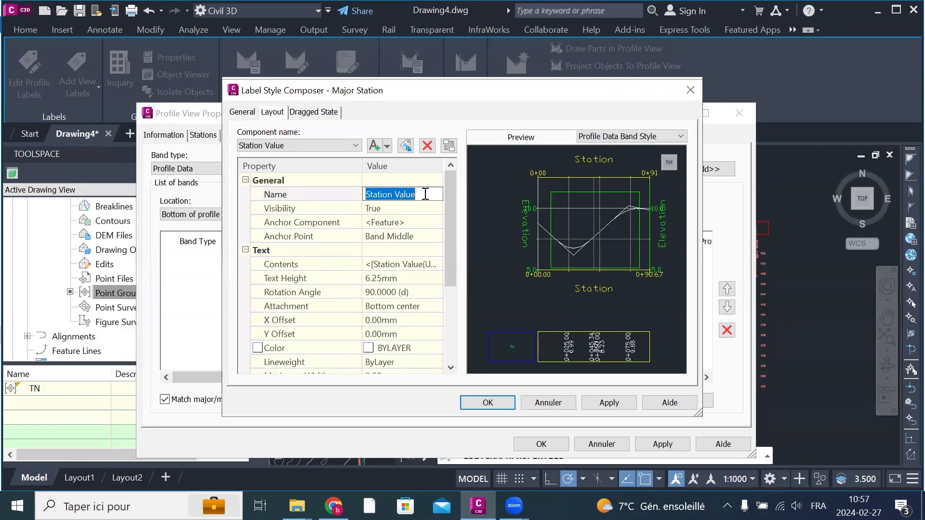
{"action": "type", "text": "TN"}
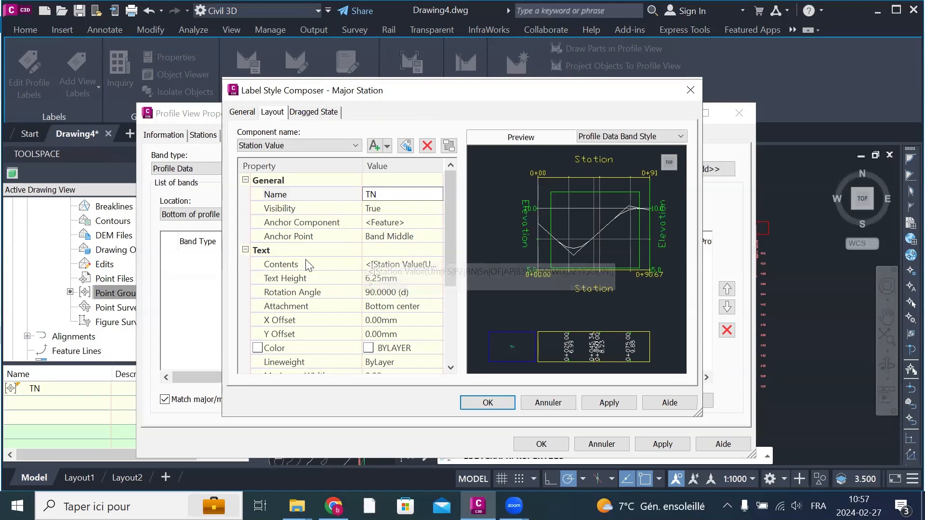
Step: Open the contents of the Major Station label's TN component and delete the Station Value expression
{"action": "left_click", "coordinate": [434, 265]}
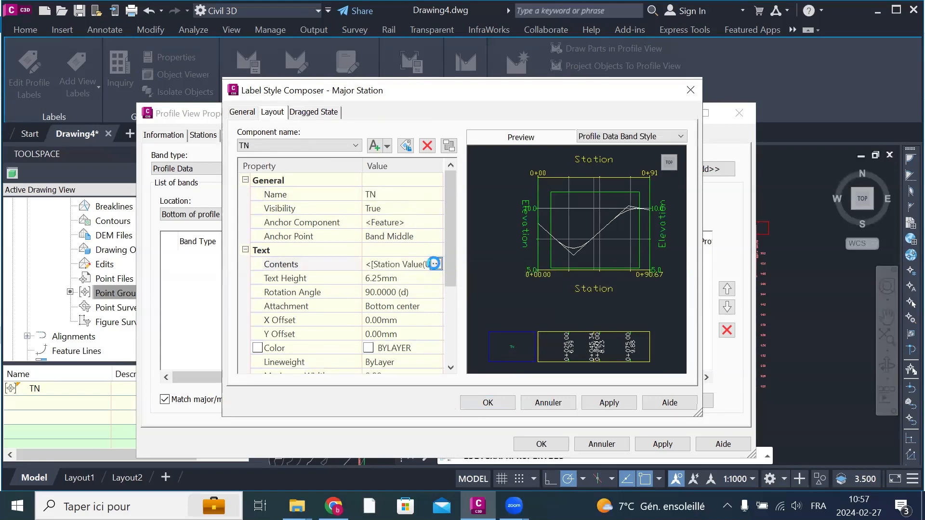
{"action": "left_click", "coordinate": [434, 263]}
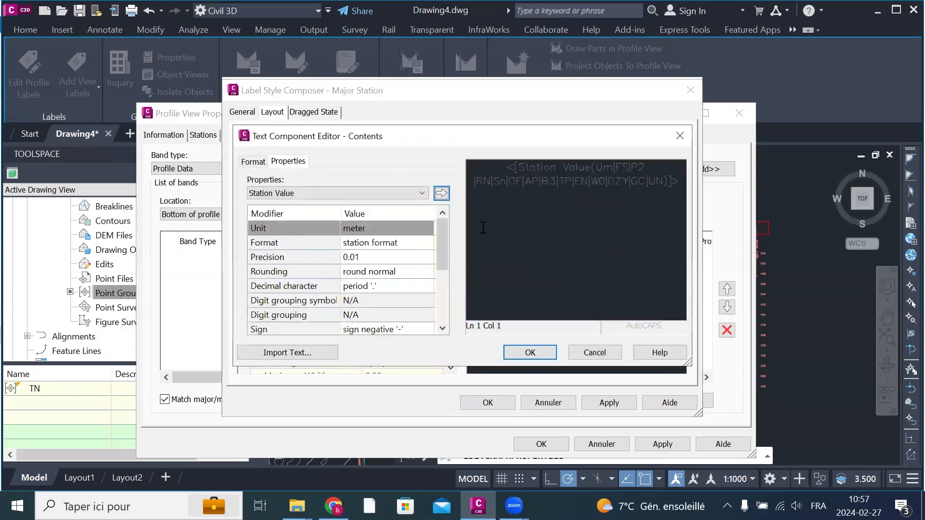
{"action": "left_click", "coordinate": [301, 188]}
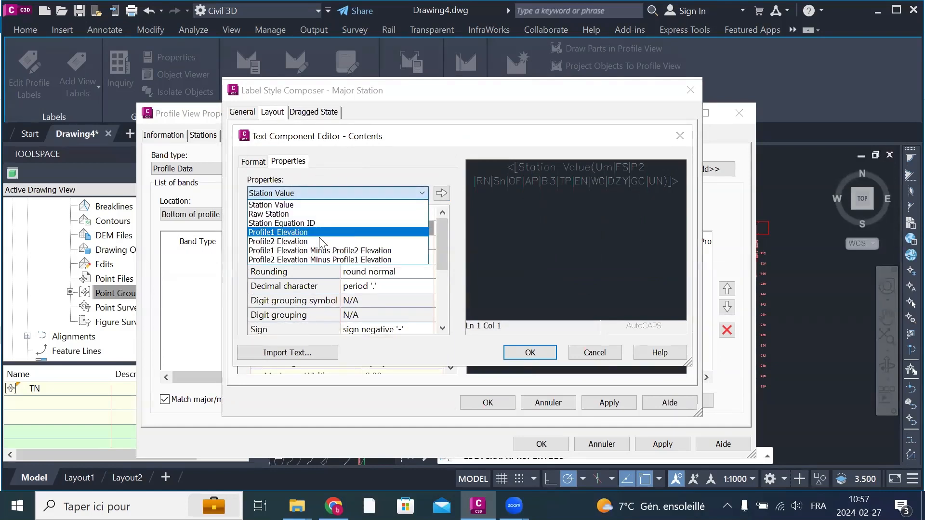
{"action": "left_click", "coordinate": [362, 167]}
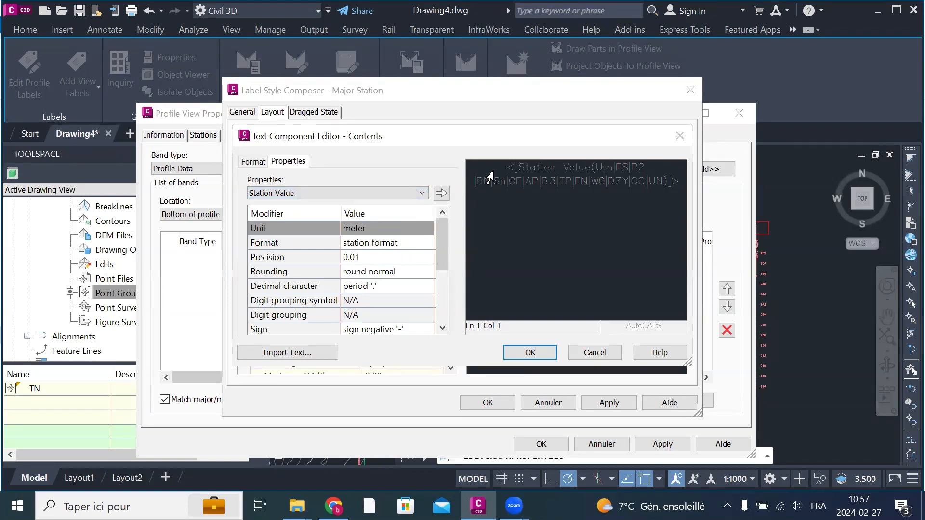
{"action": "left_click_drag", "start_coordinate": [487, 173], "coordinate": [487, 188]}
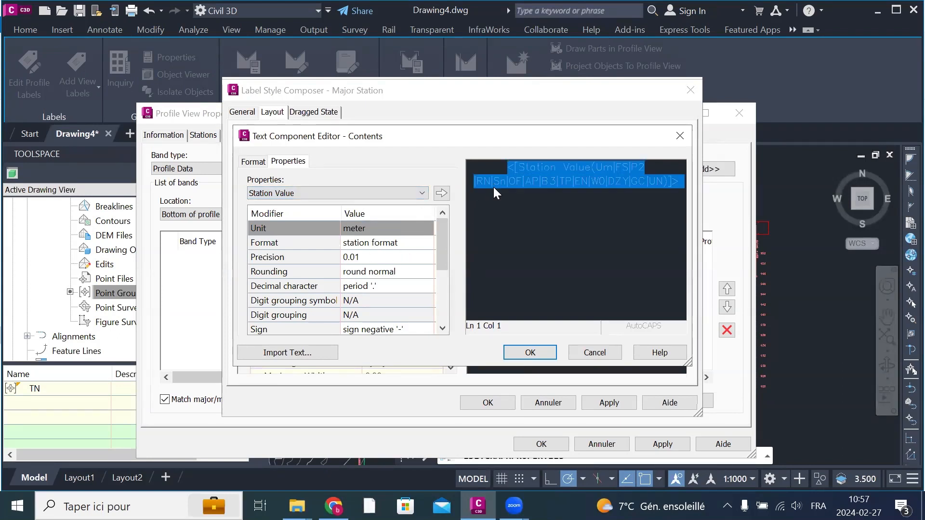
{"action": "key", "text": "Delete"}
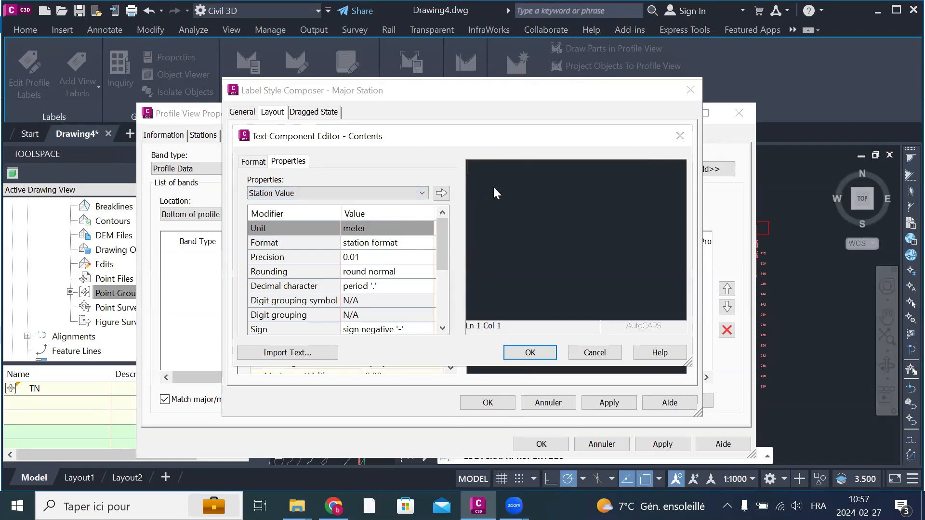
Step: Insert the Profile1 Elevation property in meters with 0.01 precision as the TN component's contents and accept it
{"action": "left_click", "coordinate": [425, 194]}
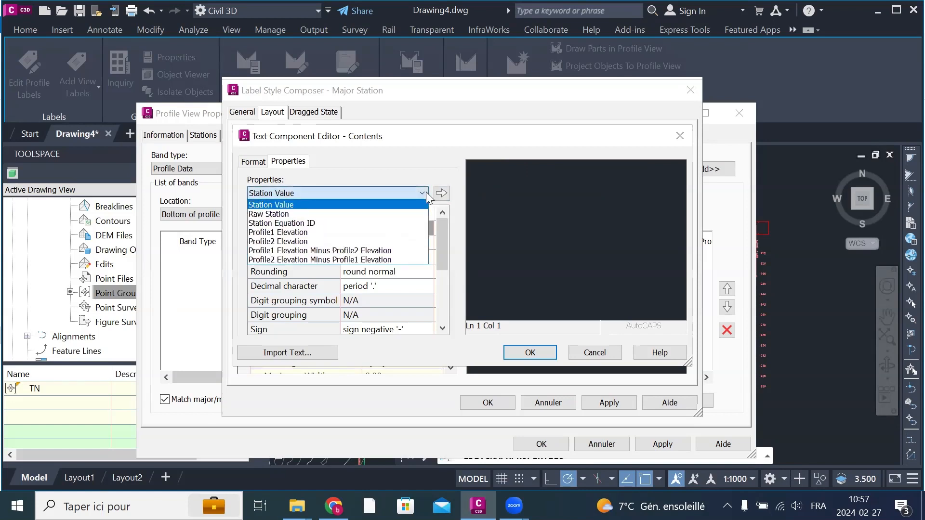
{"action": "left_click", "coordinate": [310, 233]}
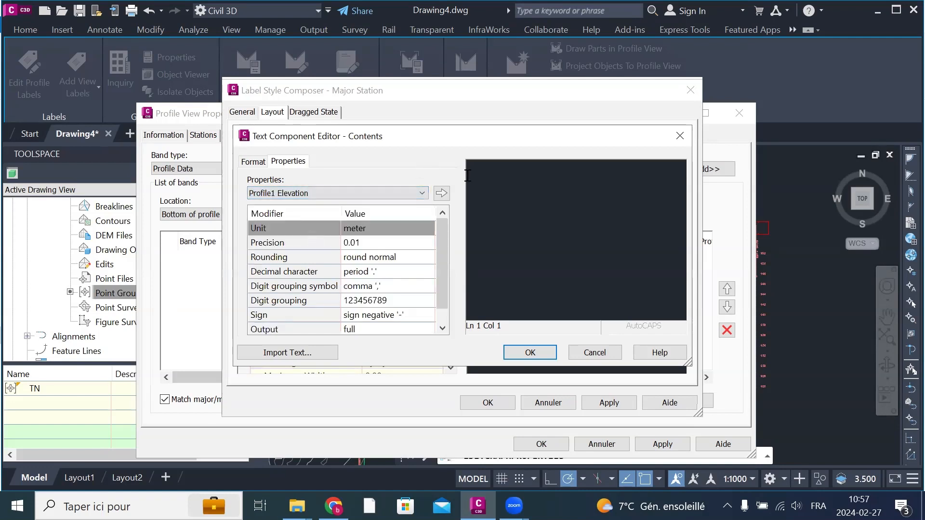
{"action": "left_click", "coordinate": [446, 193]}
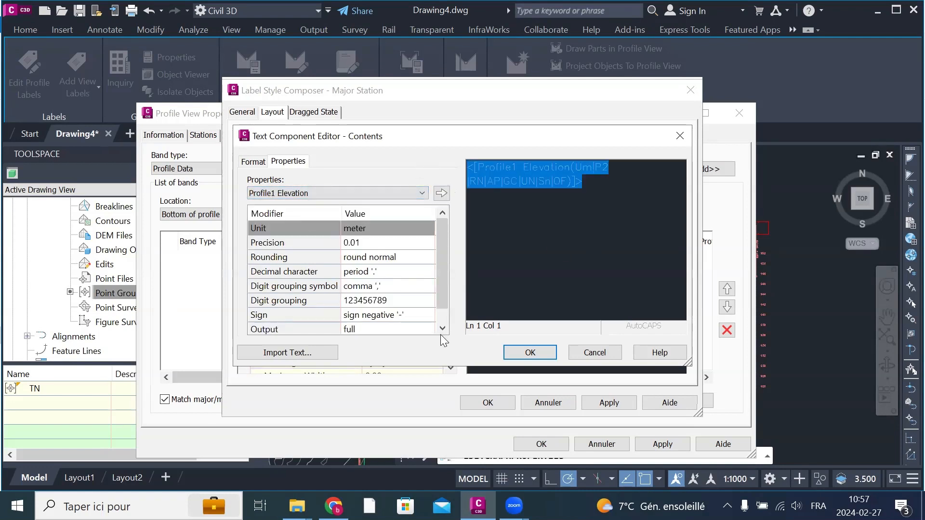
{"action": "scroll", "coordinate": [373, 308], "scroll_direction": "down", "scroll_amount": 1}
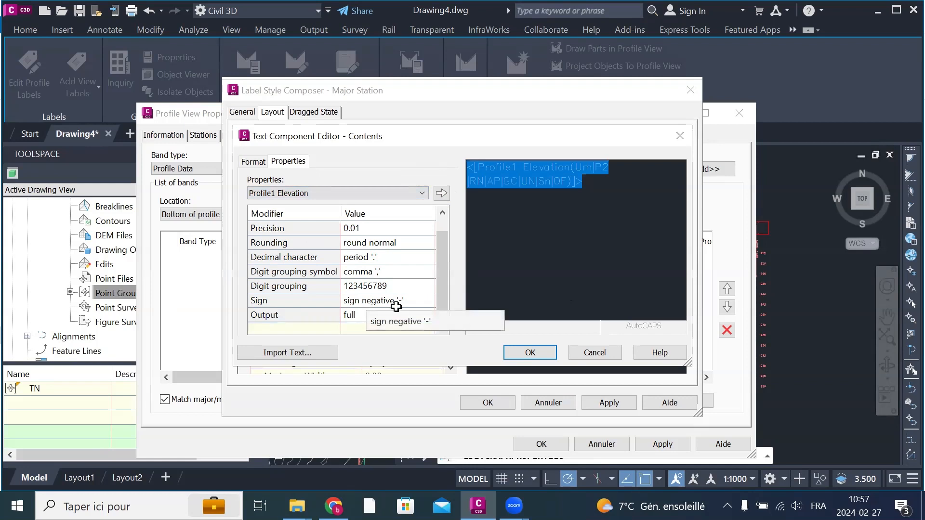
{"action": "left_click", "coordinate": [253, 161]}
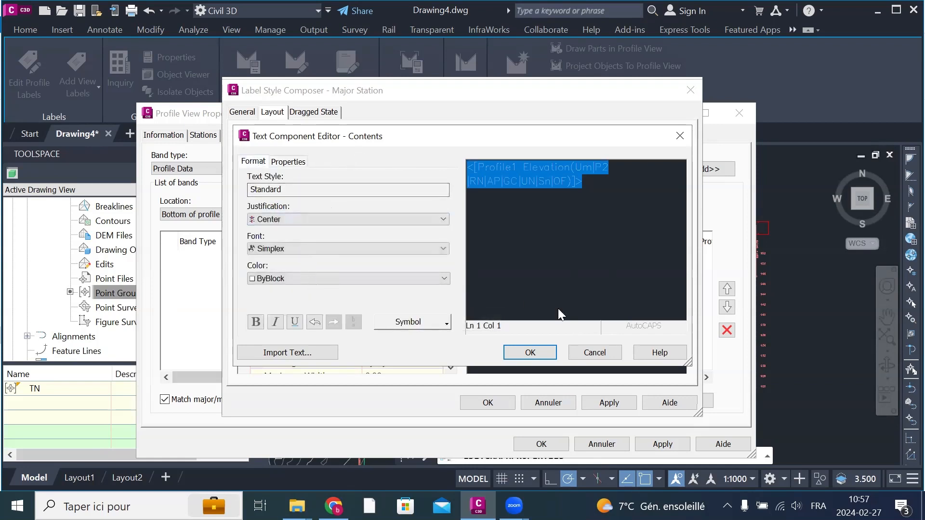
{"action": "left_click", "coordinate": [529, 352]}
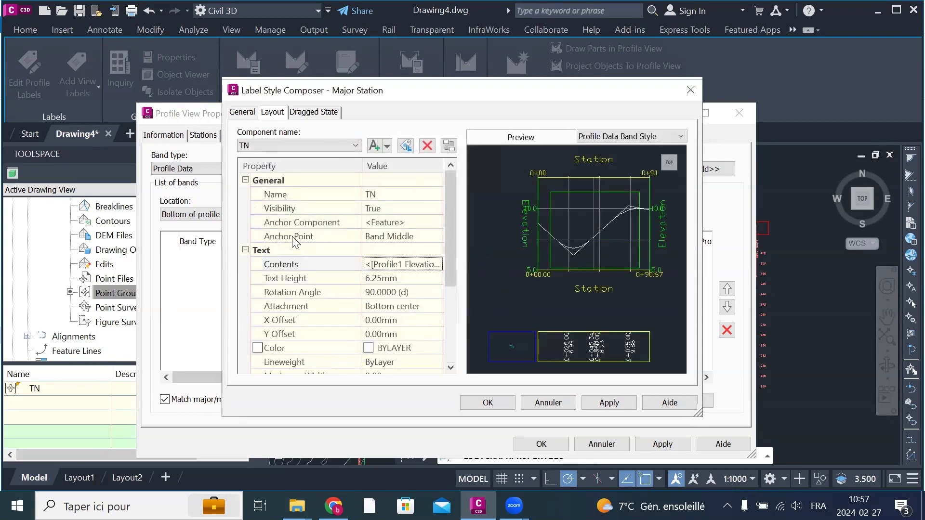
Step: Set the TN component's text height to 4 mm and its color to green index color 112
{"action": "left_click", "coordinate": [409, 278]}
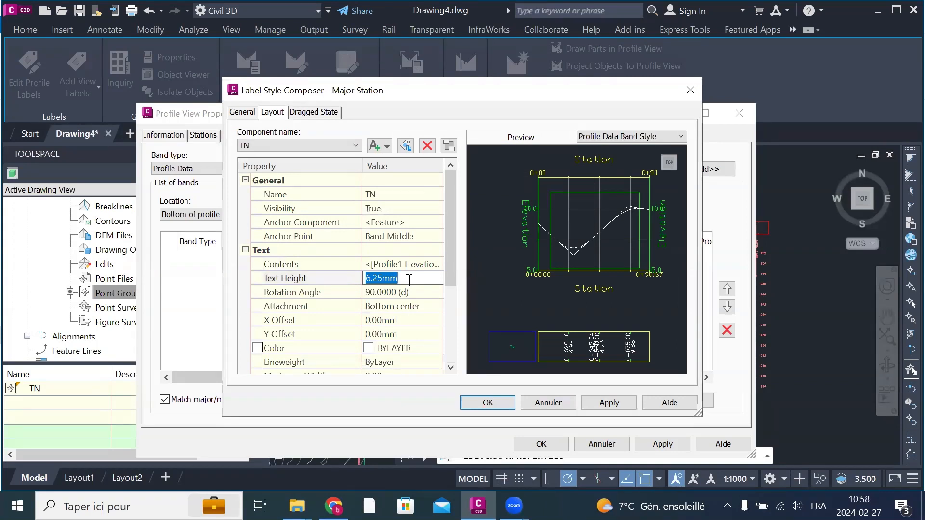
{"action": "type", "text": "4"}
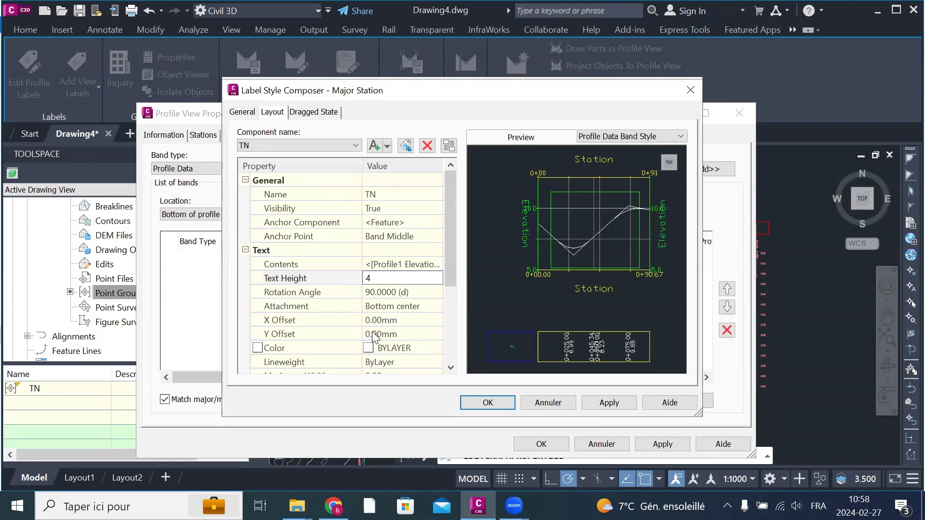
{"action": "left_click", "coordinate": [408, 351]}
{"action": "left_click", "coordinate": [436, 348]}
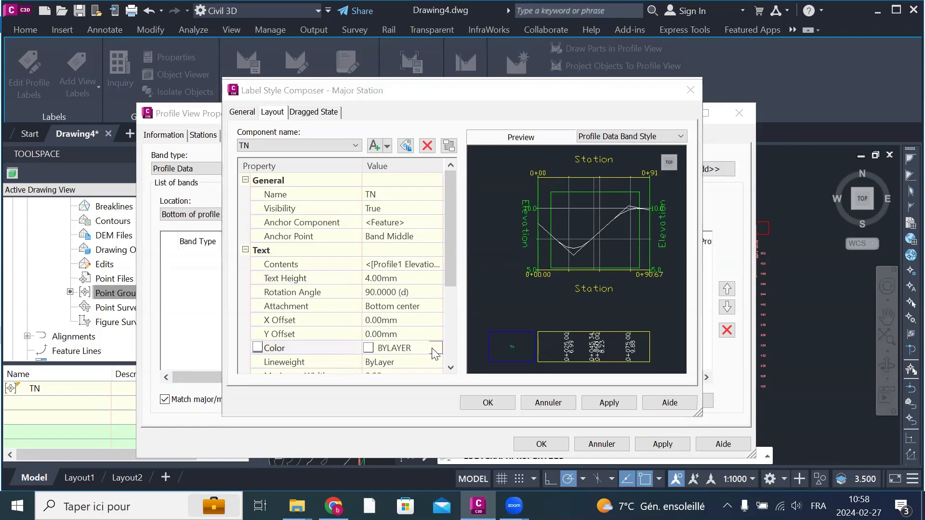
{"action": "left_click", "coordinate": [458, 192]}
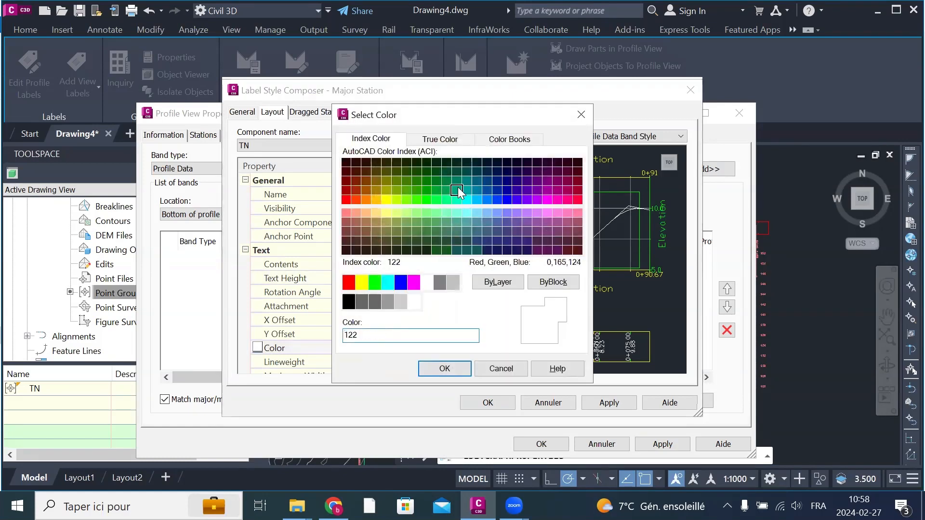
{"action": "left_click", "coordinate": [457, 187]}
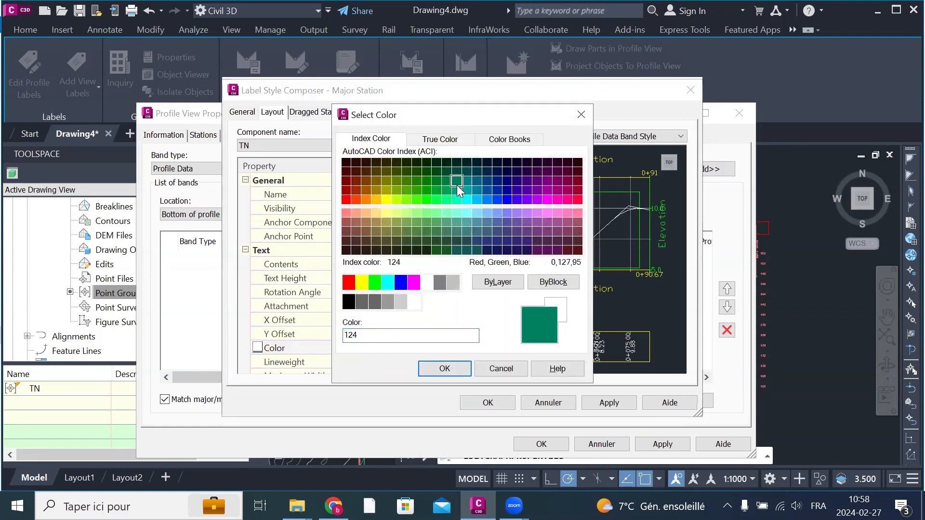
{"action": "left_click", "coordinate": [446, 190]}
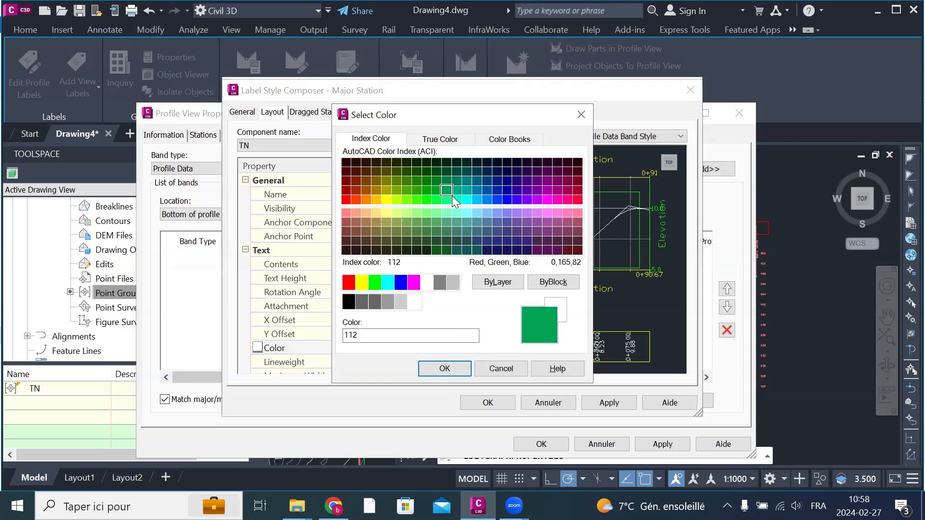
{"action": "left_click", "coordinate": [439, 367]}
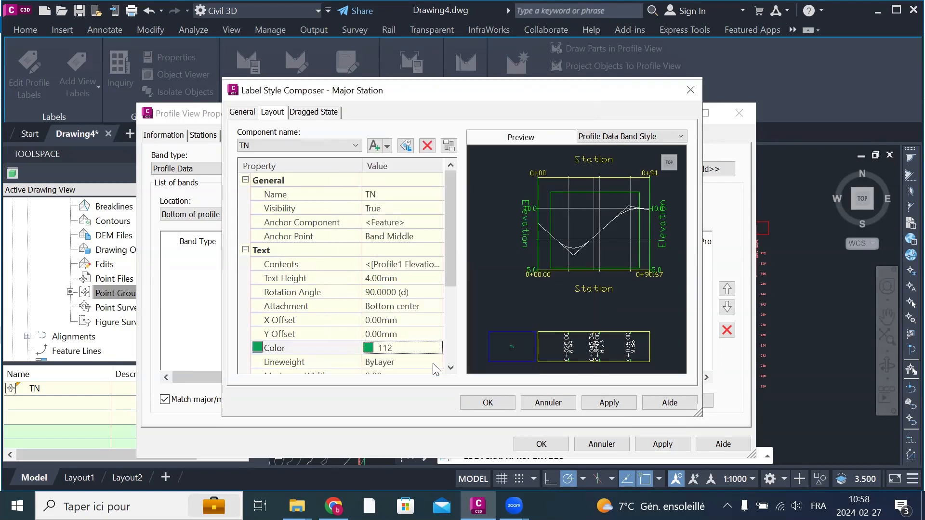
Step: Check the Major Station label's dragged state and general settings, then apply and accept the label changes
{"action": "left_click", "coordinate": [309, 113]}
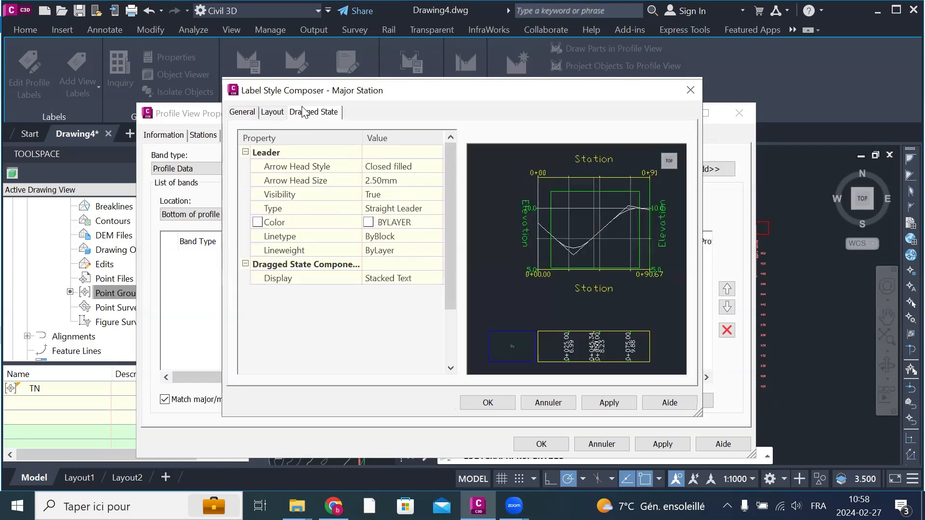
{"action": "left_click", "coordinate": [242, 112]}
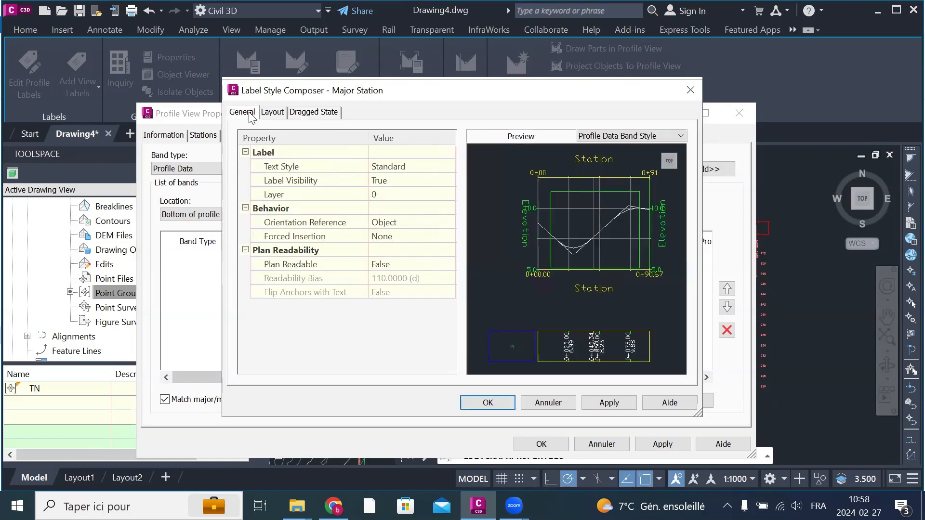
{"action": "left_click", "coordinate": [603, 402]}
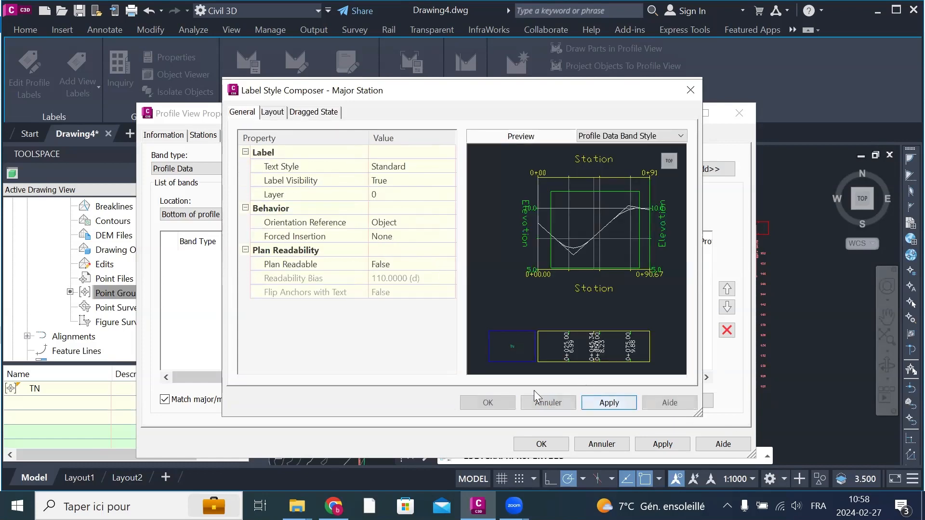
{"action": "left_click", "coordinate": [490, 403]}
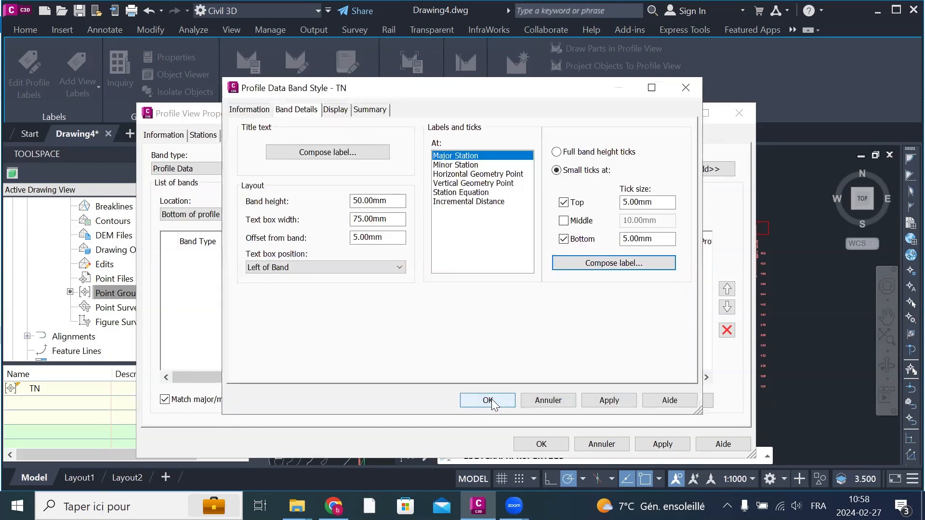
Step: Review the component display settings of the TN band style, then apply and accept the style
{"action": "left_click", "coordinate": [340, 111]}
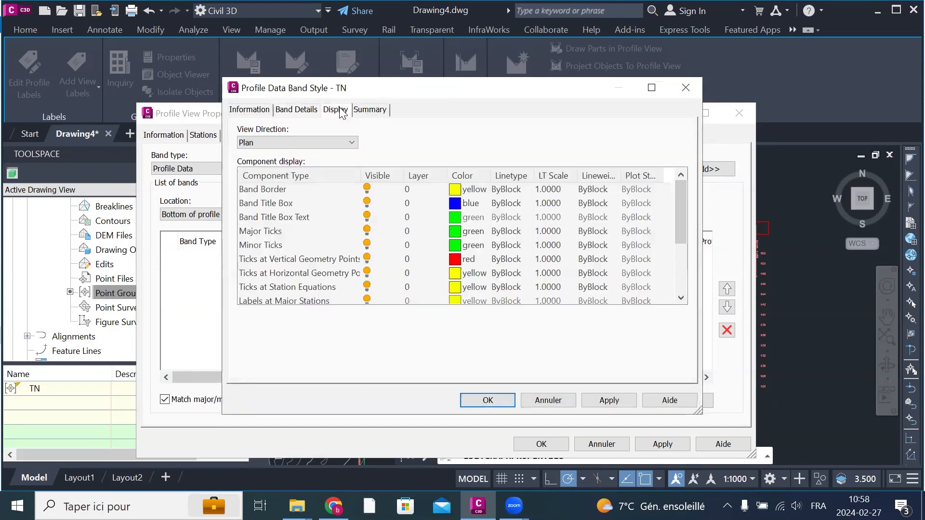
{"action": "scroll", "coordinate": [417, 248], "scroll_direction": "down", "scroll_amount": 2}
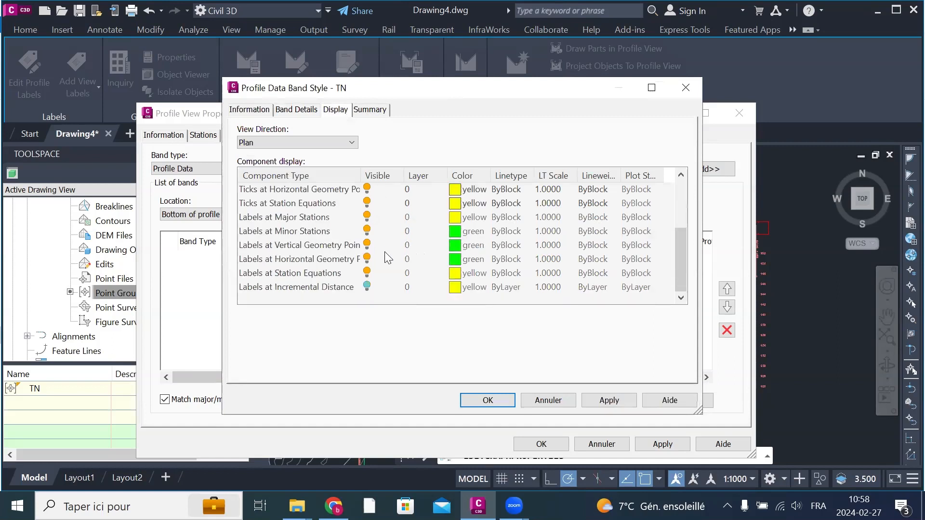
{"action": "scroll", "coordinate": [384, 252], "scroll_direction": "up", "scroll_amount": 2}
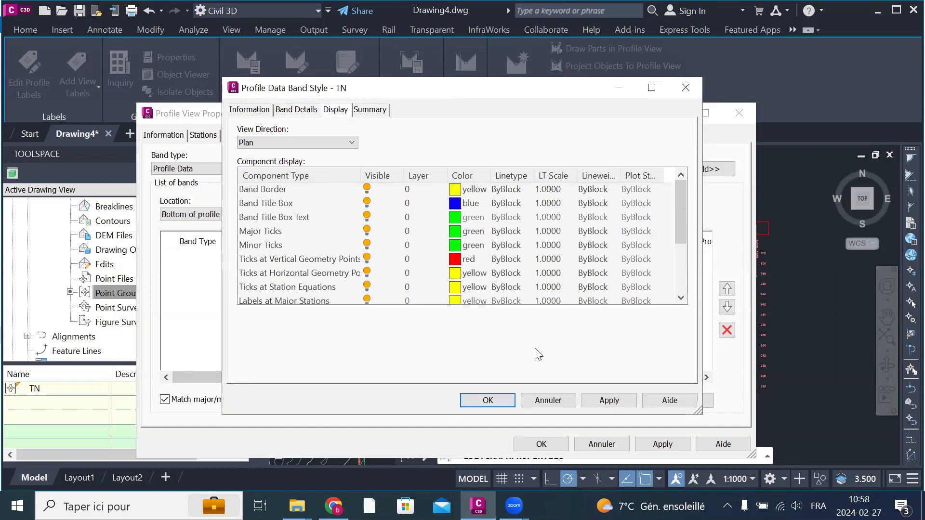
{"action": "left_click", "coordinate": [609, 400]}
{"action": "left_click", "coordinate": [488, 400]}
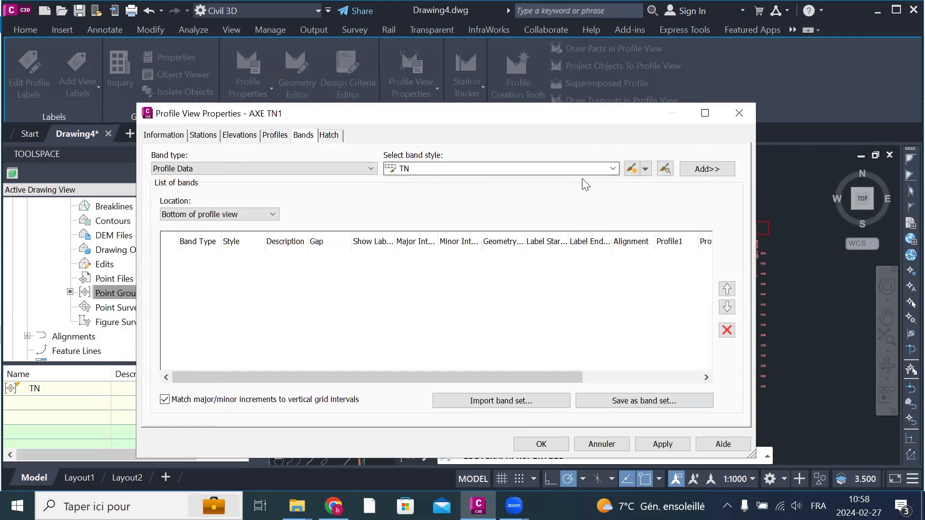
Step: Add the TN profile data band at the bottom of the profile view, labeling all TN - Surface (1) geometry points, and apply it
{"action": "left_click", "coordinate": [692, 170]}
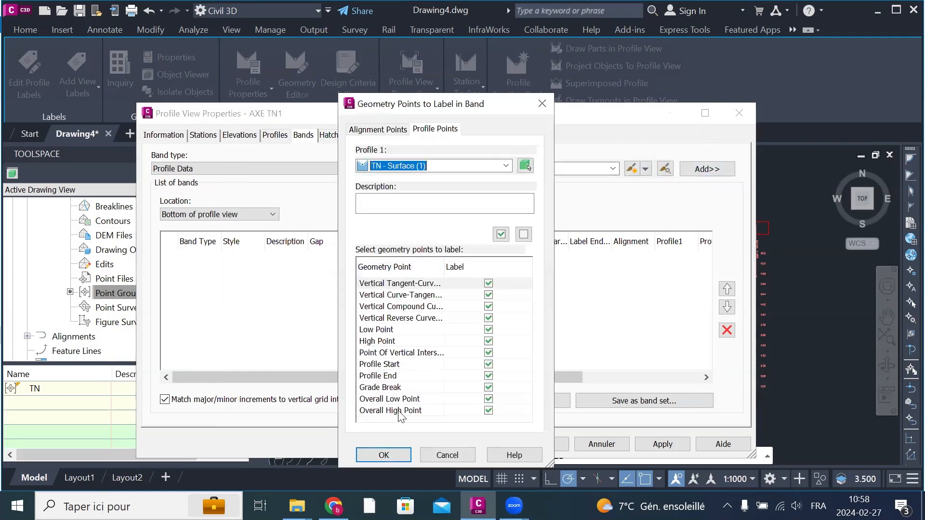
{"action": "left_click", "coordinate": [395, 452]}
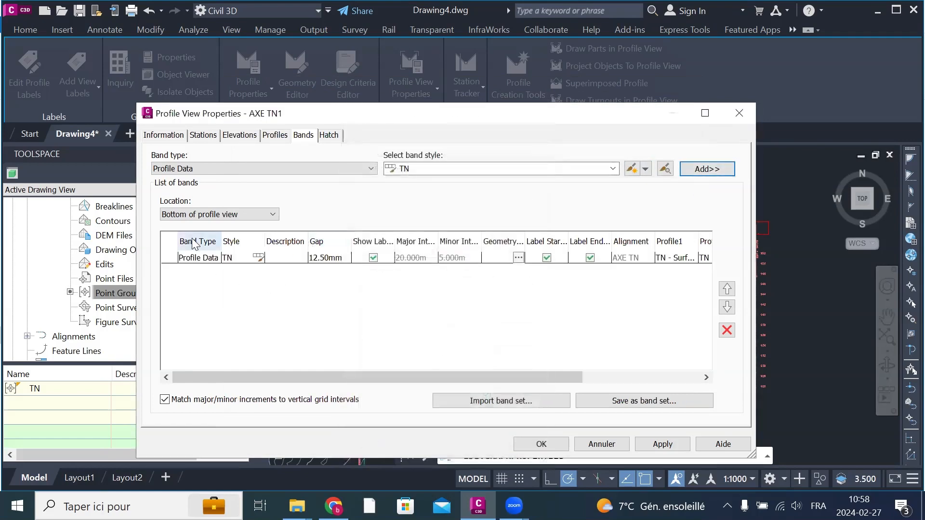
{"action": "left_click", "coordinate": [667, 445]}
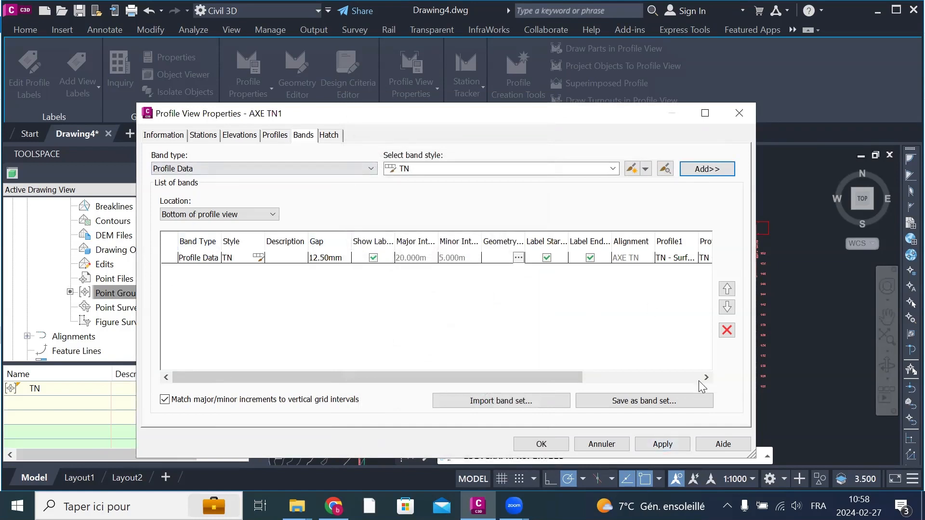
Step: Choose TN - Surface (1) as the TN band's Profile1, then apply and accept the profile view properties
{"action": "left_click_drag", "start_coordinate": [750, 453], "coordinate": [860, 468]}
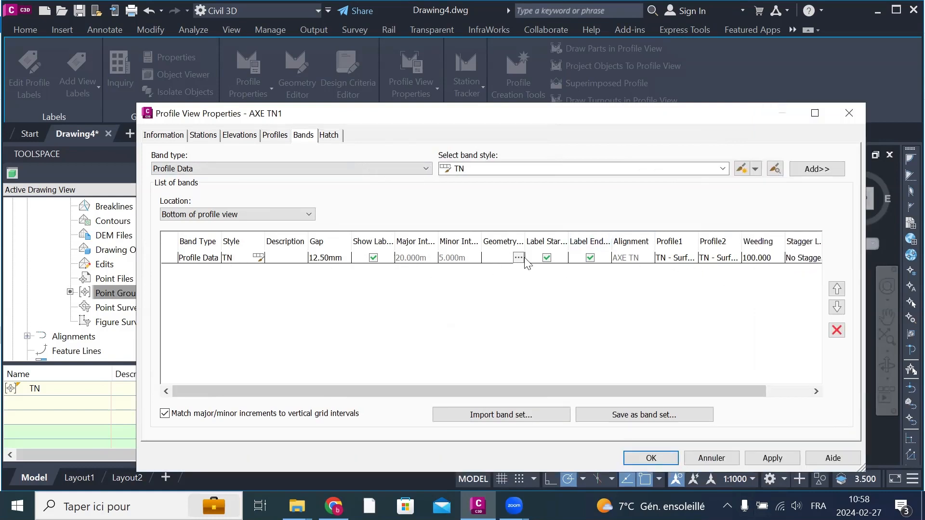
{"action": "left_click", "coordinate": [677, 259]}
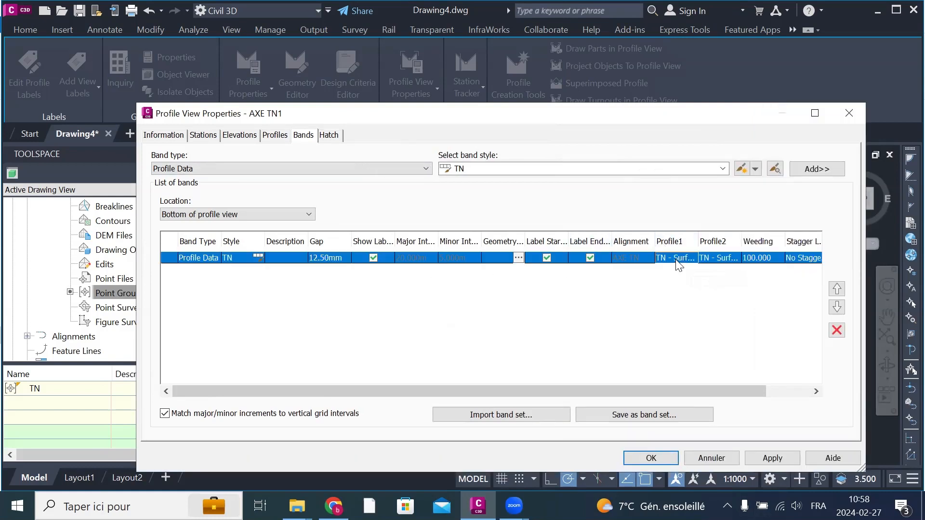
{"action": "left_click", "coordinate": [677, 260]}
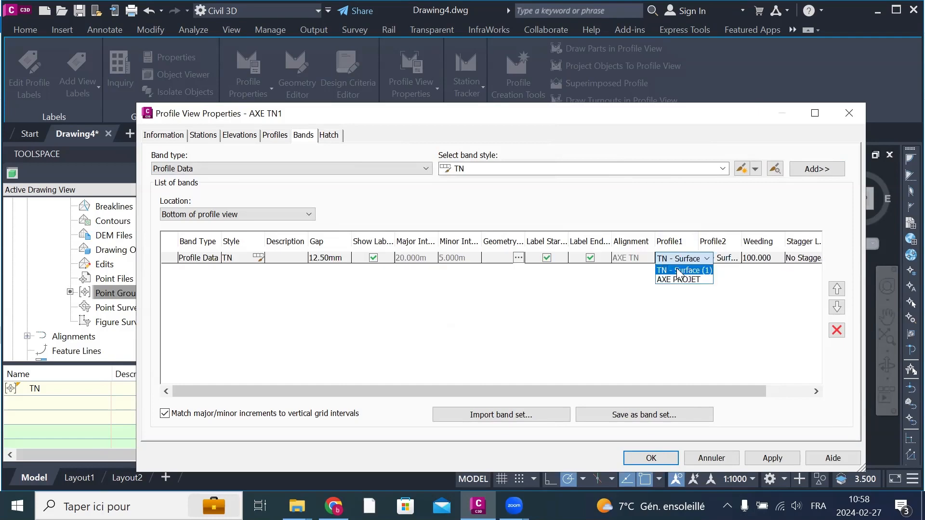
{"action": "left_click", "coordinate": [713, 275]}
{"action": "left_click", "coordinate": [771, 458]}
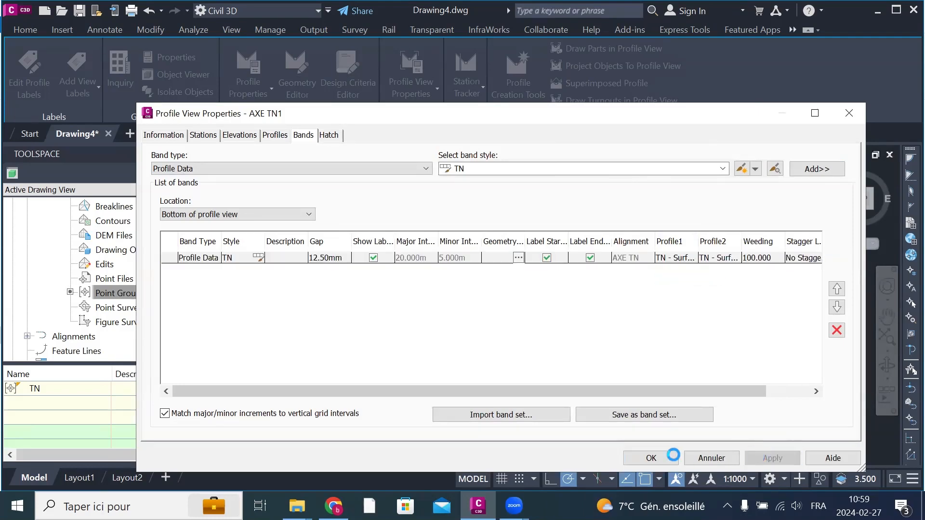
{"action": "left_click", "coordinate": [664, 461]}
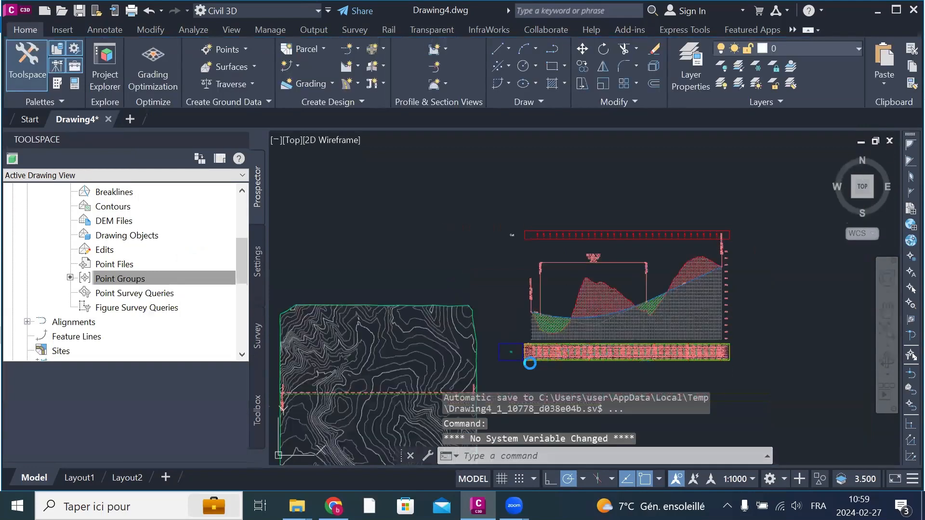
Step: Open the style of the TN band at the bottom of profile view AXE TN1 for editing
{"action": "scroll", "coordinate": [528, 366], "scroll_direction": "up", "scroll_amount": 5}
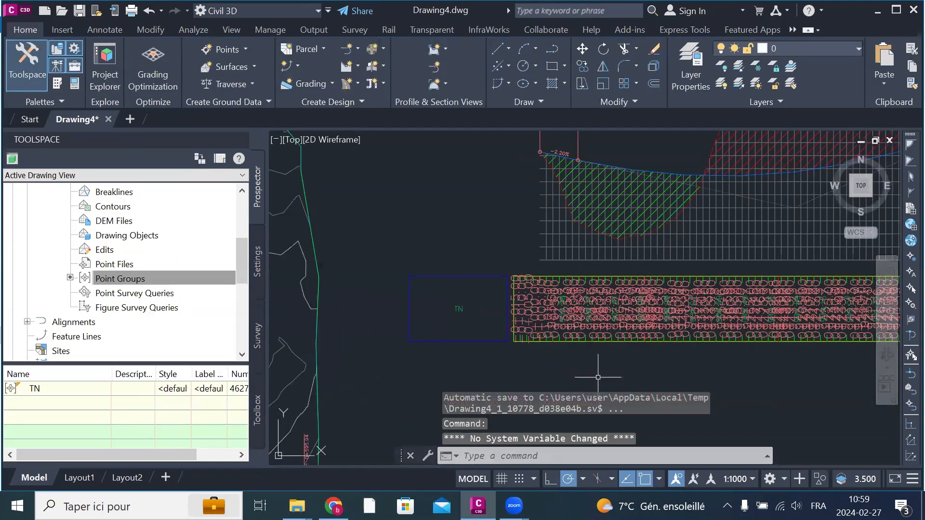
{"action": "scroll", "coordinate": [571, 336], "scroll_direction": "up", "scroll_amount": 6}
{"action": "scroll", "coordinate": [535, 354], "scroll_direction": "down", "scroll_amount": 3}
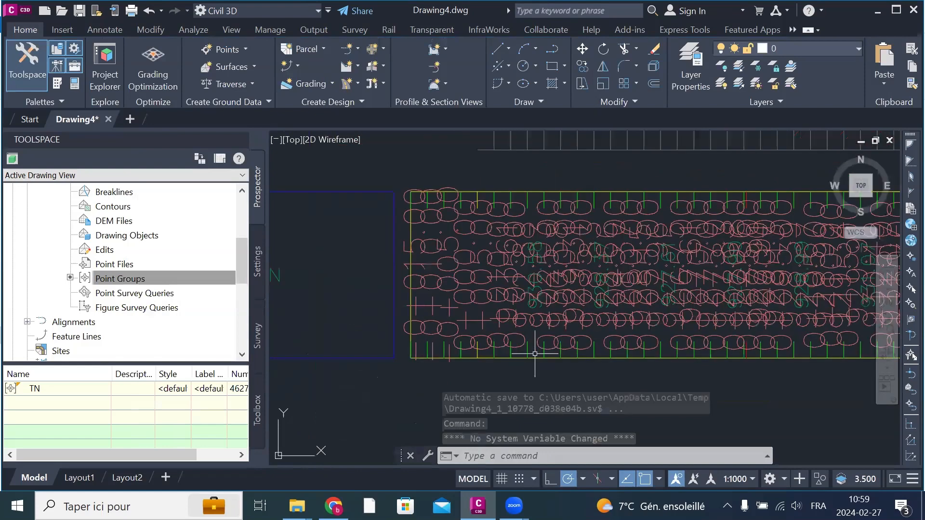
{"action": "scroll", "coordinate": [534, 353], "scroll_direction": "down", "scroll_amount": 2}
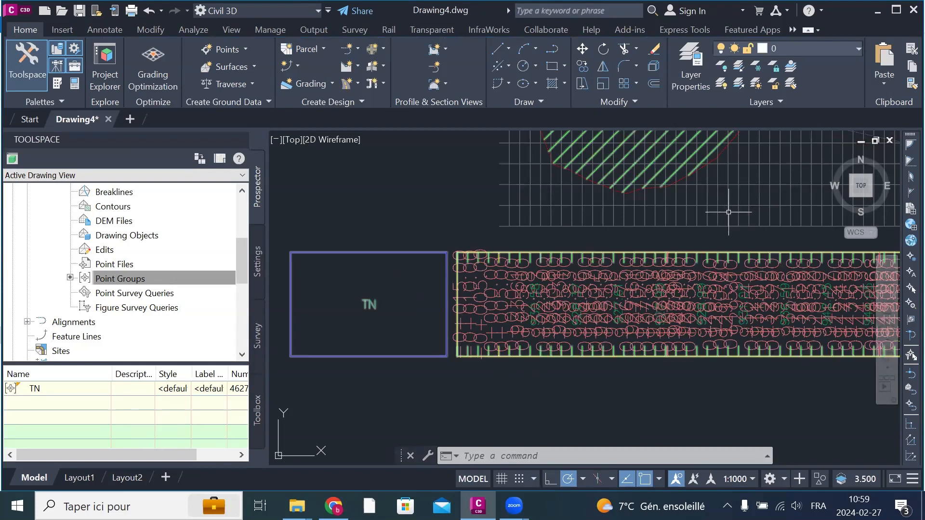
{"action": "left_click", "coordinate": [728, 212]}
{"action": "right_click", "coordinate": [728, 212]}
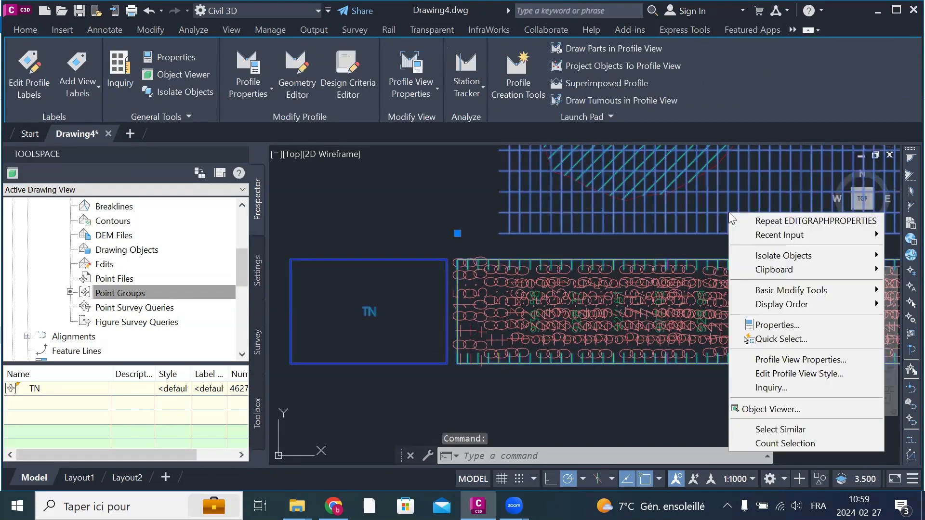
{"action": "left_click", "coordinate": [804, 365]}
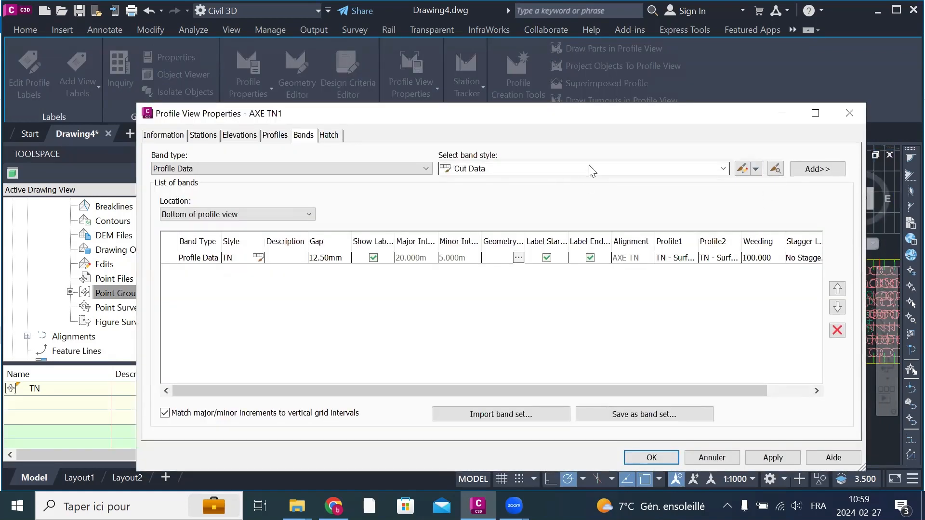
{"action": "left_click", "coordinate": [592, 171]}
{"action": "left_click", "coordinate": [476, 297]}
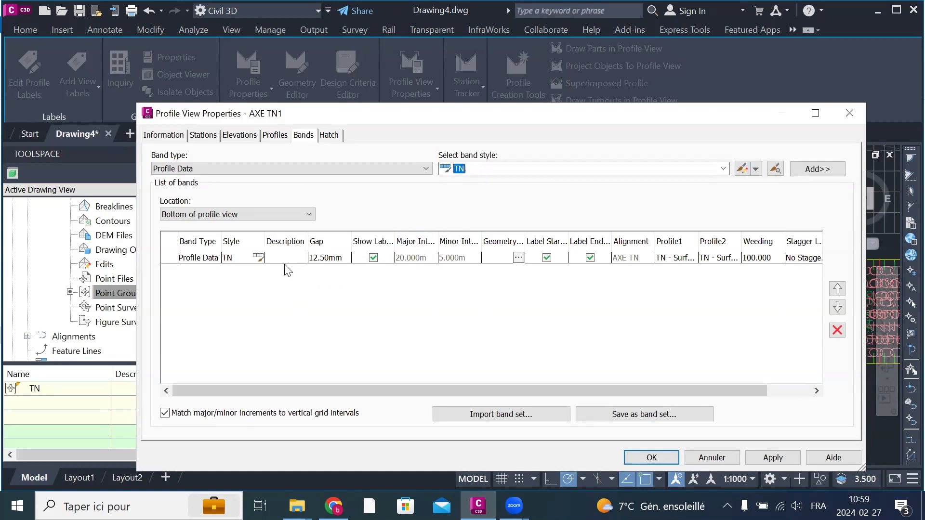
{"action": "left_click", "coordinate": [259, 258]}
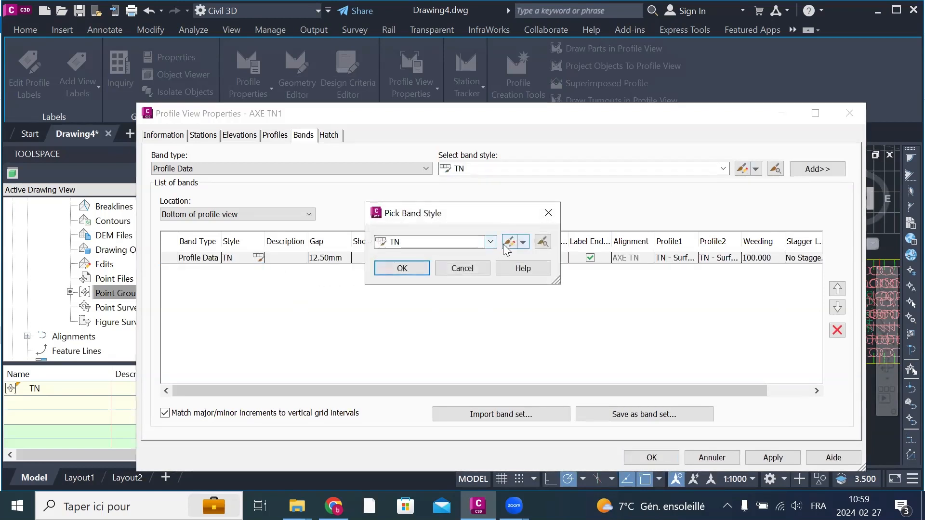
{"action": "left_click", "coordinate": [509, 242]}
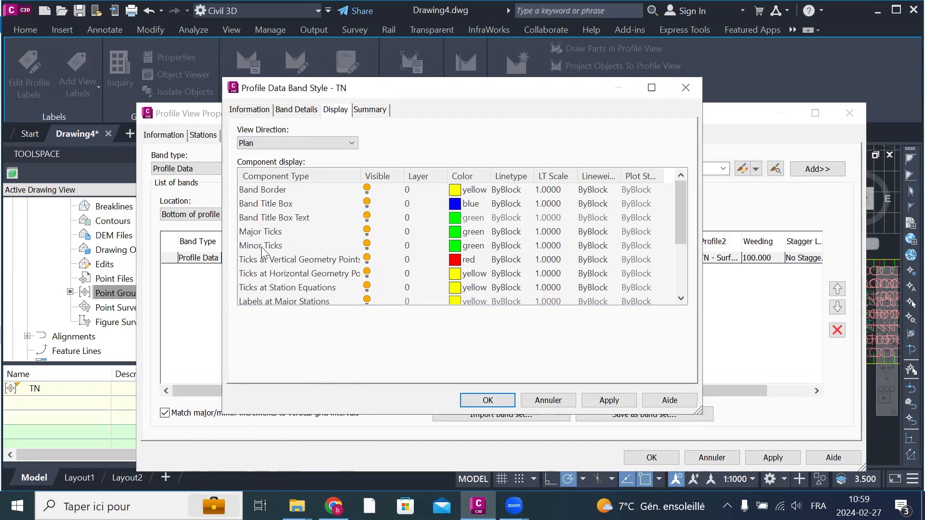
Step: Hide the minor ticks and the ticks at vertical geometry points, horizontal geometry points and station equations in the TN band style
{"action": "left_click", "coordinate": [368, 245]}
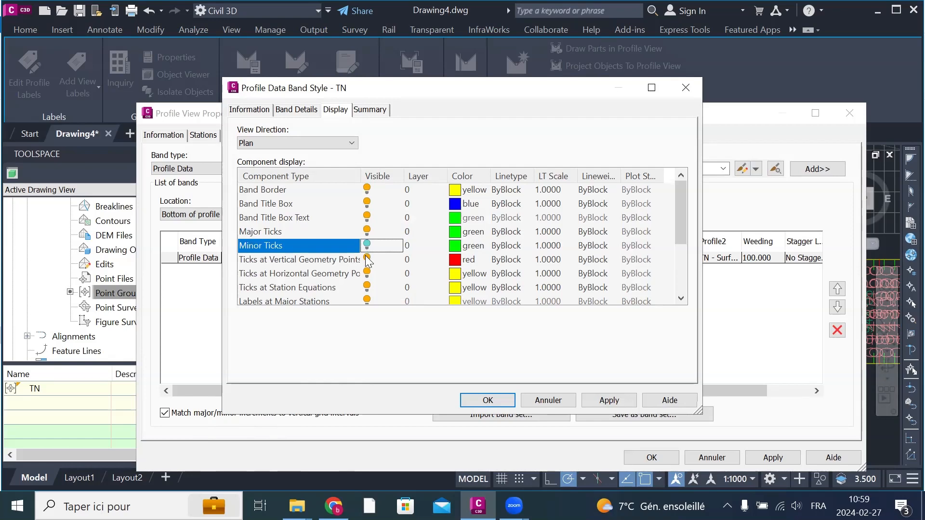
{"action": "left_click", "coordinate": [367, 259]}
{"action": "left_click", "coordinate": [367, 273]}
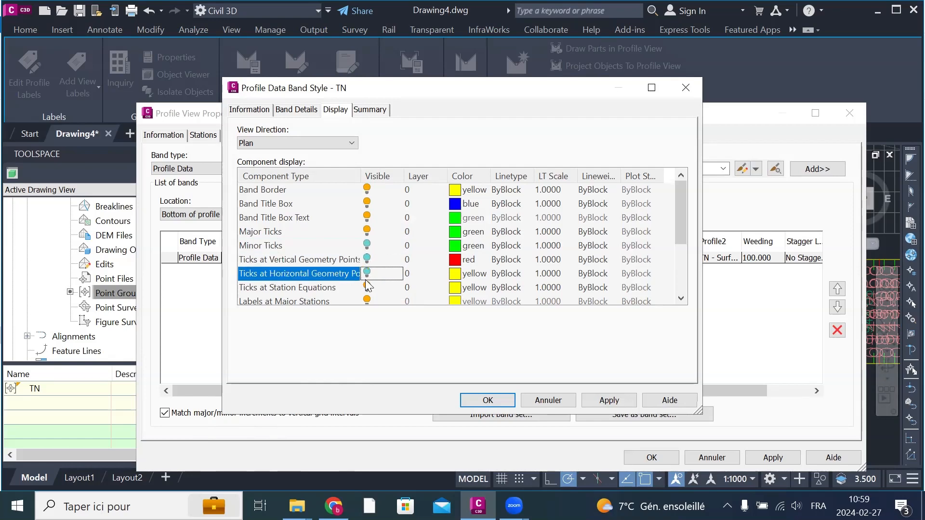
{"action": "left_click", "coordinate": [367, 287]}
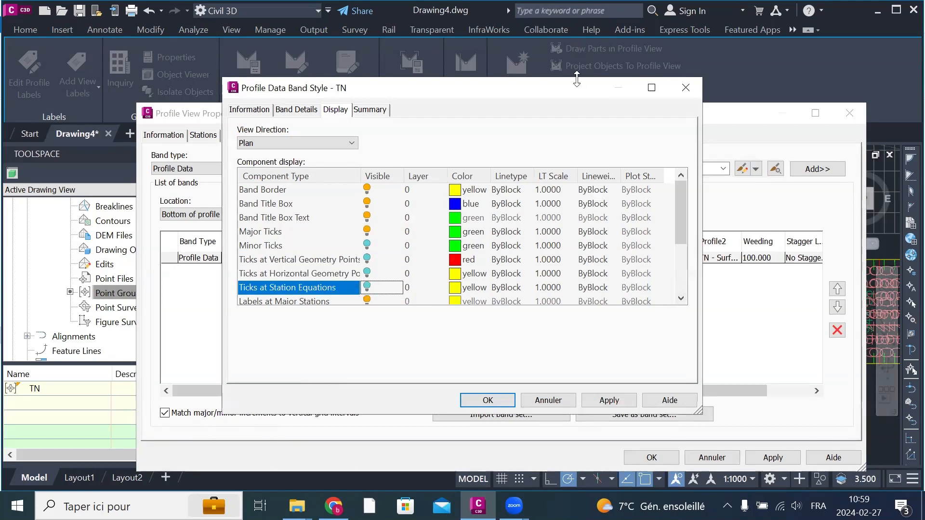
Step: Hide the labels at minor stations, vertical and horizontal geometry points and station equations, then apply and accept the TN band style
{"action": "left_click_drag", "start_coordinate": [576, 79], "coordinate": [577, 11]}
{"action": "left_click", "coordinate": [680, 297]}
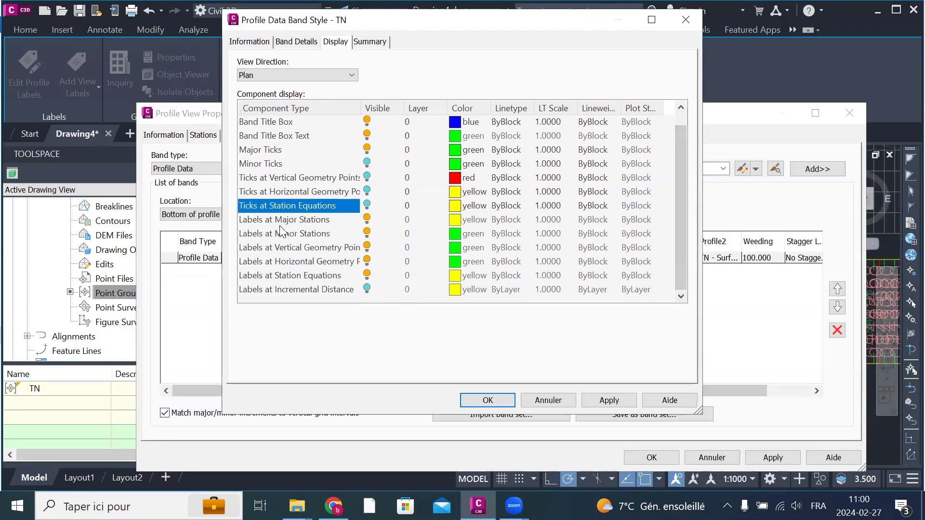
{"action": "left_click", "coordinate": [368, 234]}
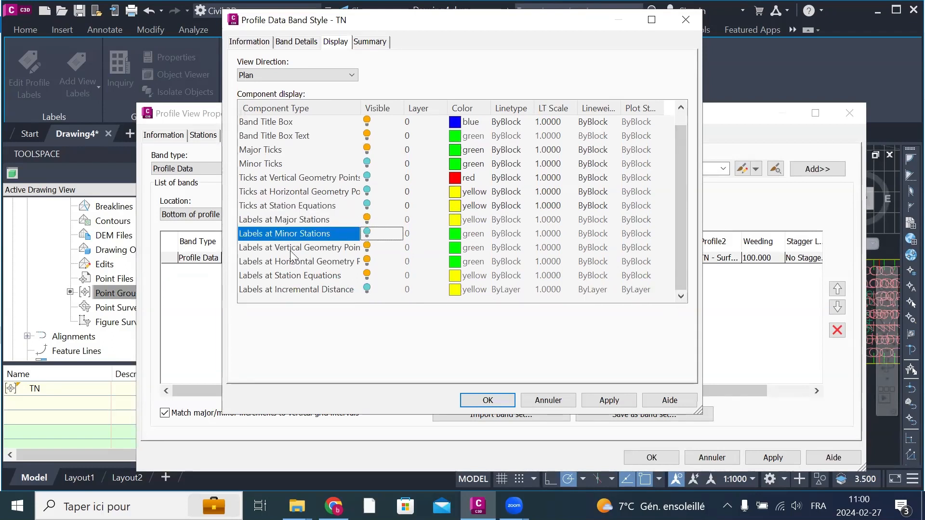
{"action": "left_click", "coordinate": [367, 248]}
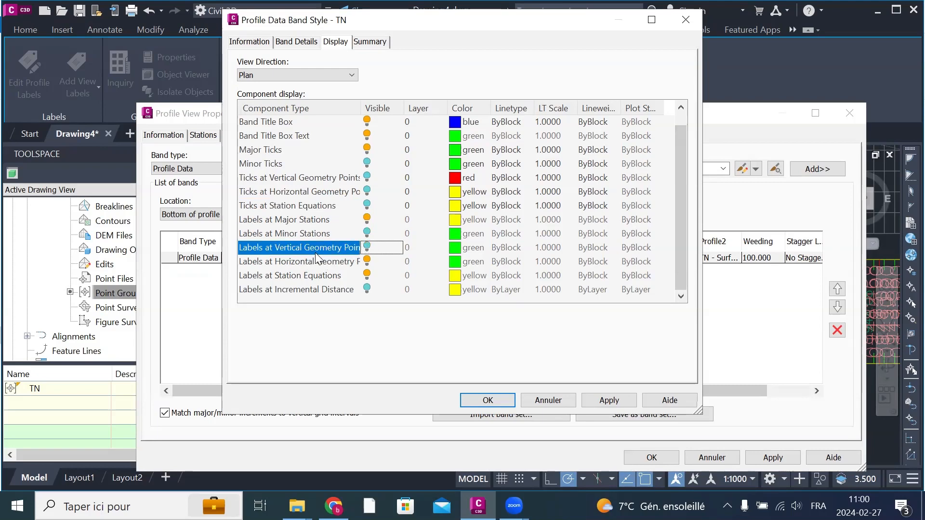
{"action": "left_click", "coordinate": [367, 264]}
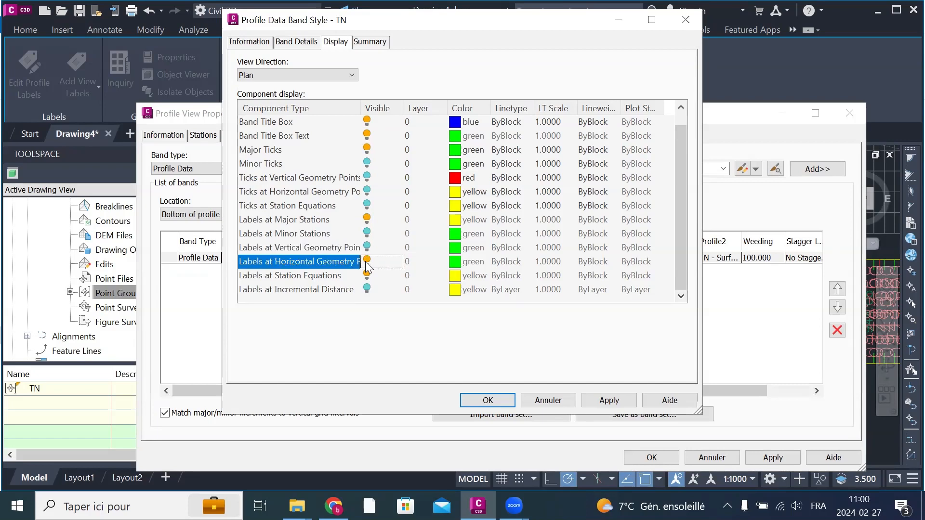
{"action": "left_click", "coordinate": [367, 276]}
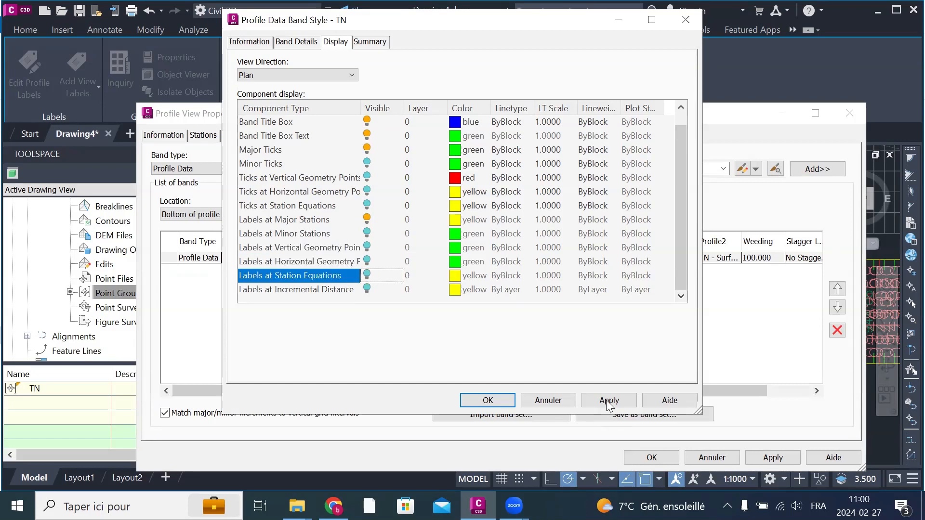
{"action": "left_click", "coordinate": [611, 403]}
{"action": "left_click", "coordinate": [502, 400]}
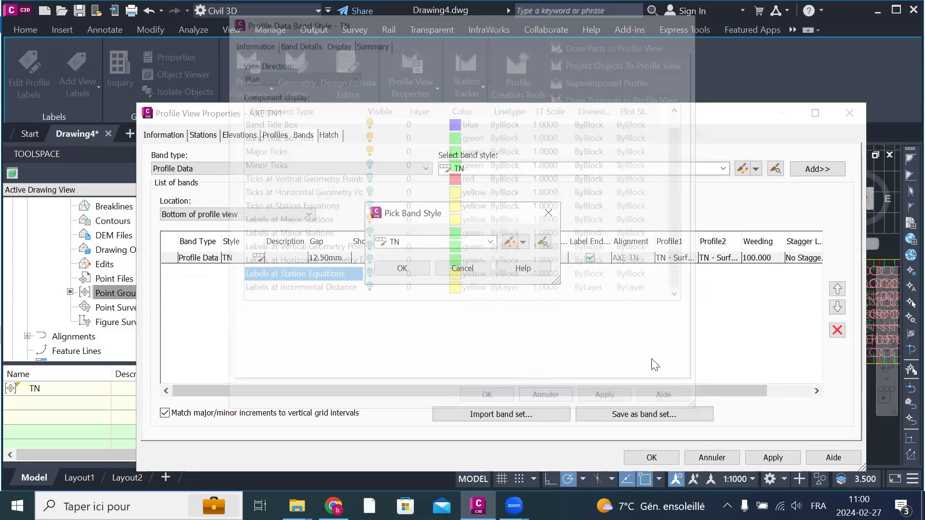
Step: Confirm TN as the band's style, apply and accept the profile view properties, and clear the selection
{"action": "left_click", "coordinate": [409, 269]}
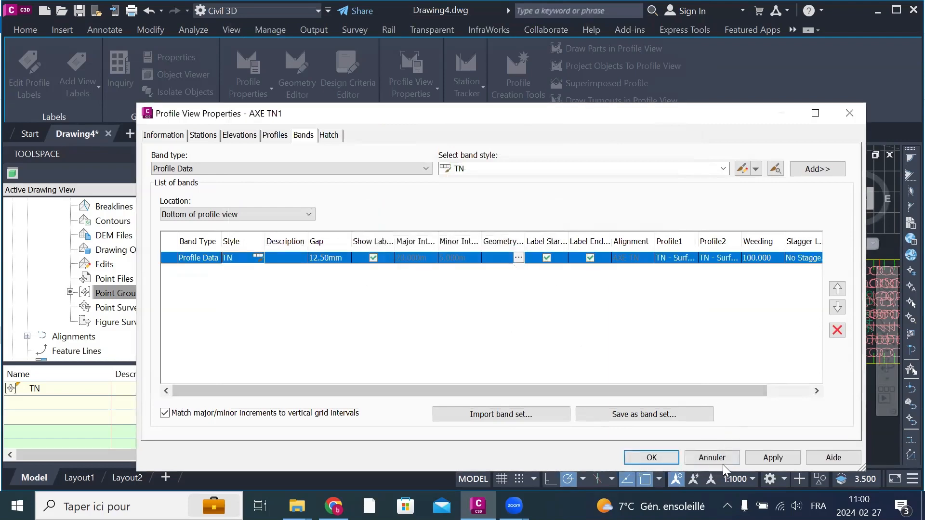
{"action": "left_click", "coordinate": [770, 458]}
{"action": "left_click", "coordinate": [651, 458]}
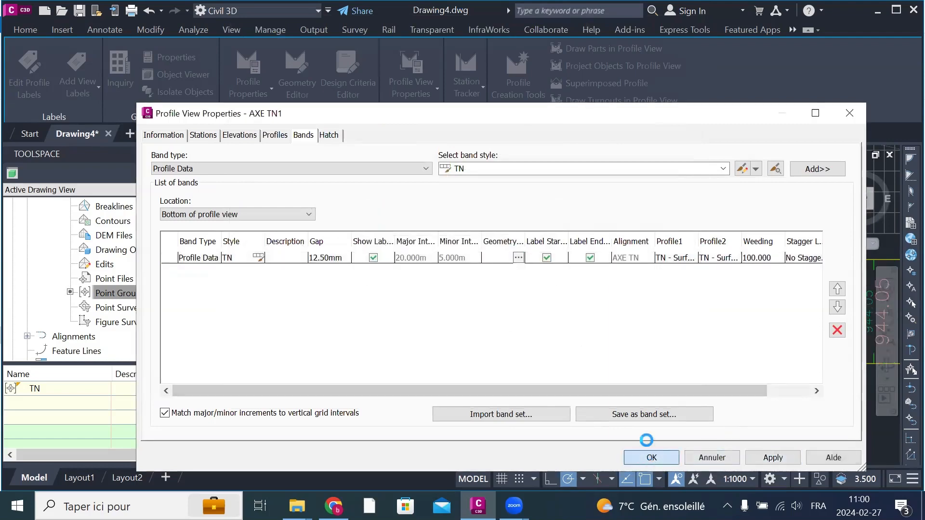
{"action": "key", "text": "Escape"}
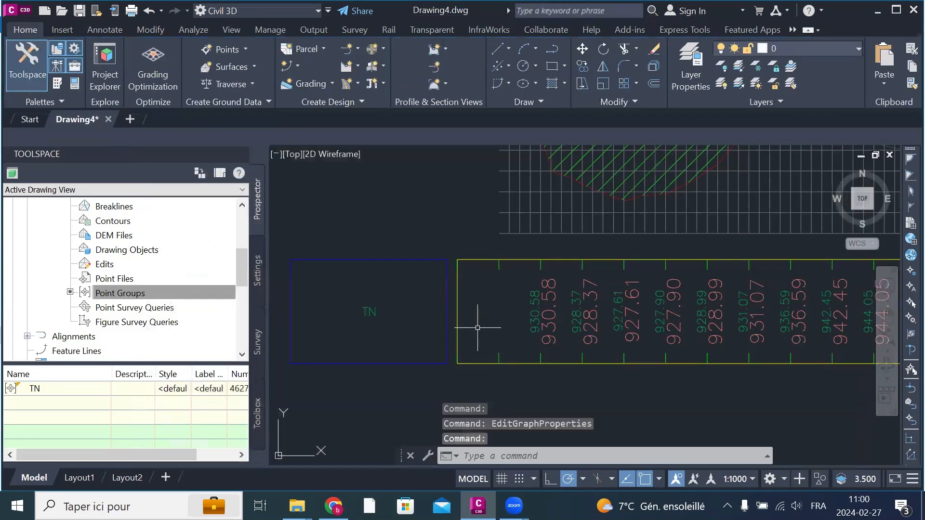
Step: Inspect the elevation labels in the TN band, then reopen the TN band style from the profile view's properties
{"action": "scroll", "coordinate": [475, 320], "scroll_direction": "down", "scroll_amount": 4}
{"action": "scroll", "coordinate": [524, 318], "scroll_direction": "down", "scroll_amount": 5}
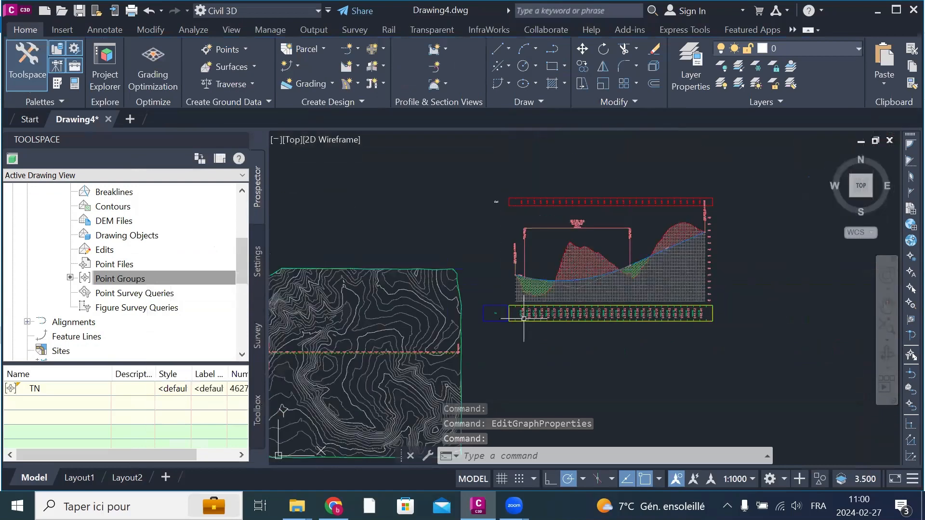
{"action": "scroll", "coordinate": [524, 318], "scroll_direction": "up", "scroll_amount": 10}
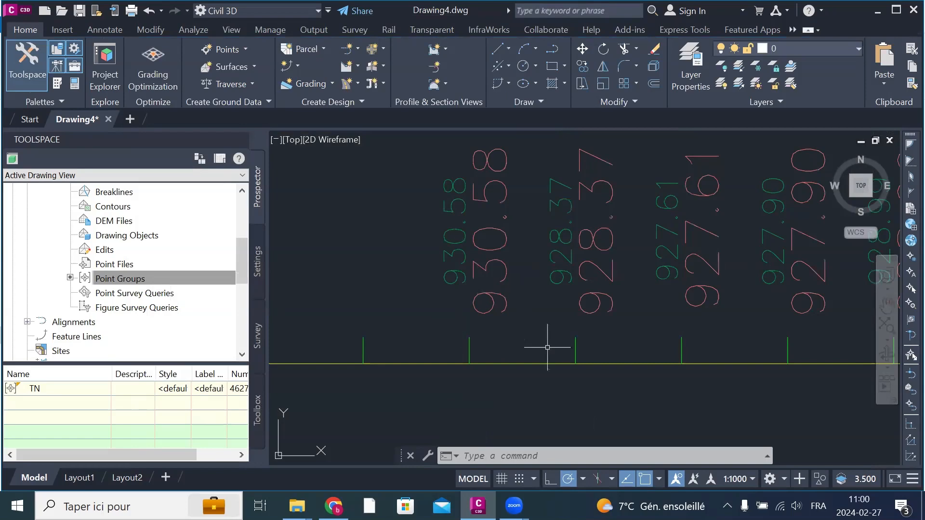
{"action": "scroll", "coordinate": [535, 299], "scroll_direction": "down", "scroll_amount": 3}
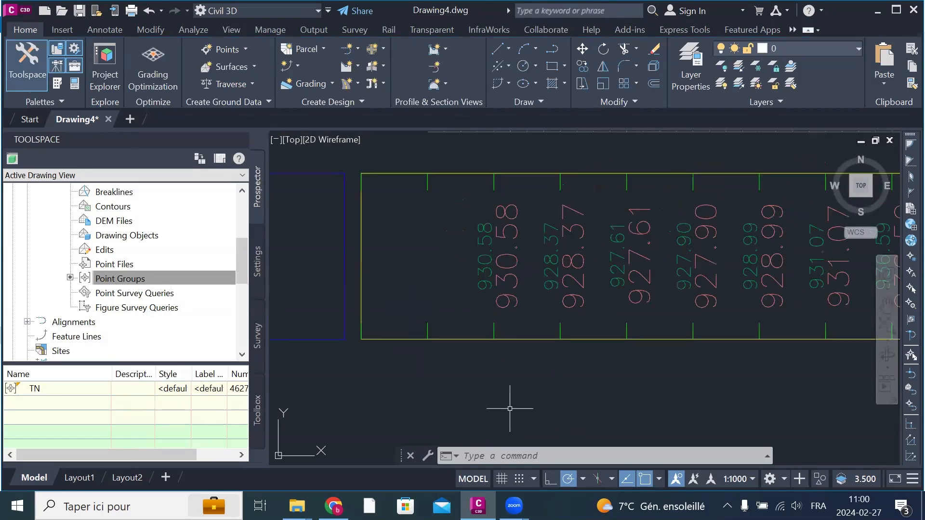
{"action": "scroll", "coordinate": [510, 403], "scroll_direction": "down", "scroll_amount": 3}
{"action": "left_click", "coordinate": [672, 264]}
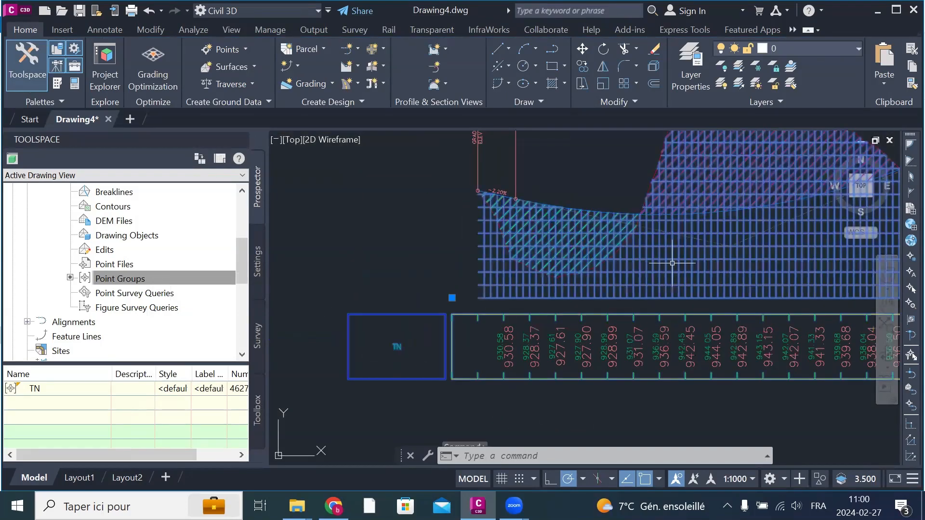
{"action": "right_click", "coordinate": [672, 263]}
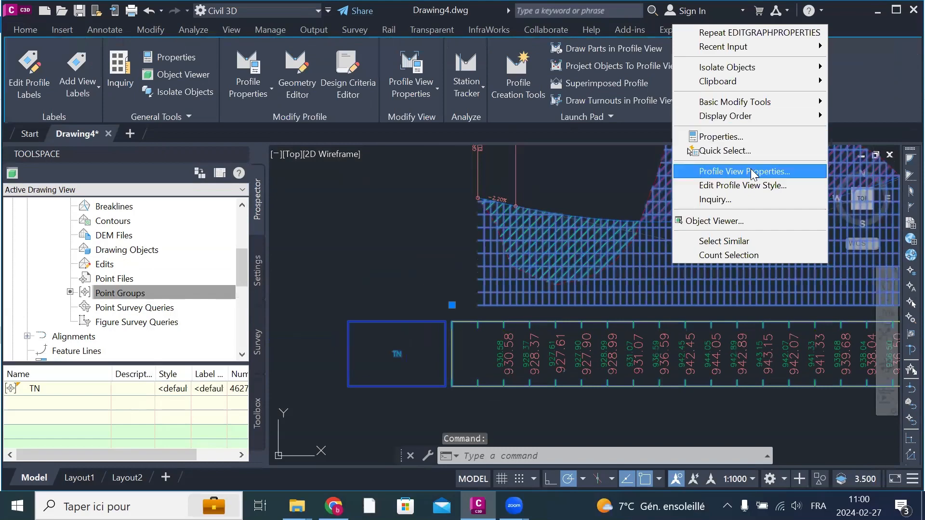
{"action": "left_click", "coordinate": [744, 172]}
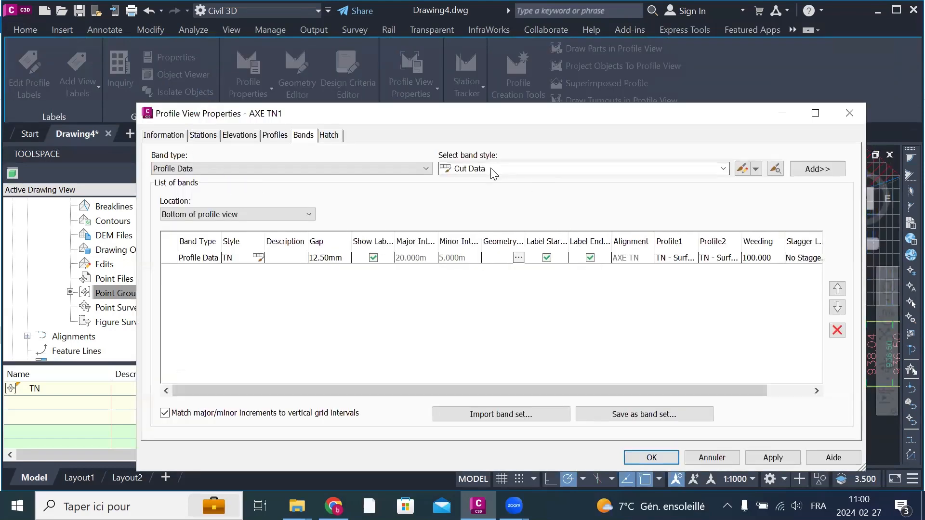
{"action": "left_click", "coordinate": [620, 174]}
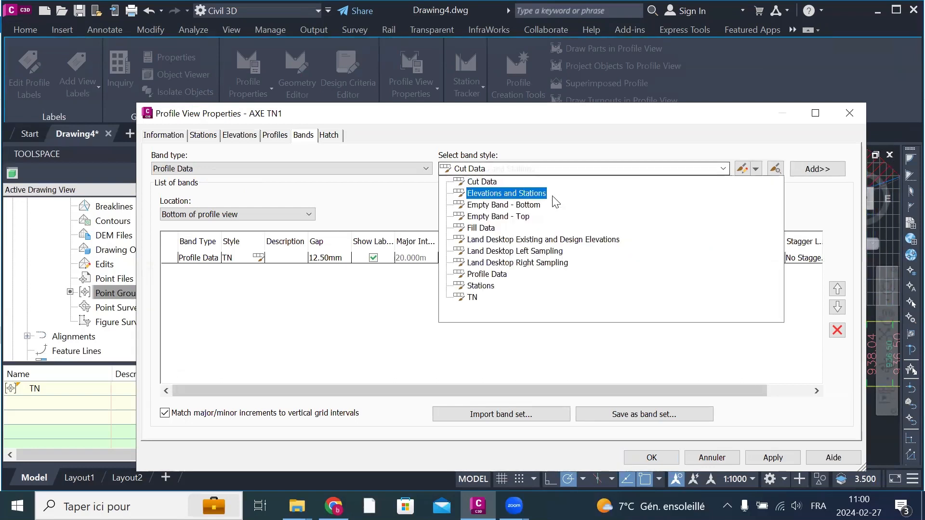
{"action": "left_click", "coordinate": [472, 297]}
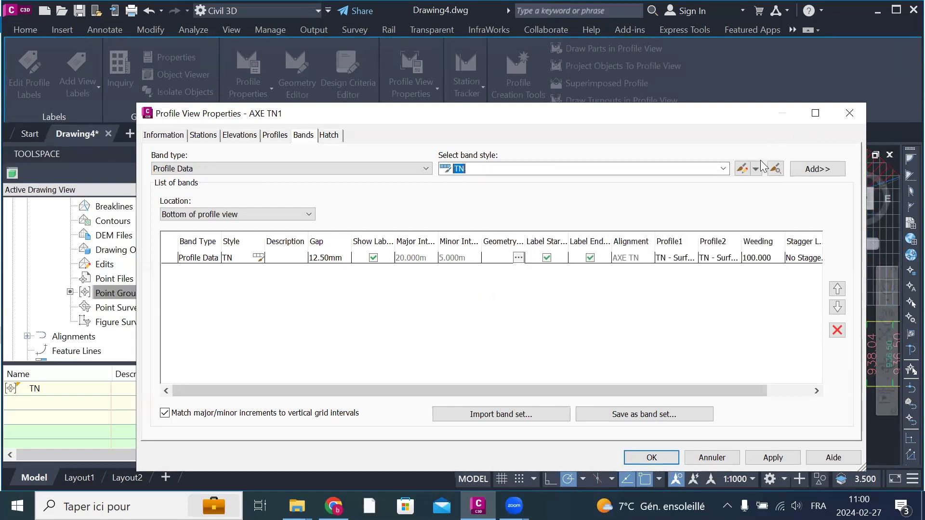
{"action": "left_click", "coordinate": [745, 171]}
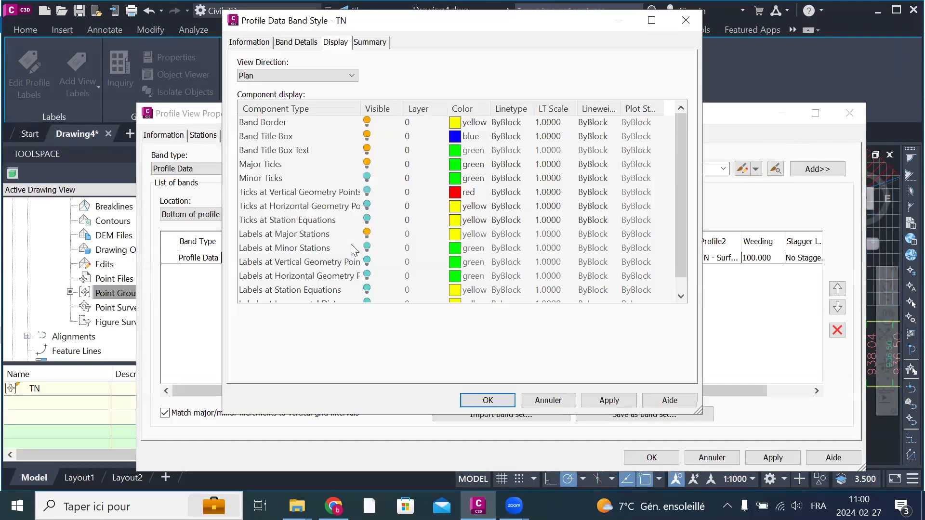
Step: Delete the Profile1 Elevation component from the TN band's major station label, then apply and accept the label style
{"action": "left_click", "coordinate": [303, 43]}
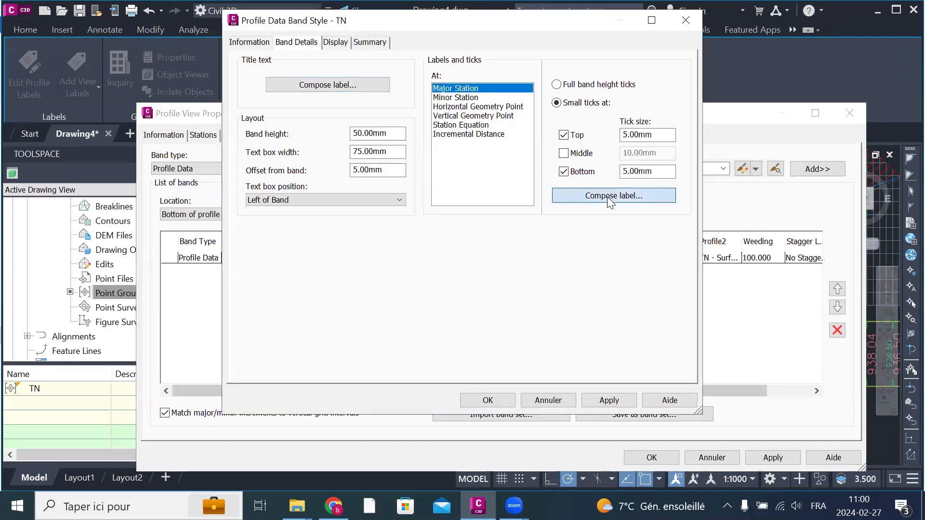
{"action": "left_click", "coordinate": [463, 97]}
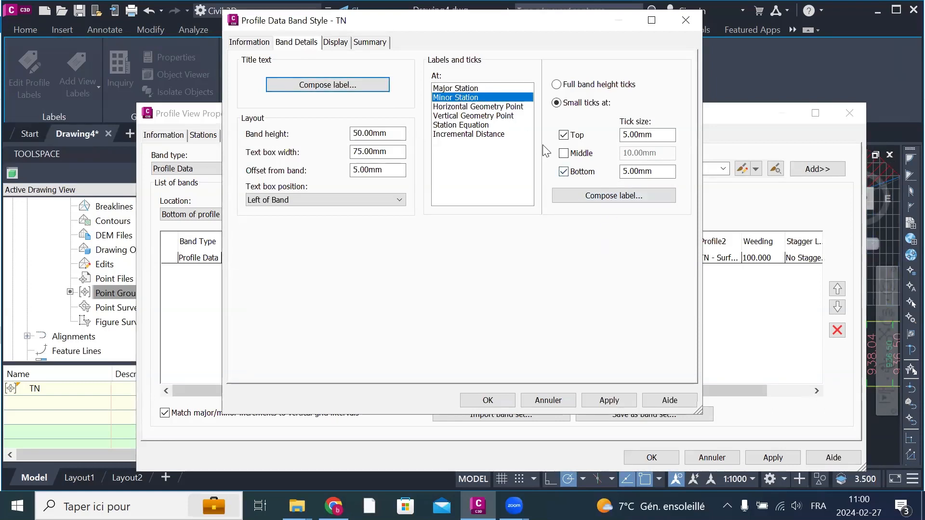
{"action": "left_click", "coordinate": [461, 89]}
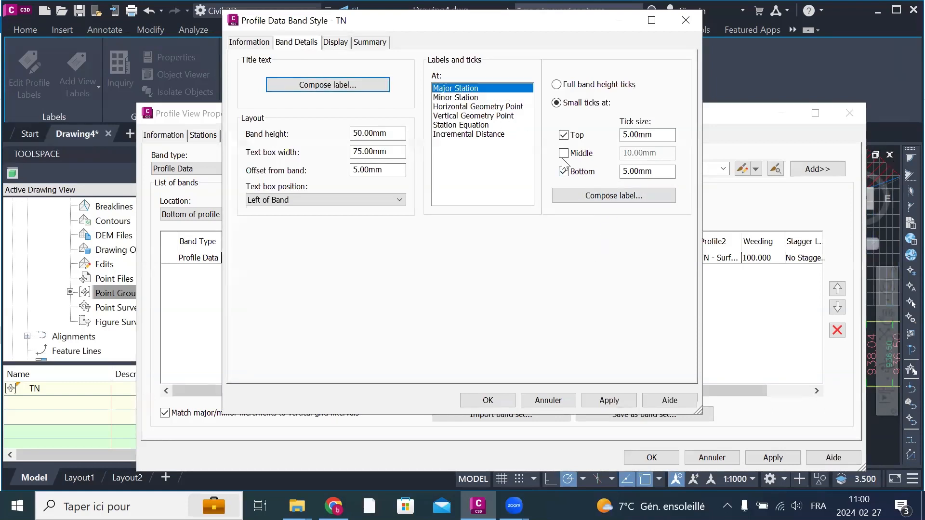
{"action": "left_click", "coordinate": [578, 197]}
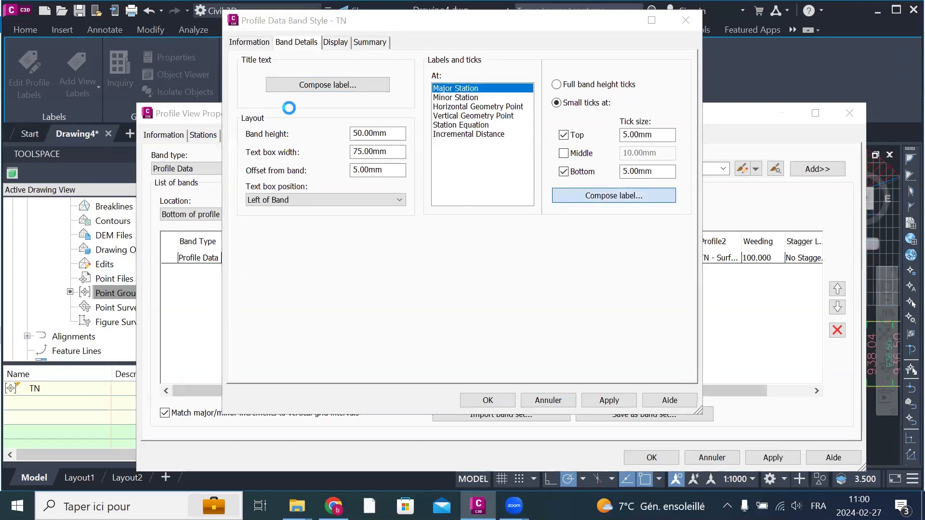
{"action": "left_click", "coordinate": [293, 147]}
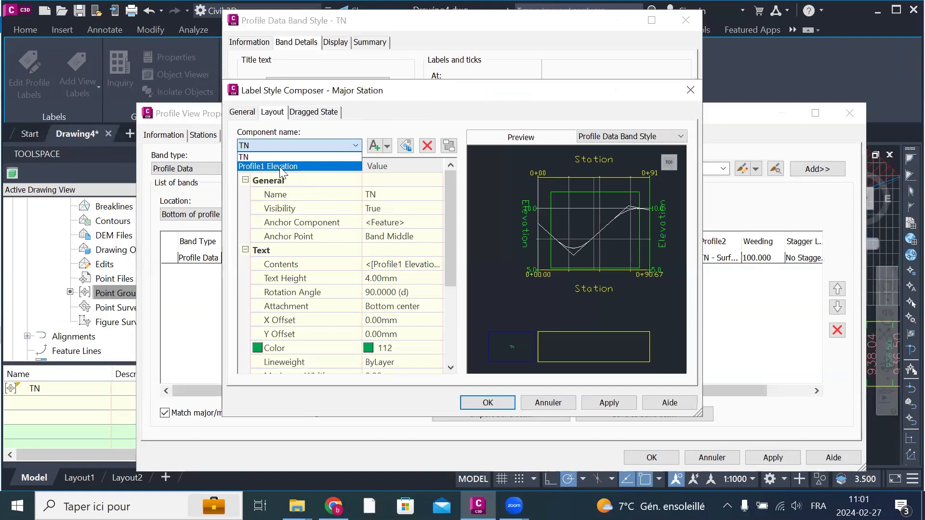
{"action": "left_click", "coordinate": [281, 168]}
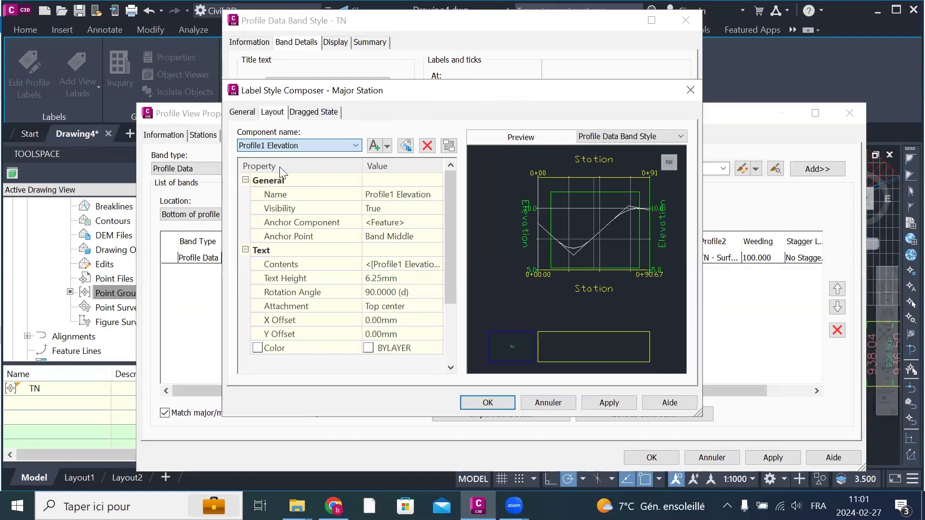
{"action": "left_click", "coordinate": [427, 146]}
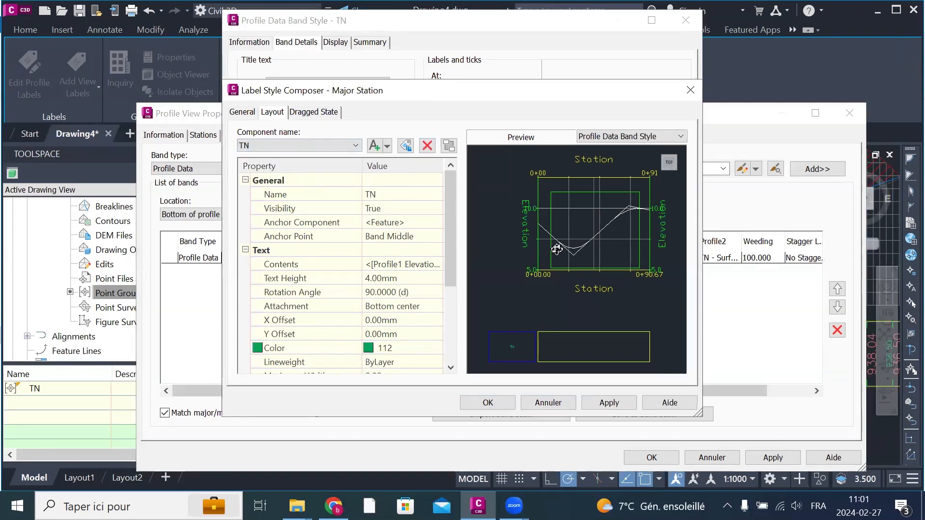
{"action": "left_click", "coordinate": [612, 407]}
{"action": "left_click", "coordinate": [488, 403]}
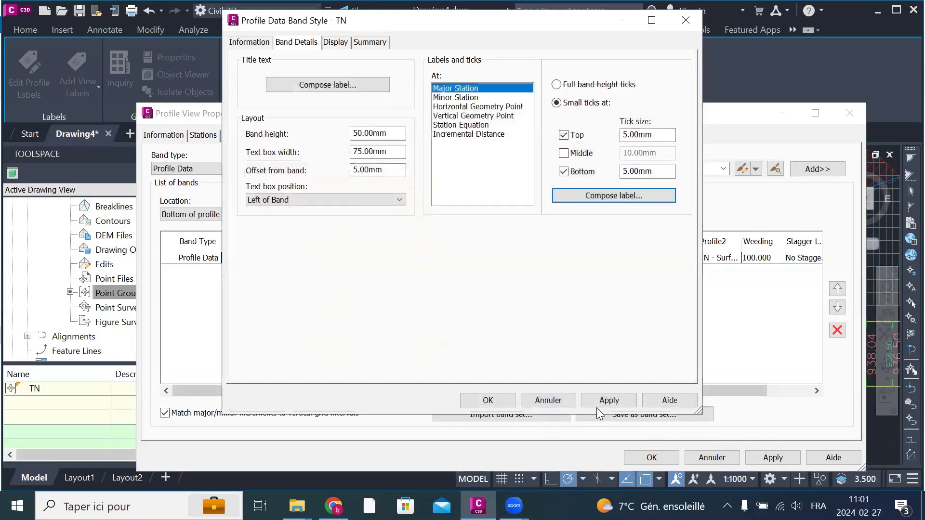
Step: Apply and accept the TN band style and the profile view properties
{"action": "left_click", "coordinate": [597, 403]}
{"action": "left_click", "coordinate": [495, 400]}
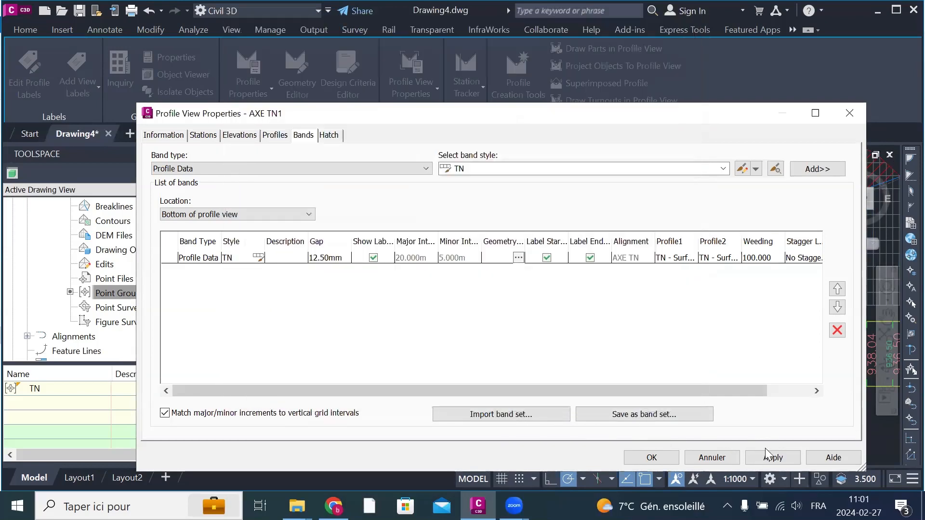
{"action": "left_click", "coordinate": [771, 457]}
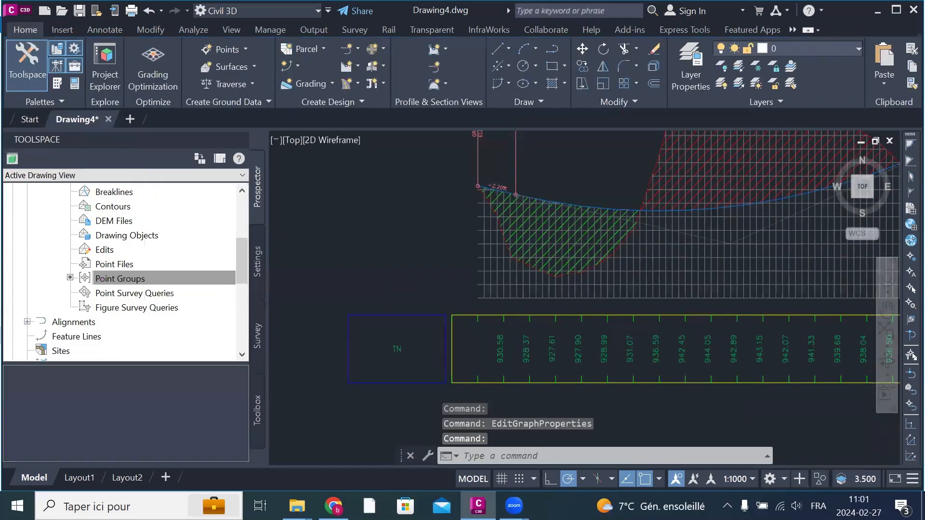
Step: Check the TN band under the profile, then create a new profile data band style from the profile view's properties
{"action": "scroll", "coordinate": [480, 343], "scroll_direction": "up", "scroll_amount": 4}
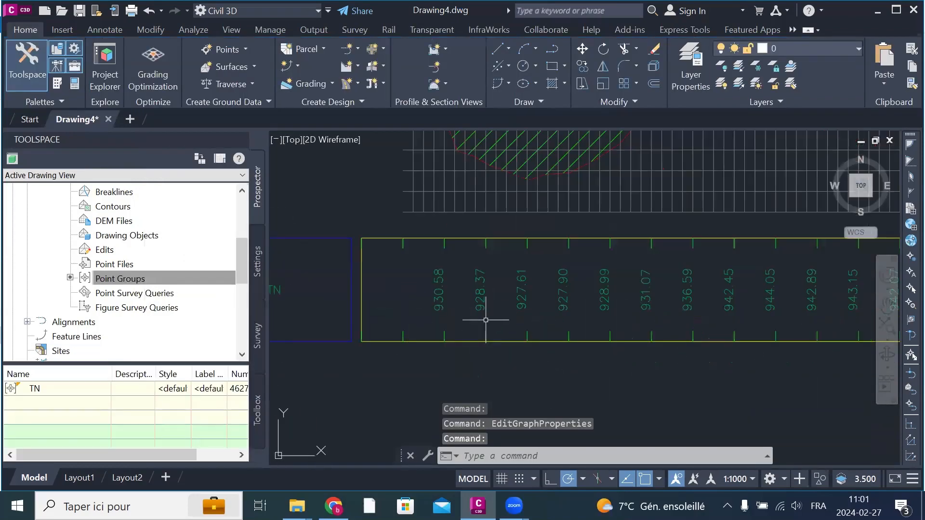
{"action": "scroll", "coordinate": [540, 306], "scroll_direction": "down", "scroll_amount": 4}
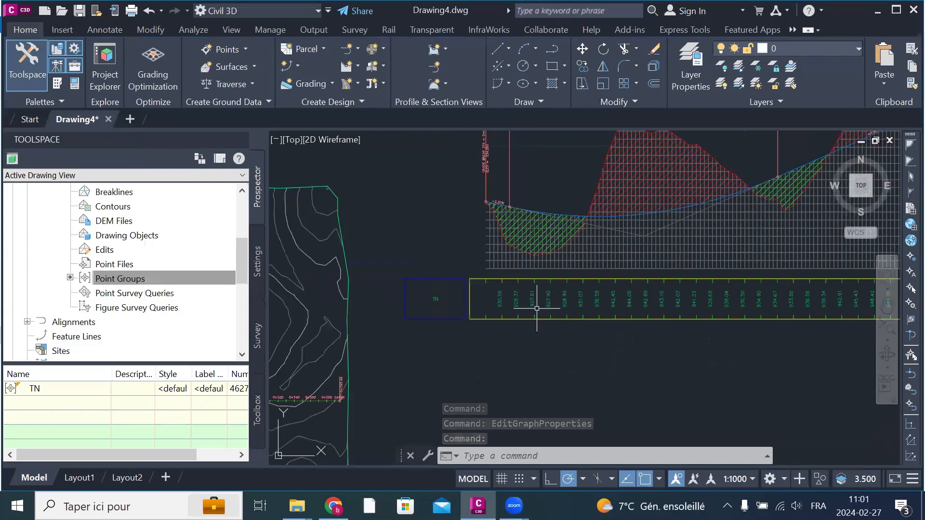
{"action": "scroll", "coordinate": [449, 312], "scroll_direction": "down", "scroll_amount": 2}
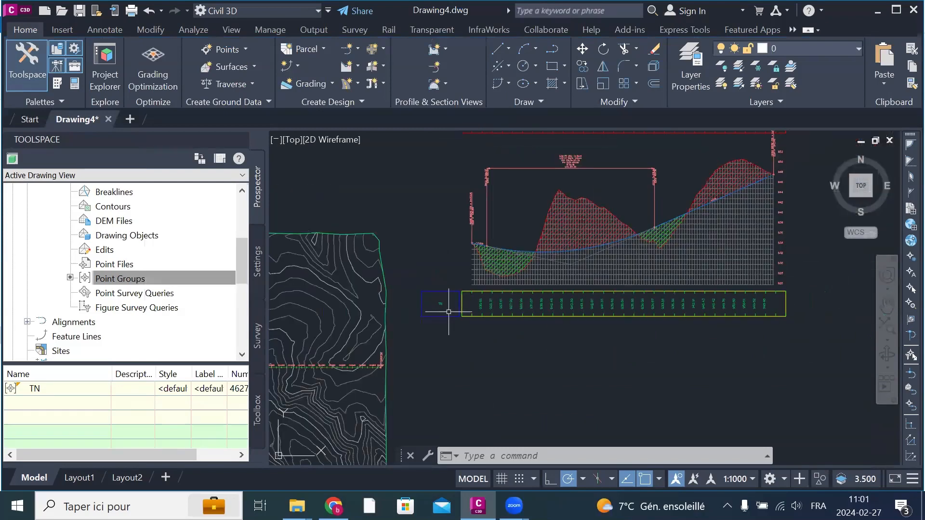
{"action": "scroll", "coordinate": [481, 319], "scroll_direction": "up", "scroll_amount": 2}
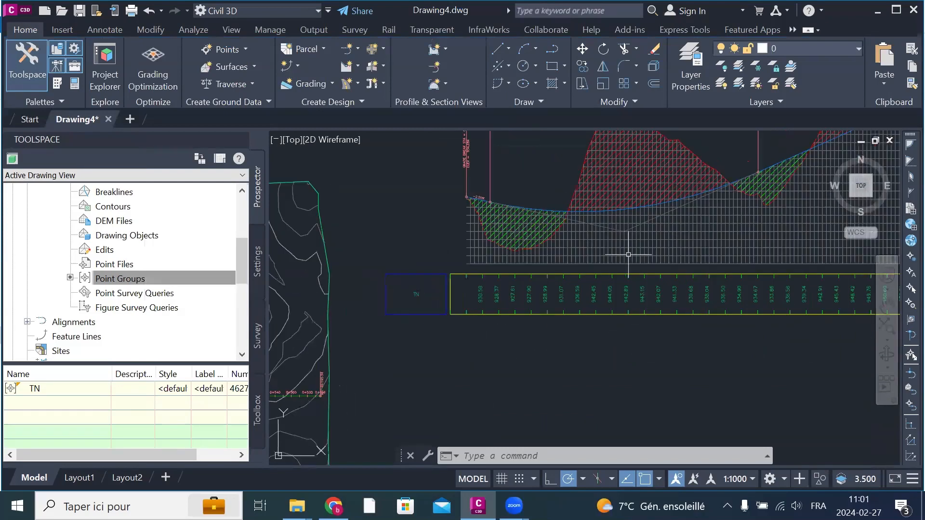
{"action": "left_click", "coordinate": [691, 248]}
{"action": "right_click", "coordinate": [692, 250]}
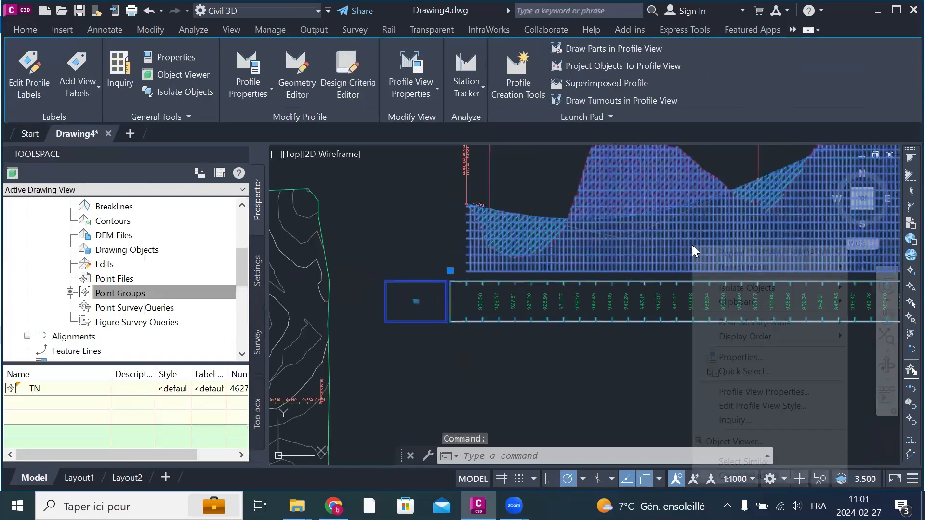
{"action": "left_click", "coordinate": [810, 392]}
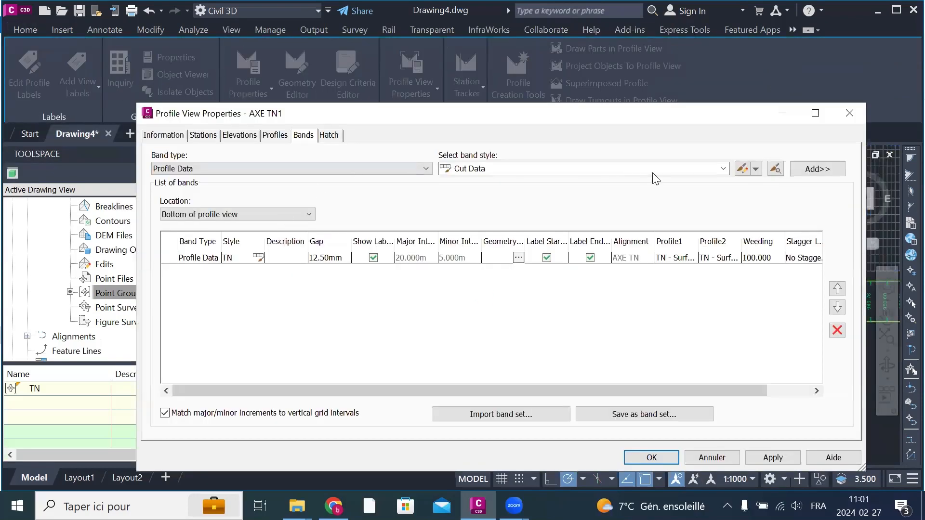
{"action": "left_click", "coordinate": [756, 169]}
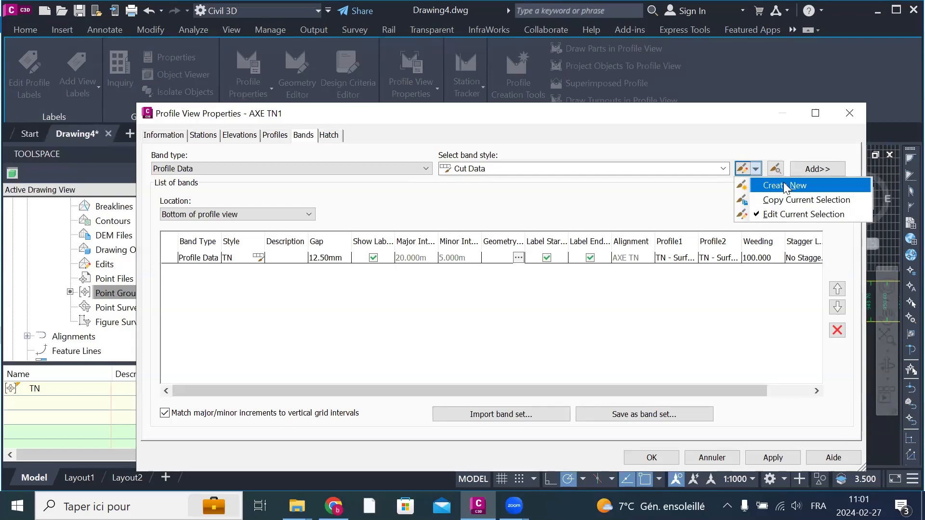
{"action": "left_click", "coordinate": [784, 186]}
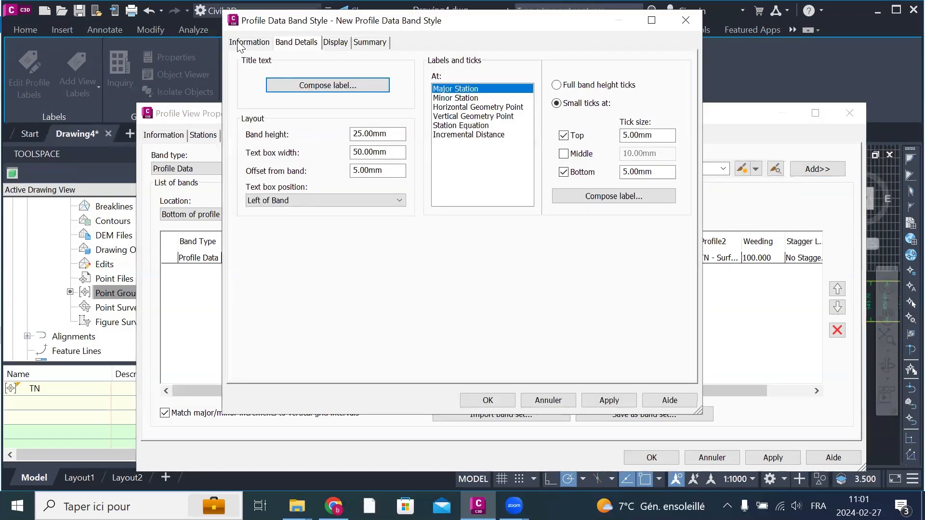
Step: Name the new band style PROJET and copy the name for reuse
{"action": "left_click", "coordinate": [247, 43]}
{"action": "left_click_drag", "start_coordinate": [334, 74], "coordinate": [222, 80]}
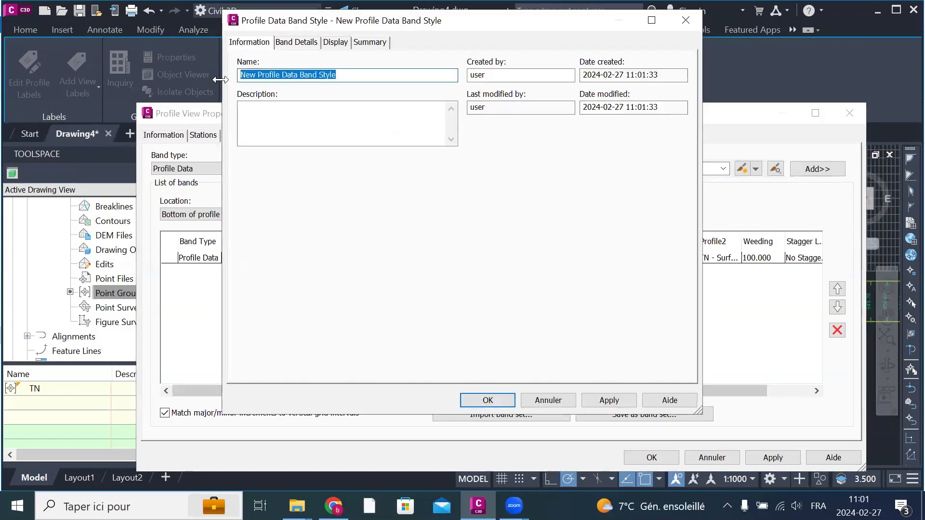
{"action": "type", "text": "PROJET"}
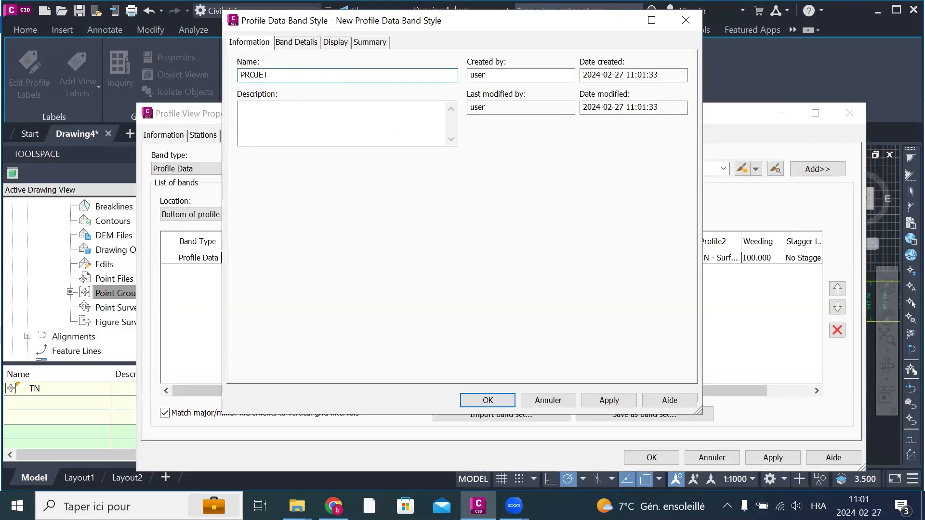
{"action": "left_click_drag", "start_coordinate": [289, 70], "coordinate": [218, 73]}
{"action": "right_click", "coordinate": [255, 79]}
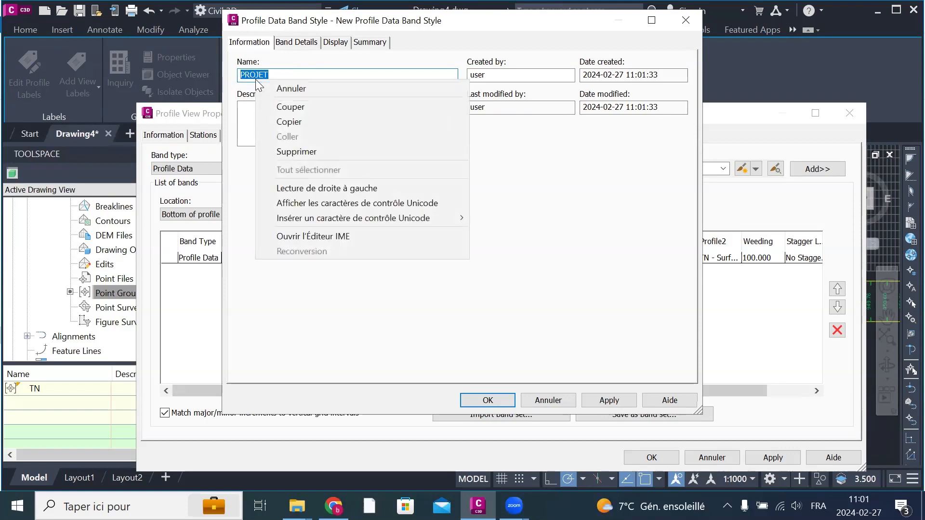
{"action": "left_click", "coordinate": [300, 120]}
Step: Rename the band title's text component PROJET and set its anchor point to Middle Center
{"action": "left_click", "coordinate": [295, 43]}
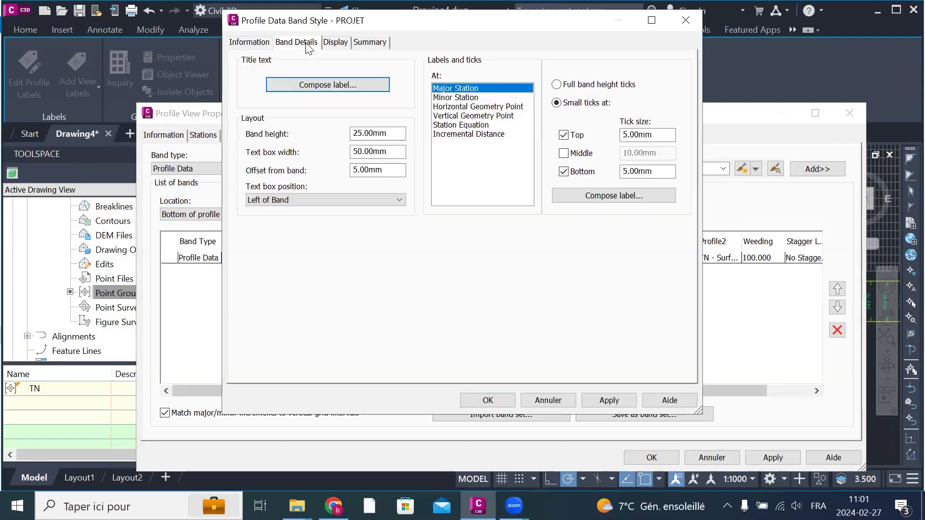
{"action": "left_click", "coordinate": [344, 87]}
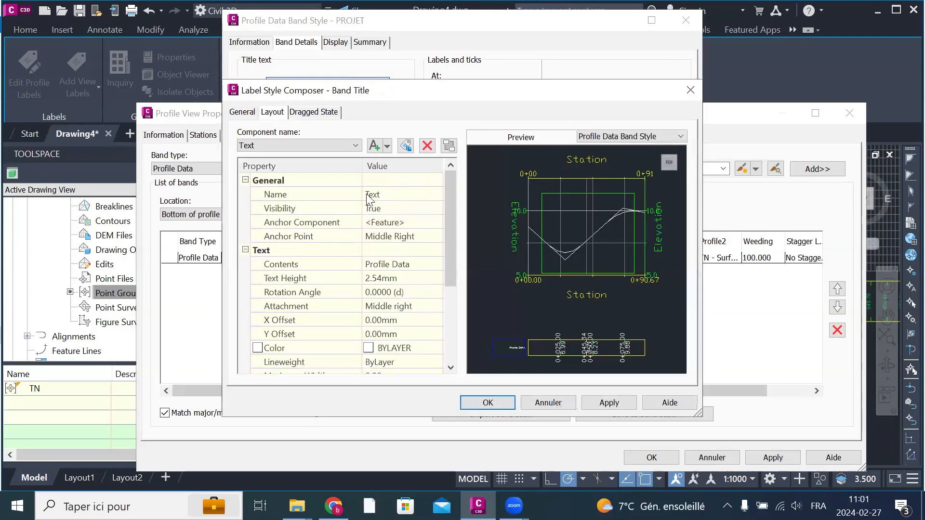
{"action": "left_click", "coordinate": [419, 192]}
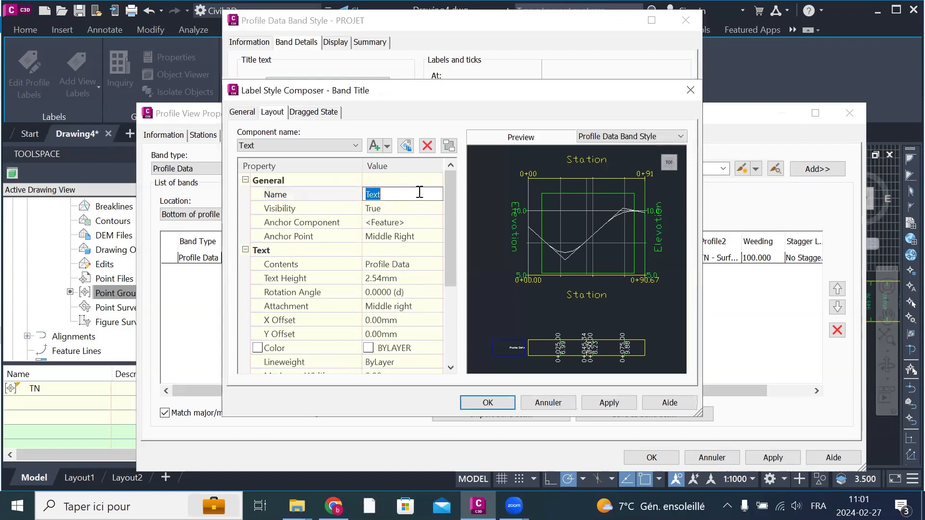
{"action": "right_click", "coordinate": [418, 191]}
{"action": "left_click", "coordinate": [450, 249]}
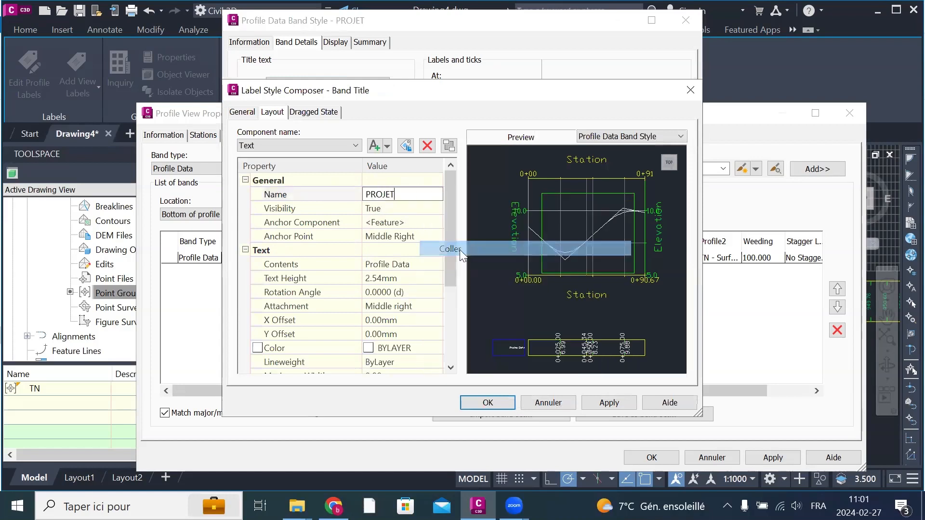
{"action": "left_click", "coordinate": [422, 237]}
{"action": "left_click", "coordinate": [424, 236]}
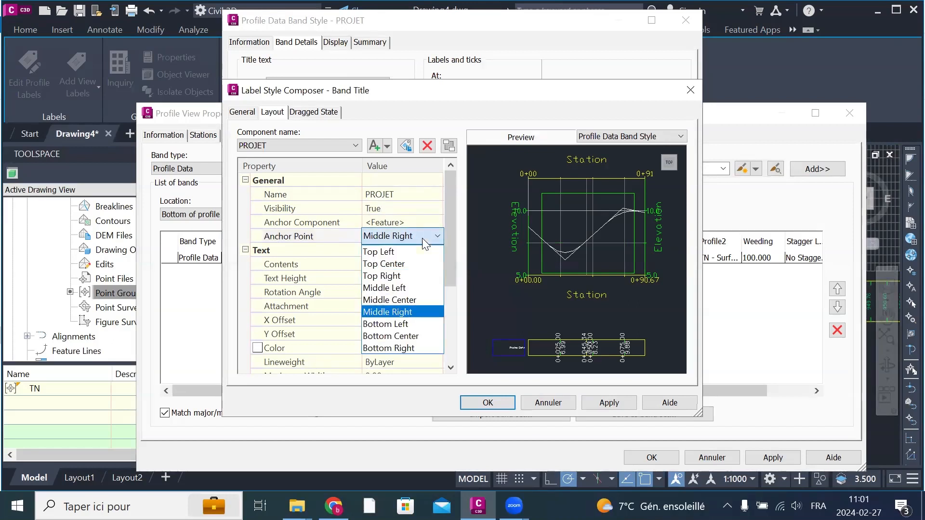
{"action": "left_click", "coordinate": [409, 296]}
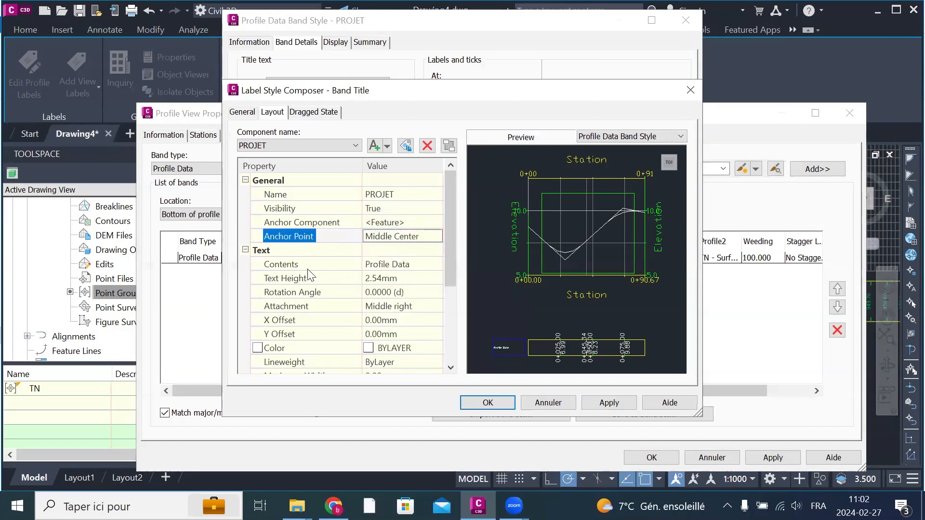
Step: Replace the band title's text contents with PROJET and accept the text
{"action": "left_click", "coordinate": [425, 268]}
{"action": "left_click", "coordinate": [436, 265]}
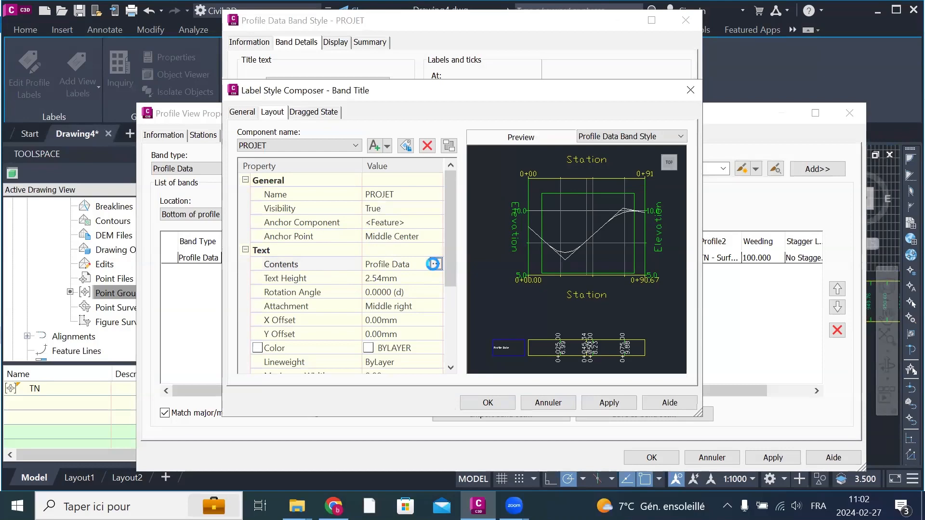
{"action": "right_click", "coordinate": [506, 169]}
{"action": "left_click", "coordinate": [564, 238]}
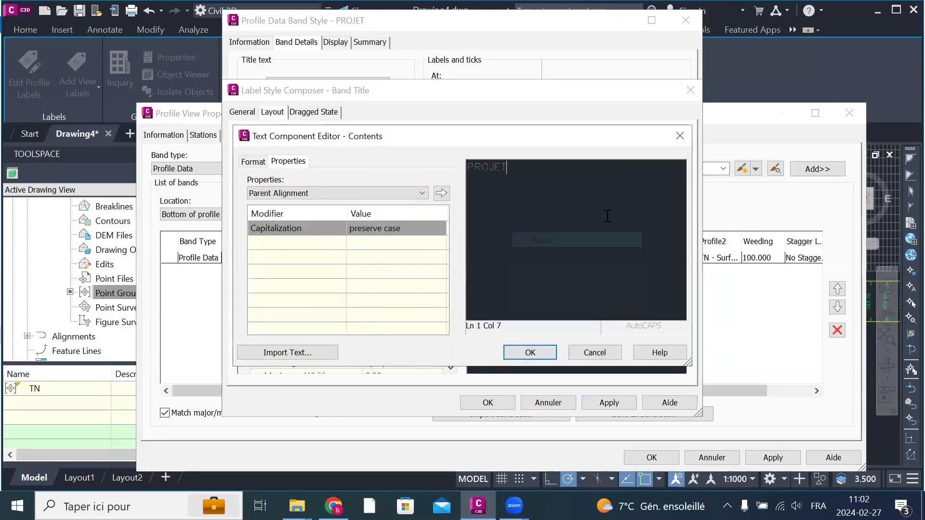
{"action": "left_click", "coordinate": [530, 352]}
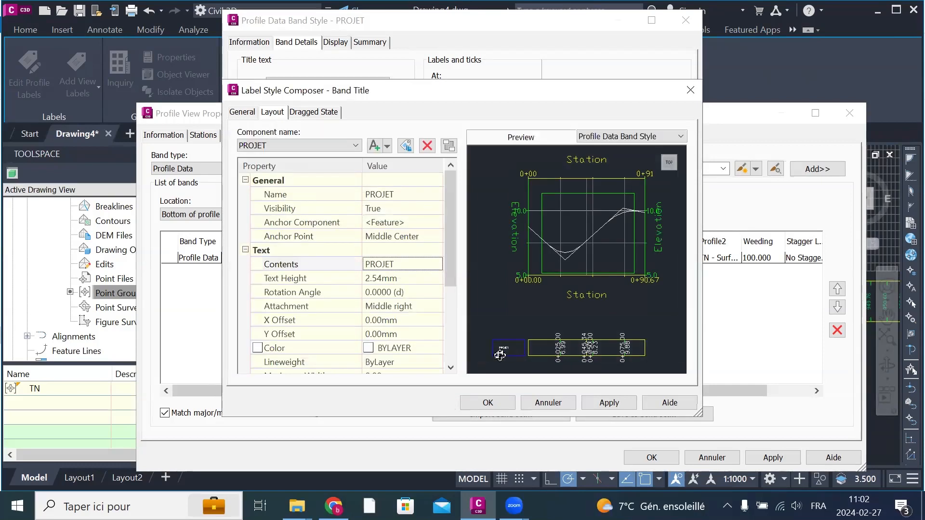
Step: Set the band title's text height to 4 mm and its attachment to Middle center
{"action": "middle_click_drag", "start_coordinate": [520, 320], "coordinate": [560, 247]}
{"action": "scroll", "coordinate": [542, 272], "scroll_direction": "up", "scroll_amount": 5}
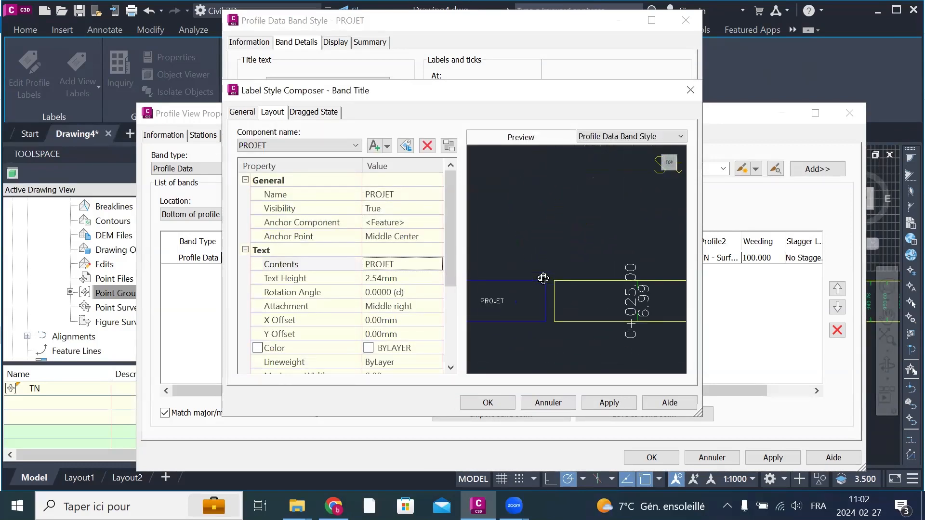
{"action": "middle_click_drag", "start_coordinate": [546, 279], "coordinate": [588, 255]}
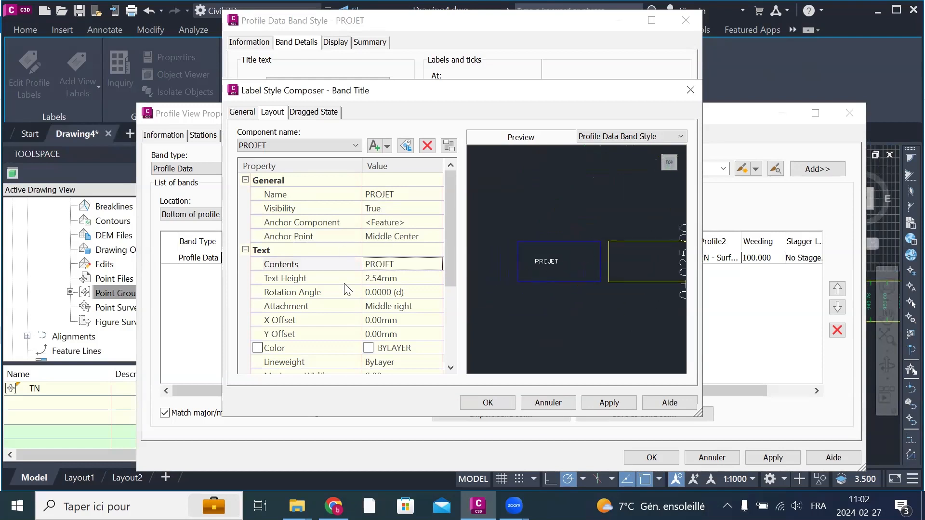
{"action": "left_click", "coordinate": [422, 279]}
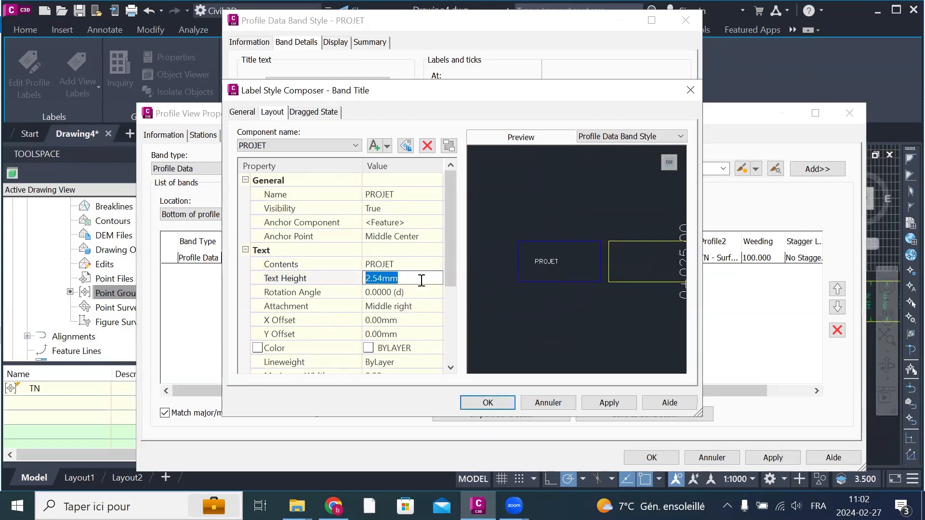
{"action": "type", "text": "4"}
{"action": "left_click", "coordinate": [410, 311]}
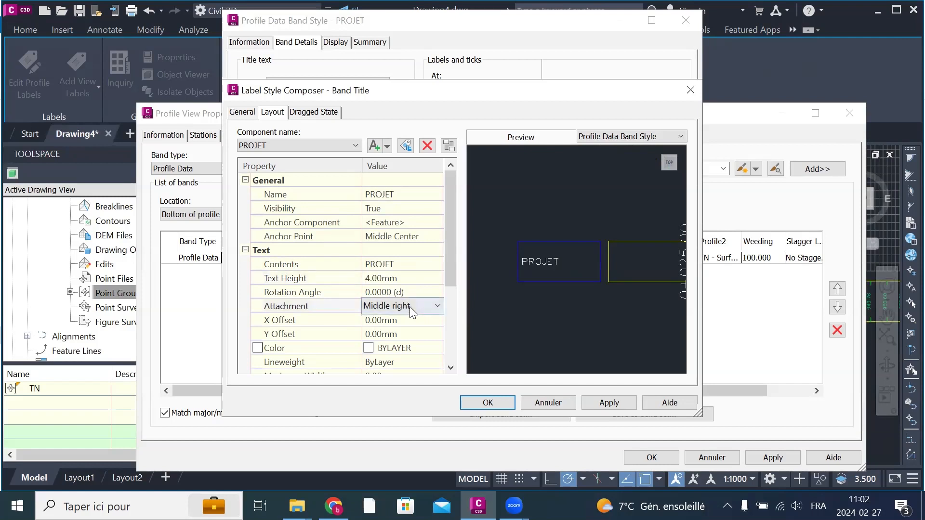
{"action": "left_click", "coordinate": [412, 306]}
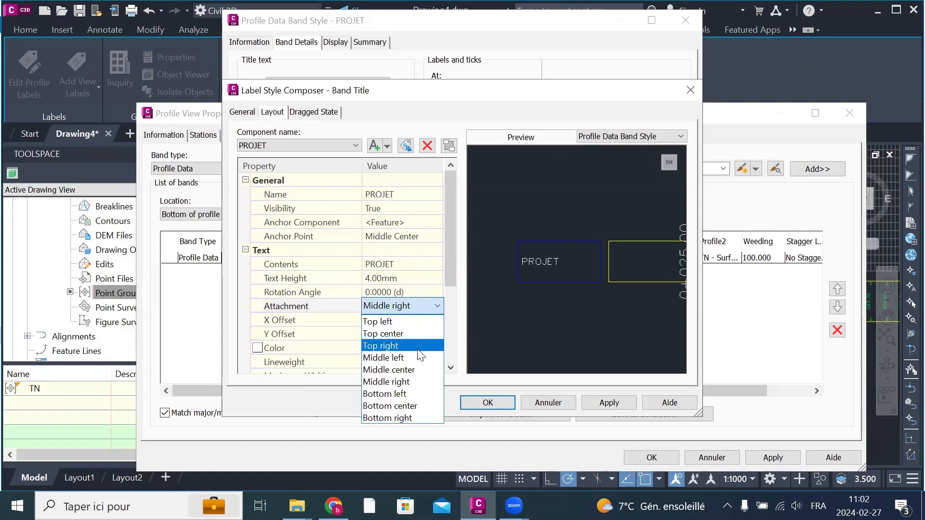
{"action": "left_click", "coordinate": [418, 369]}
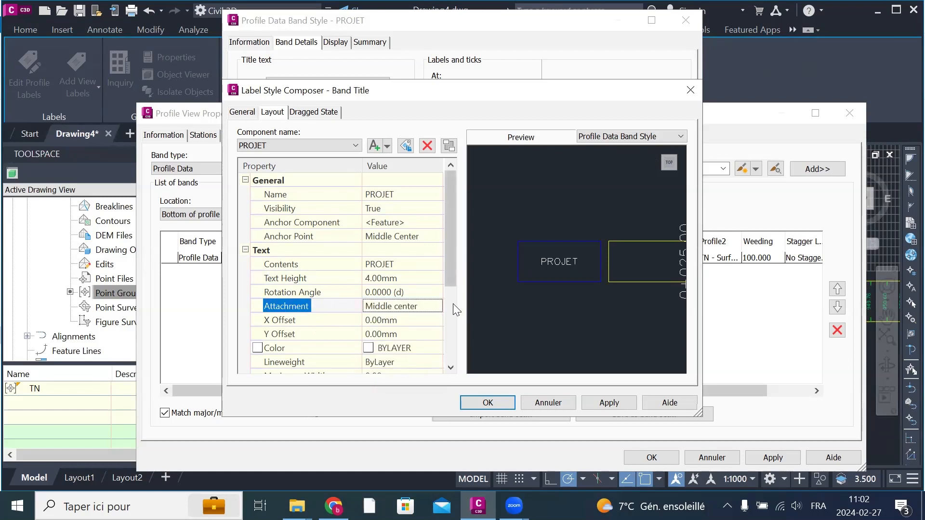
Step: Color the PROJET band title text red, then apply and accept the title label
{"action": "left_click", "coordinate": [402, 349]}
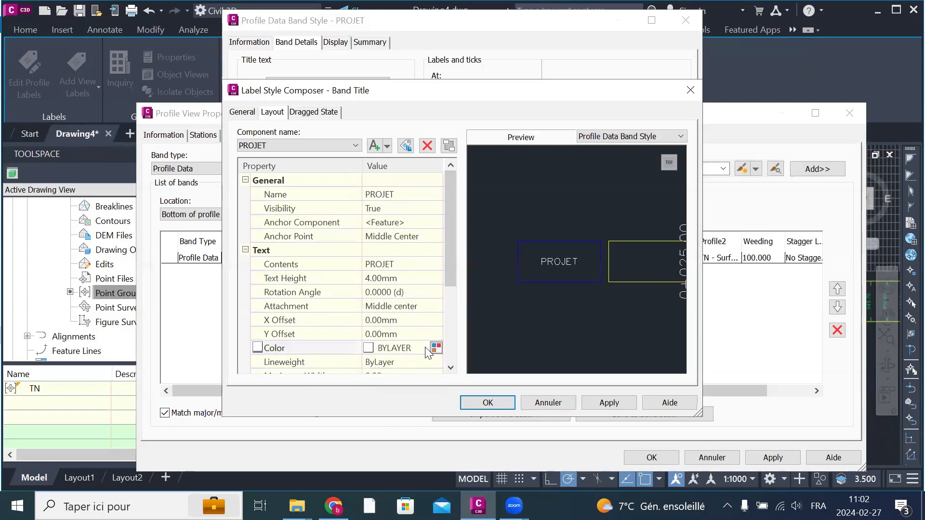
{"action": "left_click", "coordinate": [436, 348]}
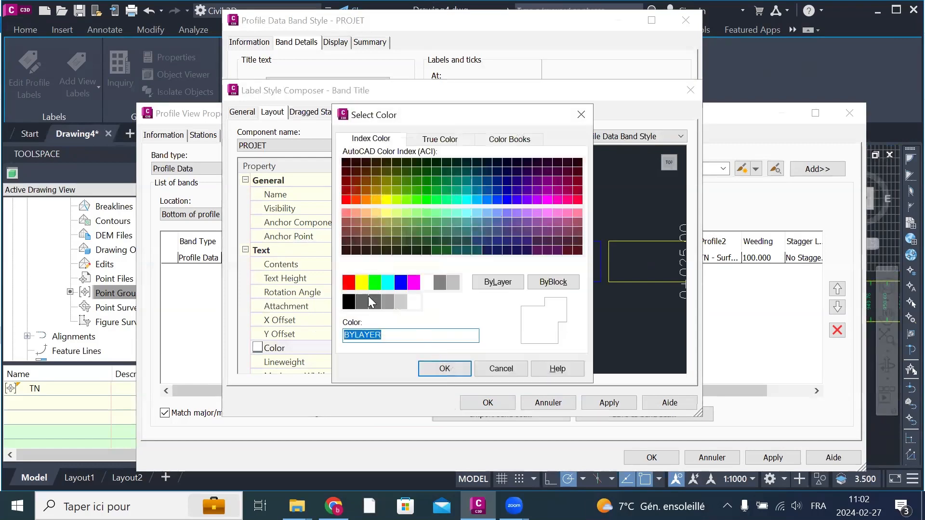
{"action": "left_click", "coordinate": [350, 286]}
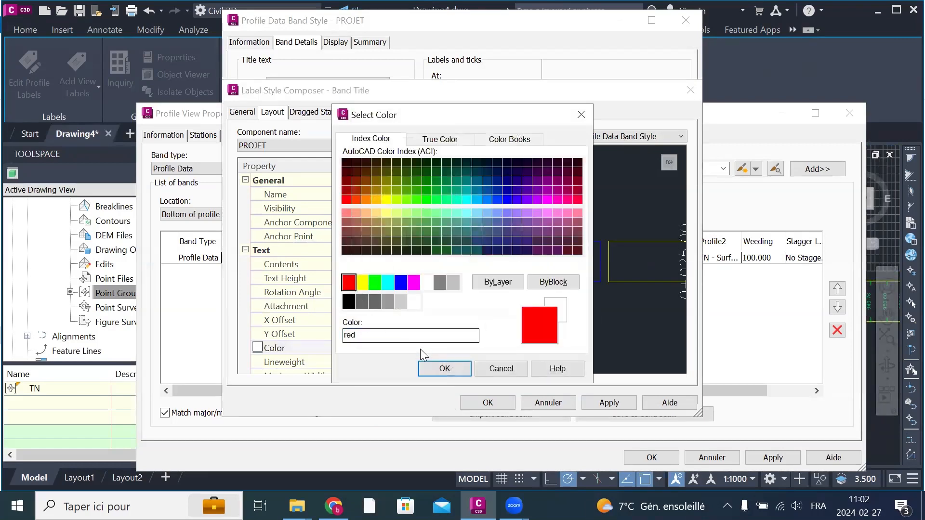
{"action": "left_click", "coordinate": [444, 368]}
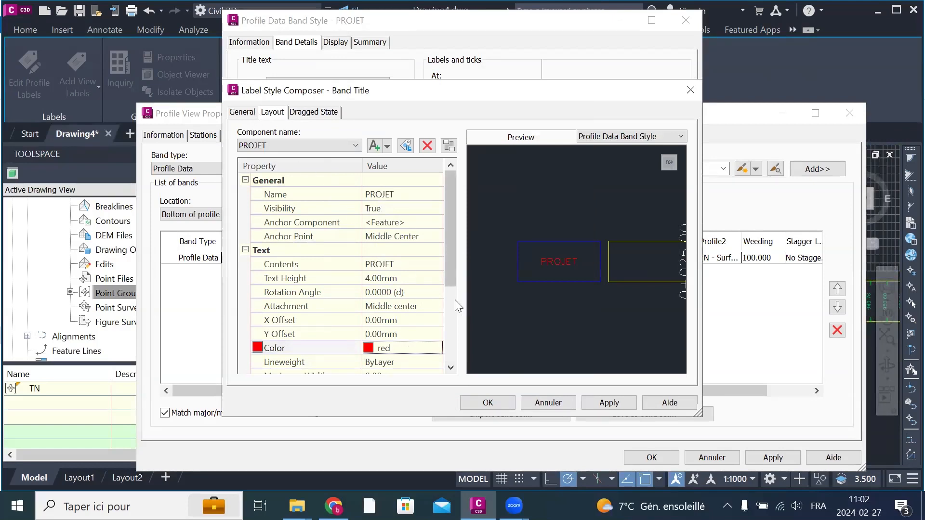
{"action": "scroll", "coordinate": [366, 269], "scroll_direction": "down", "scroll_amount": 3}
{"action": "scroll", "coordinate": [366, 295], "scroll_direction": "up", "scroll_amount": 3}
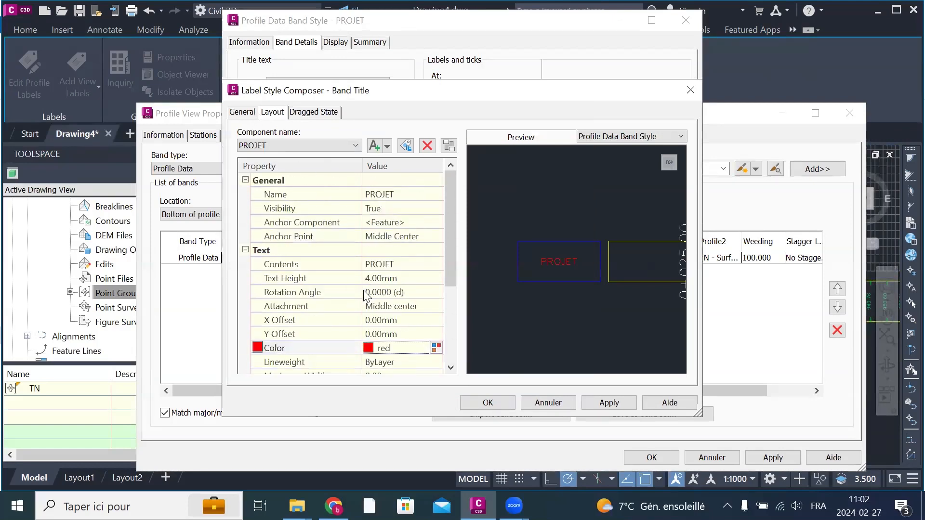
{"action": "left_click", "coordinate": [610, 402]}
{"action": "left_click", "coordinate": [488, 403]}
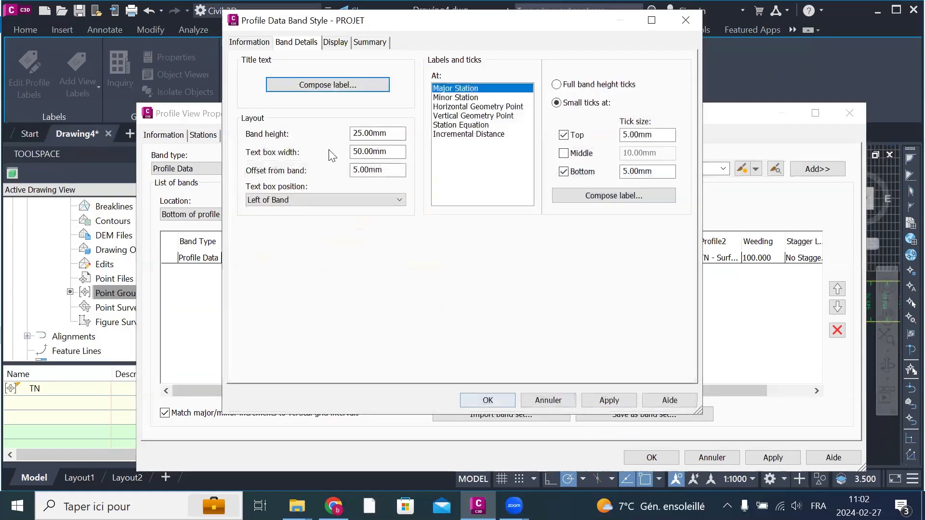
Step: Set the PROJET band's height to 50 mm and its text box width to 75 mm
{"action": "left_click_drag", "start_coordinate": [386, 135], "coordinate": [300, 134]}
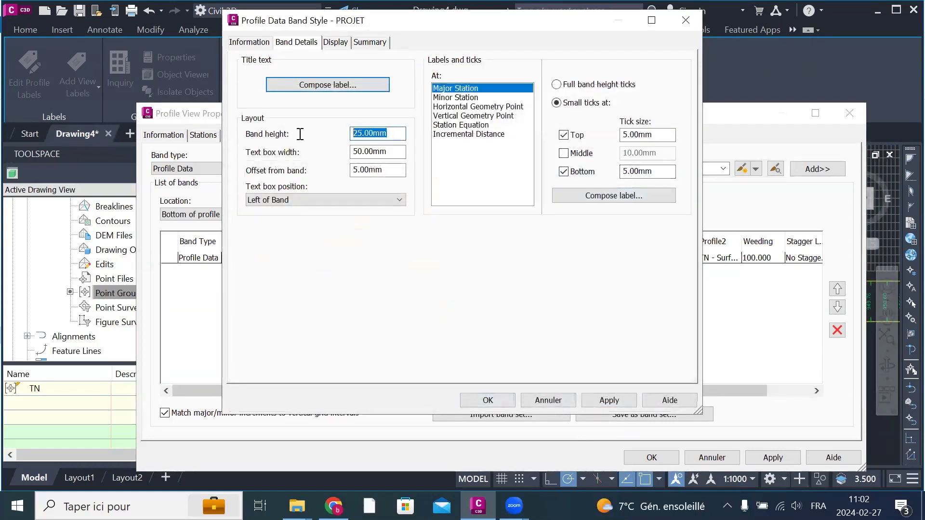
{"action": "type", "text": "50"}
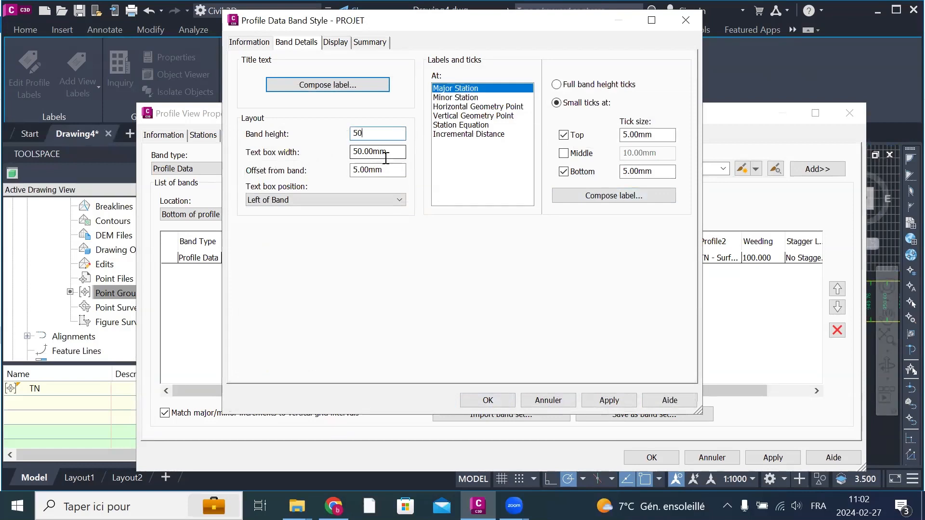
{"action": "left_click_drag", "start_coordinate": [394, 155], "coordinate": [335, 155]}
{"action": "type", "text": "75"}
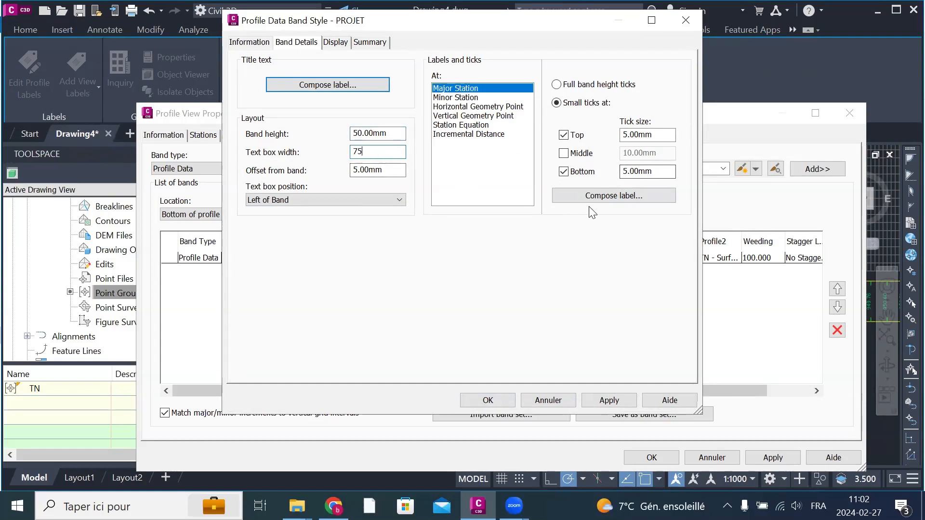
Step: Compose the Major Station label and rename its Station Value component with the copied name PROJET
{"action": "left_click", "coordinate": [605, 196]}
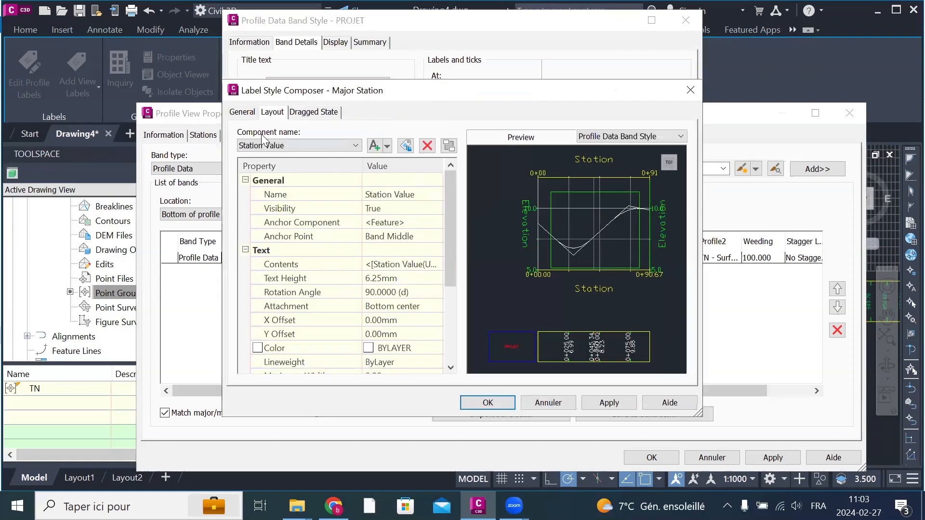
{"action": "left_click", "coordinate": [431, 195]}
{"action": "right_click", "coordinate": [431, 195]}
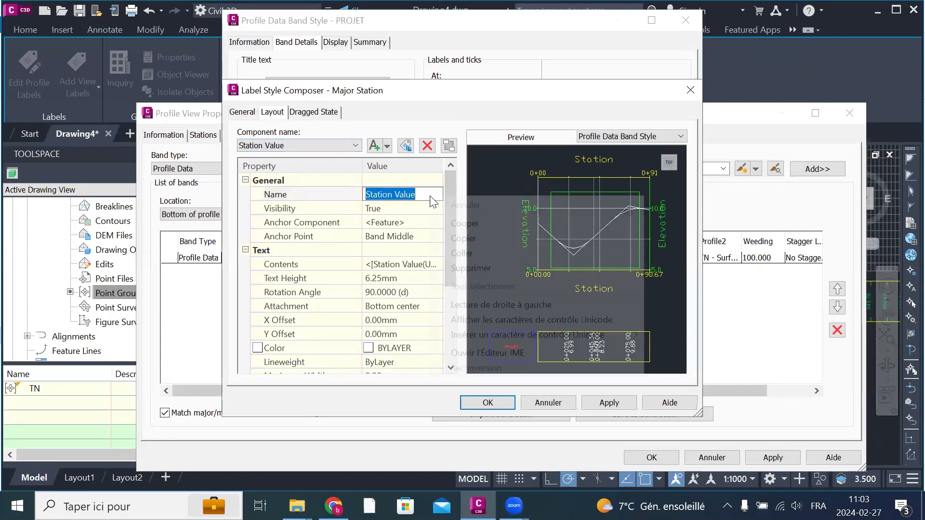
{"action": "left_click", "coordinate": [474, 253]}
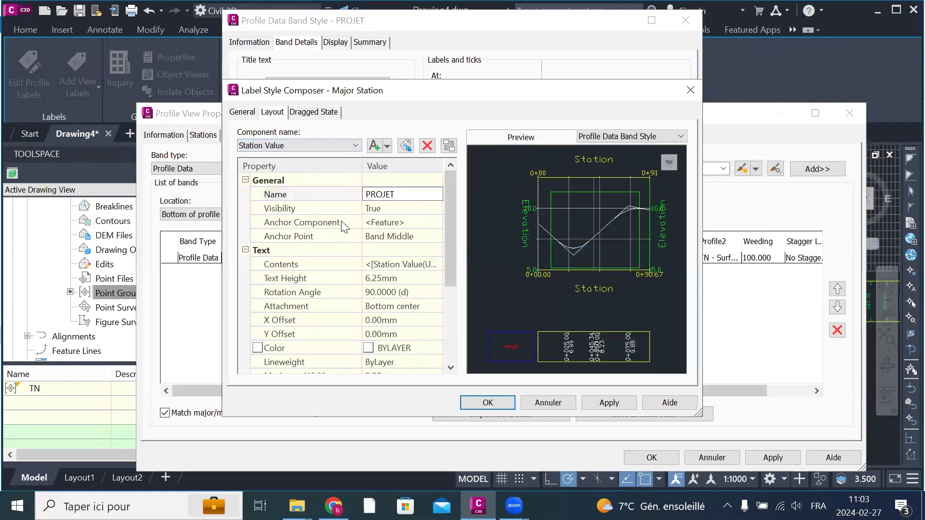
Step: Edit the Major Station label's contents, selecting the whole Station Value expression and listing the properties available to replace it
{"action": "left_click", "coordinate": [412, 263]}
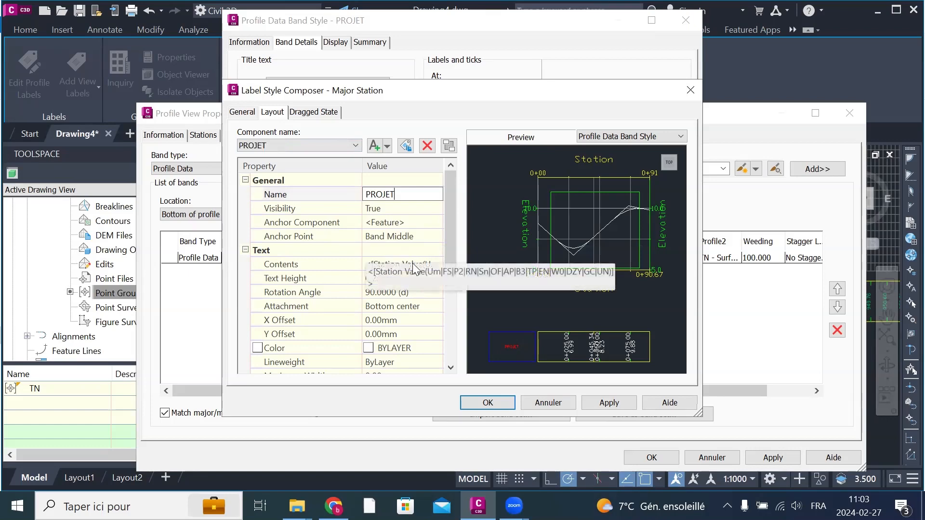
{"action": "left_click", "coordinate": [435, 263]}
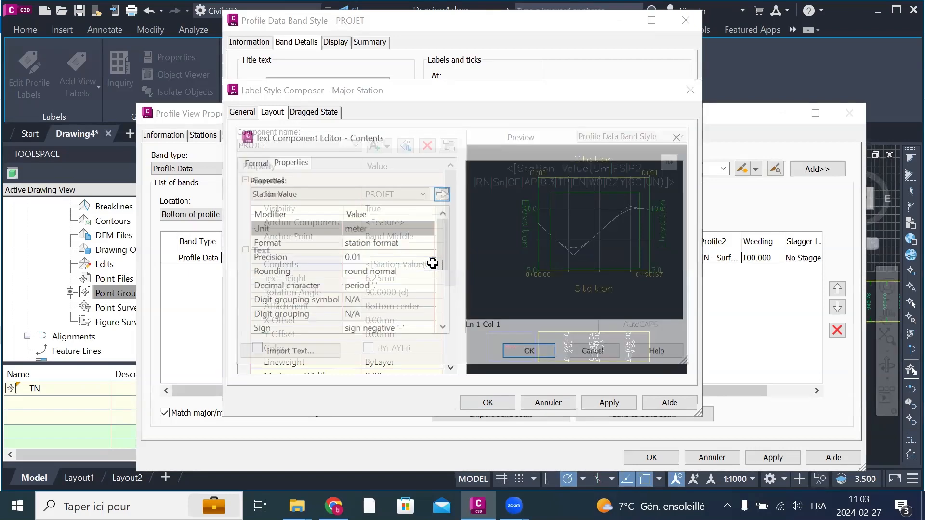
{"action": "left_click_drag", "start_coordinate": [492, 174], "coordinate": [497, 199]}
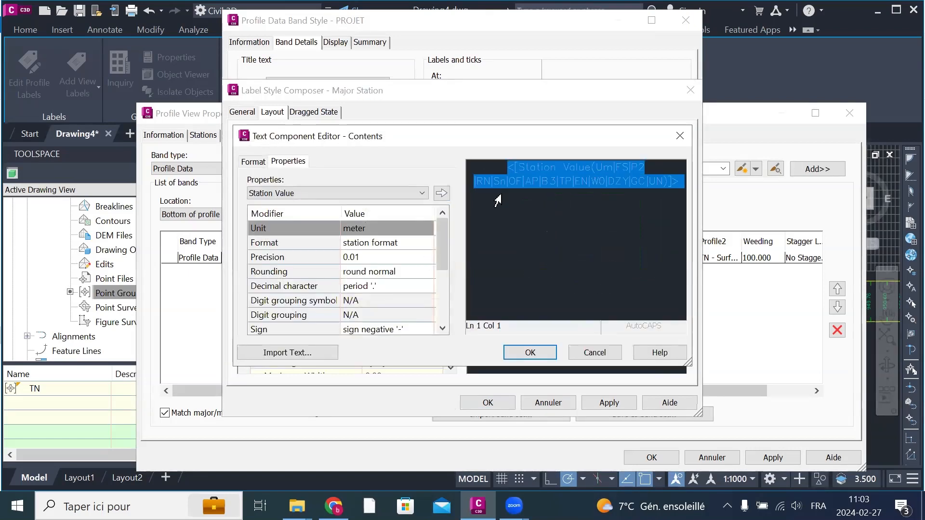
{"action": "left_click", "coordinate": [422, 194]}
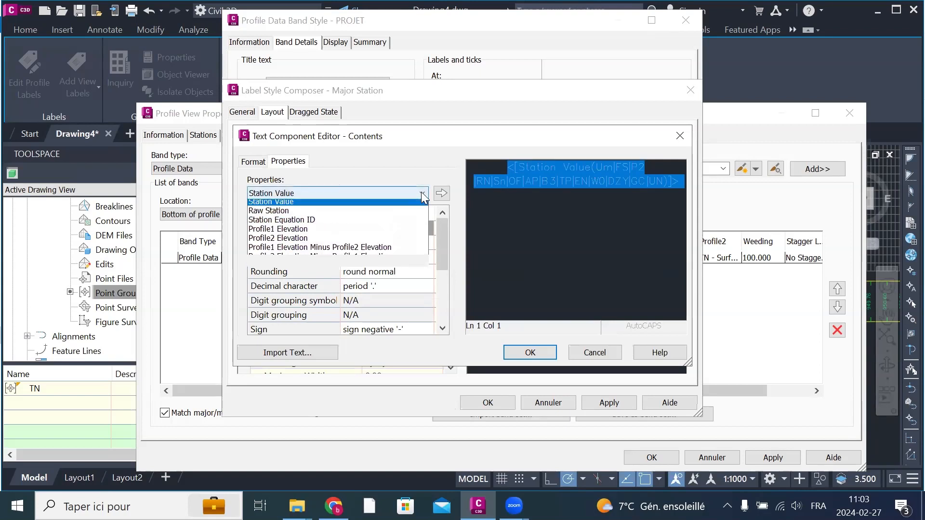
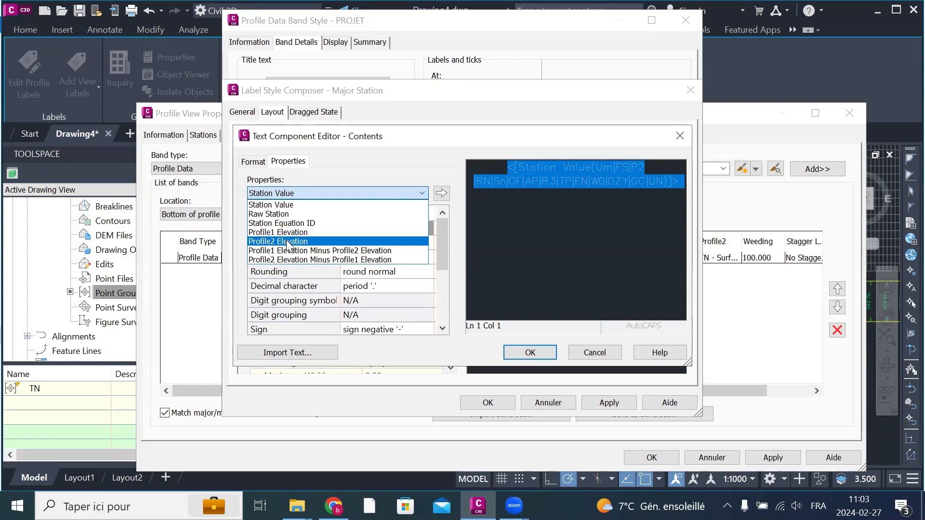
Step: Replace the Major Station label's selected expression with the Profile2 Elevation property and accept the contents
{"action": "left_click", "coordinate": [288, 241]}
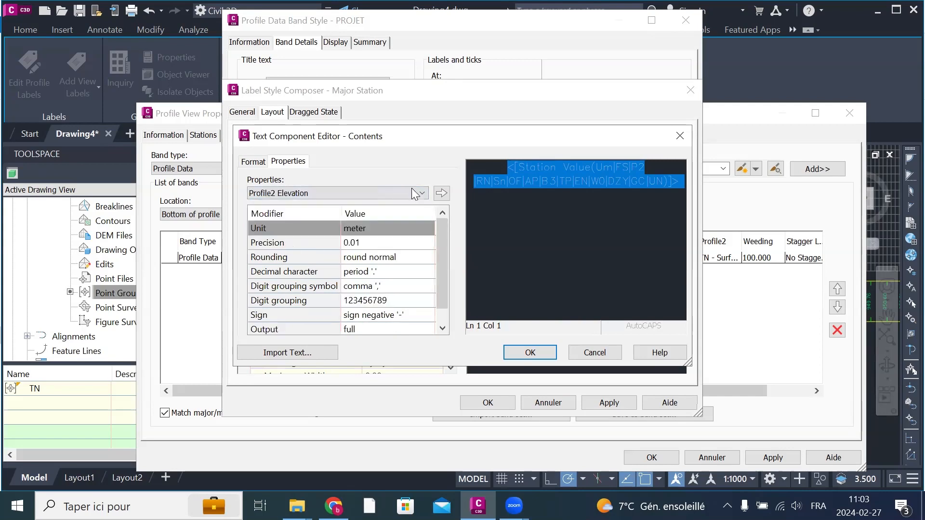
{"action": "left_click", "coordinate": [442, 194]}
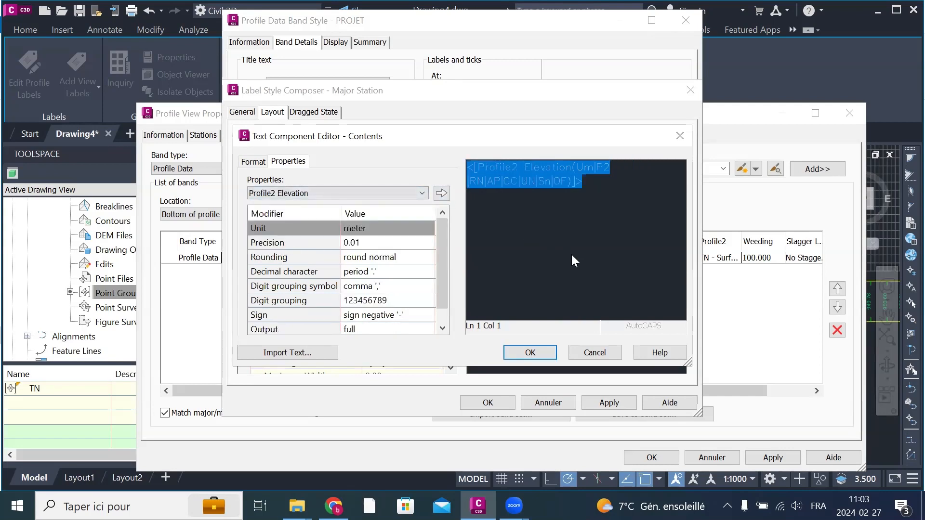
{"action": "left_click", "coordinate": [530, 352]}
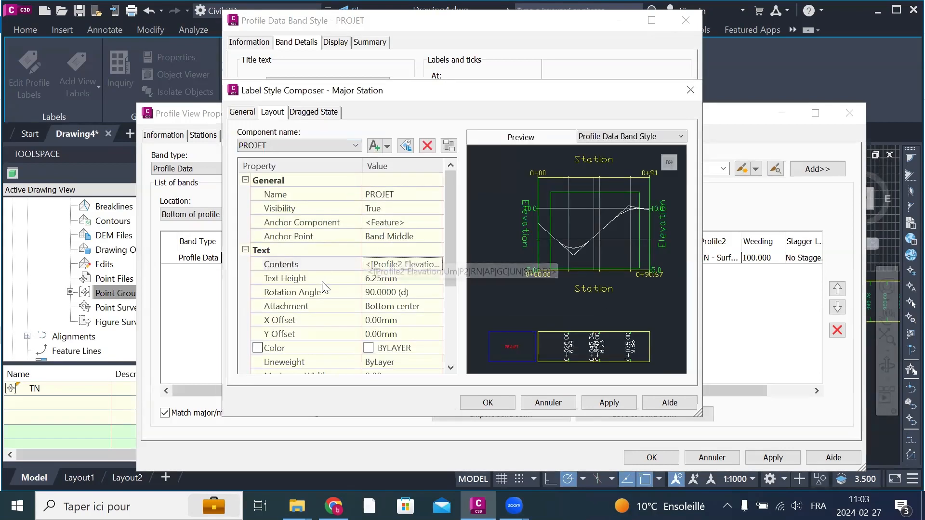
Step: Set the PROJET component's text height to 4 mm and its color to red
{"action": "left_click", "coordinate": [420, 279]}
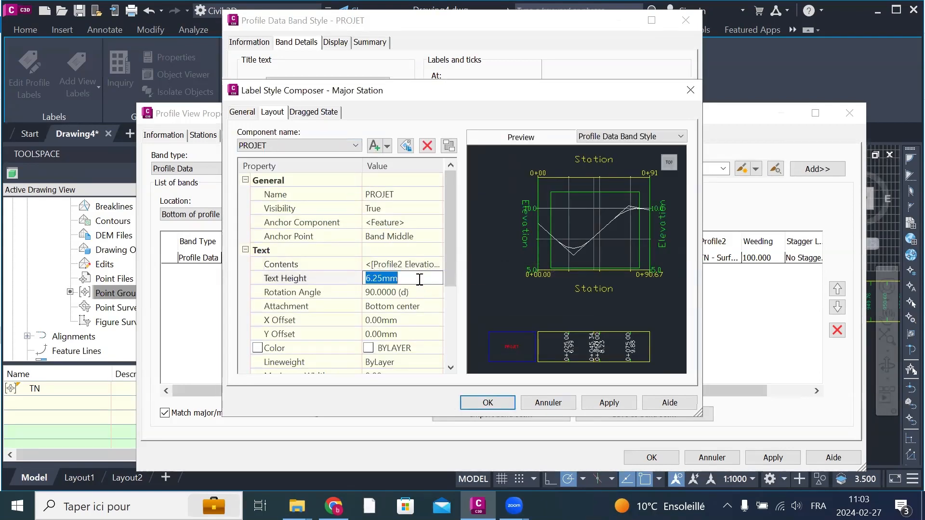
{"action": "type", "text": "4"}
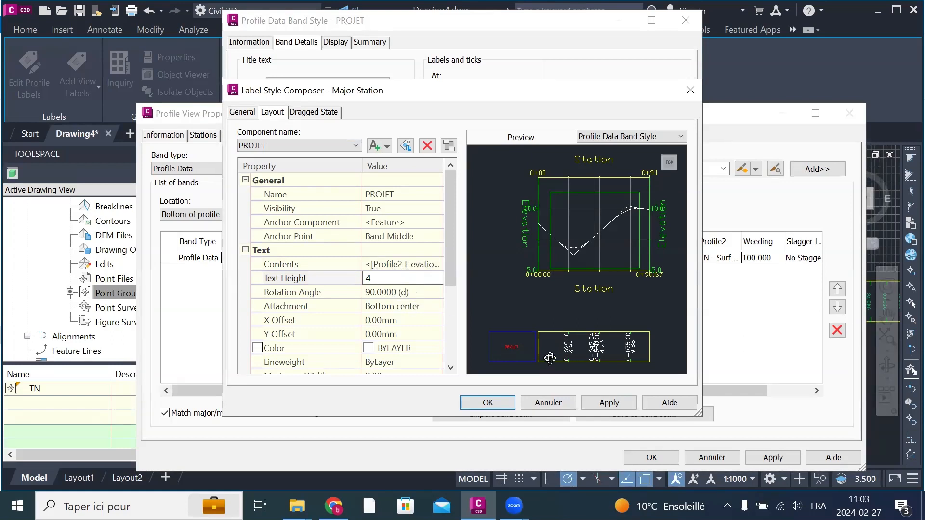
{"action": "left_click", "coordinate": [418, 351]}
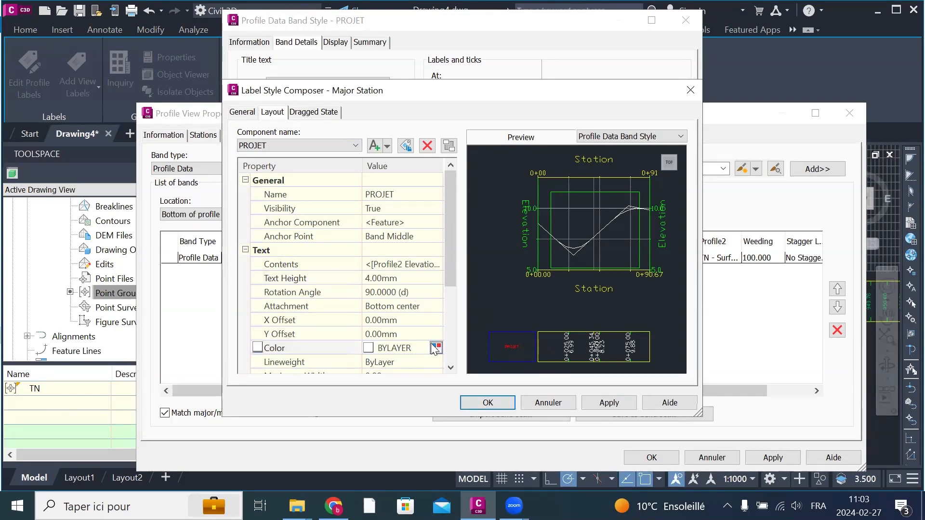
{"action": "left_click", "coordinate": [436, 348]}
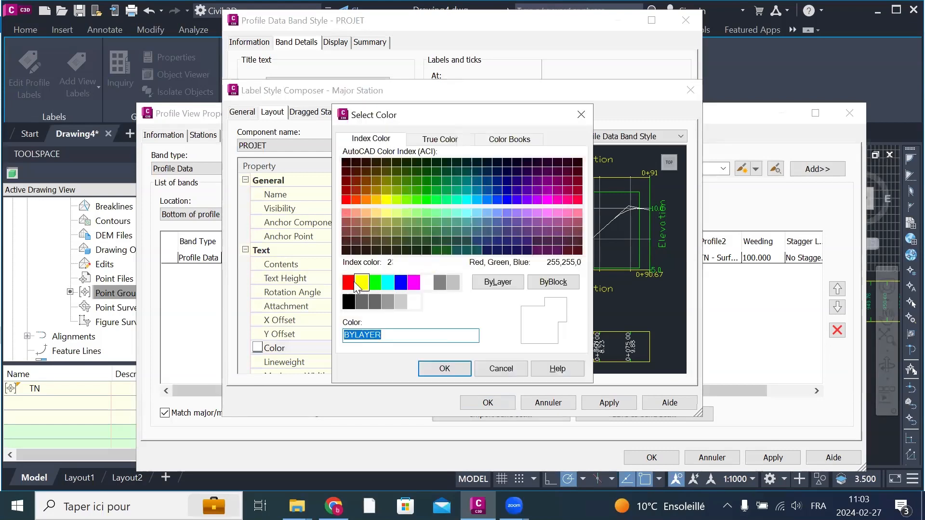
{"action": "left_click", "coordinate": [350, 282]}
{"action": "left_click", "coordinate": [427, 368]}
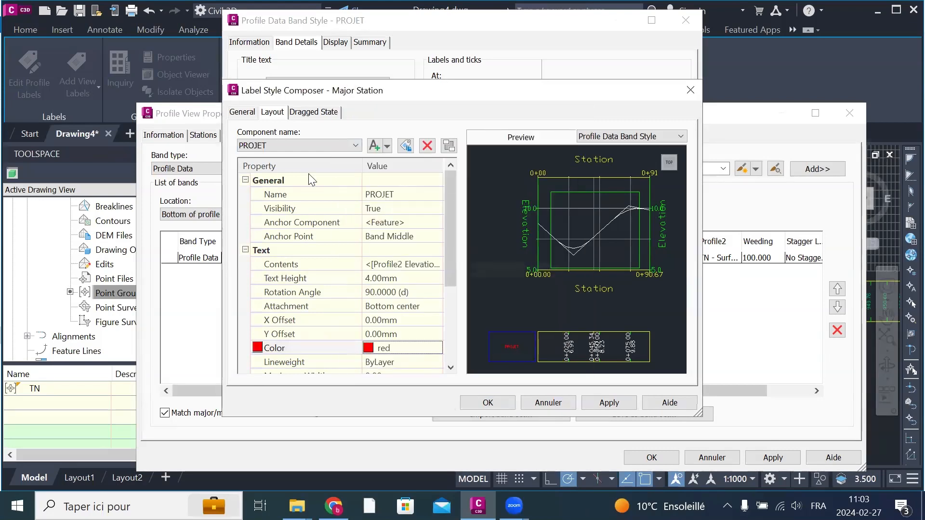
Step: Delete the Profile1 Elevation component from the Major Station label, then apply the label and accept the PROJET band style
{"action": "left_click", "coordinate": [321, 144]}
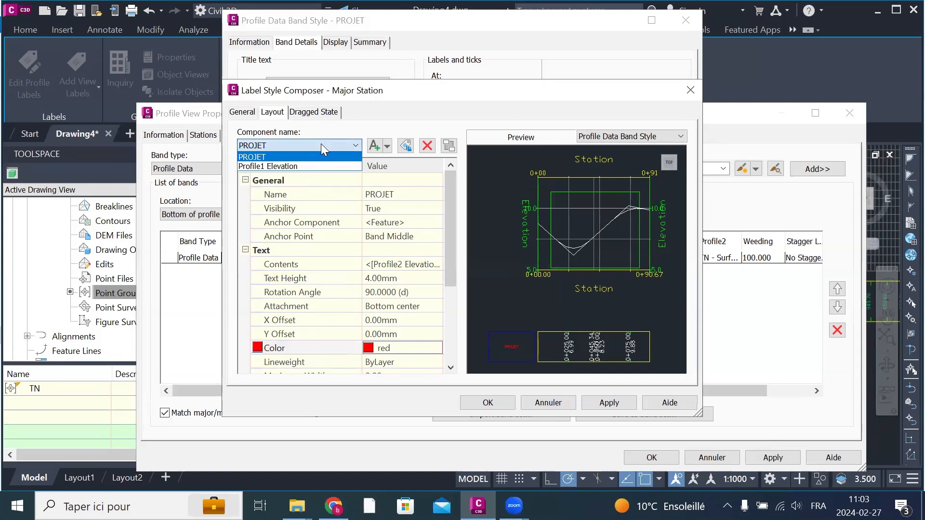
{"action": "left_click", "coordinate": [320, 143]}
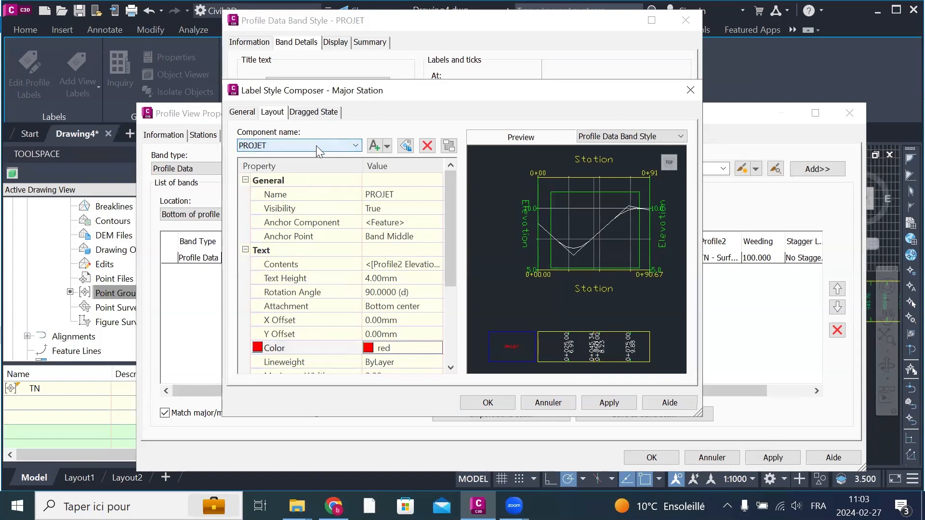
{"action": "left_click", "coordinate": [316, 145]}
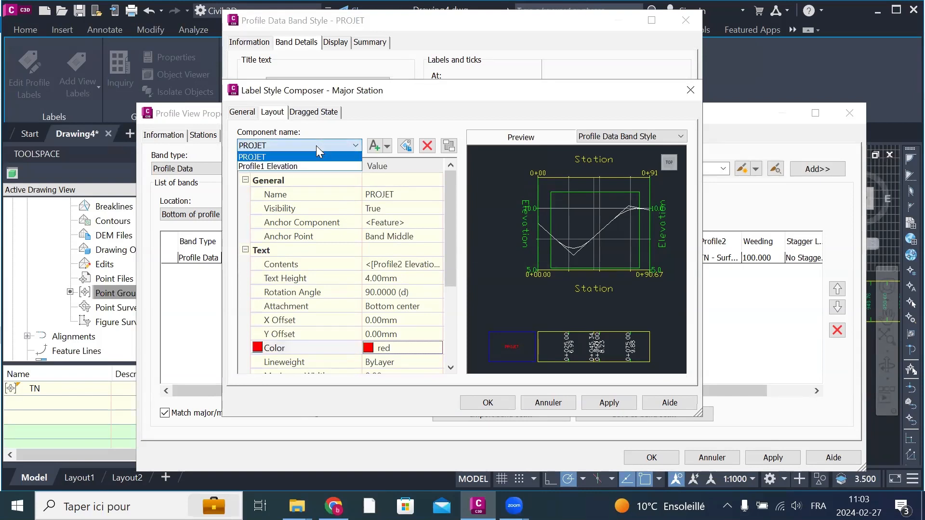
{"action": "left_click", "coordinate": [297, 165]}
{"action": "key", "text": "Up"}
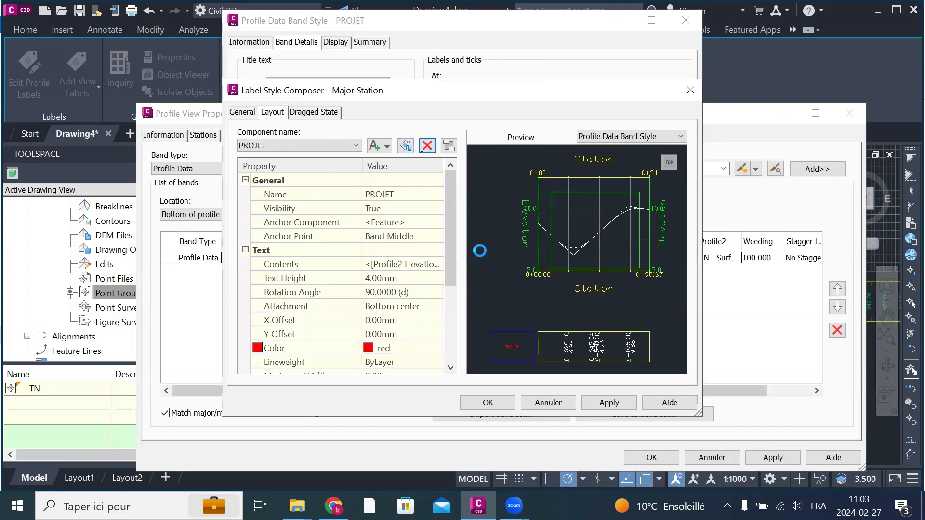
{"action": "left_click", "coordinate": [609, 402]}
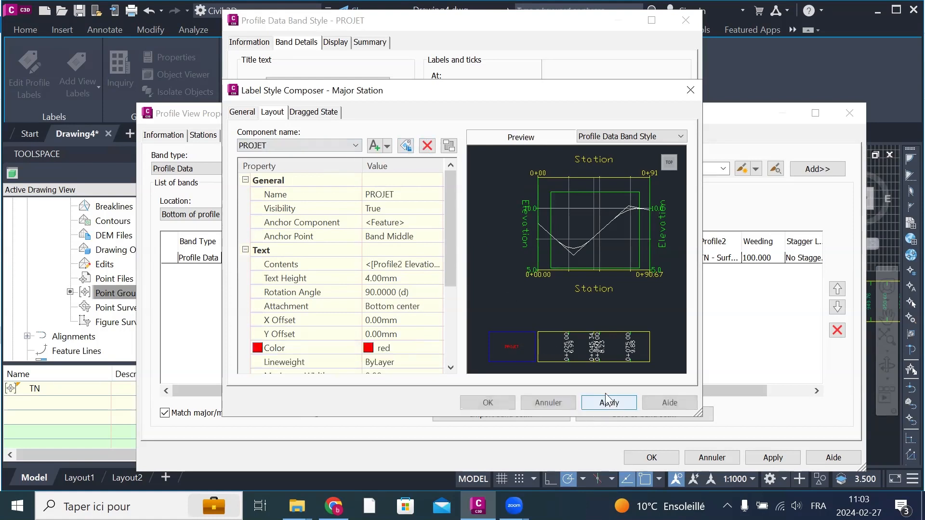
{"action": "left_click", "coordinate": [492, 405]}
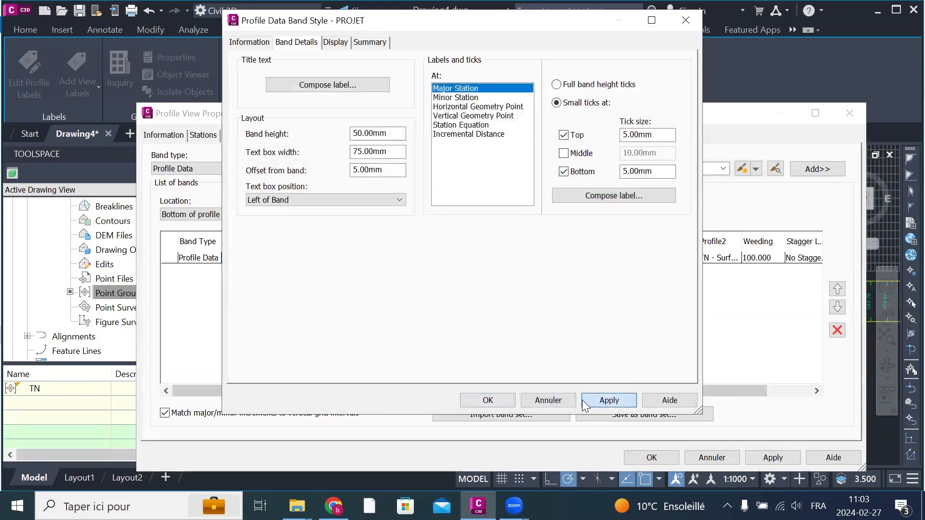
{"action": "left_click", "coordinate": [494, 403]}
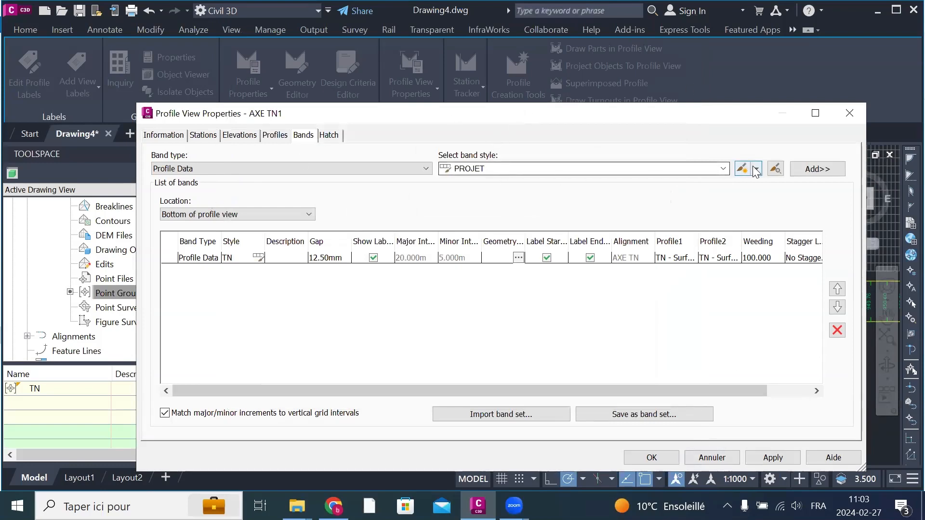
Step: Add the PROJET band below the profile view with the default geometry points and apply it to the drawing
{"action": "left_click", "coordinate": [825, 170]}
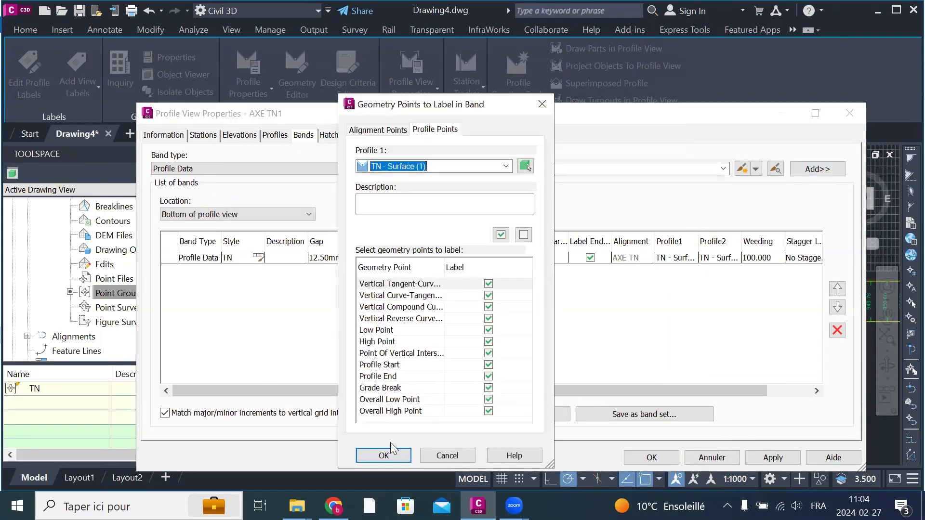
{"action": "left_click", "coordinate": [390, 453]}
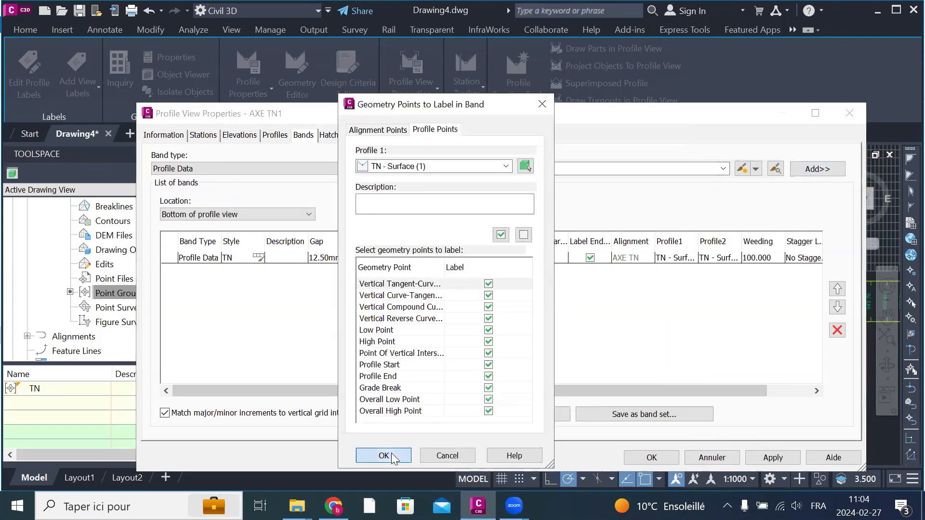
{"action": "left_click", "coordinate": [768, 458]}
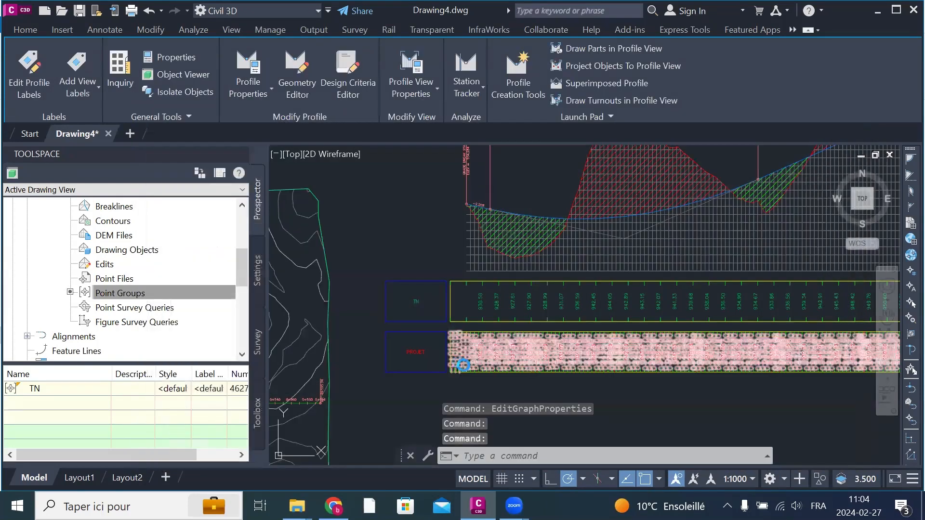
Step: Inspect the PROJET band's labels in the drawing, then reopen the profile view's properties and edit the PROJET band style
{"action": "scroll", "coordinate": [460, 364], "scroll_direction": "up", "scroll_amount": 6}
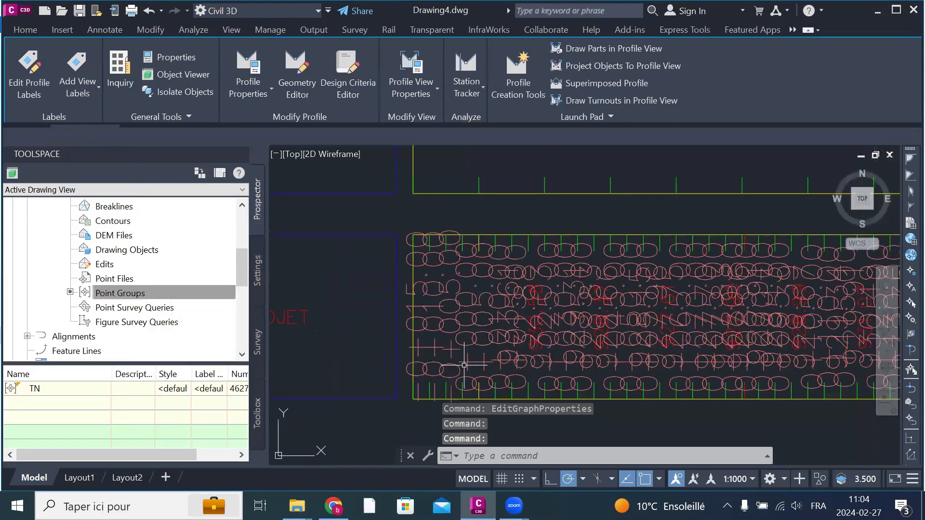
{"action": "scroll", "coordinate": [464, 365], "scroll_direction": "up", "scroll_amount": 2}
{"action": "scroll", "coordinate": [616, 292], "scroll_direction": "up", "scroll_amount": 4}
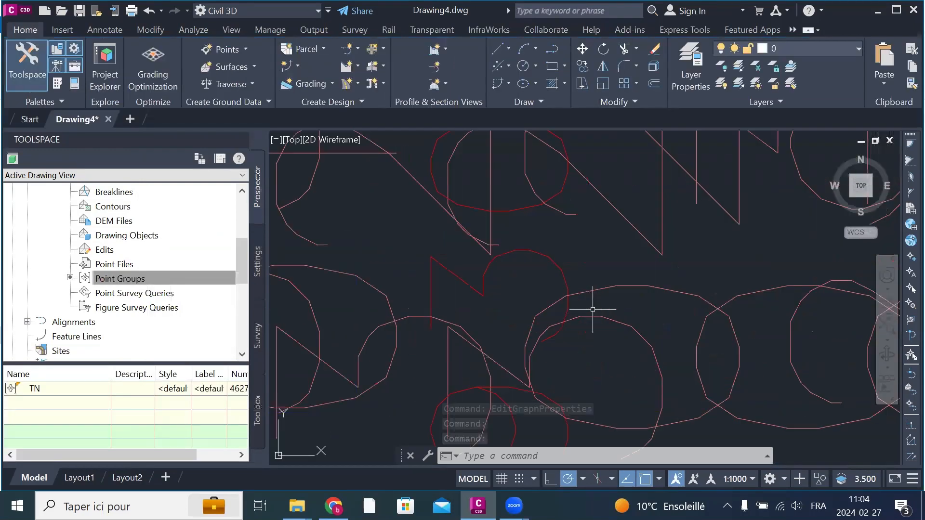
{"action": "scroll", "coordinate": [538, 277], "scroll_direction": "down", "scroll_amount": 5}
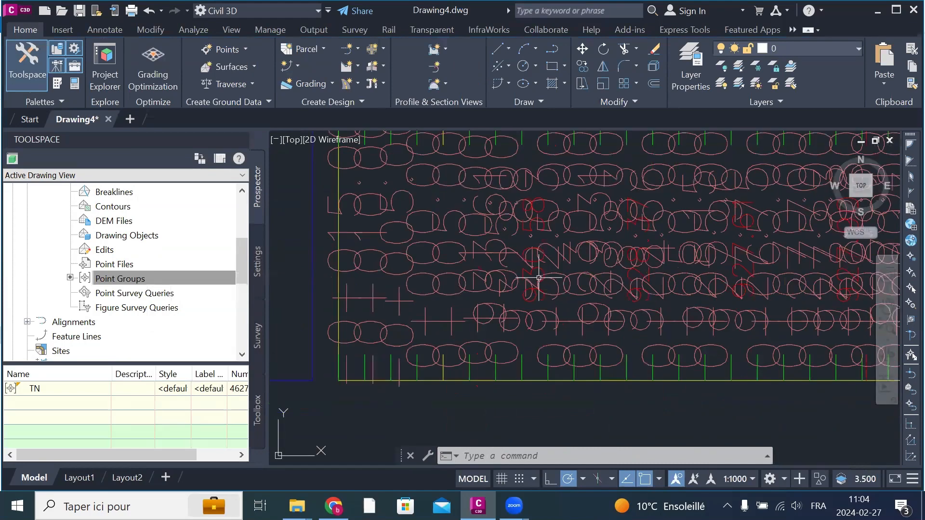
{"action": "scroll", "coordinate": [616, 272], "scroll_direction": "down", "scroll_amount": 5}
{"action": "left_click", "coordinate": [617, 272]}
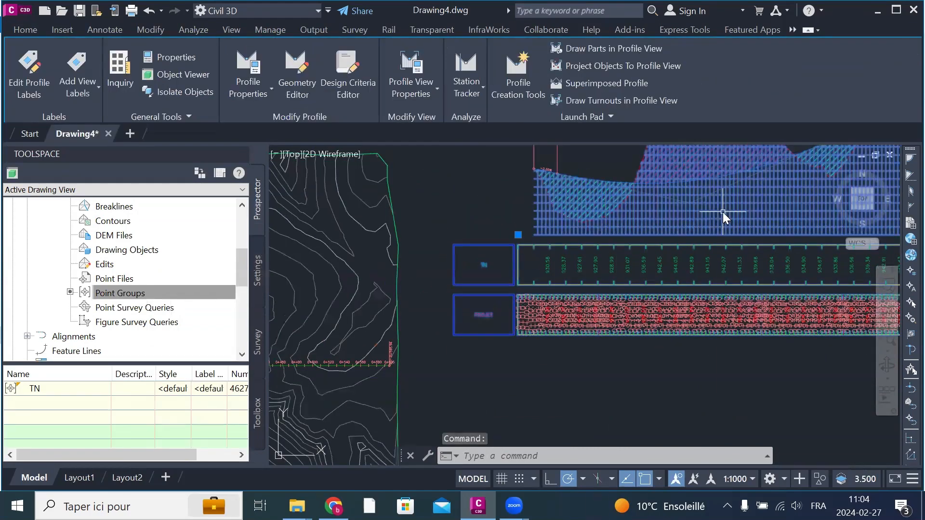
{"action": "right_click", "coordinate": [724, 216]}
{"action": "left_click", "coordinate": [809, 359]}
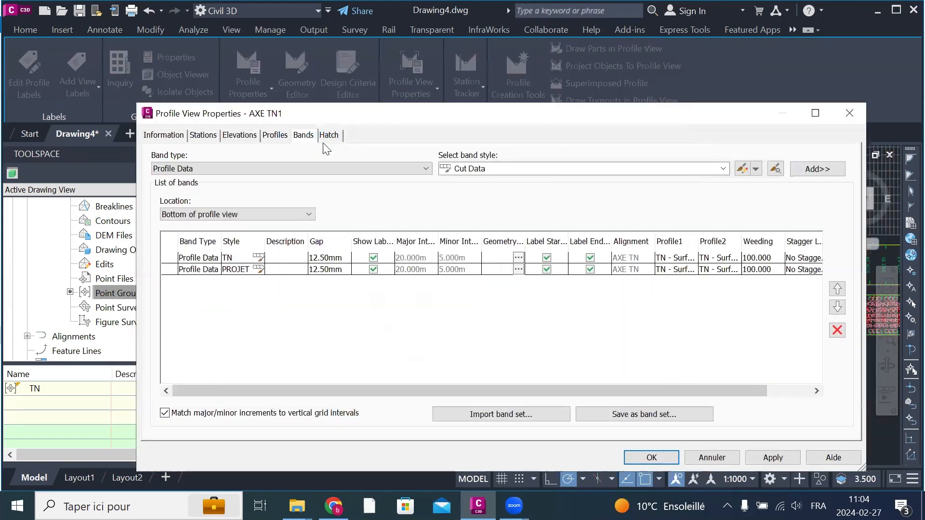
{"action": "left_click", "coordinate": [548, 169]}
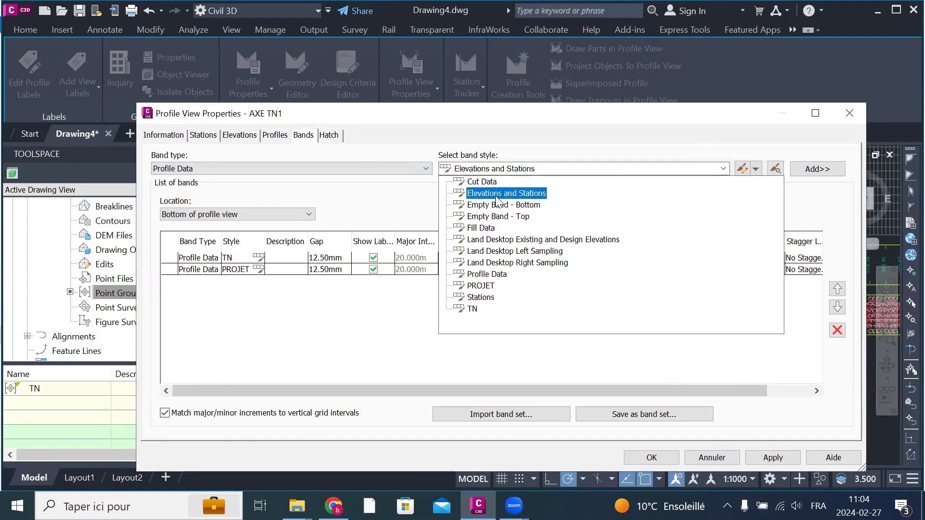
{"action": "left_click", "coordinate": [482, 285]}
{"action": "left_click", "coordinate": [742, 168]}
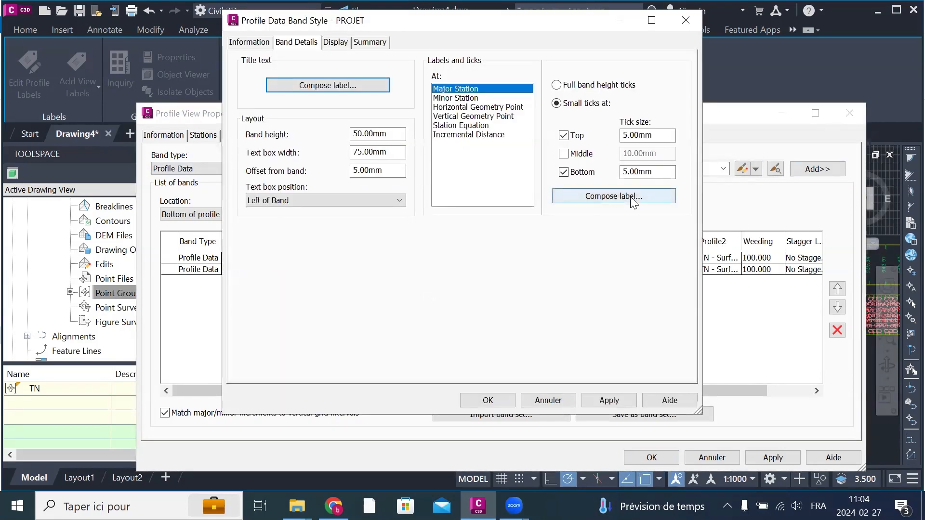
Step: Hide the PROJET band's minor ticks and its ticks at vertical geometry points, horizontal geometry points and station equations
{"action": "left_click", "coordinate": [333, 44]}
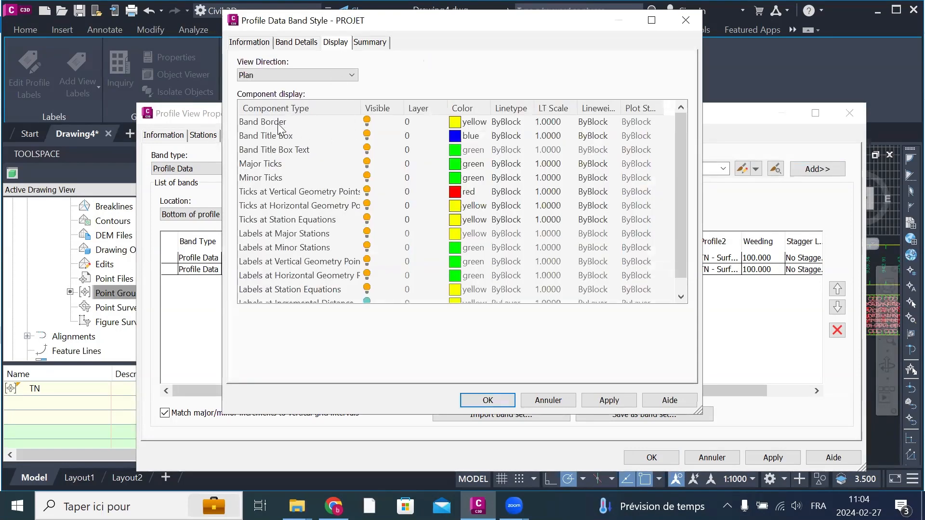
{"action": "left_click", "coordinate": [367, 177]}
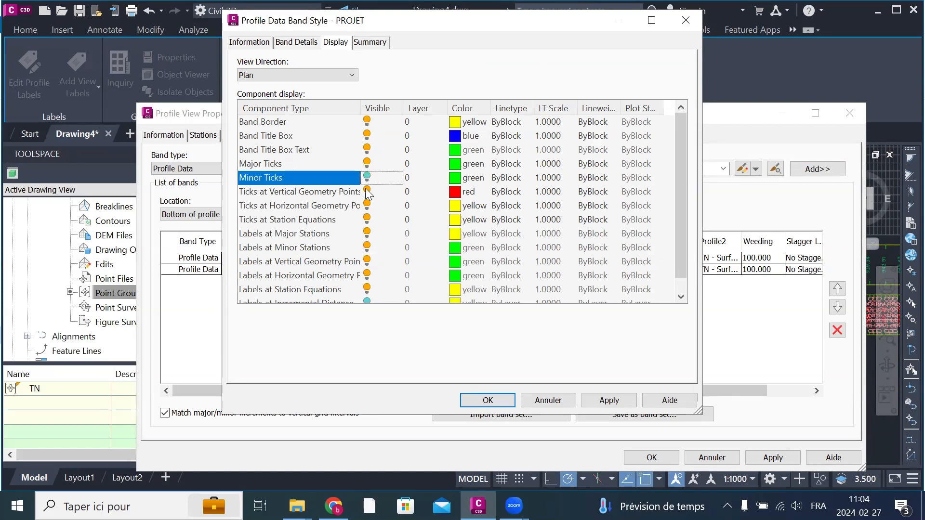
{"action": "left_click", "coordinate": [367, 191]}
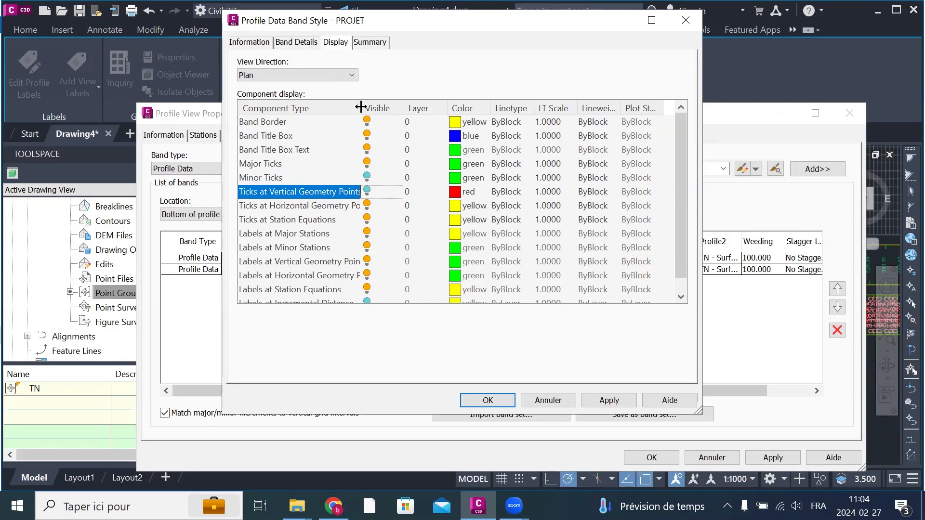
{"action": "left_click_drag", "start_coordinate": [360, 107], "coordinate": [434, 117]}
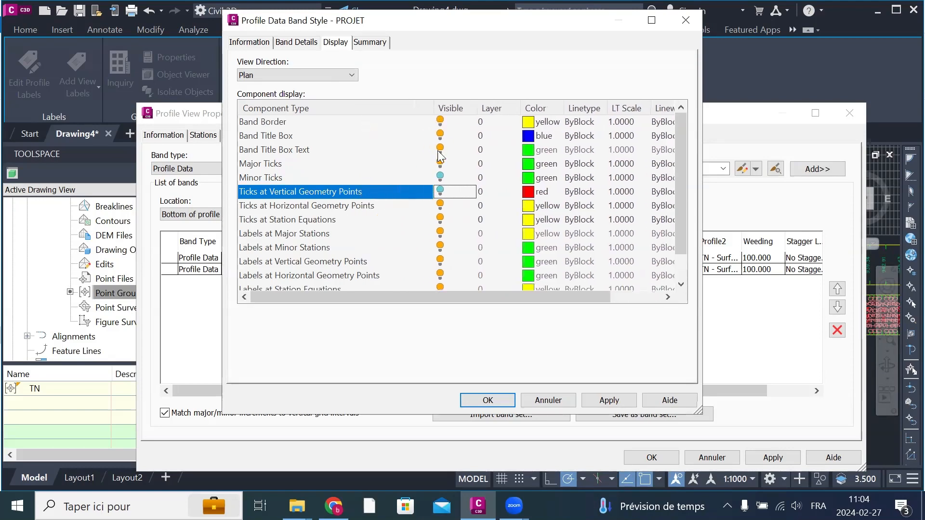
{"action": "left_click", "coordinate": [440, 207]}
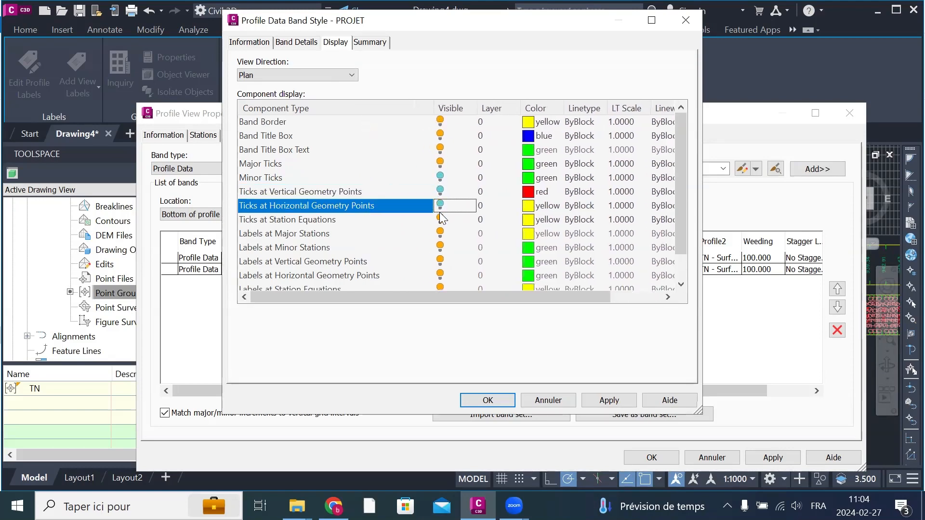
{"action": "left_click", "coordinate": [440, 220]}
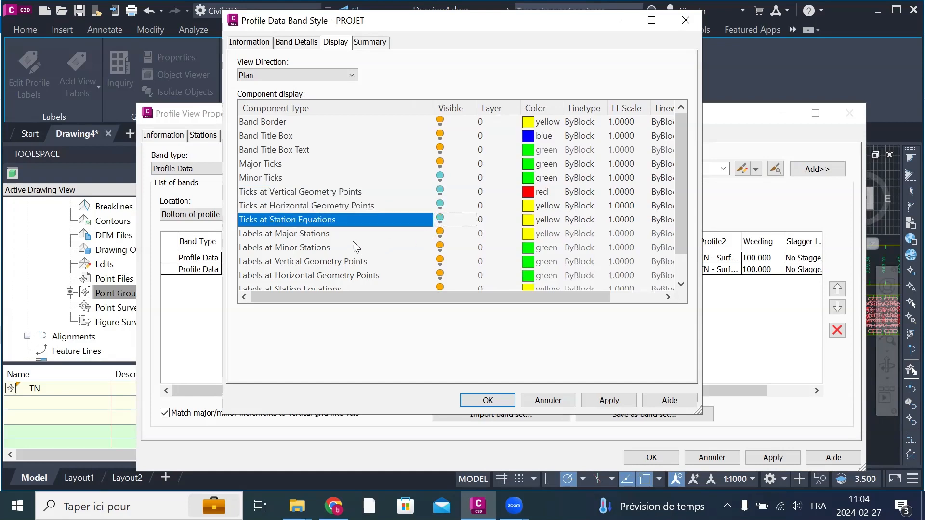
Step: Hide the PROJET band's labels at minor stations, vertical geometry points, horizontal geometry points and station equations
{"action": "left_click", "coordinate": [440, 247]}
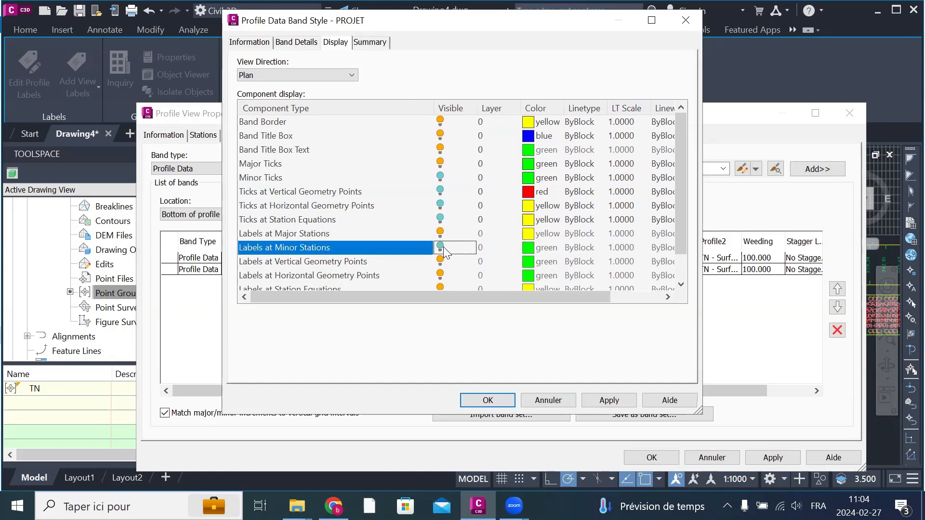
{"action": "left_click", "coordinate": [440, 261]}
{"action": "left_click", "coordinate": [440, 276]}
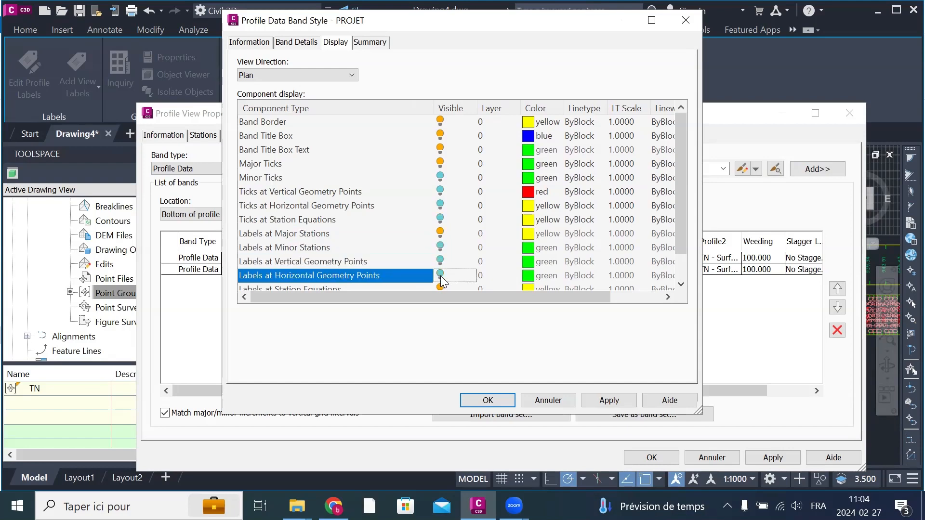
{"action": "scroll", "coordinate": [450, 261], "scroll_direction": "down", "scroll_amount": 1}
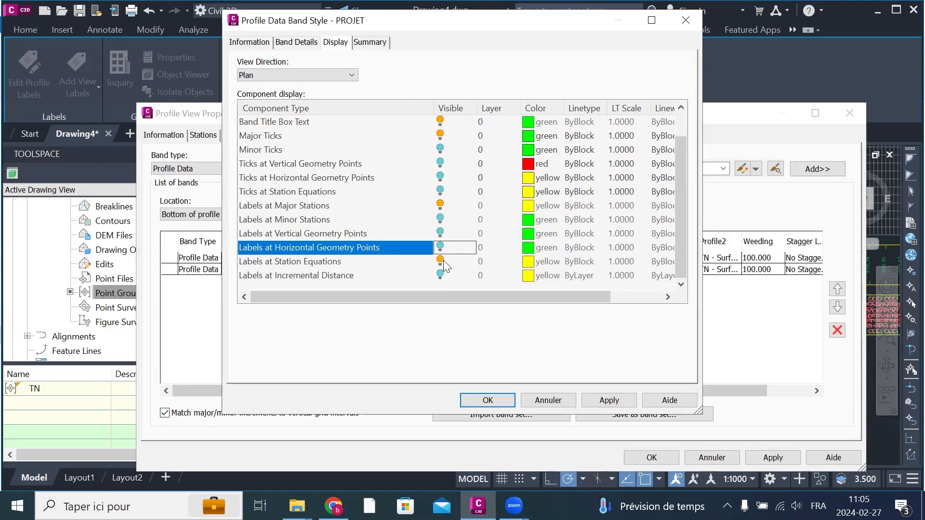
{"action": "left_click", "coordinate": [441, 261]}
{"action": "scroll", "coordinate": [484, 234], "scroll_direction": "up", "scroll_amount": 1}
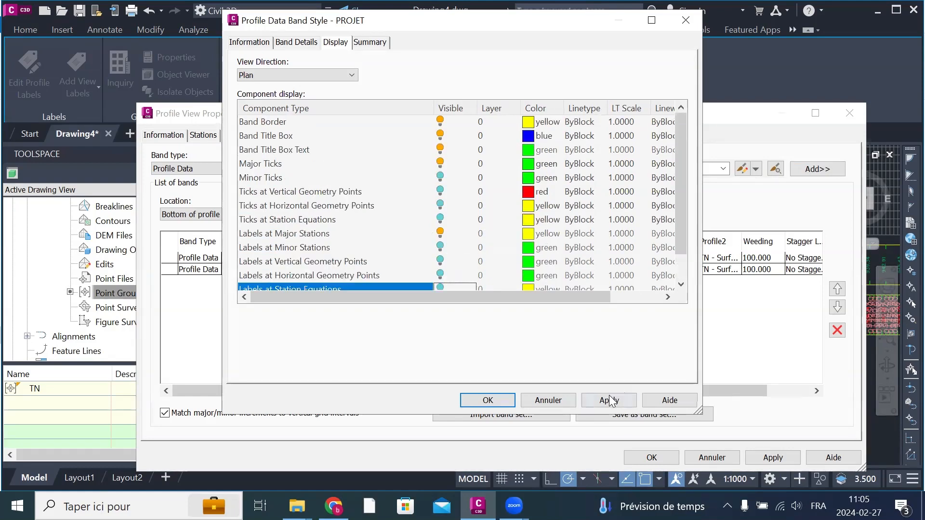
Step: Save the PROJET band style's display changes and apply them to the profile view
{"action": "left_click", "coordinate": [489, 399]}
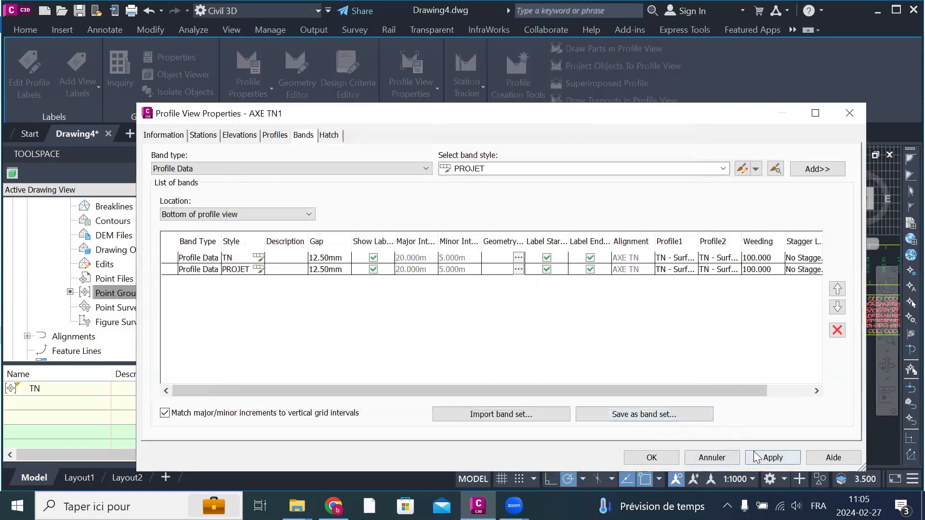
{"action": "left_click", "coordinate": [771, 458]}
{"action": "left_click", "coordinate": [652, 457]}
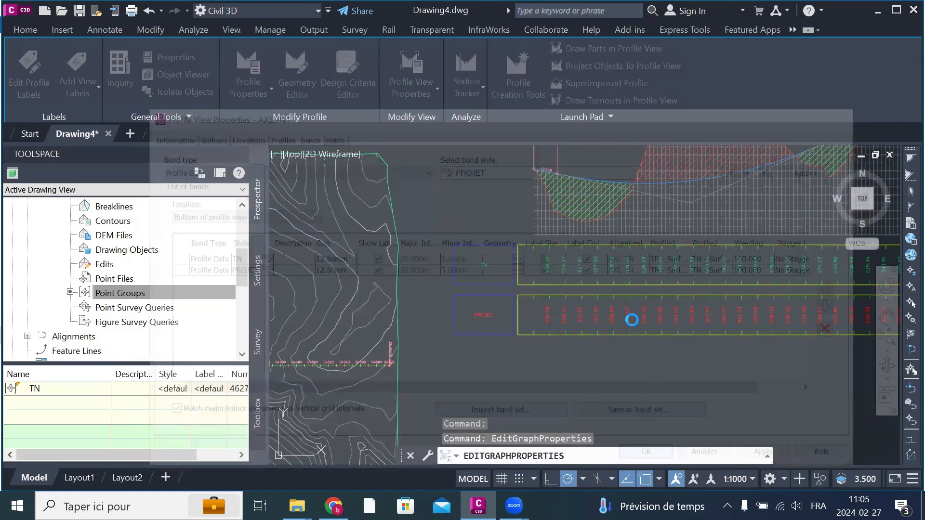
Step: Compare the elevation labels in the TN and PROJET bands below the profile view
{"action": "scroll", "coordinate": [630, 319], "scroll_direction": "up", "scroll_amount": 6}
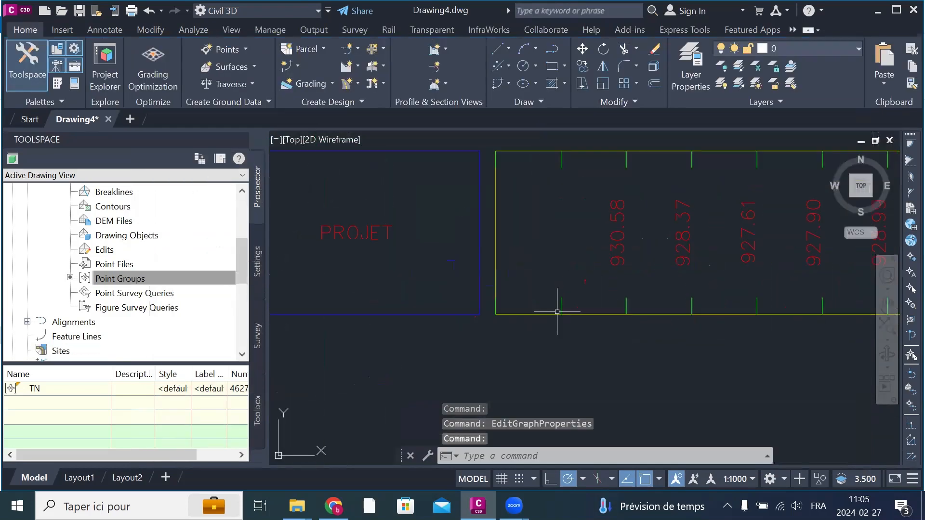
{"action": "scroll", "coordinate": [553, 310], "scroll_direction": "down", "scroll_amount": 4}
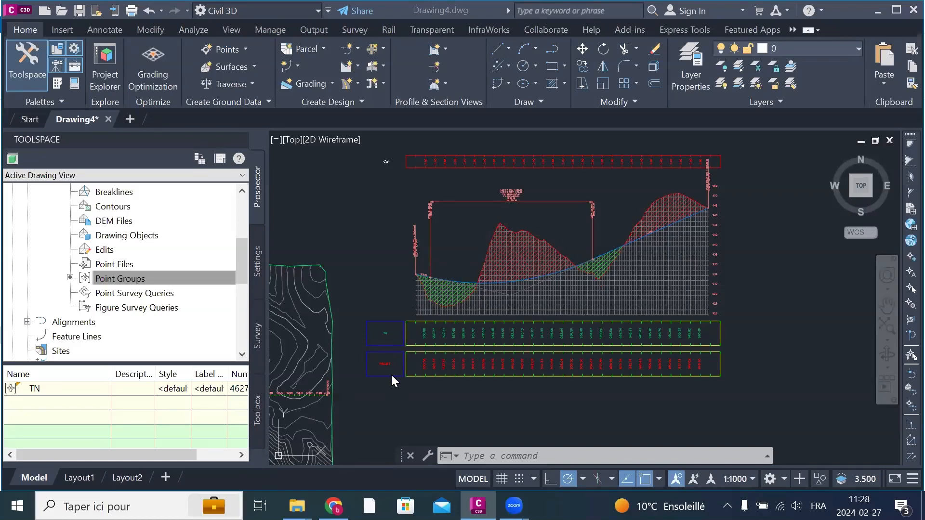
{"action": "scroll", "coordinate": [373, 360], "scroll_direction": "up", "scroll_amount": 8}
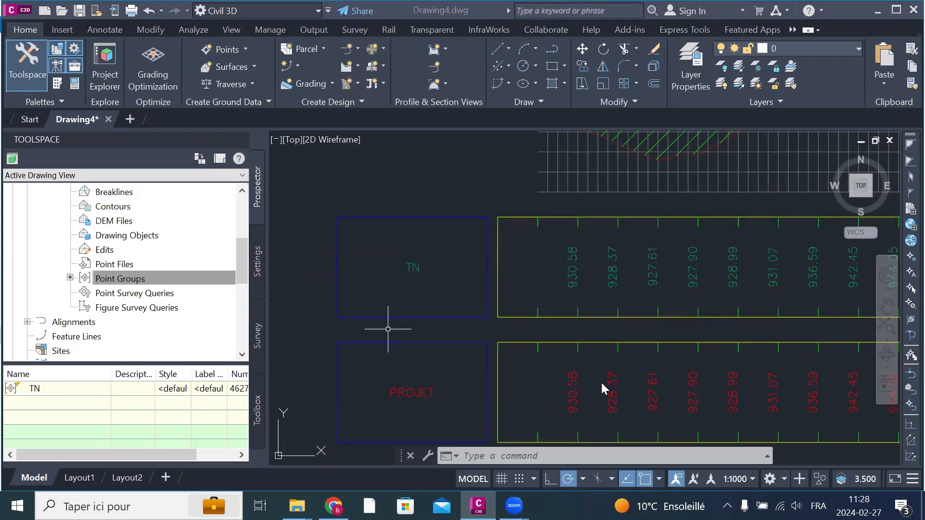
{"action": "scroll", "coordinate": [602, 384], "scroll_direction": "up", "scroll_amount": 2}
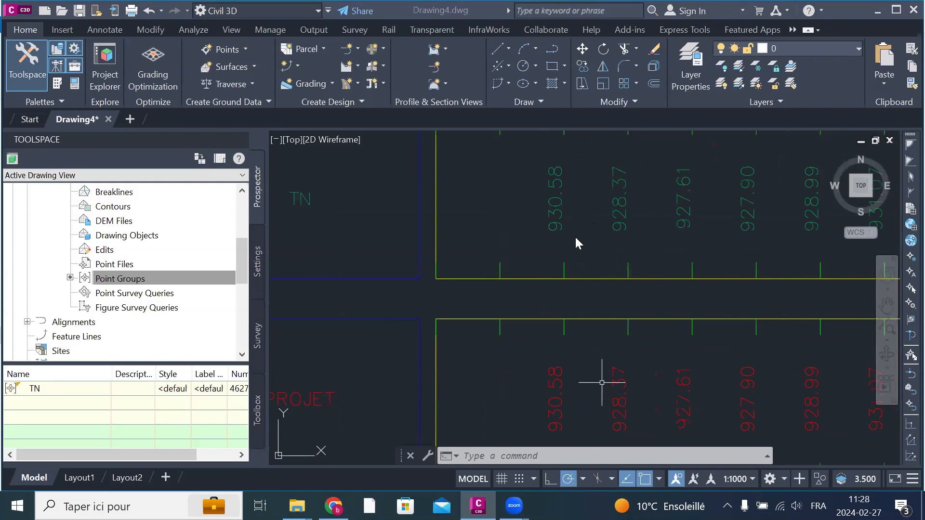
{"action": "scroll", "coordinate": [565, 184], "scroll_direction": "down", "scroll_amount": 2}
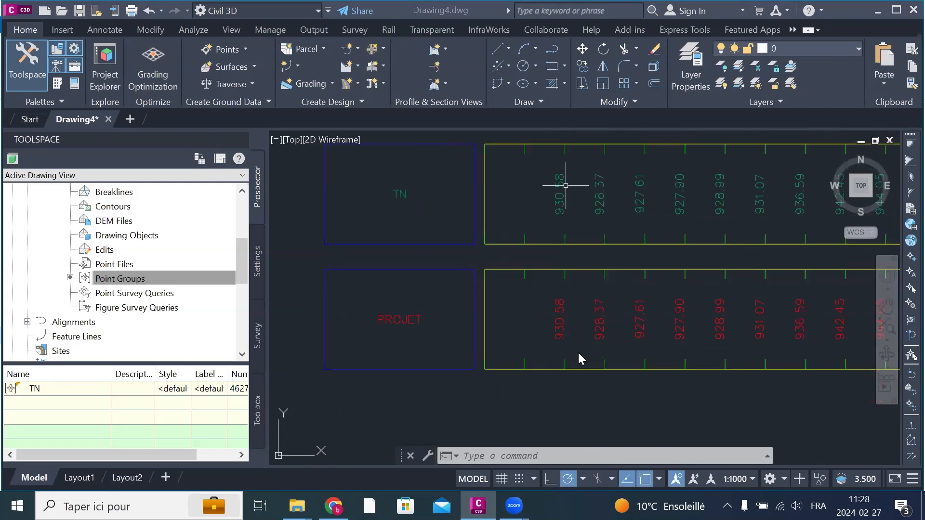
{"action": "scroll", "coordinate": [578, 353], "scroll_direction": "up", "scroll_amount": 2}
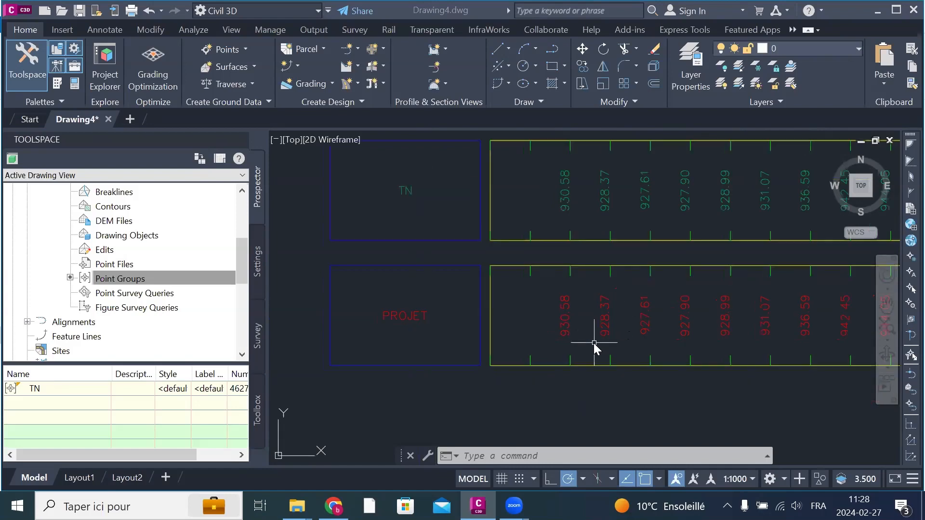
{"action": "scroll", "coordinate": [595, 299], "scroll_direction": "down", "scroll_amount": 2}
{"action": "scroll", "coordinate": [620, 245], "scroll_direction": "up", "scroll_amount": 2}
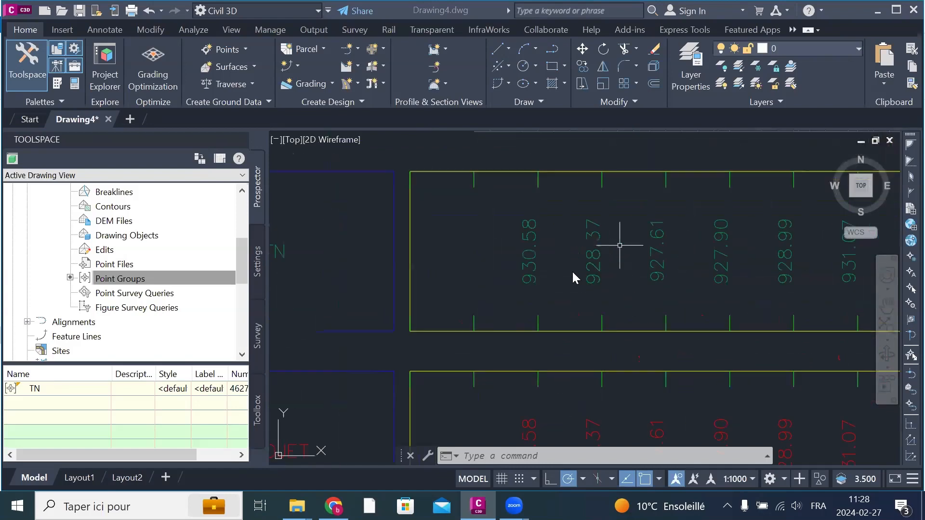
{"action": "scroll", "coordinate": [557, 294], "scroll_direction": "down", "scroll_amount": 2}
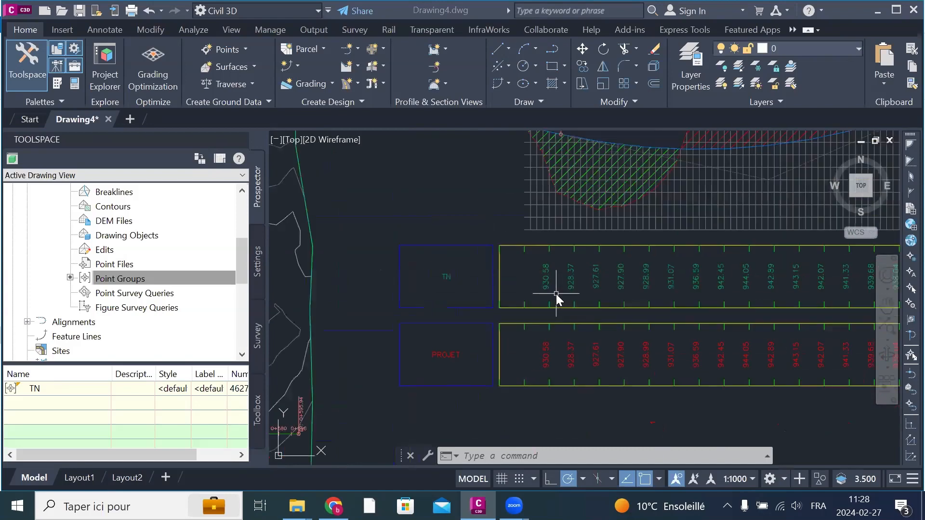
Step: Set the PROJET band's Profile1 and Profile2 to AXE PROJET in the profile view's properties and apply the change
{"action": "left_click", "coordinate": [723, 207]}
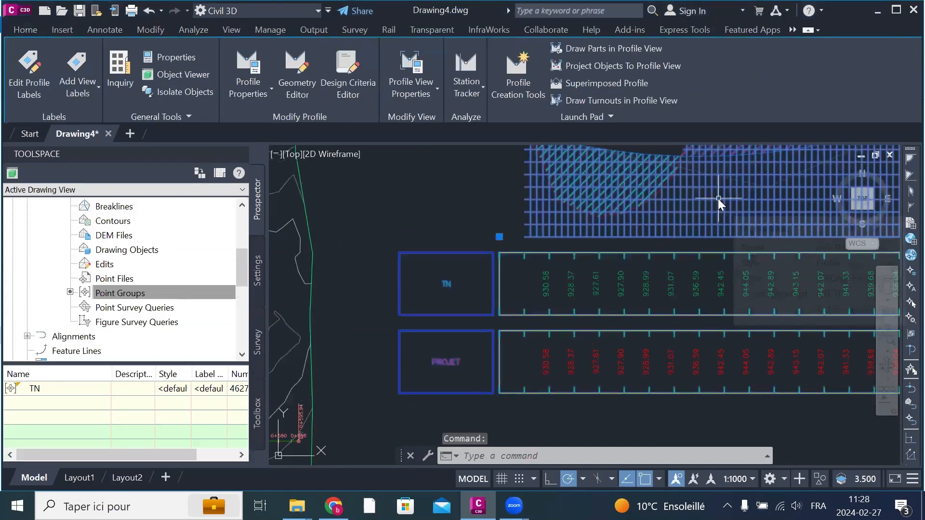
{"action": "right_click", "coordinate": [718, 198]}
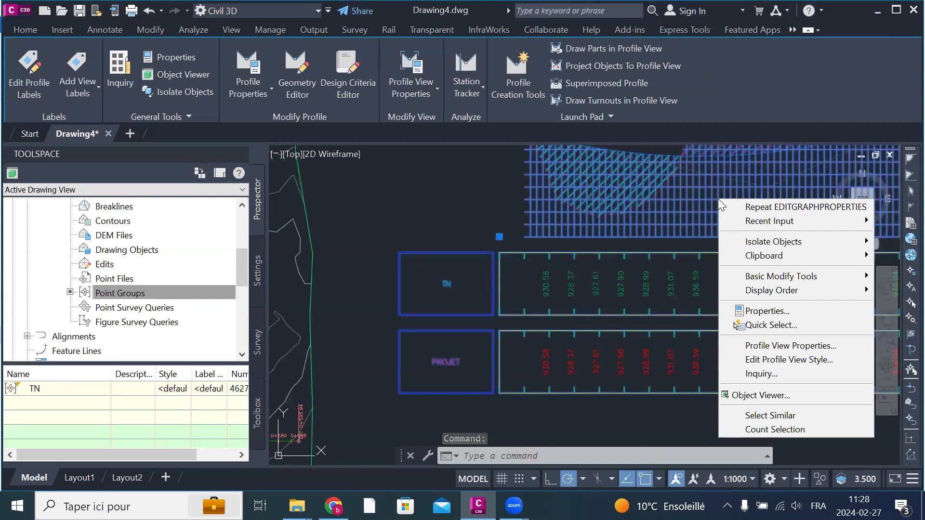
{"action": "left_click", "coordinate": [808, 346]}
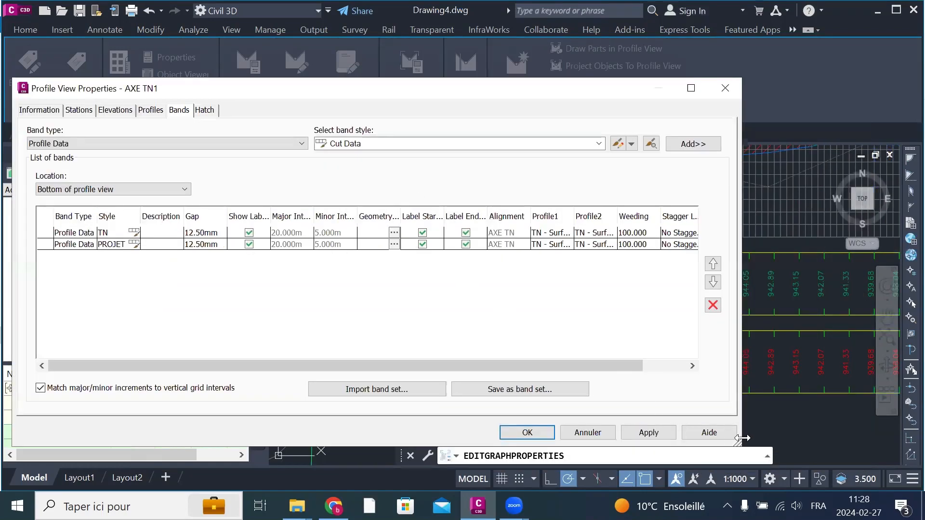
{"action": "left_click_drag", "start_coordinate": [742, 437], "coordinate": [835, 438]}
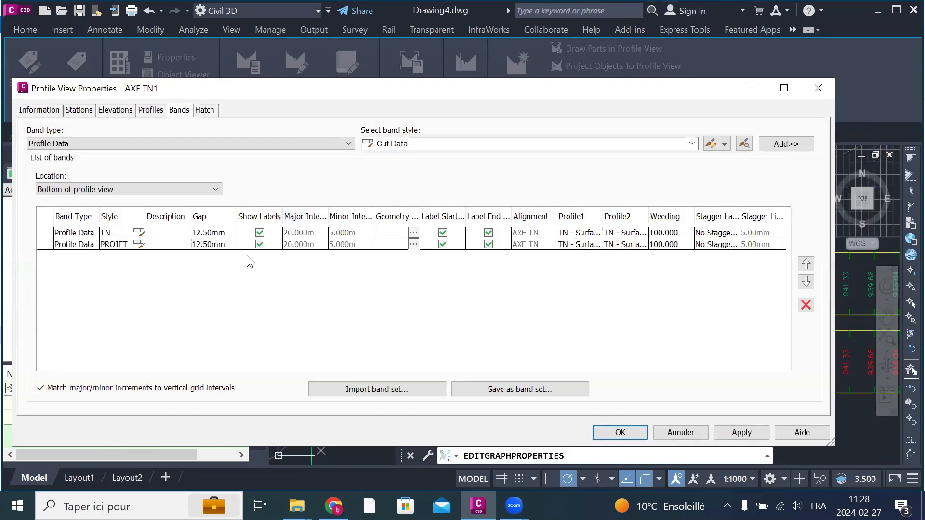
{"action": "left_click", "coordinate": [592, 247]}
{"action": "left_click", "coordinate": [592, 246]}
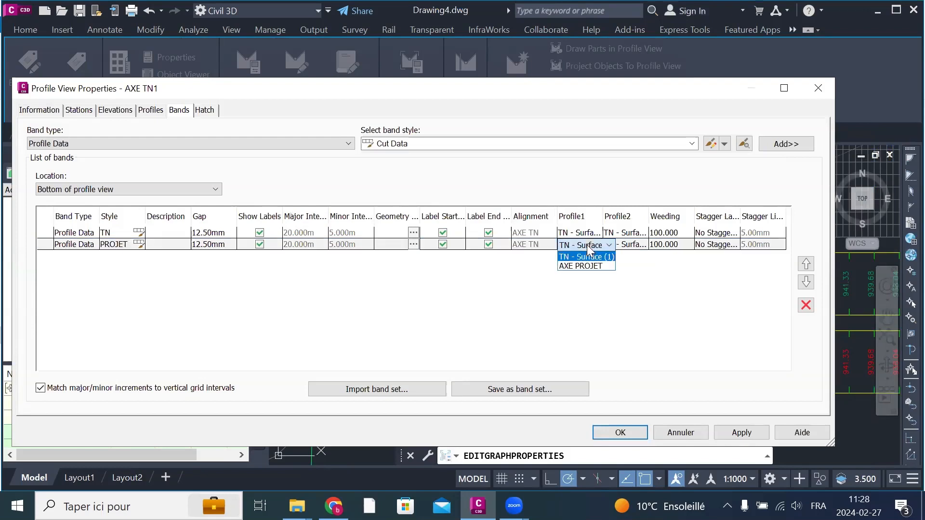
{"action": "left_click", "coordinate": [585, 266]}
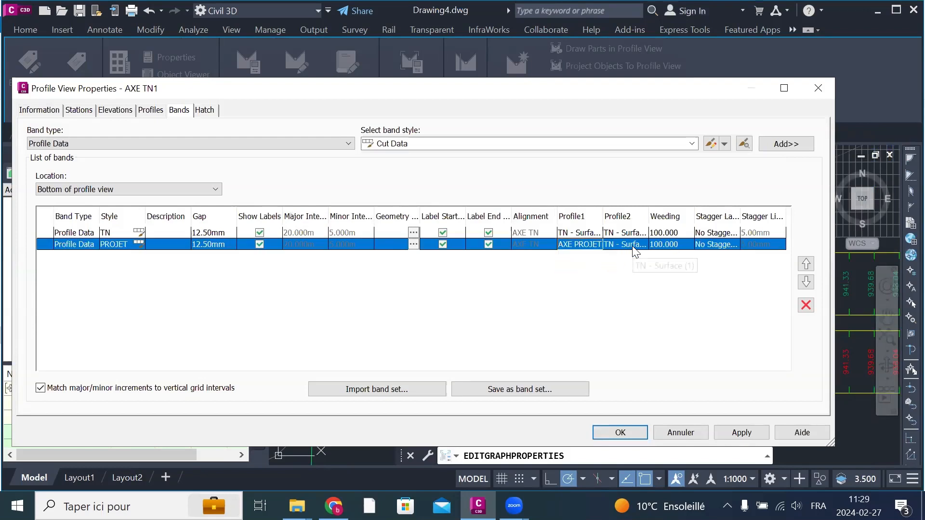
{"action": "left_click", "coordinate": [632, 246]}
{"action": "left_click", "coordinate": [634, 266]}
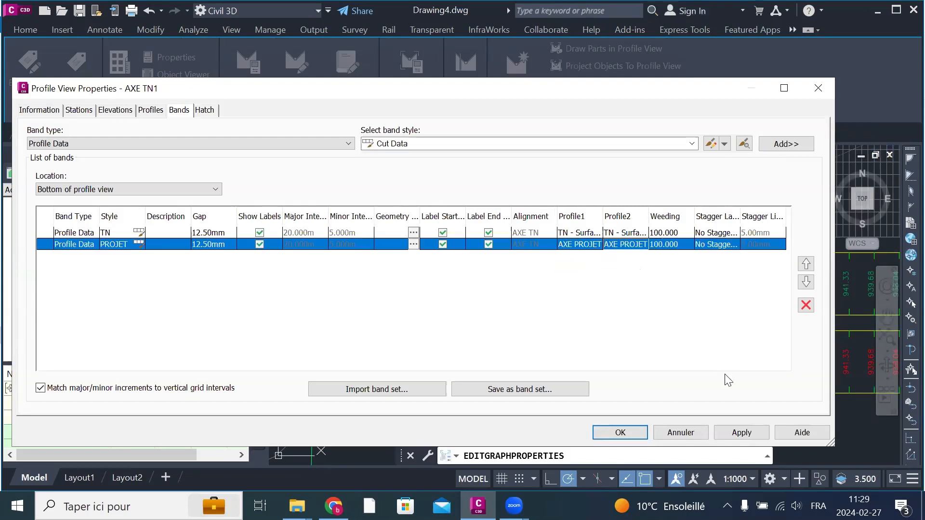
{"action": "left_click", "coordinate": [735, 431]}
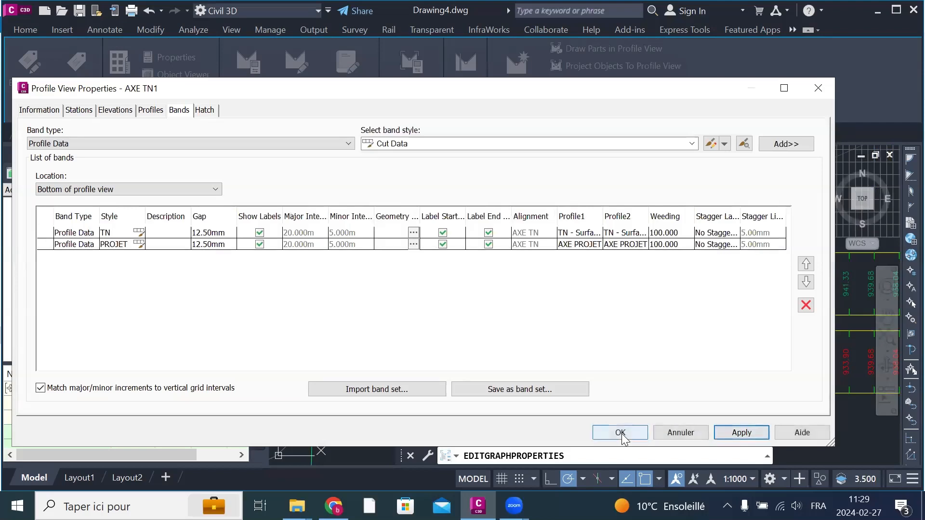
{"action": "left_click", "coordinate": [621, 432]}
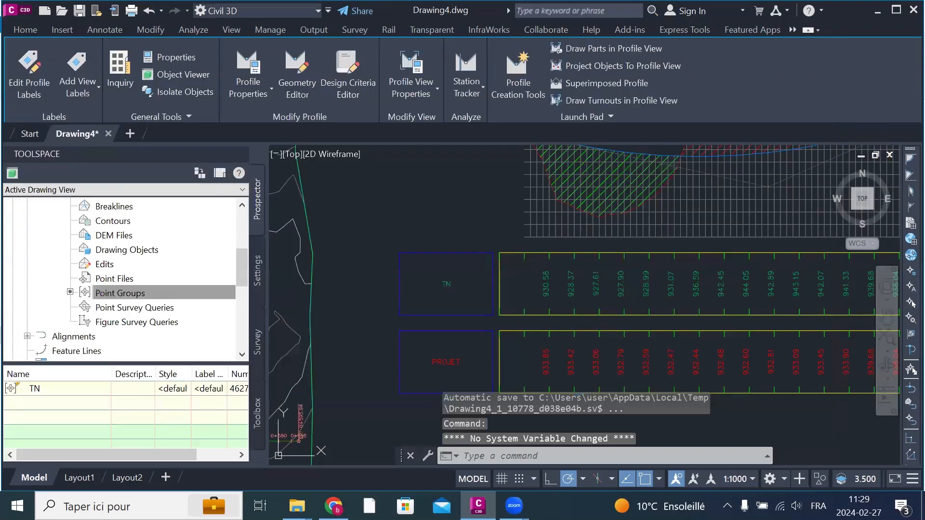
{"action": "key", "text": "Escape"}
Step: Check the PROJET band's updated elevations against the TN band's elevations at the same stations
{"action": "scroll", "coordinate": [500, 346], "scroll_direction": "up", "scroll_amount": 4}
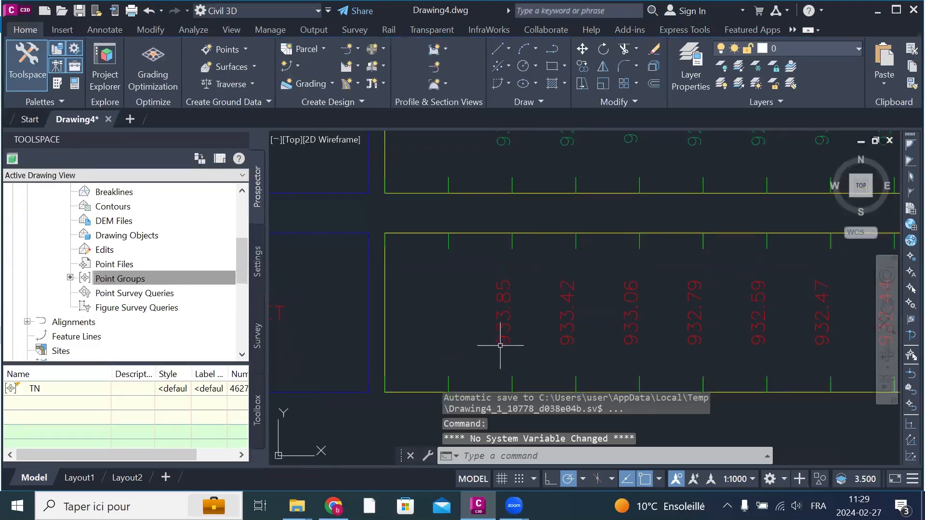
{"action": "scroll", "coordinate": [510, 326], "scroll_direction": "down", "scroll_amount": 2}
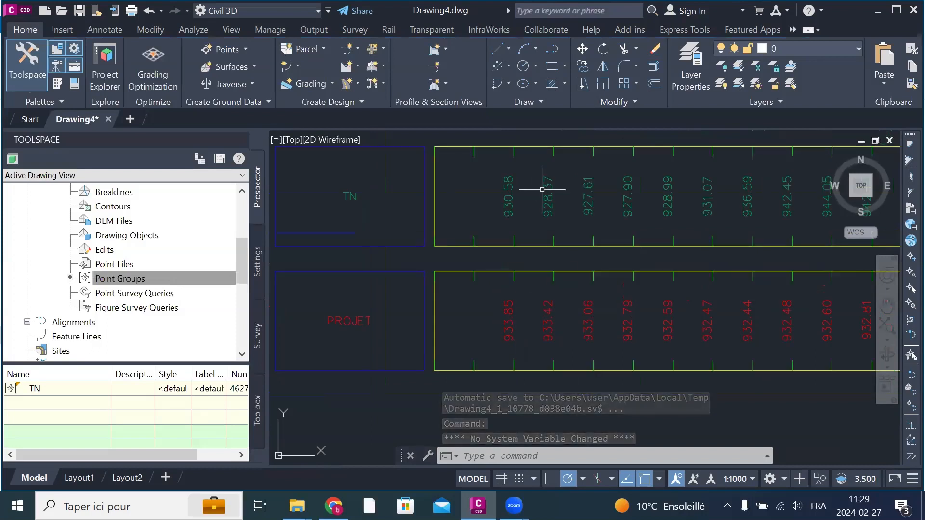
{"action": "scroll", "coordinate": [518, 194], "scroll_direction": "up", "scroll_amount": 2}
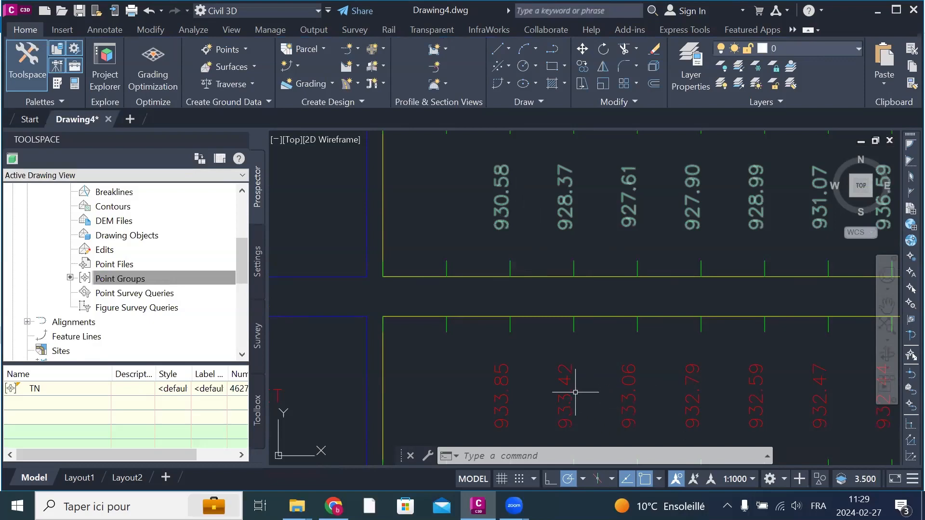
{"action": "scroll", "coordinate": [566, 275], "scroll_direction": "down", "scroll_amount": 5}
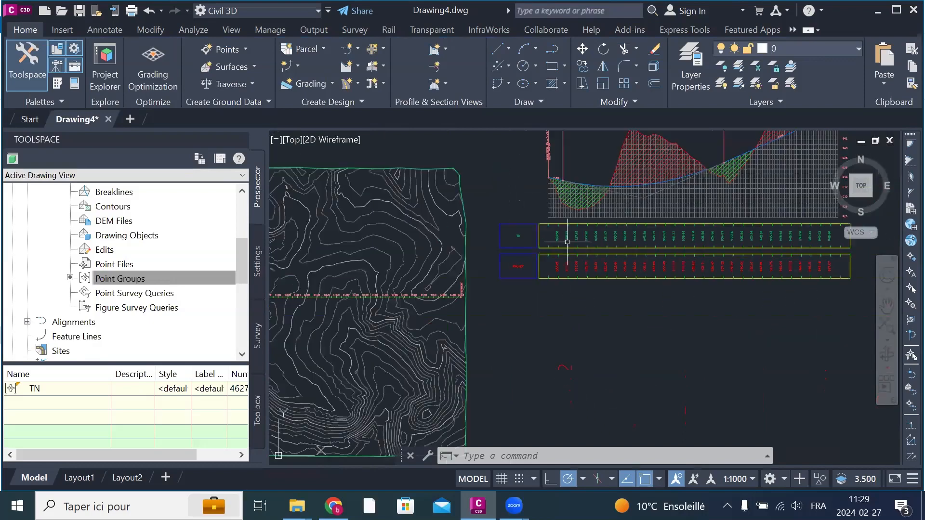
{"action": "scroll", "coordinate": [641, 193], "scroll_direction": "up", "scroll_amount": 2}
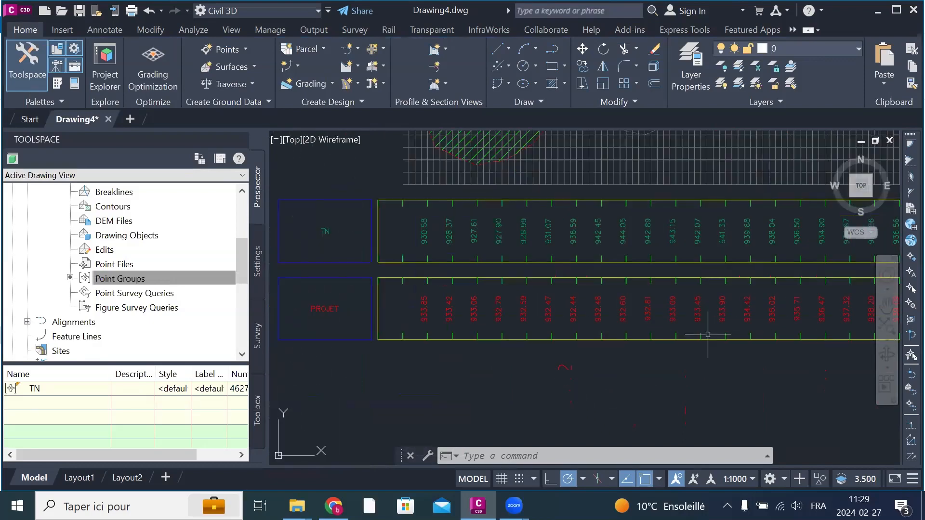
{"action": "scroll", "coordinate": [643, 332], "scroll_direction": "down", "scroll_amount": 2}
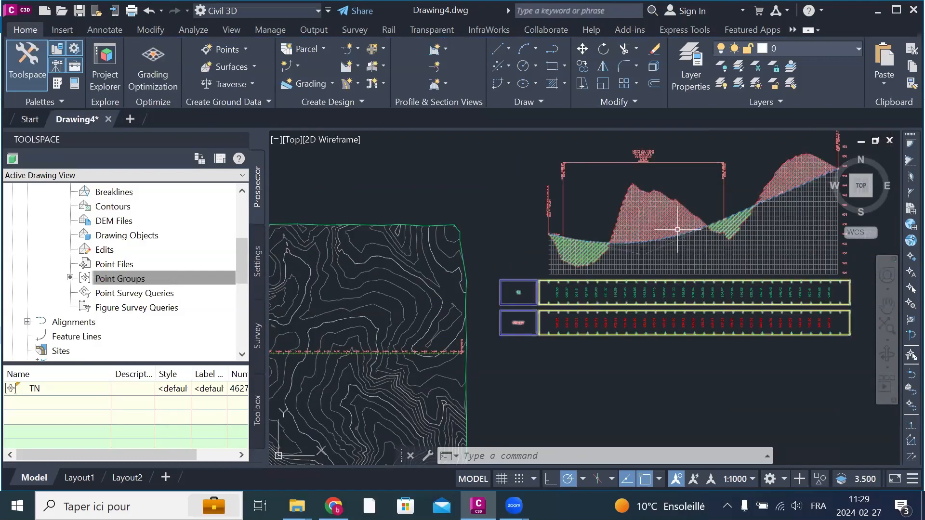
Step: Reopen the profile view's band properties, choose Vertical Geometry as the band type and review its available styles
{"action": "left_click", "coordinate": [791, 251]}
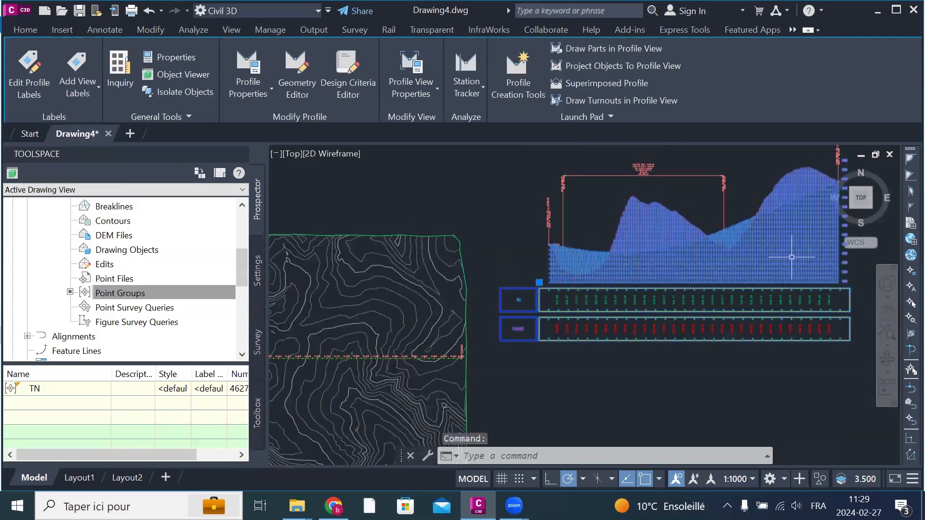
{"action": "right_click", "coordinate": [764, 255]}
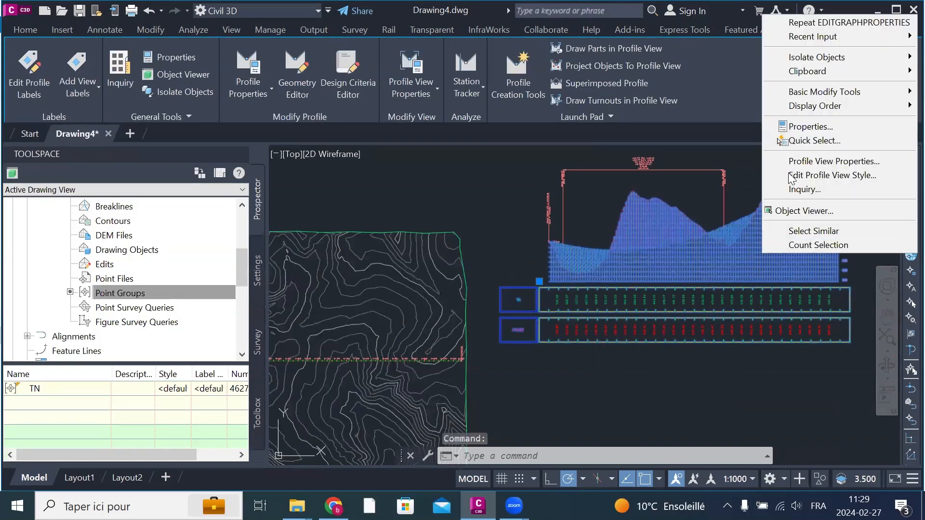
{"action": "left_click", "coordinate": [836, 161]}
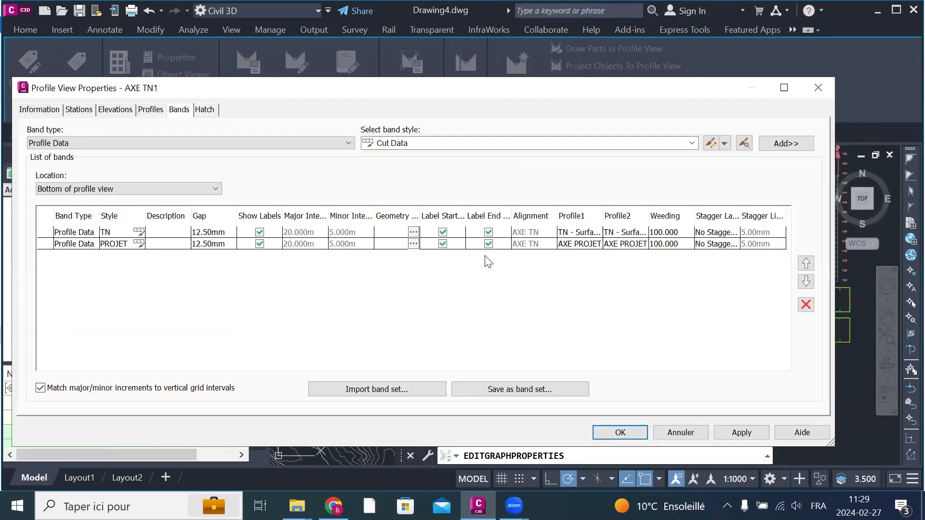
{"action": "left_click", "coordinate": [65, 144]}
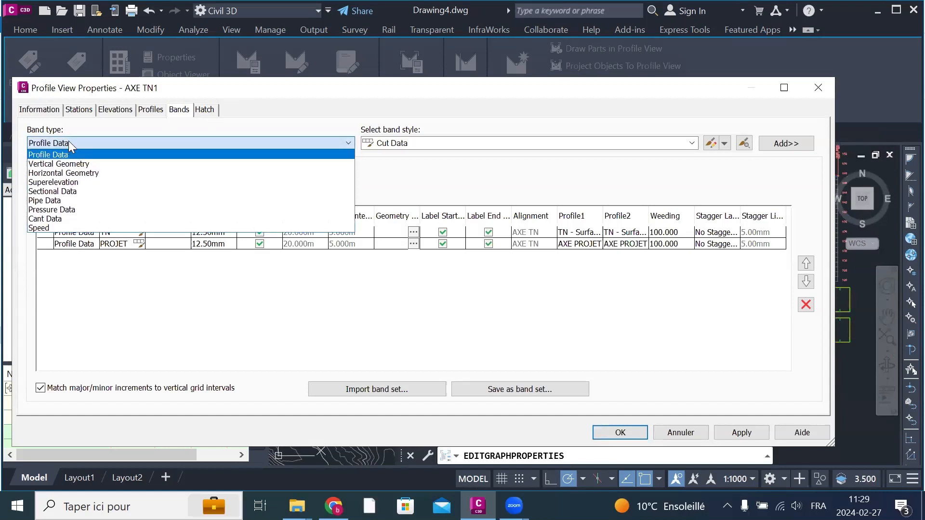
{"action": "left_click", "coordinate": [89, 163]}
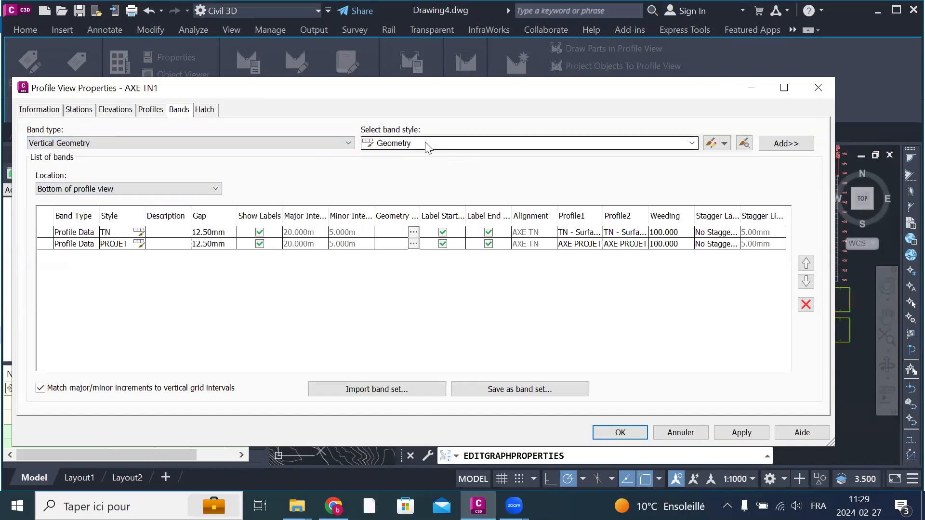
{"action": "left_click", "coordinate": [427, 144]}
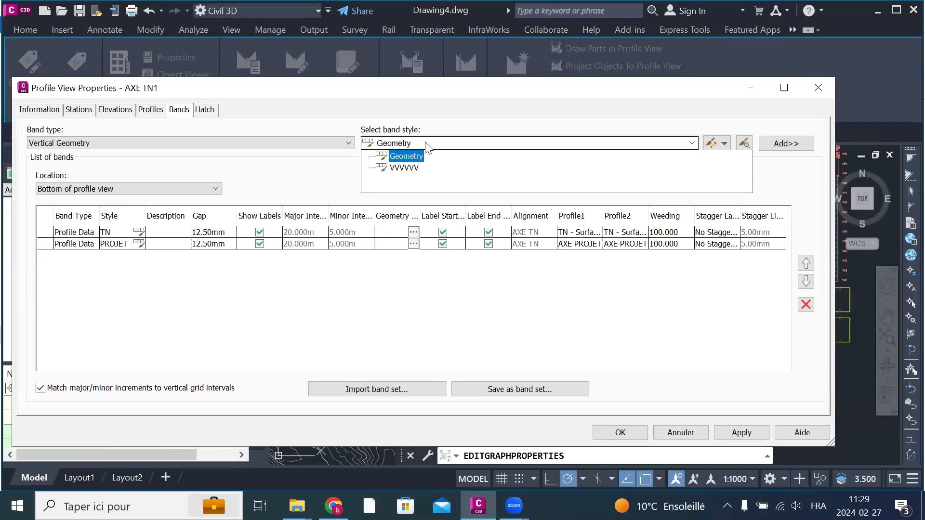
{"action": "left_click", "coordinate": [427, 144]}
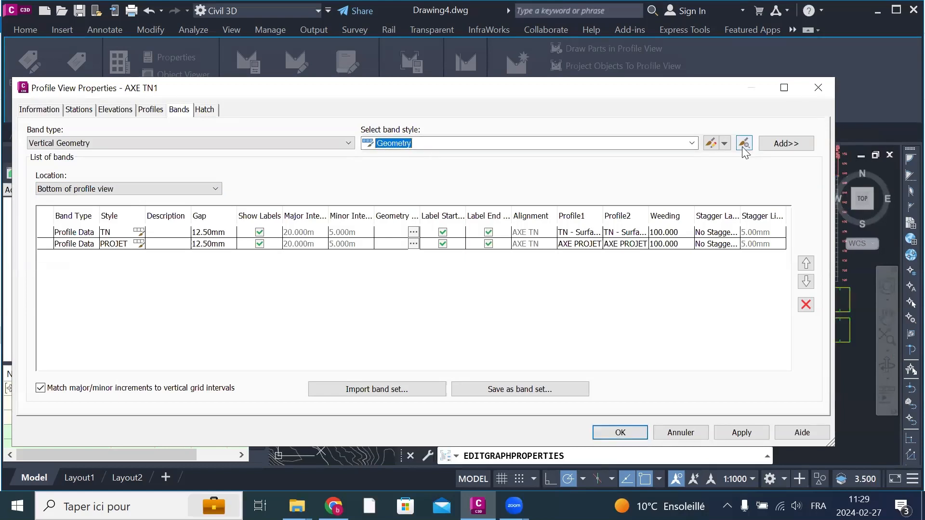
Step: Create a new vertical geometry band style named RAYON VERT and copy its name
{"action": "left_click", "coordinate": [724, 144]}
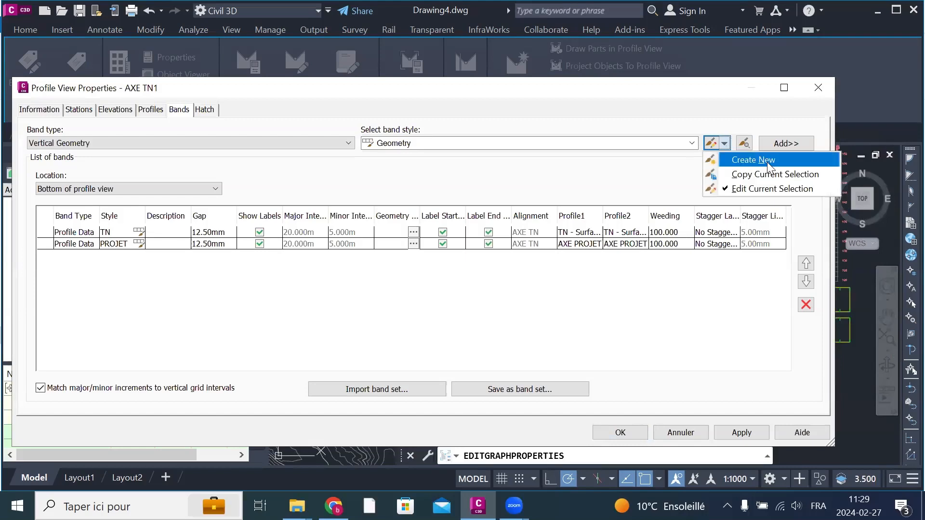
{"action": "left_click", "coordinate": [754, 159]}
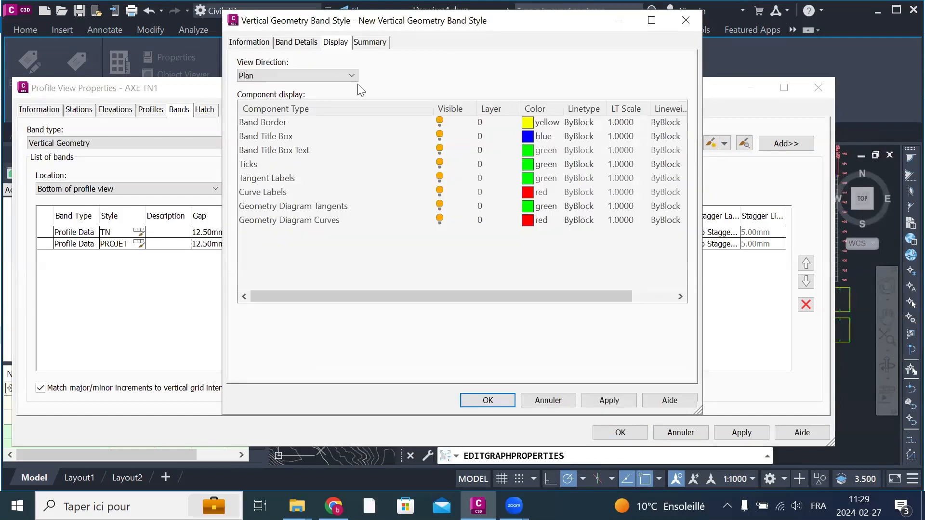
{"action": "left_click", "coordinate": [248, 43]}
{"action": "left_click_drag", "start_coordinate": [381, 74], "coordinate": [208, 70]}
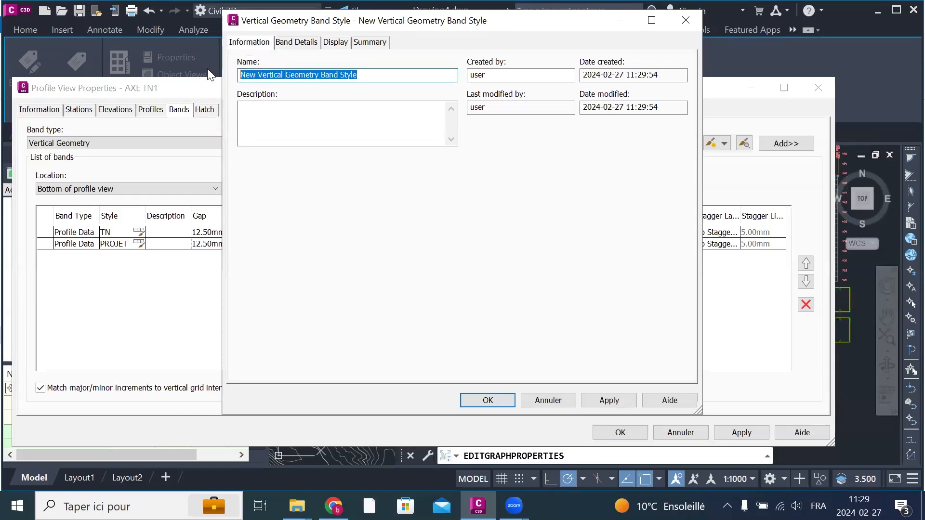
{"action": "type", "text": "CO"}
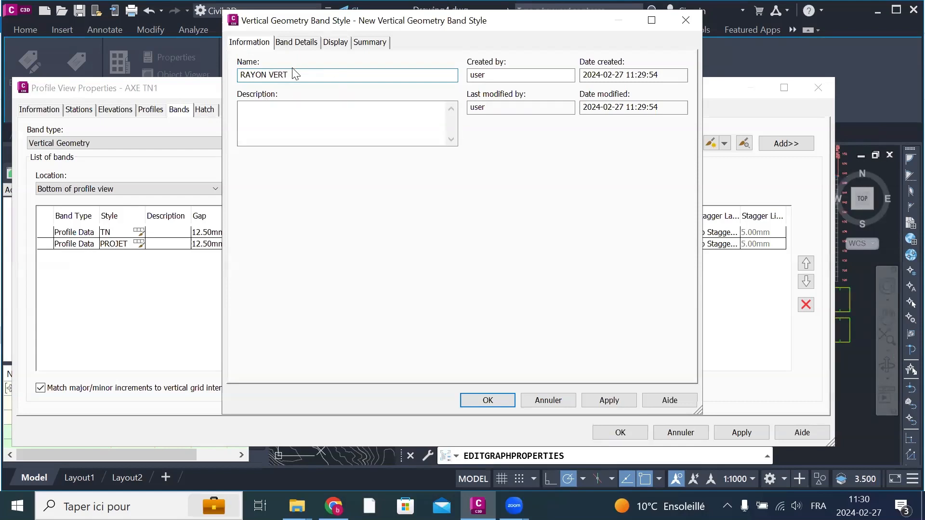
{"action": "left_click_drag", "start_coordinate": [296, 74], "coordinate": [205, 75]}
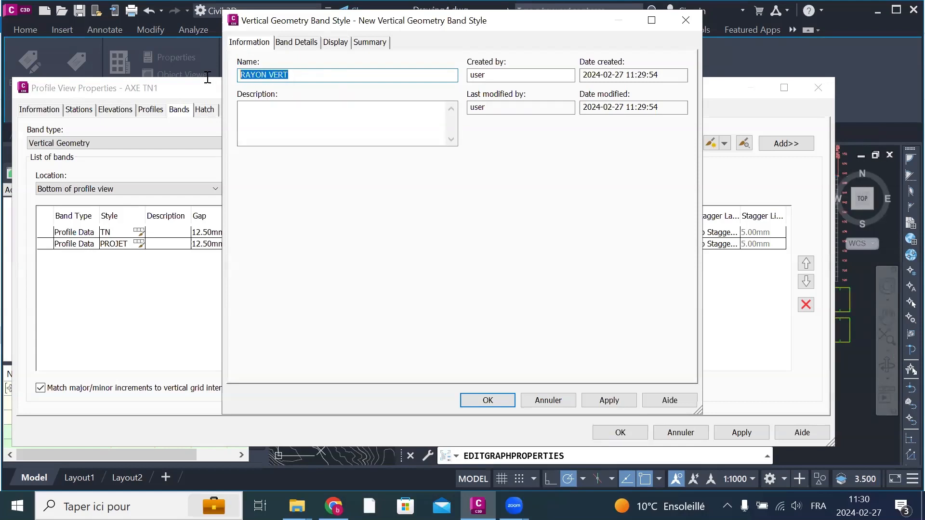
{"action": "right_click", "coordinate": [265, 77]}
{"action": "left_click", "coordinate": [312, 116]}
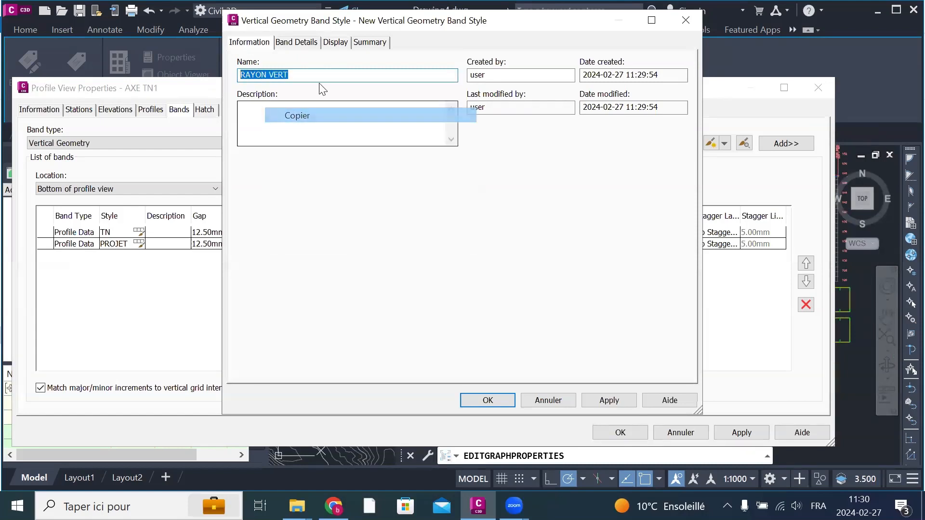
Step: Open the RAYON VERT band's title label and rename its text component to RAYON VERT
{"action": "left_click", "coordinate": [285, 43]}
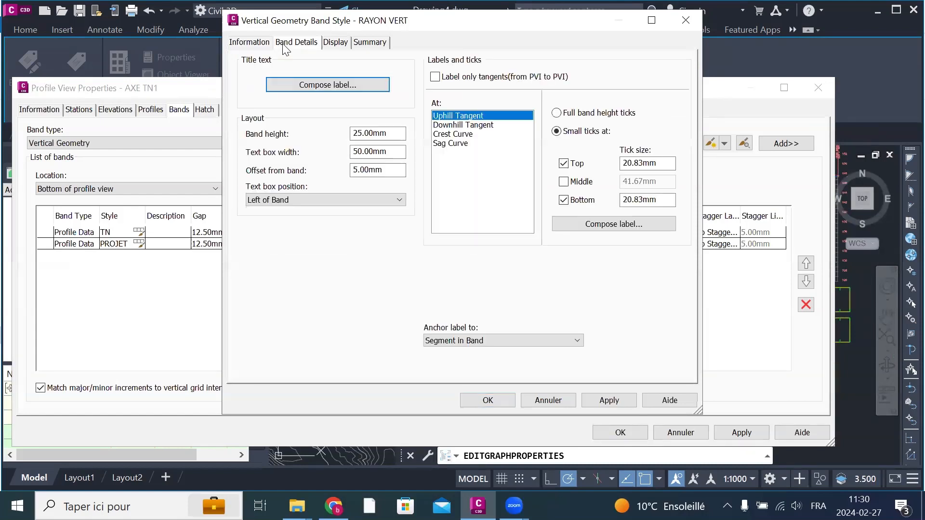
{"action": "left_click", "coordinate": [334, 87]}
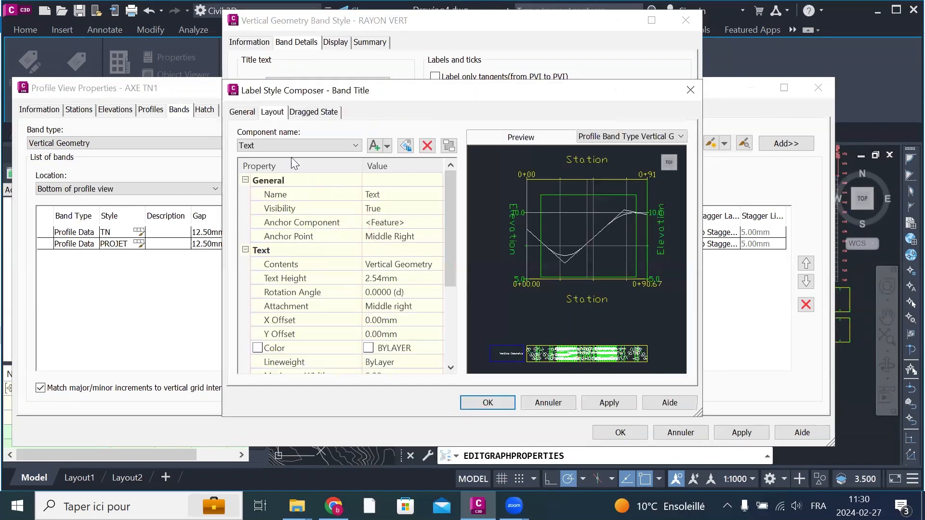
{"action": "left_click", "coordinate": [242, 113]}
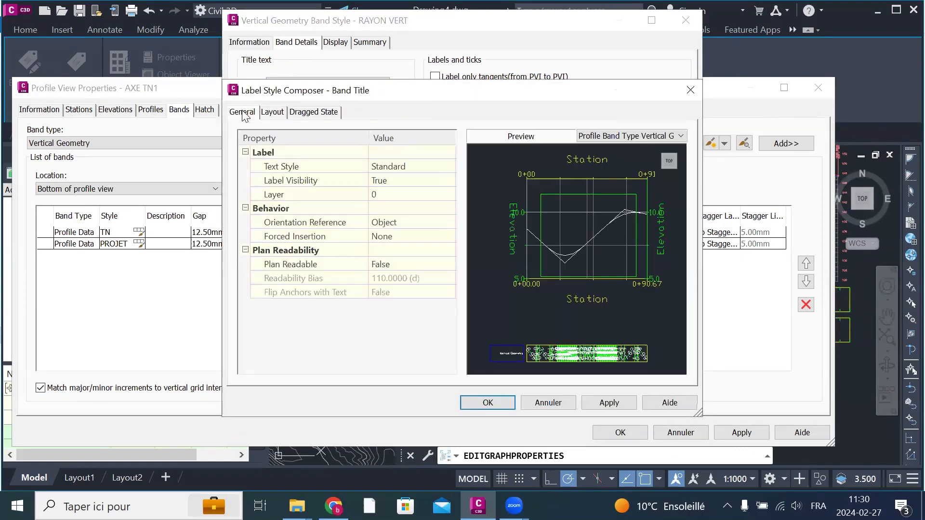
{"action": "left_click", "coordinate": [418, 167]}
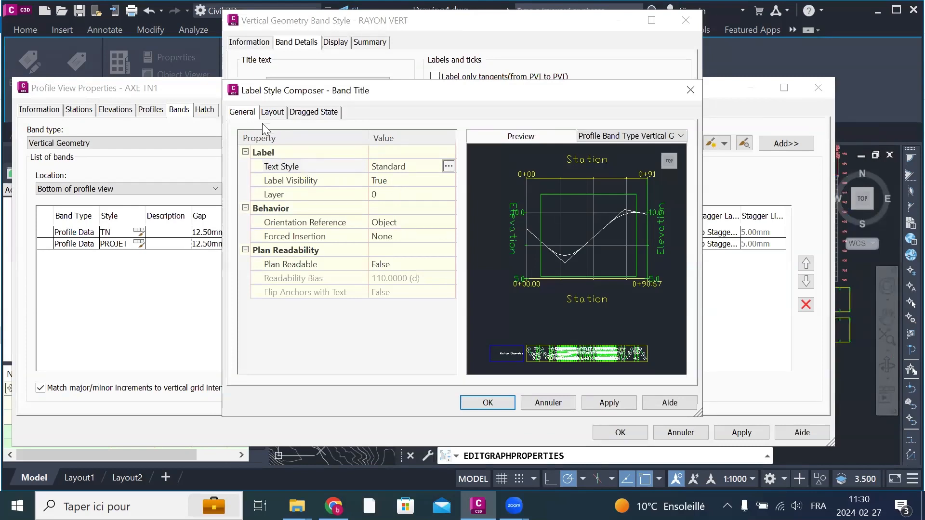
{"action": "left_click", "coordinate": [271, 112]}
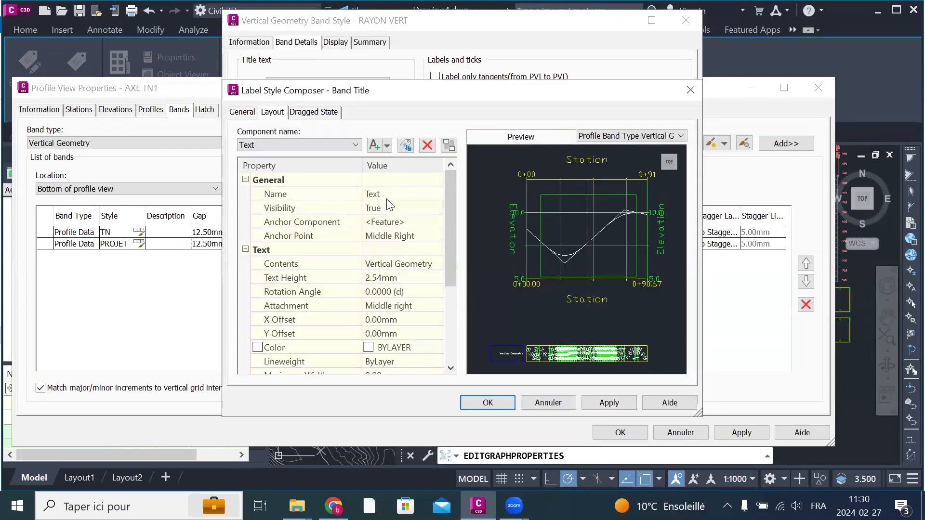
{"action": "left_click", "coordinate": [390, 194]}
{"action": "right_click", "coordinate": [393, 194]}
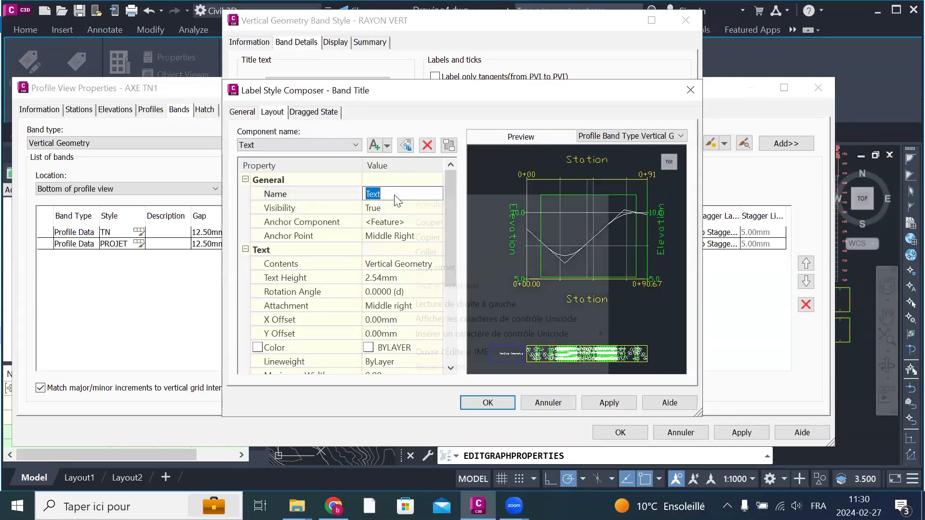
{"action": "left_click", "coordinate": [441, 252]}
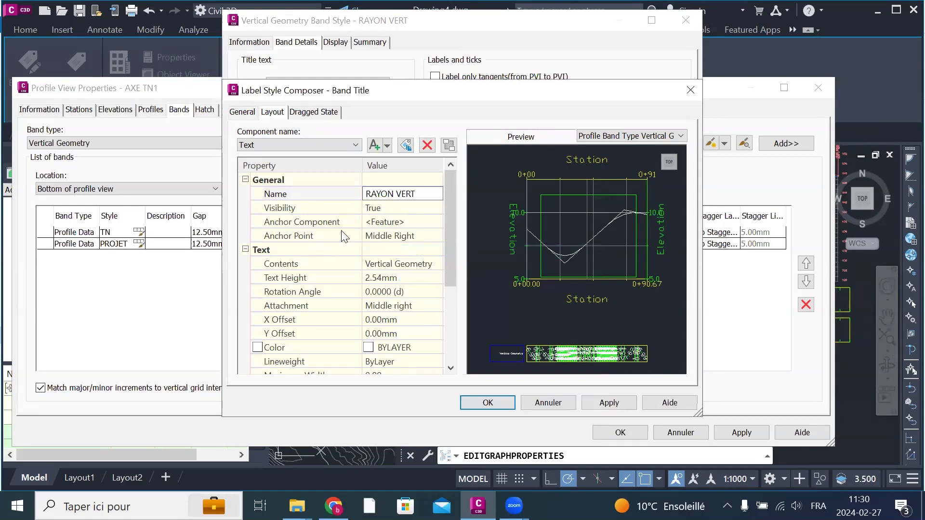
Step: Set the band title's anchor point to Middle Center and its text height to 4 mm
{"action": "left_click", "coordinate": [410, 236]}
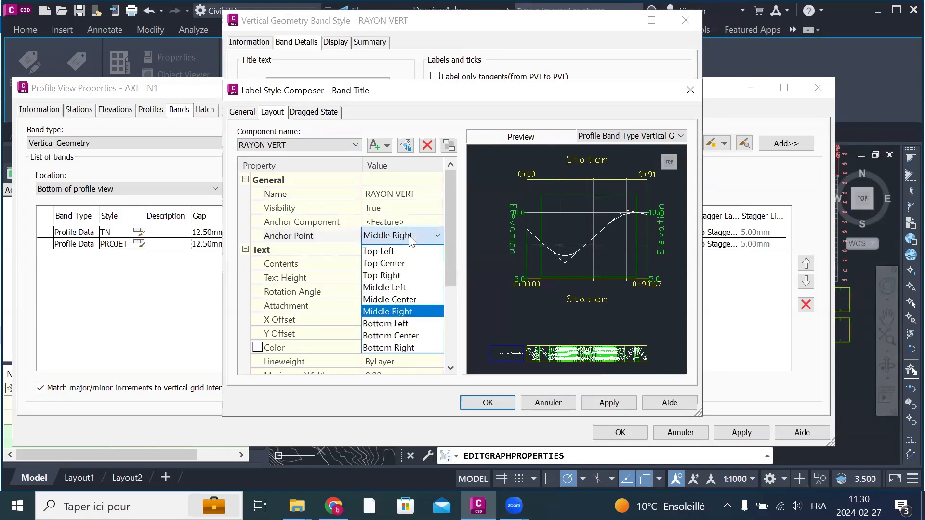
{"action": "left_click", "coordinate": [405, 299]}
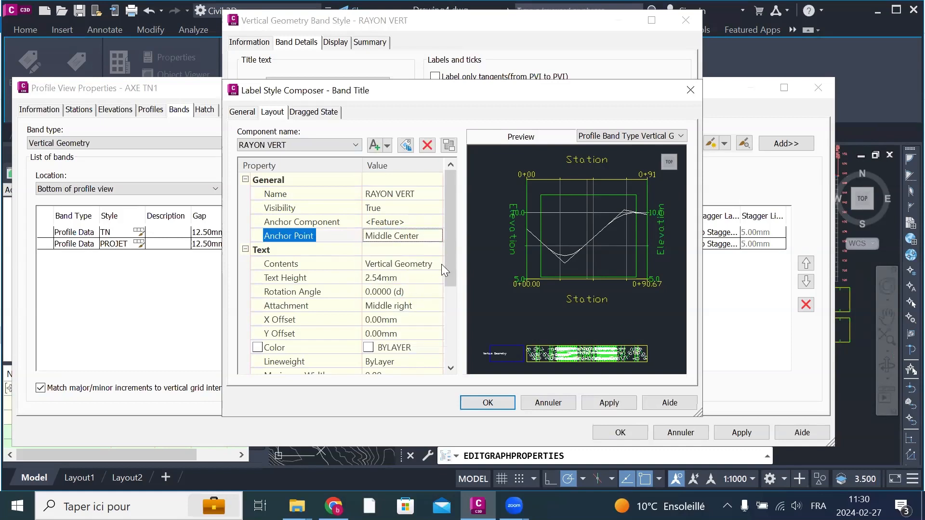
{"action": "left_click", "coordinate": [405, 278]}
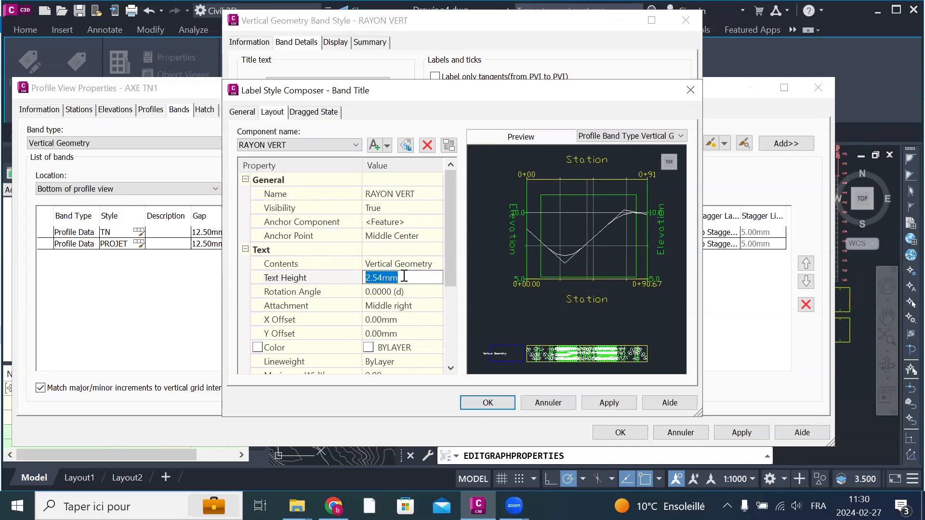
{"action": "type", "text": "4"}
Step: Set the band title's text color to red and apply the change
{"action": "left_click", "coordinate": [410, 349]}
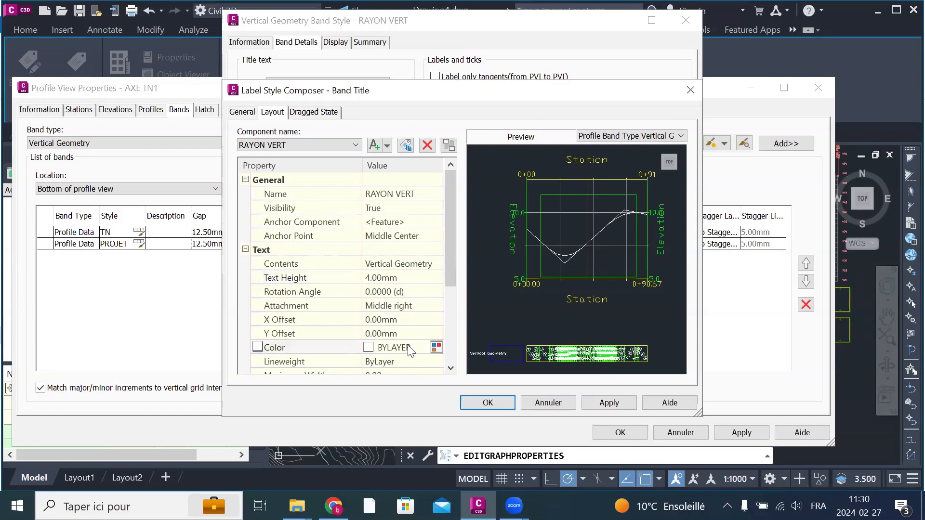
{"action": "left_click", "coordinate": [436, 347]}
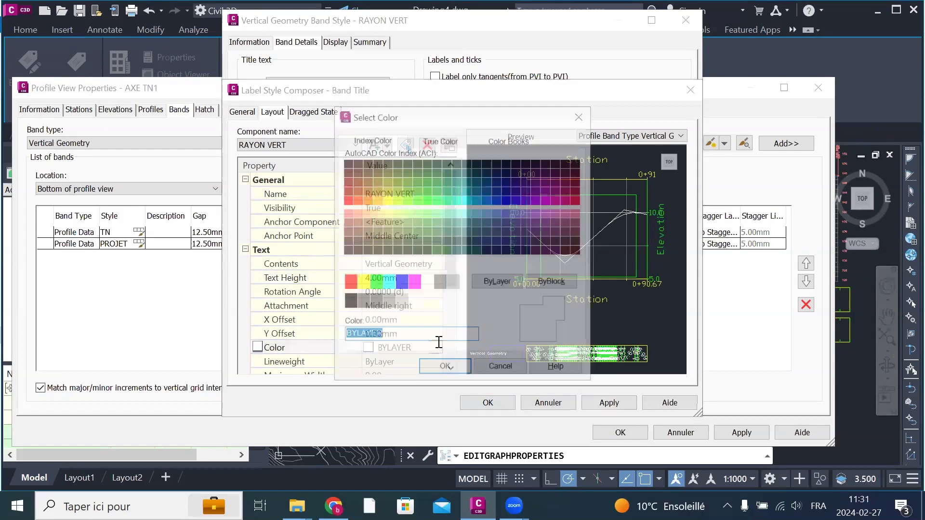
{"action": "left_click", "coordinate": [350, 282]}
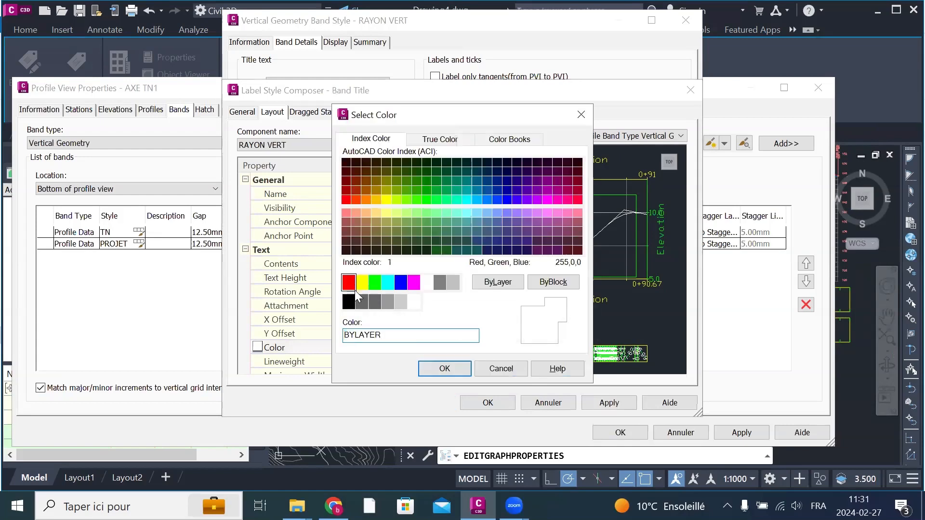
{"action": "left_click", "coordinate": [444, 369]}
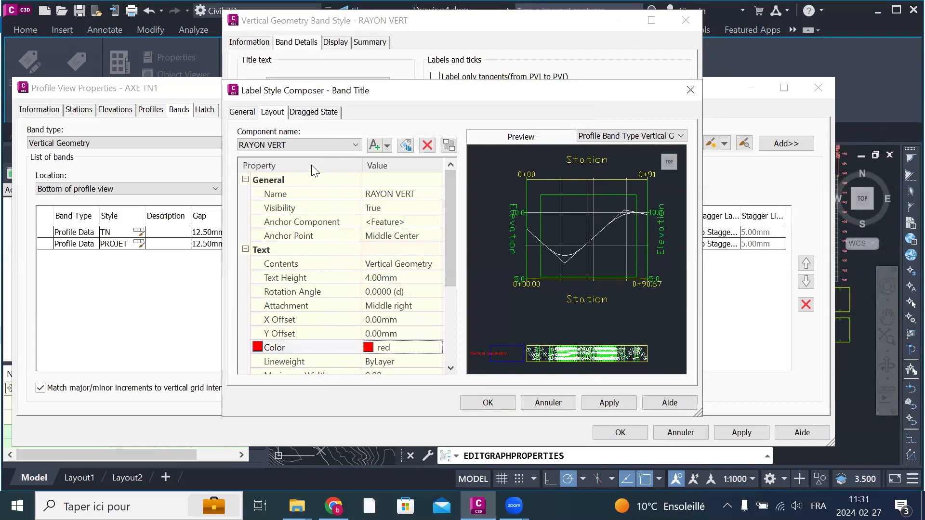
{"action": "left_click", "coordinate": [607, 402]}
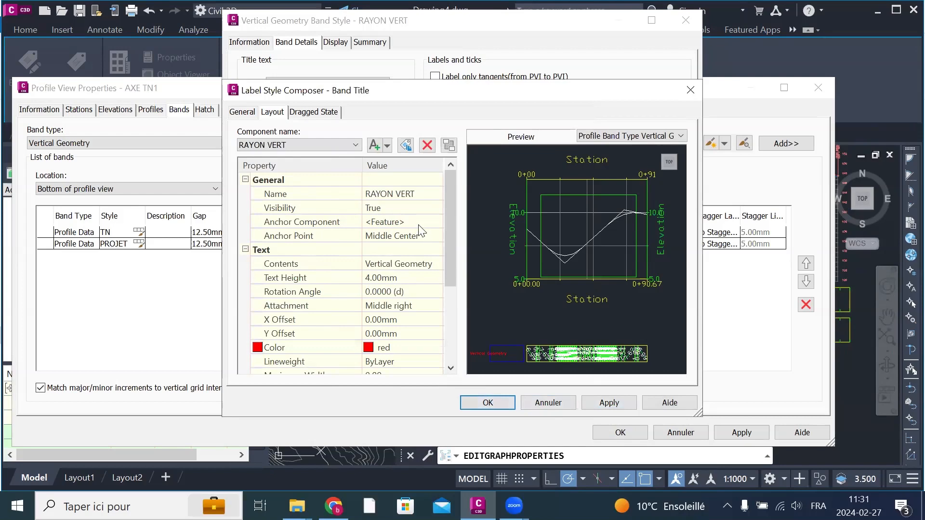
Step: Set the band title's text attachment to Middle center and accept the label changes
{"action": "left_click", "coordinate": [413, 313]}
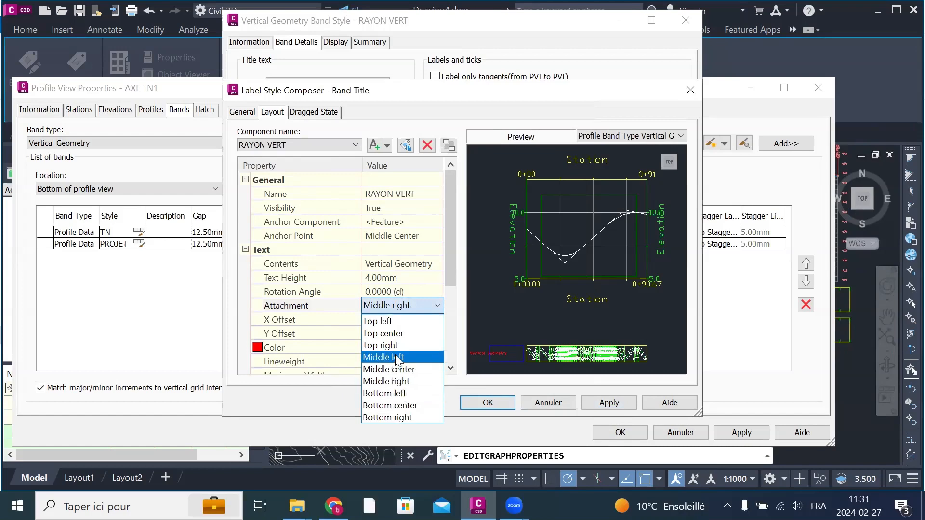
{"action": "left_click", "coordinate": [414, 369]}
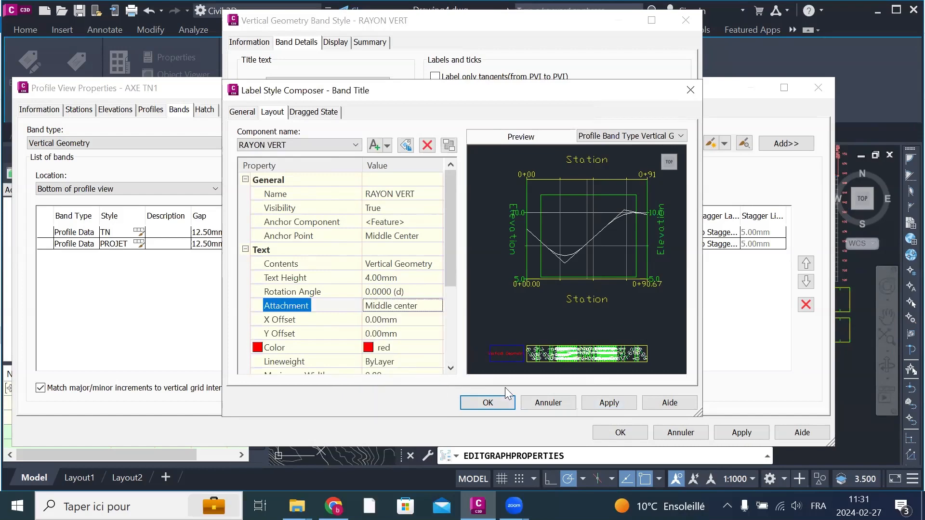
{"action": "left_click", "coordinate": [621, 403]}
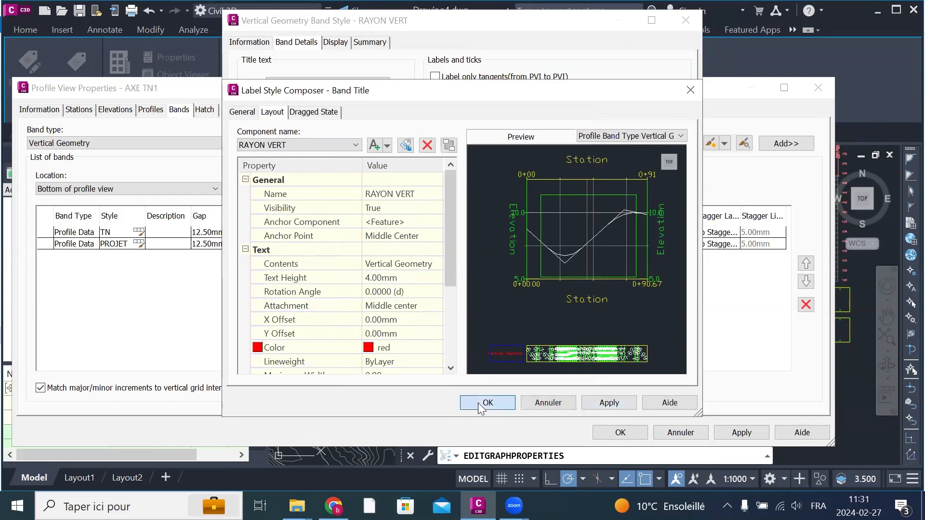
{"action": "left_click", "coordinate": [487, 403]}
Step: Set the RAYON VERT band's height to 50 mm and its text box width to 75 mm
{"action": "left_click", "coordinate": [400, 134]}
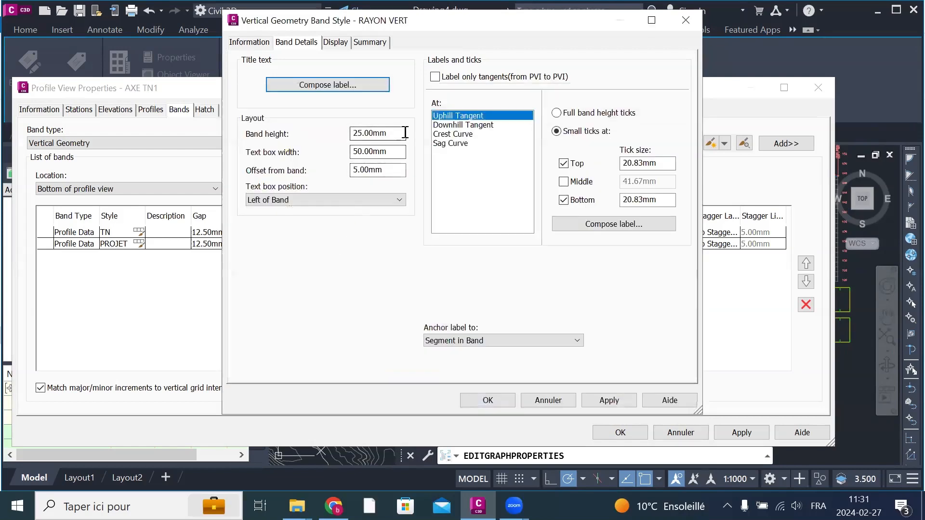
{"action": "double_click", "coordinate": [360, 134]}
{"action": "type", "text": "5"}
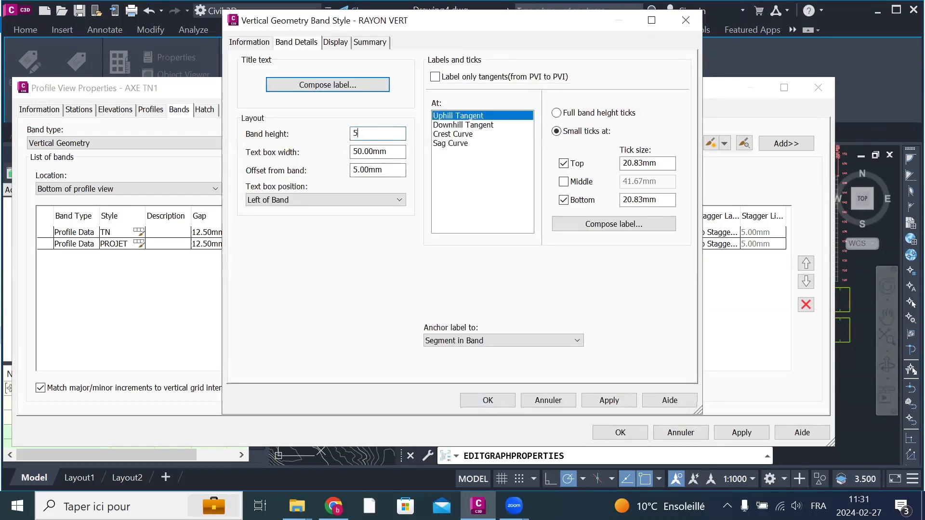
{"action": "type", "text": "0"}
{"action": "double_click", "coordinate": [378, 152]}
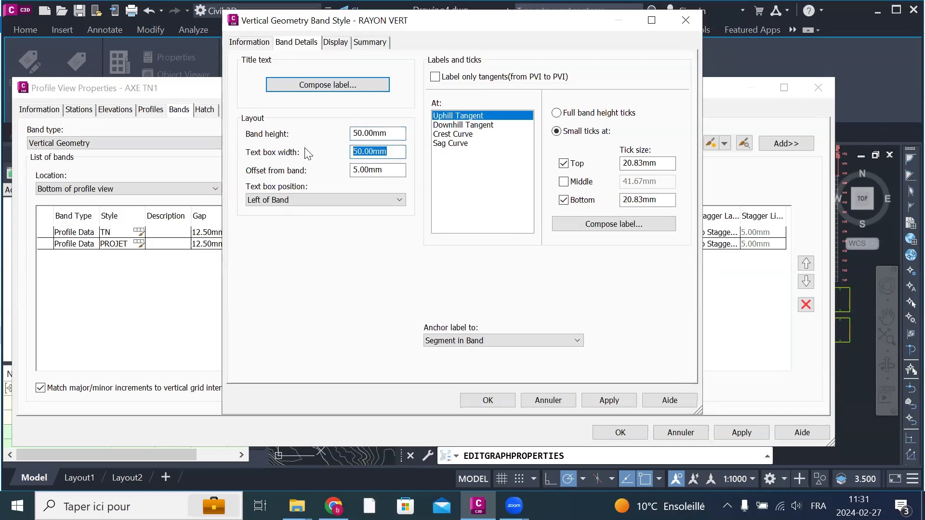
{"action": "type", "text": "75"}
{"action": "key", "text": "Return"}
Step: Open the band's Crest Curve label and rename its Profile Curve Length component to RAYON VERT
{"action": "left_click", "coordinate": [479, 114]}
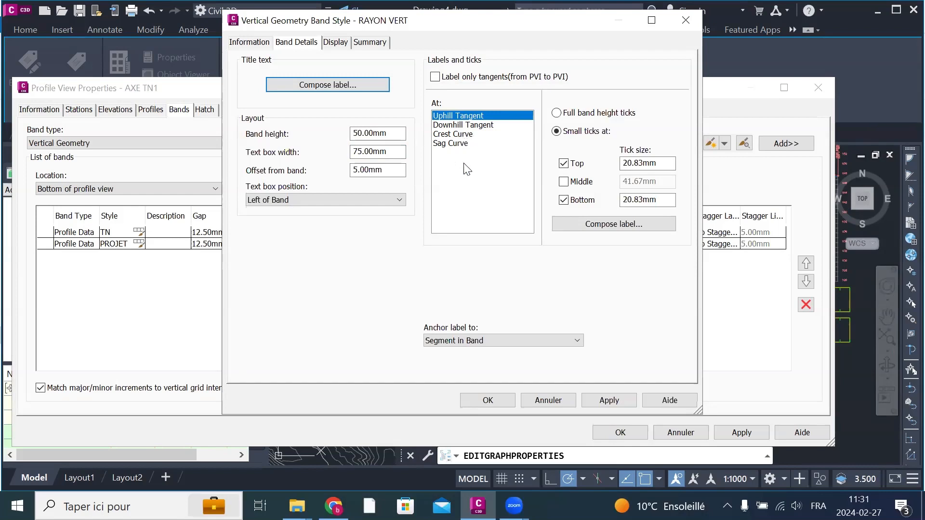
{"action": "left_click", "coordinate": [463, 135]}
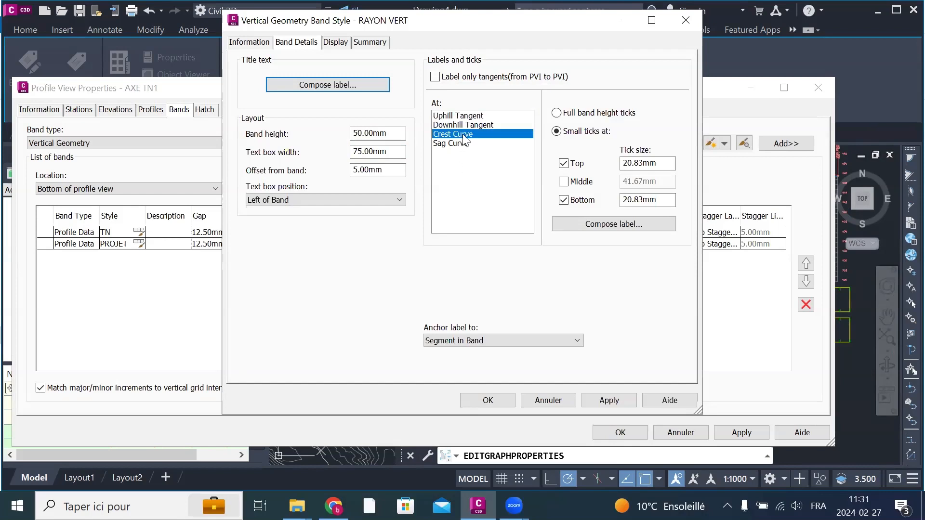
{"action": "left_click", "coordinate": [616, 224]}
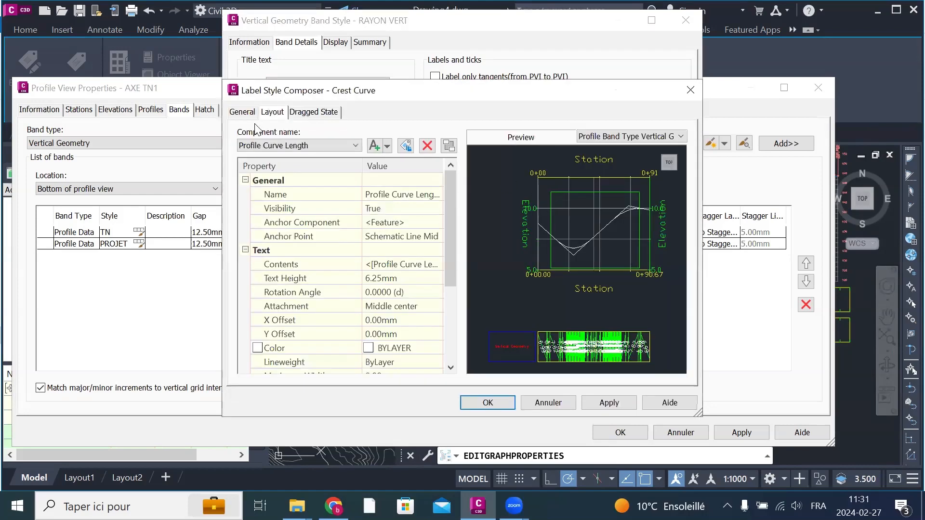
{"action": "left_click", "coordinate": [243, 114]}
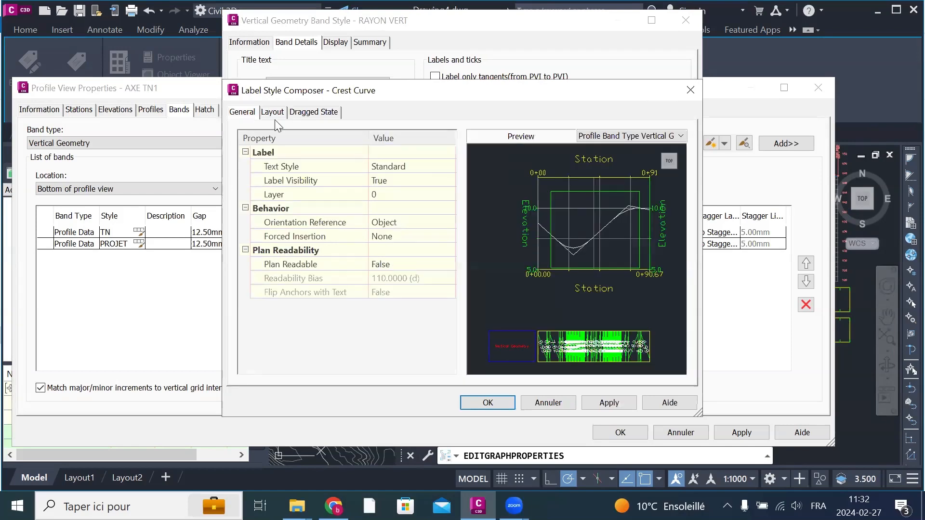
{"action": "left_click", "coordinate": [278, 114]}
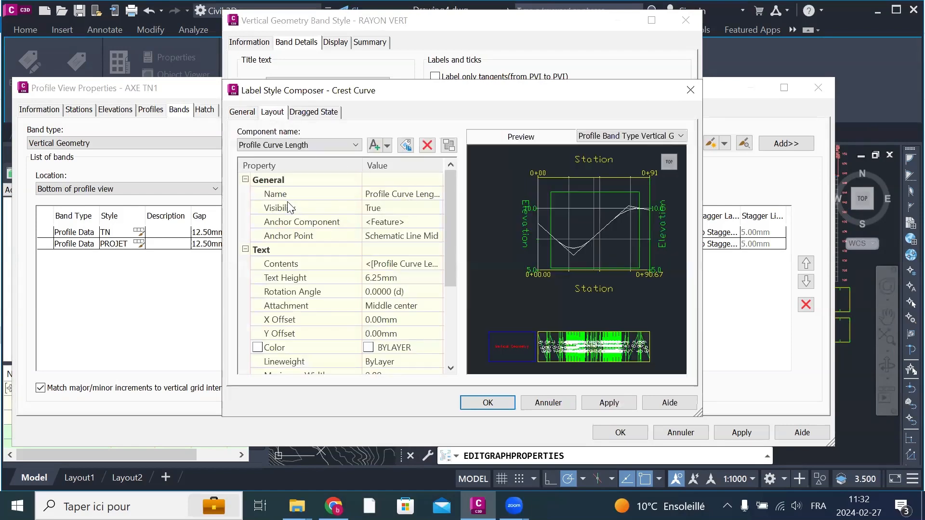
{"action": "left_click", "coordinate": [427, 193]}
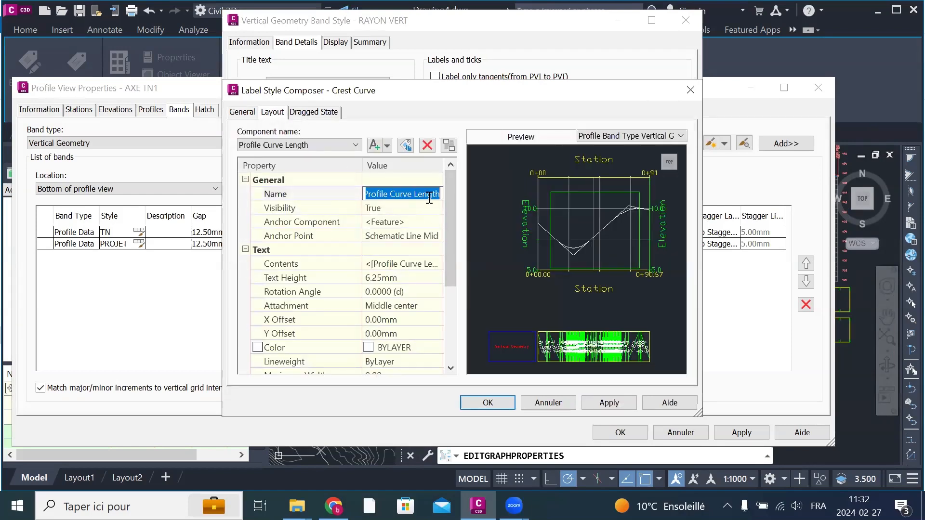
{"action": "right_click", "coordinate": [428, 198]}
{"action": "left_click", "coordinate": [474, 249]}
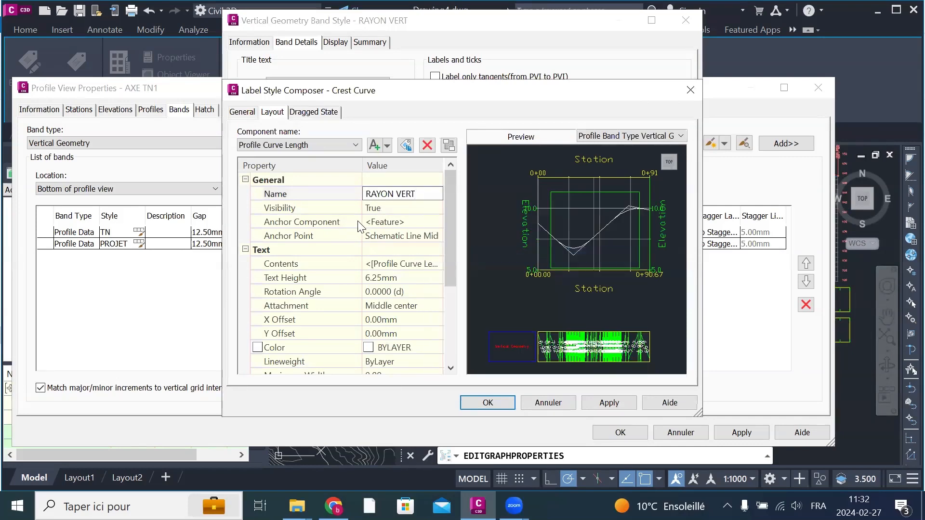
Step: Set the RAYON VERT component's anchor point to Segment Mid - Band Middle
{"action": "left_click", "coordinate": [402, 237]}
{"action": "left_click", "coordinate": [402, 238]}
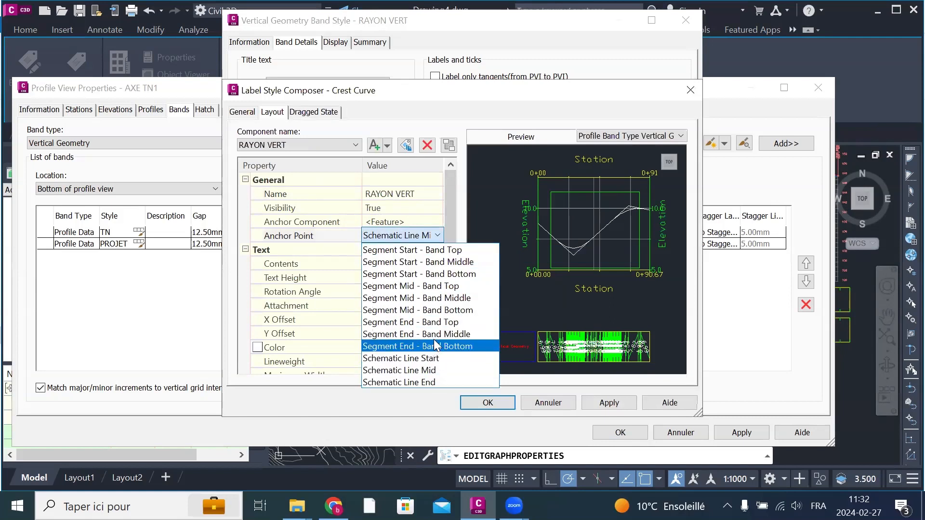
{"action": "left_click", "coordinate": [475, 299]}
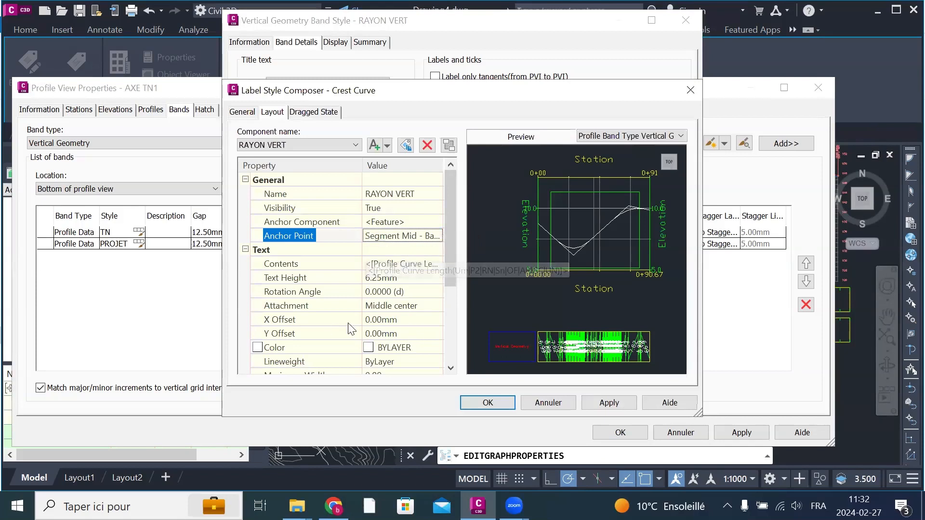
Step: Open the RAYON VERT component's text contents for editing and delete the existing Profile Curve Length expression
{"action": "left_click", "coordinate": [409, 264]}
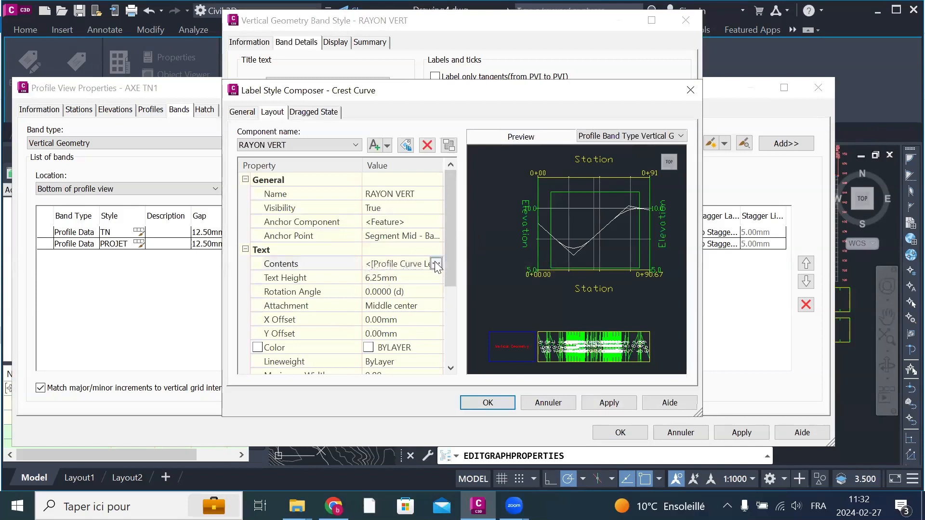
{"action": "left_click", "coordinate": [436, 264]}
{"action": "left_click", "coordinate": [293, 143]}
{"action": "left_click", "coordinate": [293, 144]}
{"action": "left_click", "coordinate": [435, 263]}
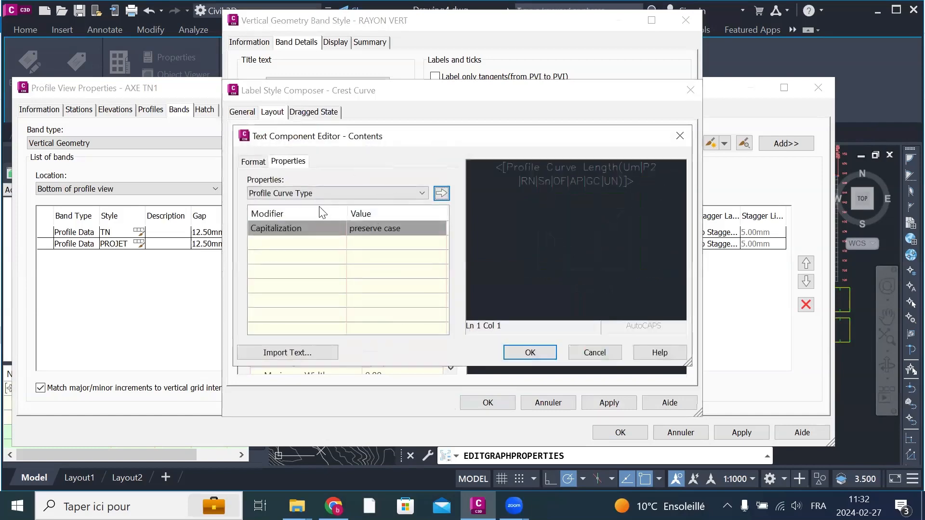
{"action": "left_click_drag", "start_coordinate": [486, 174], "coordinate": [490, 212]}
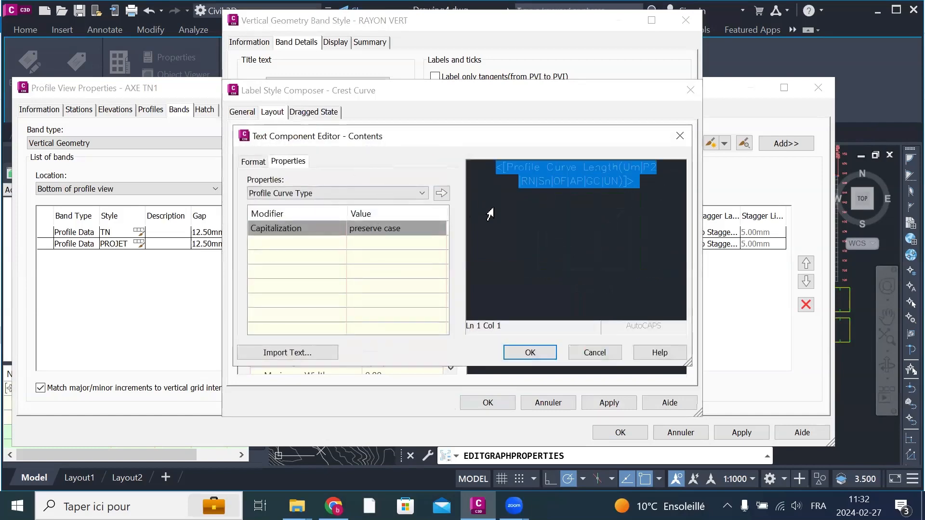
{"action": "key", "text": "Delete"}
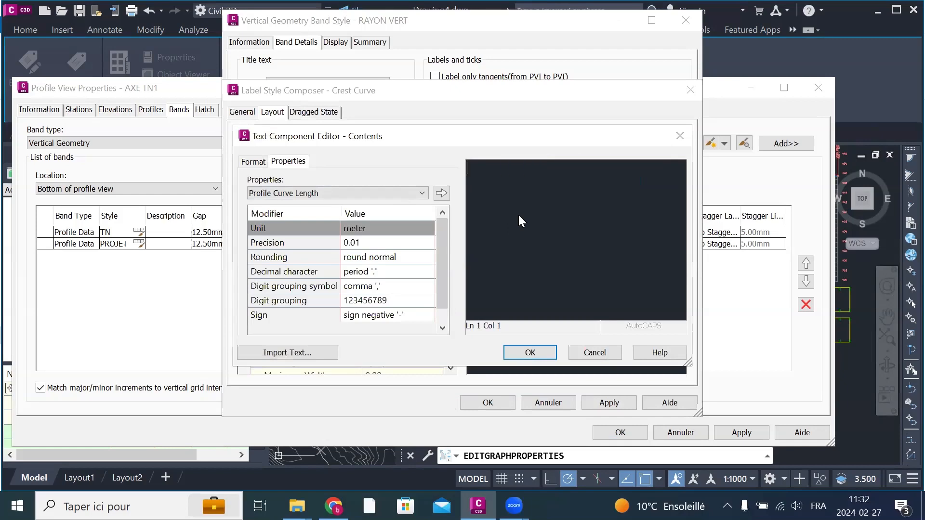
Step: Compose the first label line as "D=" followed by the Profile Curve Length property and the unit "m"
{"action": "left_click", "coordinate": [396, 191]}
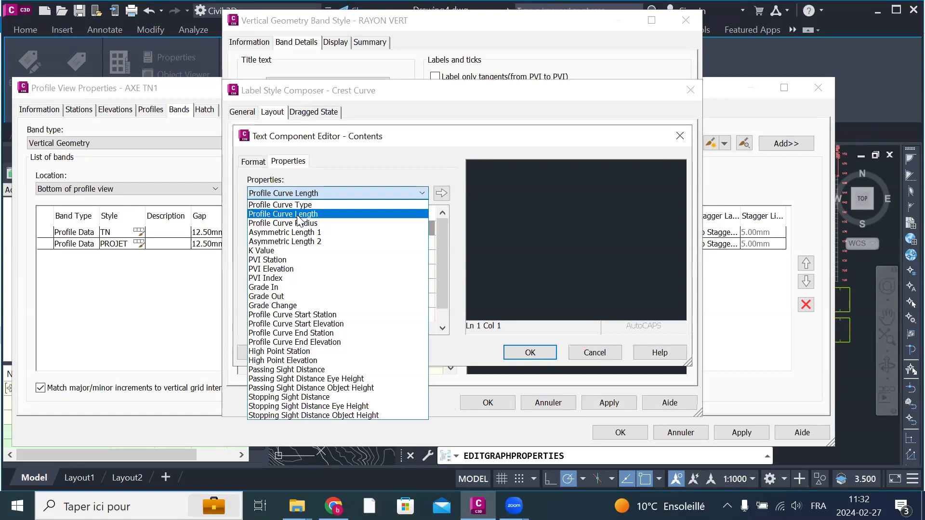
{"action": "left_click", "coordinate": [519, 174]}
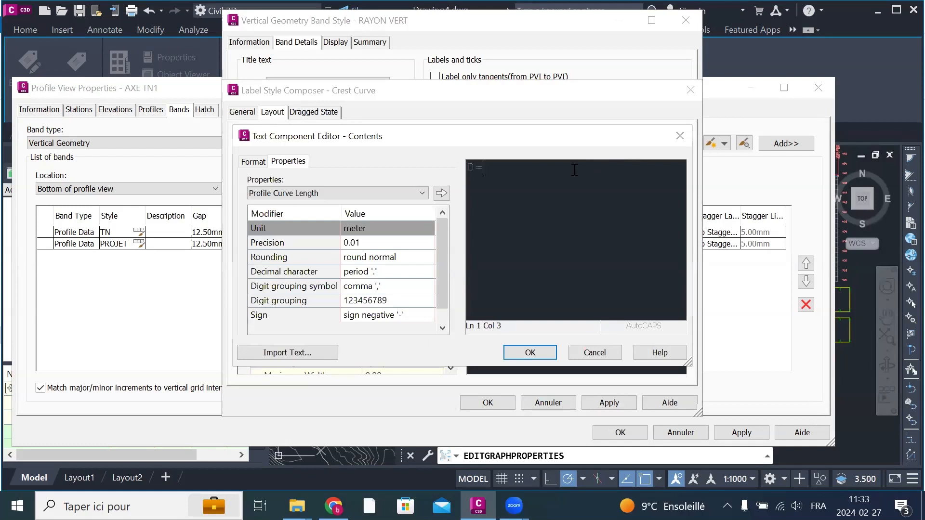
{"action": "left_click", "coordinate": [422, 193]}
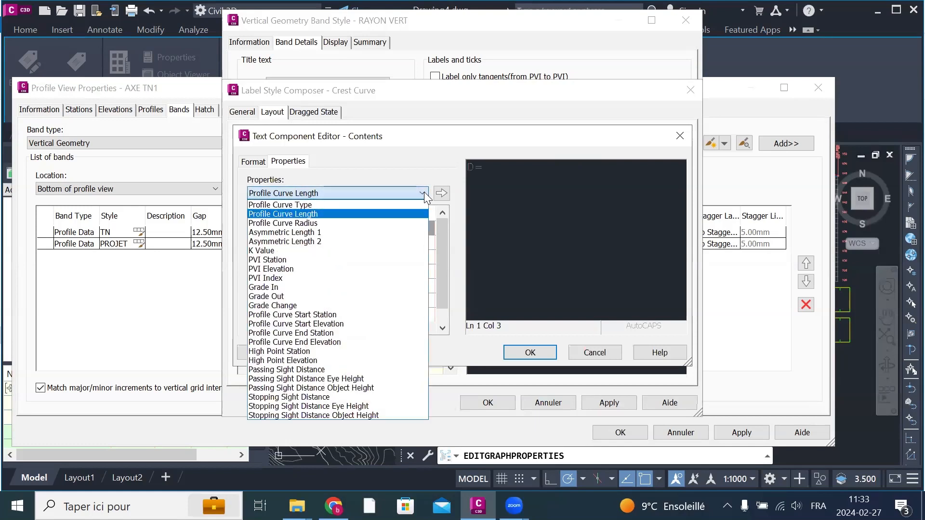
{"action": "left_click", "coordinate": [300, 215]}
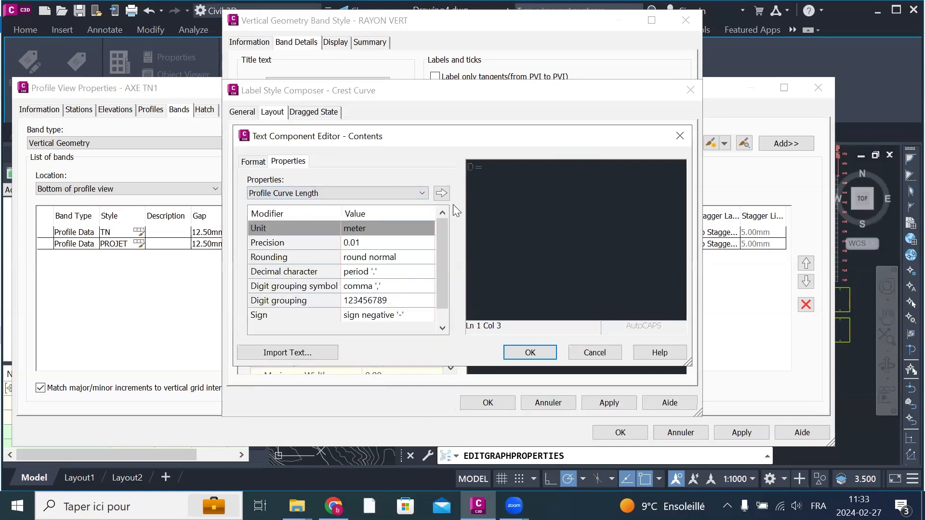
{"action": "left_click", "coordinate": [441, 193]}
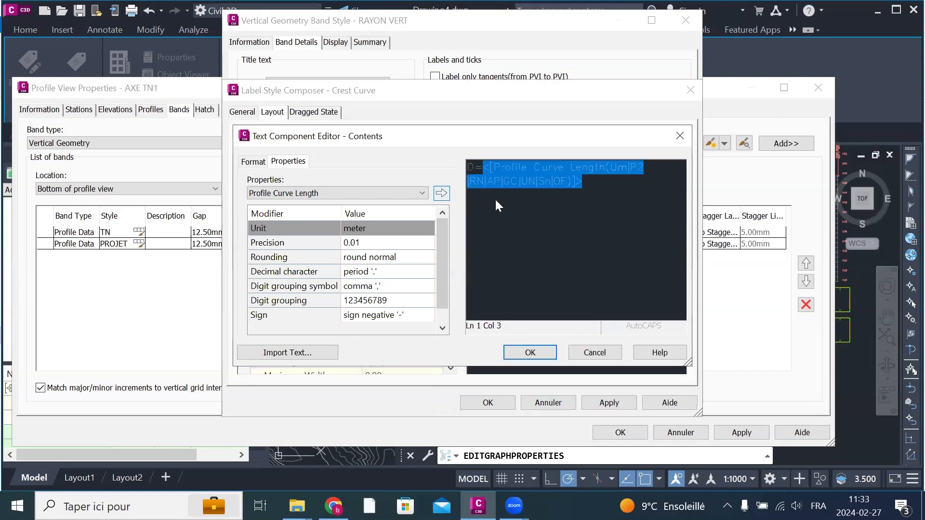
{"action": "left_click", "coordinate": [602, 190]}
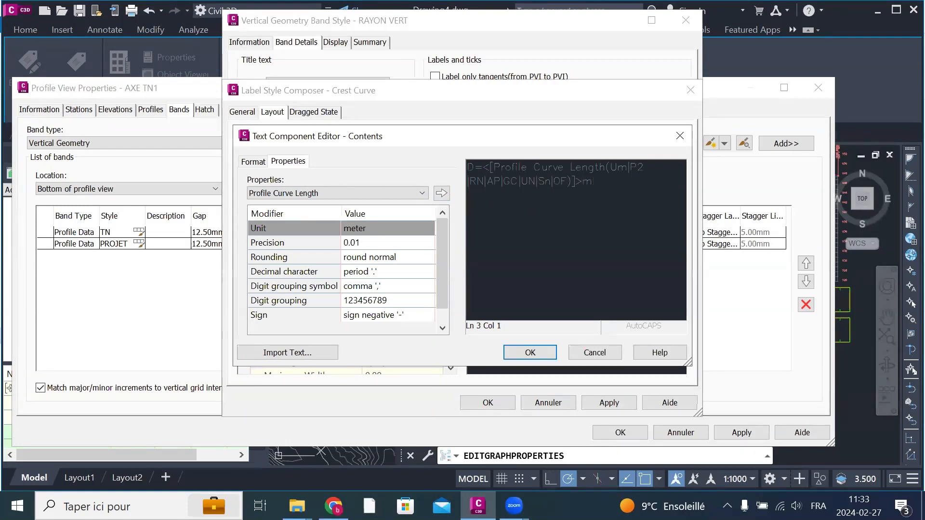
Step: Add a second label line with "R=" followed by the Profile Curve Radius property, and accept the contents
{"action": "left_click", "coordinate": [358, 189]}
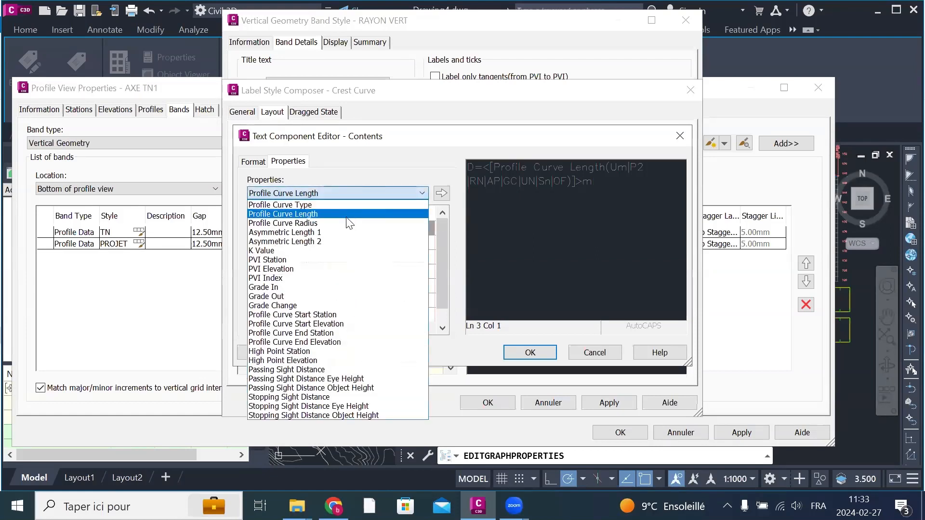
{"action": "left_click", "coordinate": [333, 224]}
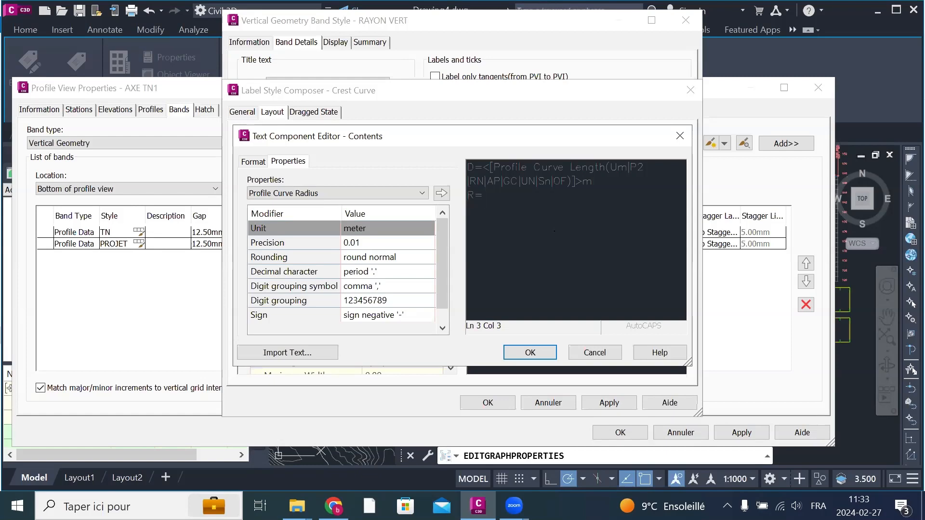
{"action": "left_click", "coordinate": [442, 194]}
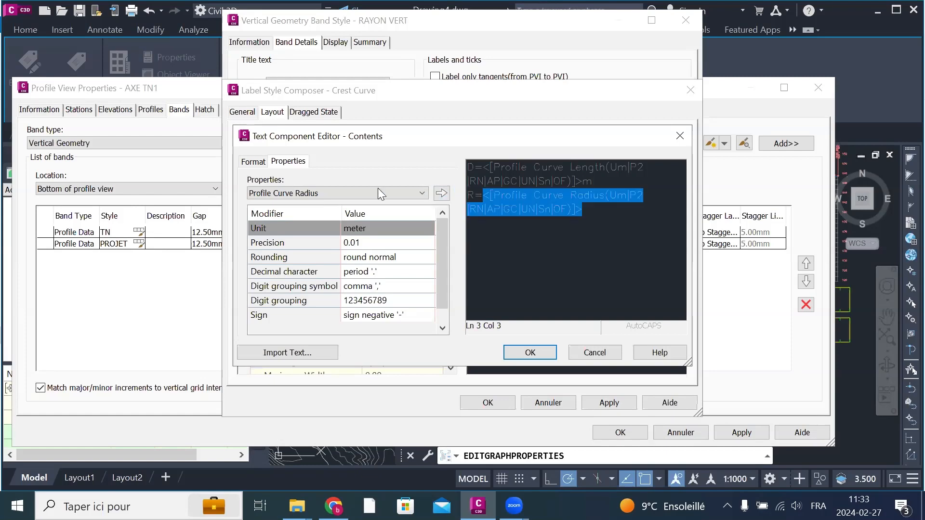
{"action": "left_click", "coordinate": [327, 190]}
{"action": "left_click", "coordinate": [327, 190]}
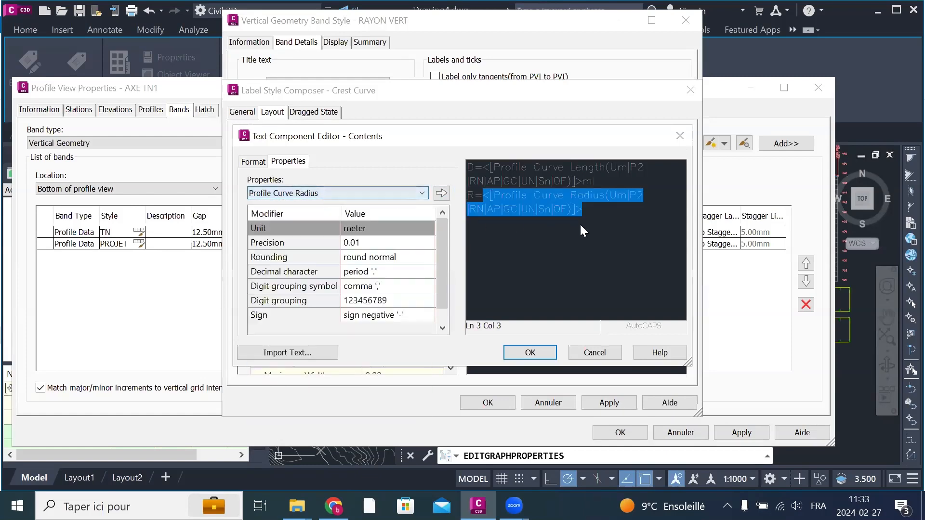
{"action": "left_click", "coordinate": [597, 214]}
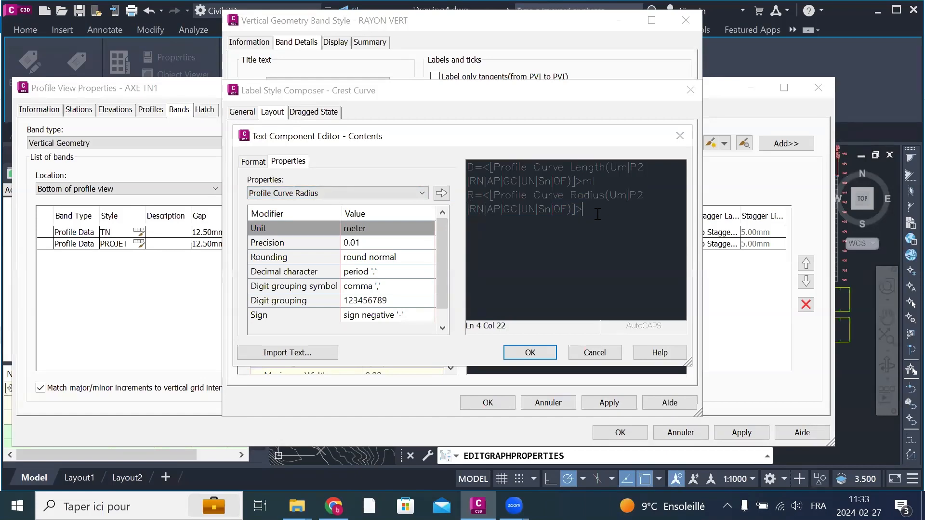
{"action": "left_click", "coordinate": [509, 358]}
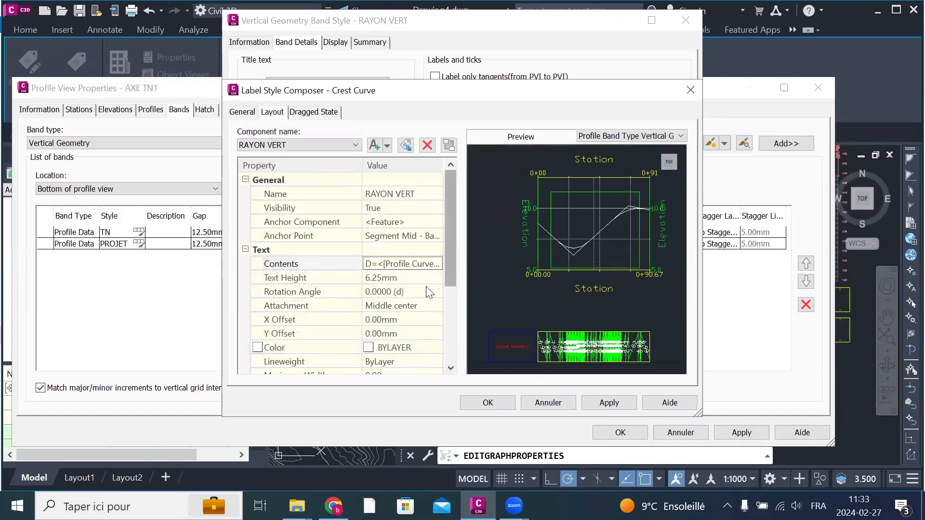
Step: Set the RAYON VERT component's text height to 4 mm and its color to red, and accept the Crest Curve label
{"action": "left_click", "coordinate": [415, 279]}
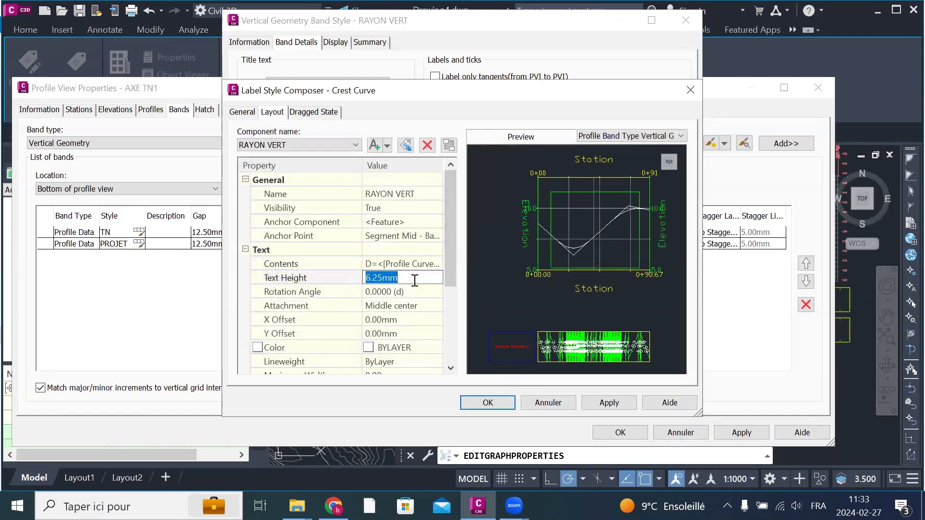
{"action": "type", "text": "4"}
{"action": "left_click", "coordinate": [410, 348]}
{"action": "left_click", "coordinate": [436, 347]}
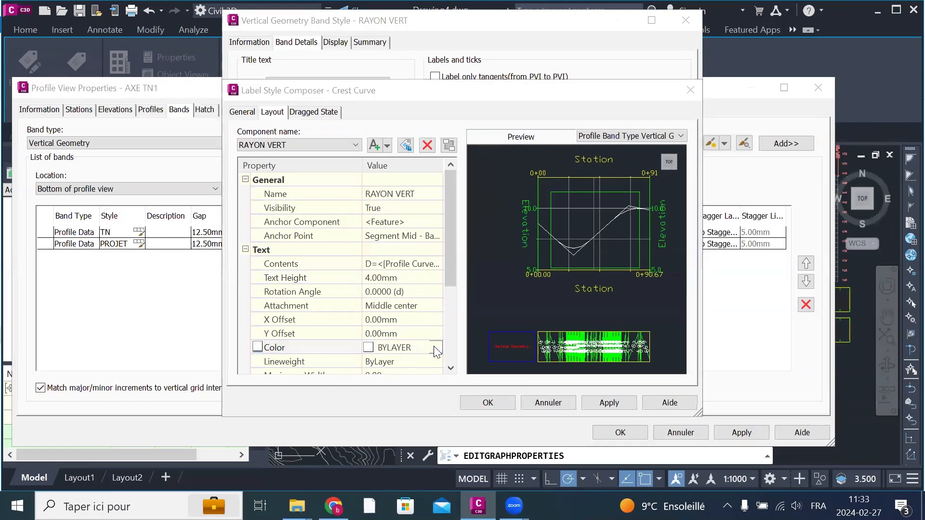
{"action": "left_click", "coordinate": [349, 282]}
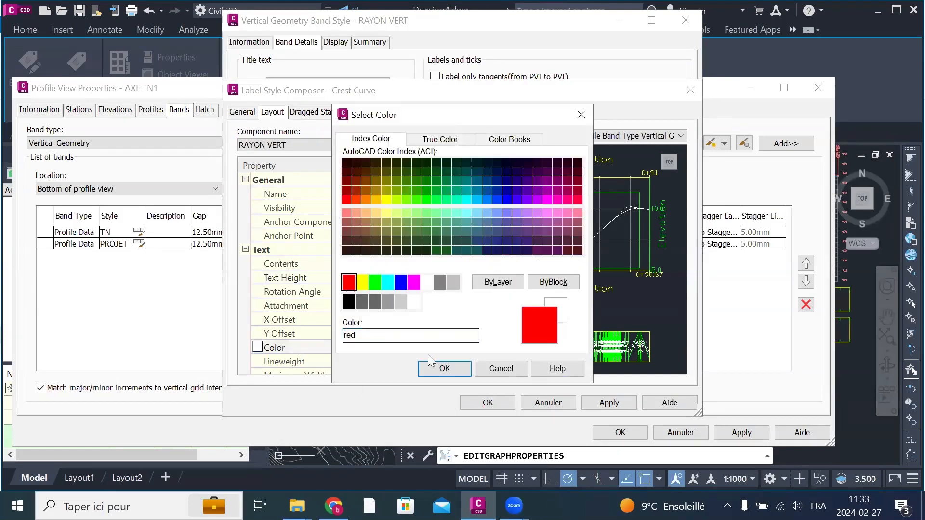
{"action": "left_click", "coordinate": [439, 368]}
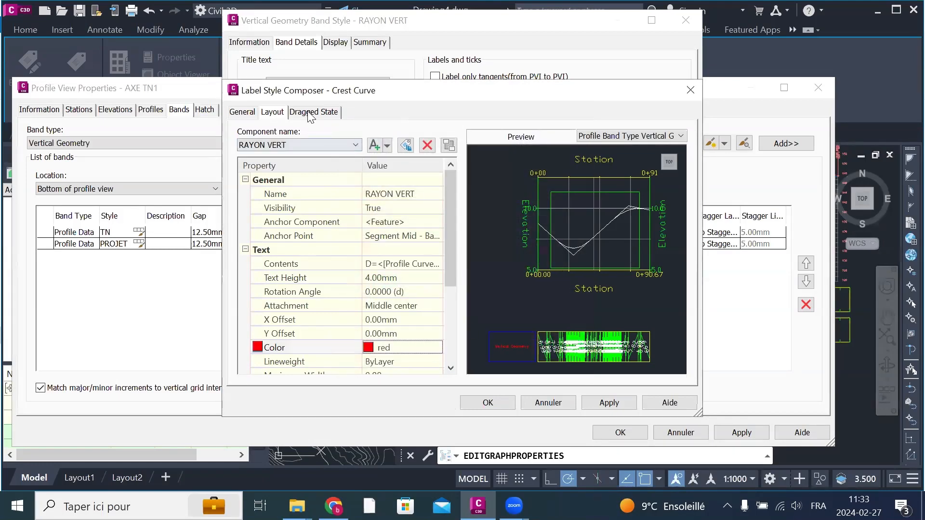
{"action": "left_click", "coordinate": [609, 403]}
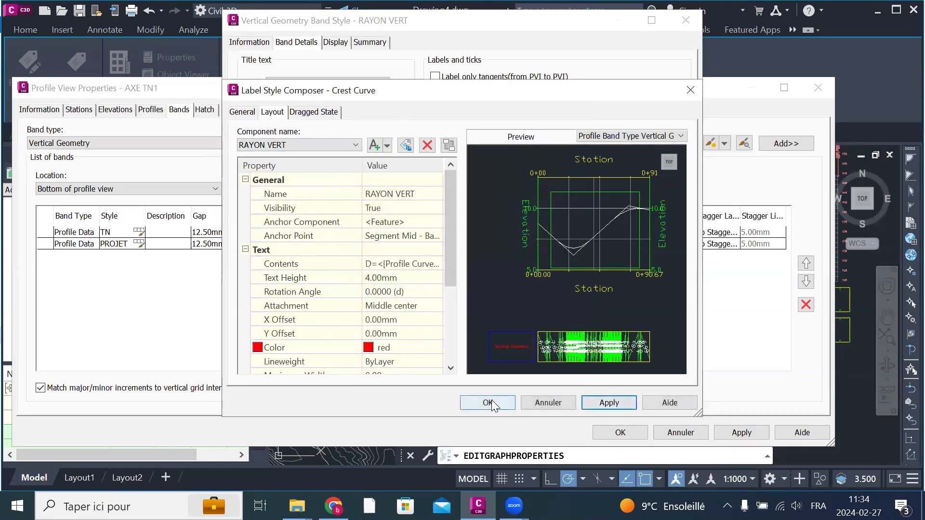
{"action": "left_click", "coordinate": [488, 403]}
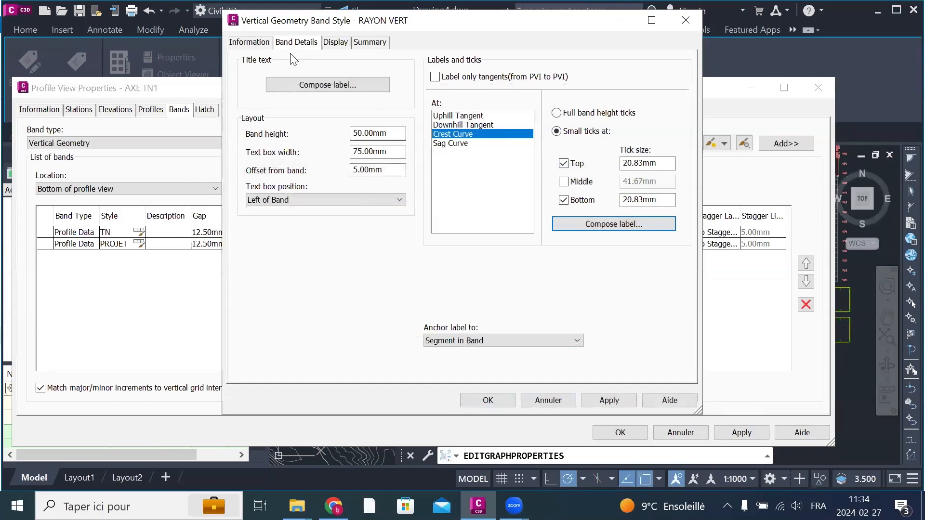
Step: Review the band style's component display settings, and apply and accept the RAYON VERT style
{"action": "left_click", "coordinate": [336, 43]}
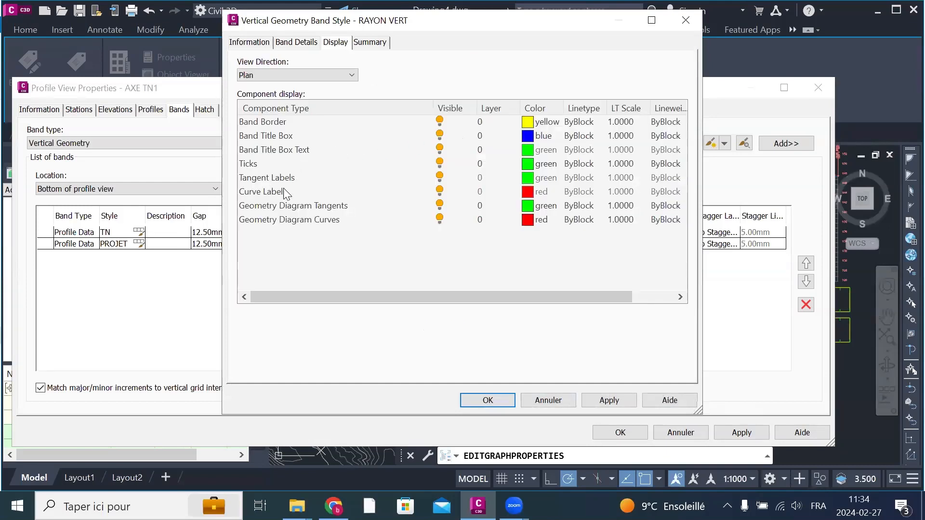
{"action": "left_click", "coordinate": [605, 403]}
{"action": "left_click", "coordinate": [493, 400]}
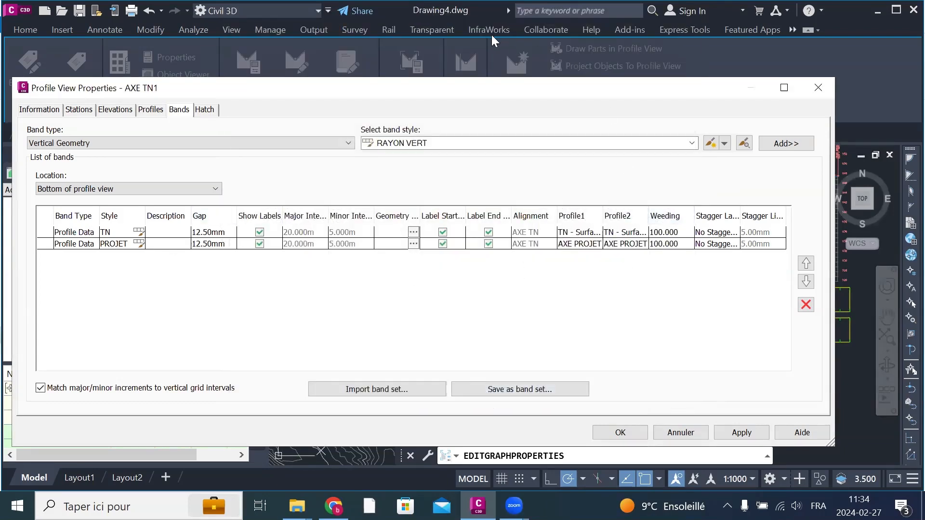
Step: Add the RAYON VERT band to the profile view with AXE PROJET as Profile1, apply it and inspect the band in the drawing
{"action": "left_click", "coordinate": [782, 145]}
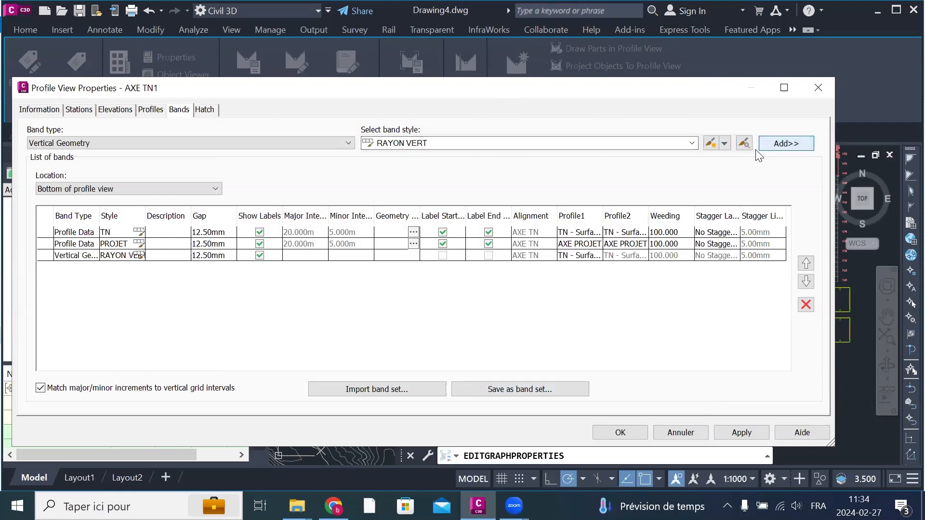
{"action": "left_click", "coordinate": [572, 257]}
{"action": "left_click", "coordinate": [570, 255]}
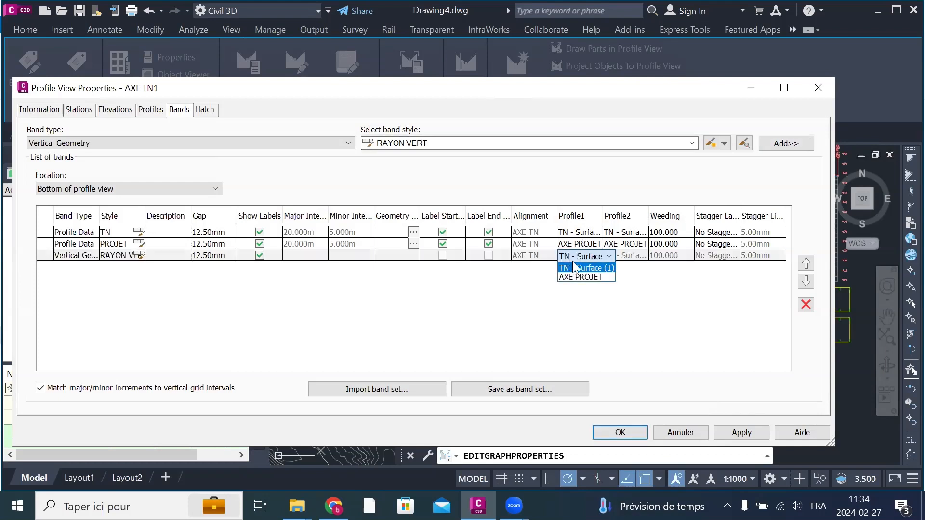
{"action": "left_click", "coordinate": [573, 276]}
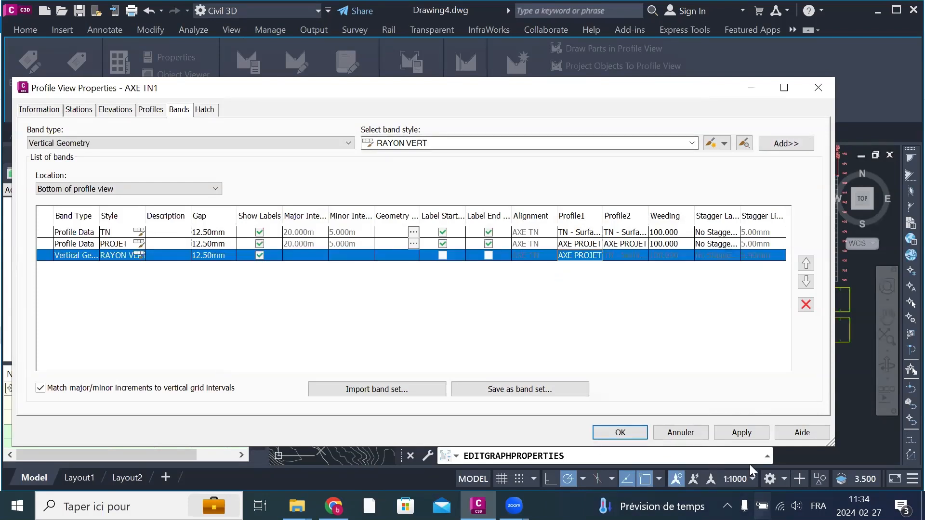
{"action": "left_click", "coordinate": [748, 437]}
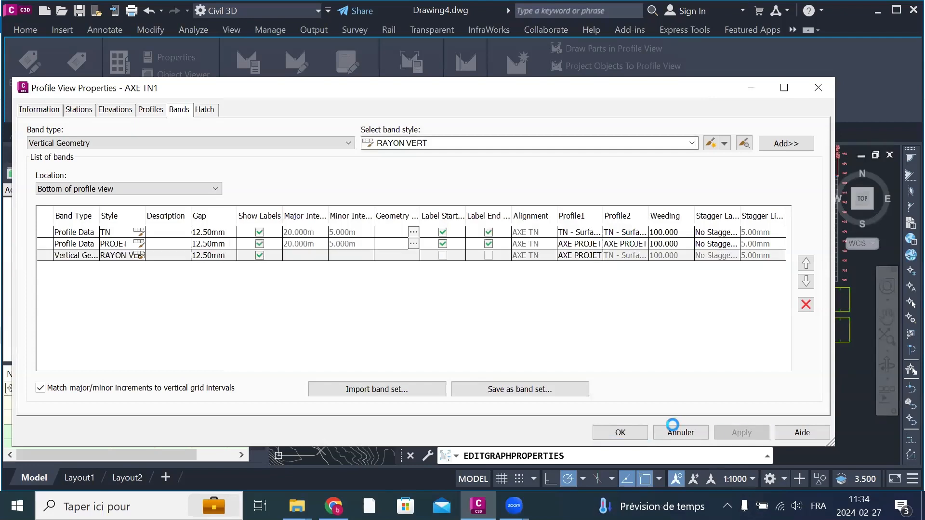
{"action": "left_click", "coordinate": [626, 434]}
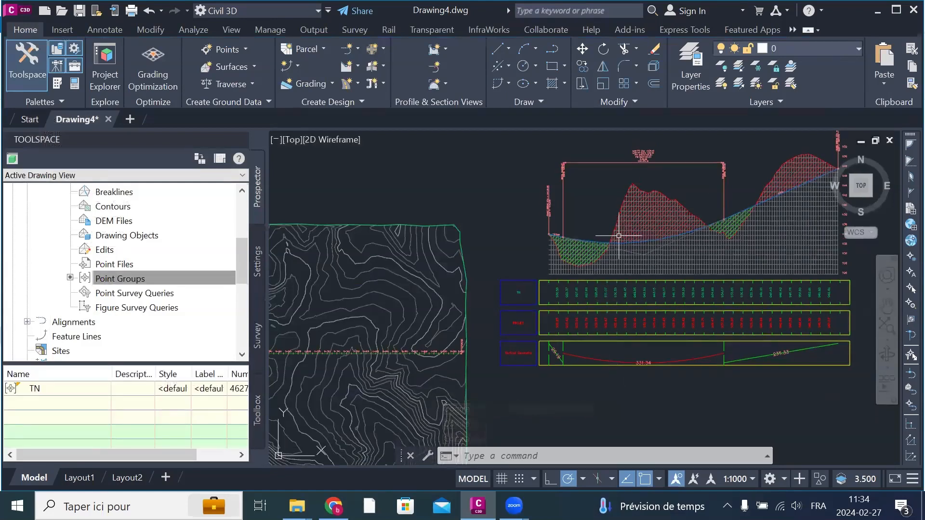
{"action": "scroll", "coordinate": [636, 369], "scroll_direction": "up", "scroll_amount": 8}
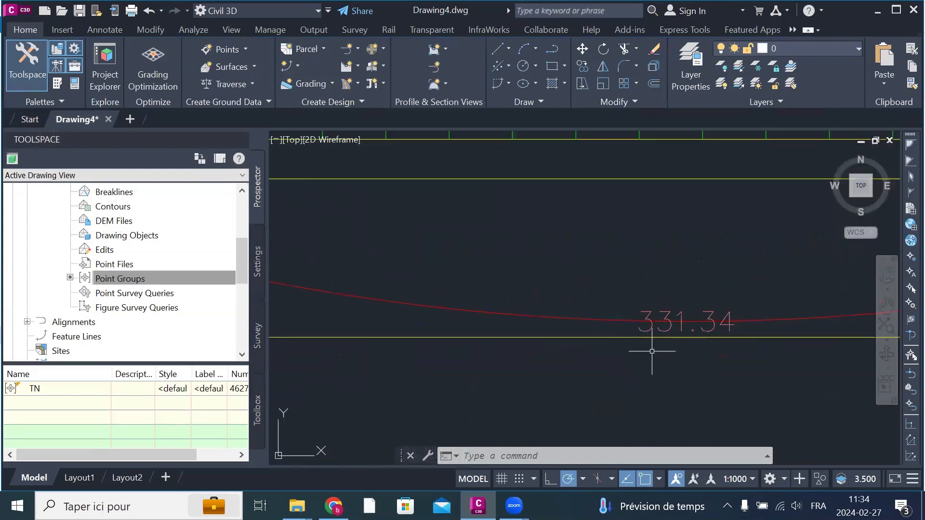
{"action": "scroll", "coordinate": [573, 334], "scroll_direction": "down", "scroll_amount": 4}
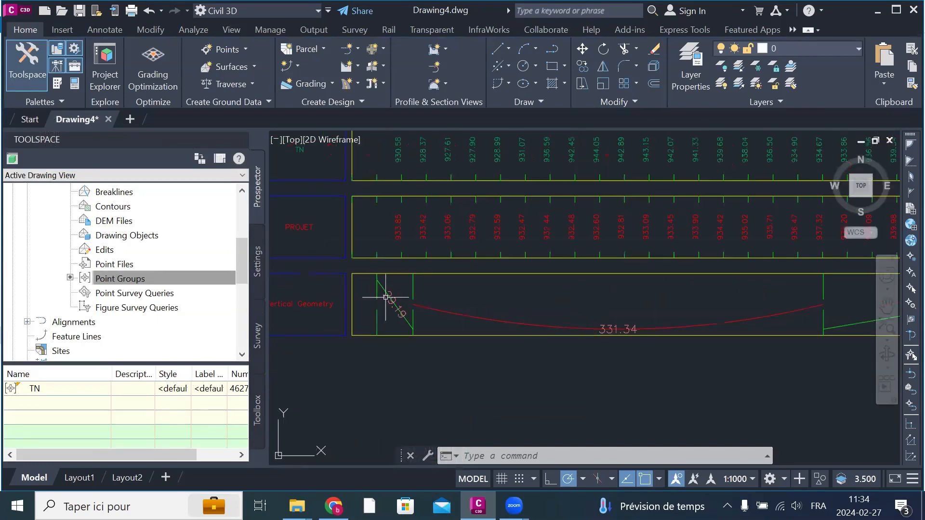
Step: Examine the tangent and curve labels of the vertical geometry band below the profile view
{"action": "scroll", "coordinate": [381, 318], "scroll_direction": "up", "scroll_amount": 5}
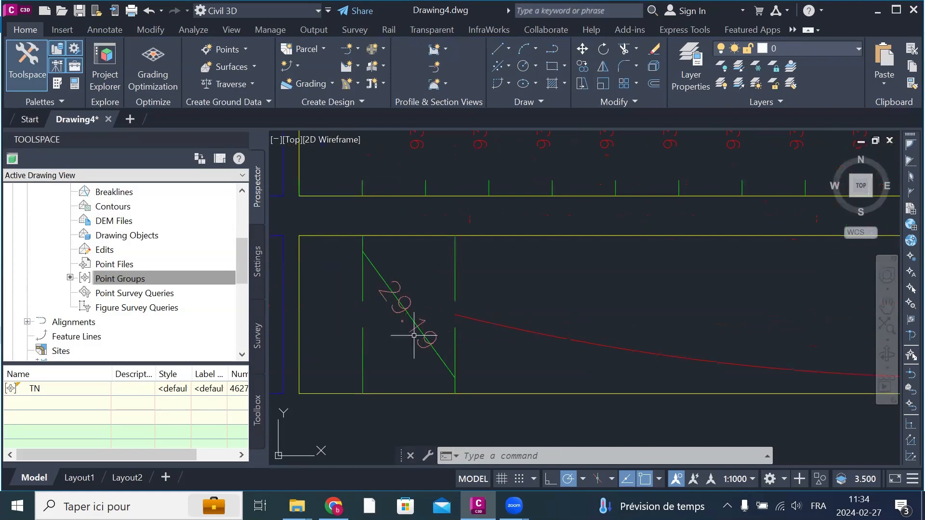
{"action": "scroll", "coordinate": [415, 336], "scroll_direction": "down", "scroll_amount": 5}
{"action": "scroll", "coordinate": [768, 341], "scroll_direction": "up", "scroll_amount": 5}
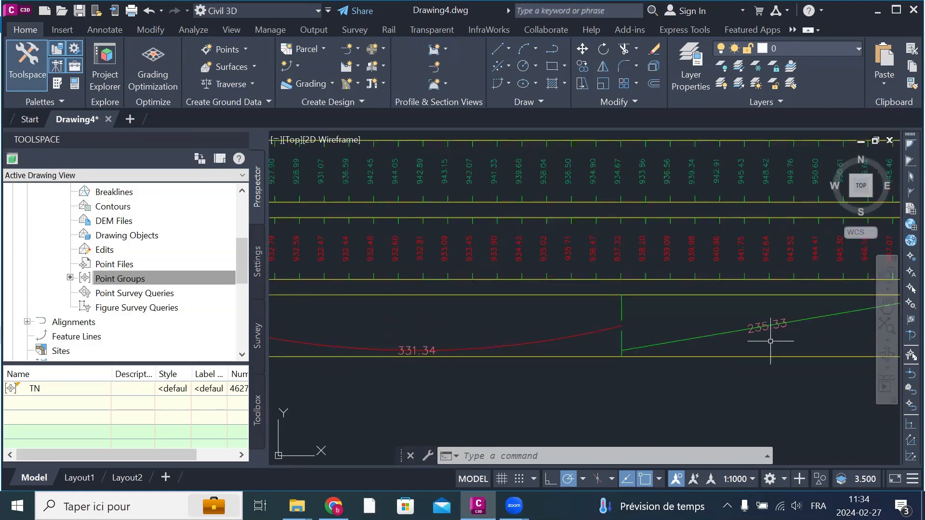
{"action": "scroll", "coordinate": [639, 313], "scroll_direction": "down", "scroll_amount": 5}
{"action": "scroll", "coordinate": [639, 313], "scroll_direction": "down", "scroll_amount": 3}
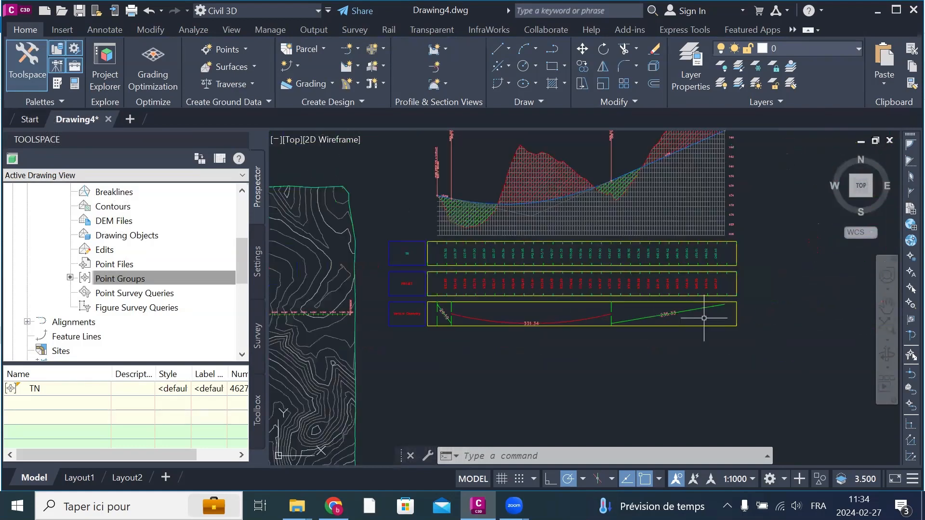
{"action": "scroll", "coordinate": [651, 355], "scroll_direction": "down", "scroll_amount": 4}
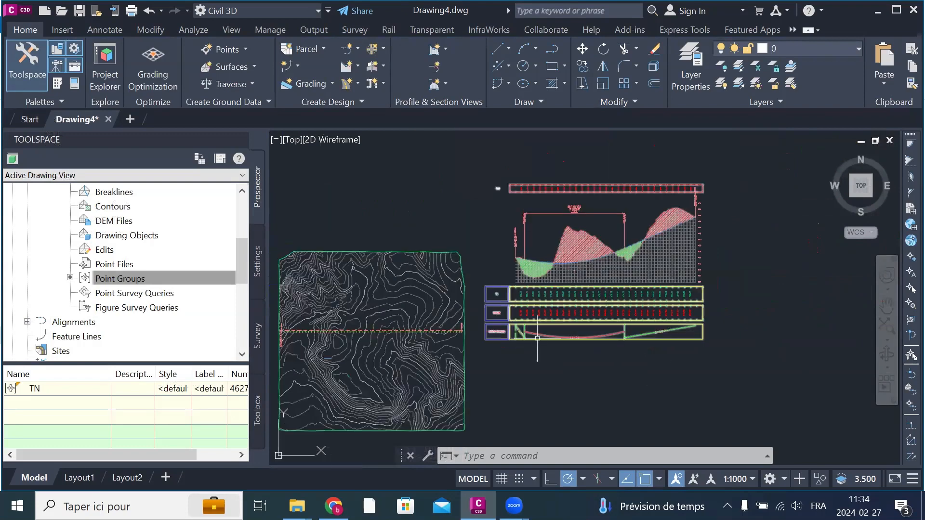
{"action": "scroll", "coordinate": [543, 335], "scroll_direction": "up", "scroll_amount": 4}
{"action": "scroll", "coordinate": [543, 335], "scroll_direction": "up", "scroll_amount": 2}
{"action": "scroll", "coordinate": [628, 328], "scroll_direction": "up", "scroll_amount": 3}
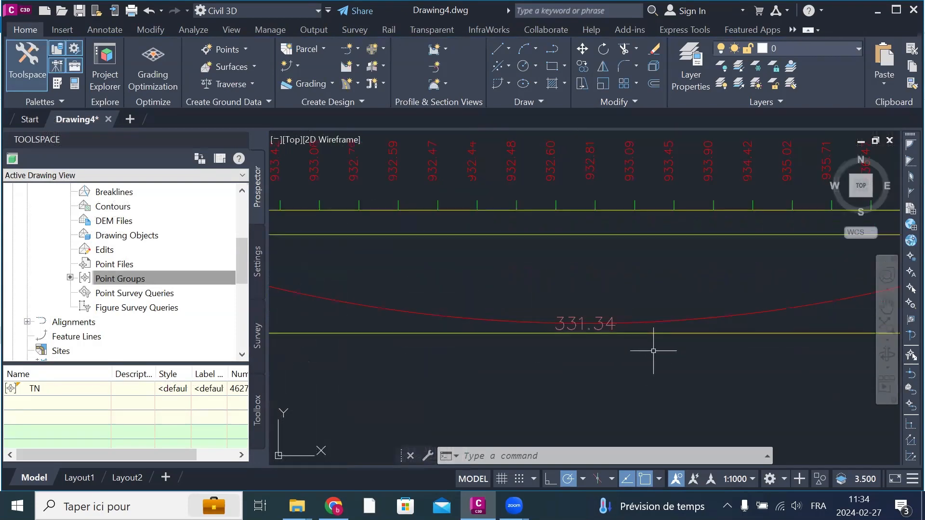
{"action": "scroll", "coordinate": [706, 351], "scroll_direction": "down", "scroll_amount": 3}
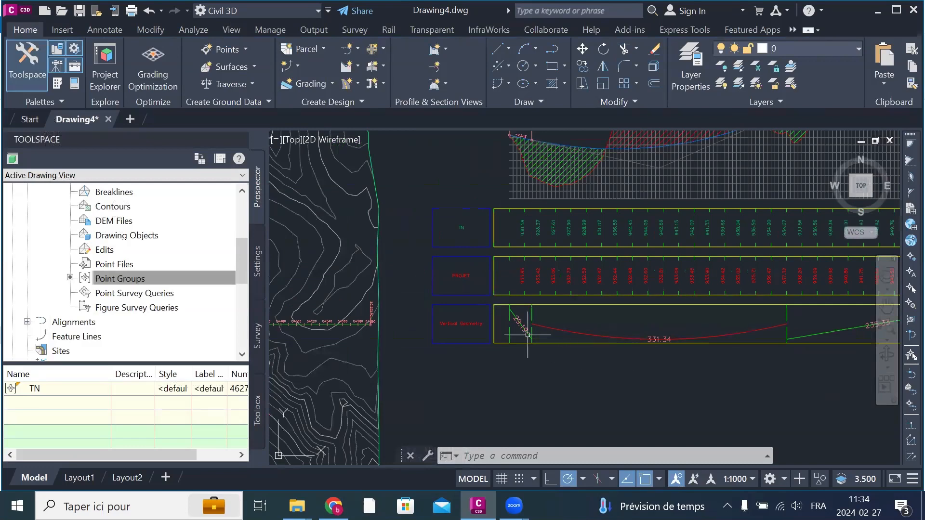
{"action": "scroll", "coordinate": [423, 318], "scroll_direction": "up", "scroll_amount": 4}
{"action": "scroll", "coordinate": [433, 320], "scroll_direction": "down", "scroll_amount": 5}
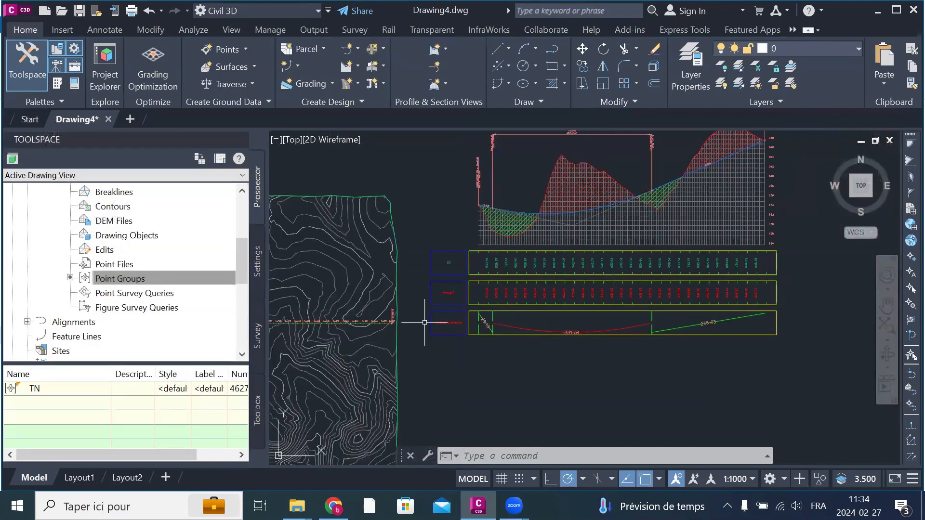
{"action": "scroll", "coordinate": [514, 317], "scroll_direction": "up", "scroll_amount": 4}
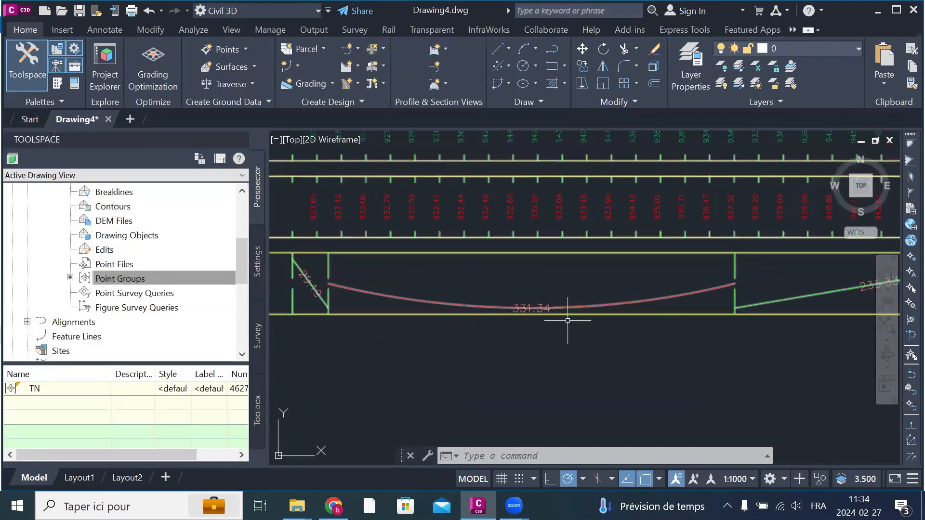
{"action": "scroll", "coordinate": [531, 333], "scroll_direction": "down", "scroll_amount": 3}
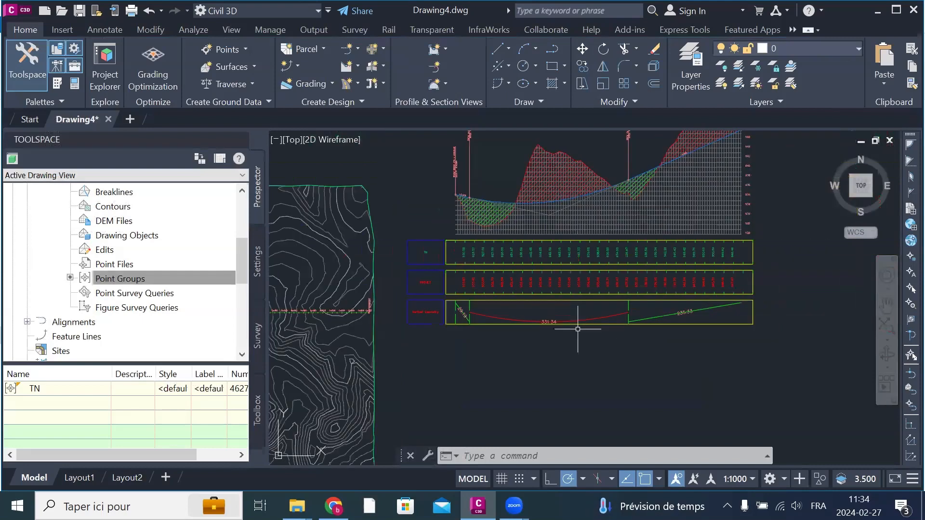
Step: Open the profile view's properties and bring up the RAYON VERT band style's band details for editing
{"action": "left_click", "coordinate": [633, 224]}
{"action": "right_click", "coordinate": [633, 224]}
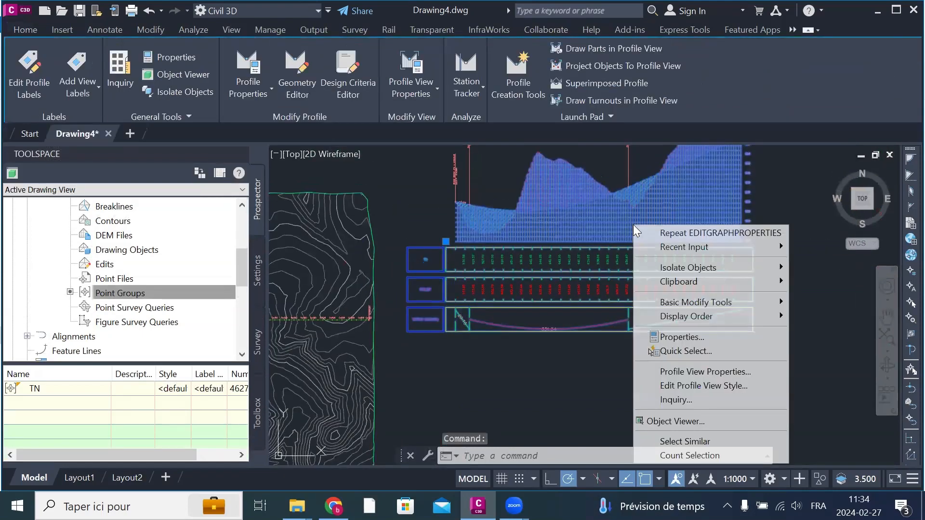
{"action": "left_click", "coordinate": [713, 385]}
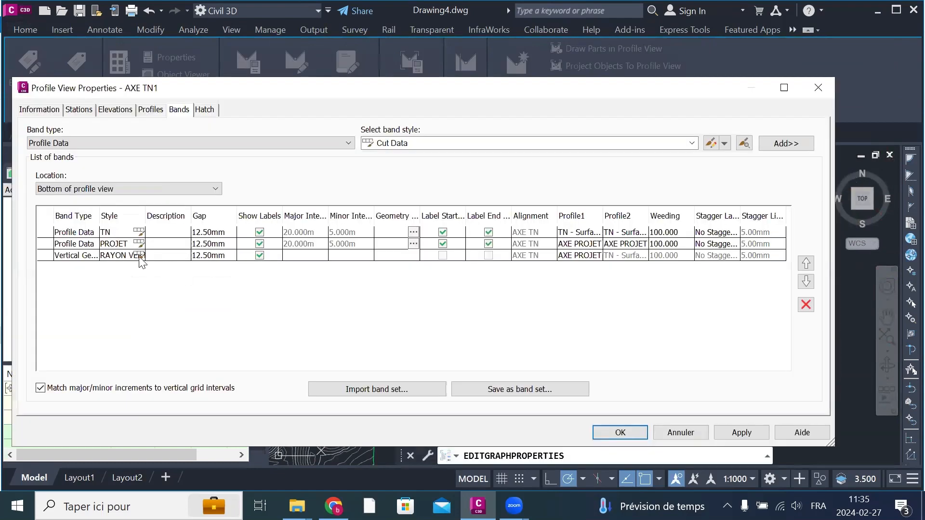
{"action": "left_click", "coordinate": [135, 257]}
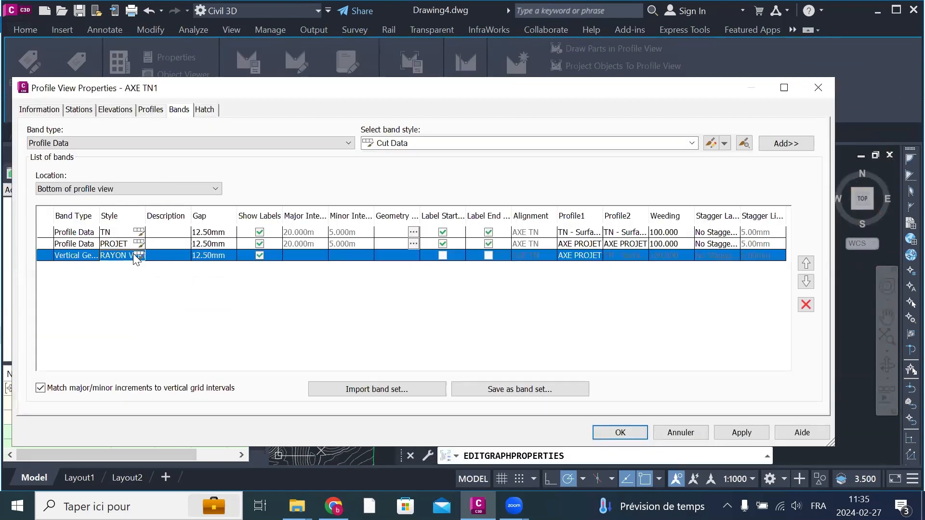
{"action": "left_click", "coordinate": [138, 255]}
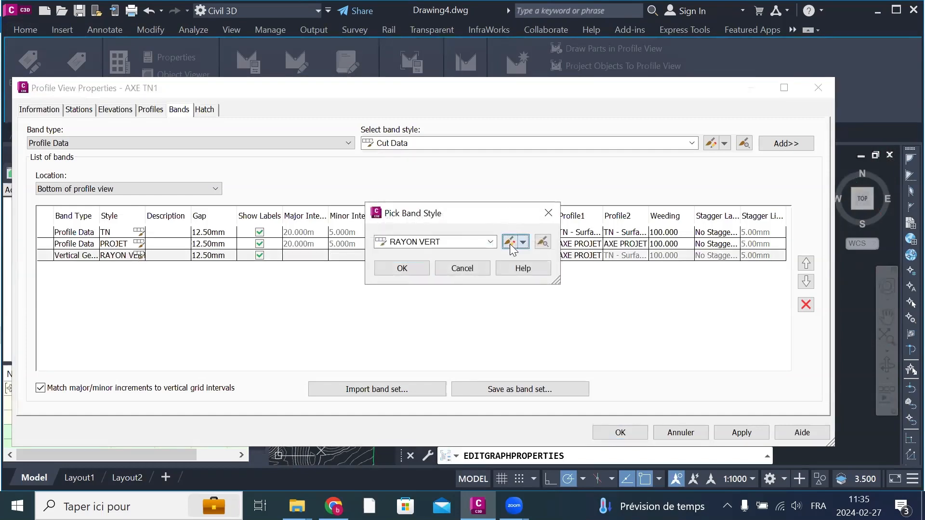
{"action": "left_click", "coordinate": [510, 241]}
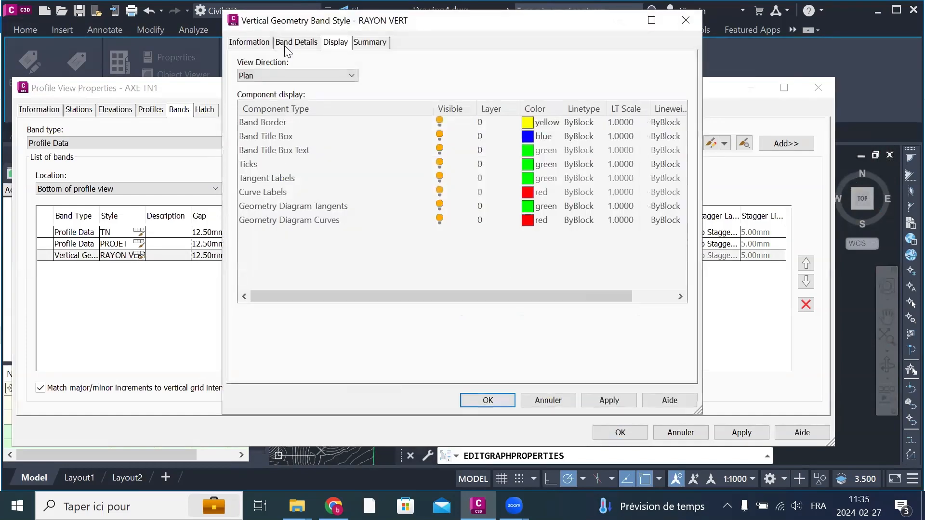
{"action": "left_click", "coordinate": [295, 46]}
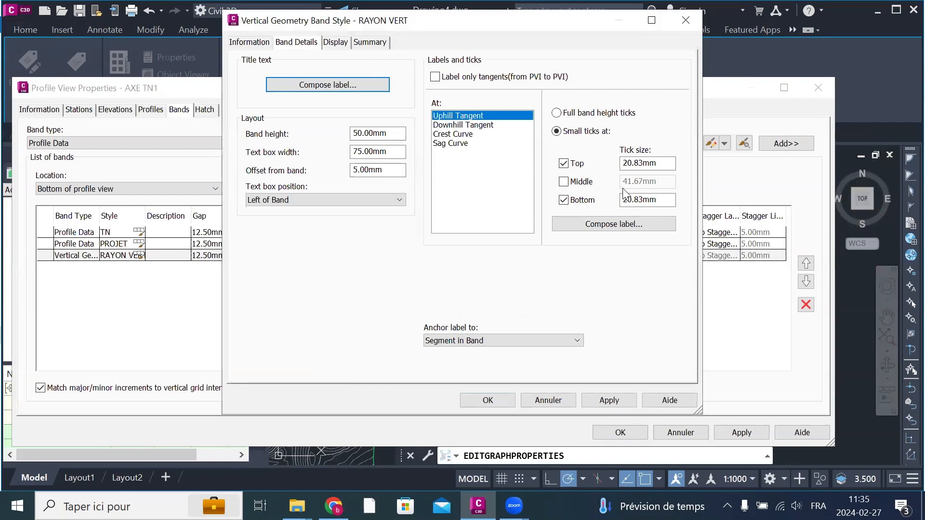
Step: Check the Uphill Tangent label's Tangent Horizontal Length component and its contents, and close the label without changes
{"action": "left_click", "coordinate": [603, 224]}
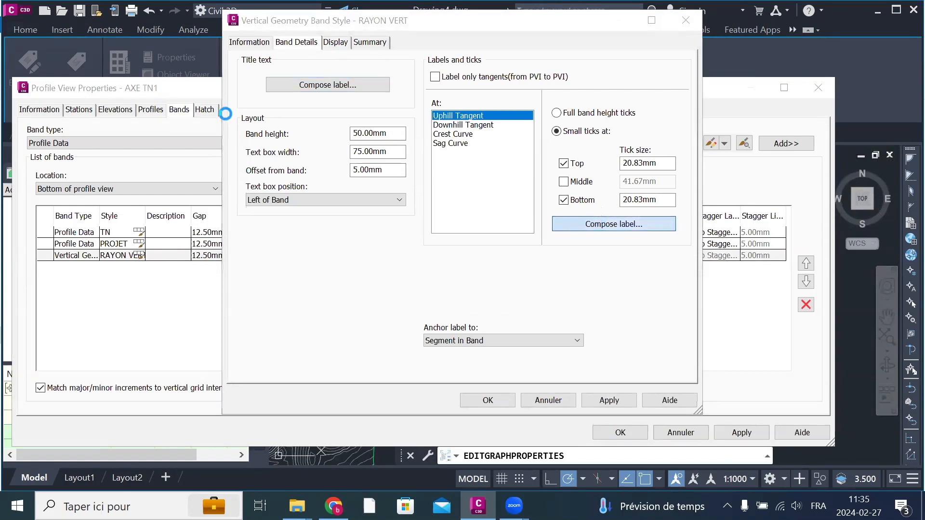
{"action": "left_click", "coordinate": [273, 112]}
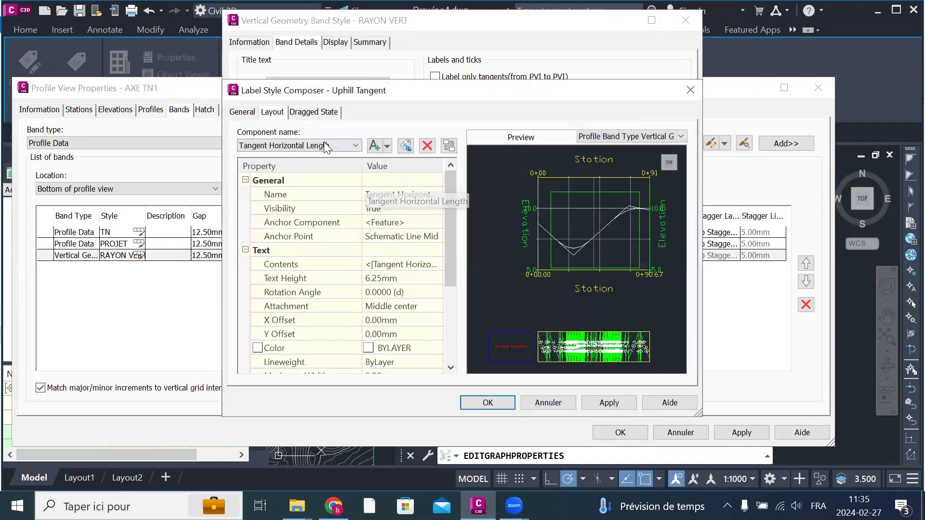
{"action": "left_click", "coordinate": [307, 146]}
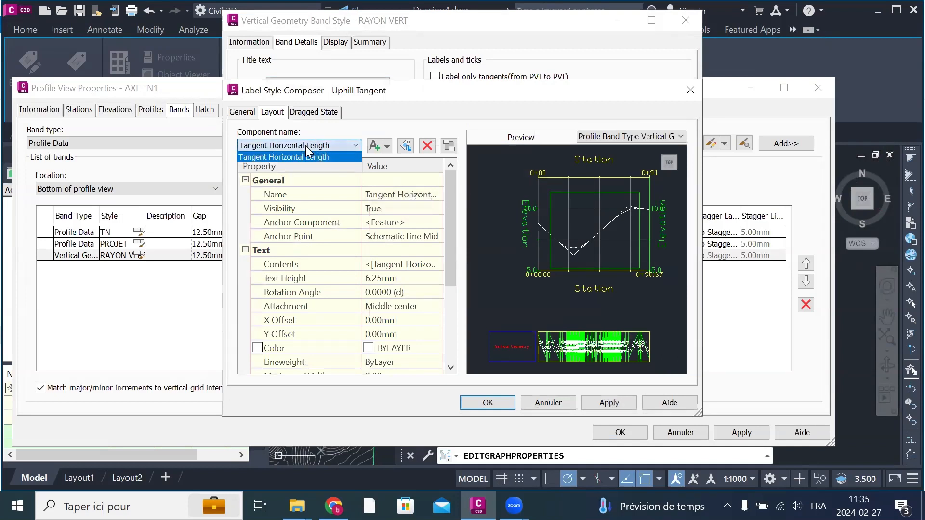
{"action": "left_click", "coordinate": [306, 156]}
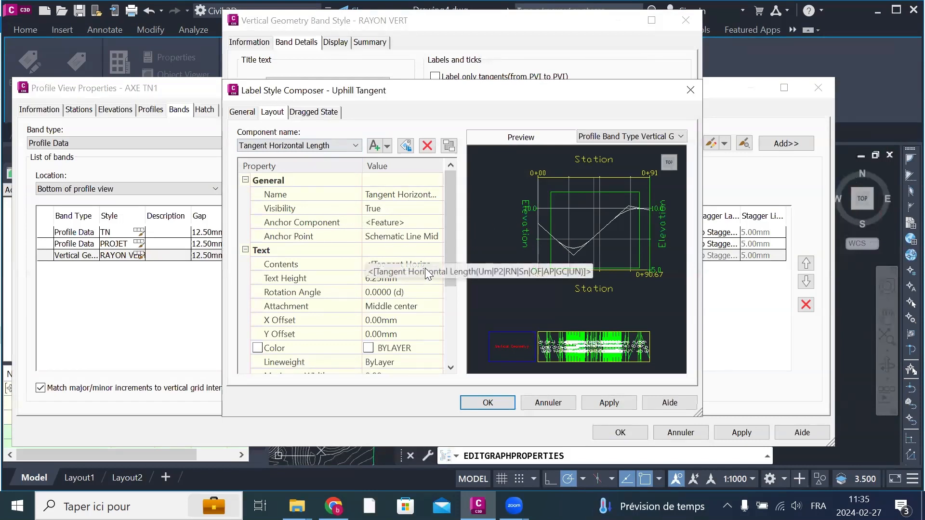
{"action": "left_click", "coordinate": [692, 91]}
Step: Review the Crest Curve label's RAYON VERT component and its length and radius contents, and apply and accept the label
{"action": "left_click", "coordinate": [455, 135]}
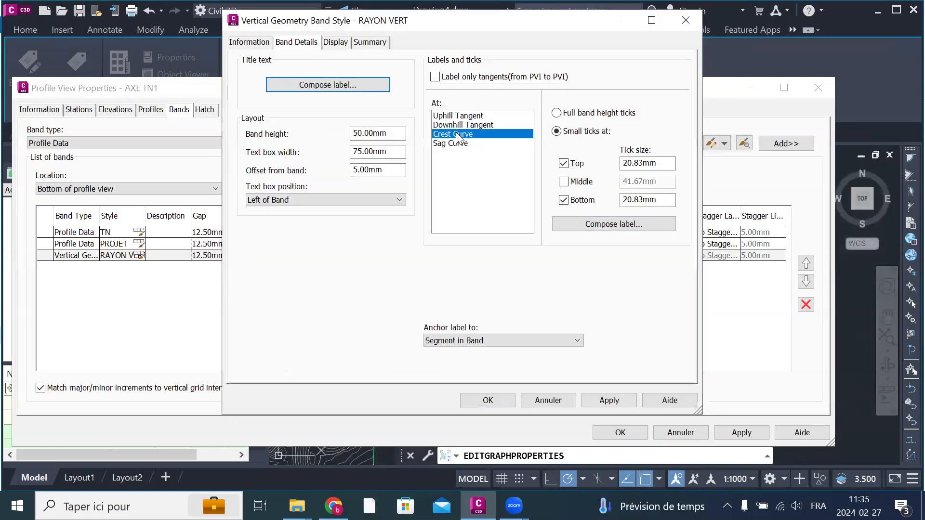
{"action": "left_click", "coordinate": [613, 223]}
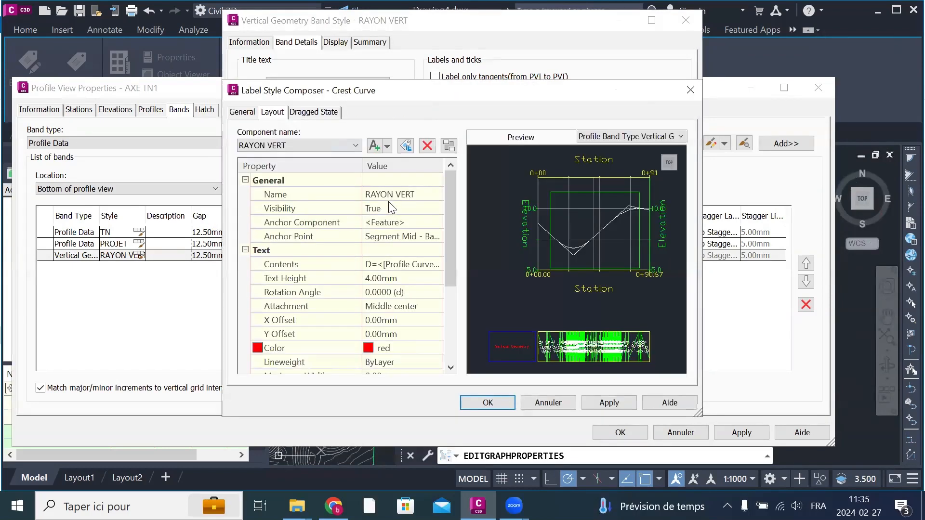
{"action": "left_click", "coordinate": [393, 250]}
{"action": "left_click", "coordinate": [388, 265]}
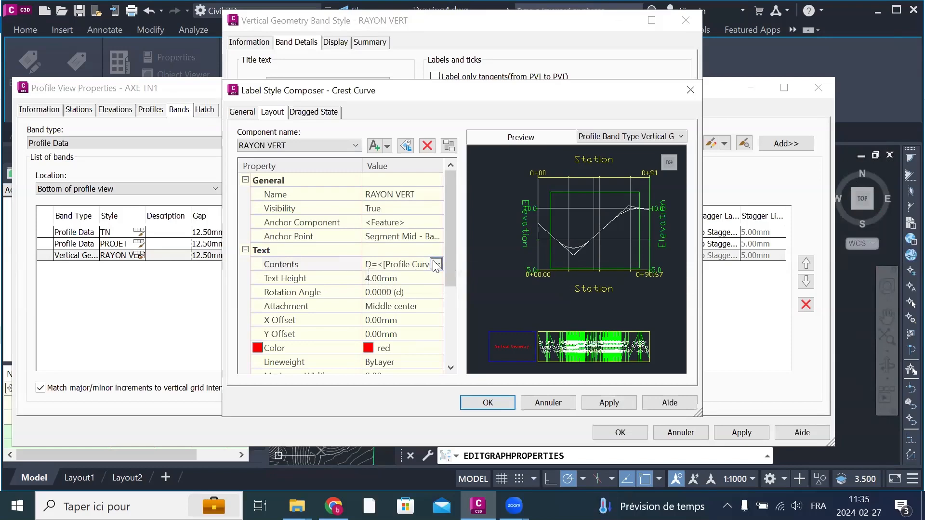
{"action": "left_click", "coordinate": [436, 264]}
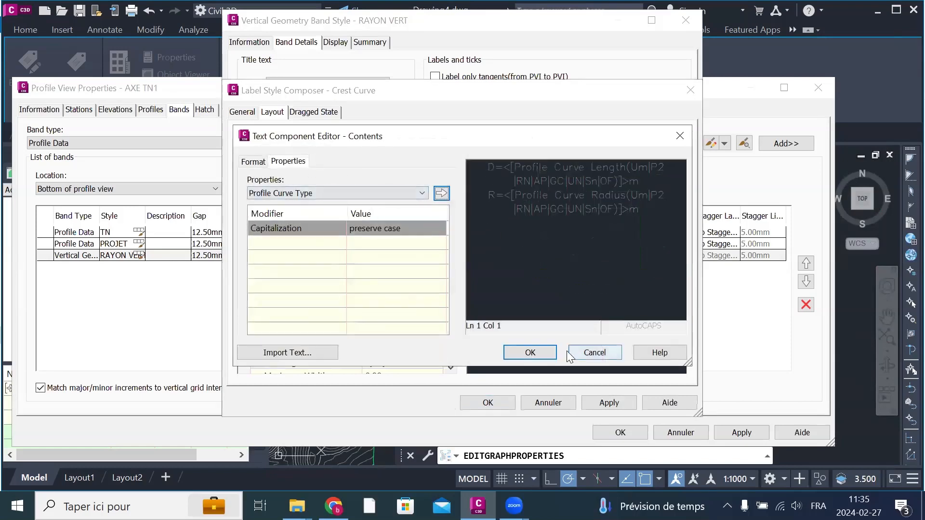
{"action": "left_click", "coordinate": [530, 352]}
{"action": "left_click", "coordinate": [312, 143]}
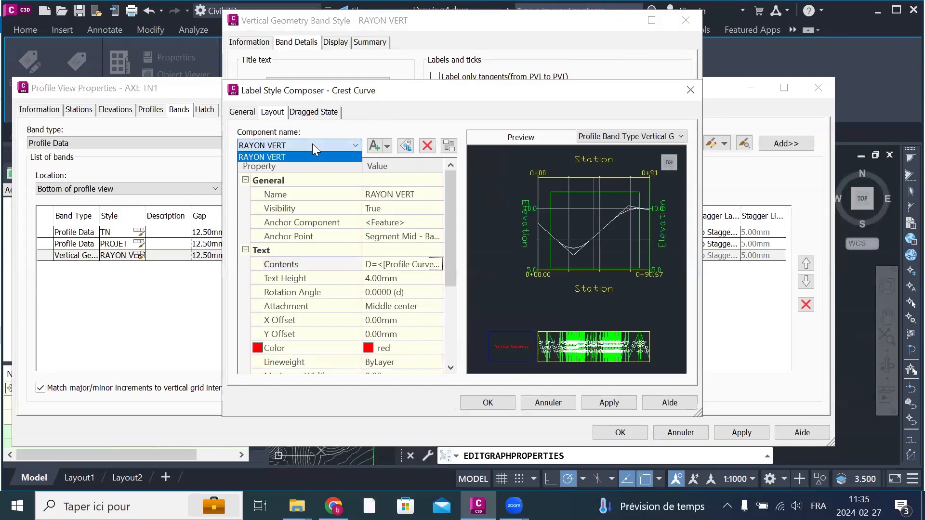
{"action": "left_click", "coordinate": [312, 143]}
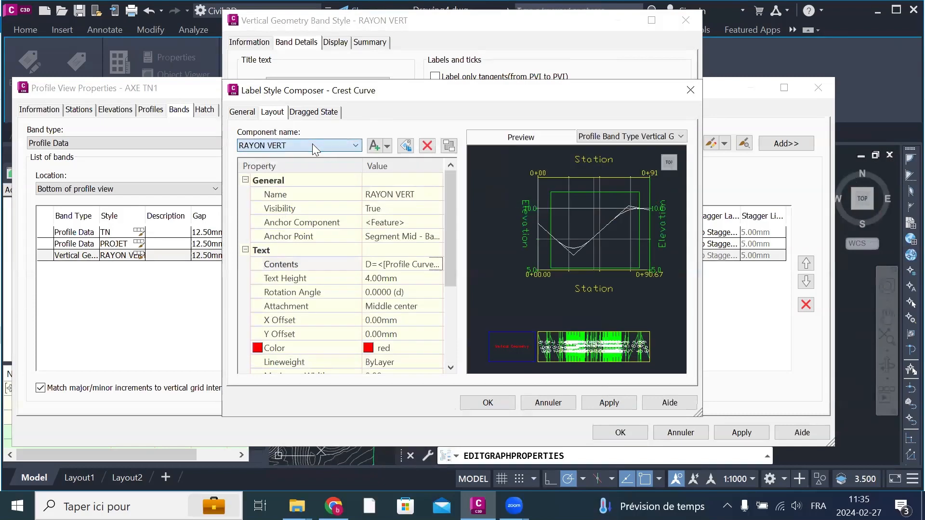
{"action": "left_click", "coordinate": [600, 403]}
{"action": "left_click", "coordinate": [496, 400]}
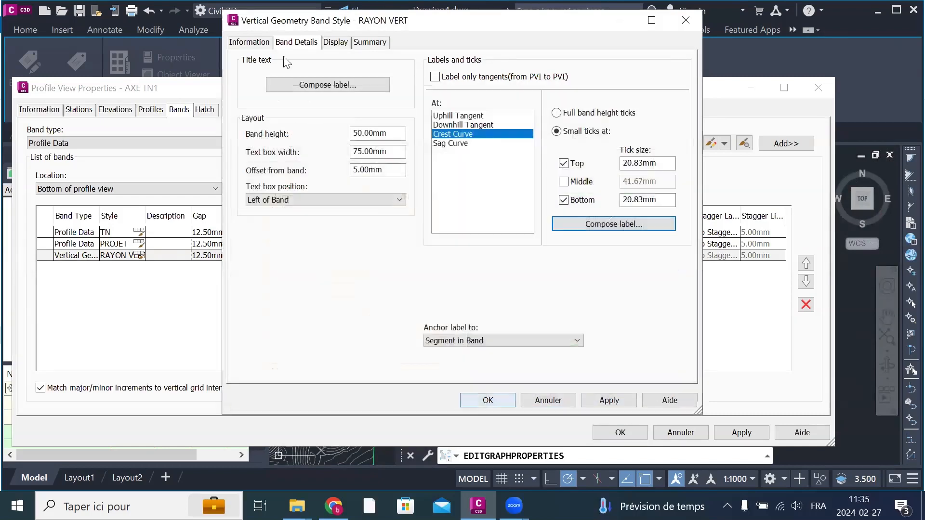
Step: Open the Sag Curve label's Profile Curve Length contents for editing and clear the existing text
{"action": "left_click", "coordinate": [456, 143]}
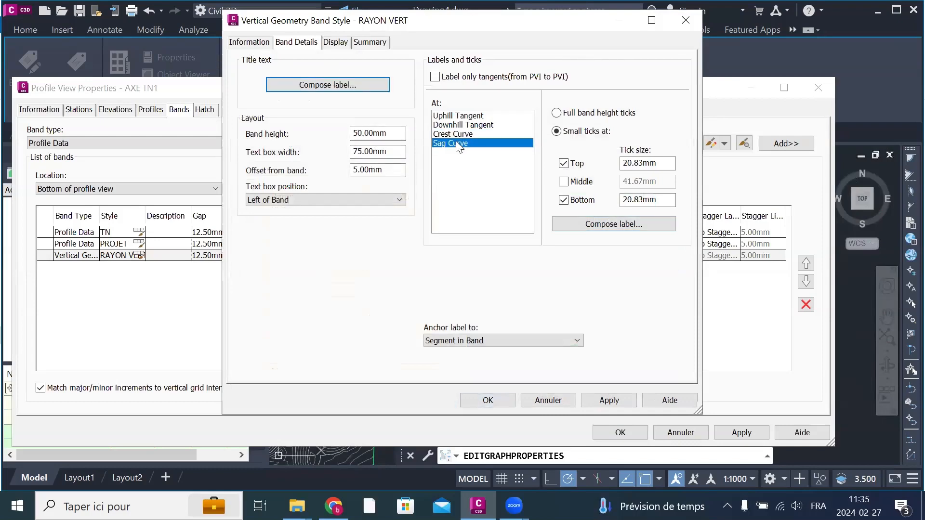
{"action": "left_click", "coordinate": [635, 227]}
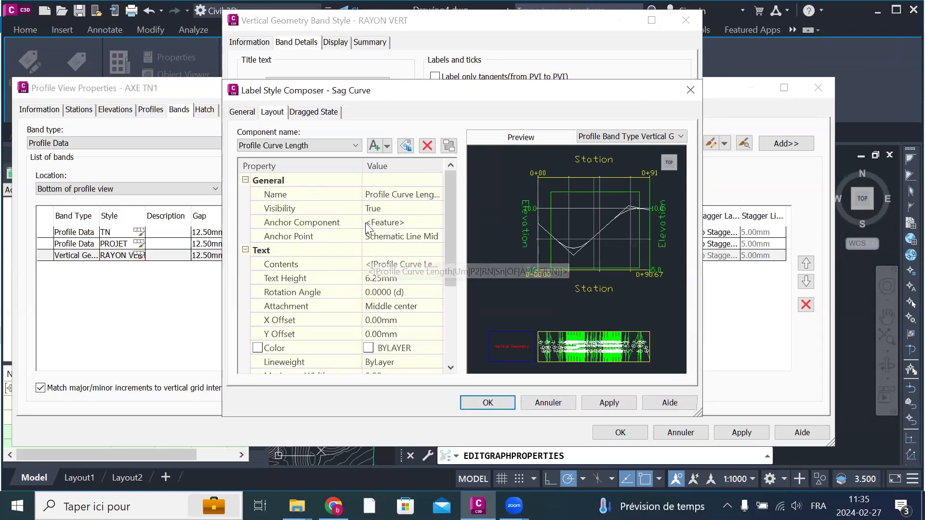
{"action": "left_click", "coordinate": [424, 265]}
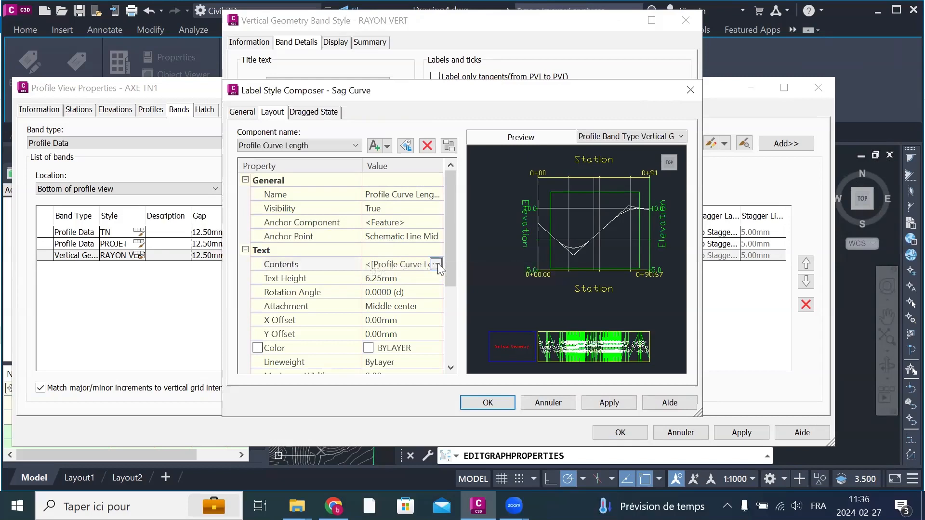
{"action": "left_click", "coordinate": [436, 264]}
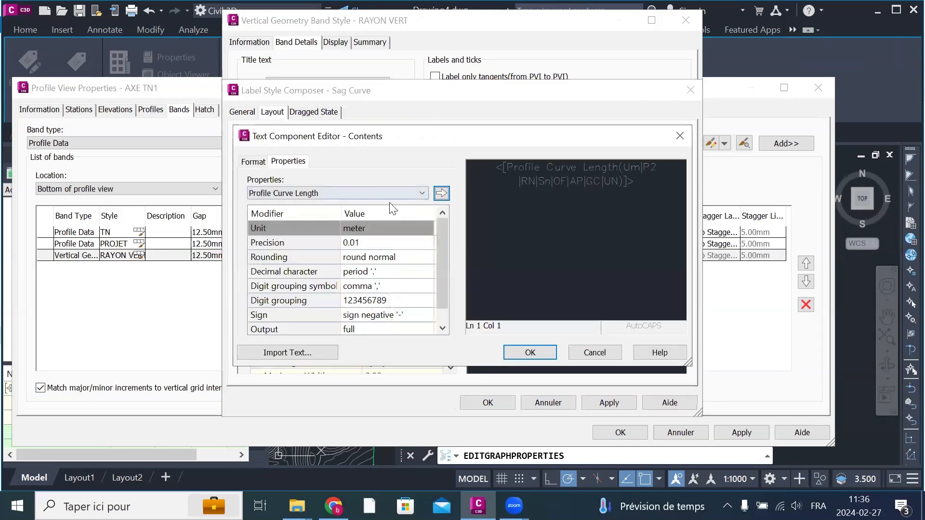
{"action": "left_click", "coordinate": [329, 195]}
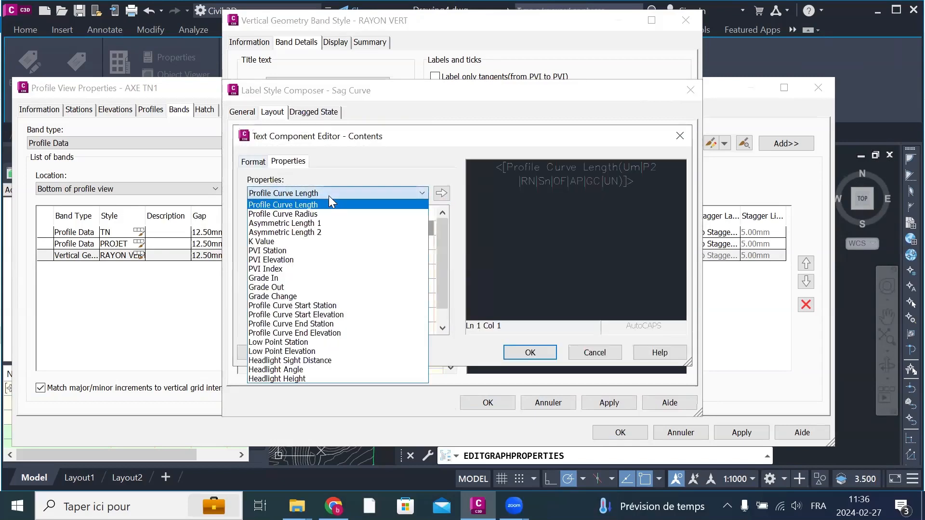
{"action": "left_click", "coordinate": [329, 195]}
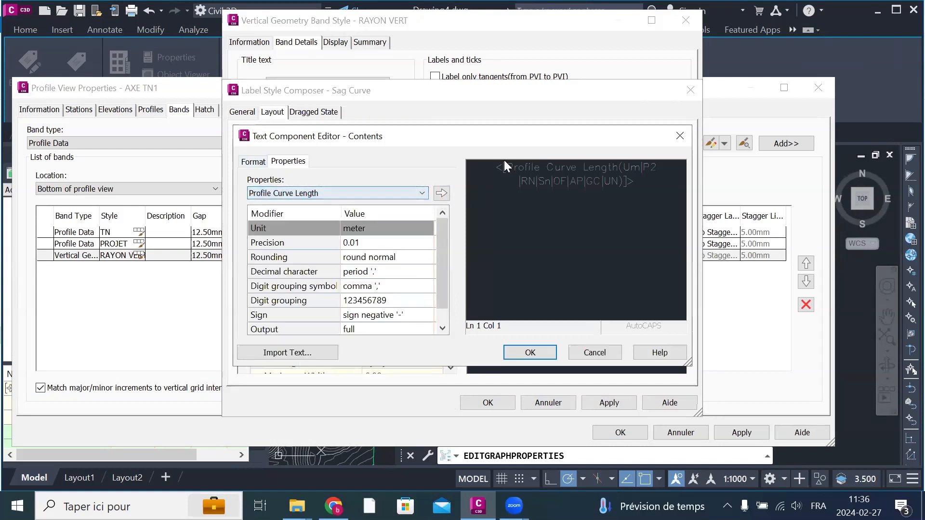
{"action": "left_click_drag", "start_coordinate": [476, 169], "coordinate": [484, 208]}
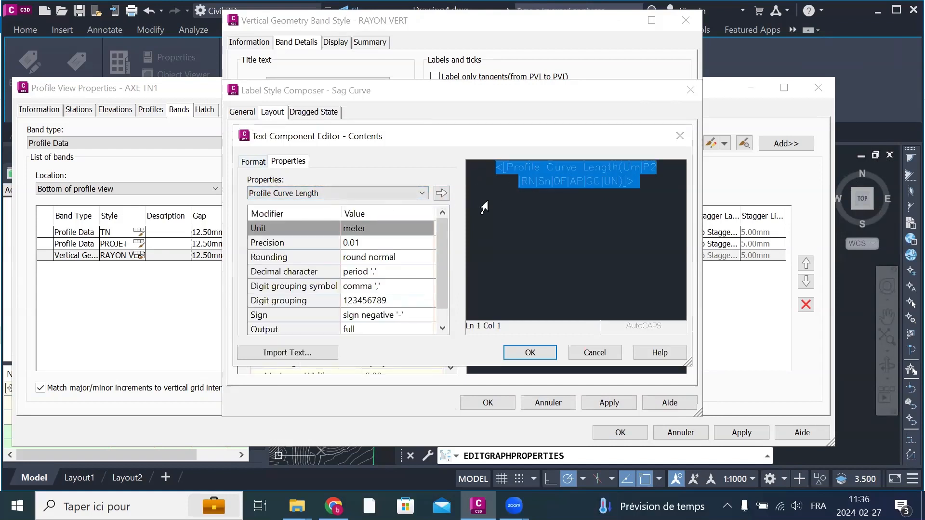
{"action": "key", "text": "Delete"}
Step: Enter "D=" in the sag curve label contents, followed by the Profile Curve Length property and the unit "m"
{"action": "left_click", "coordinate": [399, 190]}
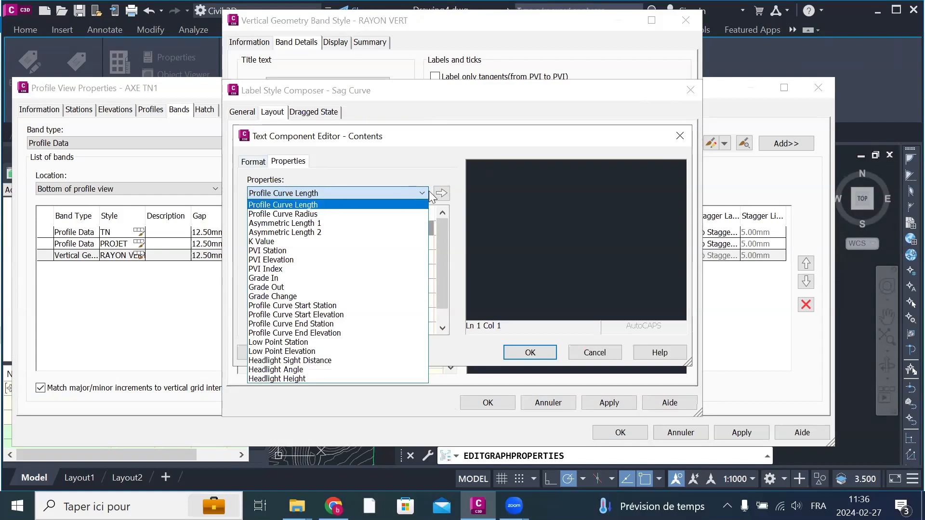
{"action": "left_click", "coordinate": [533, 169]}
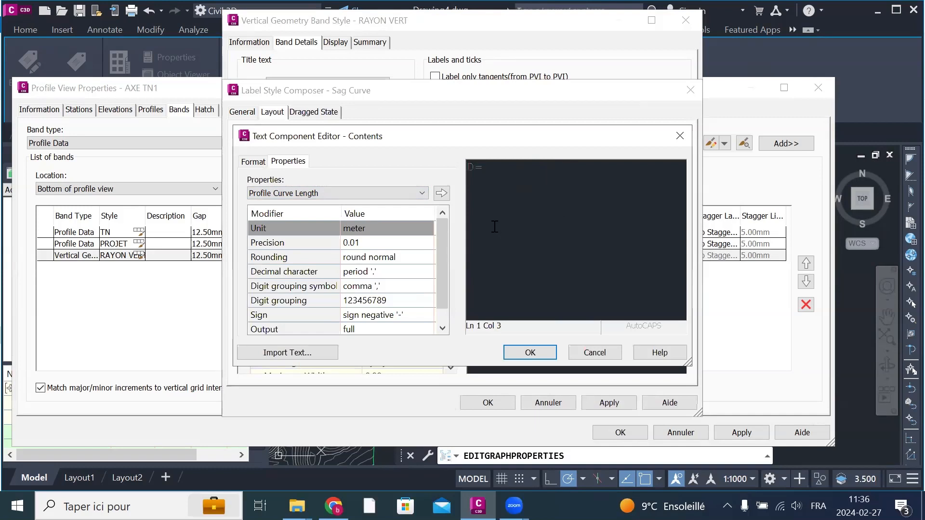
{"action": "left_click", "coordinate": [422, 193]}
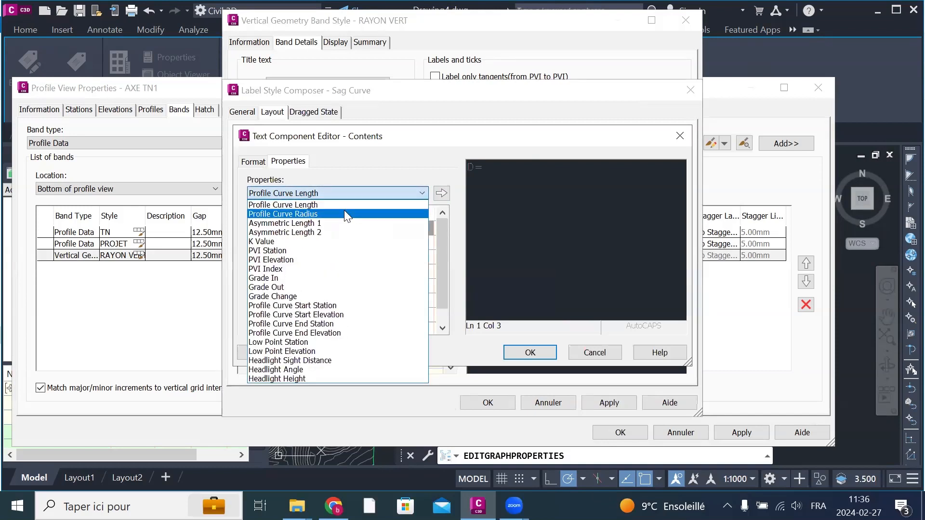
{"action": "left_click", "coordinate": [320, 206]}
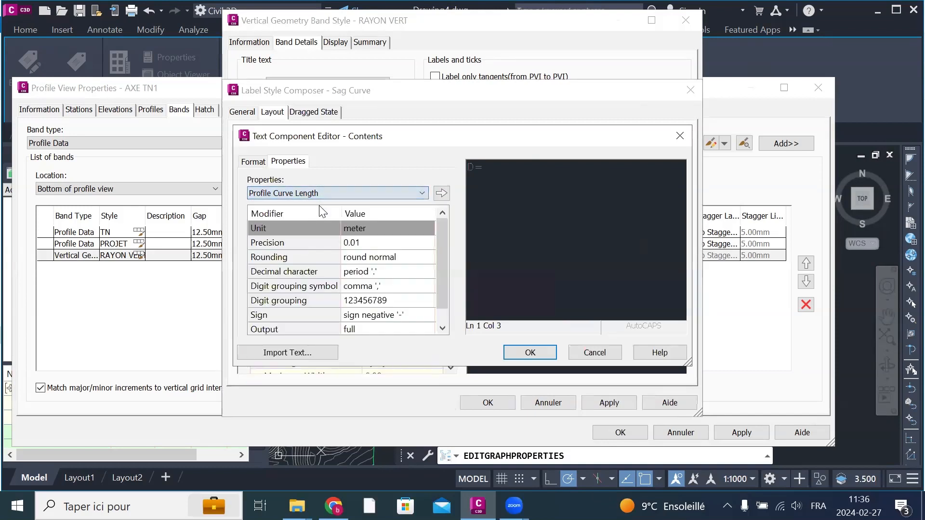
{"action": "left_click", "coordinate": [441, 193]}
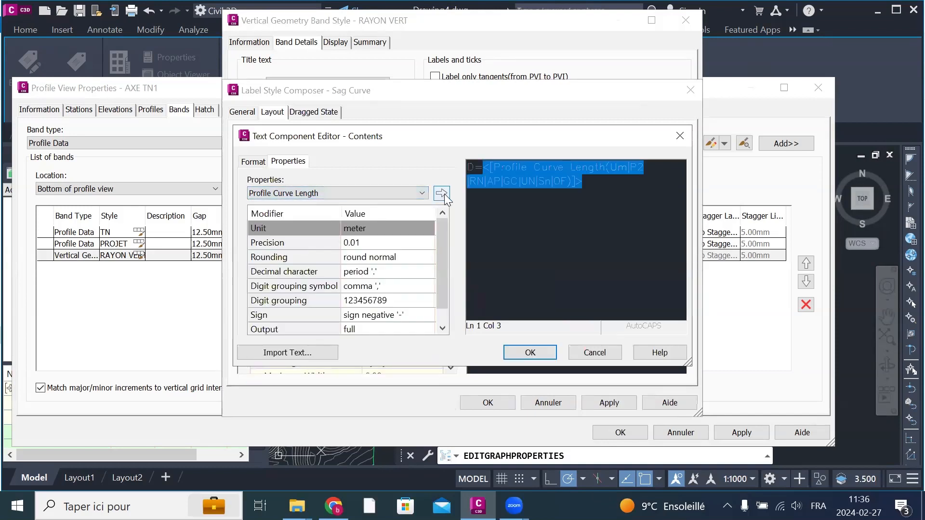
{"action": "key", "text": "Right"}
{"action": "type", "text": "m"}
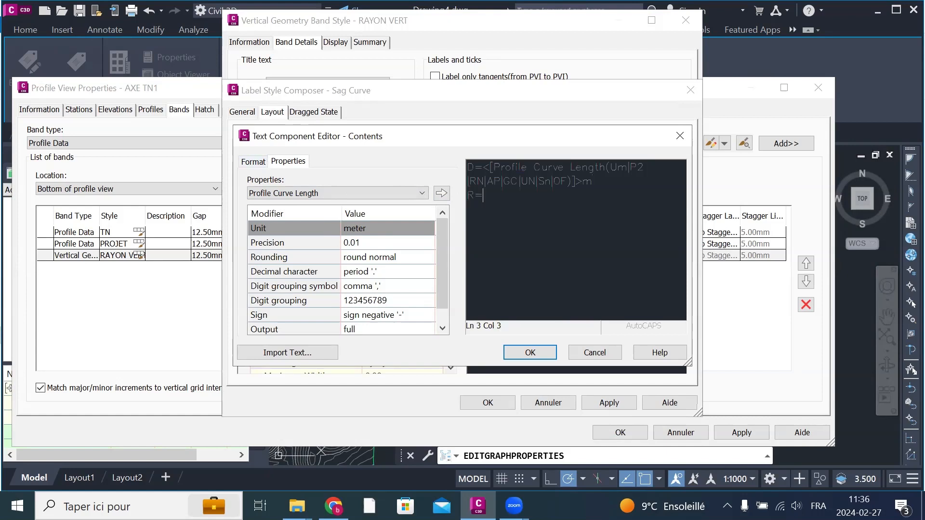
Step: Add a second line "R=" with the Profile Curve Radius property and the unit "m", and accept the label contents
{"action": "left_click", "coordinate": [293, 194]}
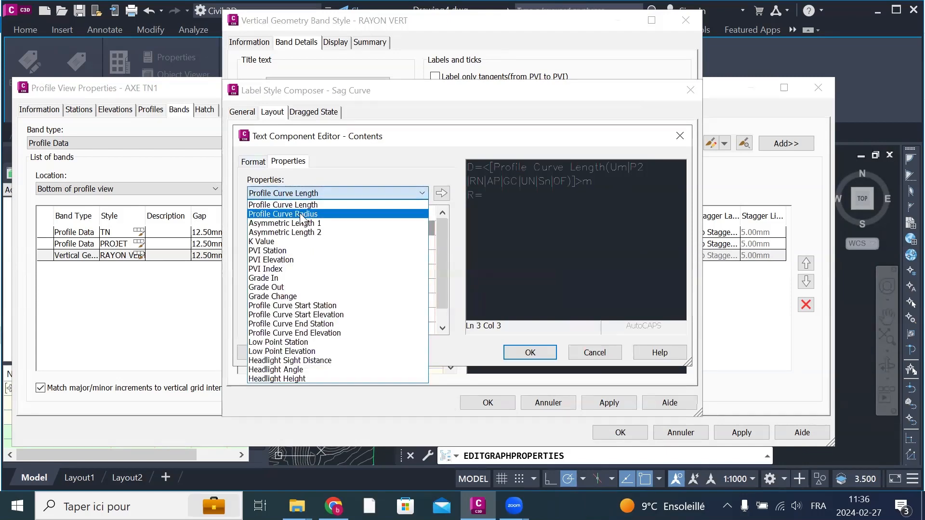
{"action": "left_click", "coordinate": [299, 214]}
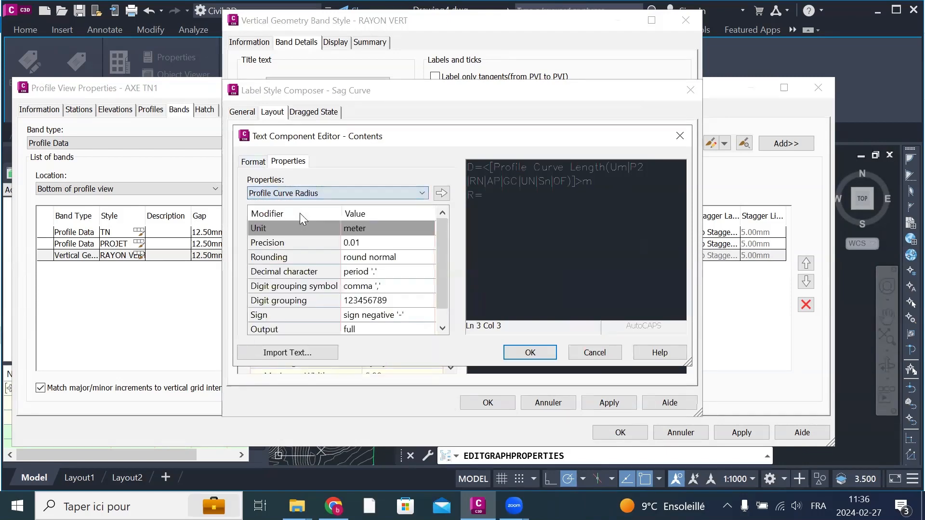
{"action": "left_click", "coordinate": [441, 193]}
{"action": "key", "text": "Right"}
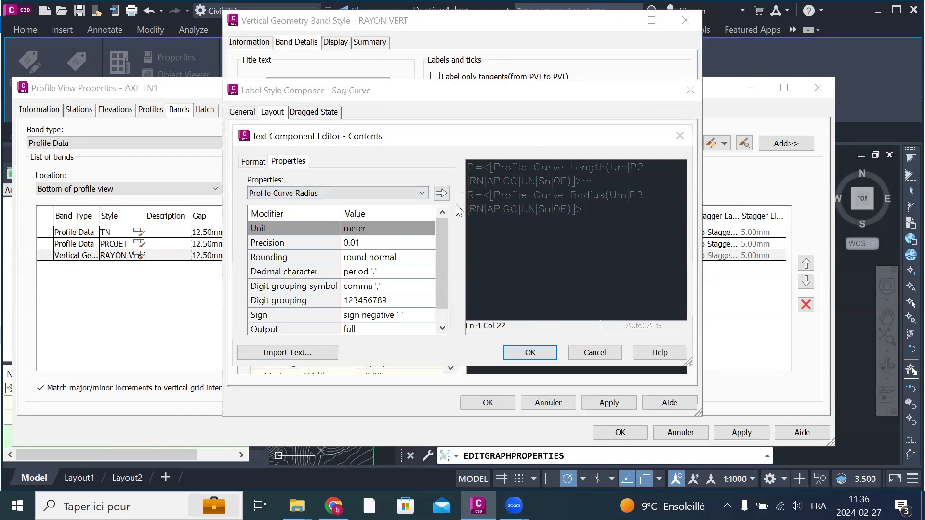
{"action": "type", "text": "m"}
{"action": "left_click", "coordinate": [529, 352]}
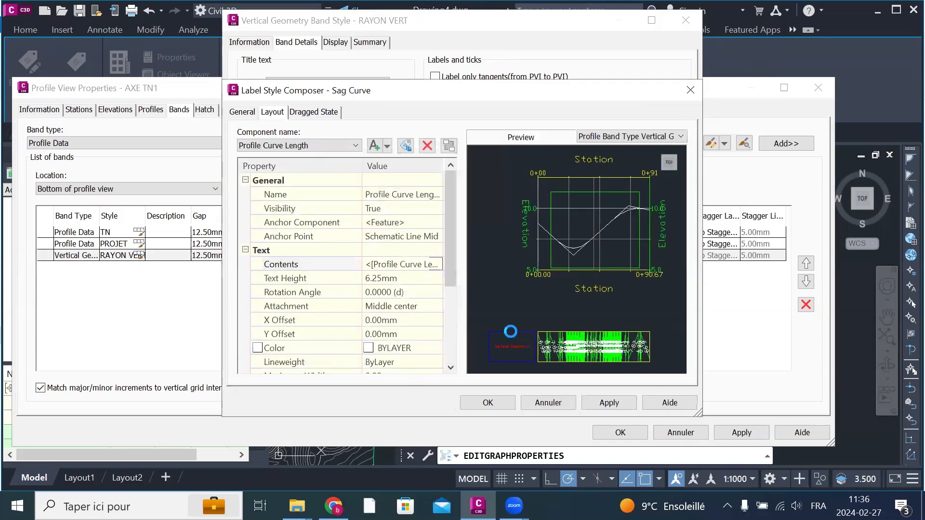
Step: Set the sag curve label's text colour to red, and apply and accept the label style
{"action": "left_click", "coordinate": [421, 351]}
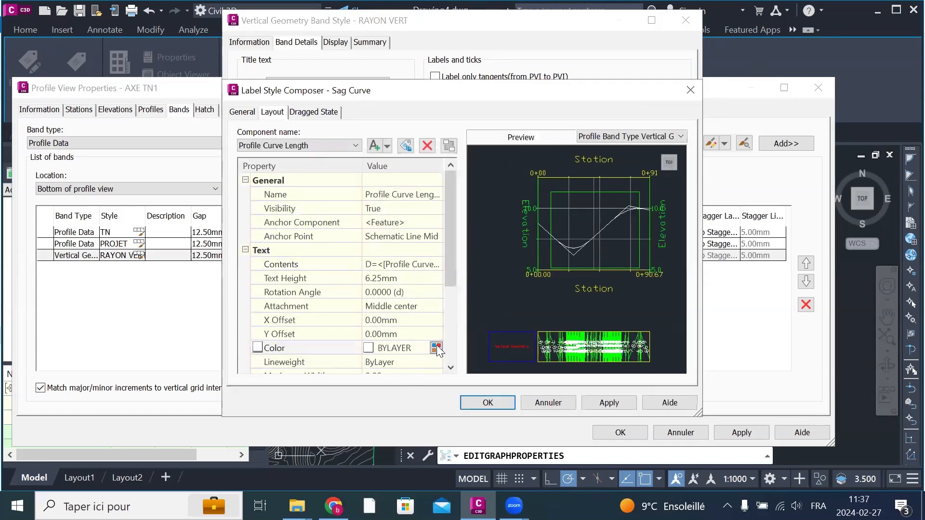
{"action": "left_click", "coordinate": [436, 348]}
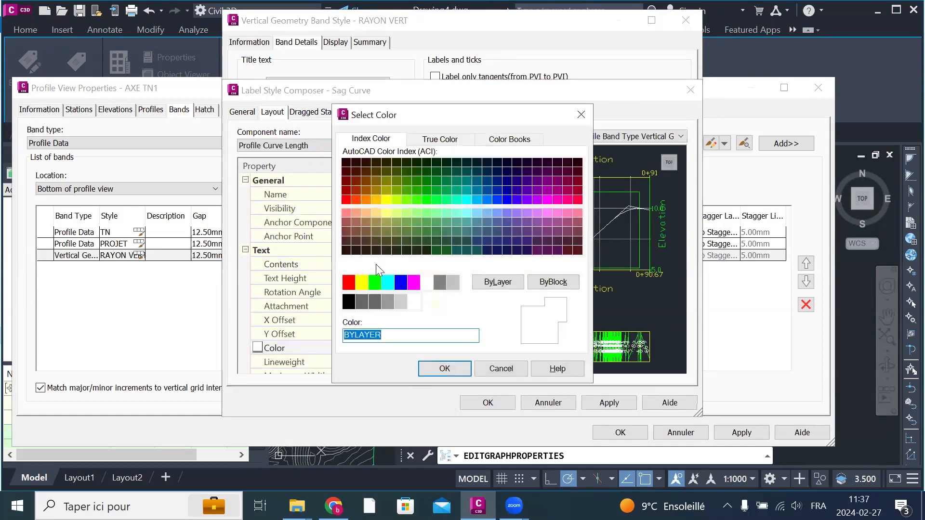
{"action": "left_click", "coordinate": [349, 282]}
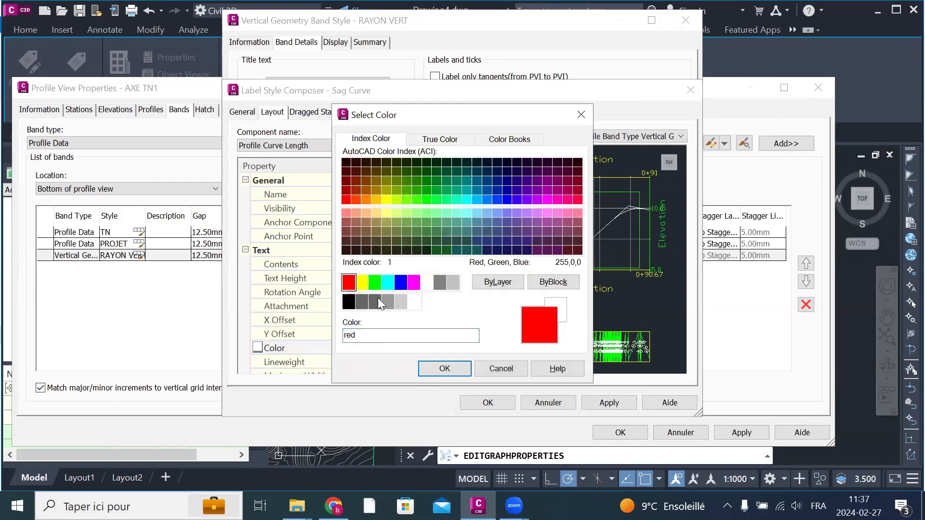
{"action": "left_click", "coordinate": [444, 368]}
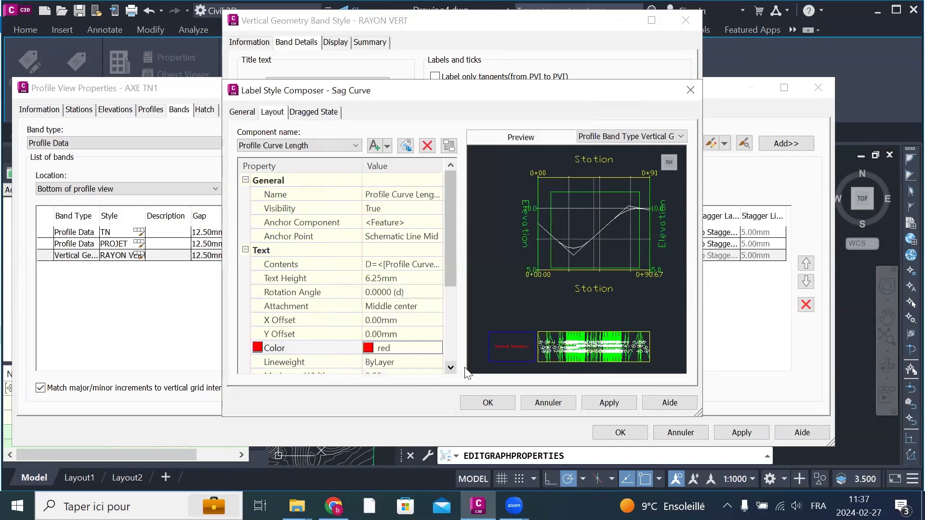
{"action": "left_click", "coordinate": [311, 115]}
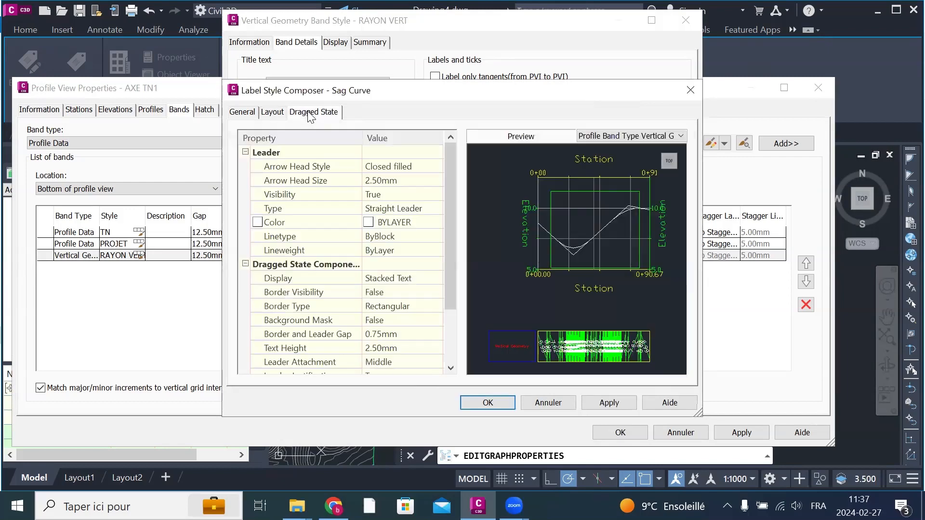
{"action": "left_click", "coordinate": [609, 404]}
{"action": "left_click", "coordinate": [488, 402]}
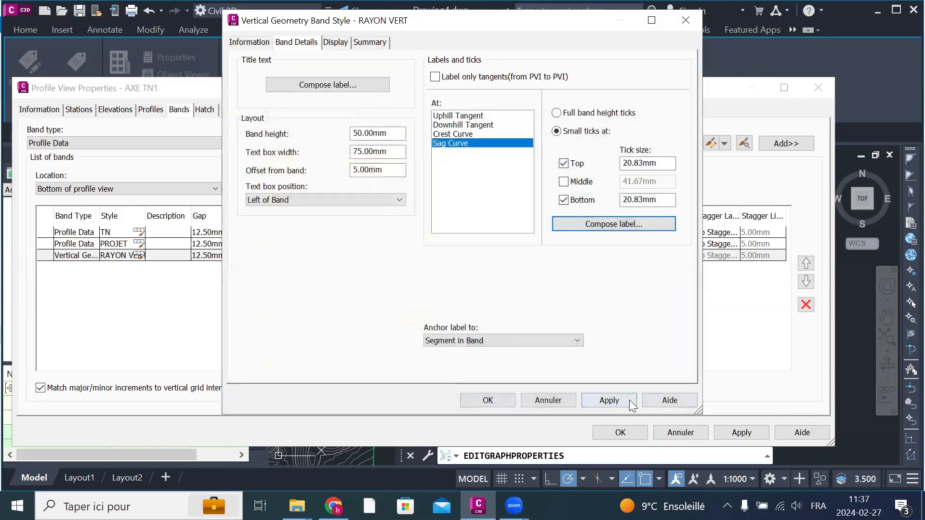
Step: Accept the RAYON VERT band style and apply the profile view properties to update the bands
{"action": "left_click", "coordinate": [488, 400]}
{"action": "left_click", "coordinate": [403, 268]}
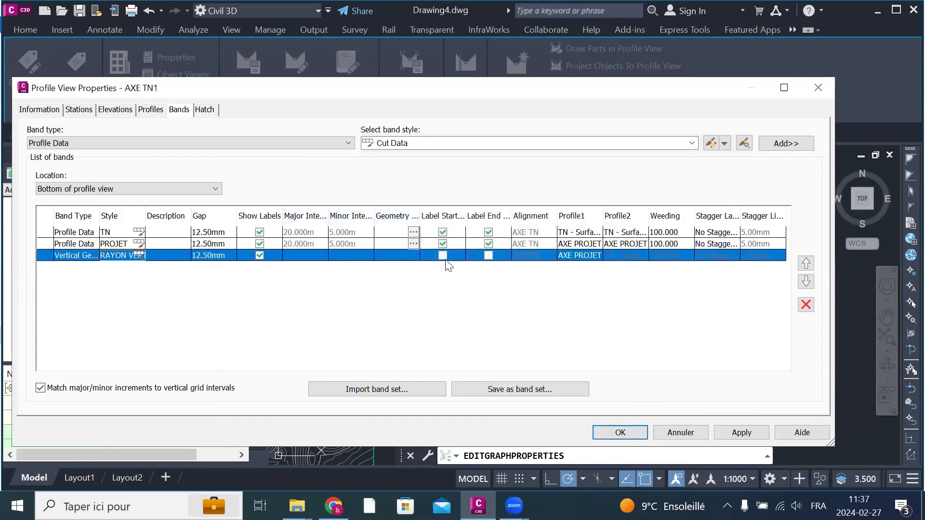
{"action": "left_click", "coordinate": [443, 259]}
{"action": "left_click", "coordinate": [731, 433]}
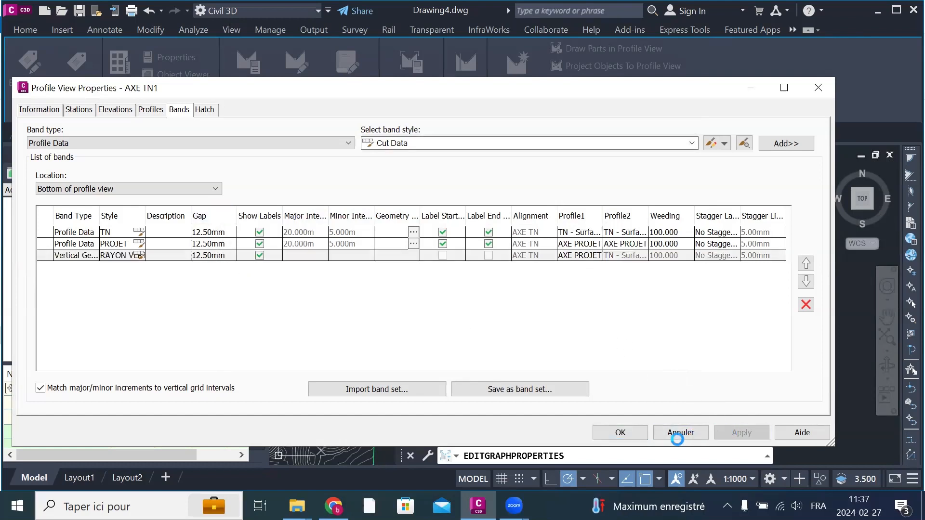
{"action": "left_click", "coordinate": [607, 435]}
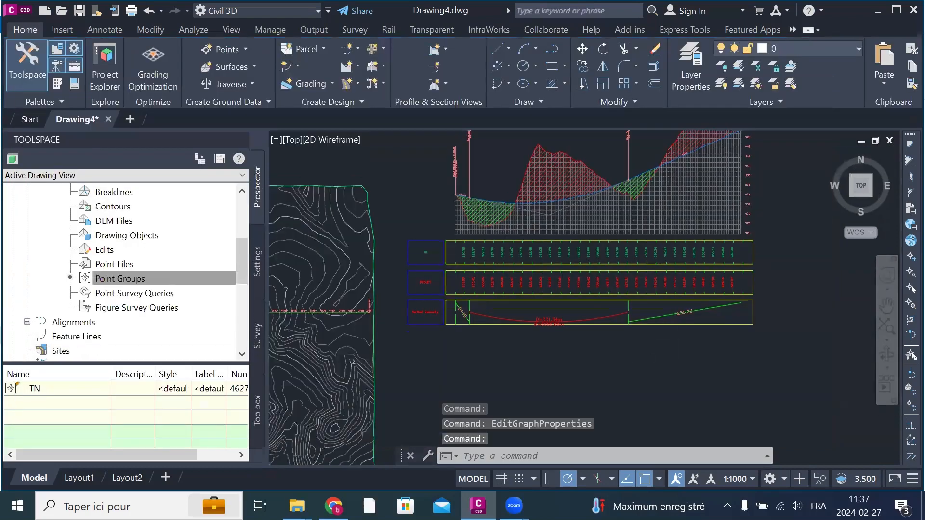
Step: Examine the sag curve's length and radius label in the vertical geometry band, the profile view and the alignment stations on the surface
{"action": "scroll", "coordinate": [578, 337], "scroll_direction": "up", "scroll_amount": 4}
{"action": "scroll", "coordinate": [427, 309], "scroll_direction": "up", "scroll_amount": 8}
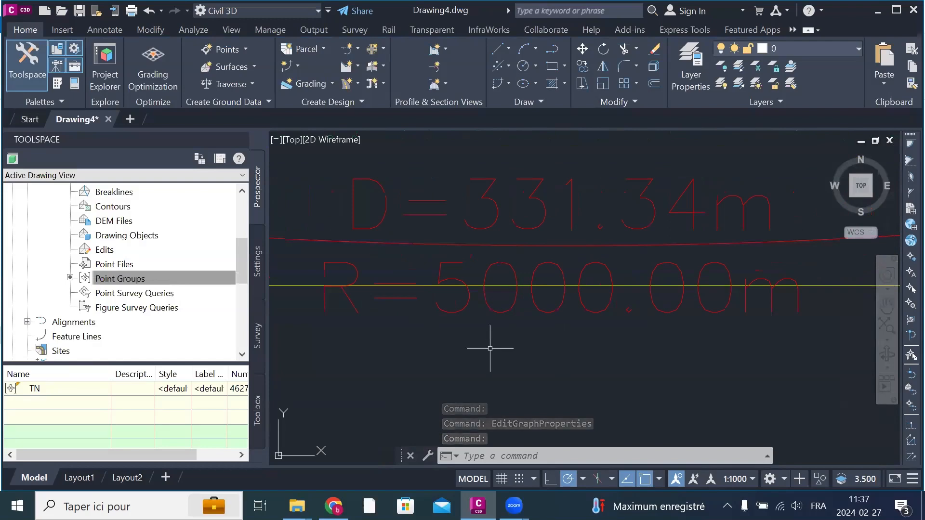
{"action": "scroll", "coordinate": [485, 314], "scroll_direction": "down", "scroll_amount": 4}
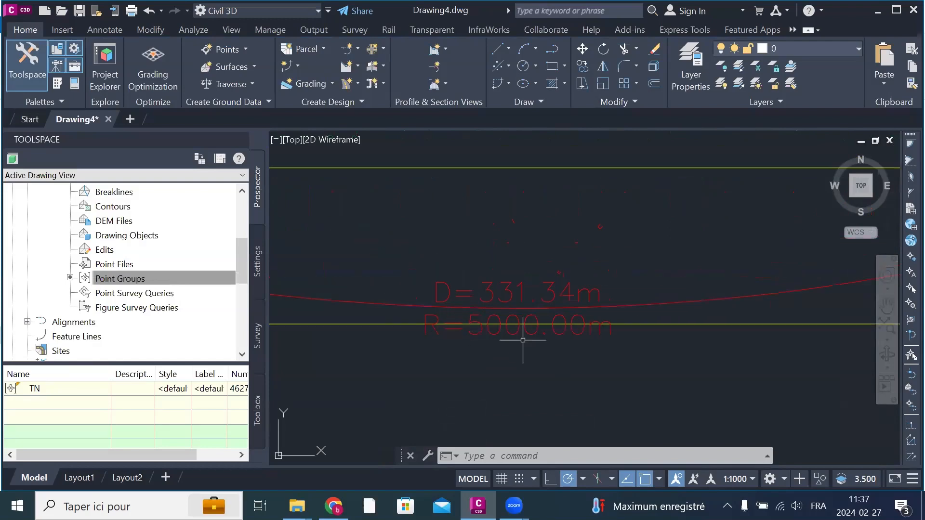
{"action": "scroll", "coordinate": [530, 341], "scroll_direction": "down", "scroll_amount": 5}
{"action": "scroll", "coordinate": [587, 343], "scroll_direction": "down", "scroll_amount": 2}
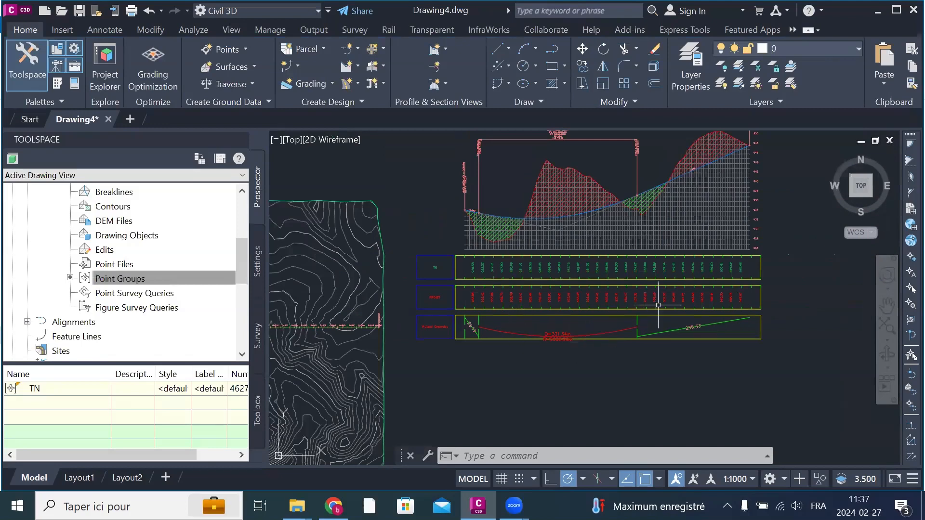
{"action": "scroll", "coordinate": [715, 336], "scroll_direction": "down", "scroll_amount": 2}
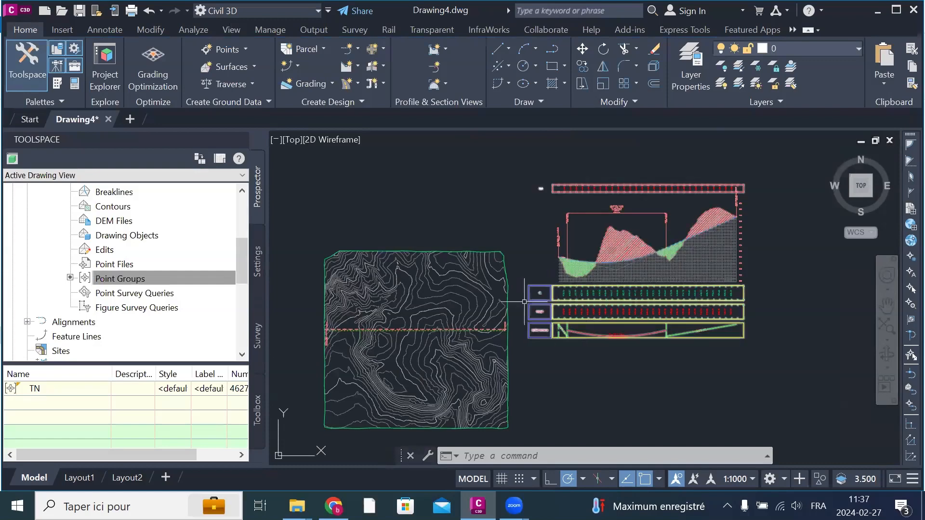
{"action": "scroll", "coordinate": [354, 342], "scroll_direction": "up", "scroll_amount": 2}
{"action": "scroll", "coordinate": [353, 341], "scroll_direction": "up", "scroll_amount": 2}
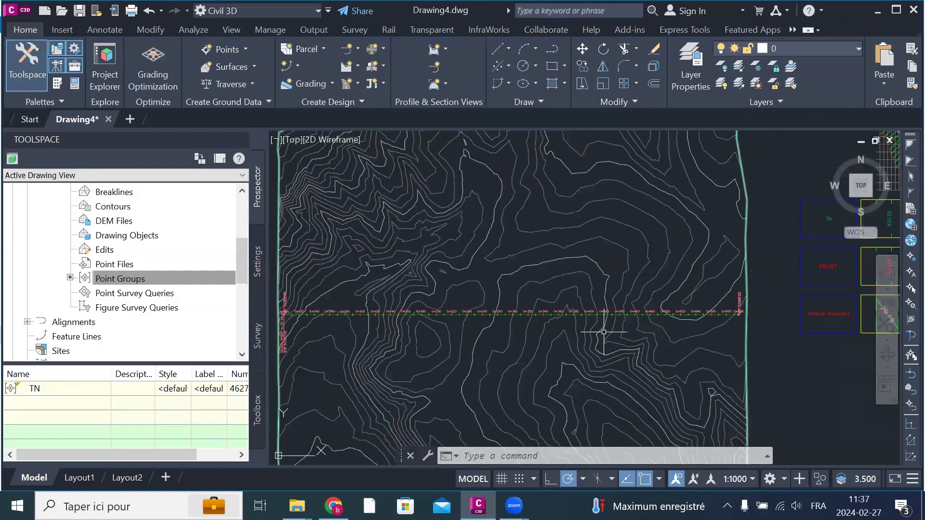
{"action": "scroll", "coordinate": [511, 328], "scroll_direction": "up", "scroll_amount": 2}
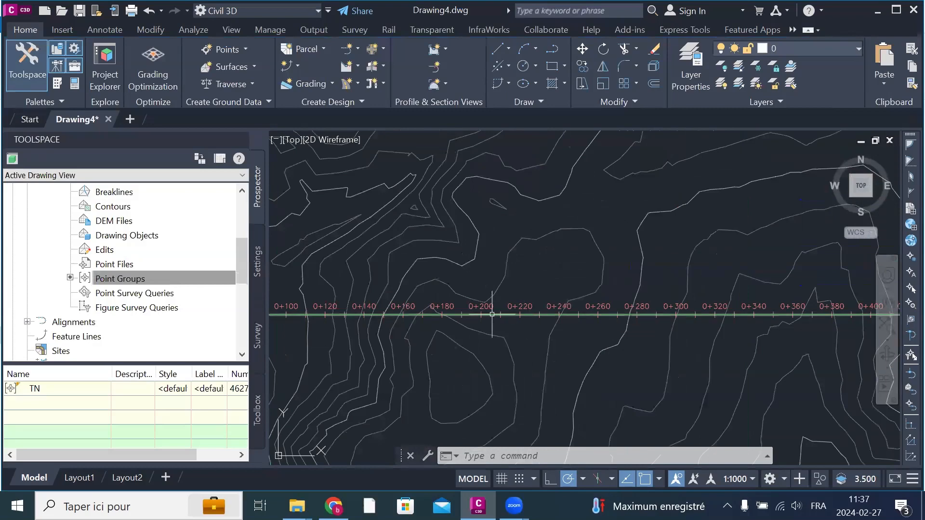
{"action": "scroll", "coordinate": [479, 313], "scroll_direction": "down", "scroll_amount": 3}
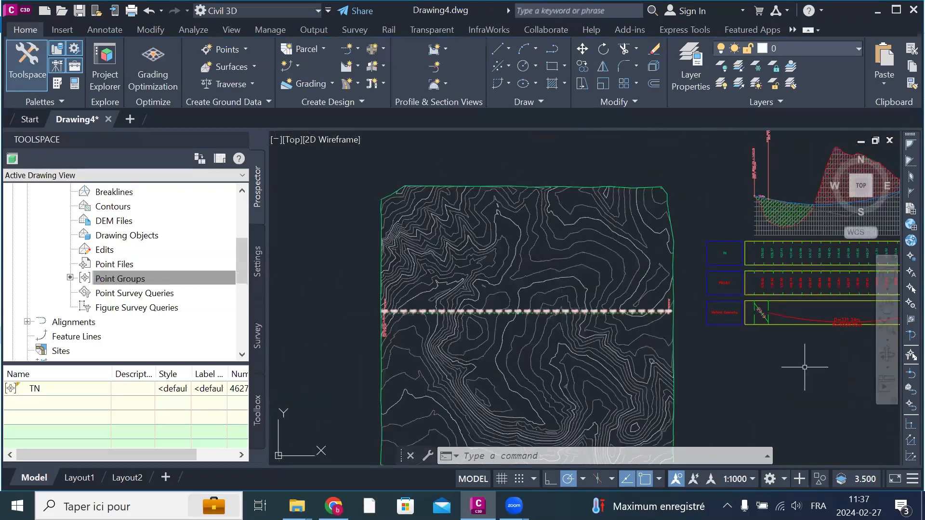
{"action": "scroll", "coordinate": [704, 328], "scroll_direction": "down", "scroll_amount": 5}
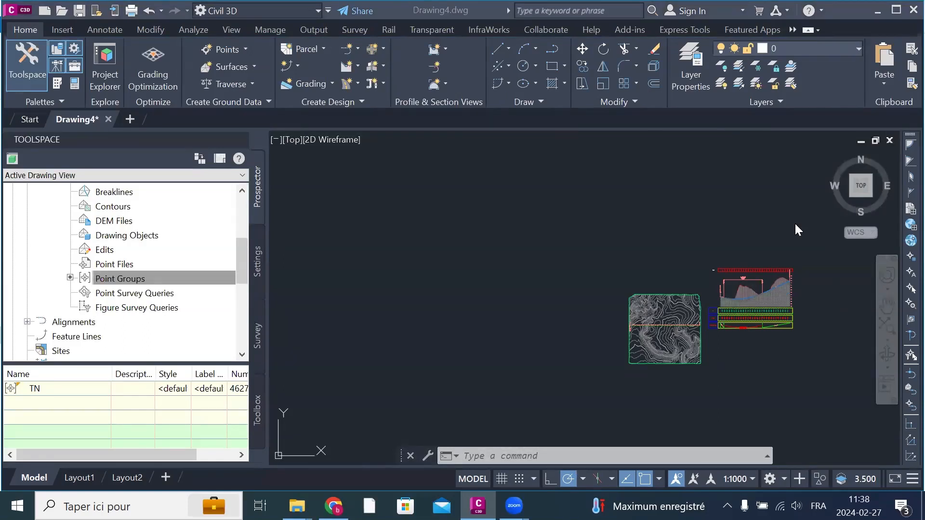
{"action": "left_click", "coordinate": [602, 241]}
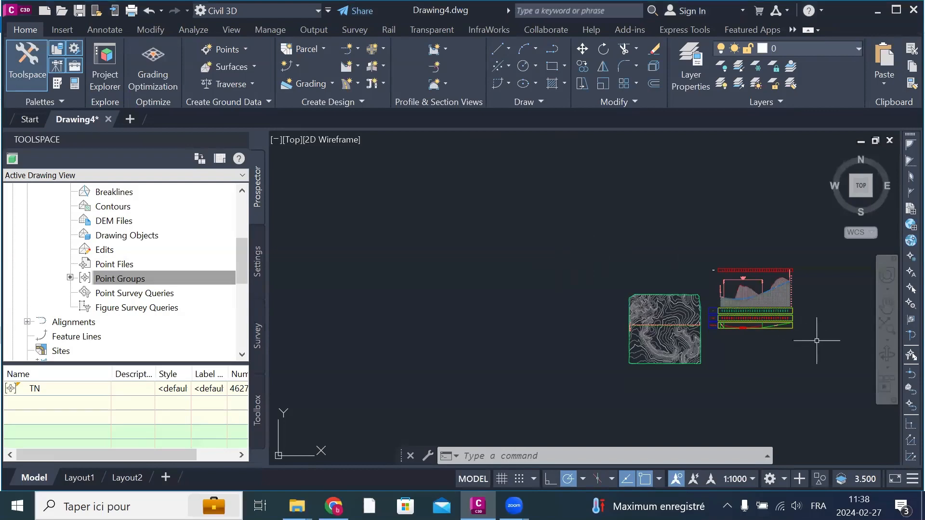
Step: Open the profile view's properties and set the band type to Horizontal Geometry
{"action": "scroll", "coordinate": [816, 340], "scroll_direction": "up", "scroll_amount": 4}
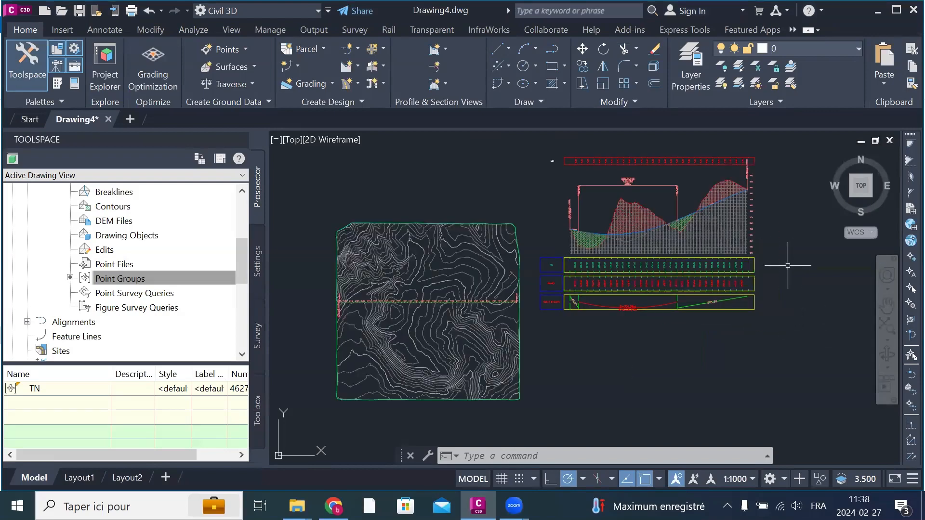
{"action": "left_click", "coordinate": [724, 235]}
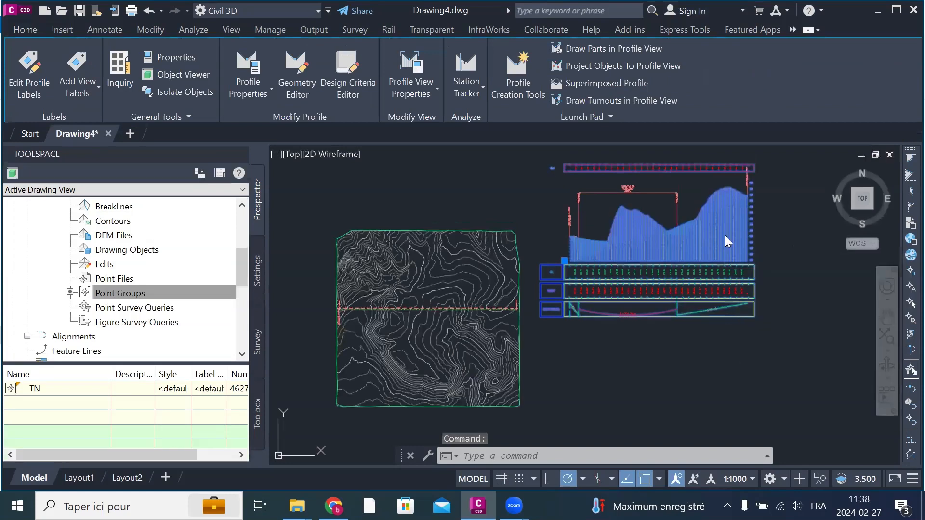
{"action": "right_click", "coordinate": [726, 236]}
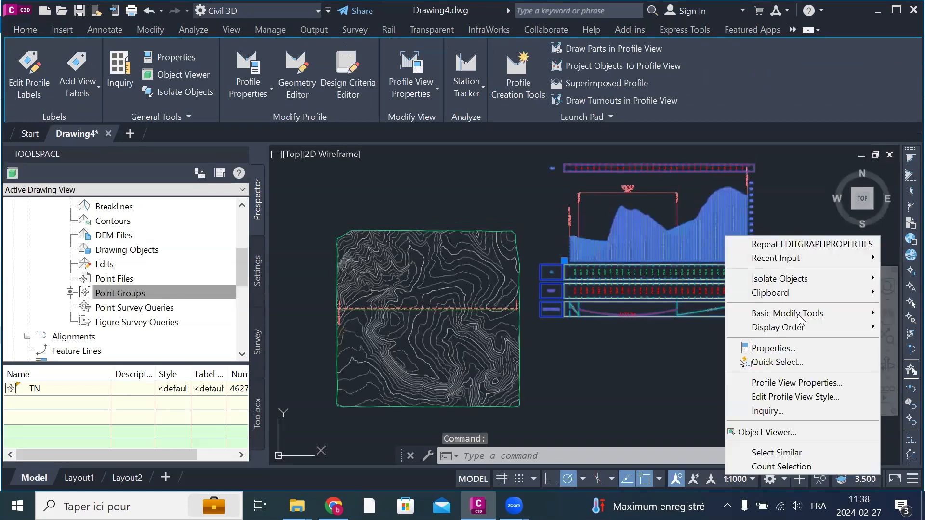
{"action": "left_click", "coordinate": [772, 384]}
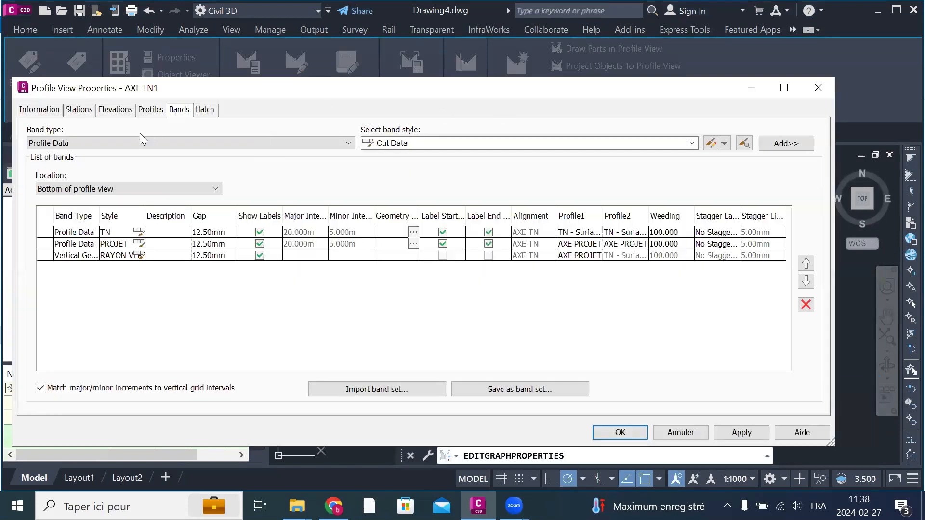
{"action": "left_click", "coordinate": [94, 139]}
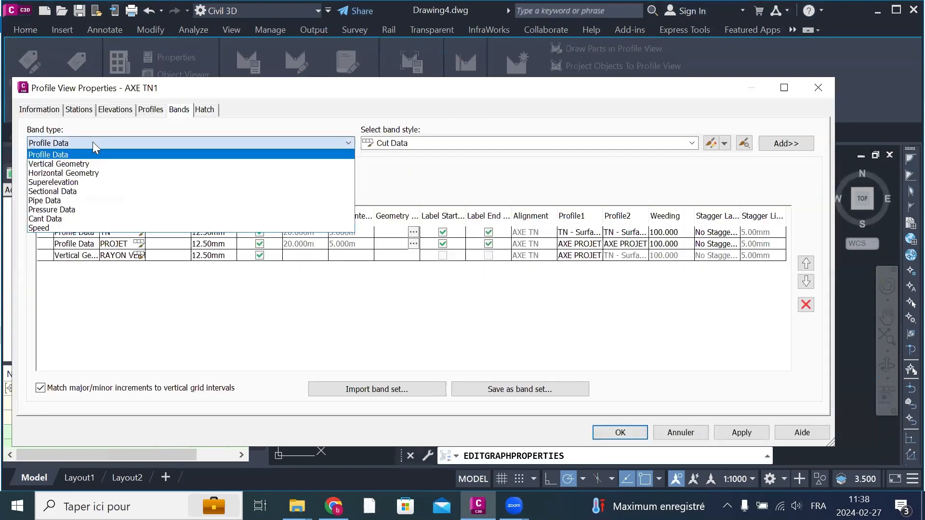
{"action": "left_click", "coordinate": [99, 173]}
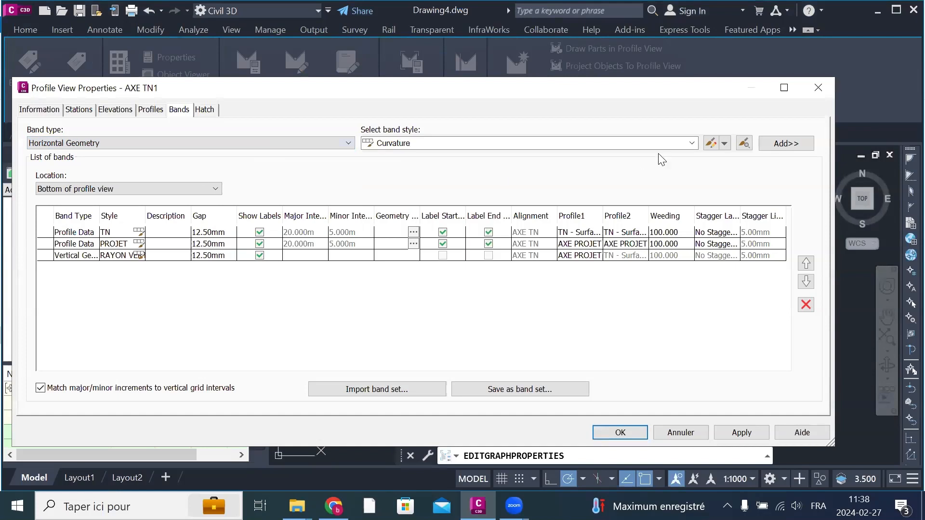
Step: Choose Geometry as the band style for the horizontal geometry band
{"action": "left_click", "coordinate": [544, 144]}
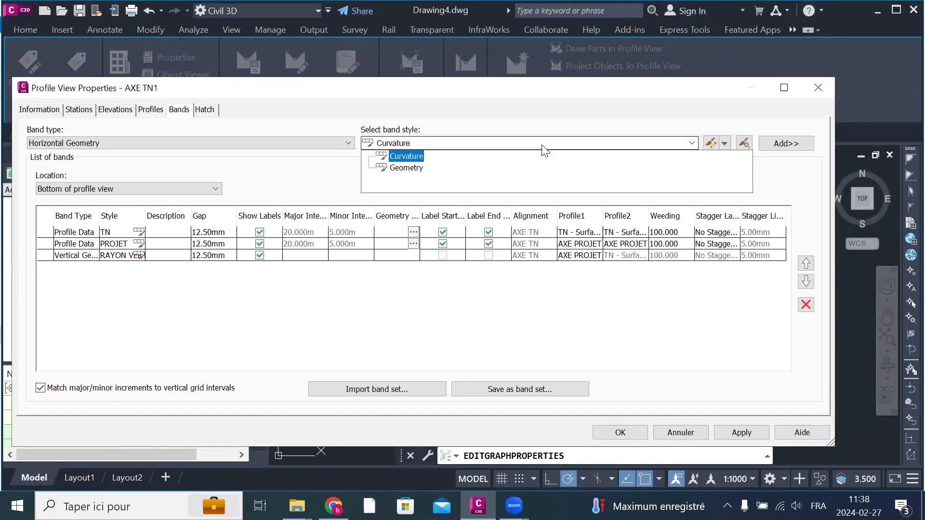
{"action": "left_click", "coordinate": [534, 468]}
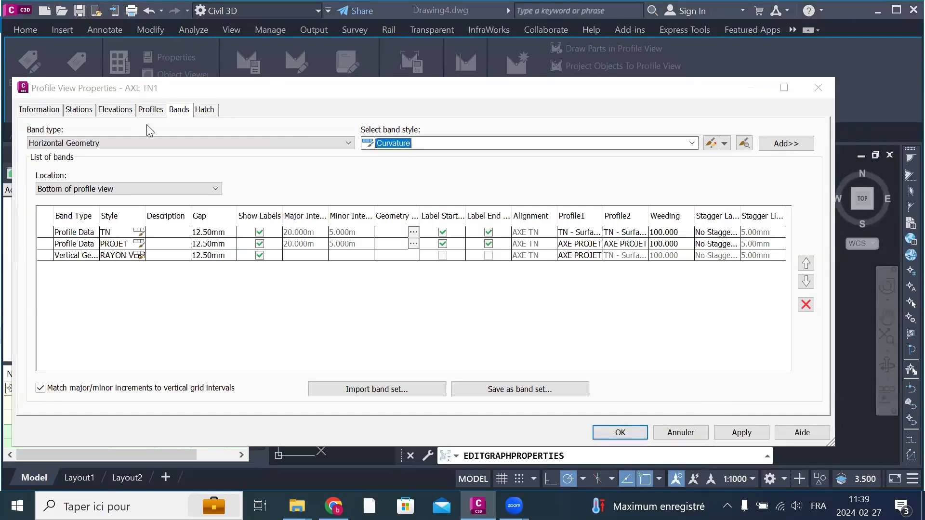
{"action": "left_click", "coordinate": [447, 144]}
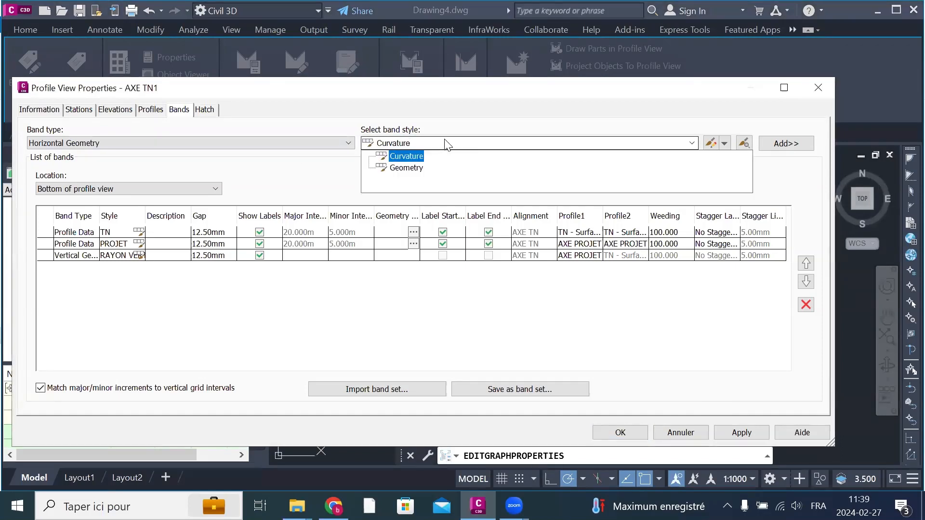
{"action": "left_click", "coordinate": [414, 168]}
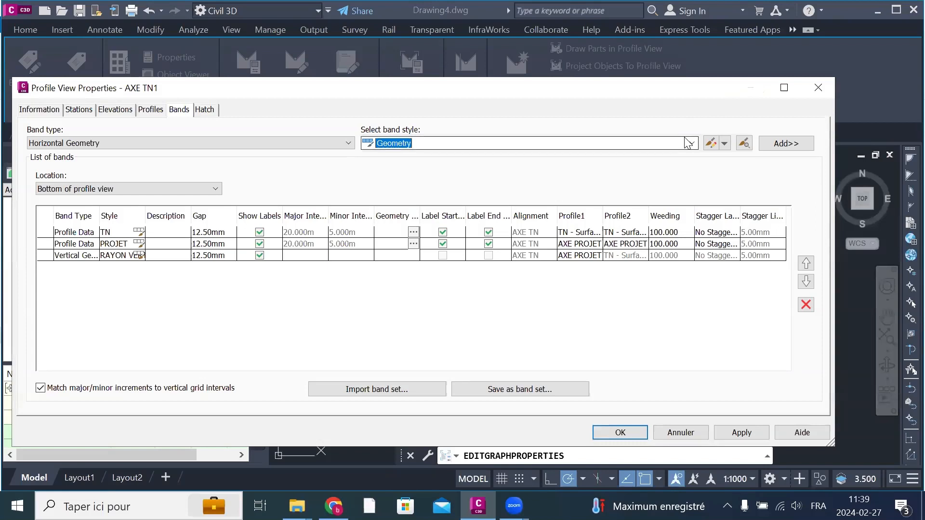
Step: Create a new horizontal geometry band style named RAYON HORZ
{"action": "left_click", "coordinate": [724, 144]}
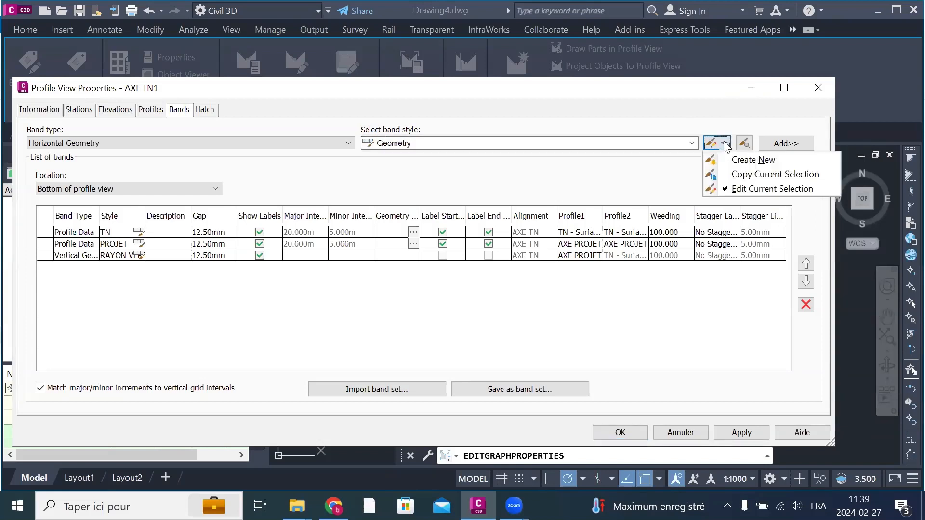
{"action": "left_click", "coordinate": [754, 160]}
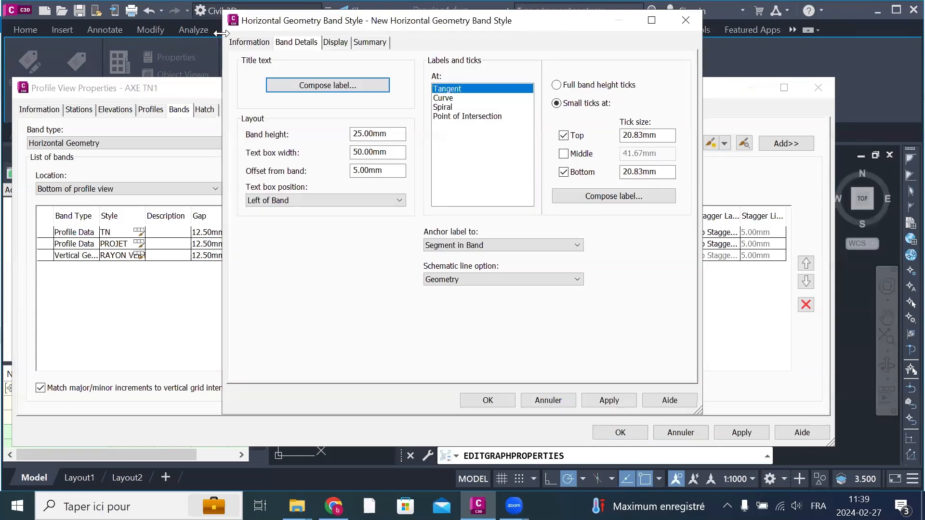
{"action": "left_click", "coordinate": [251, 43]}
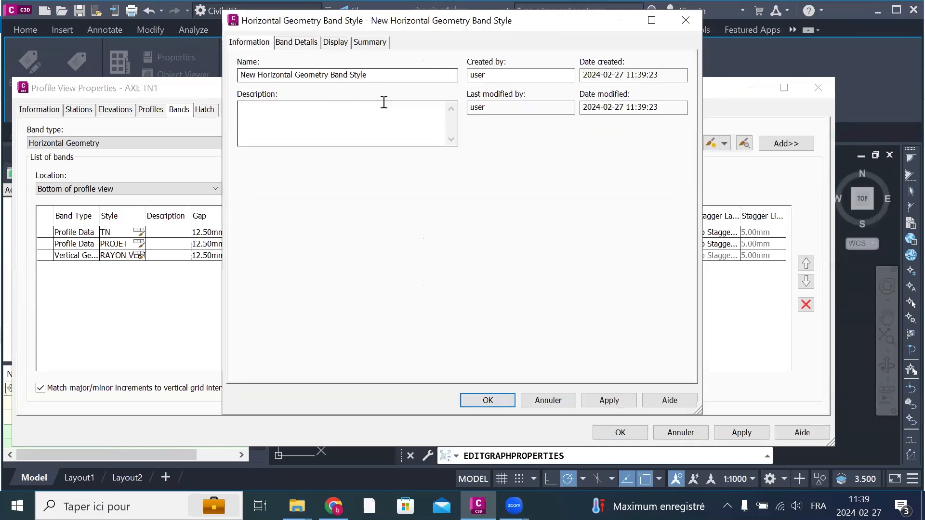
{"action": "left_click", "coordinate": [403, 74]}
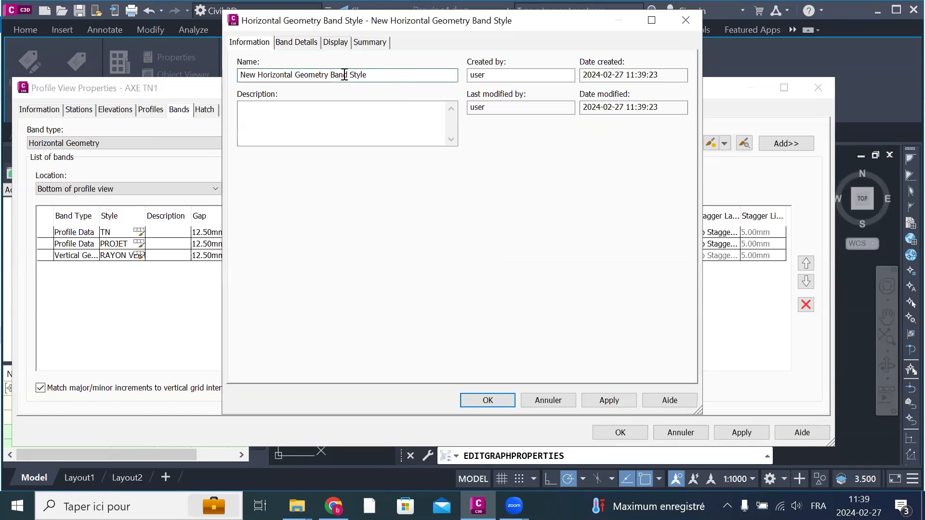
{"action": "left_click_drag", "start_coordinate": [367, 75], "coordinate": [228, 75]}
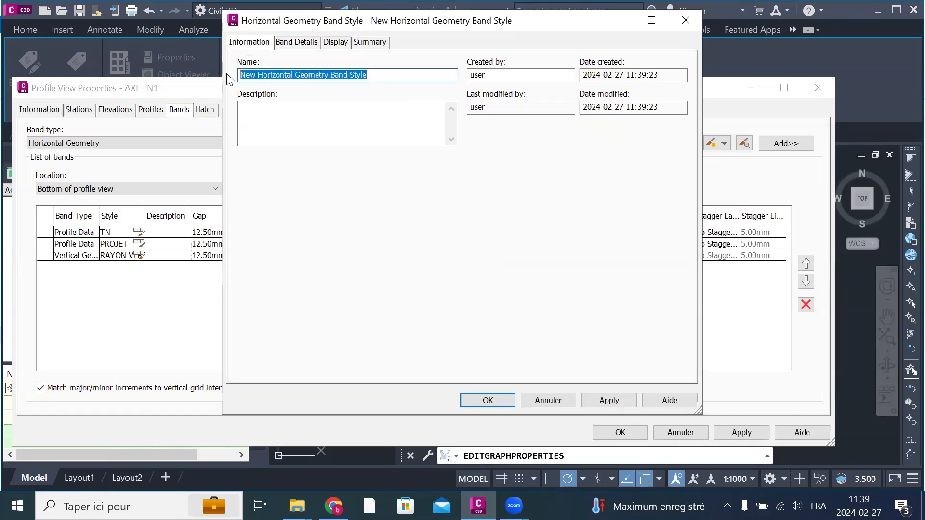
{"action": "type", "text": "RAYON HORZ"}
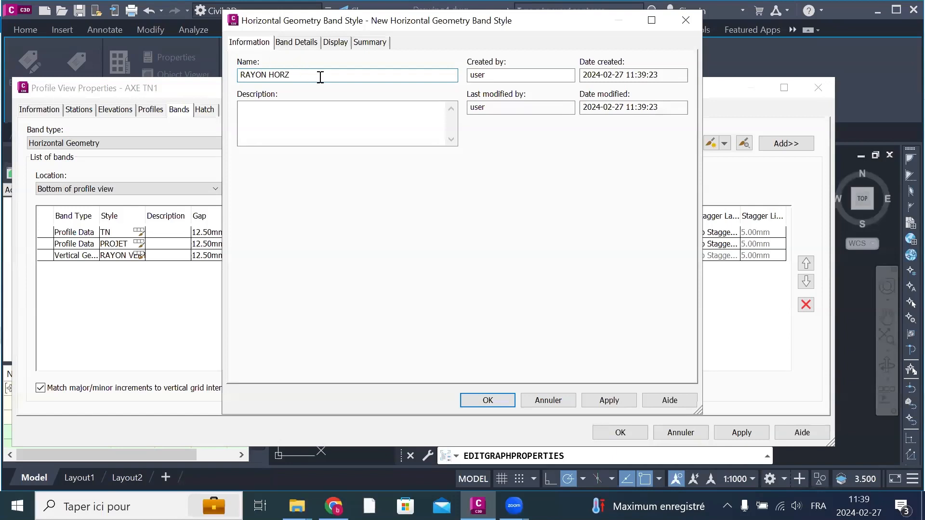
Step: Copy the band style's name and rename the text component of the band title label as RAYON HORZ
{"action": "left_click_drag", "start_coordinate": [320, 76], "coordinate": [224, 73]}
{"action": "right_click", "coordinate": [251, 77]}
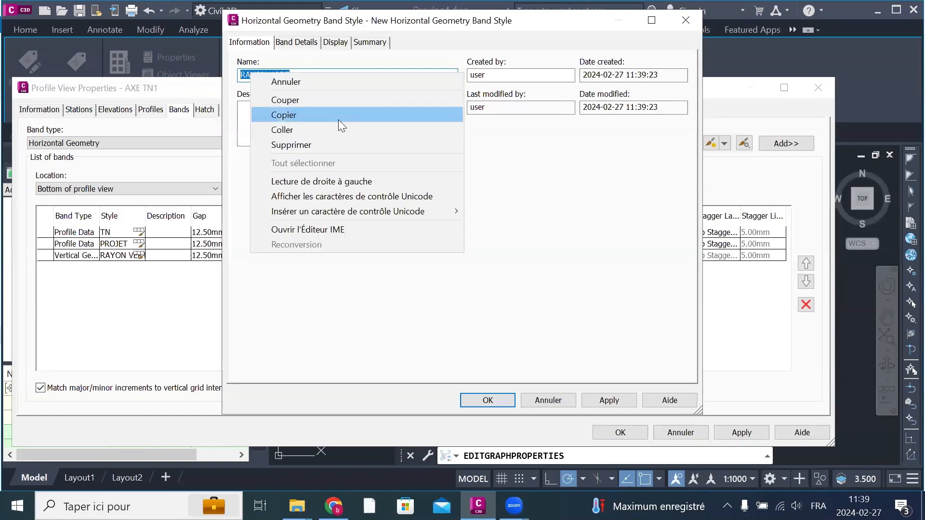
{"action": "left_click", "coordinate": [302, 115]}
{"action": "left_click", "coordinate": [297, 44]}
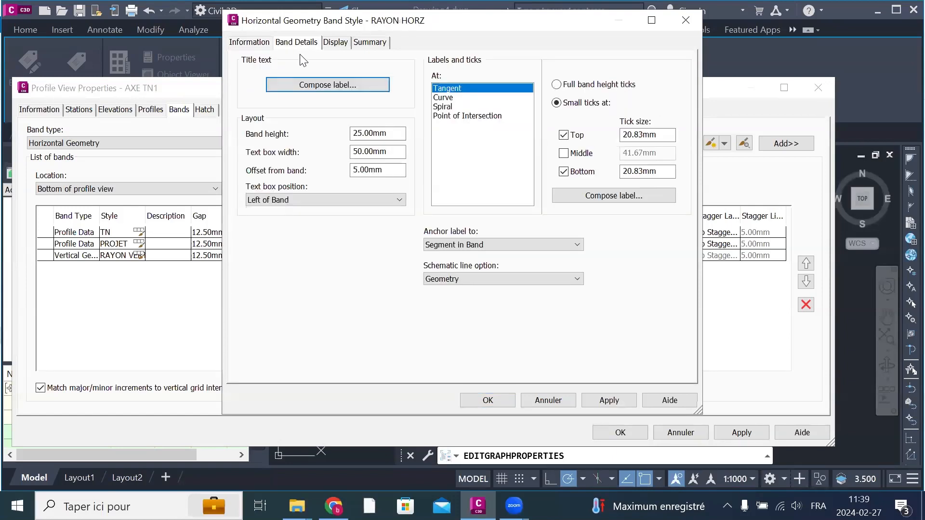
{"action": "left_click", "coordinate": [328, 85]}
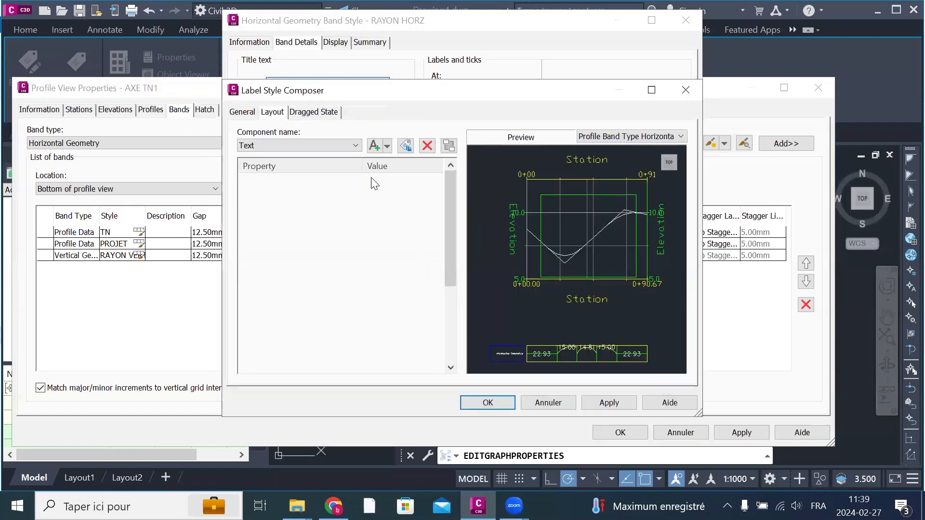
{"action": "left_click", "coordinate": [409, 195]}
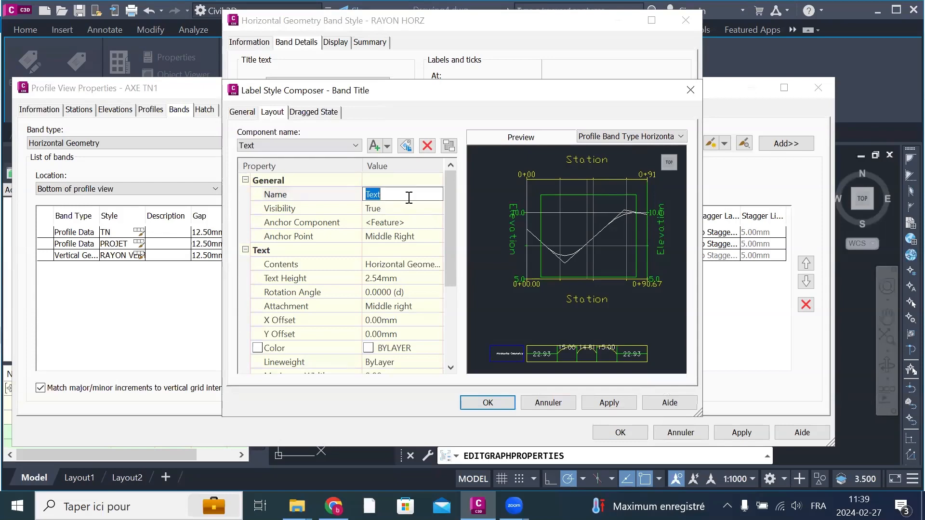
{"action": "right_click", "coordinate": [408, 198]}
{"action": "left_click", "coordinate": [460, 251]}
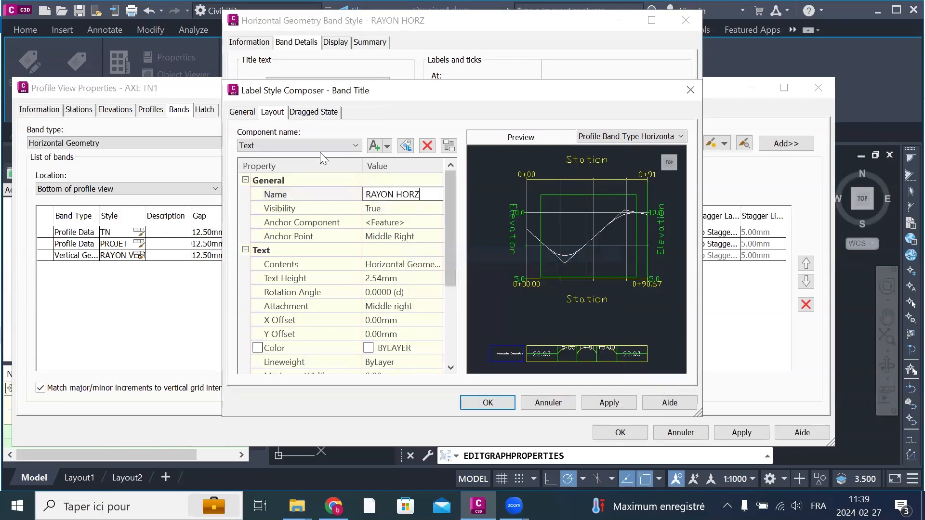
Step: Set the anchor point of the band title's RAYON HORZ component to Middle Center
{"action": "left_click", "coordinate": [244, 112]}
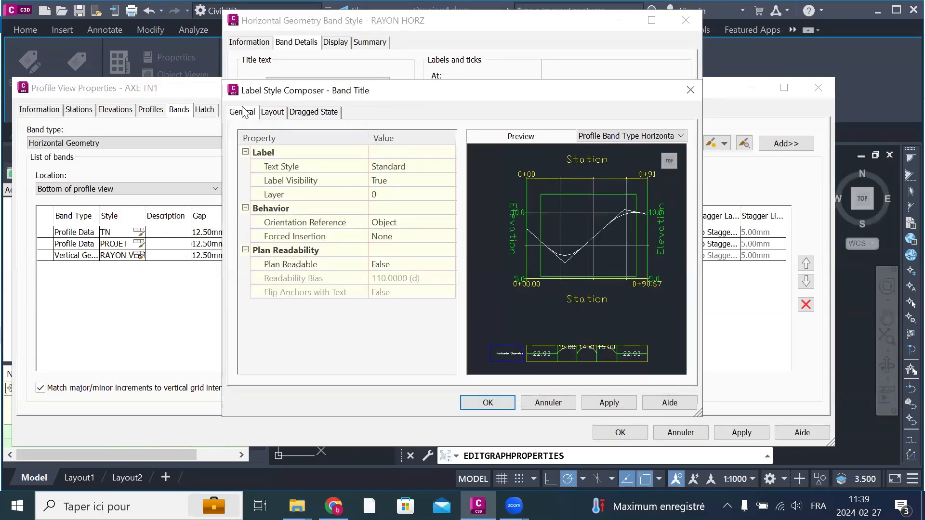
{"action": "left_click", "coordinate": [273, 113]}
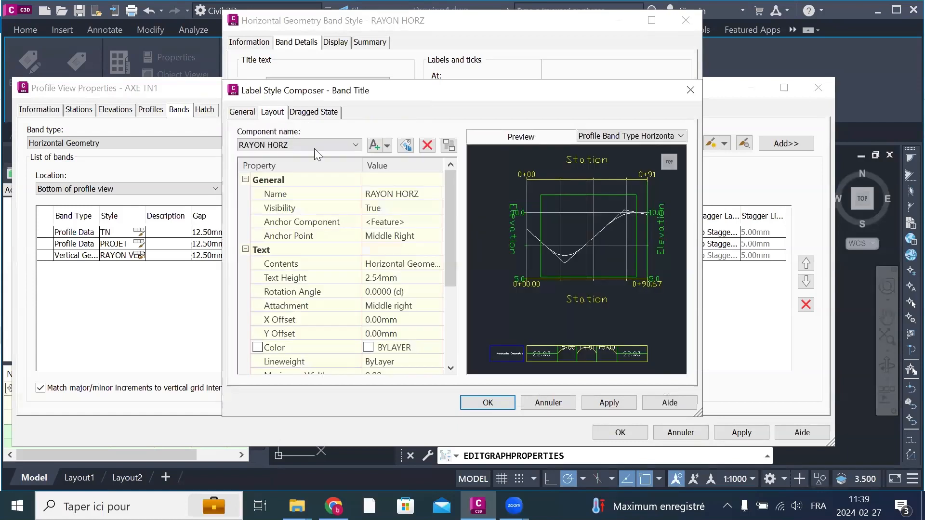
{"action": "left_click", "coordinate": [420, 237]}
{"action": "left_click", "coordinate": [420, 237]}
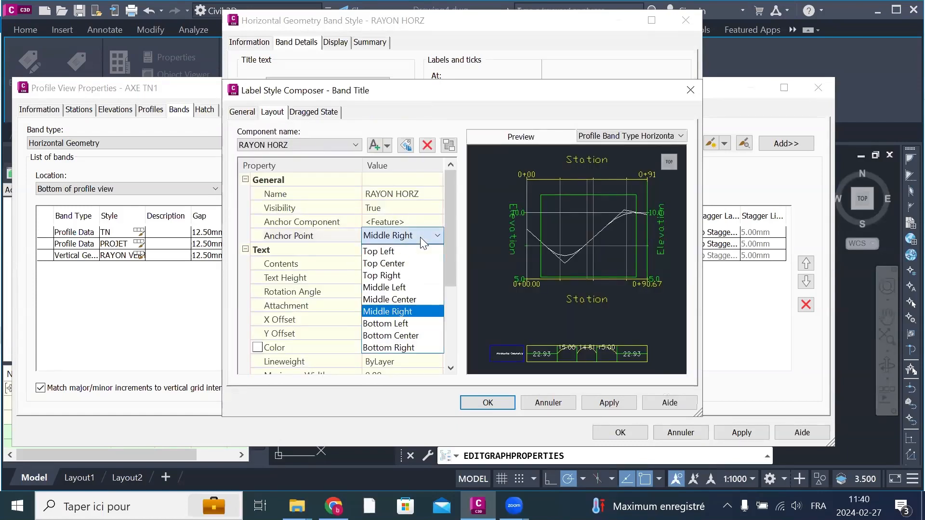
{"action": "left_click", "coordinate": [408, 299]}
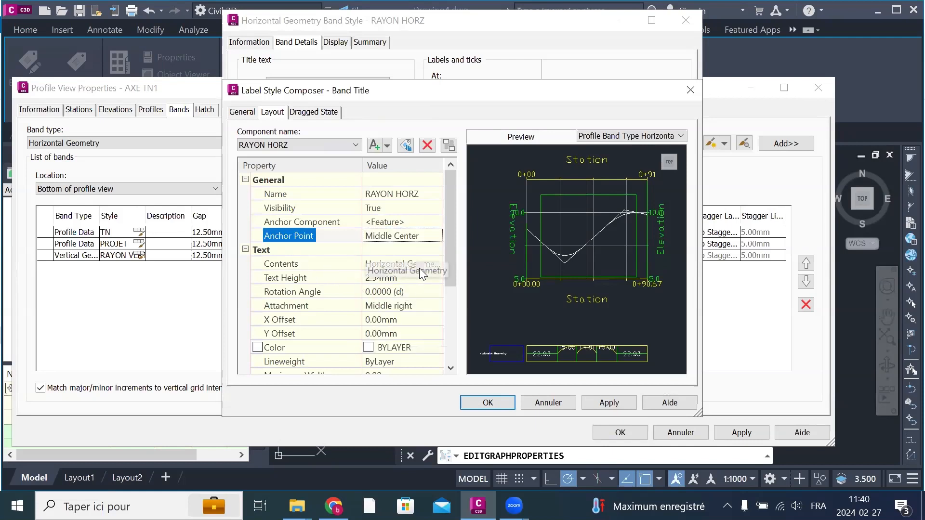
Step: Replace the band title's text contents with RAYON HORZ and accept the edited text
{"action": "left_click", "coordinate": [389, 265]}
{"action": "left_click", "coordinate": [436, 264]}
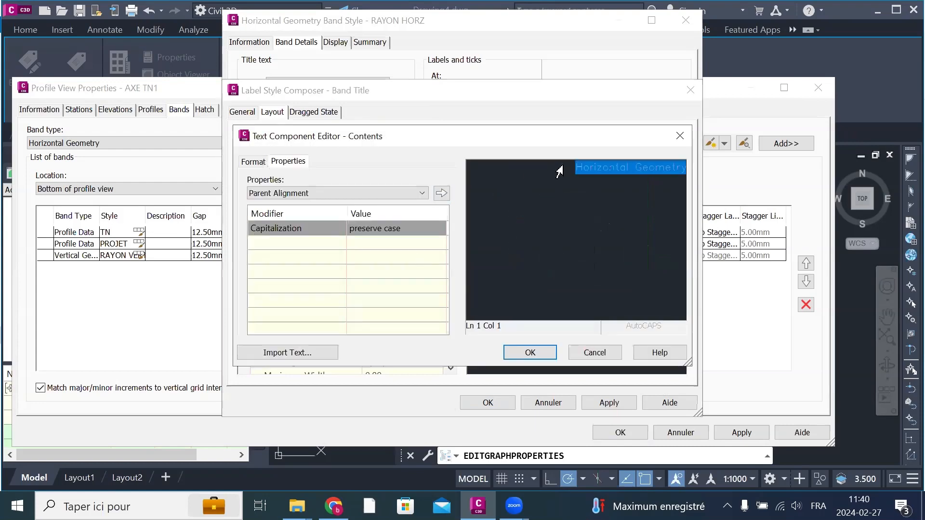
{"action": "right_click", "coordinate": [581, 164]}
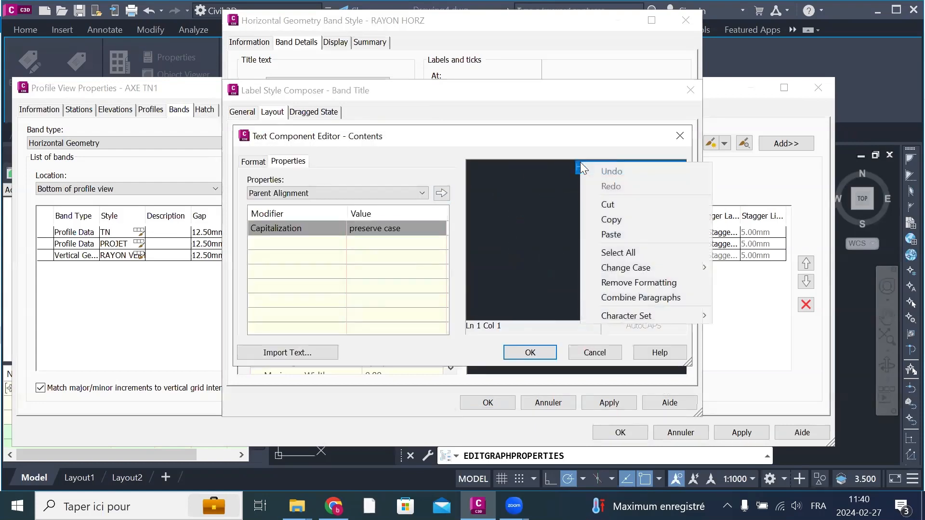
{"action": "left_click", "coordinate": [610, 234]}
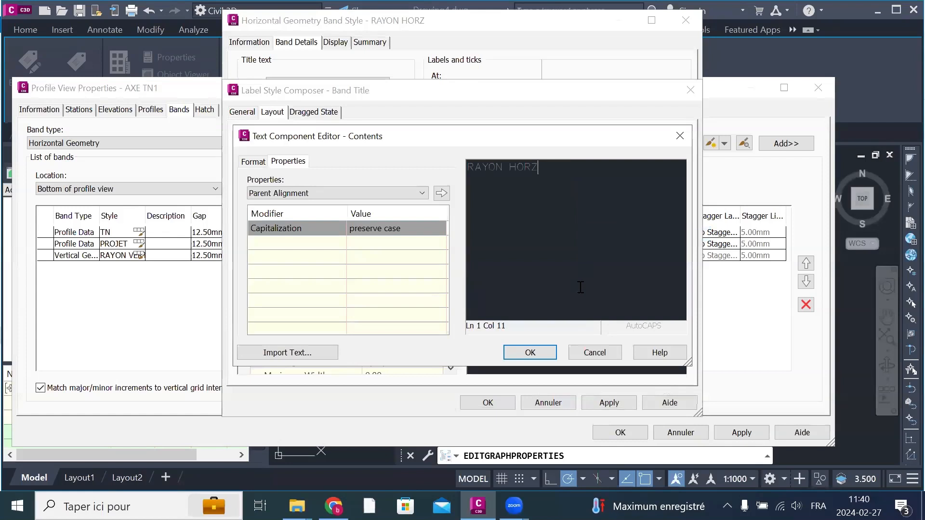
{"action": "left_click", "coordinate": [514, 356]}
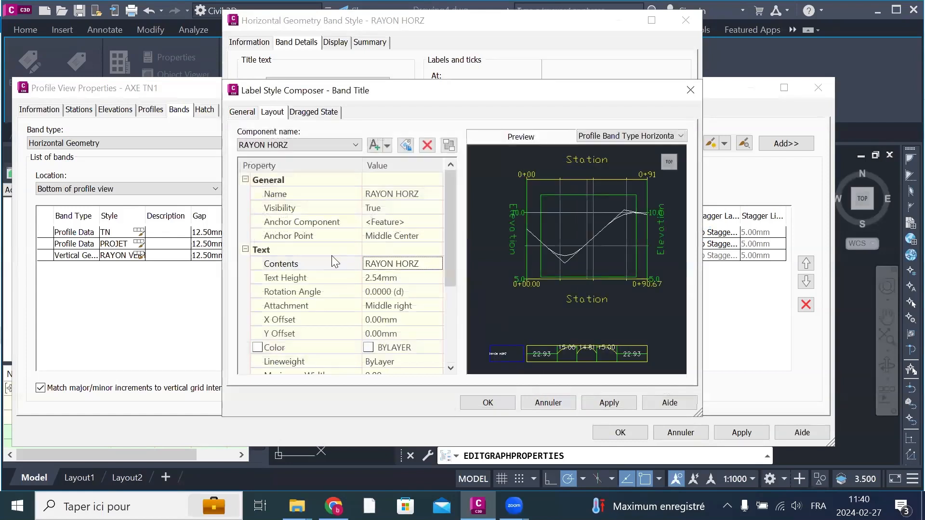
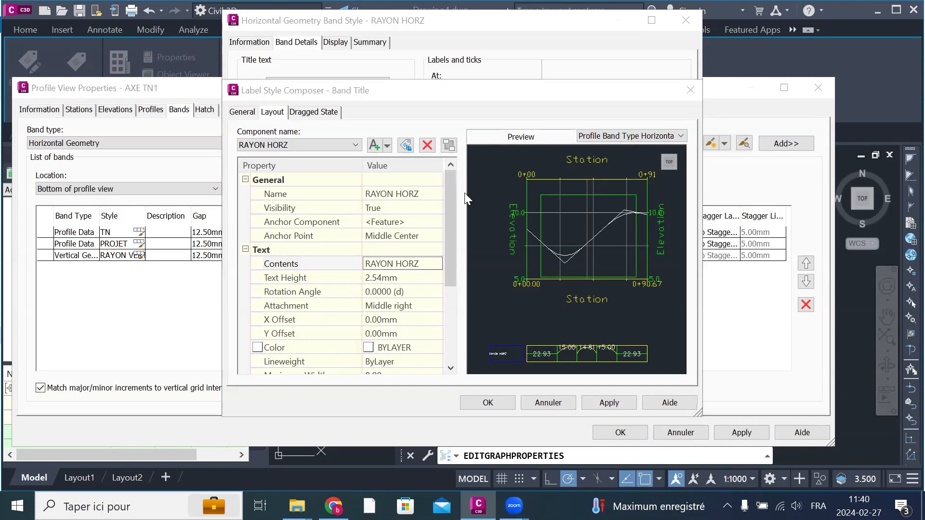
Step: Set the RAYON HORZ band title's text height to 4 mm and its color to red, and accept the title label
{"action": "left_click", "coordinate": [412, 278]}
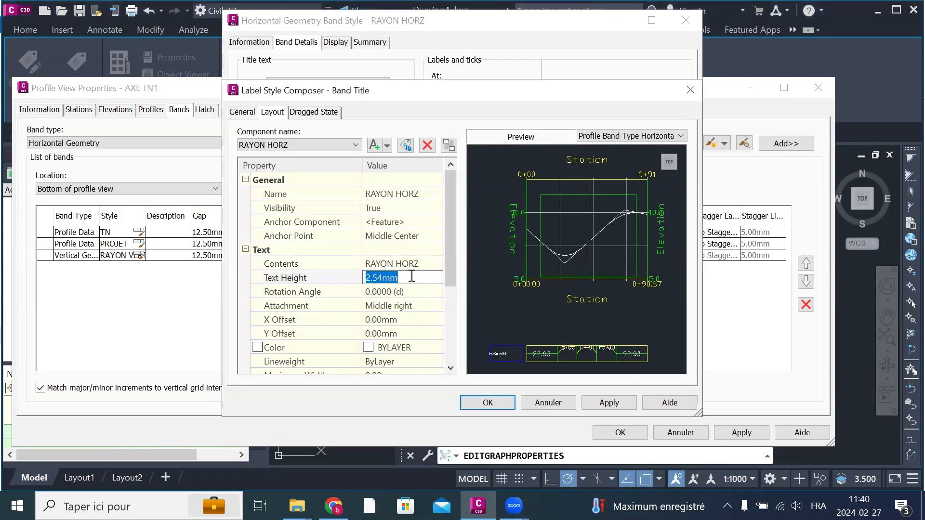
{"action": "type", "text": "4"}
{"action": "left_click", "coordinate": [418, 348]}
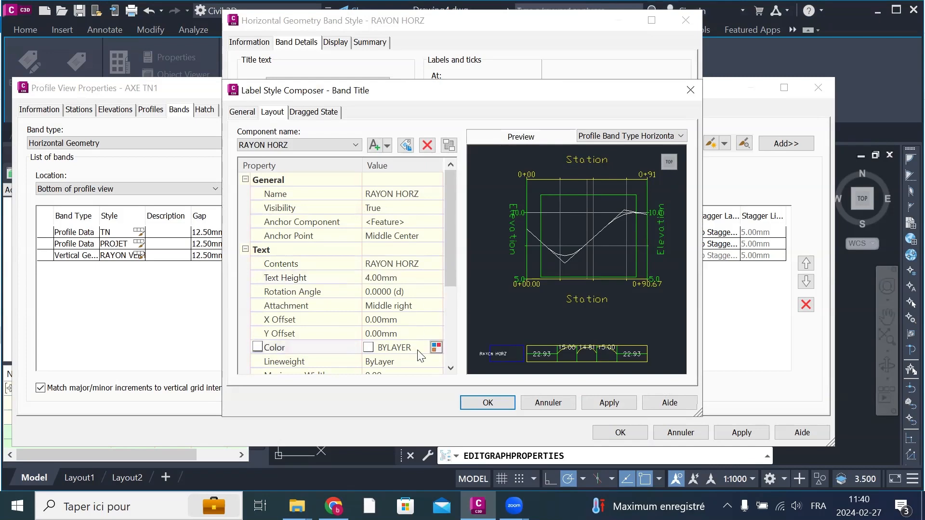
{"action": "left_click", "coordinate": [436, 347]}
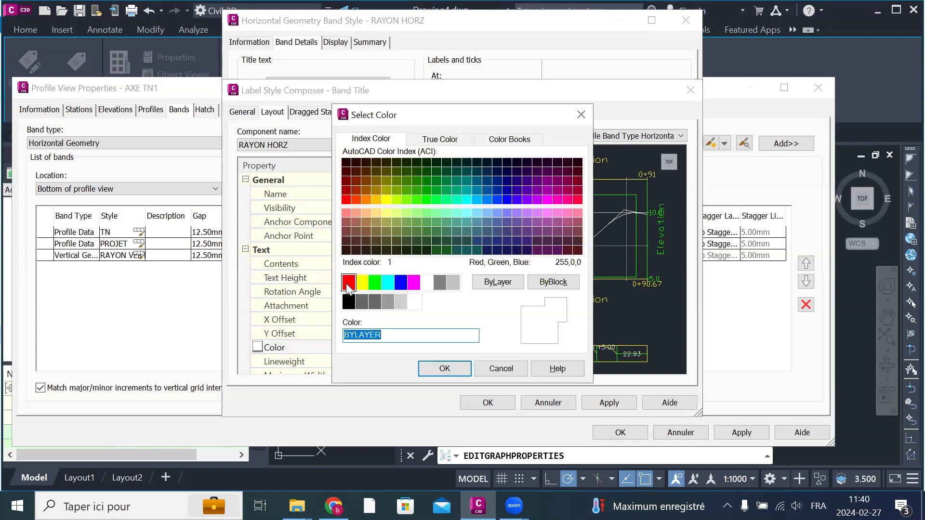
{"action": "type", "text": "red"}
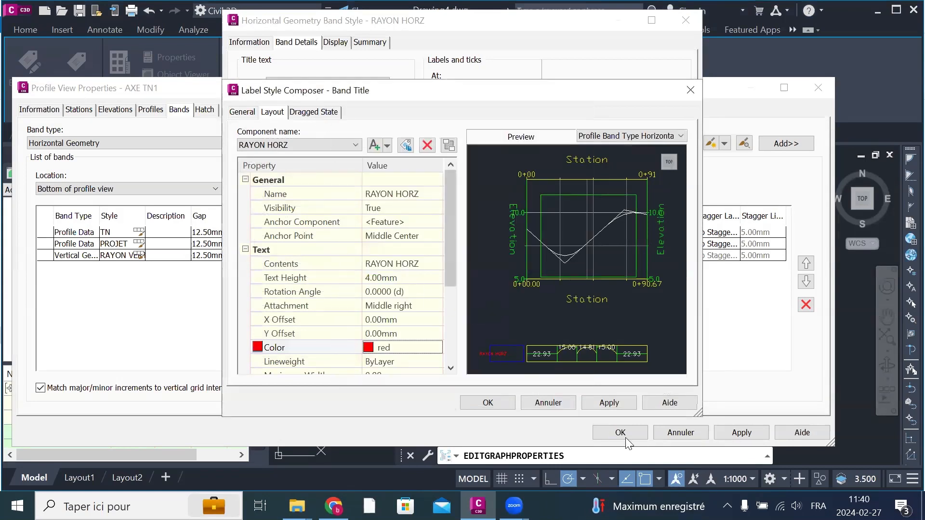
{"action": "left_click", "coordinate": [609, 403]}
{"action": "left_click", "coordinate": [487, 403]}
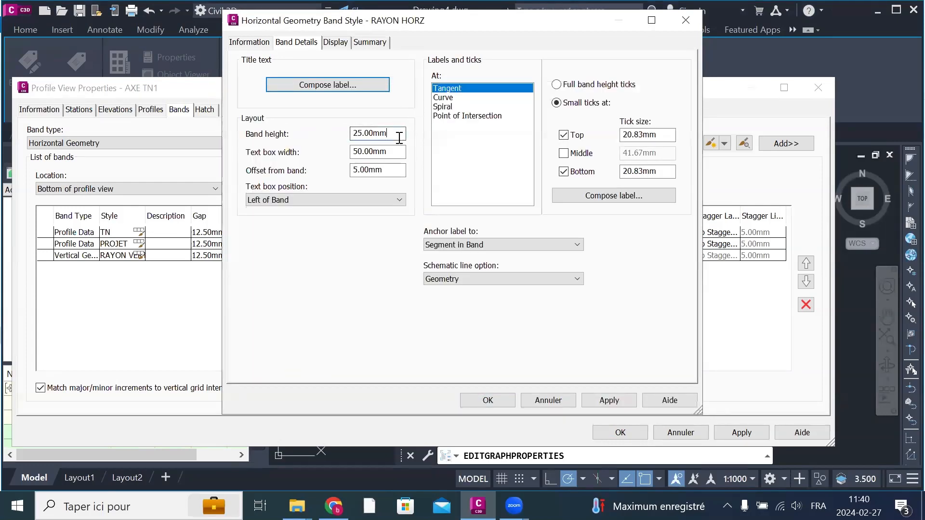
Step: Set the band height to 50 mm and the text box width to 75 mm in the band layout
{"action": "left_click_drag", "start_coordinate": [399, 138], "coordinate": [337, 126]}
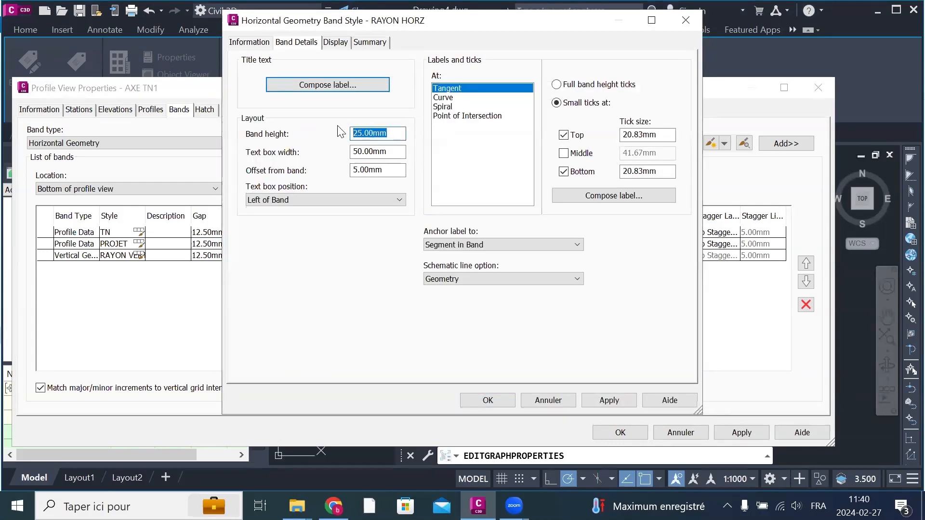
{"action": "type", "text": "5"}
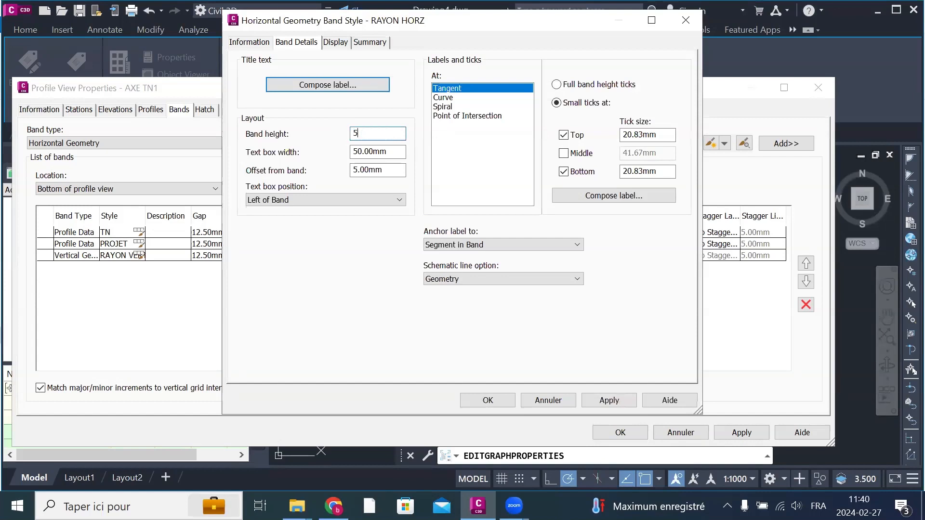
{"action": "type", "text": "0"}
{"action": "left_click_drag", "start_coordinate": [391, 151], "coordinate": [331, 154]}
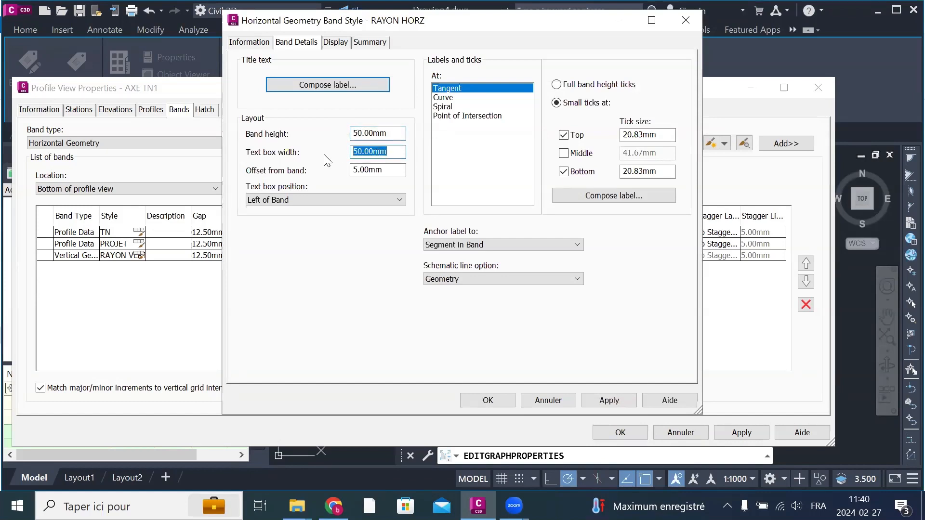
{"action": "type", "text": "75"}
Step: Open the contents of the Tangent label's Length component for editing and delete the existing text
{"action": "left_click", "coordinate": [449, 99]}
{"action": "left_click", "coordinate": [447, 94]}
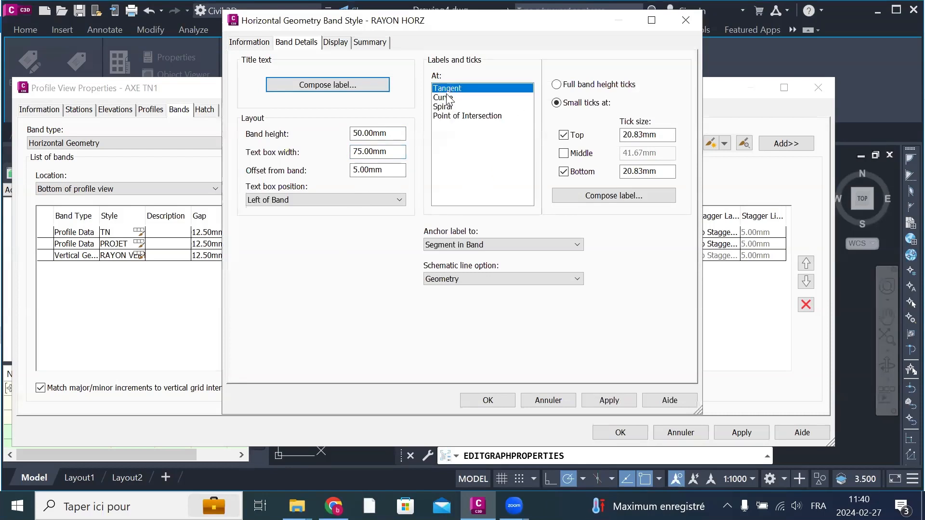
{"action": "left_click", "coordinate": [448, 98]}
{"action": "left_click", "coordinate": [451, 90]}
{"action": "left_click", "coordinate": [585, 198]}
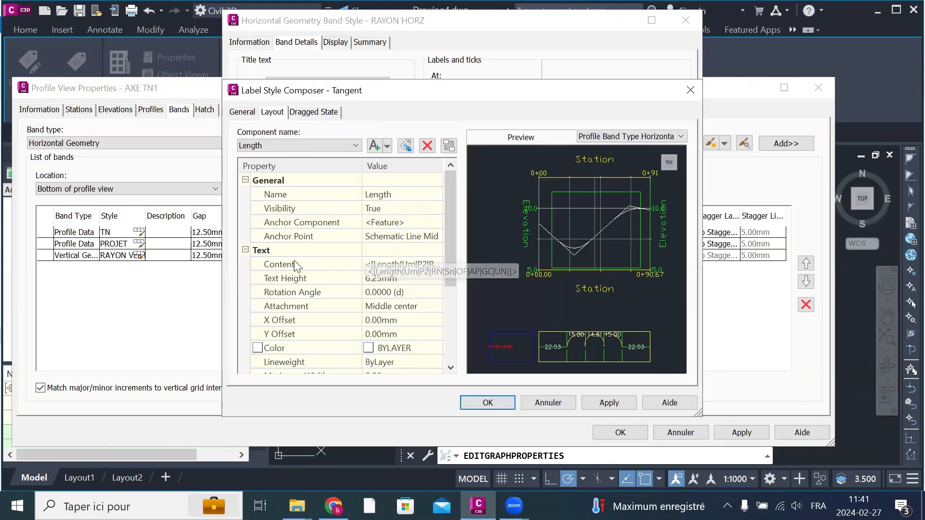
{"action": "left_click", "coordinate": [415, 268]}
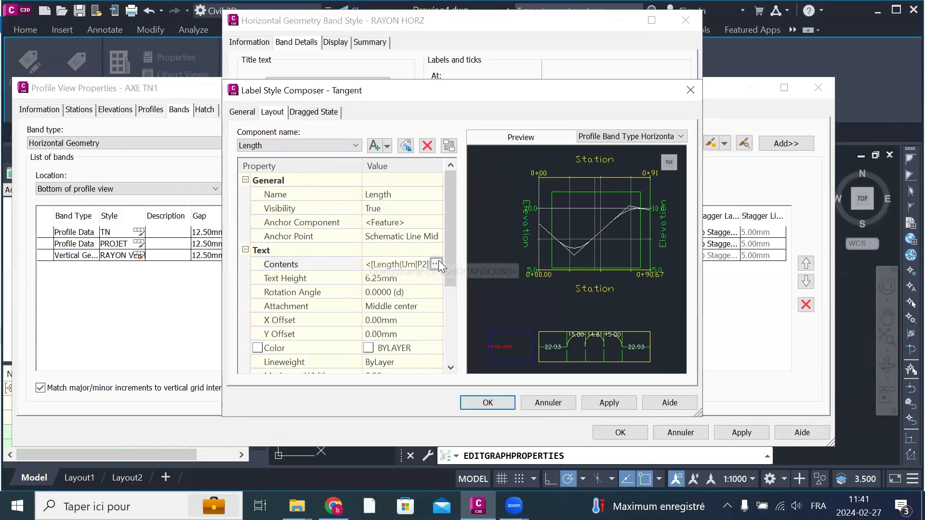
{"action": "left_click", "coordinate": [437, 264]}
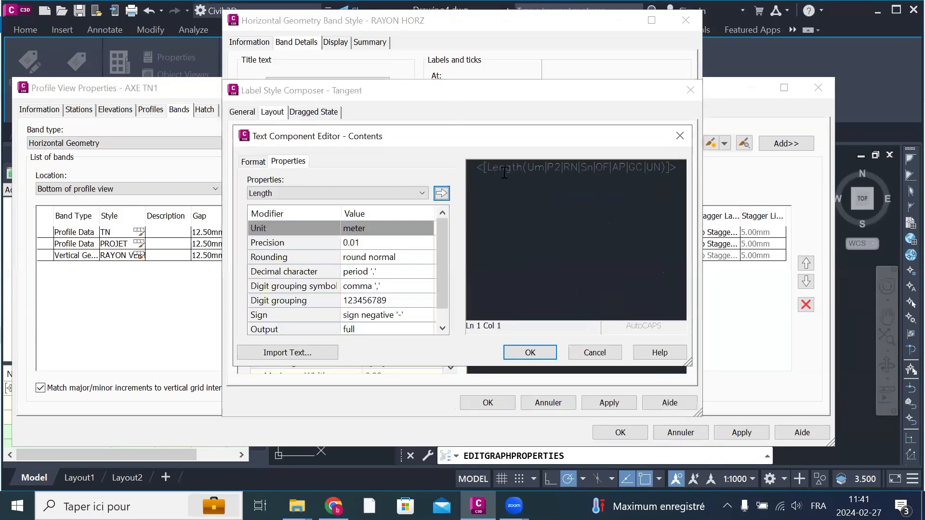
{"action": "left_click_drag", "start_coordinate": [469, 169], "coordinate": [474, 195]}
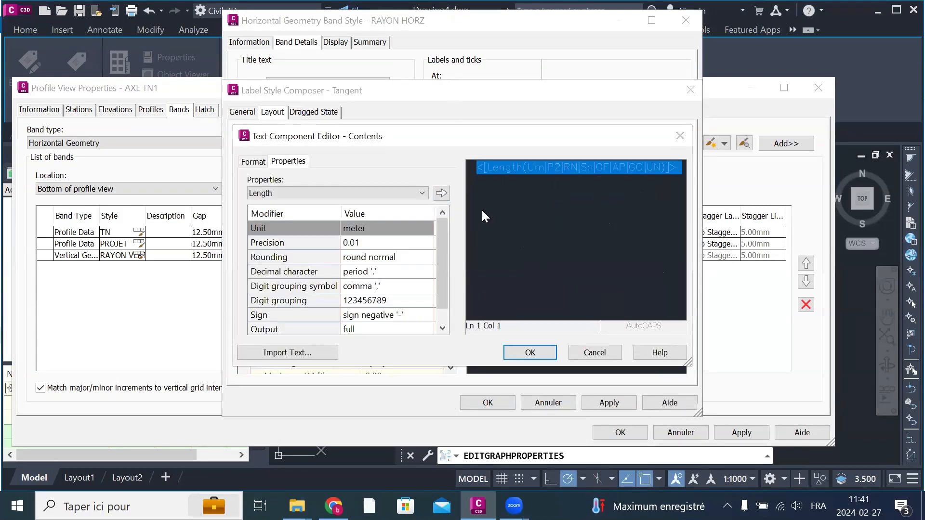
{"action": "key", "text": "Delete"}
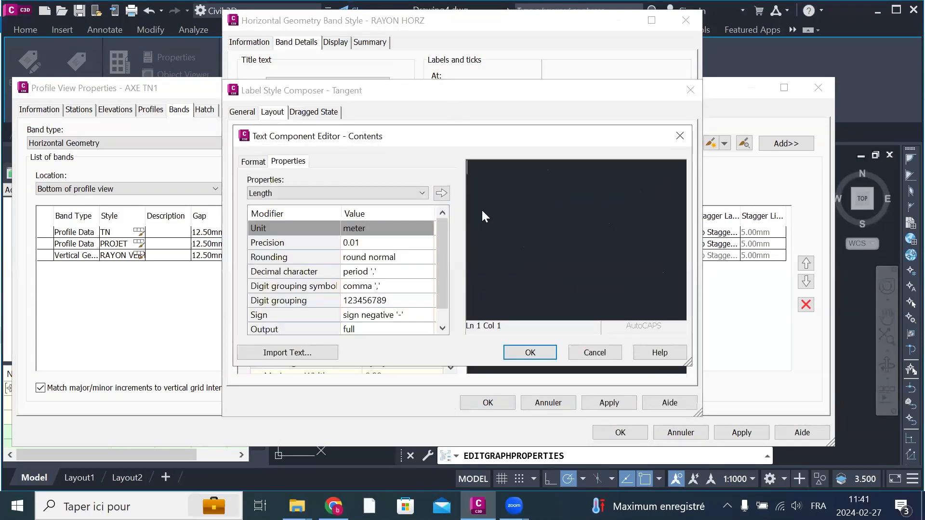
Step: Compose the tangent label text as "D=", the Length property in meters at 0.01 precision, and "m", and accept the label
{"action": "left_click", "coordinate": [346, 195]}
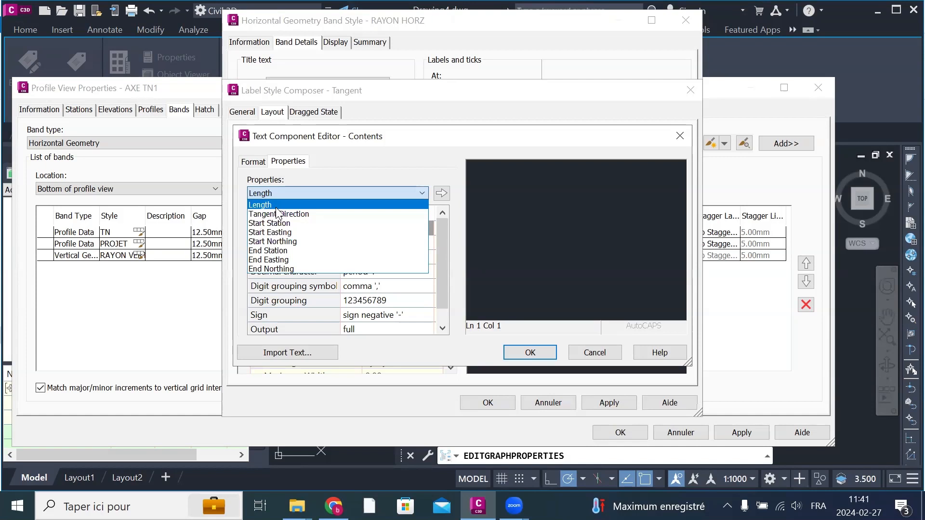
{"action": "left_click", "coordinate": [546, 170]}
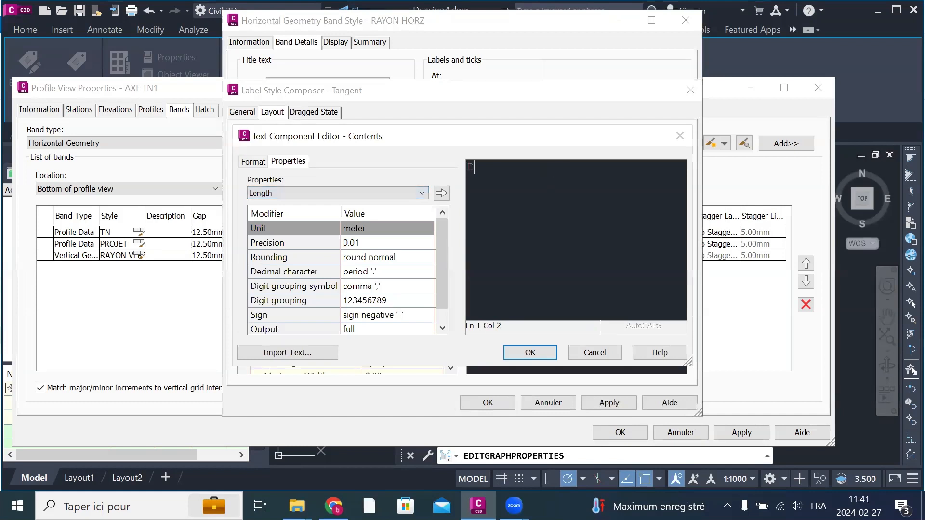
{"action": "type", "text": "D="}
{"action": "left_click", "coordinate": [441, 193]}
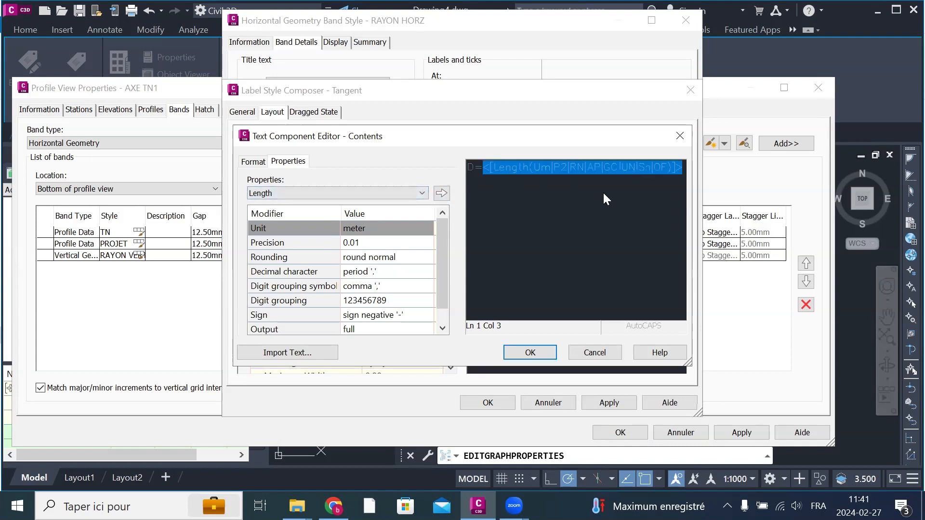
{"action": "left_click", "coordinate": [642, 190]}
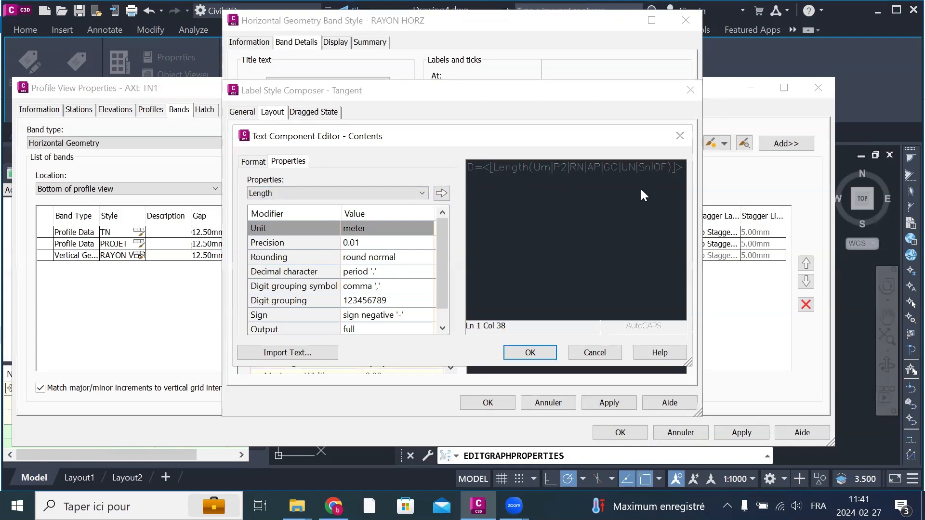
{"action": "key", "text": "Return"}
{"action": "type", "text": "m"}
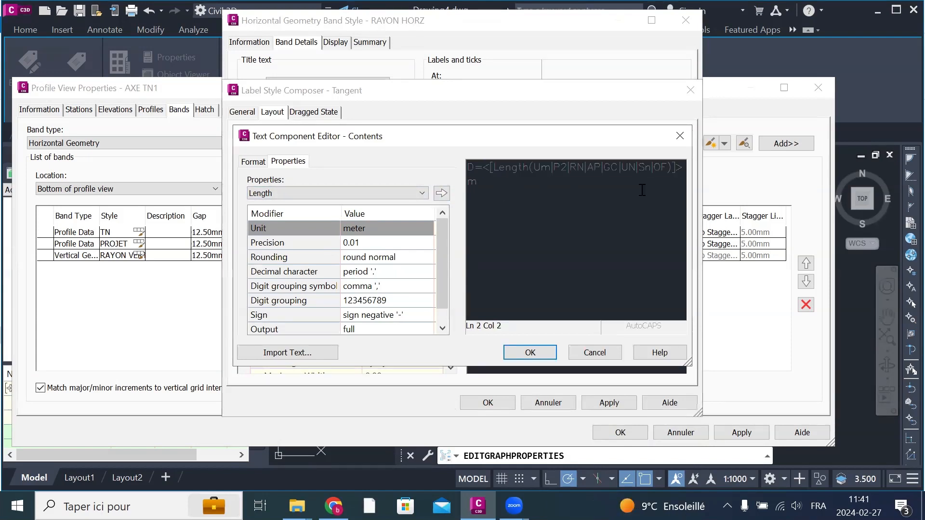
{"action": "left_click", "coordinate": [530, 352]}
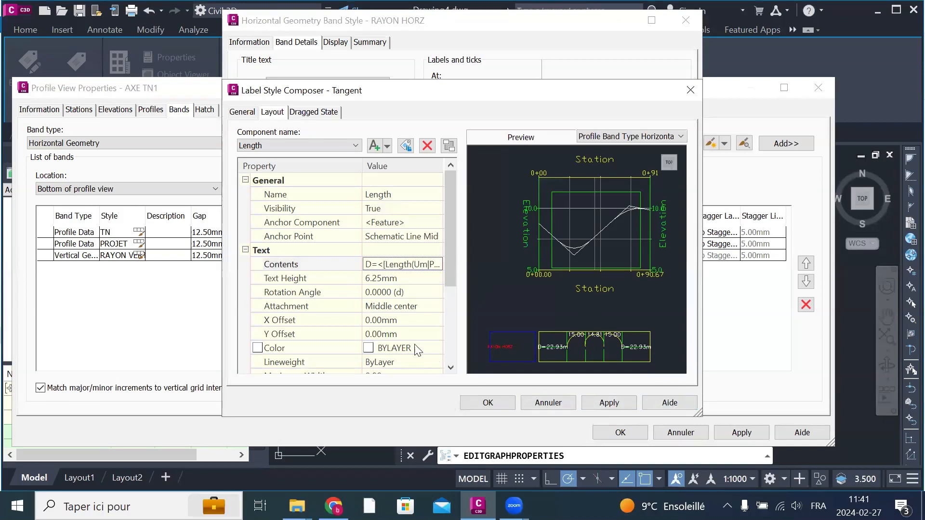
{"action": "left_click", "coordinate": [610, 404]}
{"action": "left_click", "coordinate": [481, 404]}
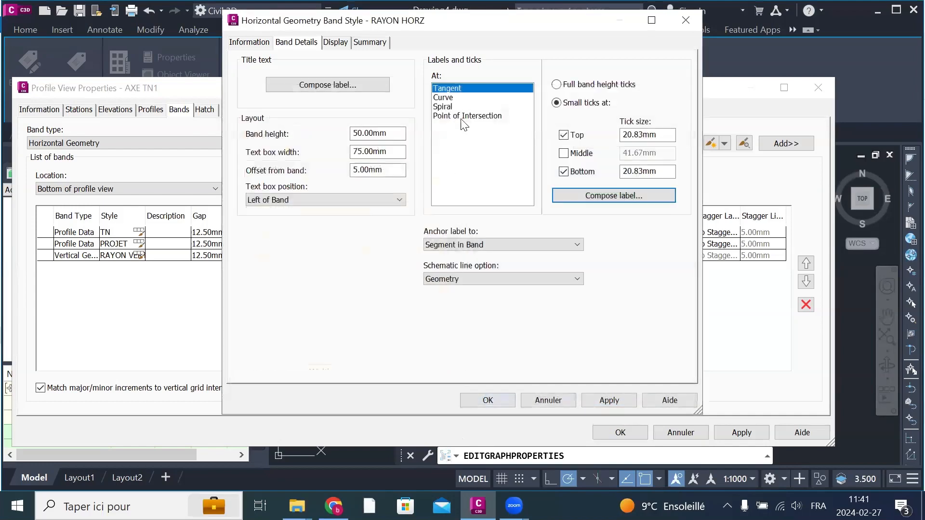
Step: Open the contents of the Curve label's Length component for editing and delete the existing text
{"action": "left_click", "coordinate": [452, 98]}
{"action": "left_click", "coordinate": [619, 195]}
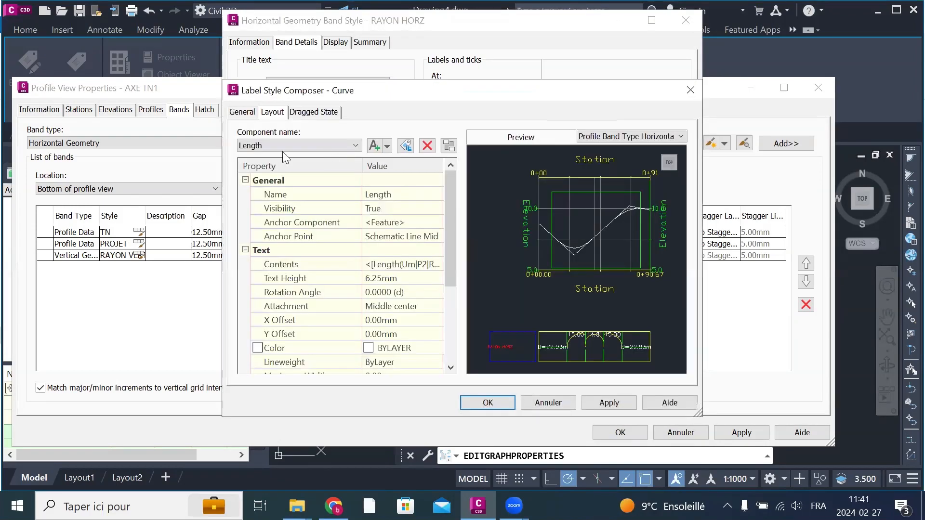
{"action": "left_click", "coordinate": [308, 146]}
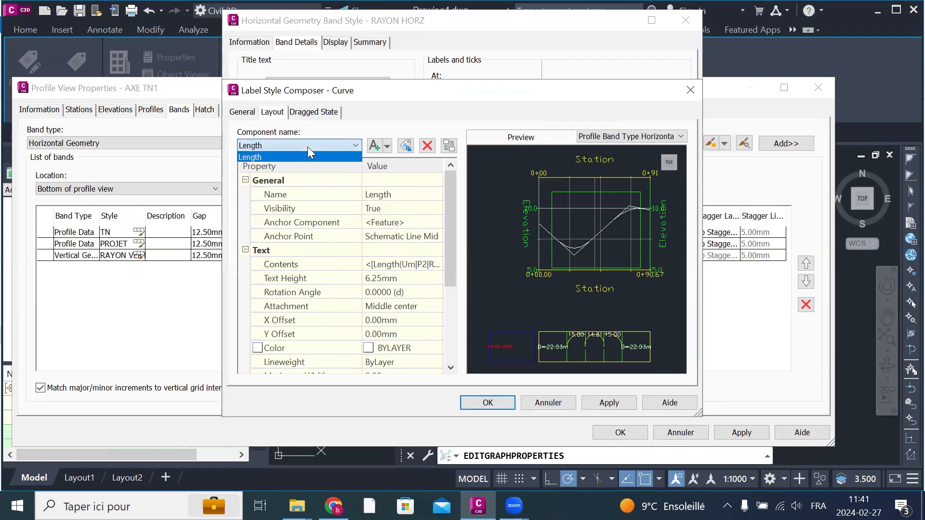
{"action": "left_click", "coordinate": [307, 147]}
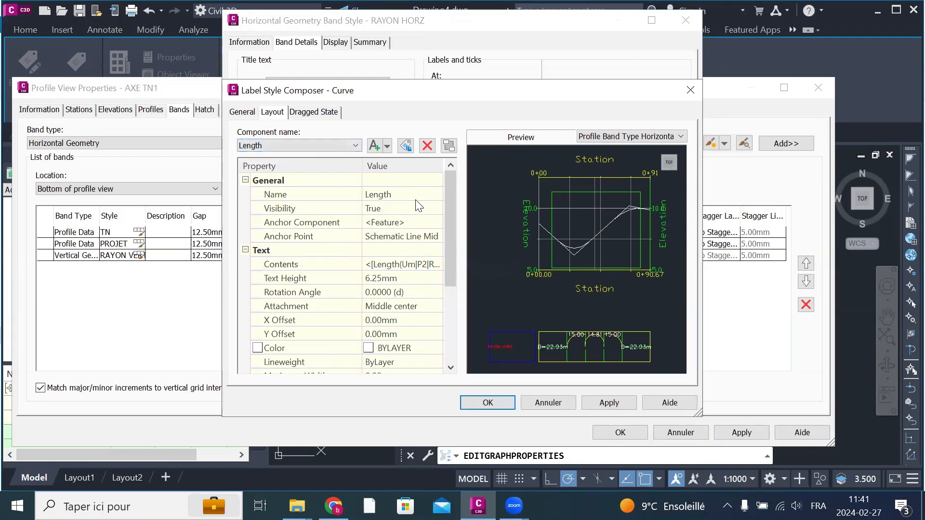
{"action": "left_click", "coordinate": [403, 265]}
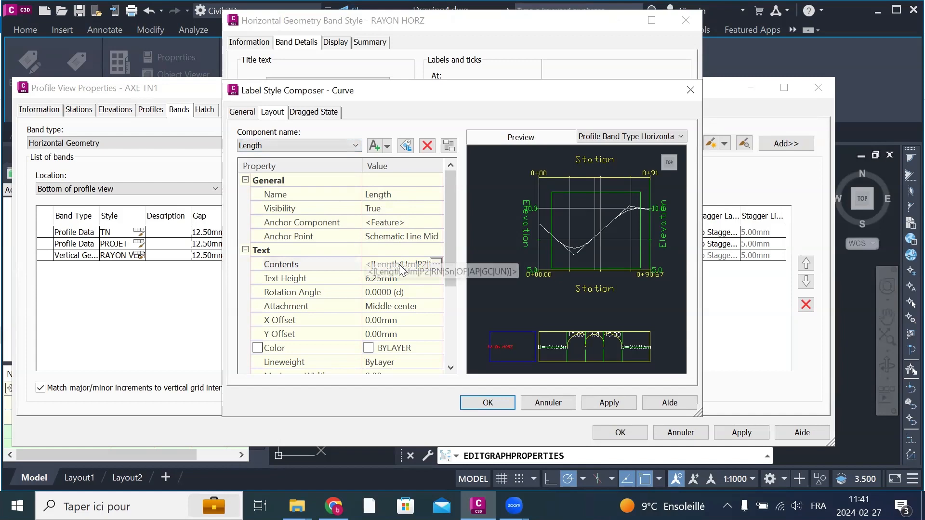
{"action": "left_click", "coordinate": [437, 264]}
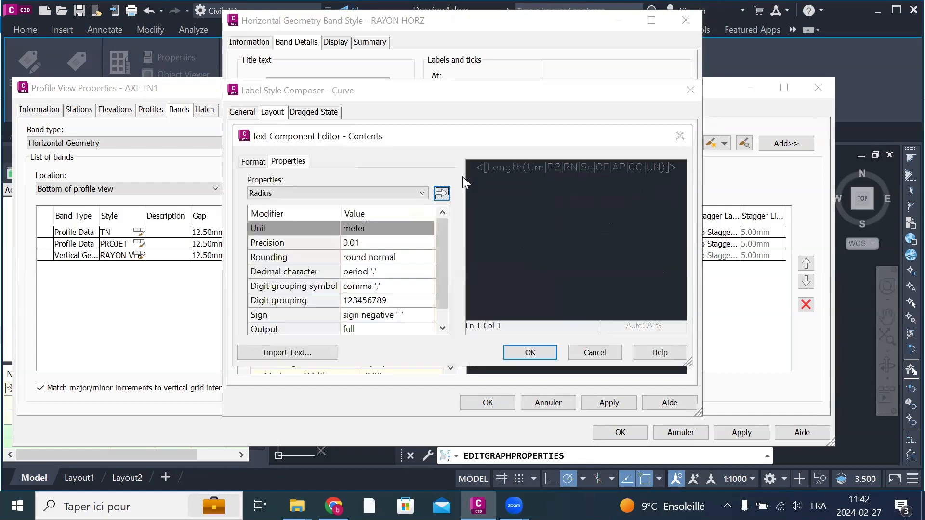
{"action": "left_click", "coordinate": [465, 173]}
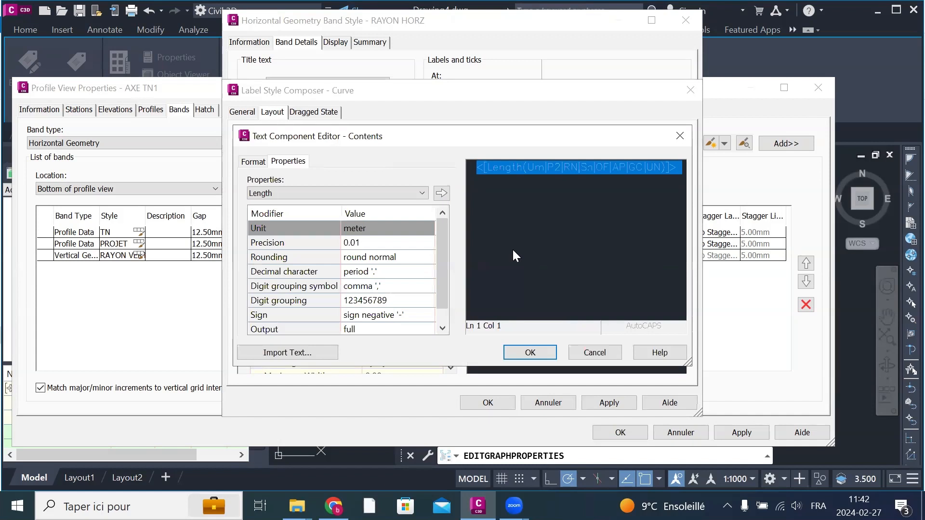
{"action": "key", "text": "Delete"}
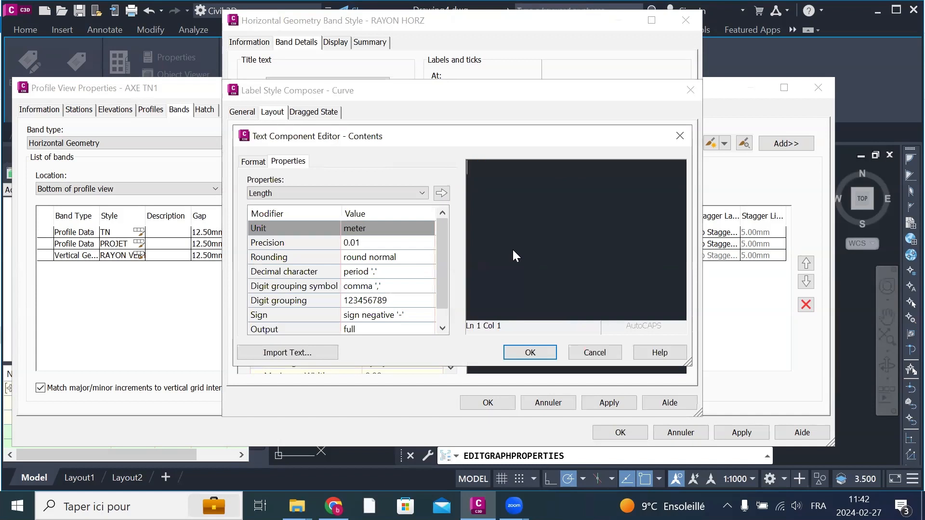
Step: Compose the curve label text as "R=", the Radius property in meters at 0.01 precision, and "m"
{"action": "left_click", "coordinate": [310, 193]}
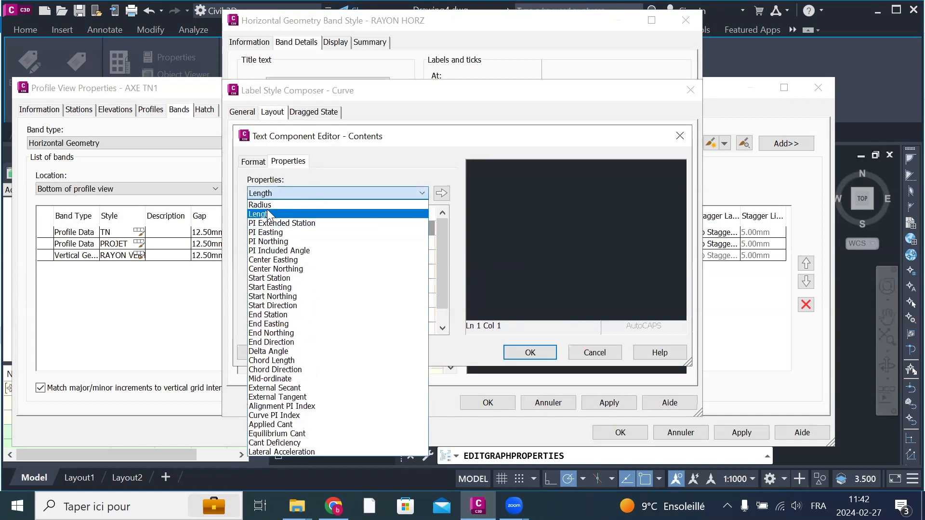
{"action": "left_click", "coordinate": [279, 205]}
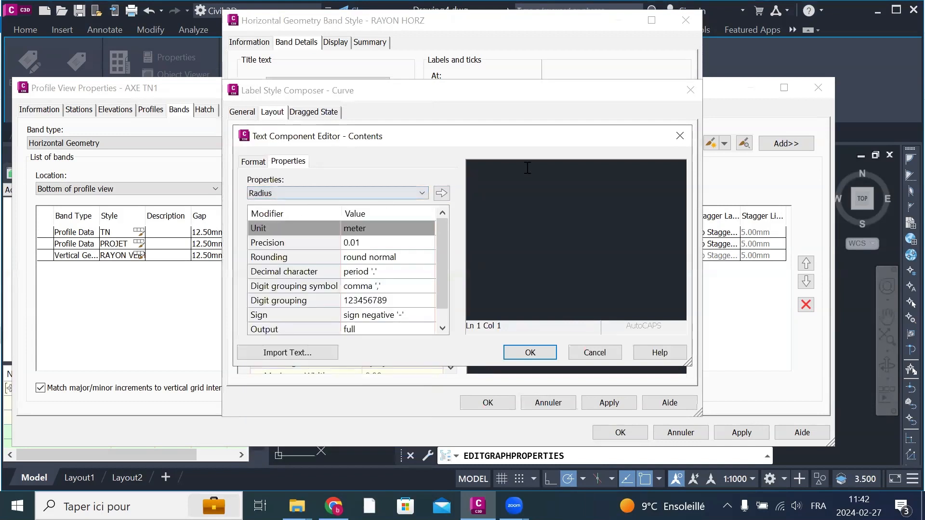
{"action": "left_click", "coordinate": [560, 177]}
{"action": "type", "text": "R="}
{"action": "left_click", "coordinate": [442, 193]}
{"action": "key", "text": "Right"}
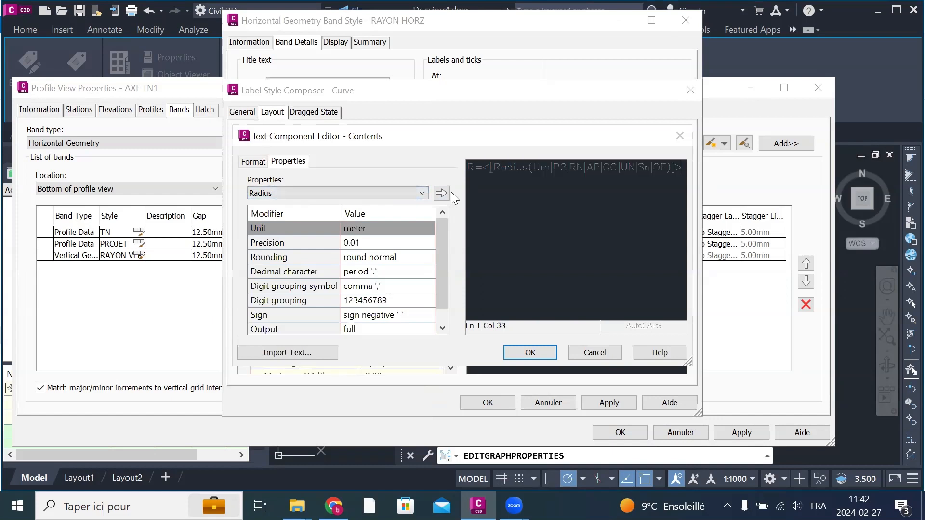
{"action": "key", "text": "Return"}
{"action": "type", "text": "m"}
Step: Choose the Length property for the curve label and make room for a second text line below the radius text
{"action": "left_click", "coordinate": [300, 194]}
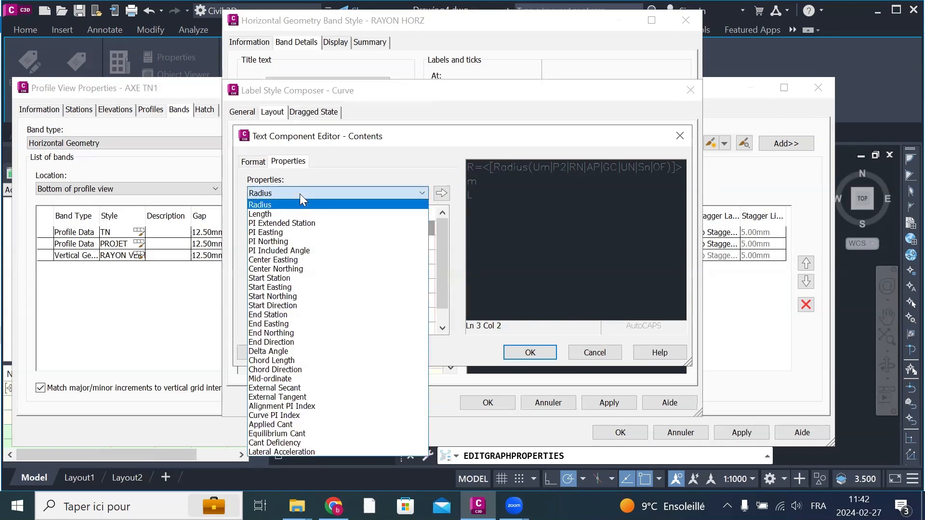
{"action": "left_click", "coordinate": [291, 213]}
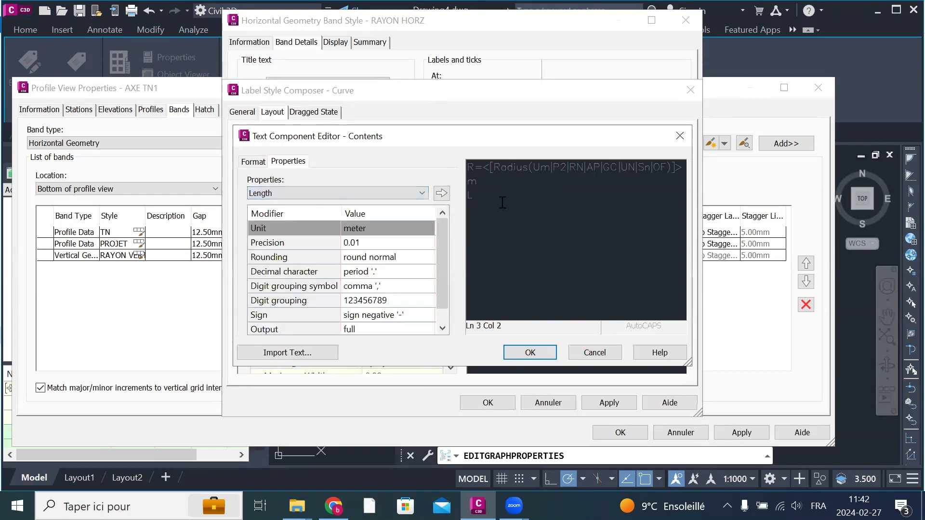
{"action": "key", "text": "BackSpace"}
{"action": "key", "text": "Return"}
{"action": "key", "text": "Return"}
{"action": "key", "text": "Return"}
{"action": "key", "text": "Return"}
{"action": "key", "text": "Return"}
{"action": "key", "text": "Return"}
{"action": "key", "text": "Return"}
{"action": "key", "text": "Return"}
{"action": "key", "text": "Return"}
{"action": "key", "text": "Return"}
{"action": "key", "text": "Return"}
{"action": "key", "text": "Return"}
{"action": "key", "text": "Return"}
{"action": "key", "text": "Return"}
{"action": "key", "text": "Return"}
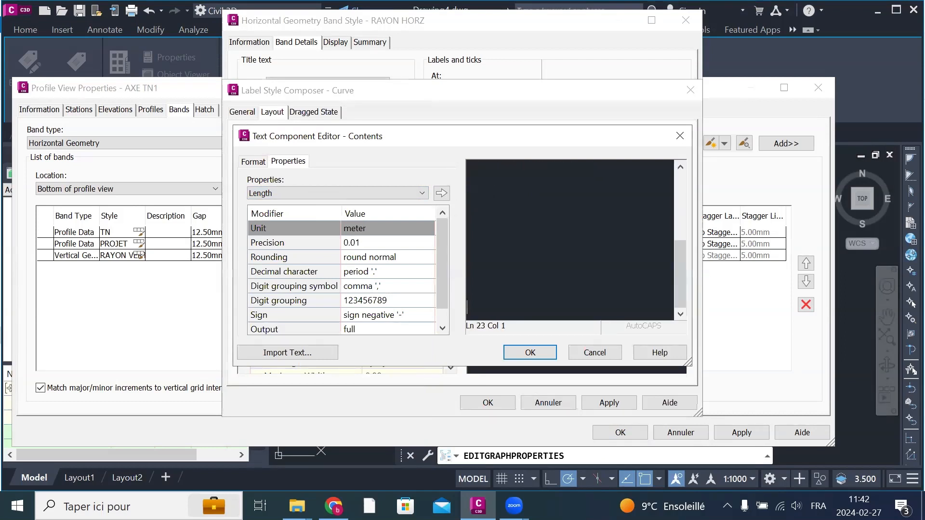
{"action": "key", "text": "Up"}
{"action": "key", "text": "Up"}
{"action": "key", "text": "Up"}
{"action": "key", "text": "Up"}
{"action": "key", "text": "Up"}
{"action": "key", "text": "Up"}
{"action": "key", "text": "Up"}
{"action": "key", "text": "Up"}
{"action": "key", "text": "Up"}
{"action": "key", "text": "Up"}
{"action": "key", "text": "Up"}
{"action": "key", "text": "Up"}
{"action": "key", "text": "Up"}
{"action": "key", "text": "Up"}
{"action": "key", "text": "Up"}
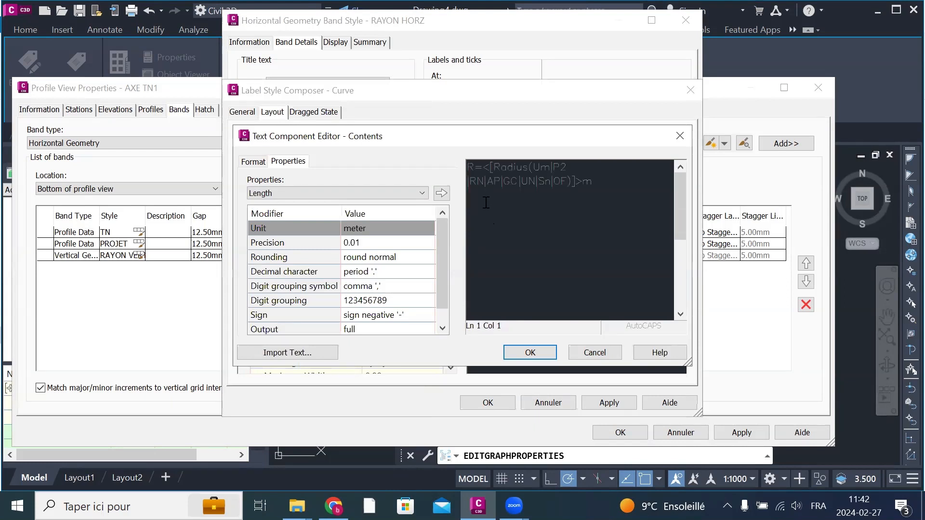
Step: Add "L=", the Length property in meters at 0.01 precision, and "m" below the radius text, and accept the Curve label
{"action": "type", "text": "L="}
{"action": "left_click", "coordinate": [441, 193]}
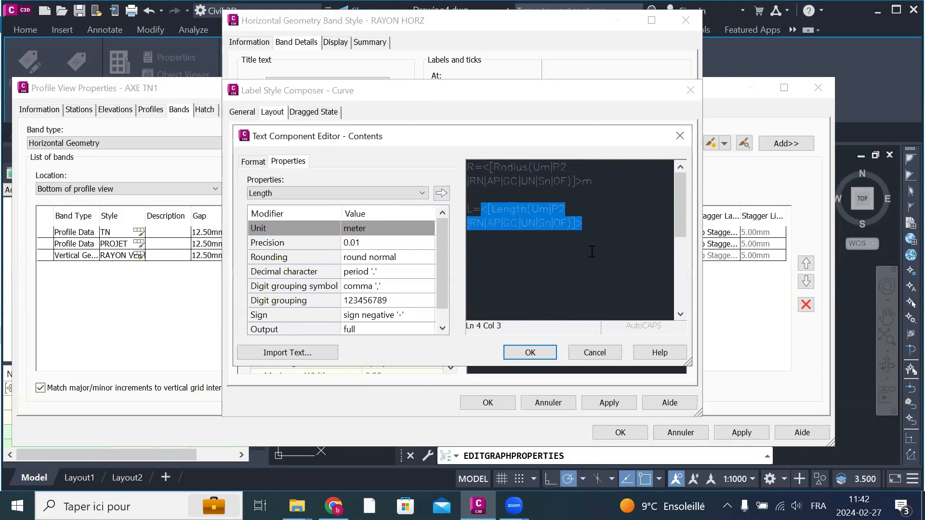
{"action": "left_click", "coordinate": [604, 233]}
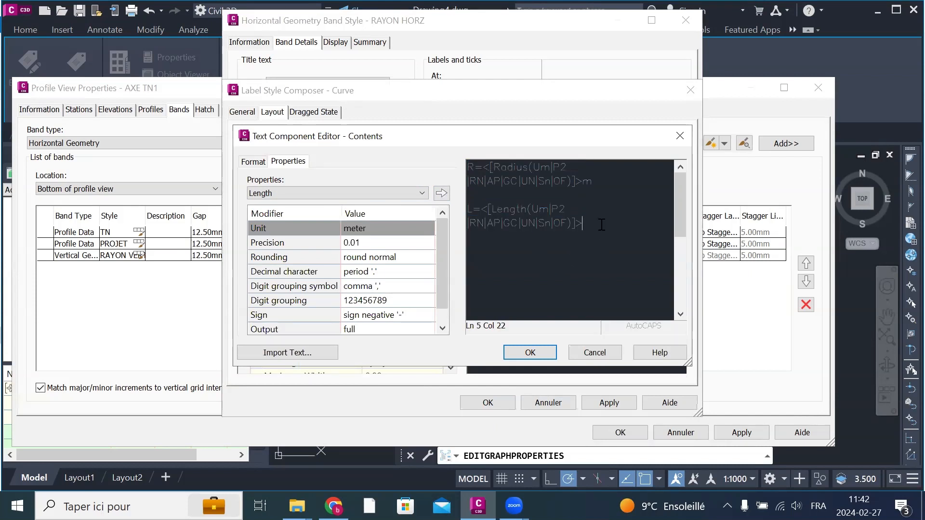
{"action": "type", "text": "m"}
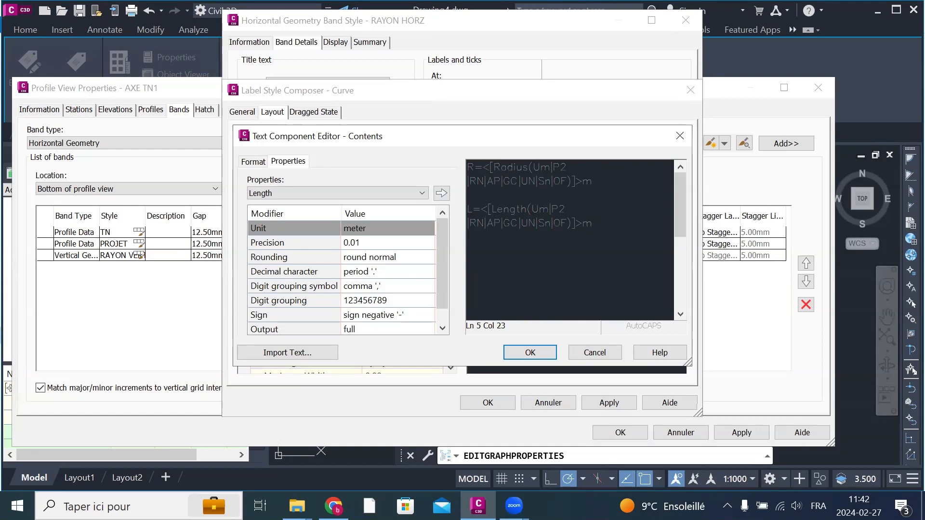
{"action": "left_click", "coordinate": [530, 352]}
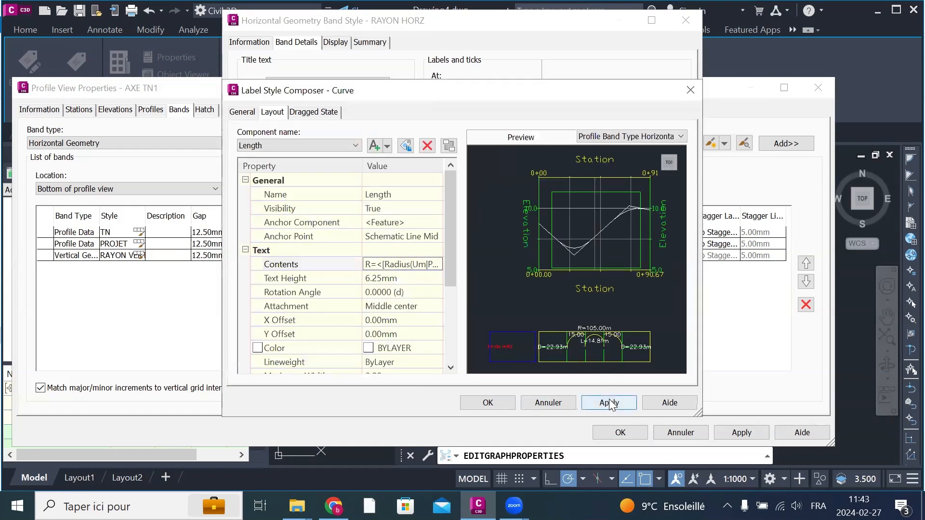
{"action": "left_click", "coordinate": [602, 402]}
{"action": "left_click", "coordinate": [496, 401]}
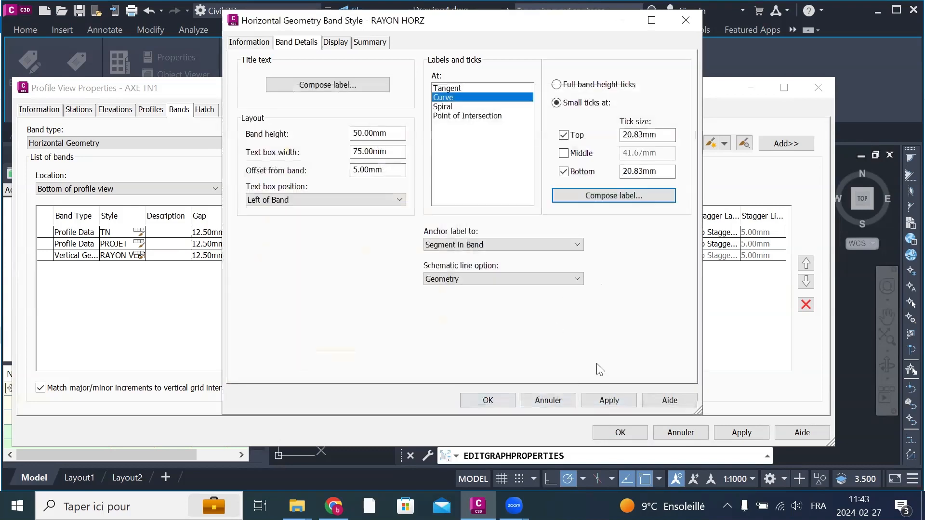
Step: Accept the RAYON HORZ band style, add it as a Horizontal Geometry band at the bottom of the profile view, and apply the properties
{"action": "left_click", "coordinate": [616, 402]}
{"action": "left_click", "coordinate": [488, 400]}
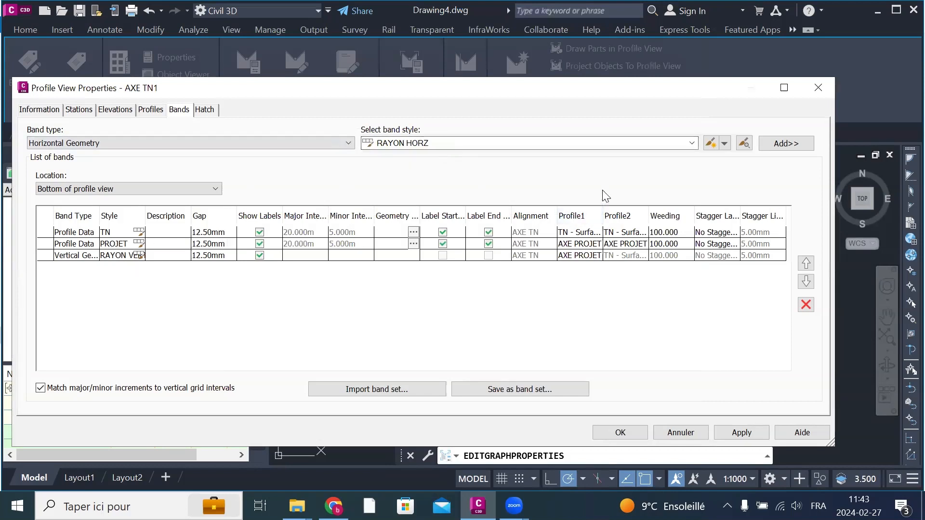
{"action": "left_click", "coordinate": [783, 145]}
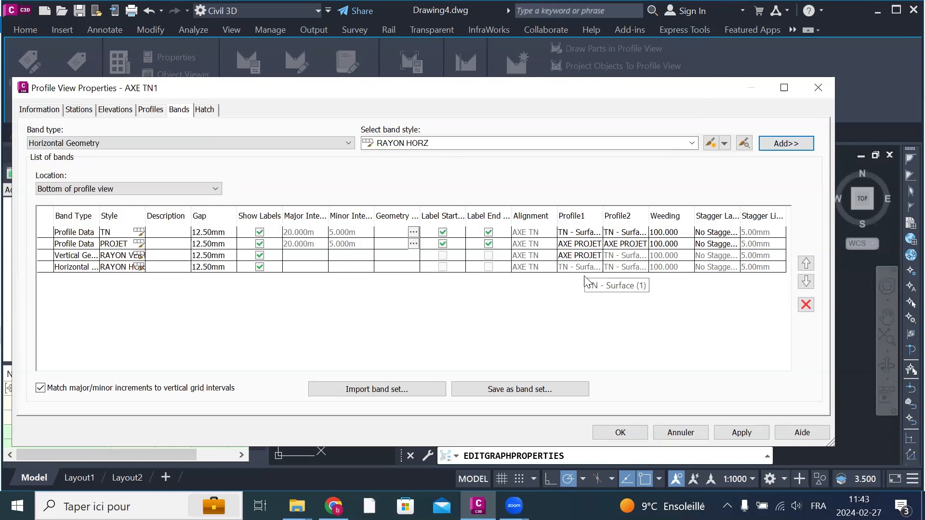
{"action": "left_click", "coordinate": [655, 321]}
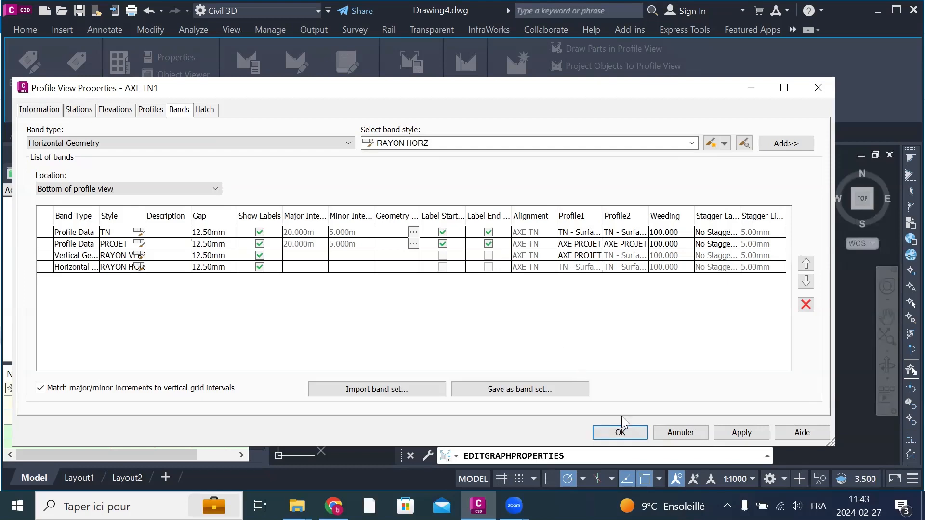
{"action": "left_click", "coordinate": [741, 433]}
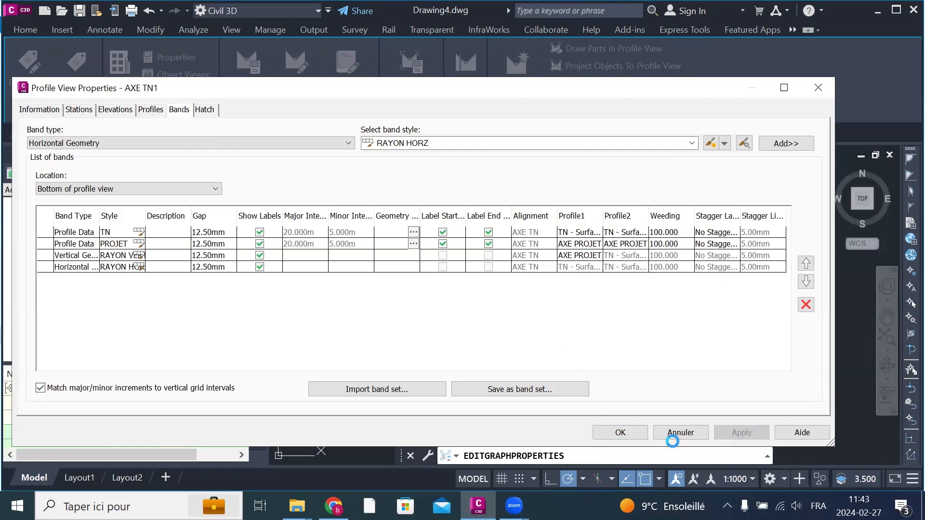
{"action": "left_click", "coordinate": [620, 432]}
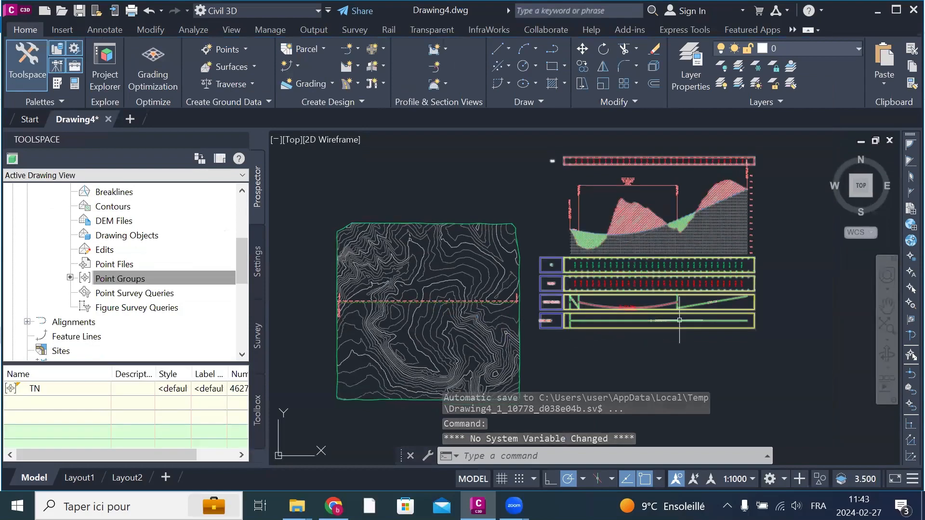
Step: Examine the tangent length label in the RAYON HORZ band and compare it with the alignment's end station
{"action": "scroll", "coordinate": [660, 326], "scroll_direction": "up", "scroll_amount": 4}
{"action": "scroll", "coordinate": [667, 320], "scroll_direction": "up", "scroll_amount": 5}
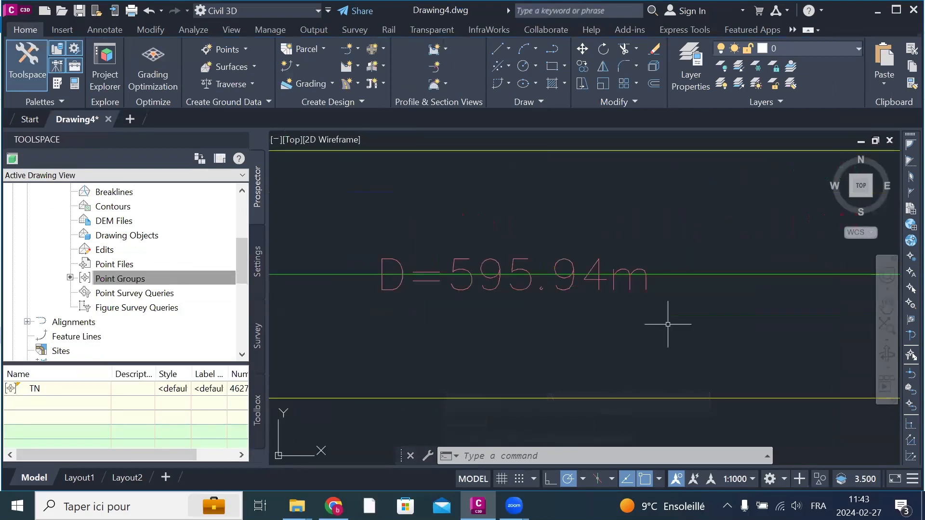
{"action": "scroll", "coordinate": [668, 294], "scroll_direction": "down", "scroll_amount": 5}
{"action": "scroll", "coordinate": [668, 294], "scroll_direction": "down", "scroll_amount": 5}
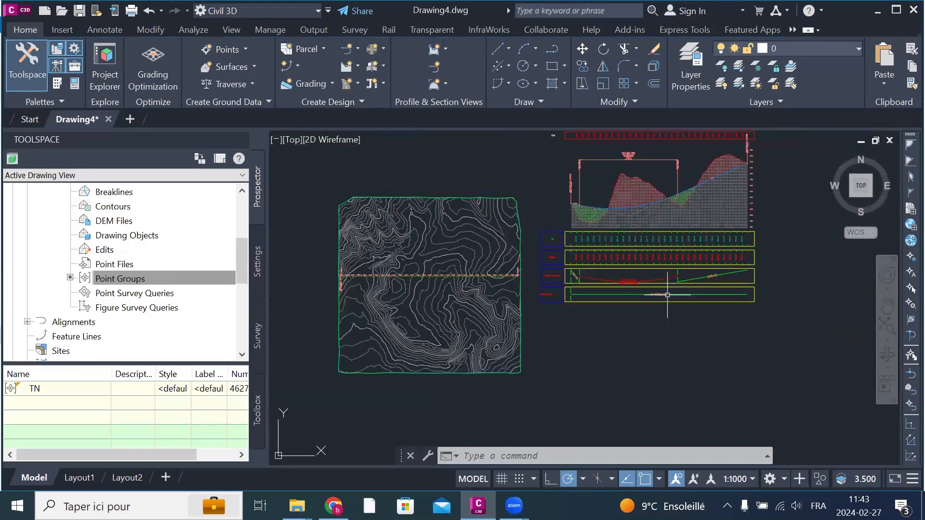
{"action": "scroll", "coordinate": [675, 313], "scroll_direction": "up", "scroll_amount": 5}
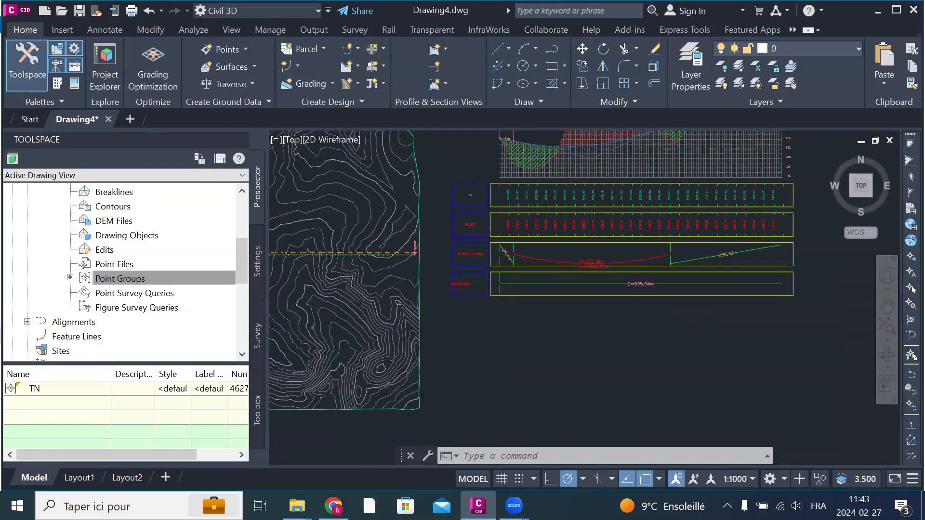
{"action": "scroll", "coordinate": [715, 291], "scroll_direction": "down", "scroll_amount": 5}
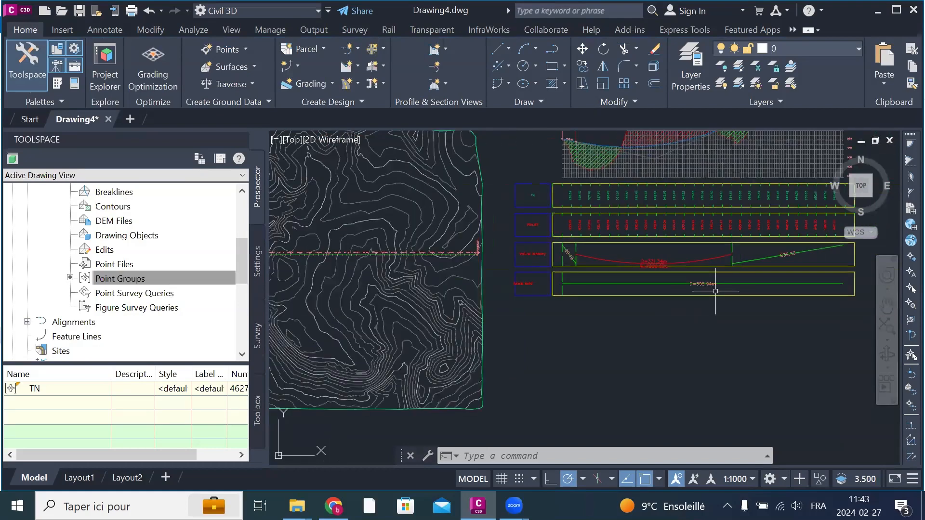
{"action": "scroll", "coordinate": [460, 263], "scroll_direction": "up", "scroll_amount": 5}
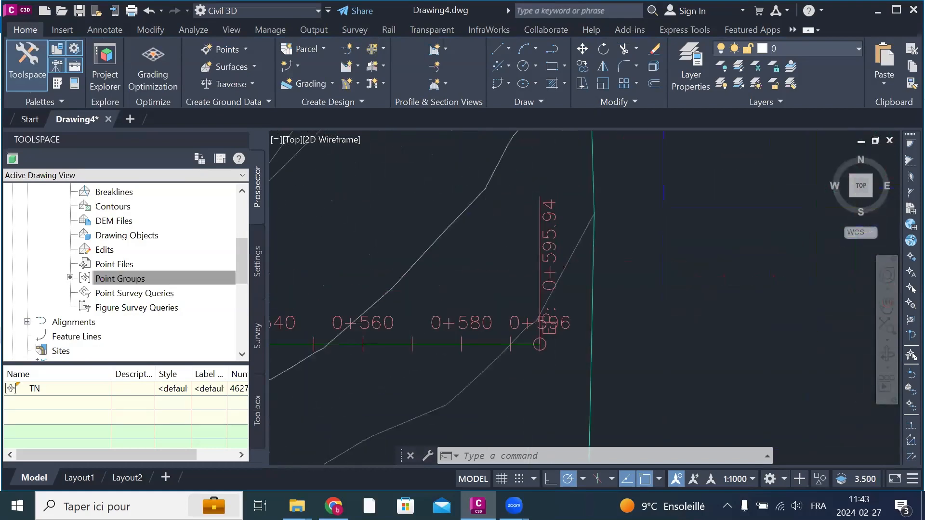
{"action": "scroll", "coordinate": [519, 254], "scroll_direction": "up", "scroll_amount": 4}
{"action": "scroll", "coordinate": [592, 285], "scroll_direction": "down", "scroll_amount": 8}
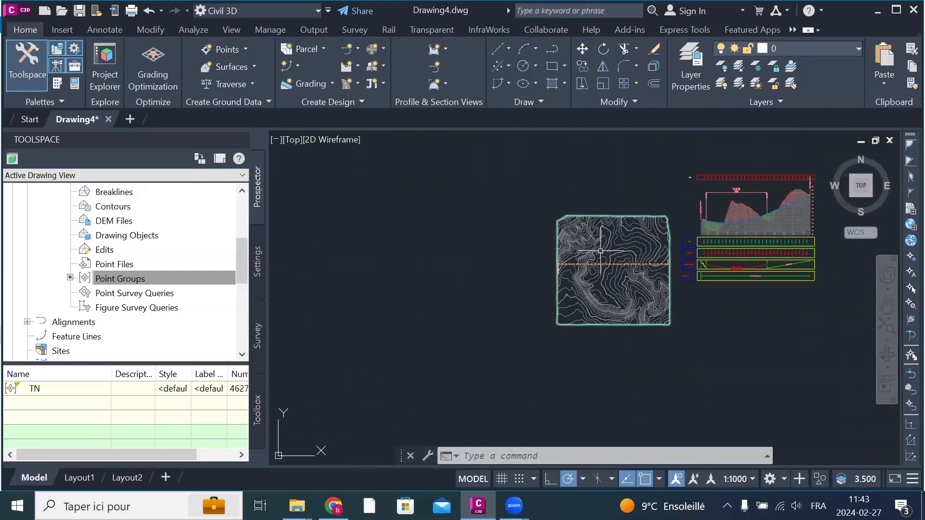
Step: Open the AXE TN alignment in the Geometry Editor
{"action": "scroll", "coordinate": [602, 253], "scroll_direction": "up", "scroll_amount": 5}
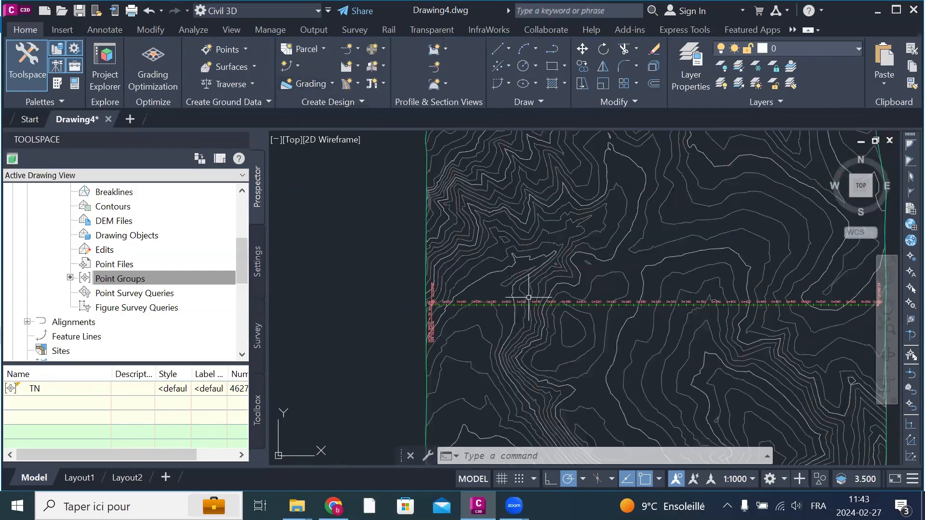
{"action": "scroll", "coordinate": [569, 311], "scroll_direction": "up", "scroll_amount": 2}
{"action": "scroll", "coordinate": [570, 310], "scroll_direction": "up", "scroll_amount": 7}
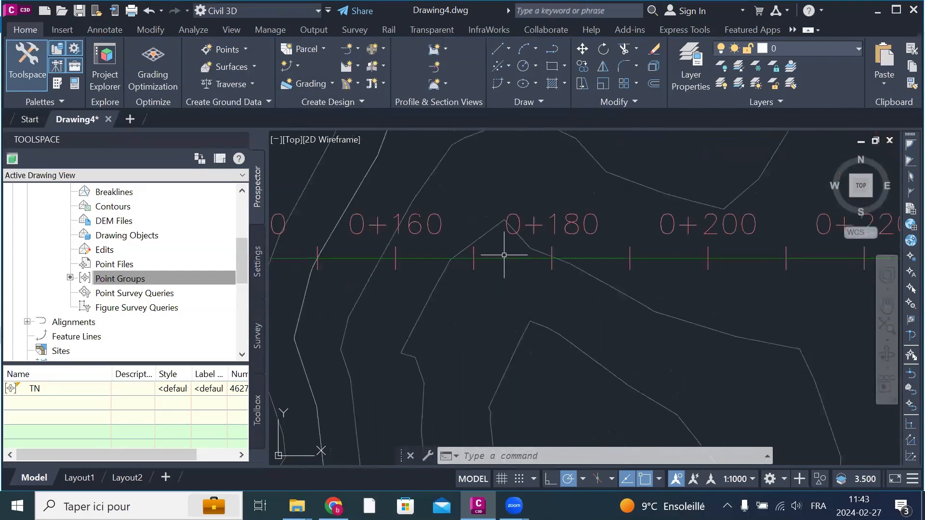
{"action": "left_click", "coordinate": [503, 258]}
{"action": "scroll", "coordinate": [433, 265], "scroll_direction": "down", "scroll_amount": 8}
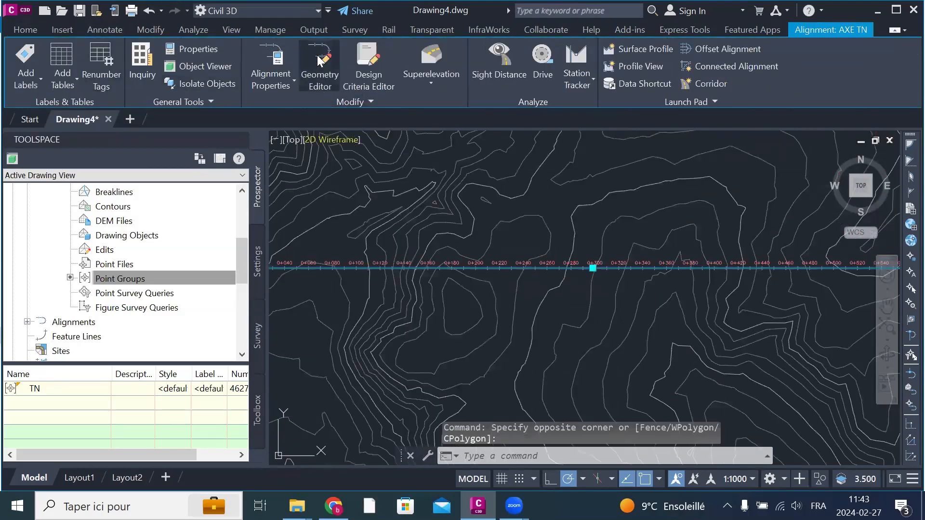
{"action": "left_click", "coordinate": [320, 67]}
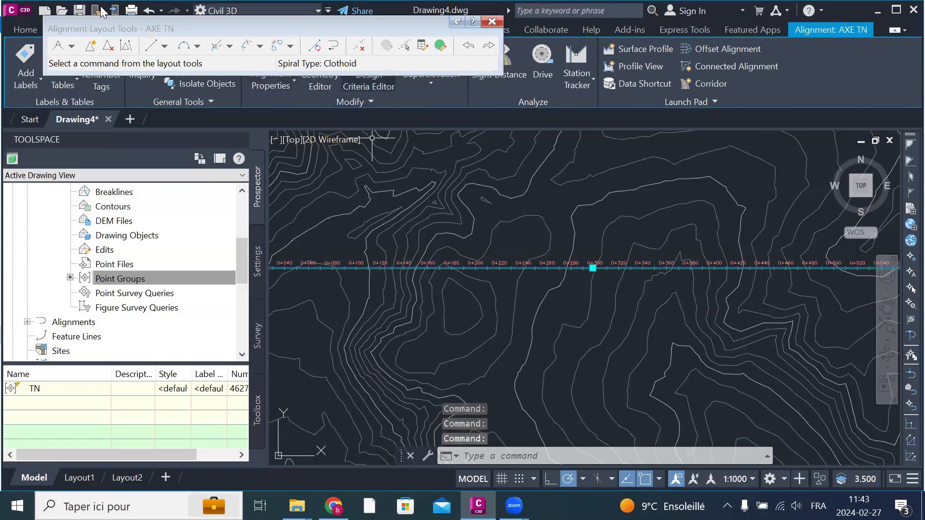
Step: Insert a PI south of the alignment near its midpoint, bending AXE TN into two tangents
{"action": "left_click", "coordinate": [90, 47]}
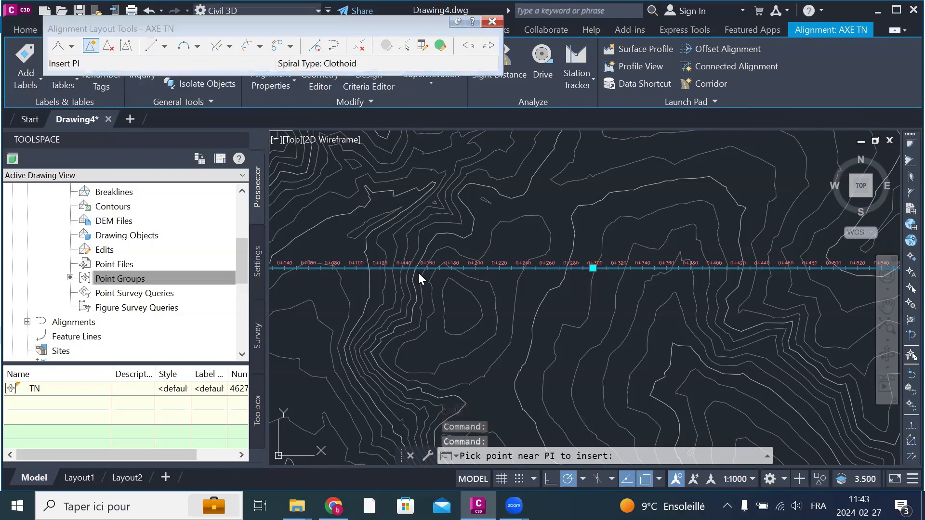
{"action": "scroll", "coordinate": [530, 301], "scroll_direction": "down", "scroll_amount": 5}
{"action": "scroll", "coordinate": [502, 291], "scroll_direction": "up", "scroll_amount": 4}
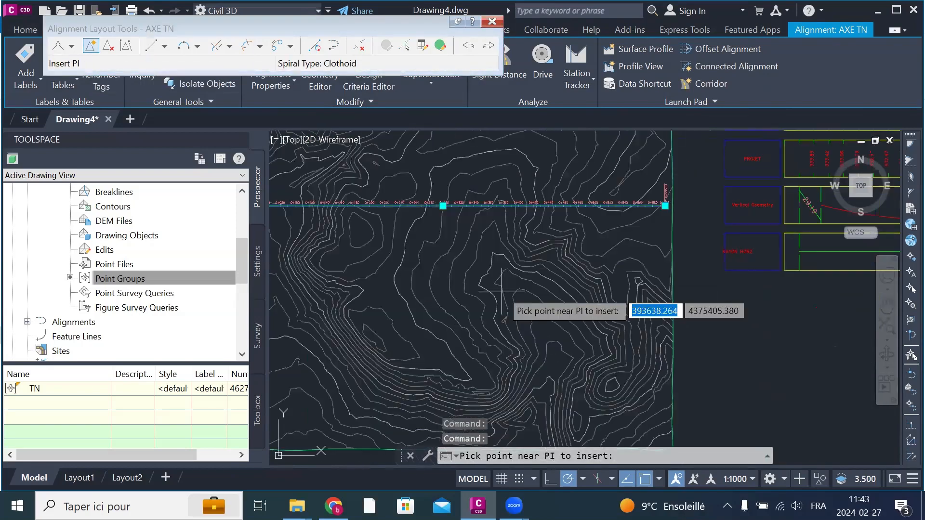
{"action": "left_click", "coordinate": [432, 258]}
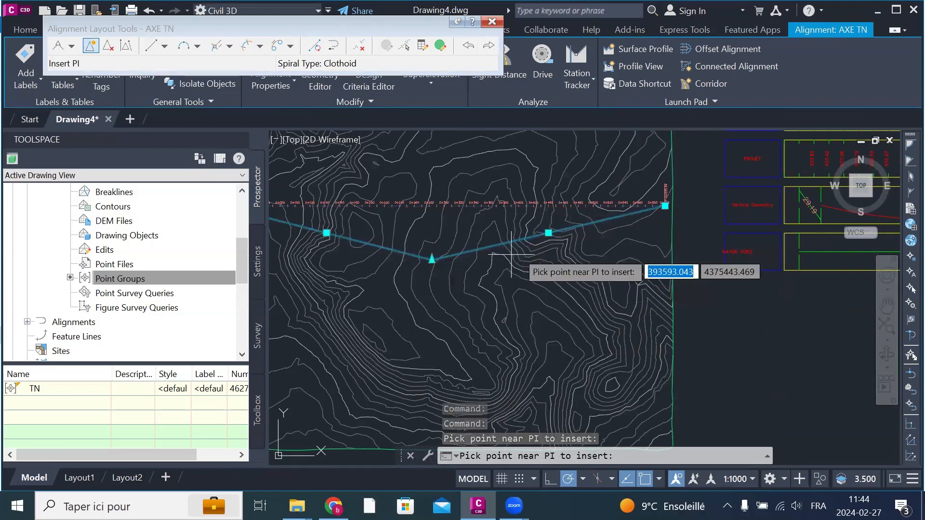
{"action": "scroll", "coordinate": [445, 267], "scroll_direction": "down", "scroll_amount": 2}
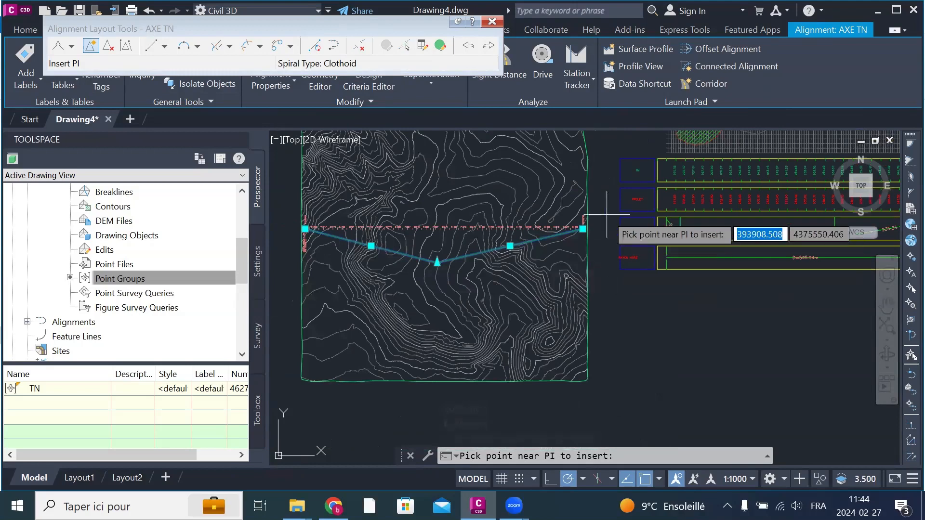
{"action": "key", "text": "Return"}
Step: Finish inserting the PI and examine the two tangent length labels in the RAYON HORZ band
{"action": "scroll", "coordinate": [681, 283], "scroll_direction": "down", "scroll_amount": 2}
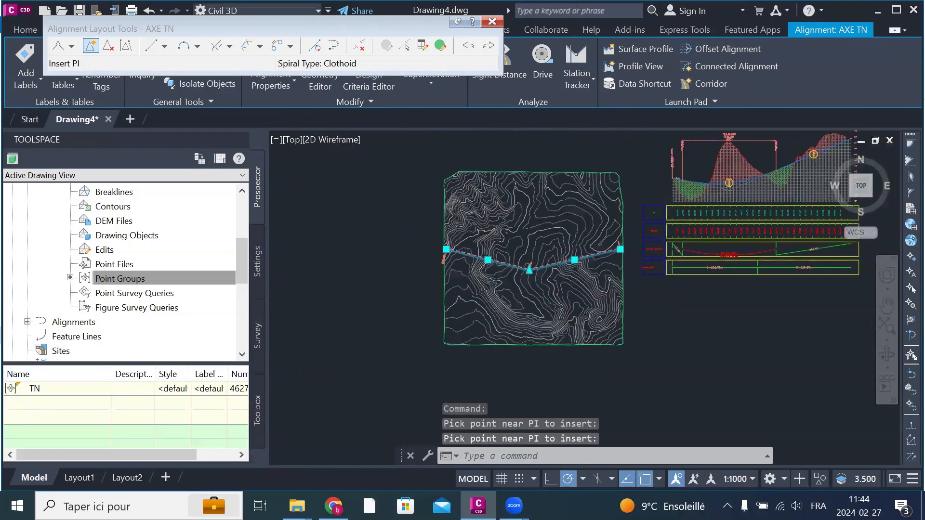
{"action": "scroll", "coordinate": [797, 254], "scroll_direction": "up", "scroll_amount": 2}
{"action": "scroll", "coordinate": [726, 271], "scroll_direction": "up", "scroll_amount": 3}
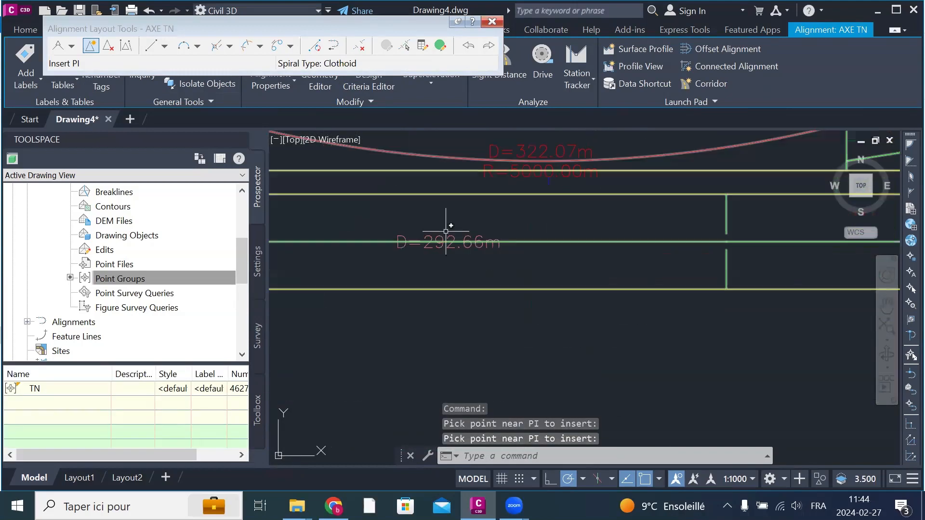
{"action": "scroll", "coordinate": [453, 245], "scroll_direction": "down", "scroll_amount": 2}
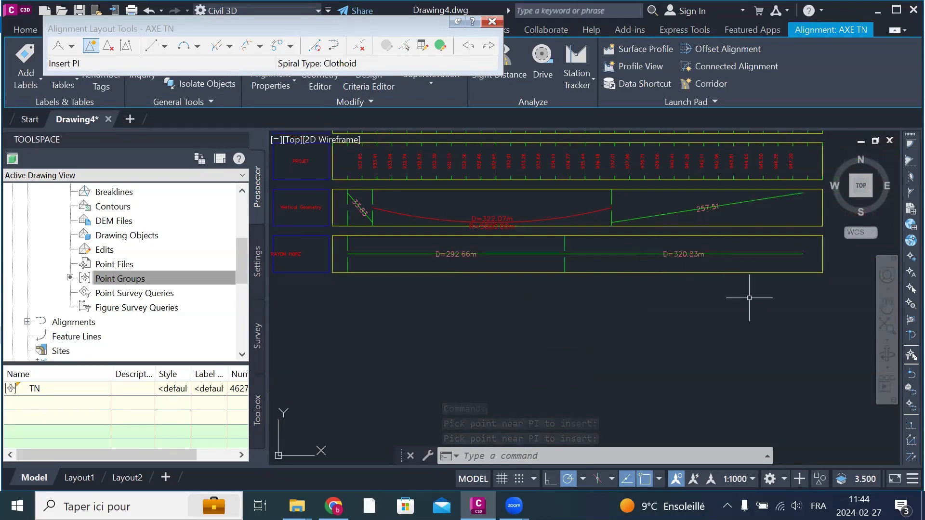
Step: Add a free curve fillet between the two AXE TN tangents with a solution angle under 180° and a 200 m radius
{"action": "scroll", "coordinate": [737, 297], "scroll_direction": "down", "scroll_amount": 3}
{"action": "scroll", "coordinate": [584, 289], "scroll_direction": "up", "scroll_amount": 2}
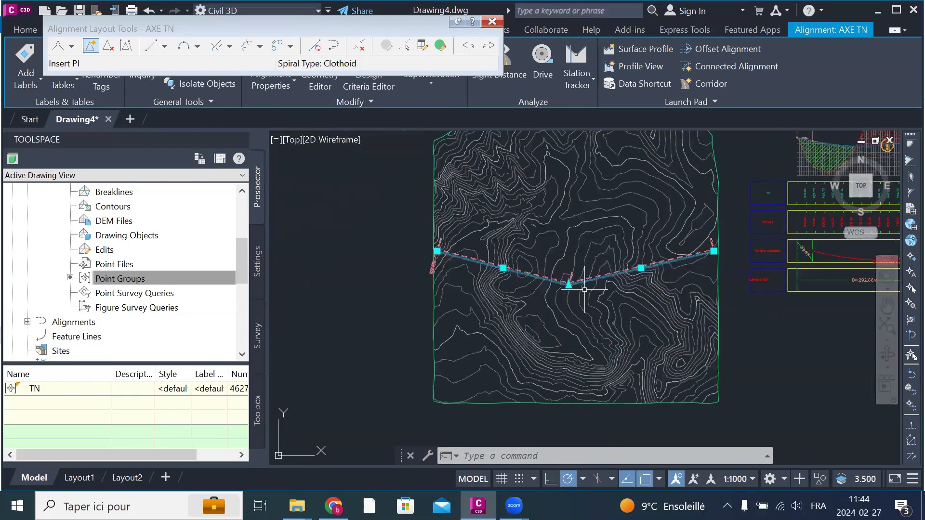
{"action": "scroll", "coordinate": [584, 289], "scroll_direction": "up", "scroll_amount": 5}
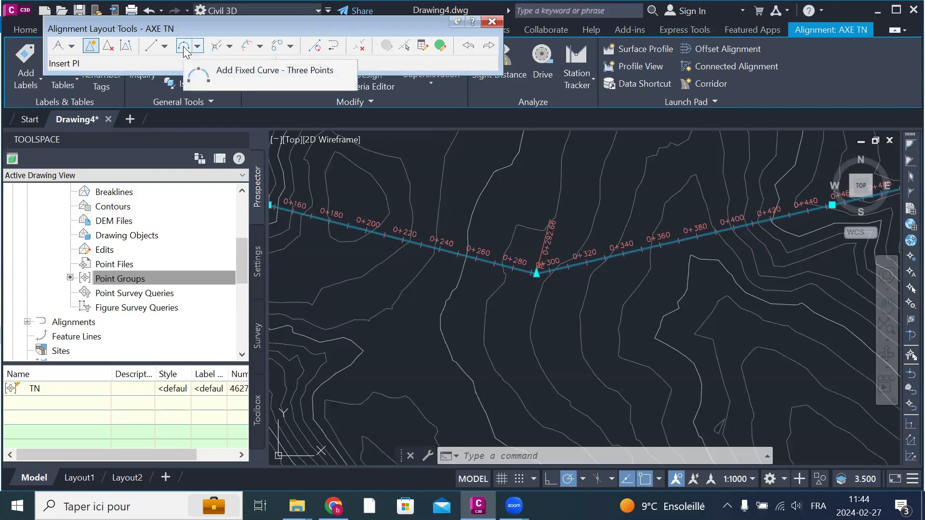
{"action": "left_click", "coordinate": [199, 47]}
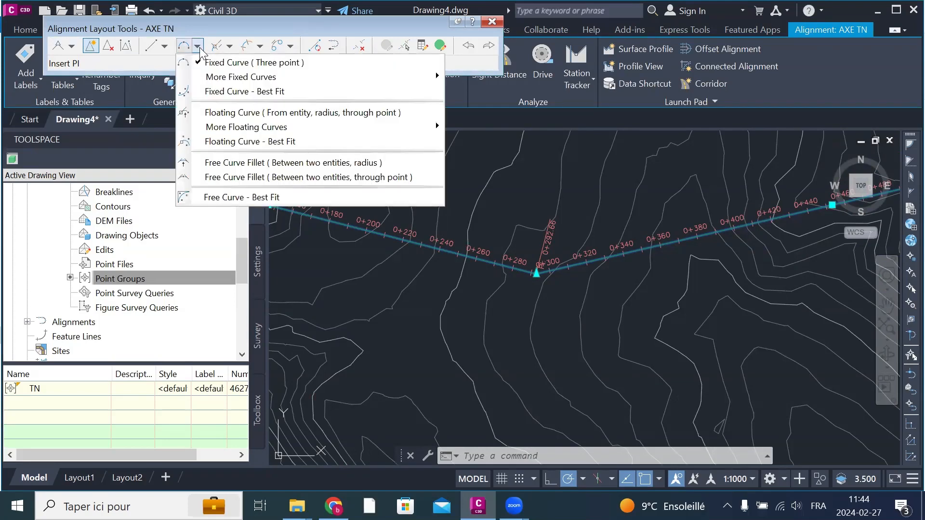
{"action": "left_click", "coordinate": [250, 162]}
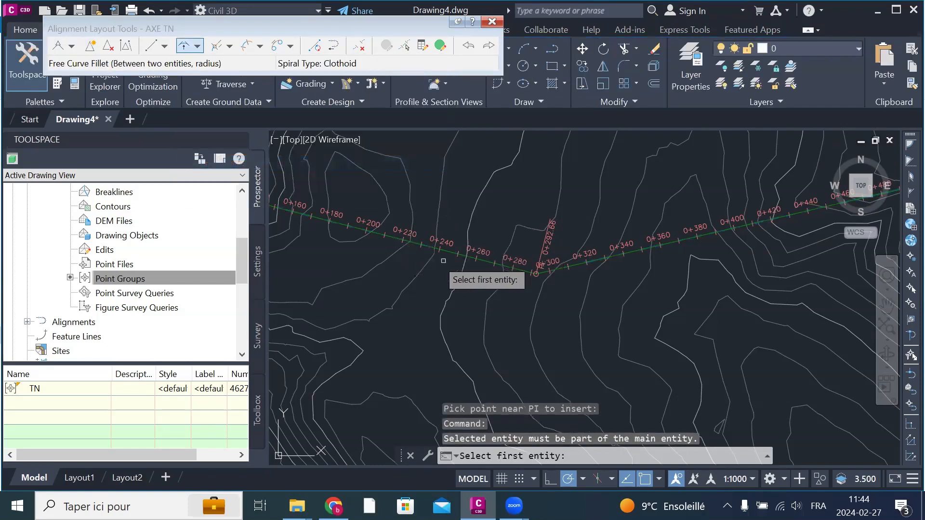
{"action": "scroll", "coordinate": [481, 270], "scroll_direction": "up", "scroll_amount": 4}
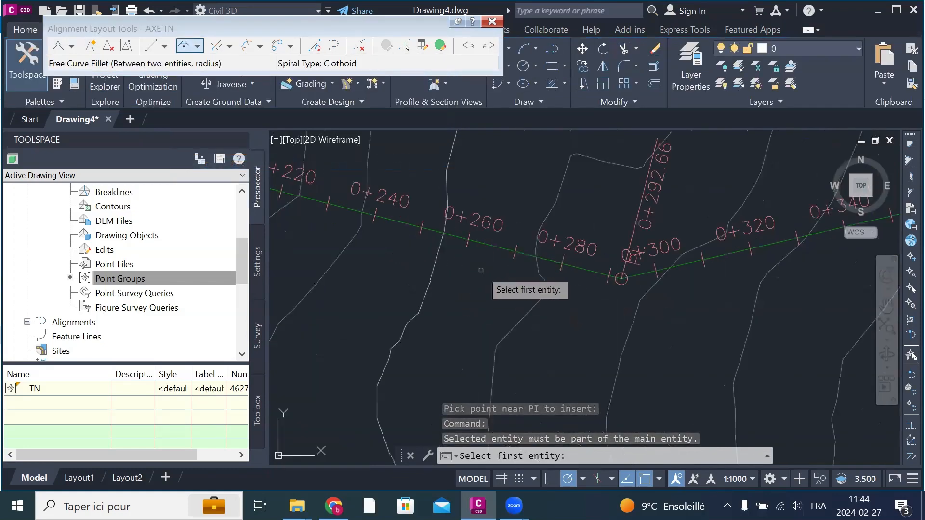
{"action": "scroll", "coordinate": [481, 270], "scroll_direction": "up", "scroll_amount": 2}
{"action": "left_click", "coordinate": [489, 226]}
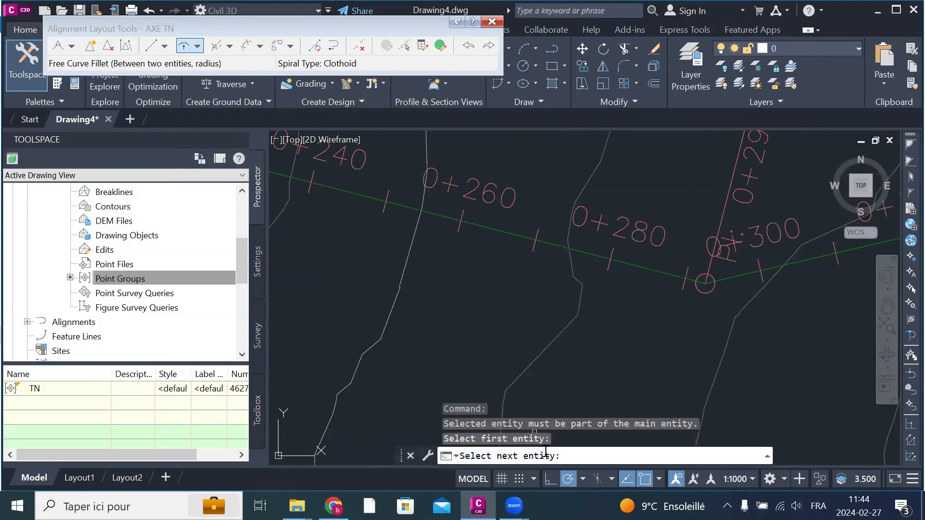
{"action": "scroll", "coordinate": [507, 404], "scroll_direction": "down", "scroll_amount": 2}
{"action": "scroll", "coordinate": [713, 311], "scroll_direction": "up", "scroll_amount": 4}
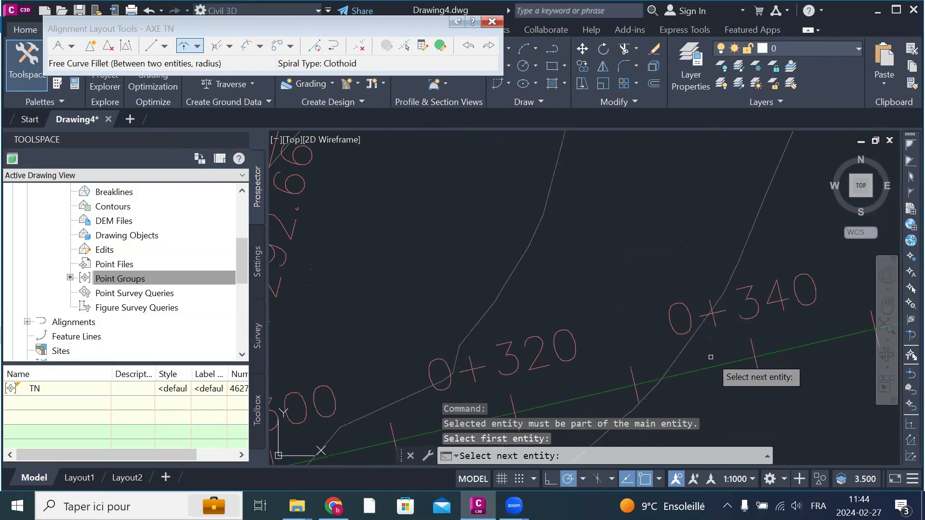
{"action": "left_click", "coordinate": [692, 370]}
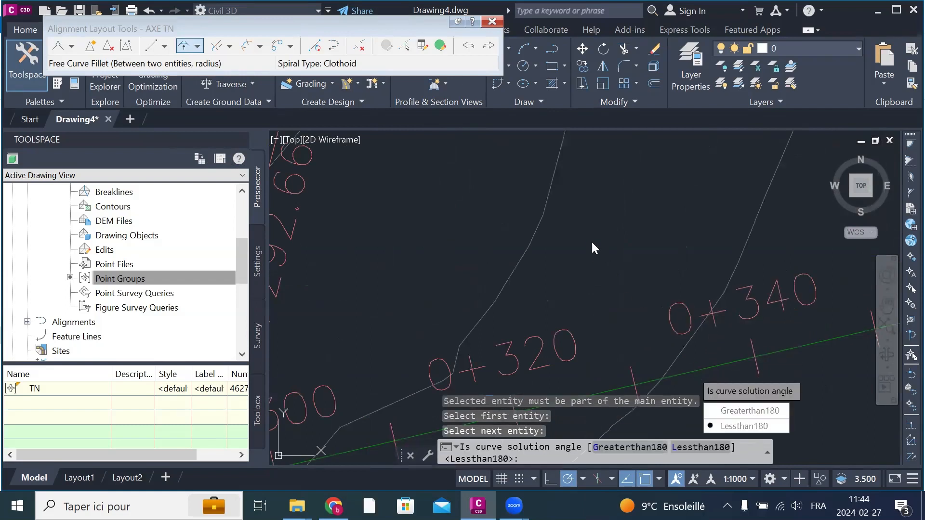
{"action": "left_click", "coordinate": [754, 427]}
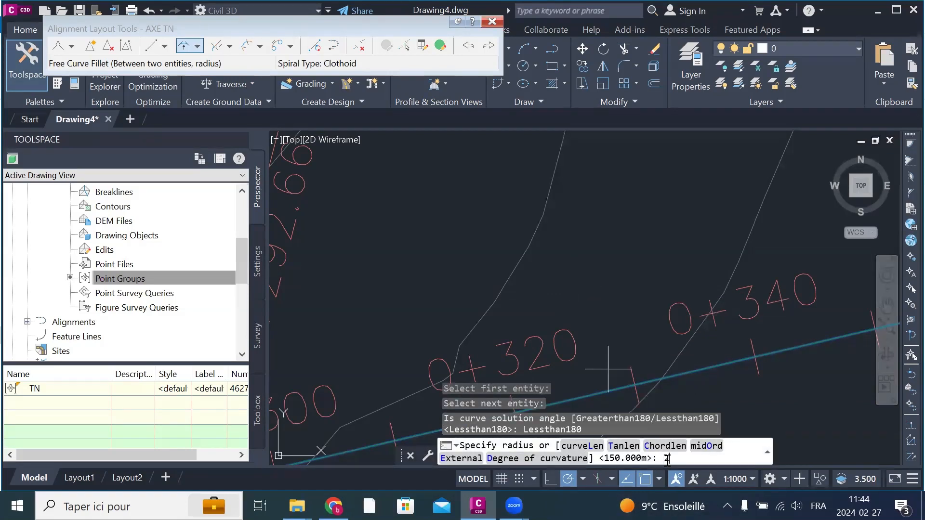
{"action": "type", "text": "10"}
{"action": "key", "text": "Return"}
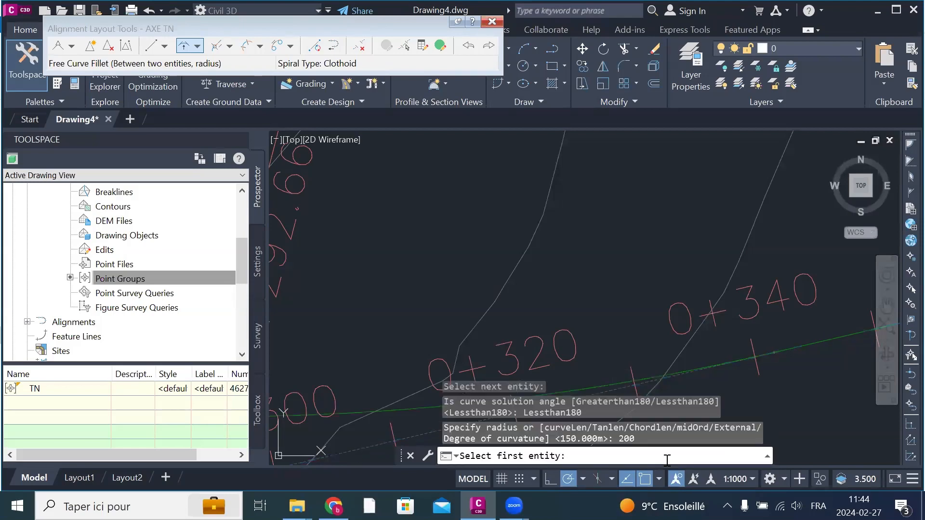
Step: End the curve command and compare the curved alignment with the radius, curve length and tangent labels in the RAYON HORZ band
{"action": "scroll", "coordinate": [596, 265], "scroll_direction": "down", "scroll_amount": 3}
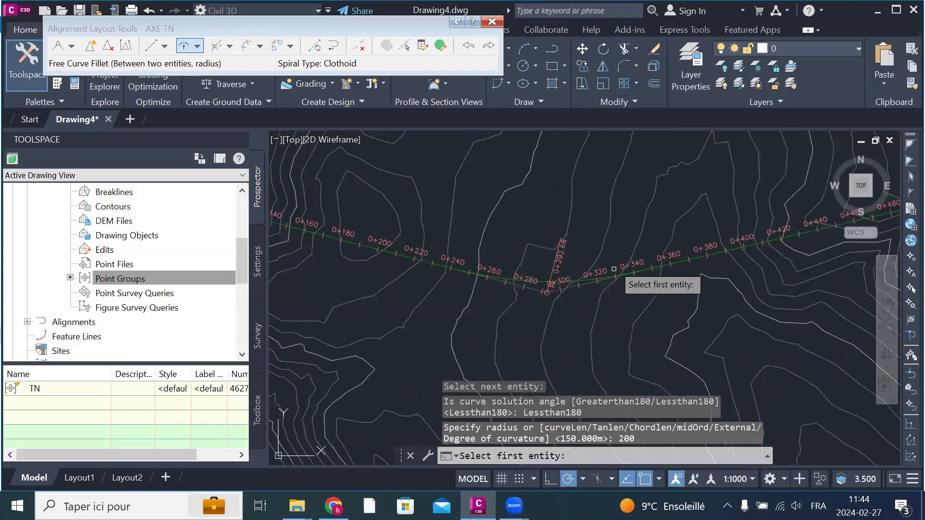
{"action": "scroll", "coordinate": [536, 218], "scroll_direction": "up", "scroll_amount": 3}
{"action": "scroll", "coordinate": [536, 217], "scroll_direction": "down", "scroll_amount": 3}
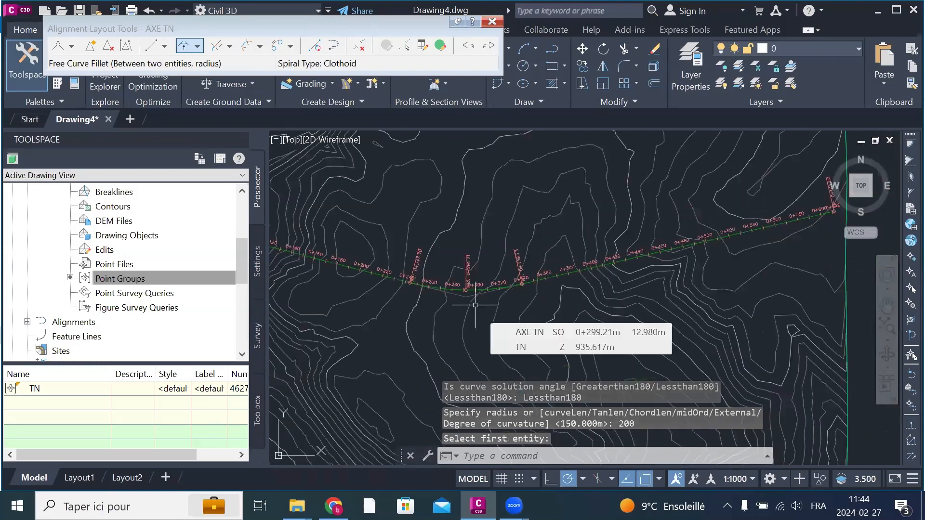
{"action": "scroll", "coordinate": [450, 260], "scroll_direction": "down", "scroll_amount": 5}
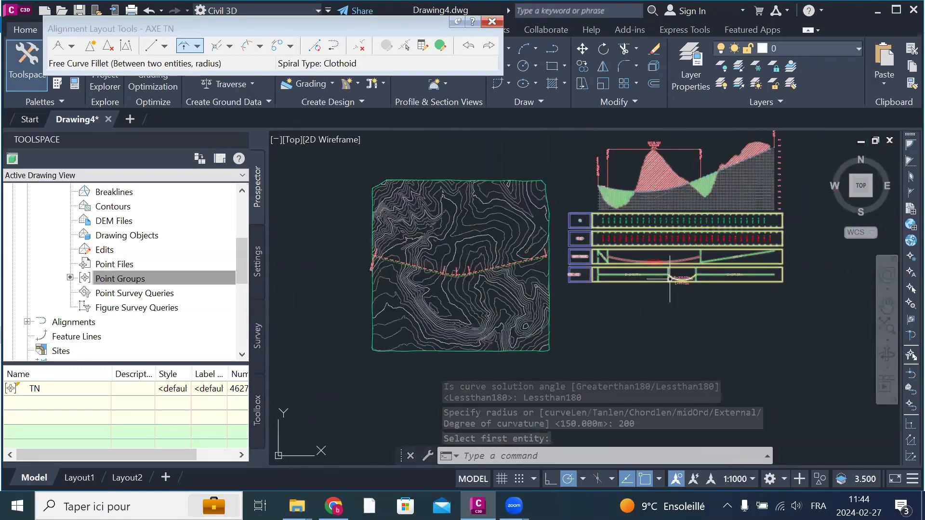
{"action": "scroll", "coordinate": [670, 278], "scroll_direction": "up", "scroll_amount": 6}
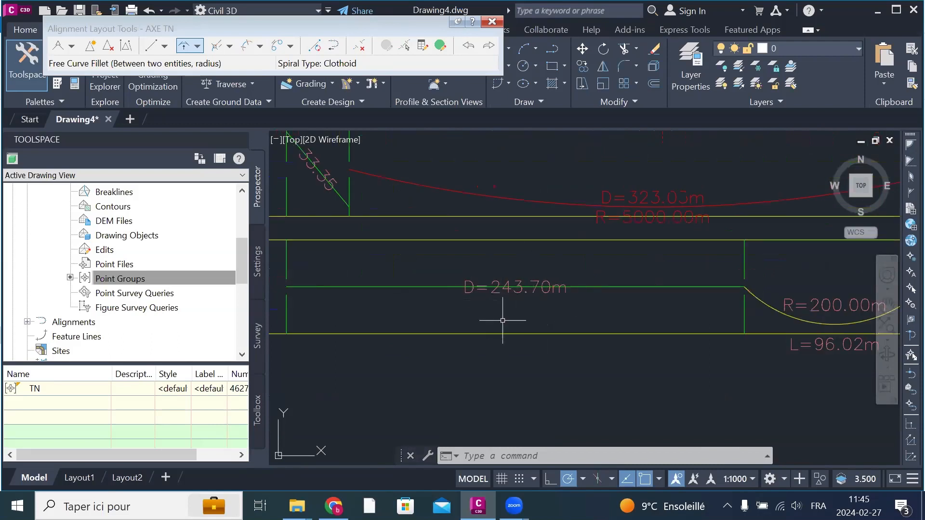
{"action": "scroll", "coordinate": [458, 294], "scroll_direction": "down", "scroll_amount": 2}
{"action": "scroll", "coordinate": [722, 317], "scroll_direction": "up", "scroll_amount": 2}
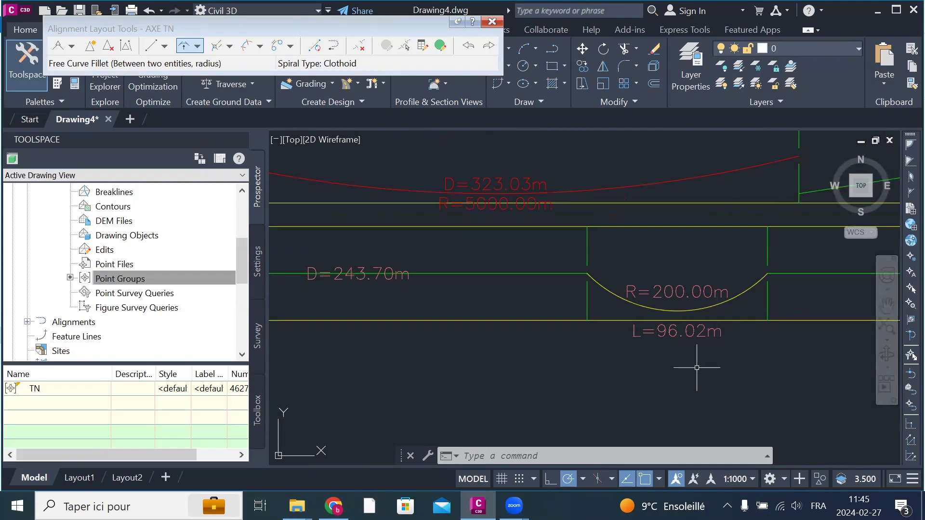
{"action": "scroll", "coordinate": [622, 332], "scroll_direction": "down", "scroll_amount": 5}
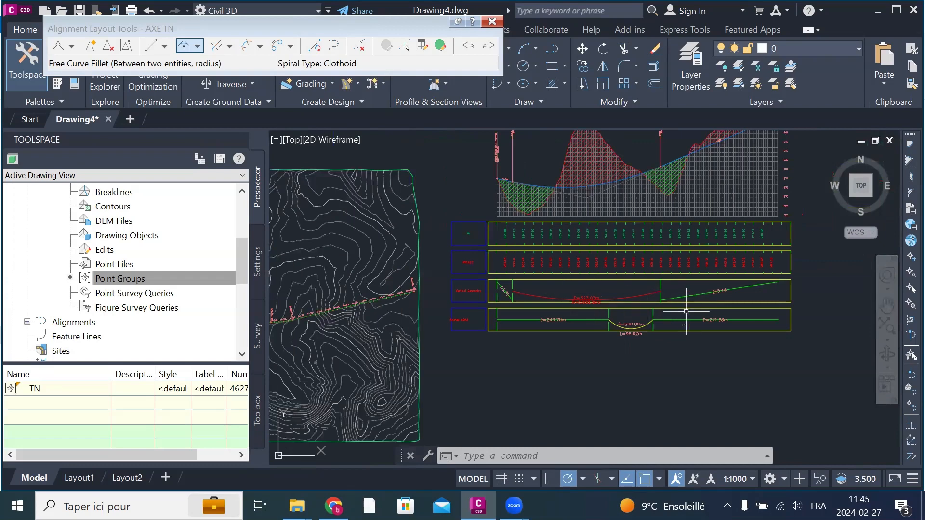
{"action": "scroll", "coordinate": [600, 346], "scroll_direction": "down", "scroll_amount": 2}
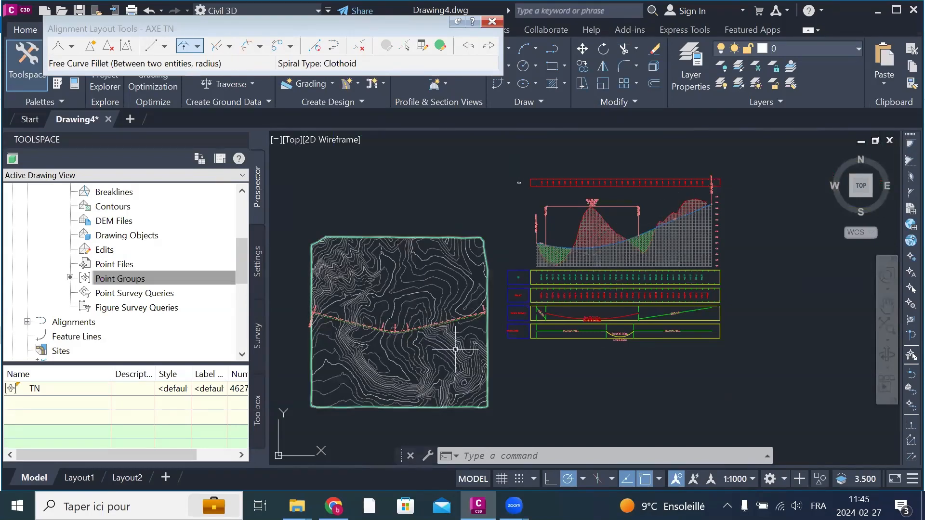
{"action": "scroll", "coordinate": [582, 311], "scroll_direction": "up", "scroll_amount": 4}
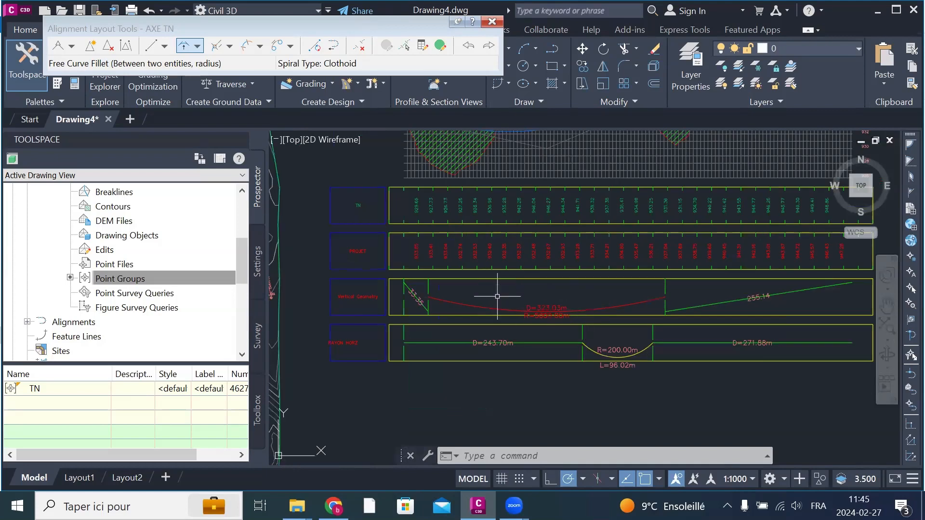
{"action": "scroll", "coordinate": [535, 255], "scroll_direction": "down", "scroll_amount": 5}
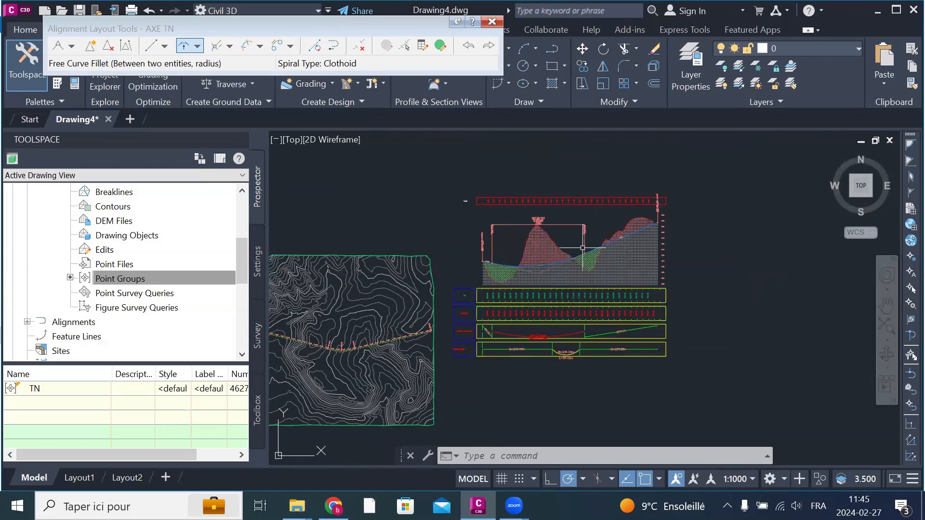
{"action": "scroll", "coordinate": [627, 270], "scroll_direction": "down", "scroll_amount": 2}
{"action": "scroll", "coordinate": [458, 330], "scroll_direction": "up", "scroll_amount": 4}
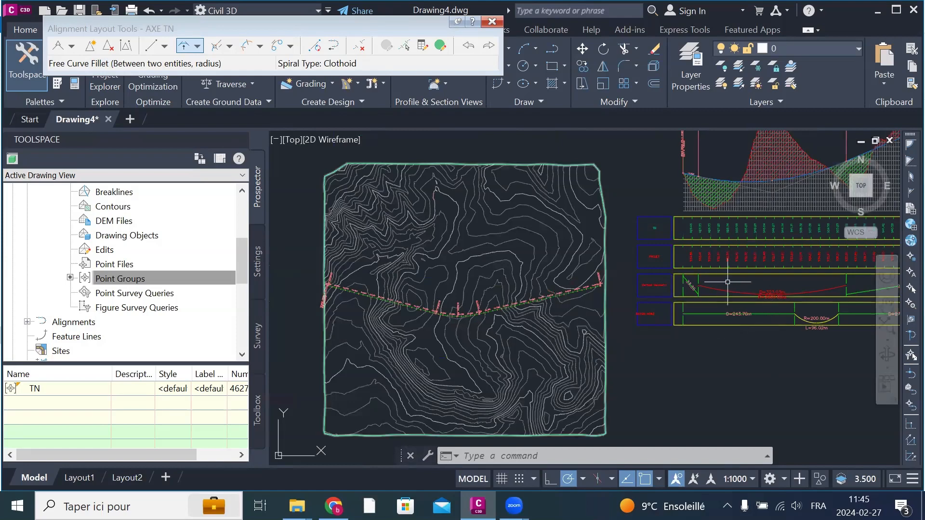
{"action": "scroll", "coordinate": [649, 296], "scroll_direction": "up", "scroll_amount": 5}
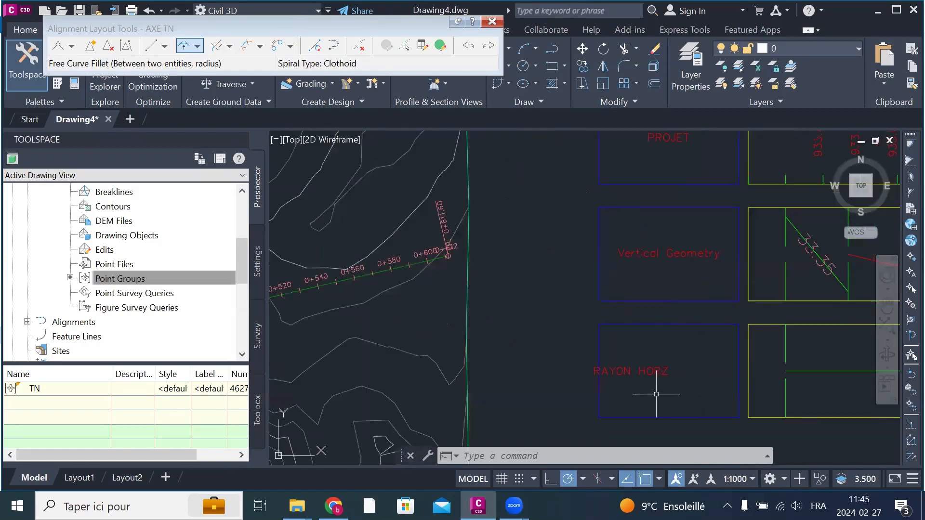
{"action": "scroll", "coordinate": [489, 272], "scroll_direction": "down", "scroll_amount": 5}
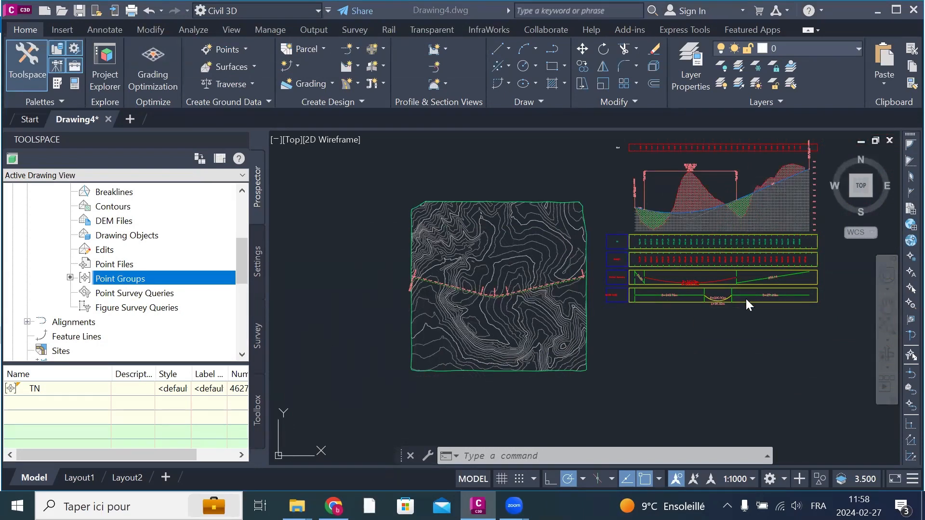
Step: Select the AXE TN1 profile view and open its Profile View Properties
{"action": "left_click", "coordinate": [674, 360]}
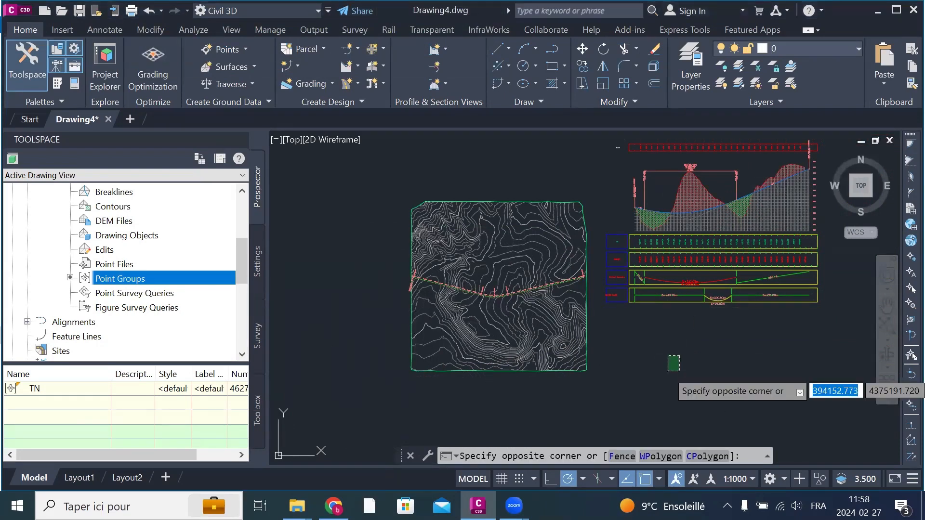
{"action": "left_click", "coordinate": [785, 205]}
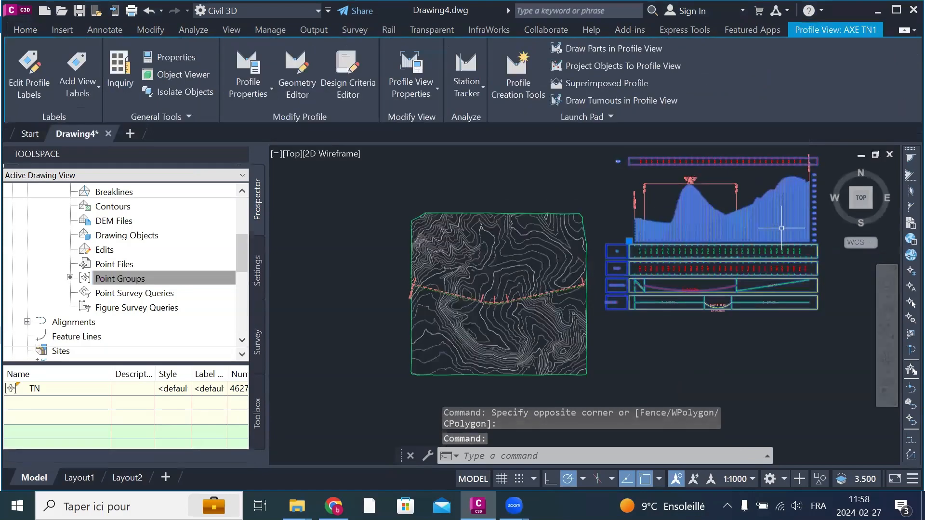
{"action": "right_click", "coordinate": [782, 217]}
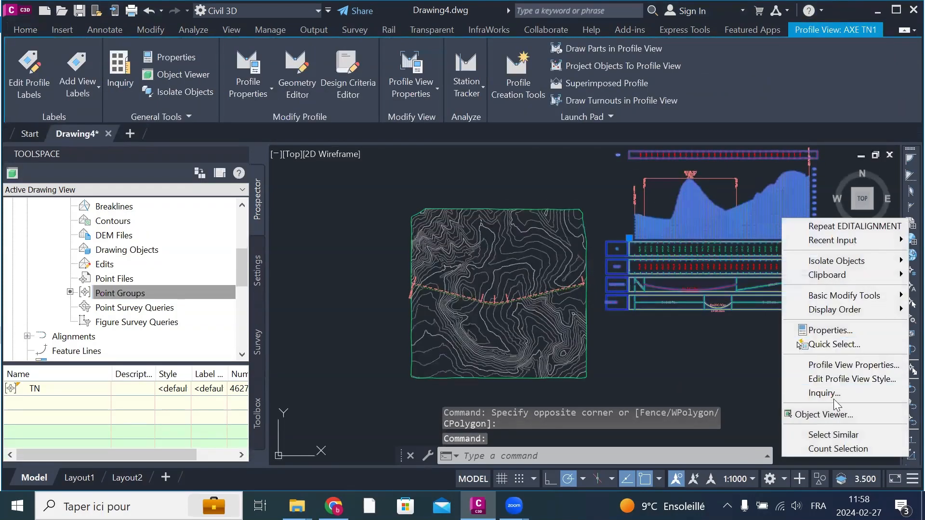
{"action": "left_click", "coordinate": [849, 368]}
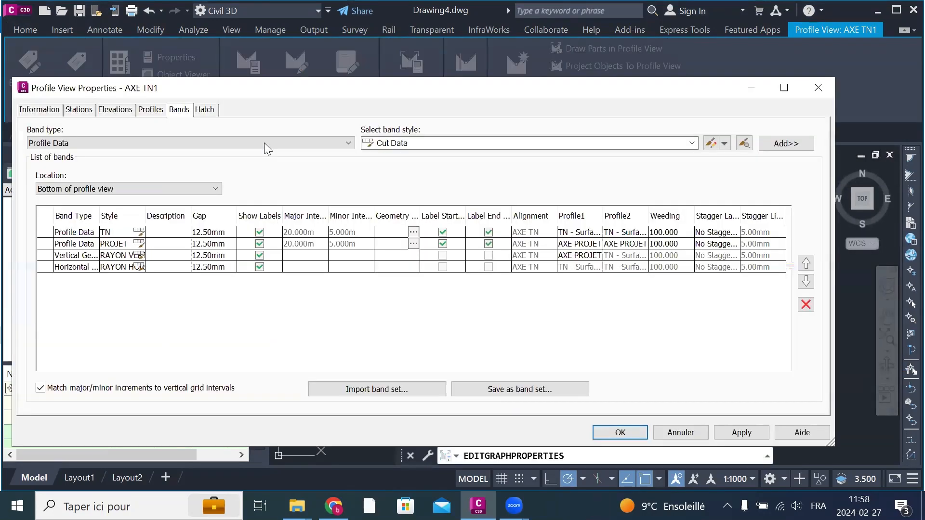
{"action": "left_click", "coordinate": [109, 143]}
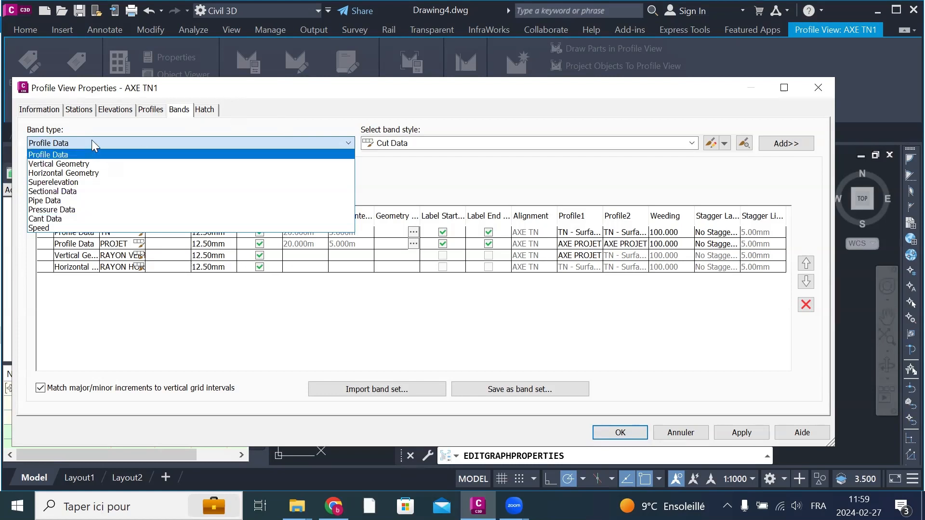
{"action": "left_click", "coordinate": [91, 173]}
{"action": "left_click", "coordinate": [426, 144]}
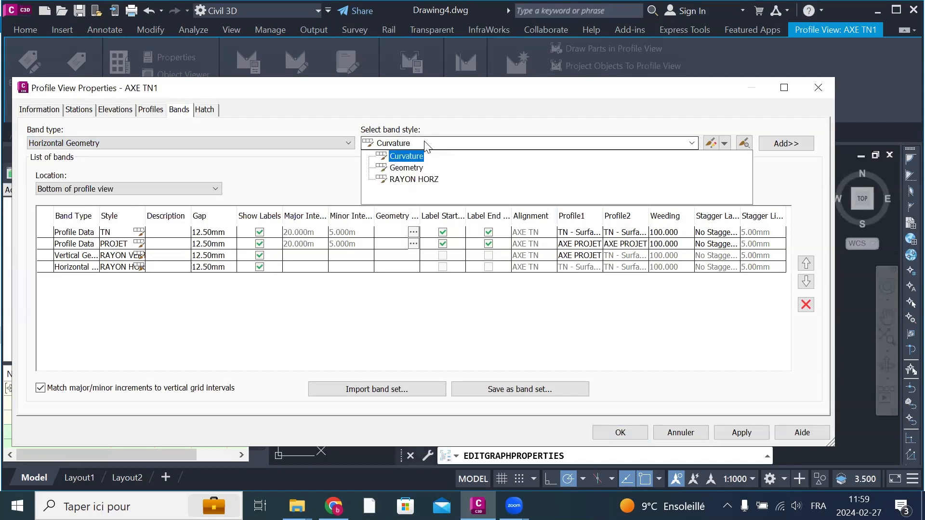
{"action": "left_click", "coordinate": [154, 138]}
{"action": "left_click", "coordinate": [152, 155]}
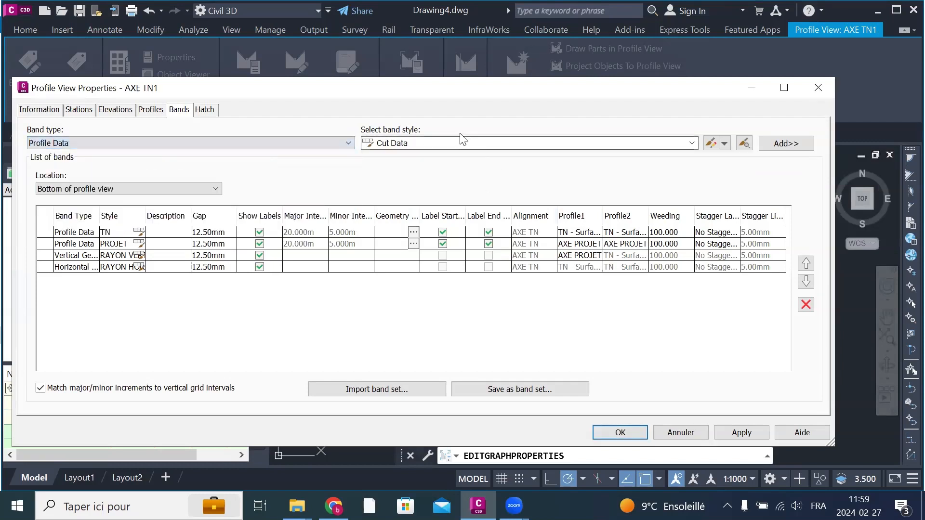
Step: Select the Stations style, create a new Profile Data band style named CHAINAGE and copy that name for reuse
{"action": "left_click", "coordinate": [459, 143]}
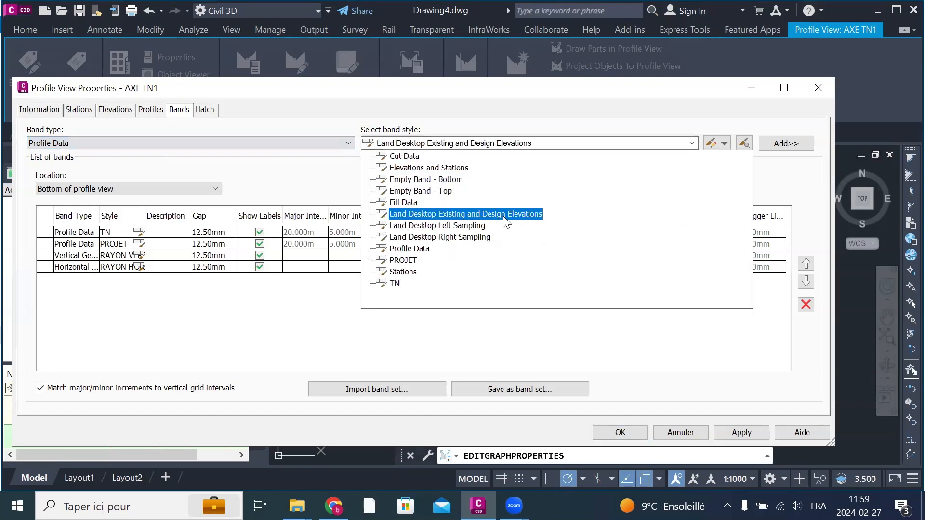
{"action": "left_click", "coordinate": [404, 272]}
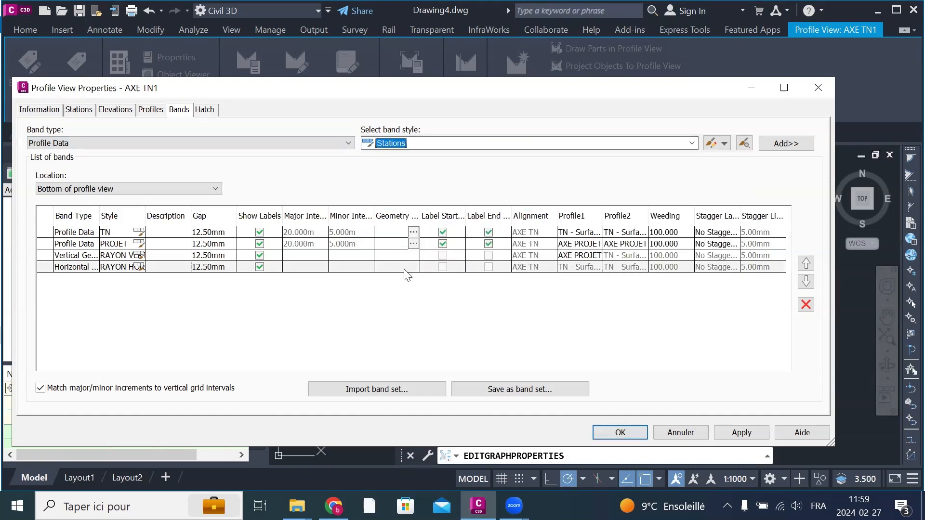
{"action": "left_click", "coordinate": [726, 146]}
{"action": "left_click", "coordinate": [753, 159]}
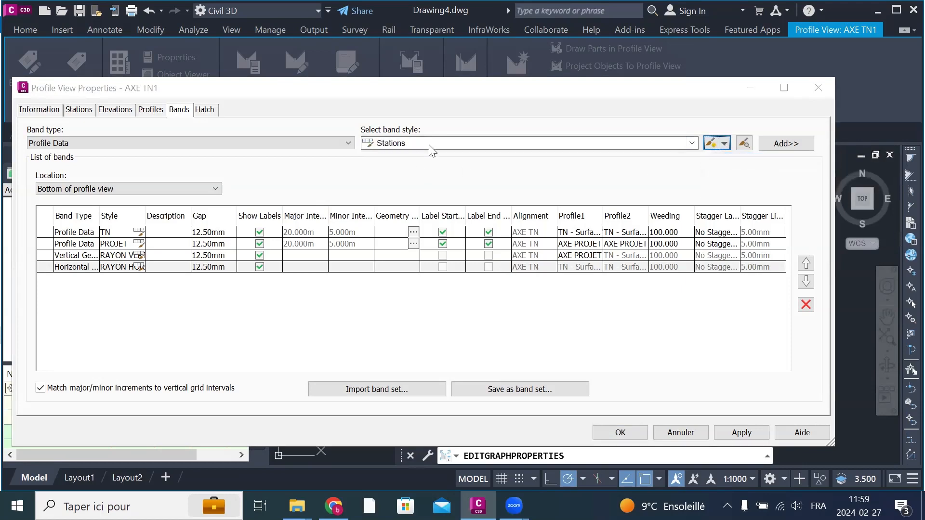
{"action": "left_click", "coordinate": [250, 43]}
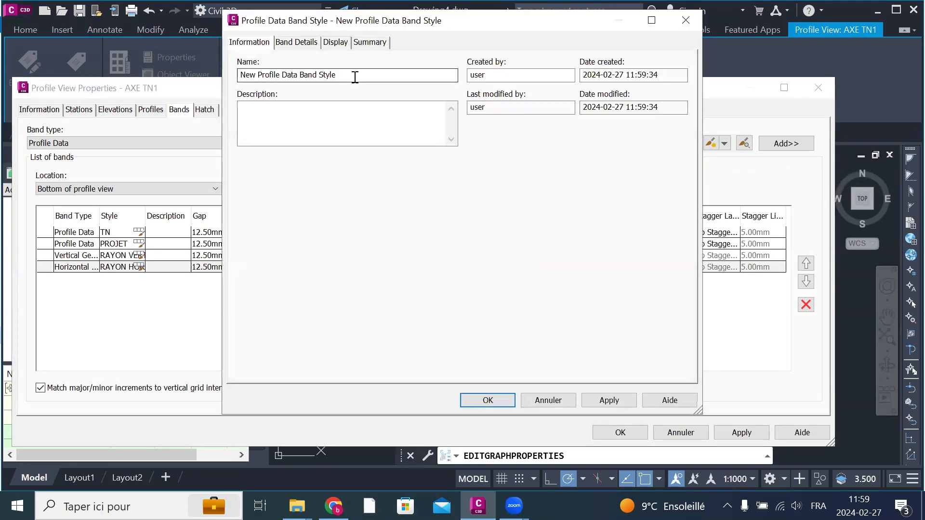
{"action": "left_click_drag", "start_coordinate": [355, 76], "coordinate": [238, 58]}
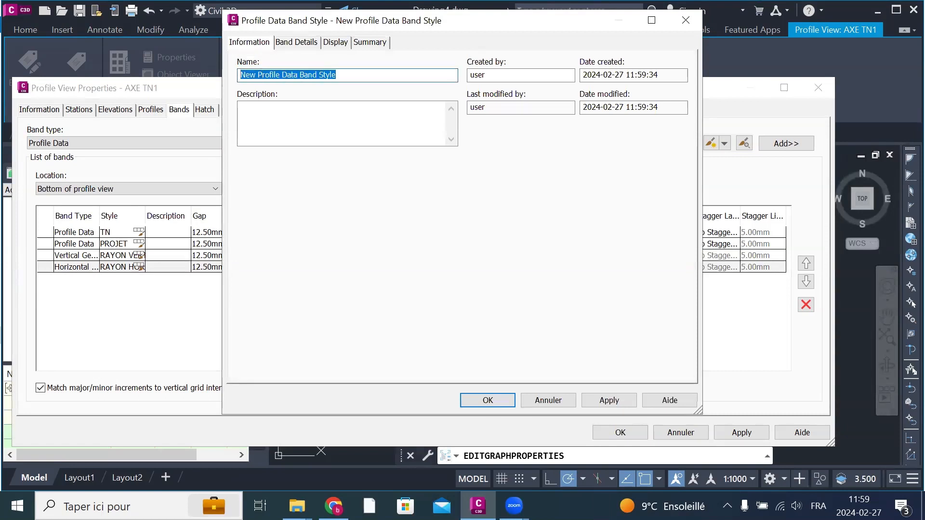
{"action": "type", "text": "CHAINAGE"}
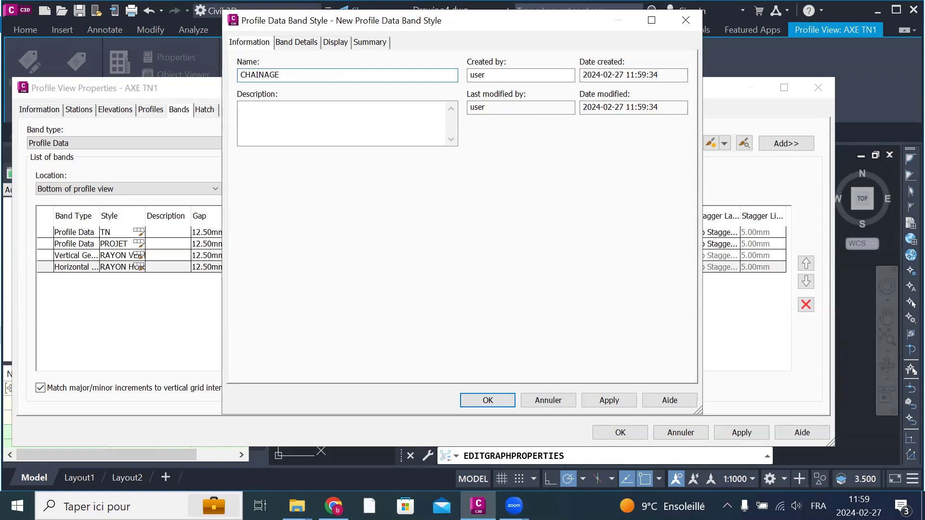
{"action": "key", "text": "shift+Left"}
{"action": "key", "text": "shift+Left"}
{"action": "key", "text": "shift+Left"}
{"action": "key", "text": "shift+Left"}
{"action": "key", "text": "shift+Left"}
{"action": "key", "text": "shift+Left"}
{"action": "key", "text": "shift+Left"}
Step: In the band title label, rename the text component to CHAINAGE and set its anchor point to Middle Center
{"action": "left_click", "coordinate": [296, 43]}
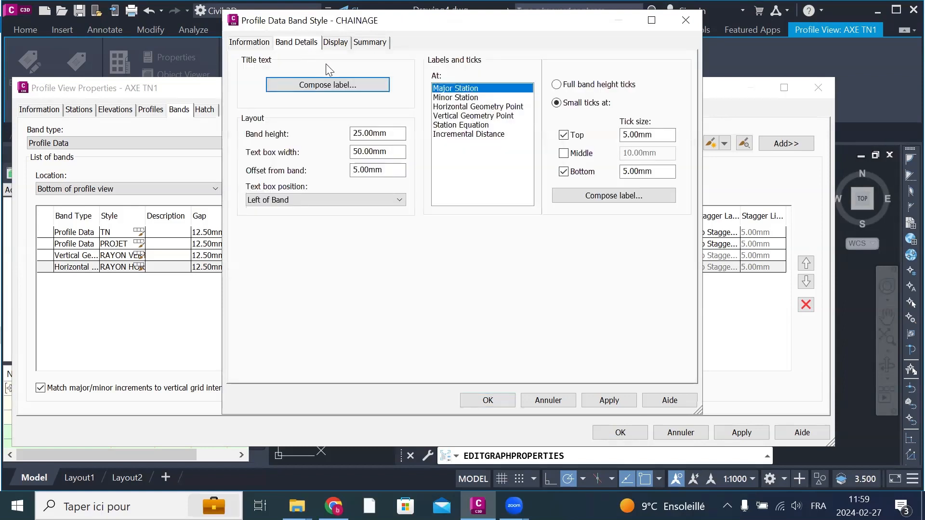
{"action": "left_click", "coordinate": [295, 84]}
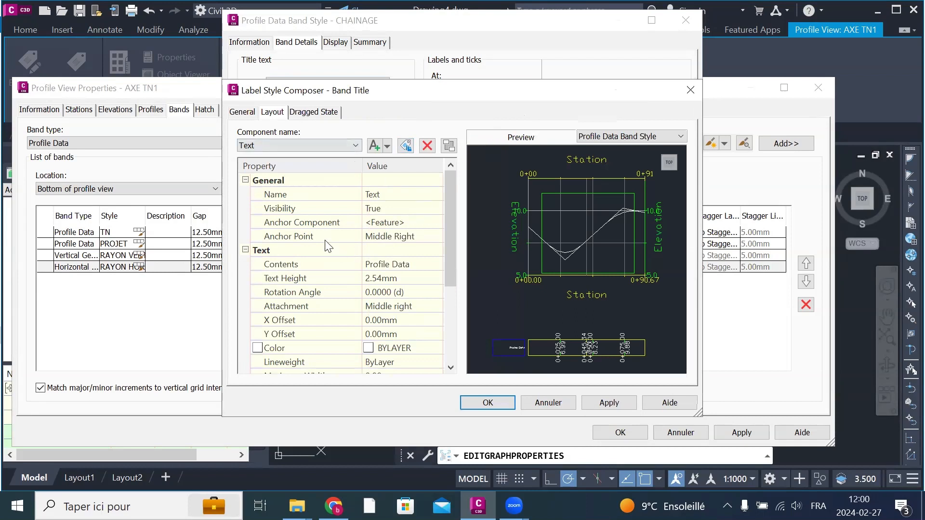
{"action": "left_click", "coordinate": [410, 197]}
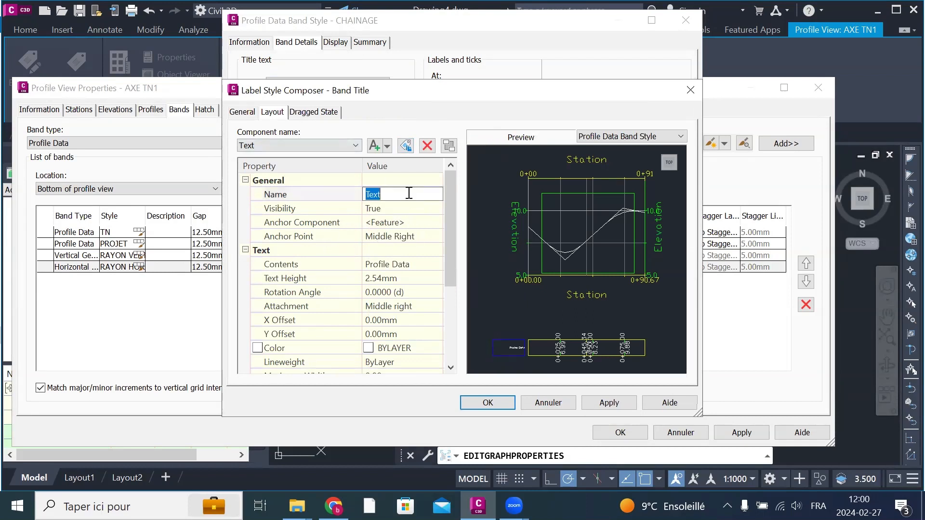
{"action": "right_click", "coordinate": [409, 193]}
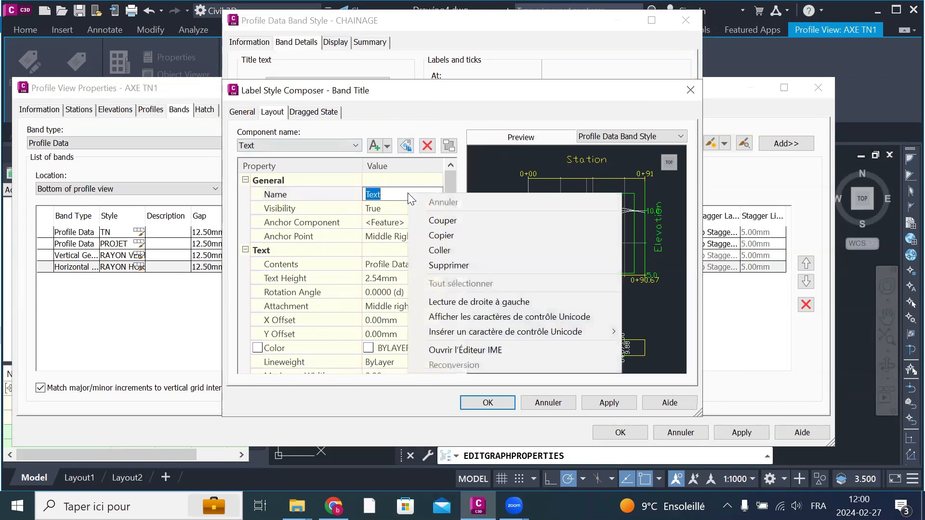
{"action": "left_click", "coordinate": [448, 248]}
{"action": "left_click", "coordinate": [411, 237]}
{"action": "left_click", "coordinate": [411, 236]}
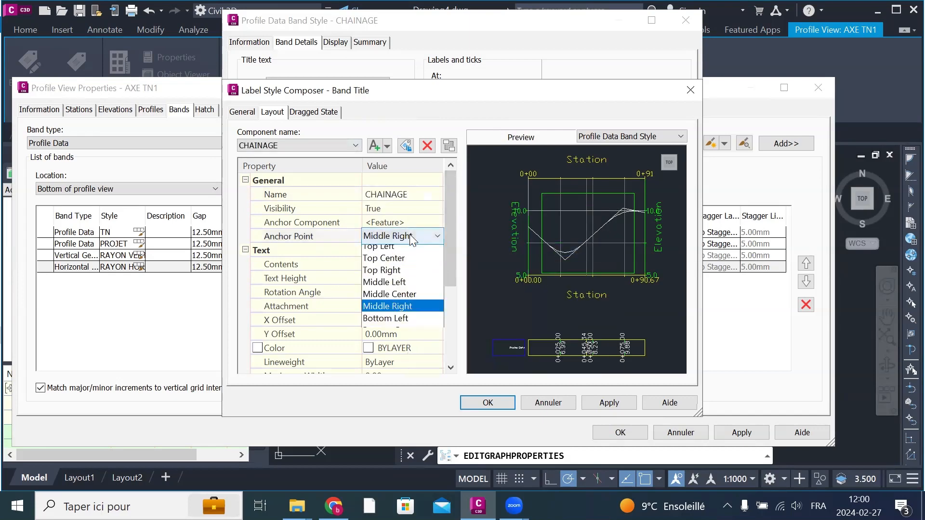
{"action": "left_click", "coordinate": [413, 299]}
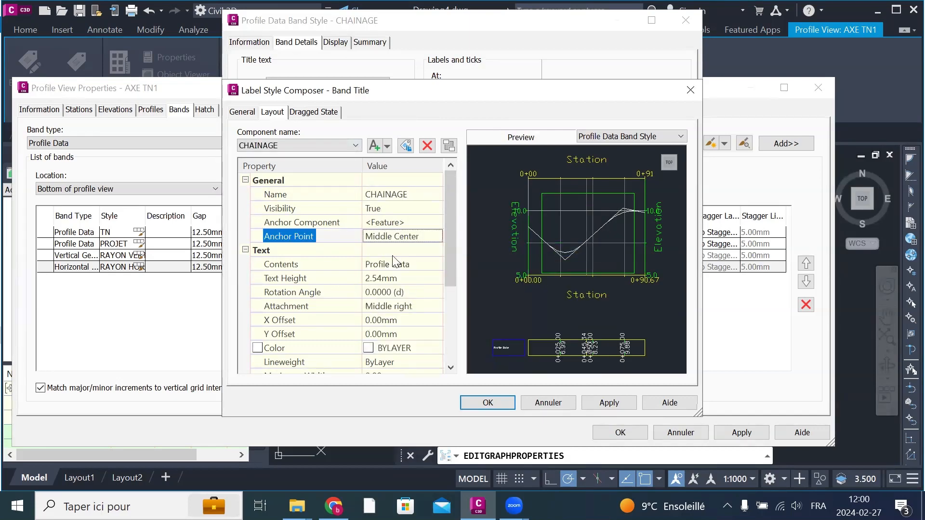
Step: Replace the title component's text contents with CHAINAGE
{"action": "left_click", "coordinate": [417, 268]}
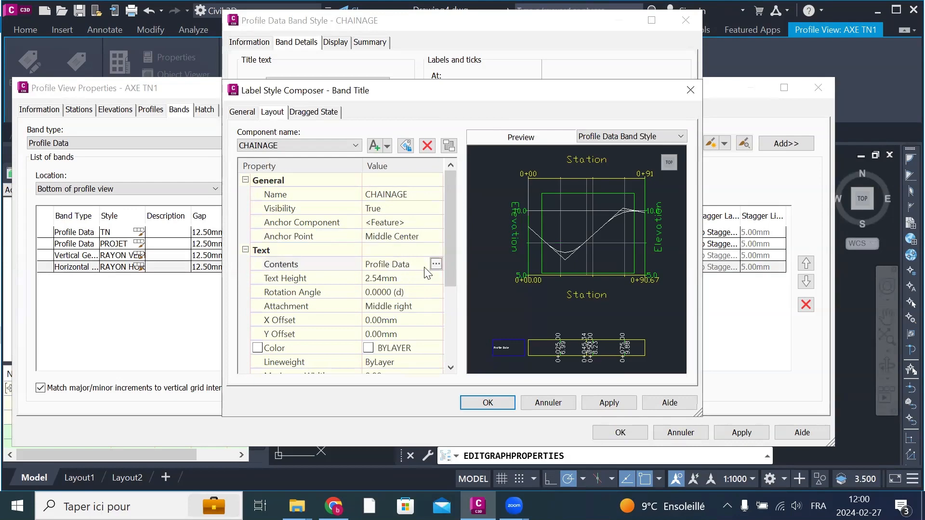
{"action": "left_click", "coordinate": [437, 265]}
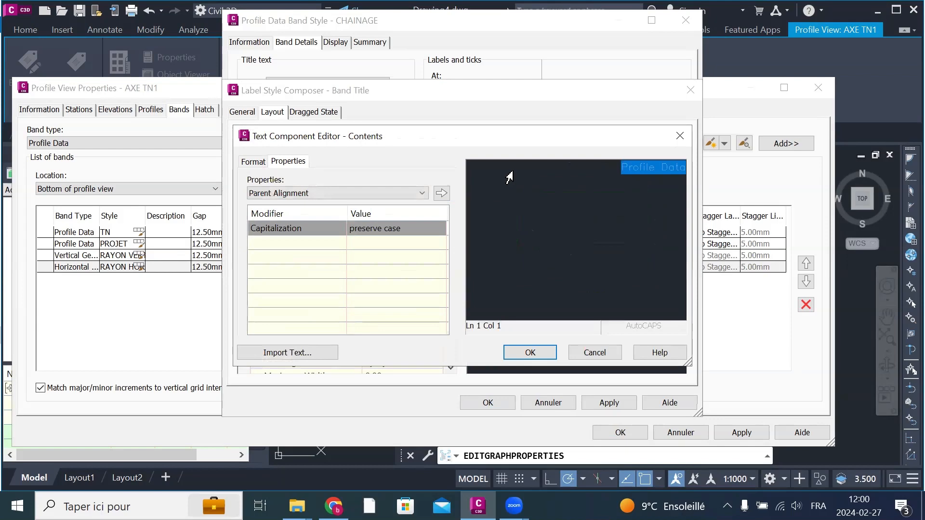
{"action": "right_click", "coordinate": [510, 172]}
{"action": "left_click", "coordinate": [554, 243]}
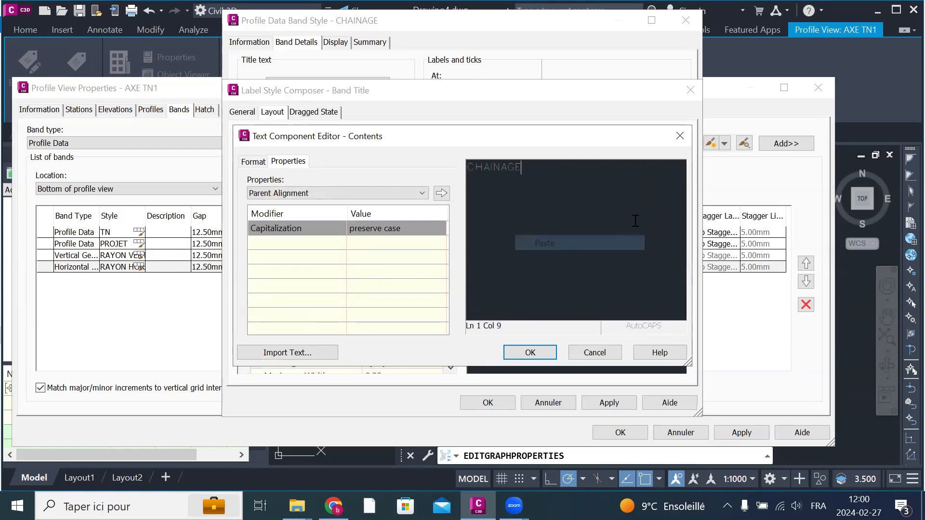
{"action": "left_click", "coordinate": [541, 354]}
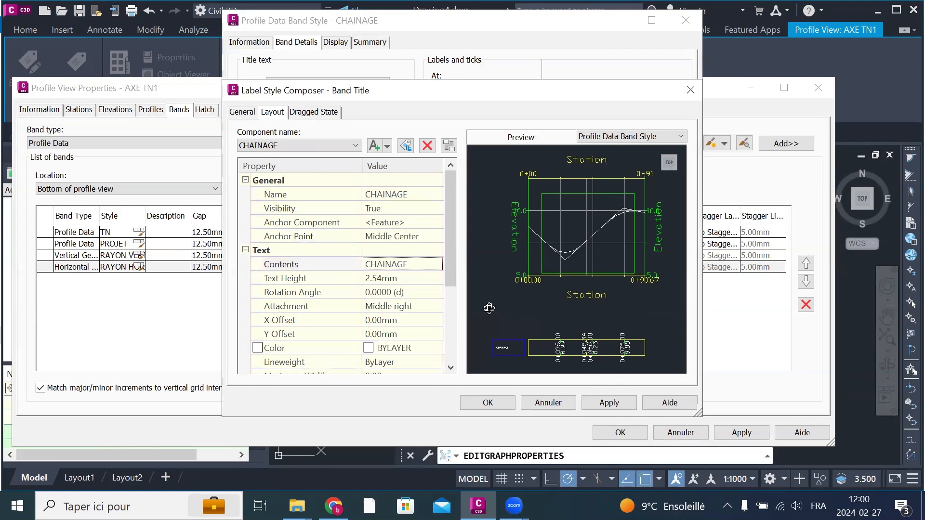
Step: Set the CHAINAGE title's text height to 4 mm and accept the title label
{"action": "left_click", "coordinate": [416, 278]}
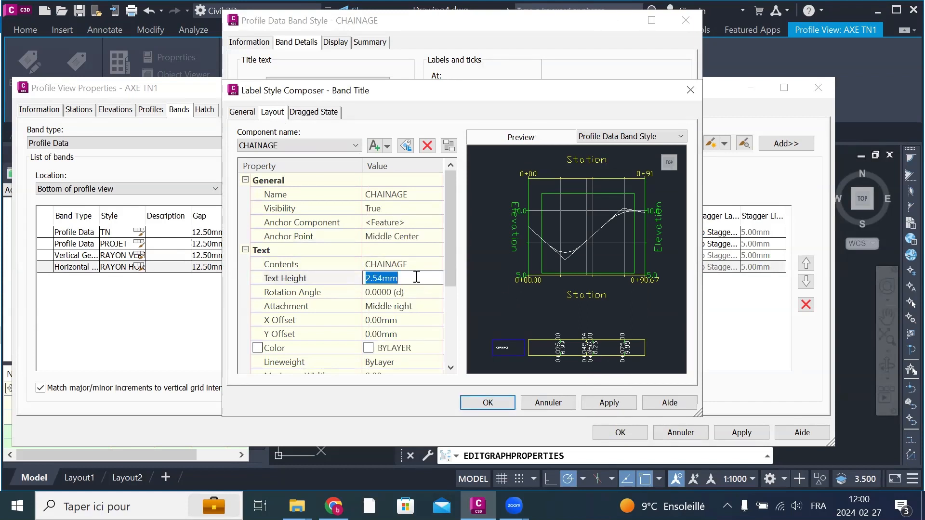
{"action": "type", "text": "4"}
{"action": "left_click", "coordinate": [614, 403]}
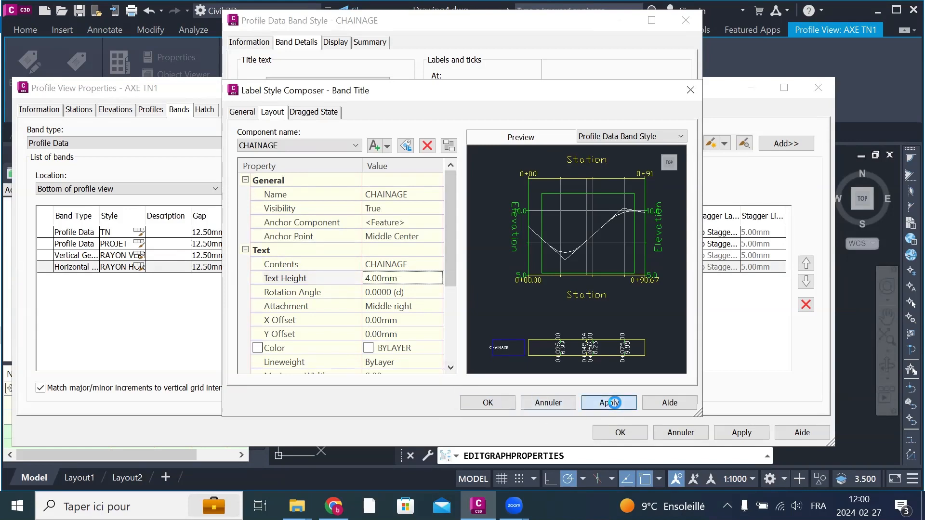
{"action": "left_click", "coordinate": [500, 404]}
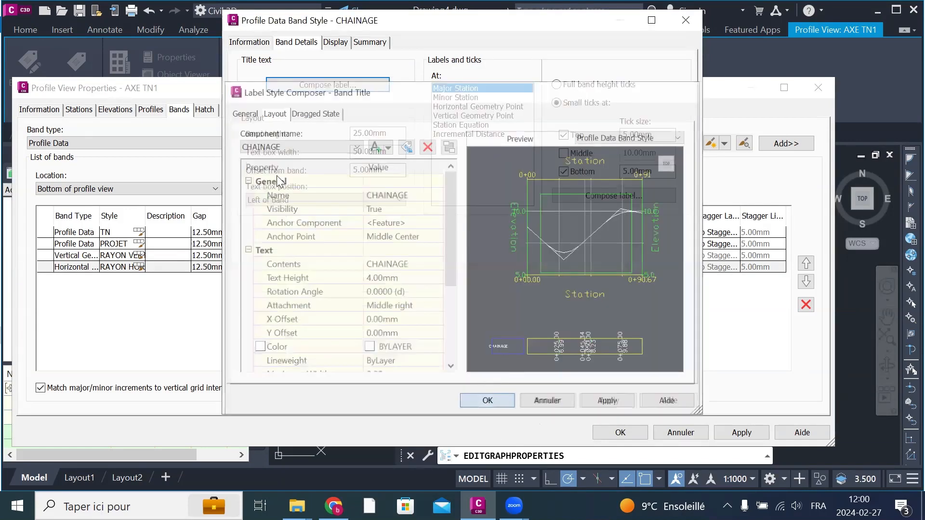
Step: Set the CHAINAGE band height to 50 mm and the text box width to 75 mm
{"action": "left_click_drag", "start_coordinate": [392, 134], "coordinate": [351, 133]}
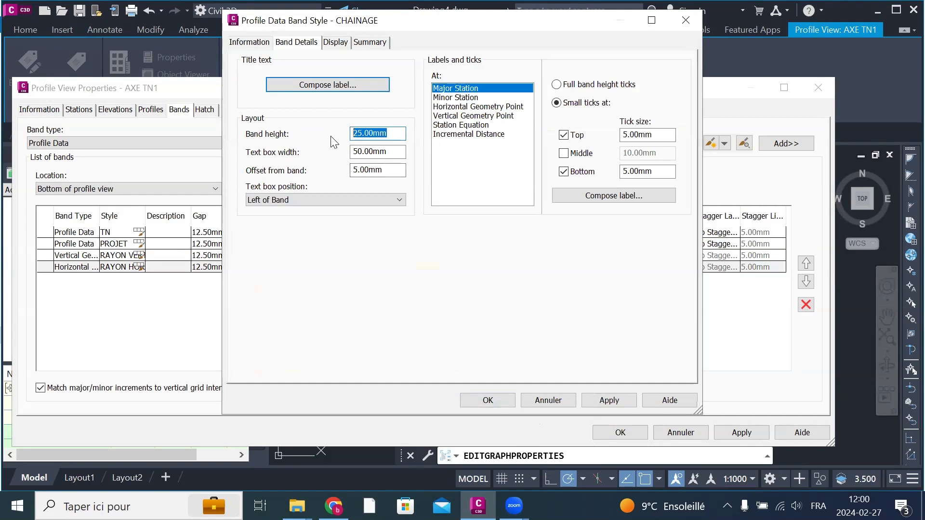
{"action": "type", "text": "50"}
{"action": "key", "text": "Tab"}
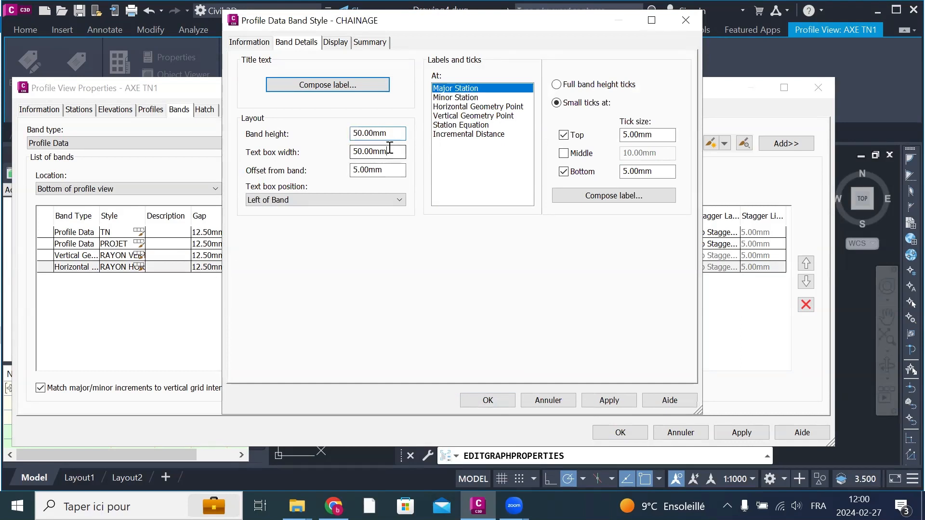
{"action": "type", "text": "75"}
Step: Delete the Profile1 Elevation component from the band's Major Station label
{"action": "left_click", "coordinate": [604, 196]}
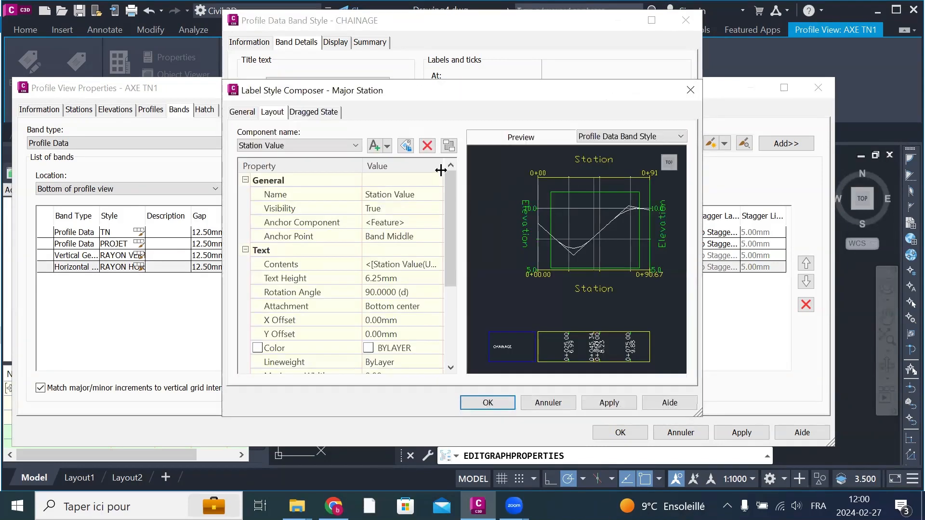
{"action": "left_click", "coordinate": [313, 145]}
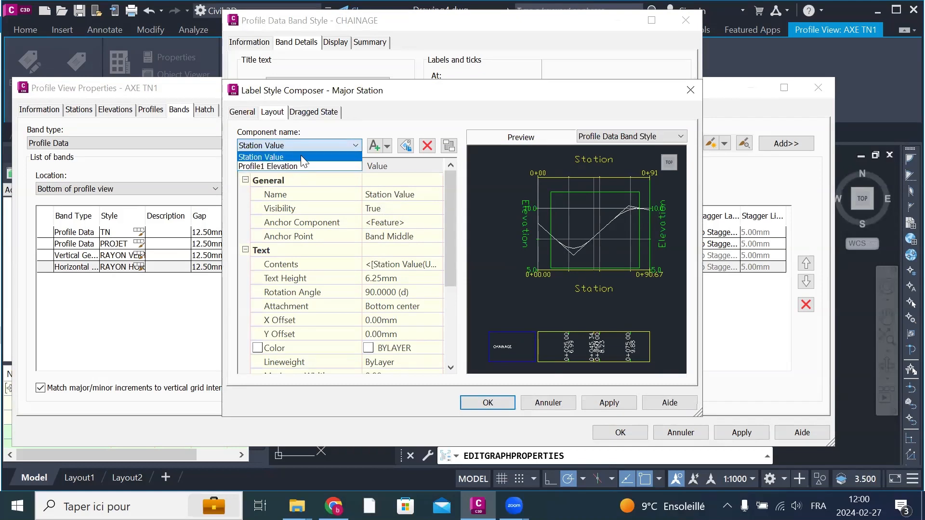
{"action": "left_click", "coordinate": [284, 166]}
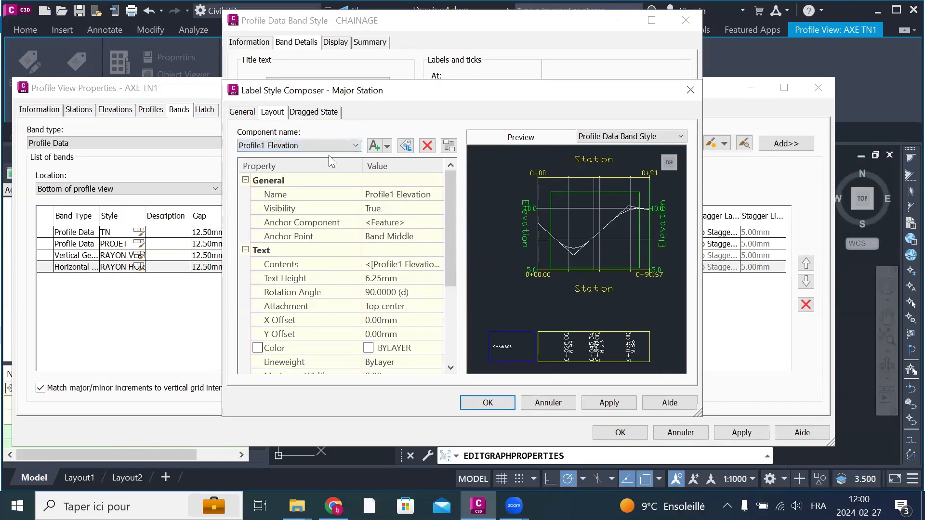
{"action": "left_click", "coordinate": [426, 147]}
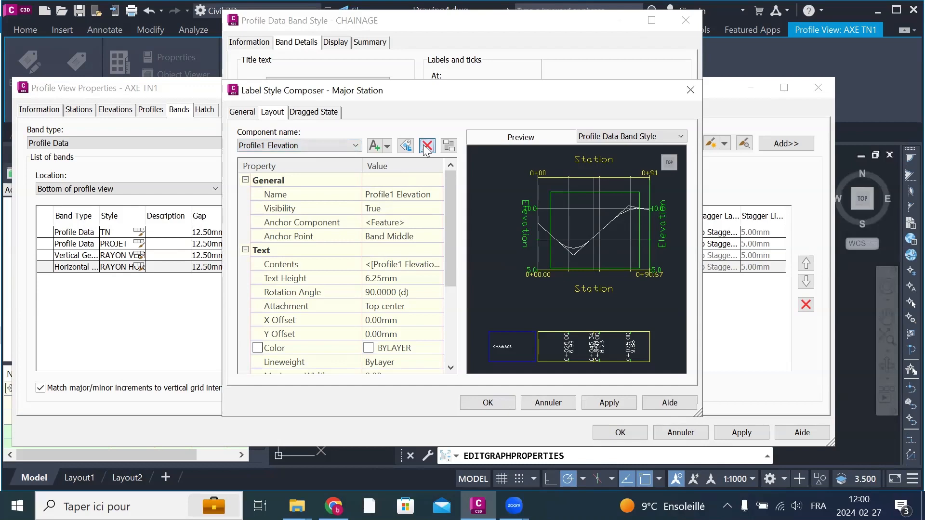
{"action": "left_click", "coordinate": [425, 148]}
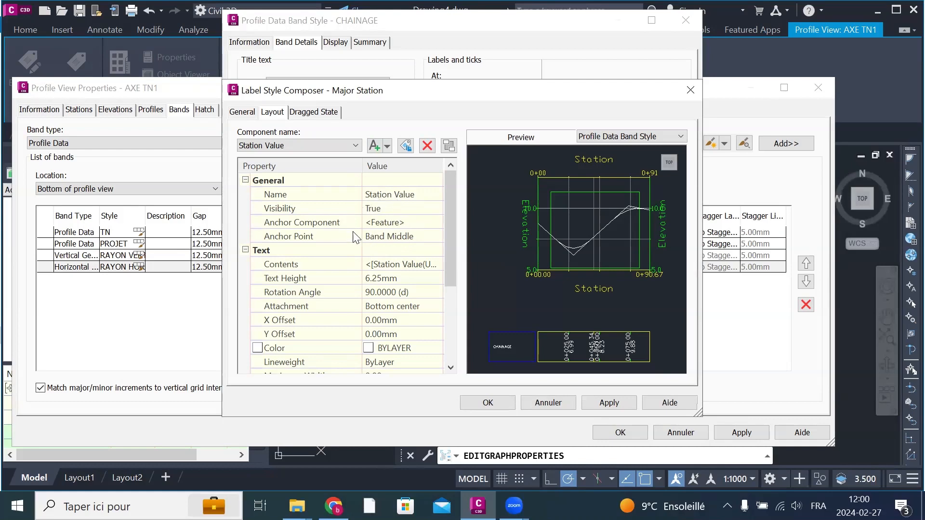
Step: Replace the Major Station label's contents with the Station Value property in metres, station format, 0.01 precision, and accept the label
{"action": "left_click", "coordinate": [415, 239]}
{"action": "left_click", "coordinate": [414, 238]}
{"action": "left_click", "coordinate": [415, 239]}
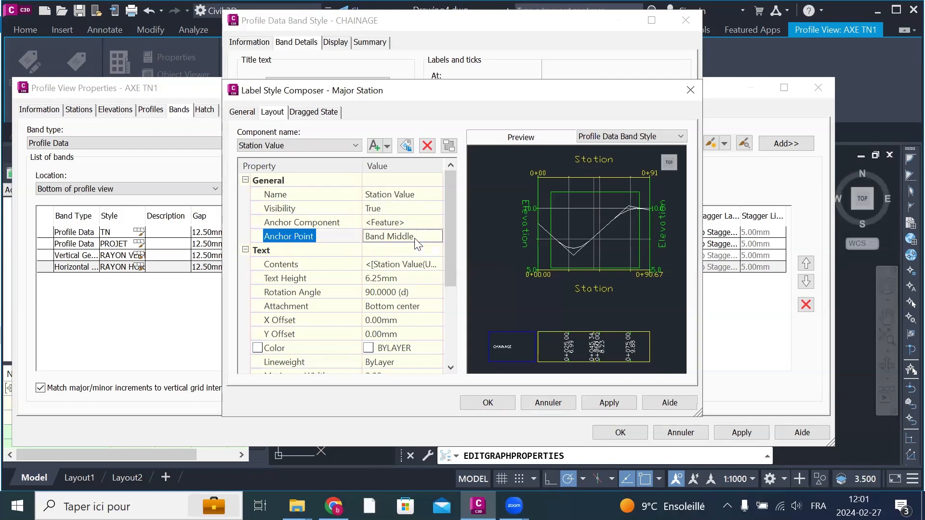
{"action": "left_click", "coordinate": [415, 265]}
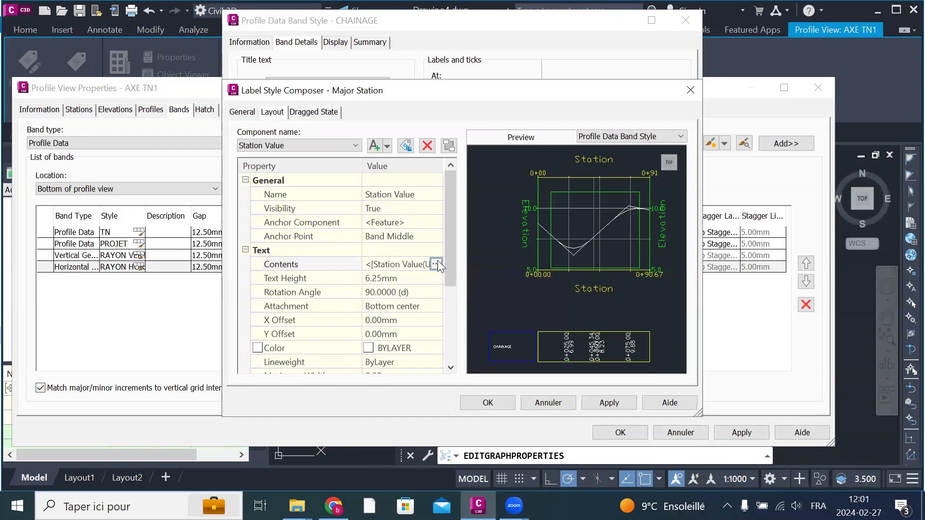
{"action": "left_click", "coordinate": [436, 265]}
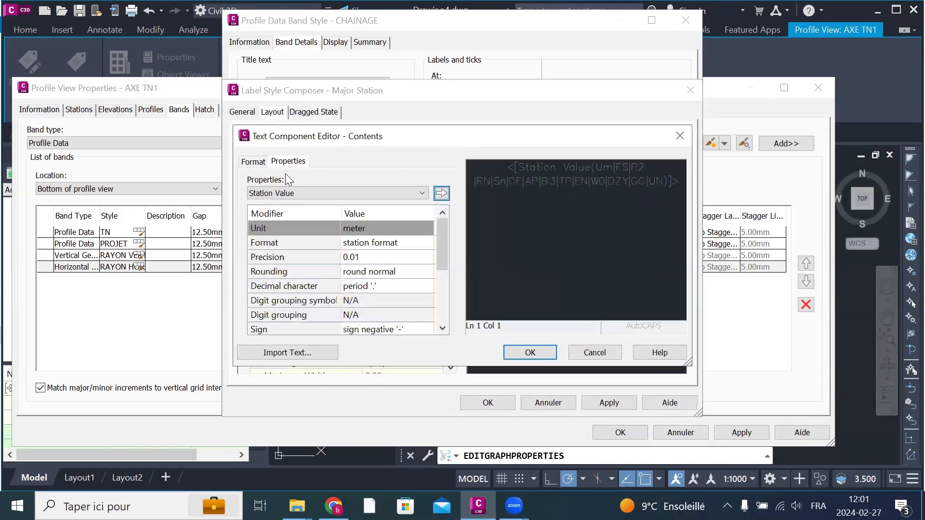
{"action": "left_click", "coordinate": [326, 193]}
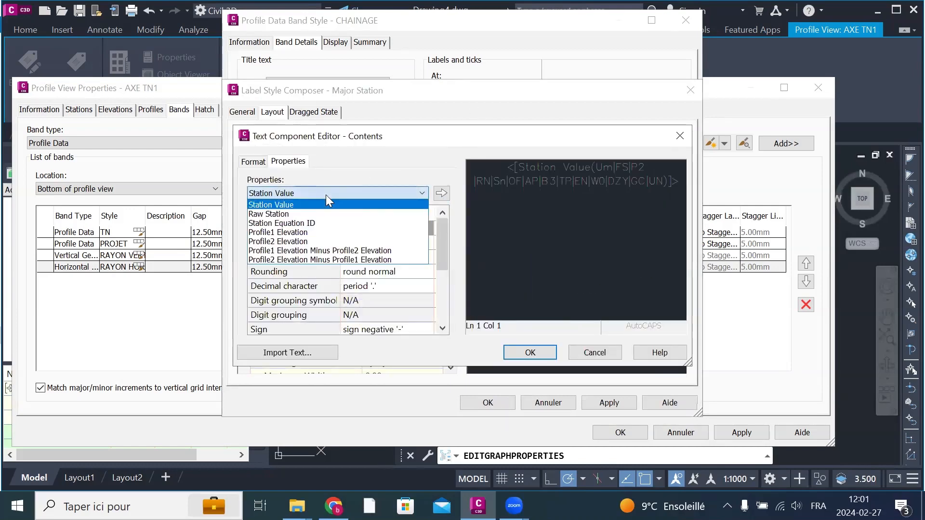
{"action": "left_click", "coordinate": [303, 206]}
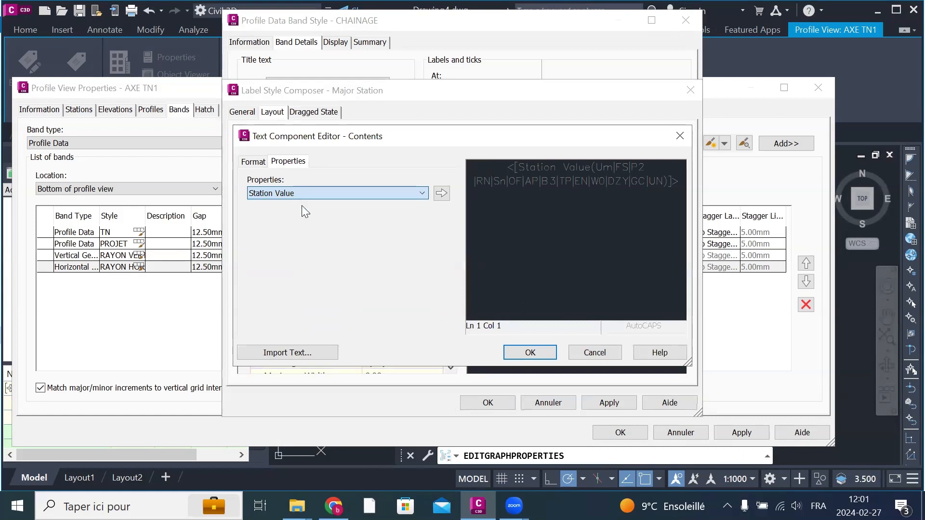
{"action": "double_click", "coordinate": [488, 185]}
{"action": "left_click_drag", "start_coordinate": [492, 180], "coordinate": [494, 194]}
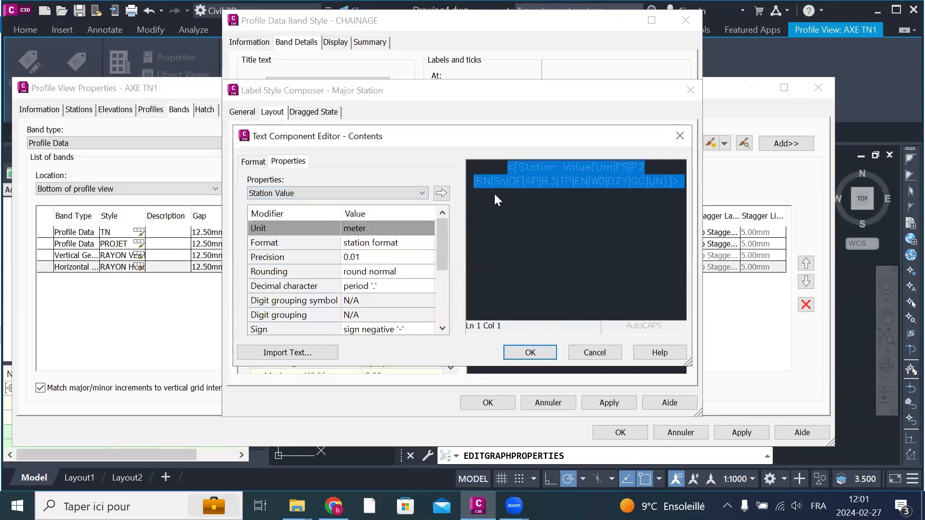
{"action": "key", "text": "Delete"}
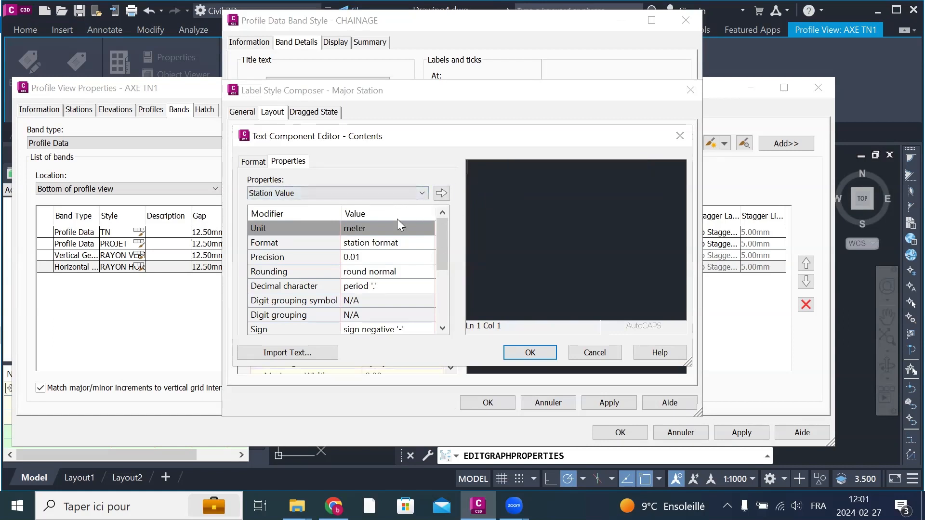
{"action": "left_click", "coordinate": [441, 192]}
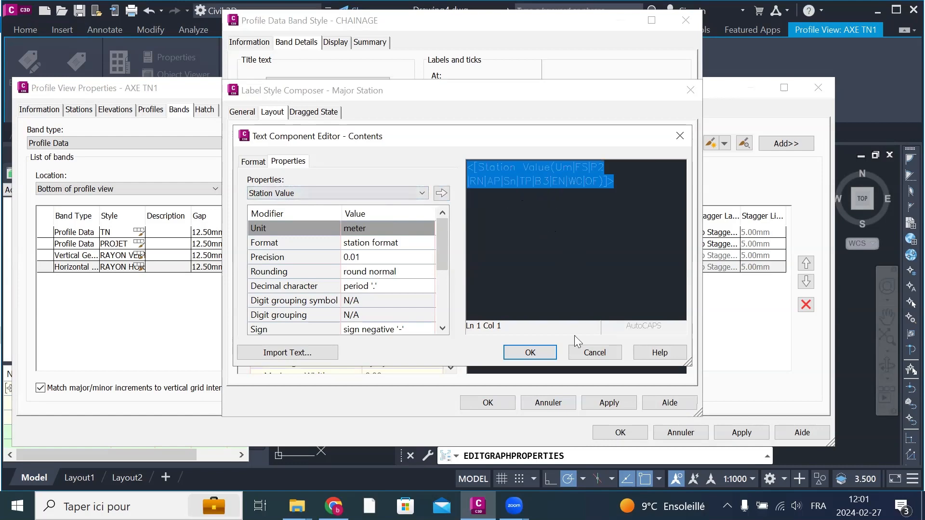
{"action": "left_click", "coordinate": [528, 348]}
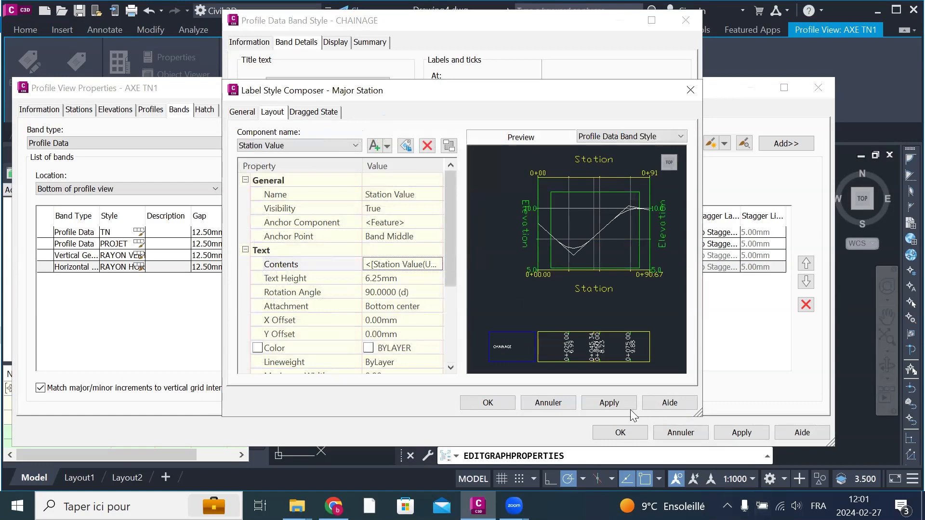
{"action": "left_click", "coordinate": [488, 403]}
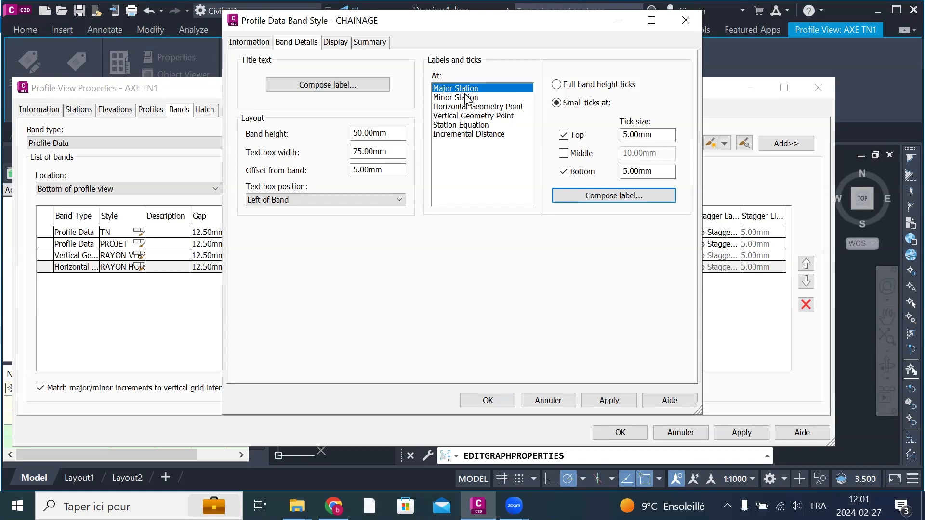
Step: Hide the CHAINAGE band's labels at station equations, horizontal geometry points, vertical geometry points and minor stations
{"action": "left_click", "coordinate": [333, 43]}
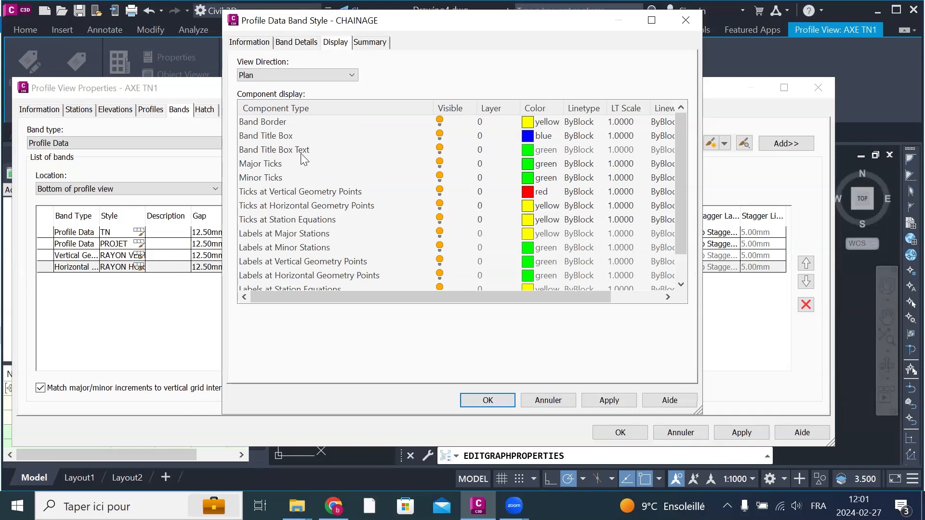
{"action": "scroll", "coordinate": [369, 184], "scroll_direction": "down", "scroll_amount": 1}
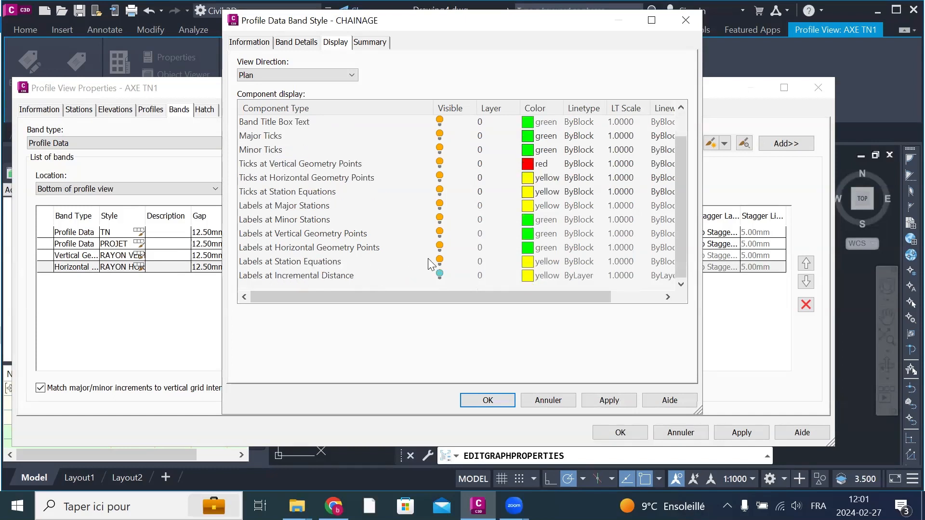
{"action": "left_click", "coordinate": [439, 261]}
{"action": "left_click", "coordinate": [439, 247]}
{"action": "left_click", "coordinate": [439, 234]}
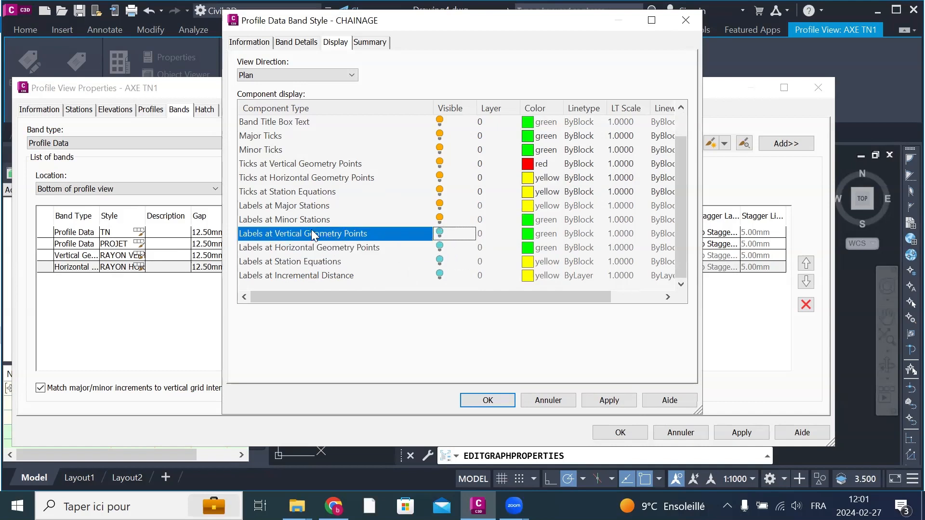
{"action": "left_click", "coordinate": [439, 219]}
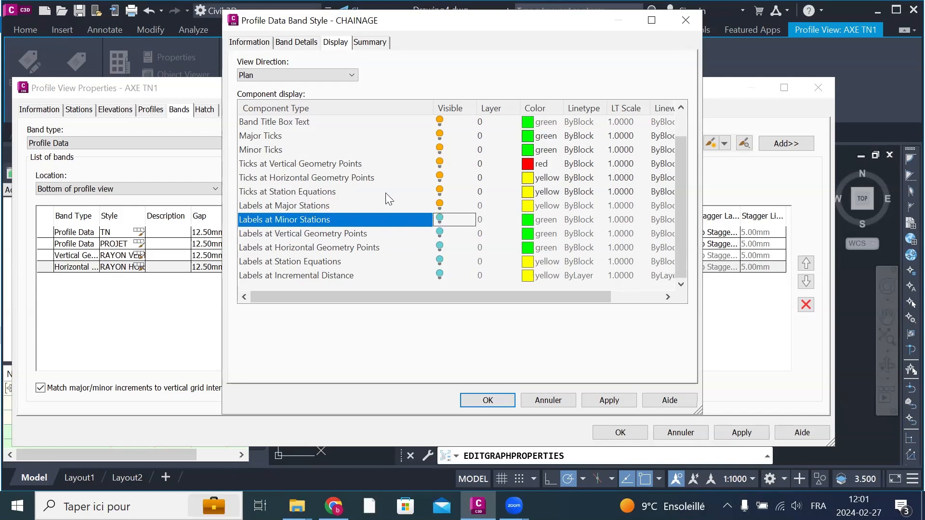
Step: Hide the ticks at station equations, vertical and horizontal geometry points and the minor ticks, and accept the CHAINAGE band style
{"action": "left_click", "coordinate": [440, 192]}
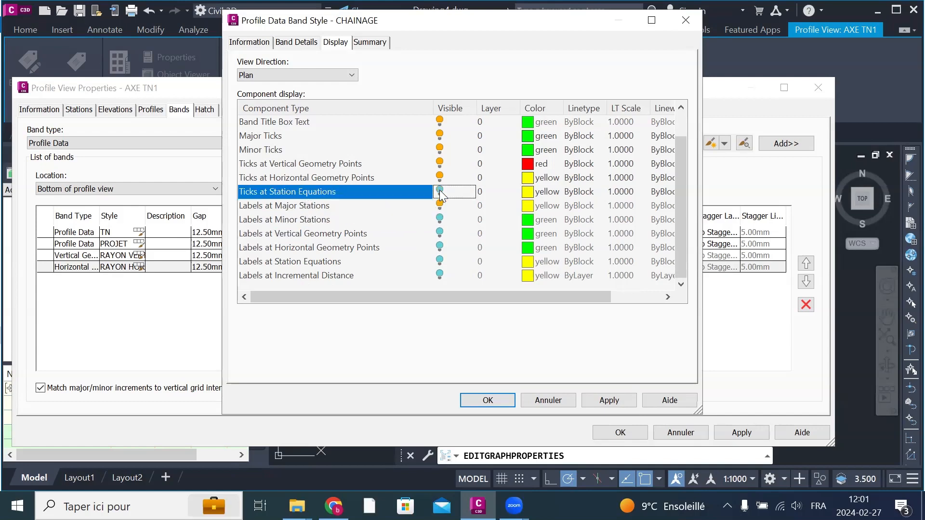
{"action": "left_click", "coordinate": [442, 165]}
{"action": "left_click", "coordinate": [442, 165]}
{"action": "left_click", "coordinate": [440, 177]}
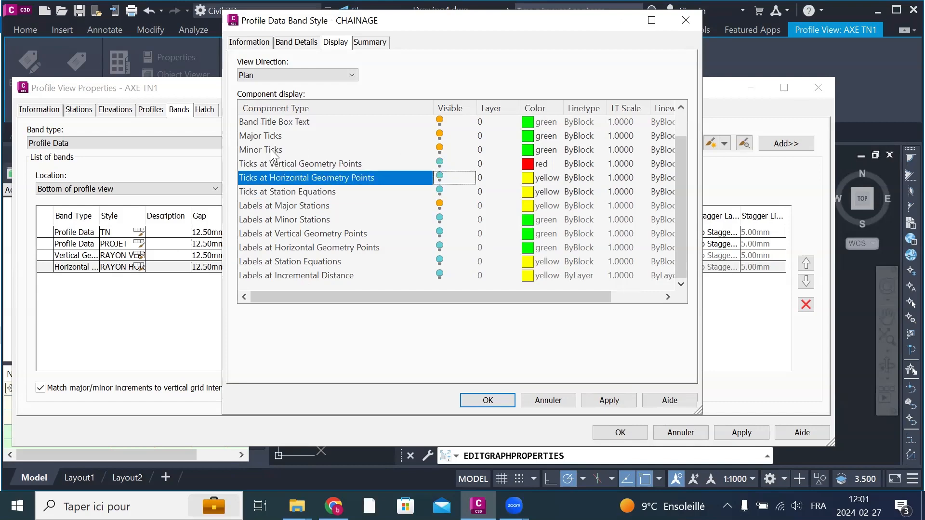
{"action": "left_click", "coordinate": [440, 149]}
{"action": "scroll", "coordinate": [354, 192], "scroll_direction": "up", "scroll_amount": 1}
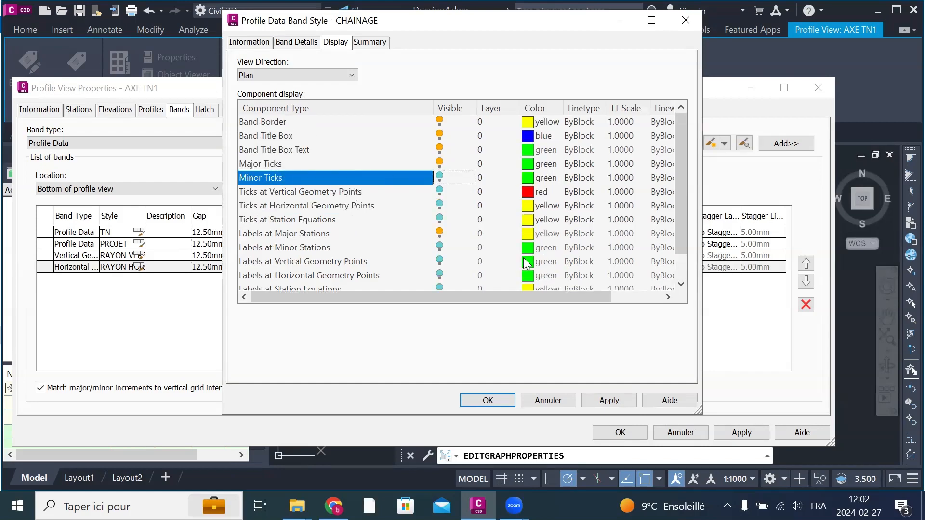
{"action": "left_click", "coordinate": [605, 400]}
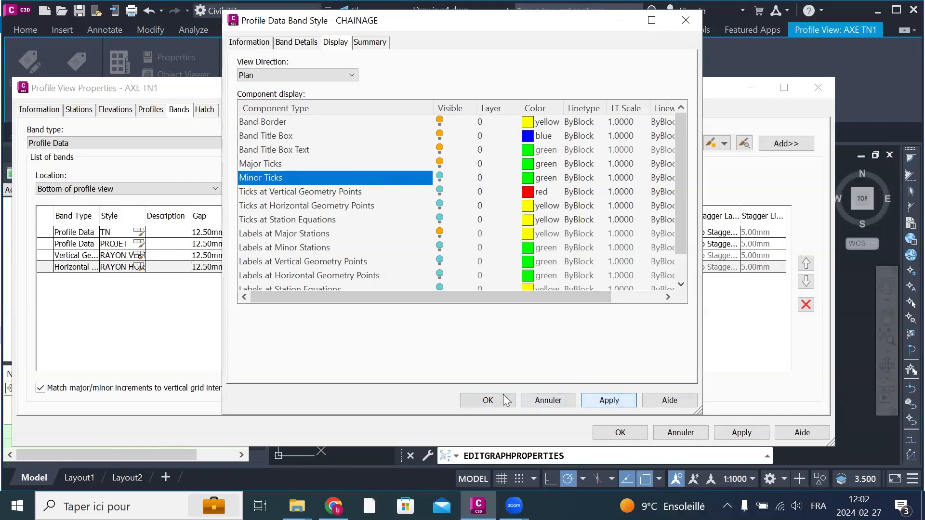
{"action": "left_click", "coordinate": [487, 400]}
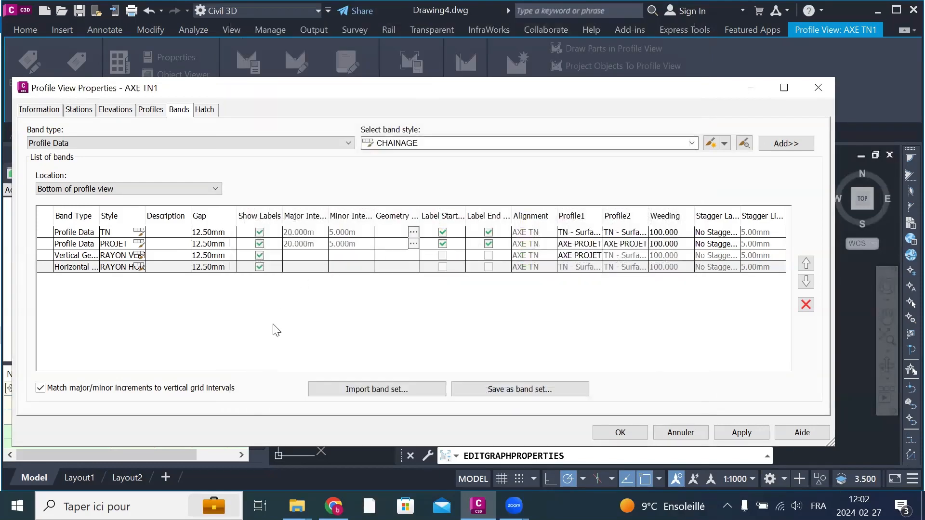
Step: Add the CHAINAGE band below the profile view with the default geometry points, keep TN - Surface (1) as Profile1, and accept the properties
{"action": "left_click", "coordinate": [786, 144]}
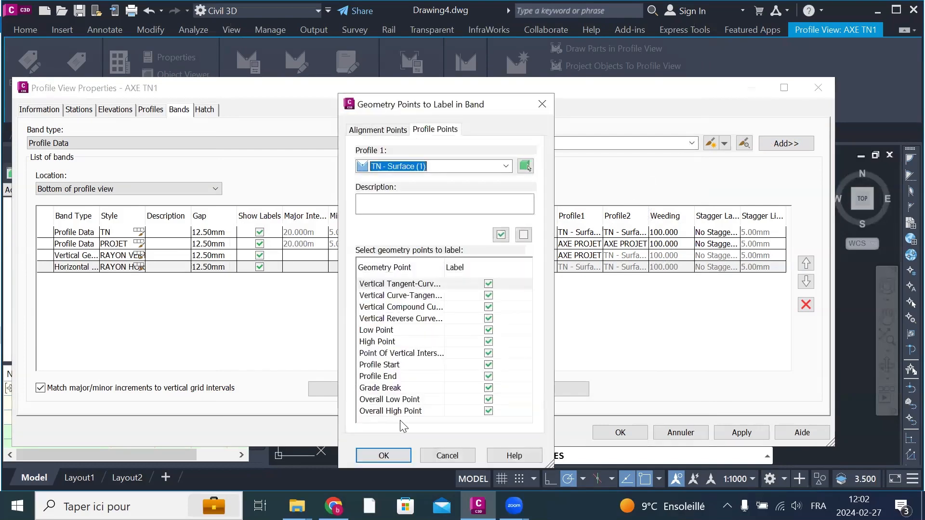
{"action": "left_click", "coordinate": [385, 456]}
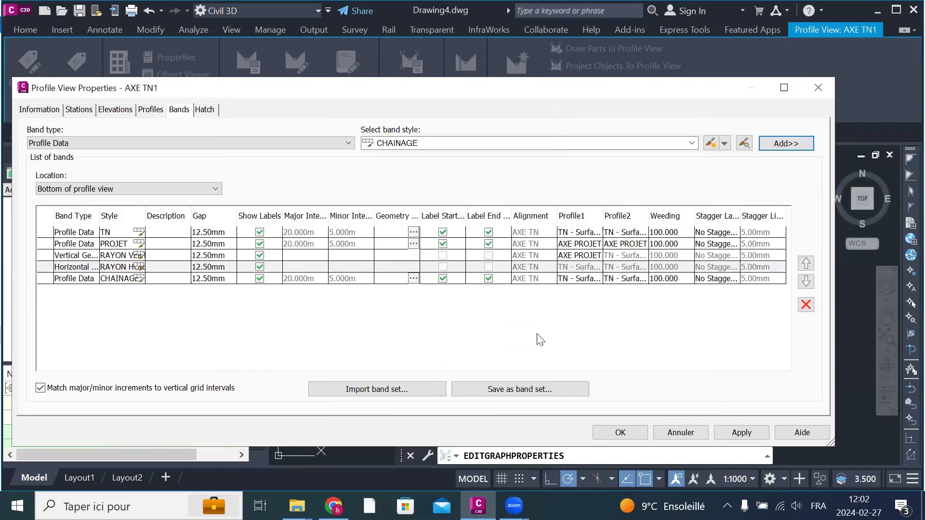
{"action": "left_click", "coordinate": [582, 280]}
{"action": "left_click", "coordinate": [583, 279]}
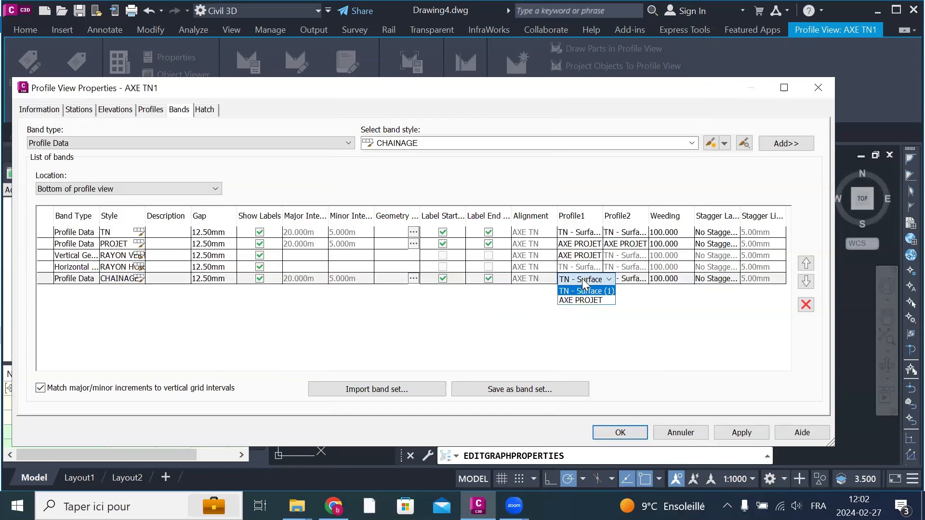
{"action": "left_click", "coordinate": [658, 357]}
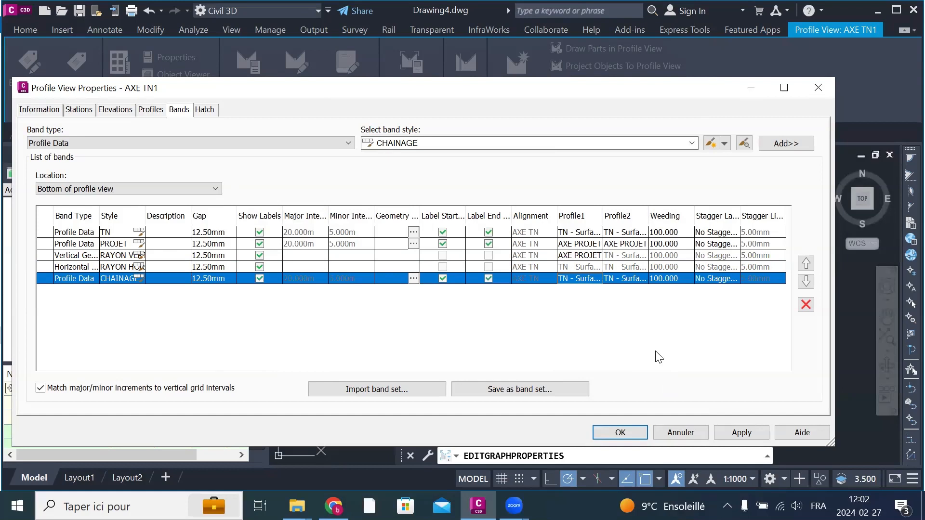
{"action": "left_click", "coordinate": [742, 435]}
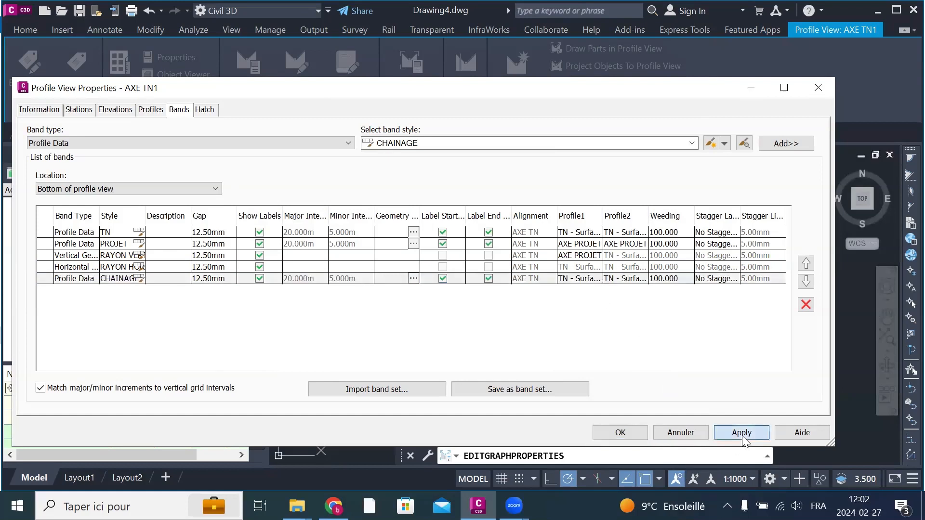
{"action": "left_click", "coordinate": [620, 432]}
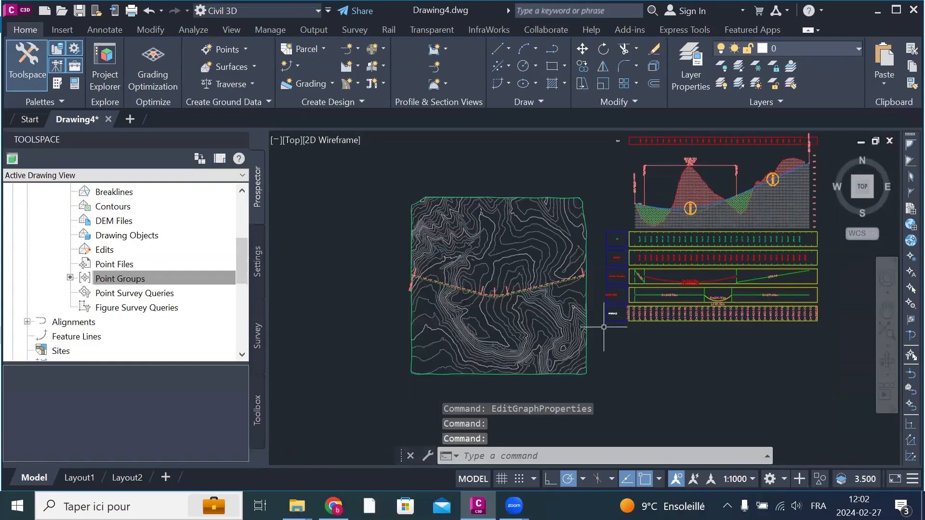
Step: Examine the CHAINAGE station labels and the titles and labels of the other bands under the profile view
{"action": "scroll", "coordinate": [604, 327], "scroll_direction": "up", "scroll_amount": 8}
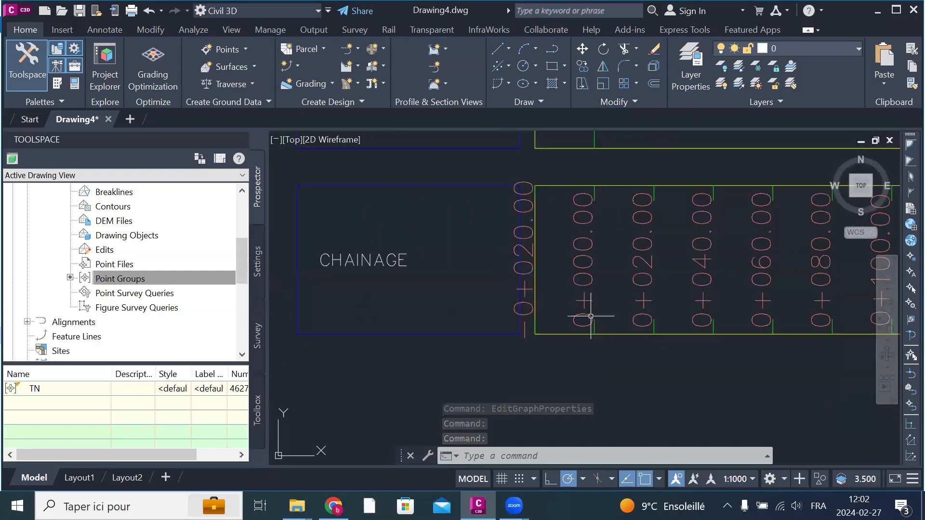
{"action": "scroll", "coordinate": [552, 341], "scroll_direction": "down", "scroll_amount": 6}
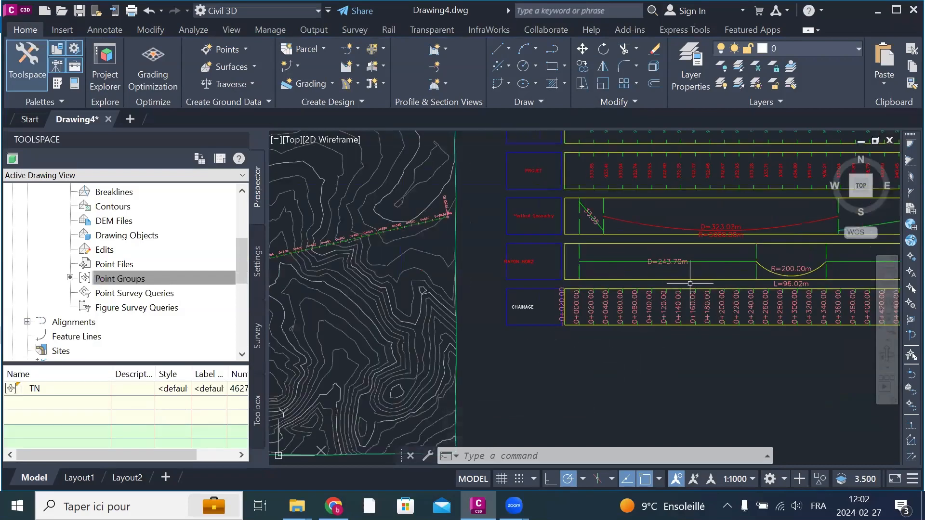
{"action": "scroll", "coordinate": [648, 291], "scroll_direction": "down", "scroll_amount": 2}
{"action": "scroll", "coordinate": [640, 205], "scroll_direction": "up", "scroll_amount": 2}
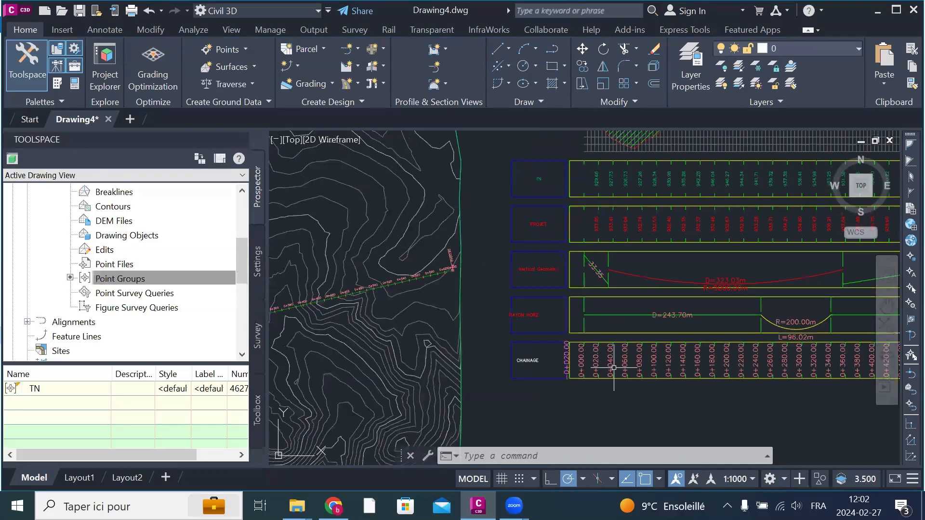
{"action": "scroll", "coordinate": [524, 353], "scroll_direction": "up", "scroll_amount": 2}
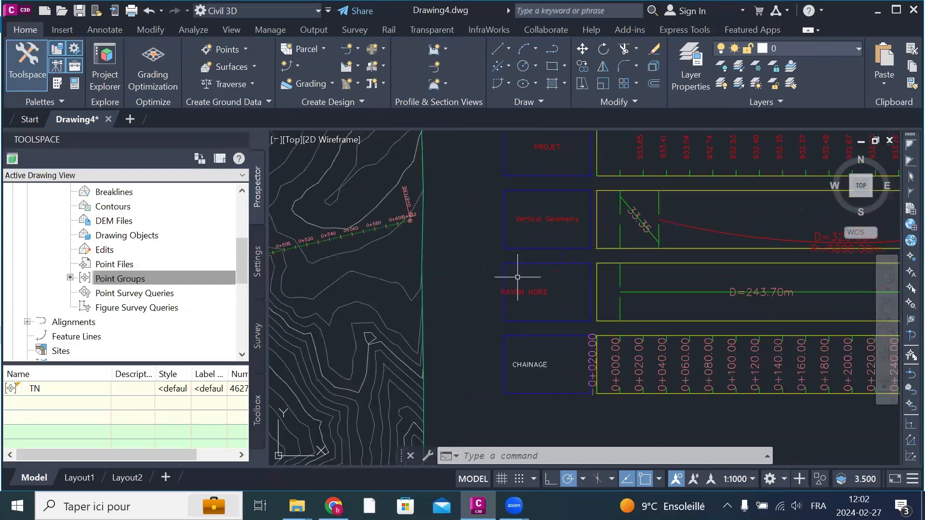
{"action": "scroll", "coordinate": [501, 333], "scroll_direction": "down", "scroll_amount": 2}
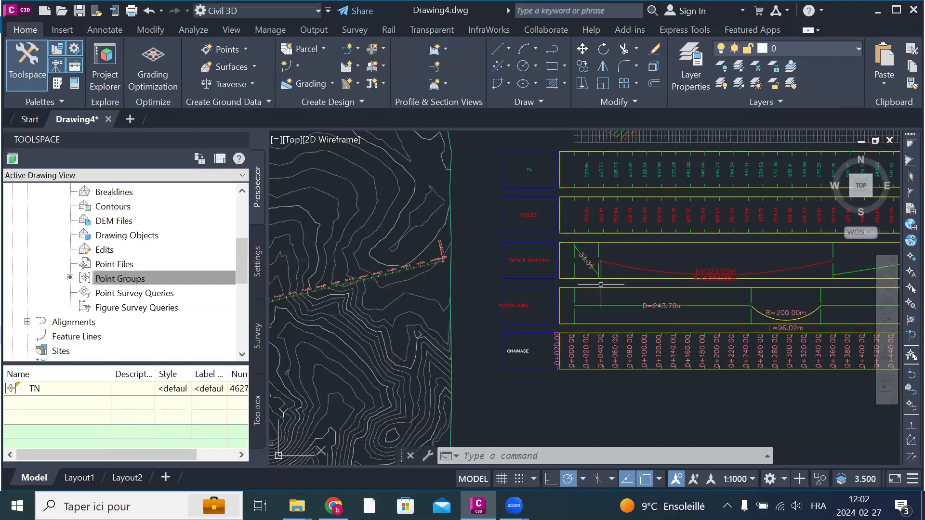
{"action": "middle_click_drag", "start_coordinate": [619, 289], "coordinate": [575, 311]}
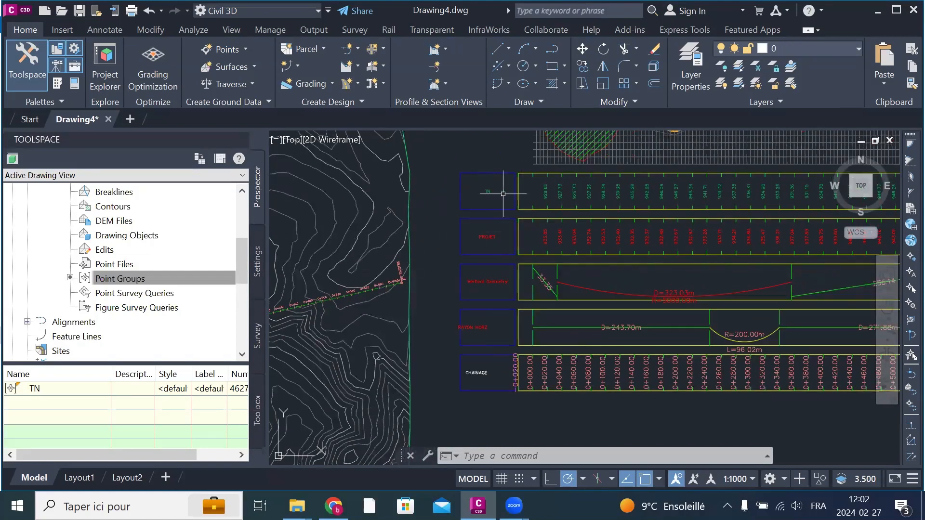
{"action": "scroll", "coordinate": [547, 194], "scroll_direction": "up", "scroll_amount": 3}
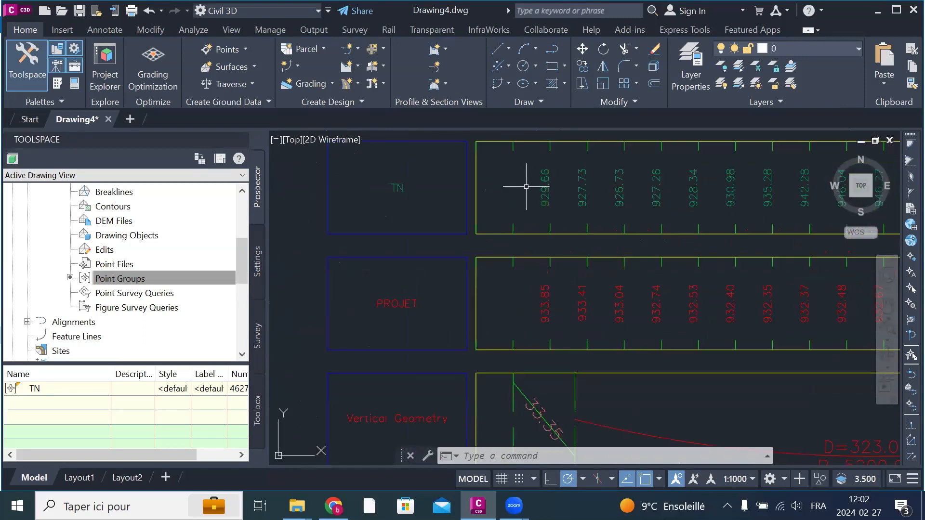
{"action": "scroll", "coordinate": [532, 187], "scroll_direction": "down", "scroll_amount": 3}
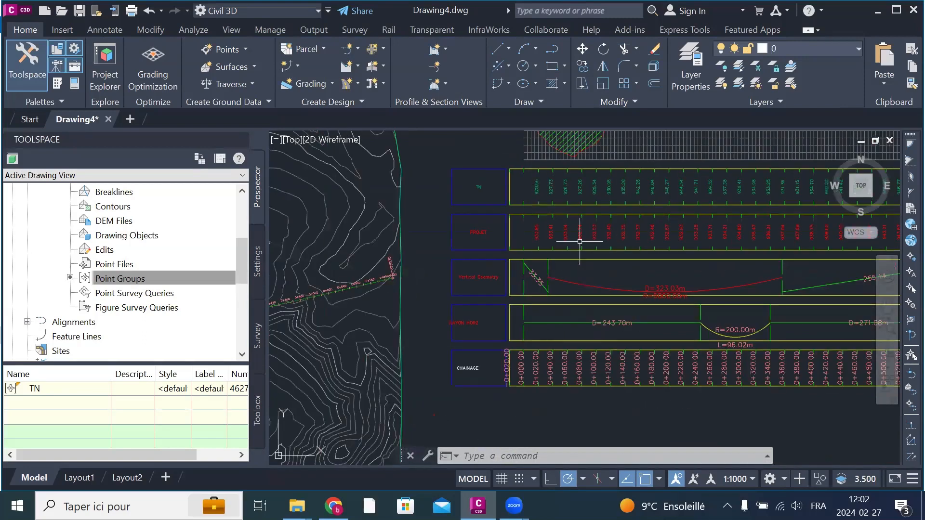
{"action": "scroll", "coordinate": [479, 320], "scroll_direction": "up", "scroll_amount": 3}
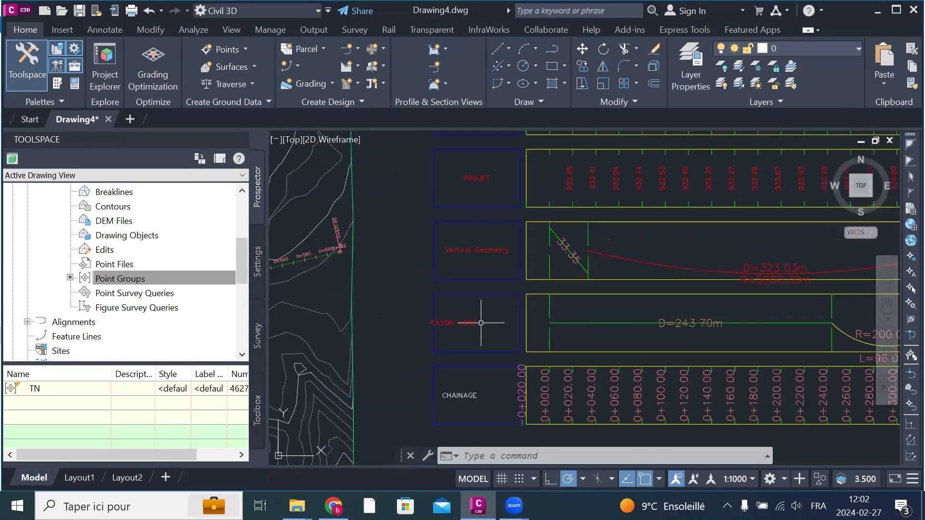
{"action": "scroll", "coordinate": [487, 378], "scroll_direction": "down", "scroll_amount": 3}
{"action": "scroll", "coordinate": [487, 379], "scroll_direction": "down", "scroll_amount": 3}
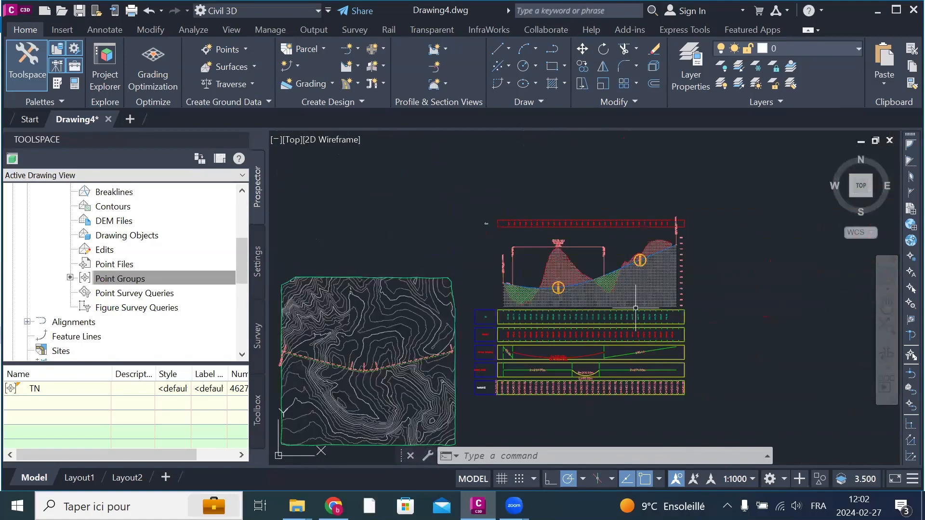
Step: Open the band details of the Horizontal Geometry band's RAYON HORZ style from the profile view's band list
{"action": "left_click", "coordinate": [646, 295]}
{"action": "right_click", "coordinate": [646, 294]}
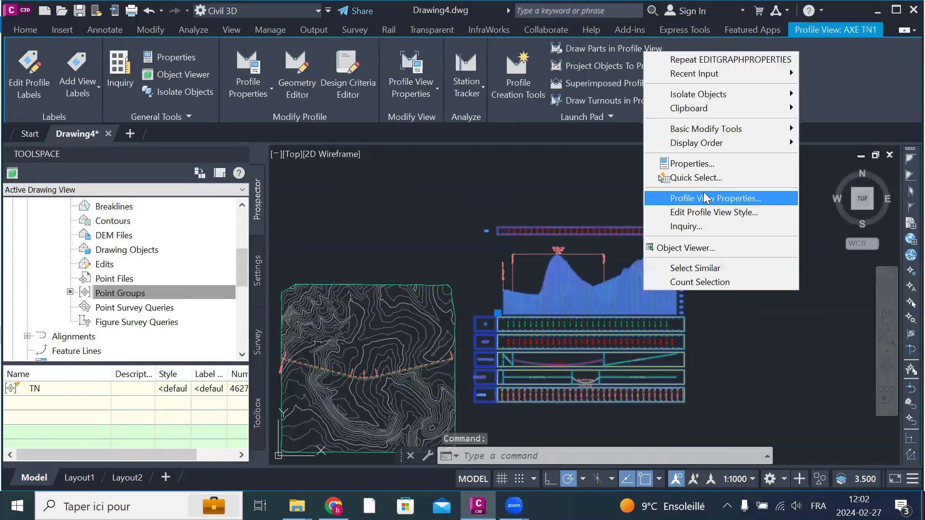
{"action": "left_click", "coordinate": [704, 197]}
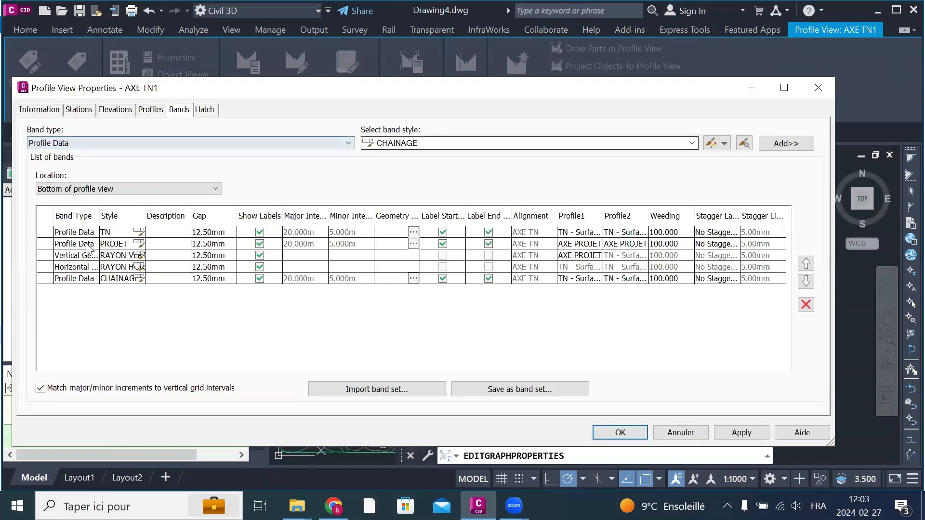
{"action": "left_click_drag", "start_coordinate": [99, 215], "coordinate": [195, 216]}
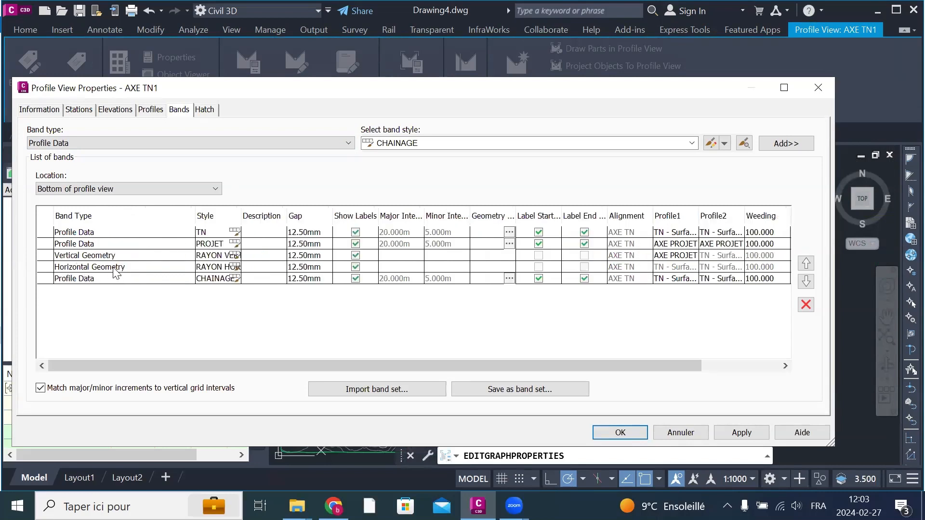
{"action": "left_click", "coordinate": [233, 267]}
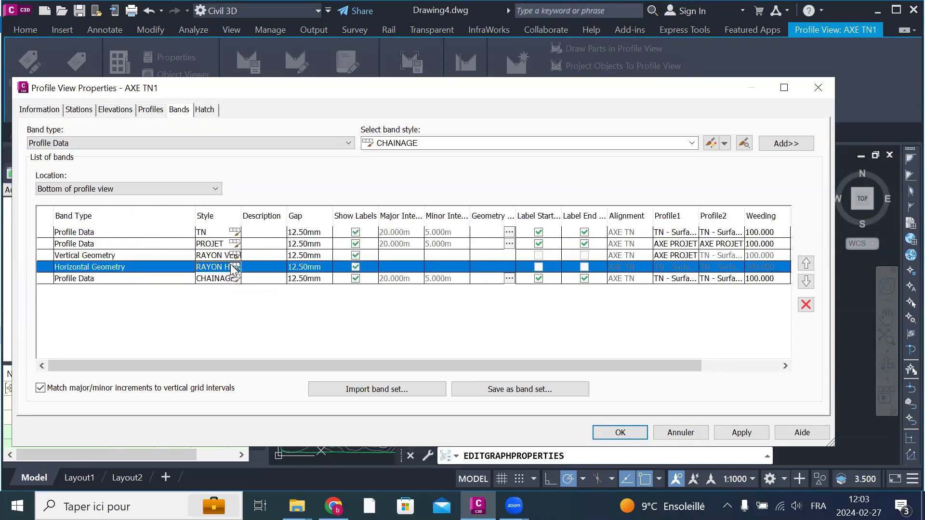
{"action": "left_click", "coordinate": [235, 268]}
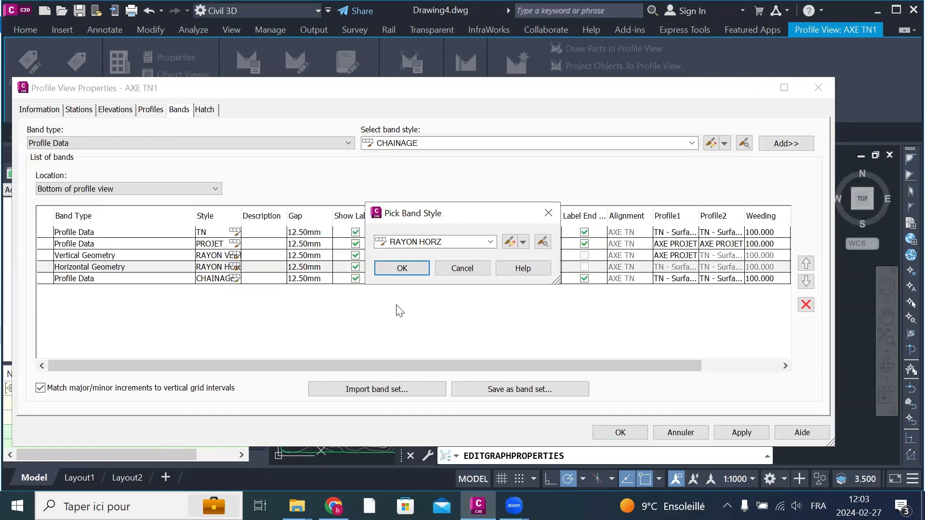
{"action": "left_click", "coordinate": [509, 241]}
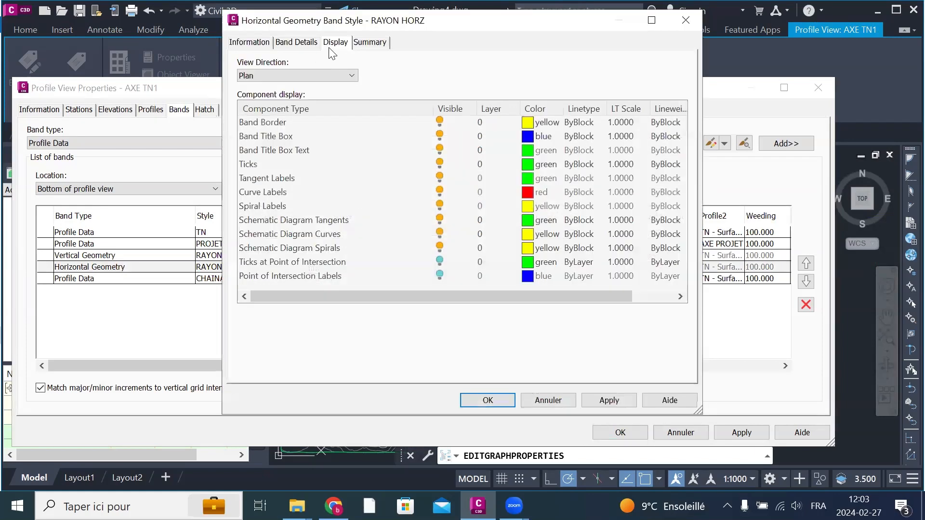
{"action": "left_click", "coordinate": [305, 46]}
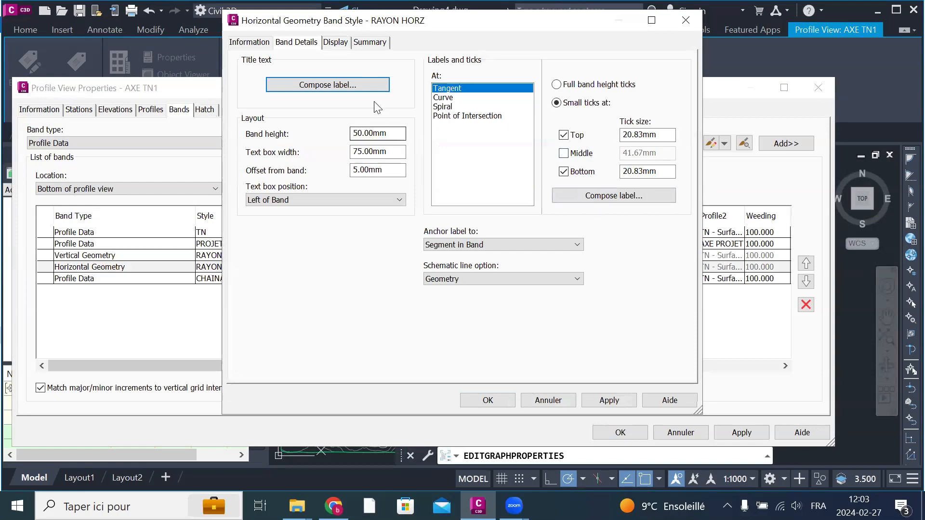
Step: Set the RAYON HORZ band title's text attachment to Middle center
{"action": "left_click", "coordinate": [343, 85]}
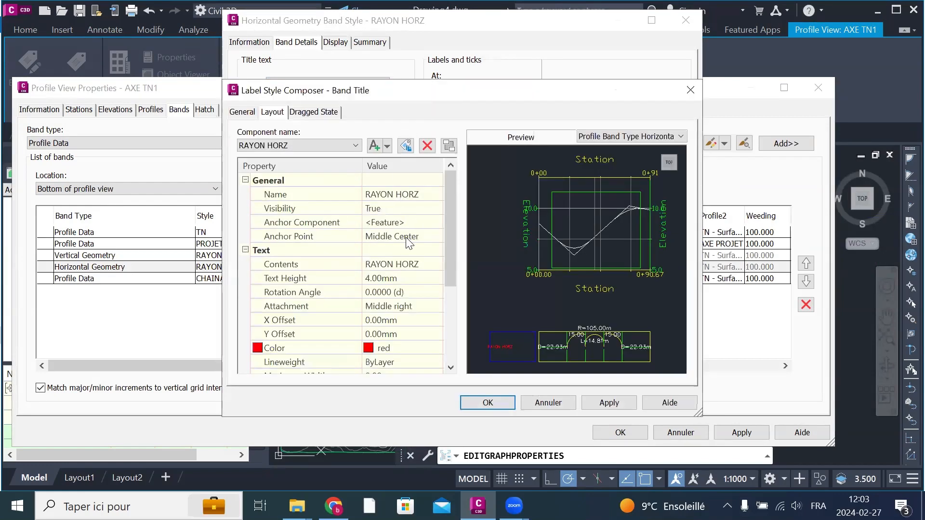
{"action": "left_click", "coordinate": [392, 310]}
{"action": "left_click", "coordinate": [393, 310]}
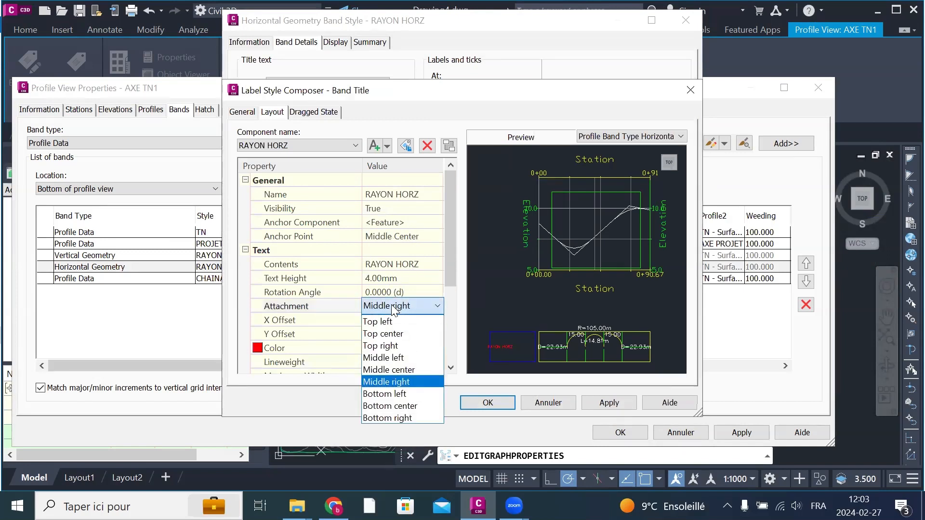
{"action": "left_click", "coordinate": [410, 369]}
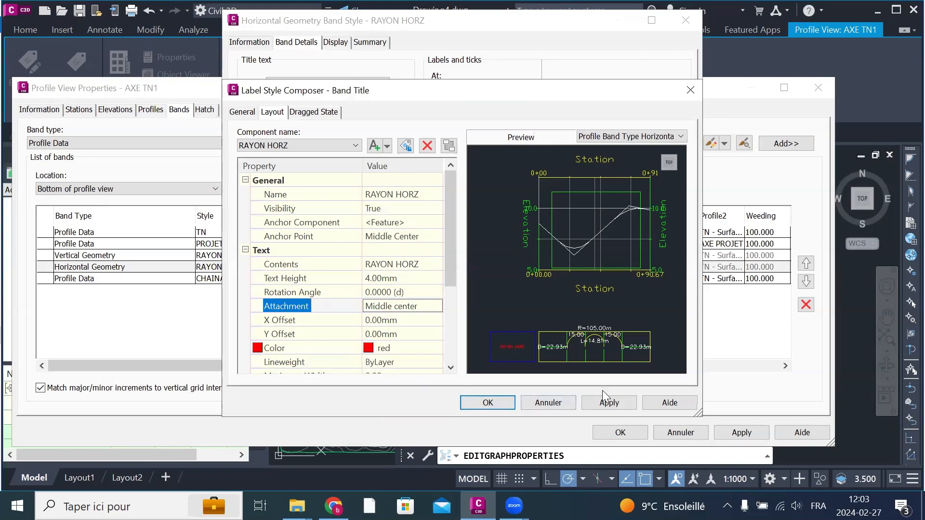
Step: Accept the centred RAYON HORZ title label and the band style, returning to the profile view's band list
{"action": "left_click", "coordinate": [602, 402]}
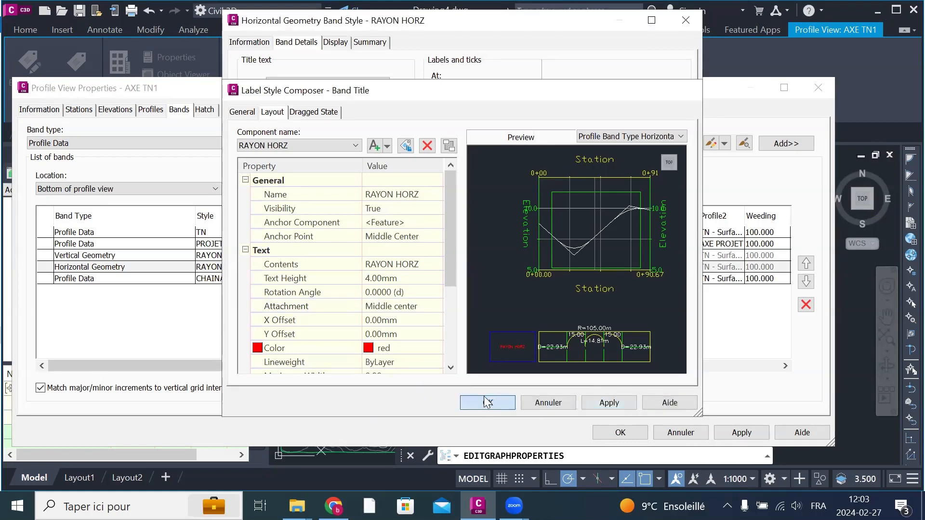
{"action": "left_click", "coordinate": [487, 403]}
{"action": "left_click", "coordinate": [620, 402]}
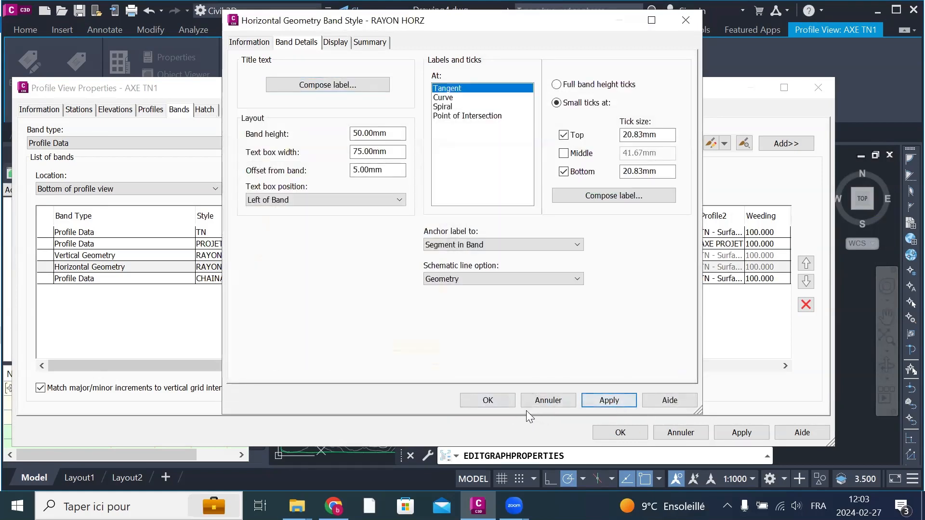
{"action": "left_click", "coordinate": [488, 400]}
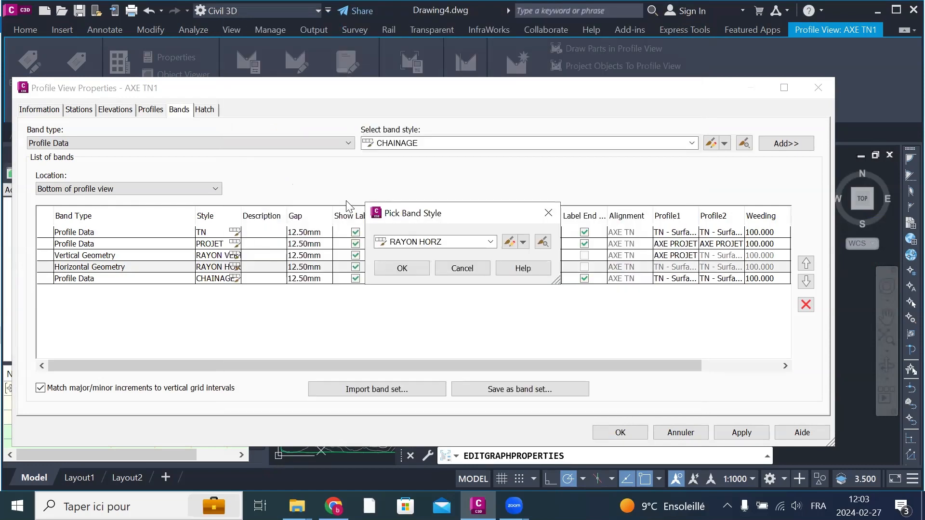
{"action": "left_click", "coordinate": [401, 268]}
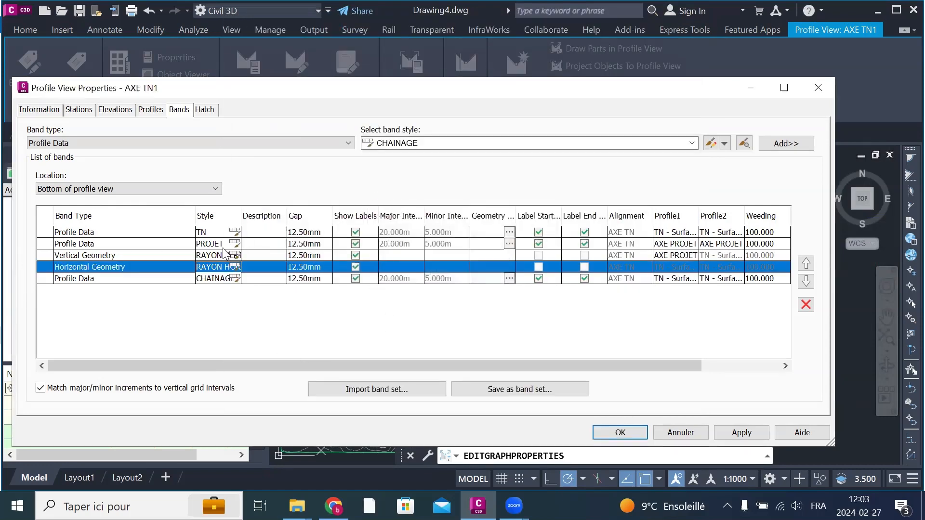
Step: Move the CHAINAGE band up three places in the band list, between TN and PROJET, and accept the profile view properties
{"action": "left_click", "coordinate": [86, 235]}
{"action": "left_click", "coordinate": [88, 243]}
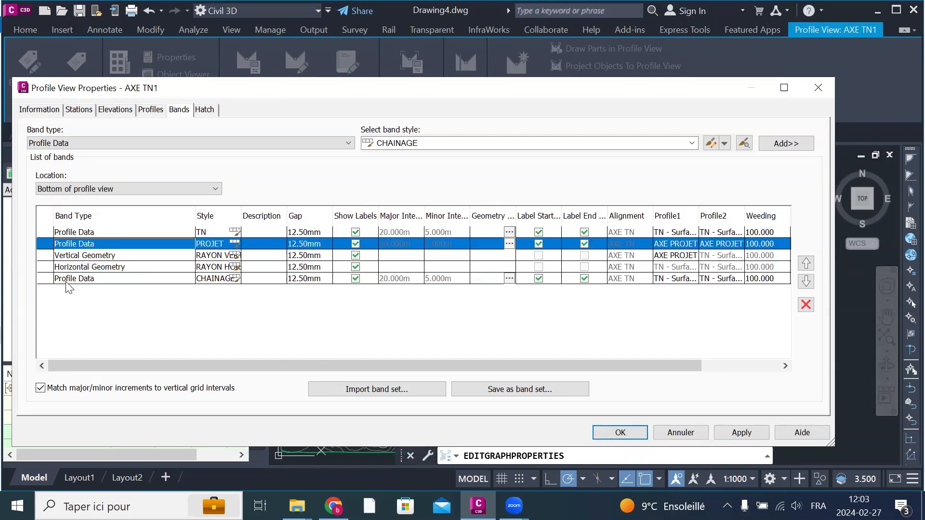
{"action": "left_click", "coordinate": [83, 279]}
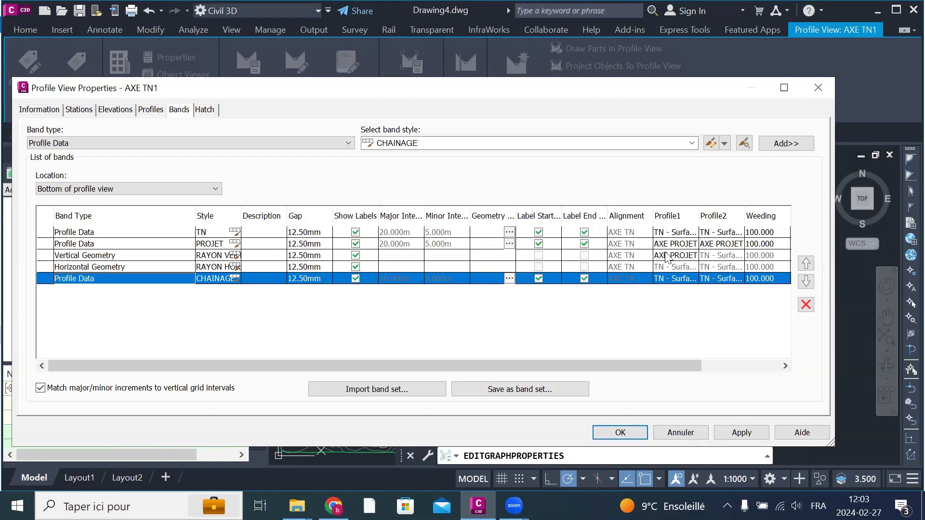
{"action": "left_click", "coordinate": [806, 263]}
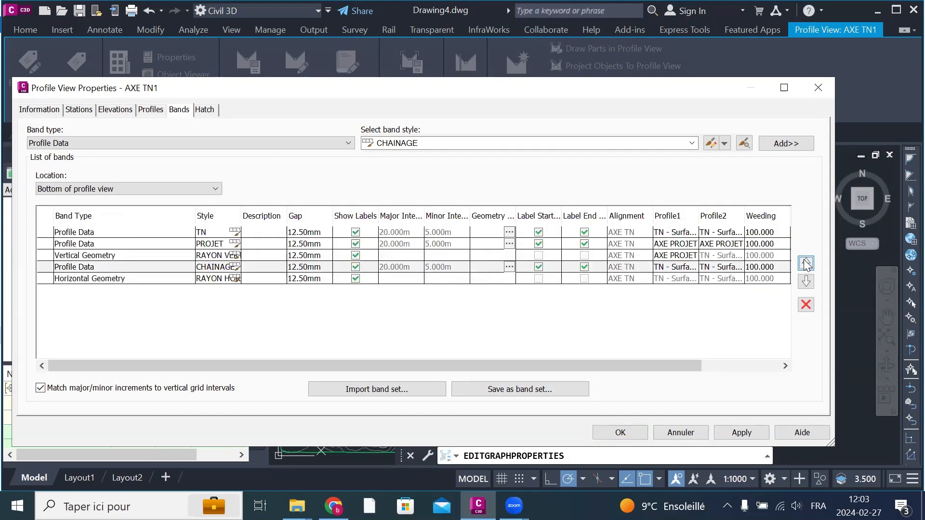
{"action": "left_click", "coordinate": [806, 263]}
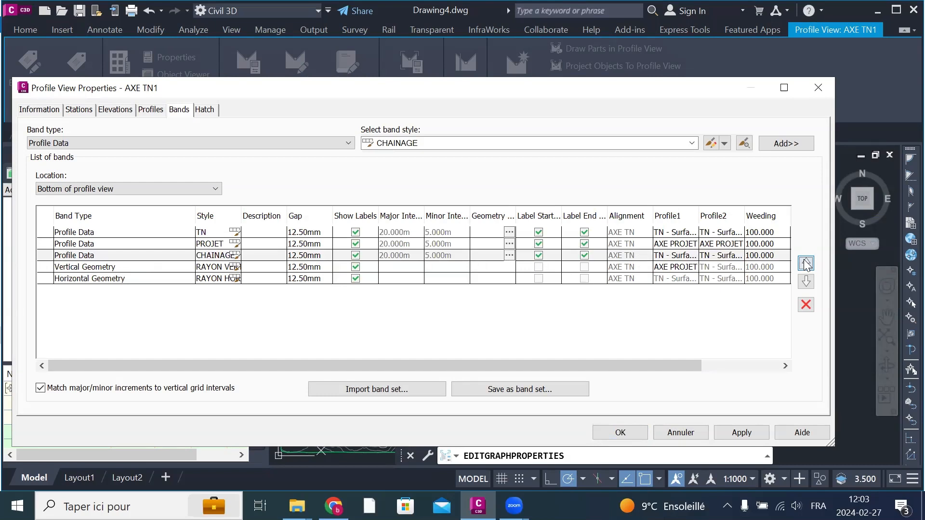
{"action": "left_click", "coordinate": [807, 264]}
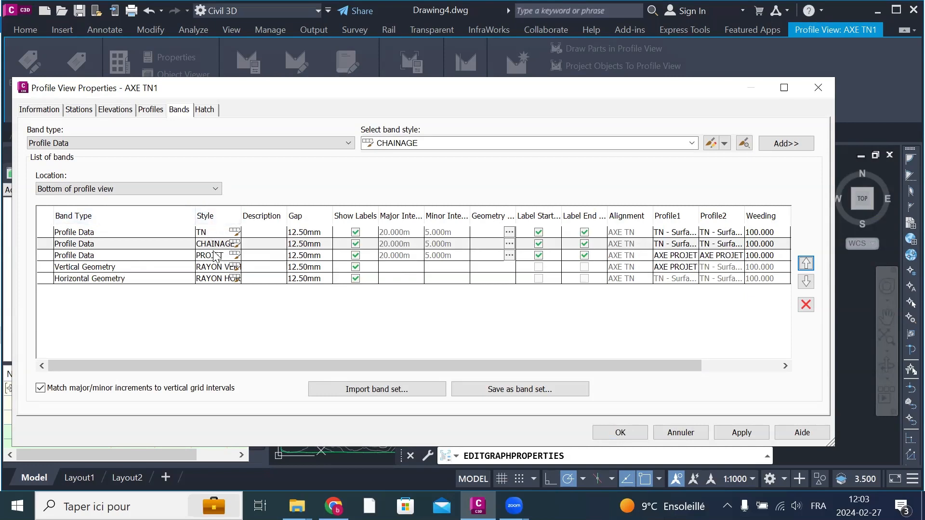
{"action": "left_click", "coordinate": [741, 433]}
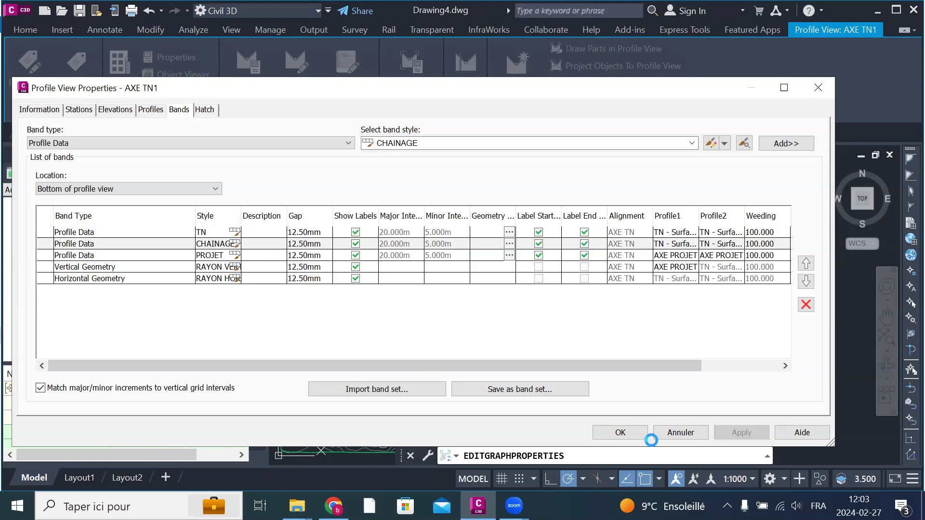
{"action": "left_click", "coordinate": [629, 433]}
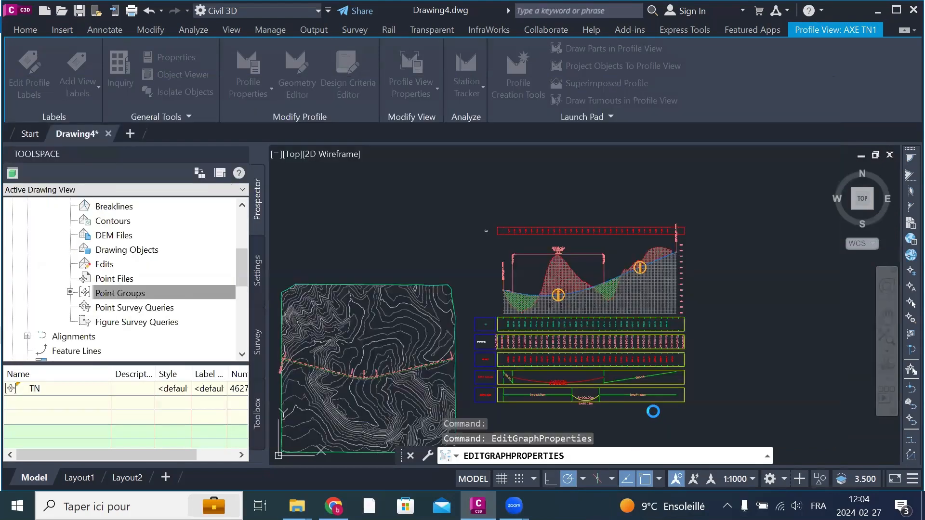
{"action": "key", "text": "Escape"}
Step: Examine the CHAINAGE band's station labels and their size against the neighbouring TN and PROJET bands below the profile view
{"action": "scroll", "coordinate": [489, 353], "scroll_direction": "up", "scroll_amount": 4}
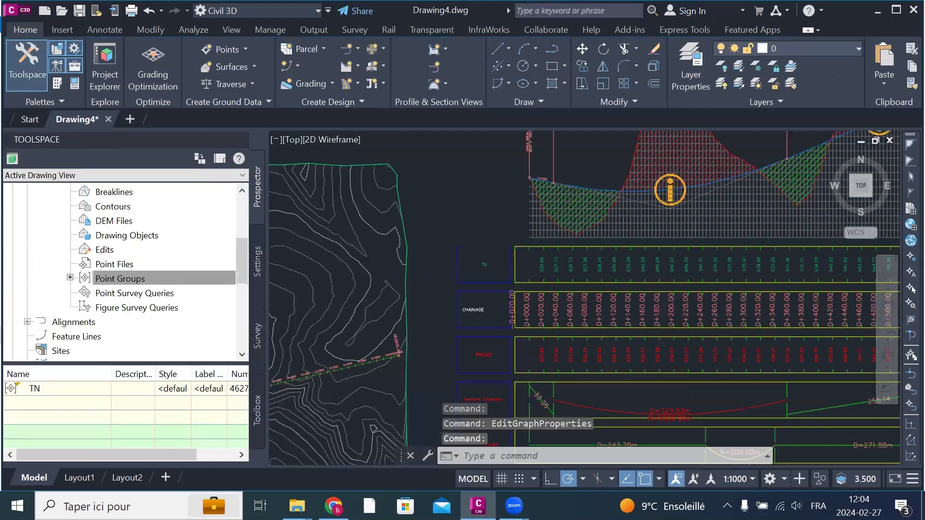
{"action": "scroll", "coordinate": [491, 348], "scroll_direction": "up", "scroll_amount": 4}
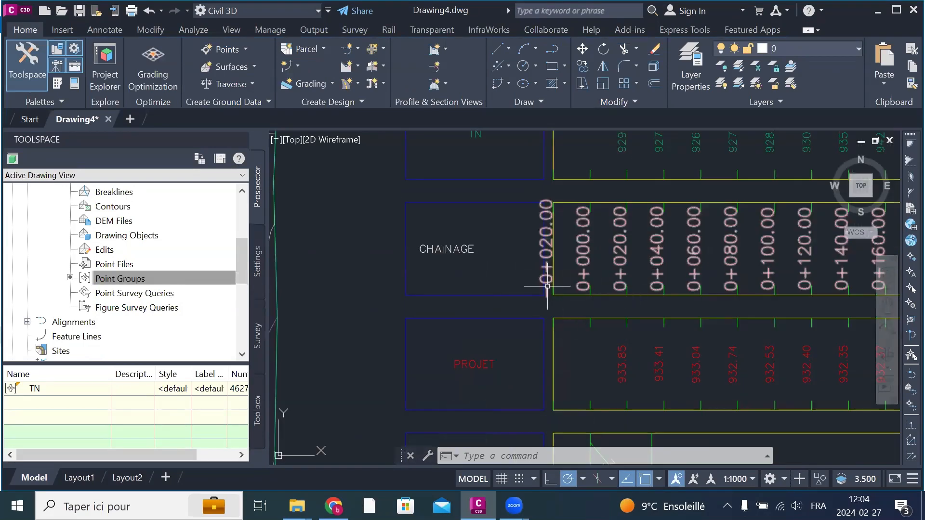
{"action": "scroll", "coordinate": [549, 294], "scroll_direction": "up", "scroll_amount": 3}
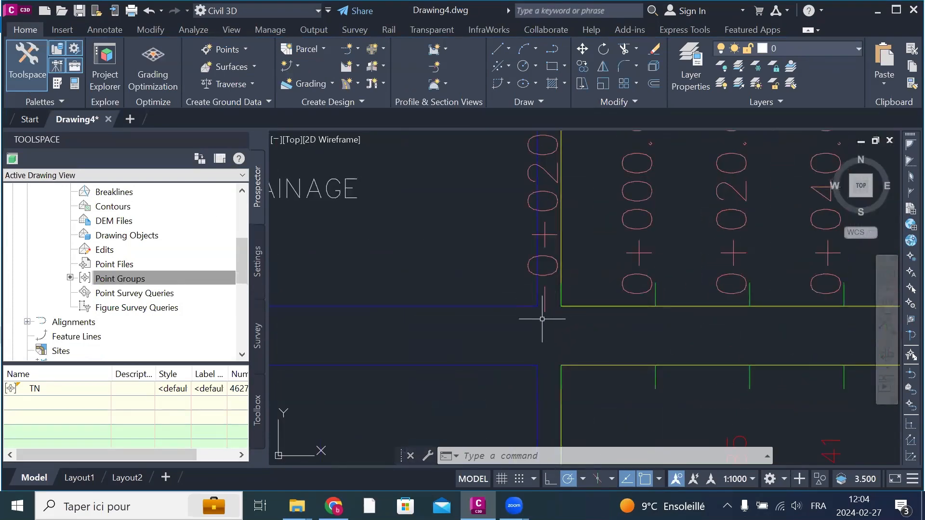
{"action": "scroll", "coordinate": [505, 308], "scroll_direction": "down", "scroll_amount": 3}
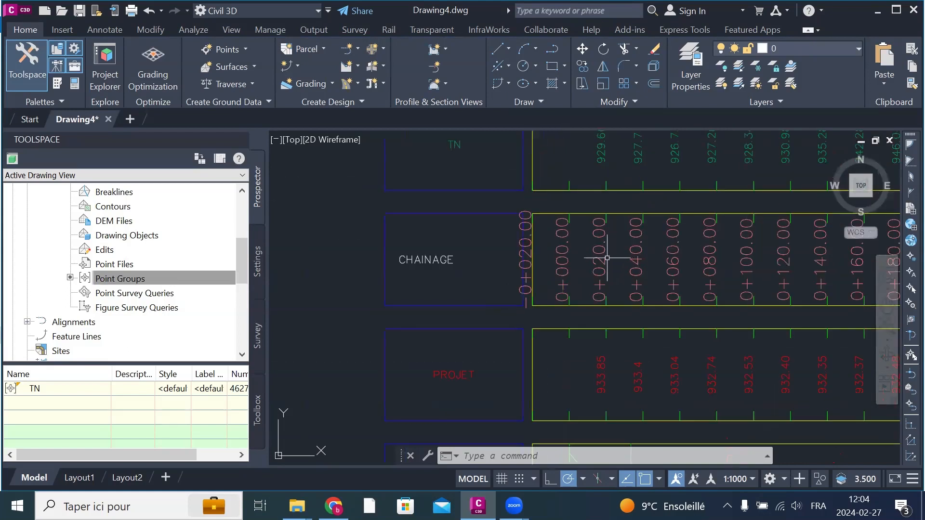
{"action": "scroll", "coordinate": [564, 308], "scroll_direction": "down", "scroll_amount": 2}
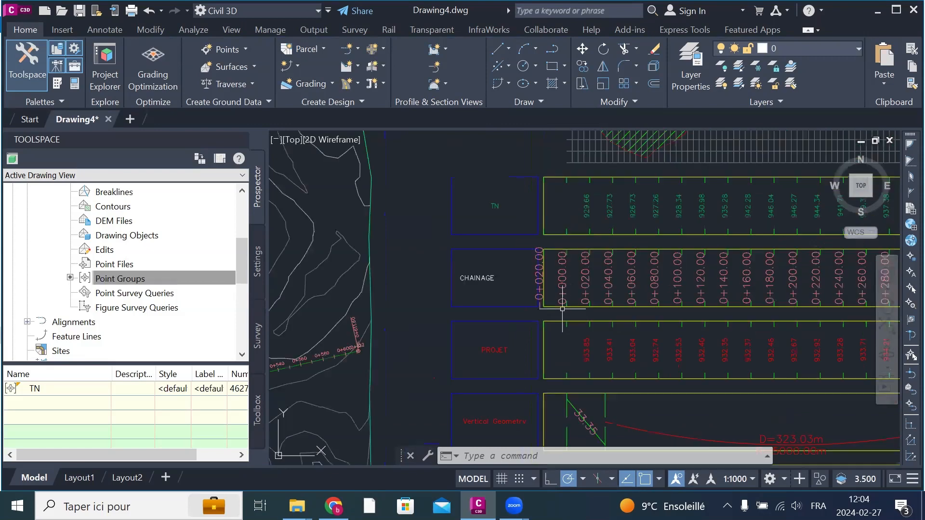
{"action": "scroll", "coordinate": [533, 308], "scroll_direction": "down", "scroll_amount": 2}
{"action": "scroll", "coordinate": [532, 308], "scroll_direction": "down", "scroll_amount": 2}
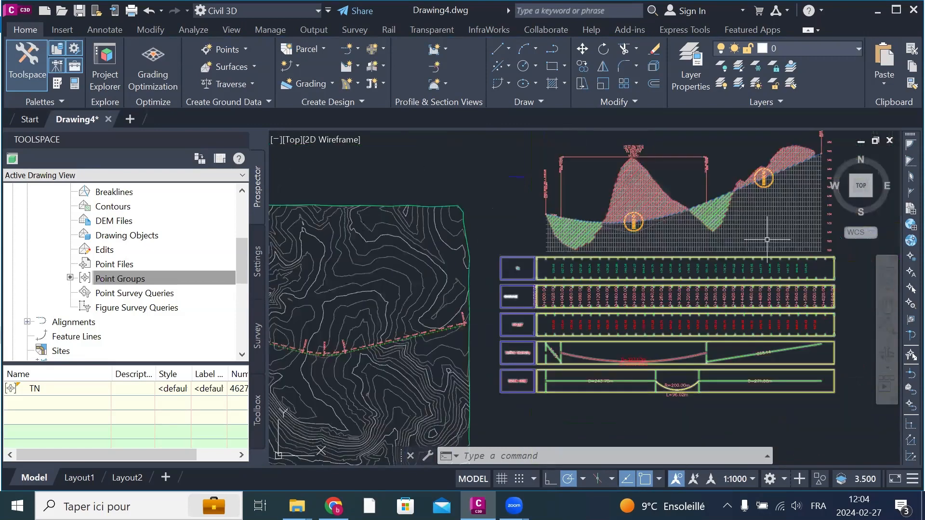
Step: Open the Major Station label of the CHAINAGE band style for editing from the profile view's band list
{"action": "left_click", "coordinate": [767, 239]}
{"action": "right_click", "coordinate": [767, 240]}
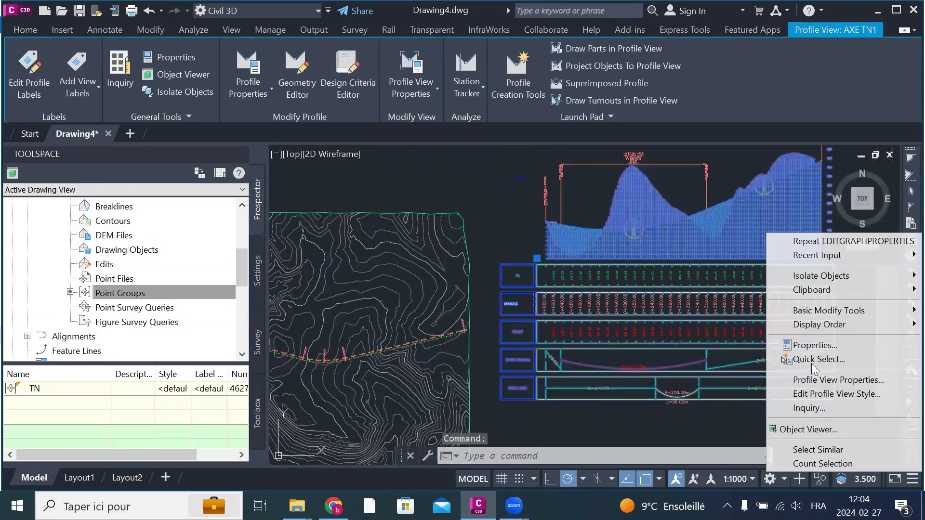
{"action": "left_click", "coordinate": [814, 379]}
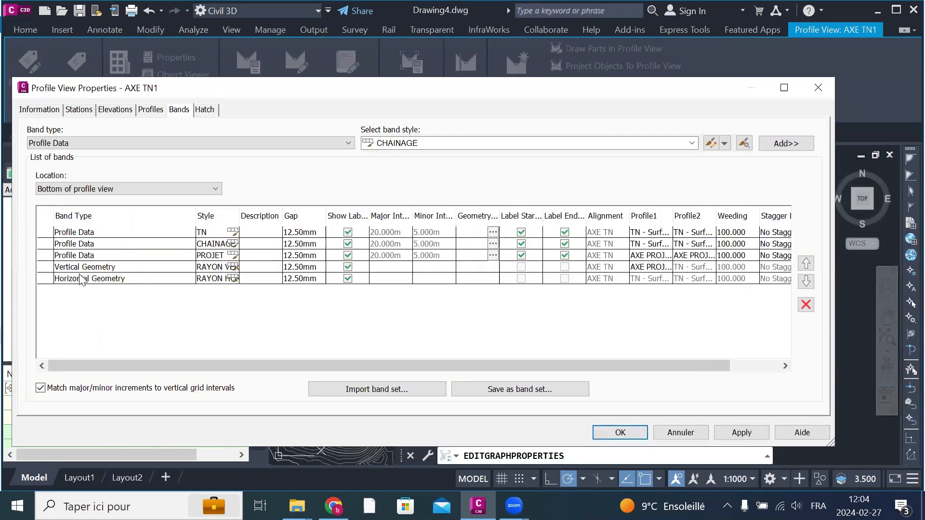
{"action": "left_click", "coordinate": [235, 248]}
{"action": "left_click", "coordinate": [233, 244]}
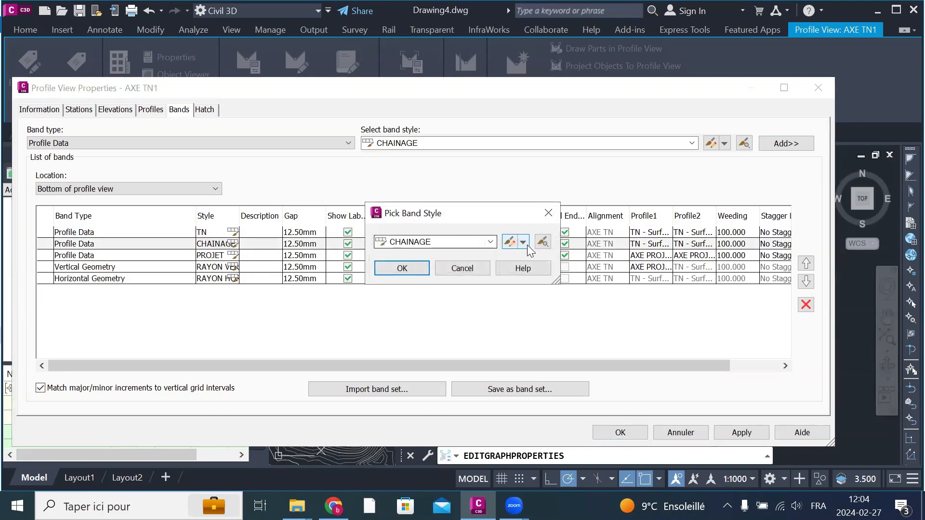
{"action": "left_click", "coordinate": [509, 242]}
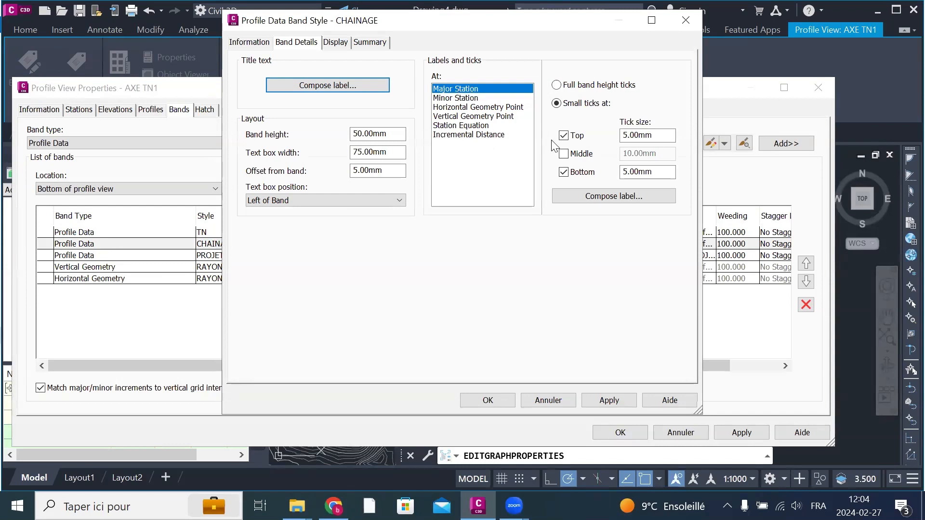
{"action": "left_click", "coordinate": [603, 200]}
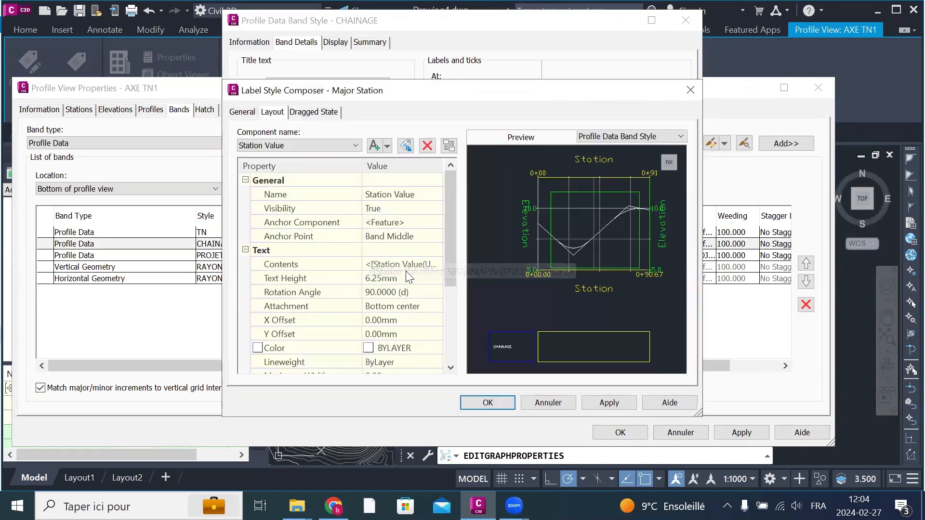
Step: Set the Station Value text height of the CHAINAGE band's Major Station label to 4 mm and accept the label style
{"action": "left_click", "coordinate": [409, 278]}
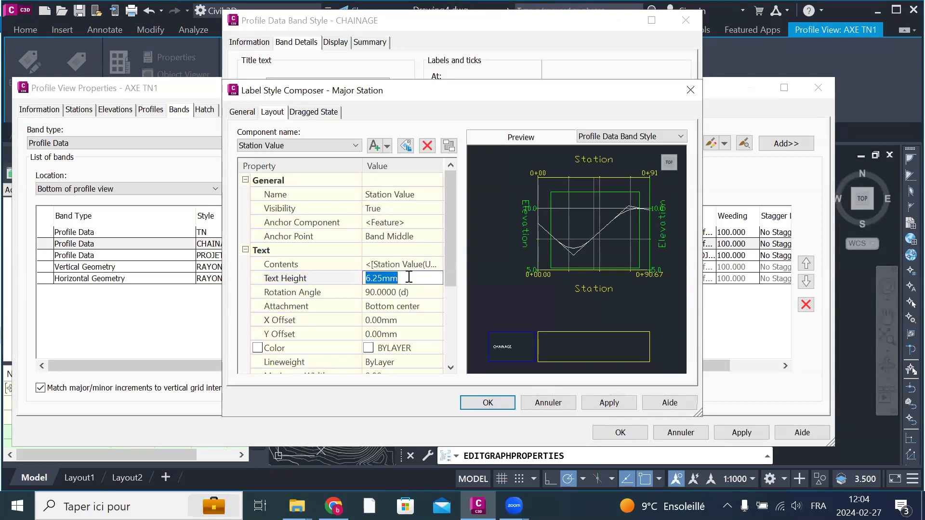
{"action": "type", "text": "4"}
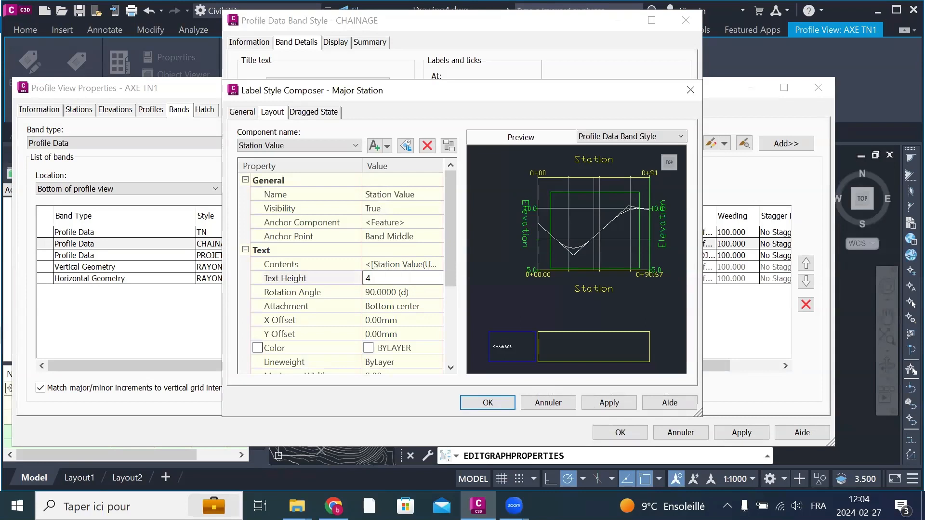
{"action": "left_click", "coordinate": [402, 319]}
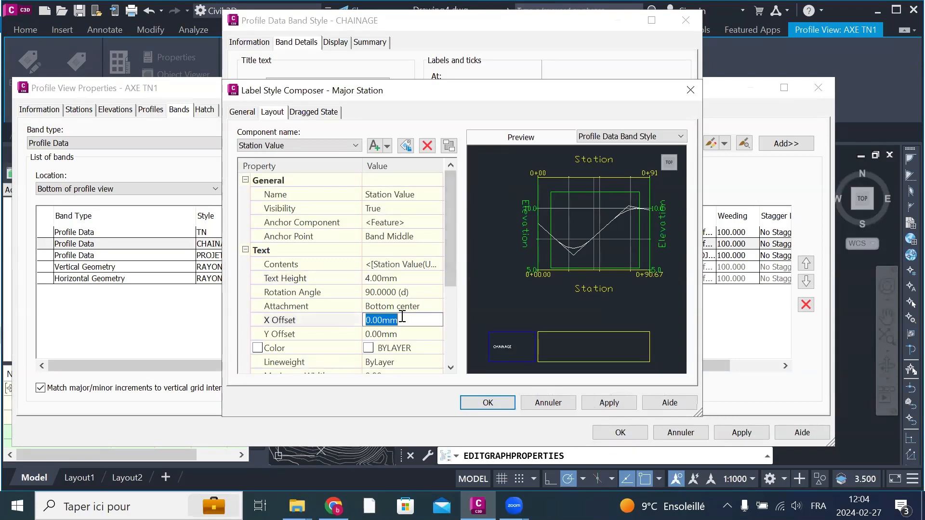
{"action": "left_click", "coordinate": [297, 145]}
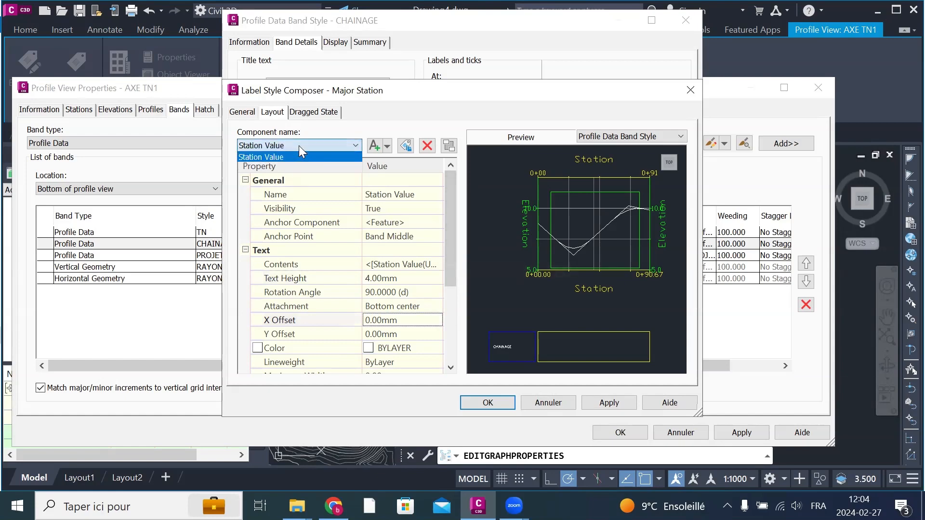
{"action": "left_click", "coordinate": [298, 145]}
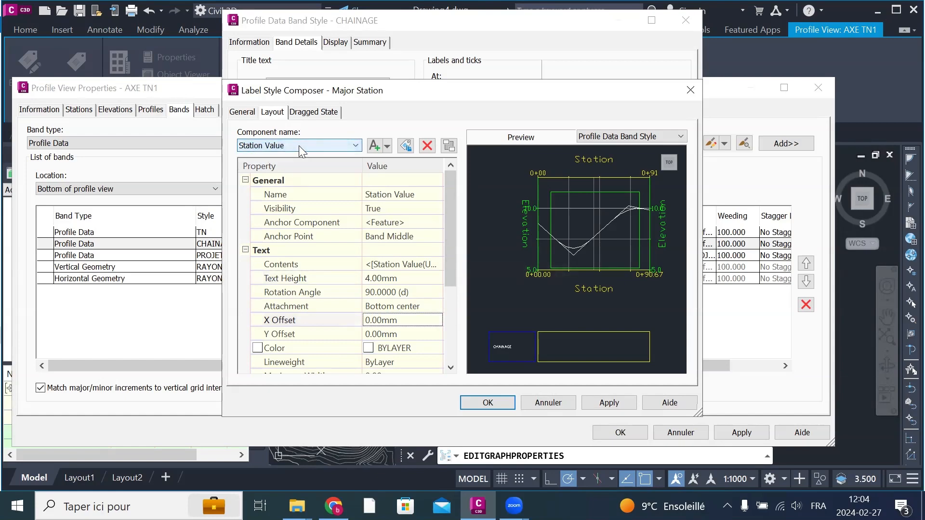
{"action": "left_click", "coordinate": [299, 112]}
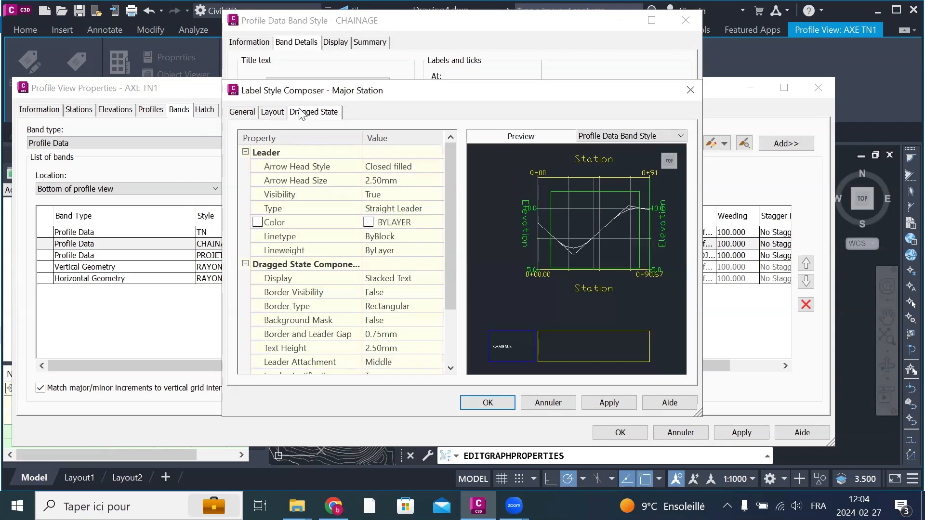
{"action": "left_click", "coordinate": [242, 112]}
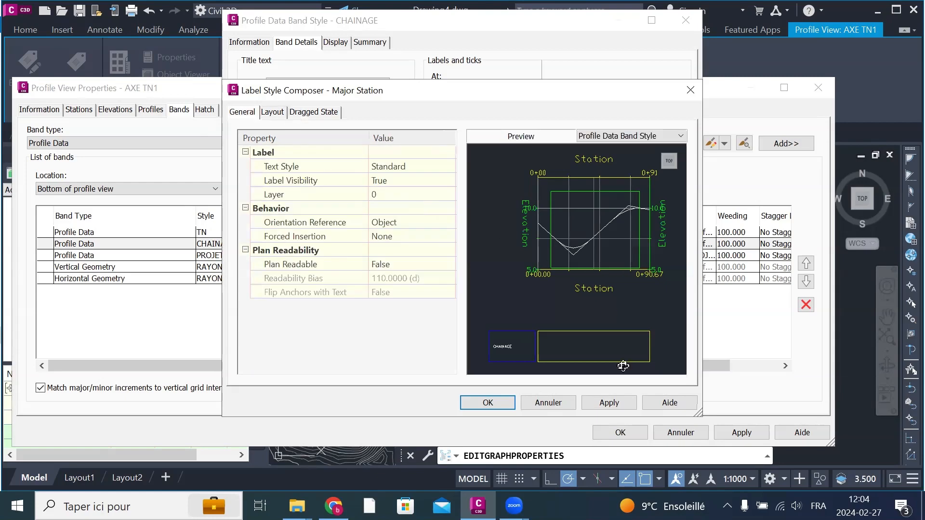
{"action": "left_click", "coordinate": [624, 404]}
{"action": "left_click", "coordinate": [487, 403]}
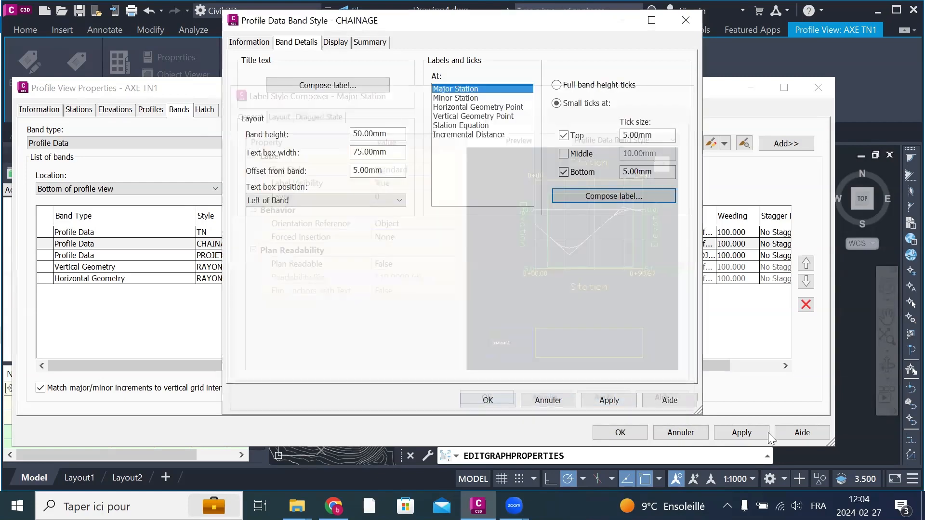
Step: Accept the CHAINAGE band style and apply it to the profile view, then check the resized station labels
{"action": "left_click", "coordinate": [609, 400]}
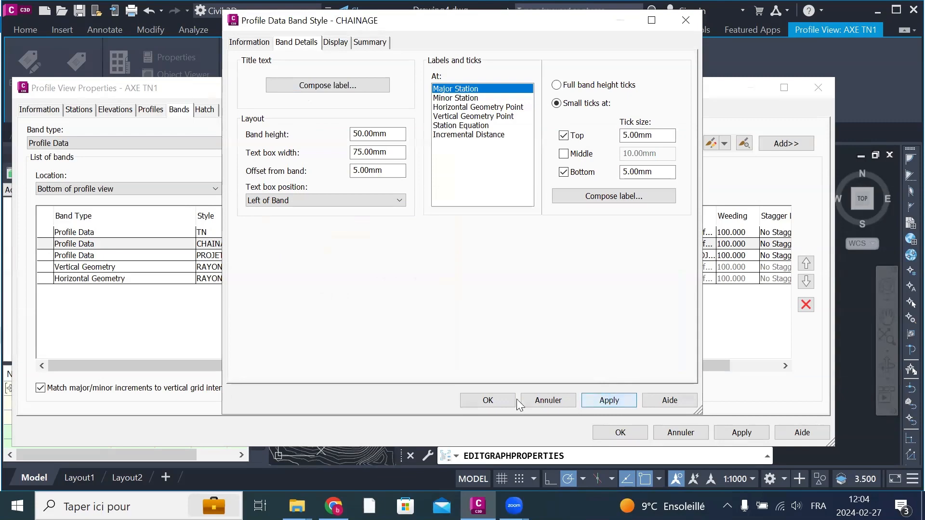
{"action": "left_click", "coordinate": [488, 400]}
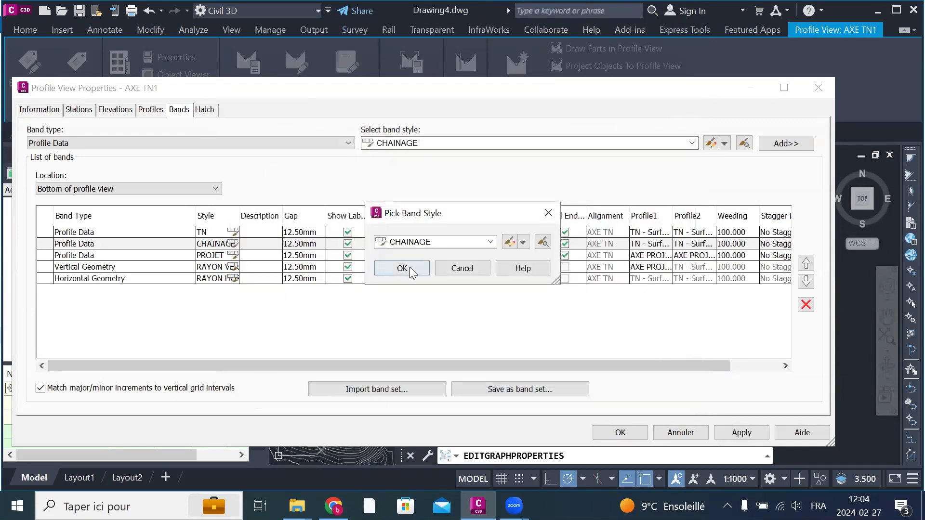
{"action": "left_click", "coordinate": [409, 266]}
{"action": "left_click", "coordinate": [742, 432]}
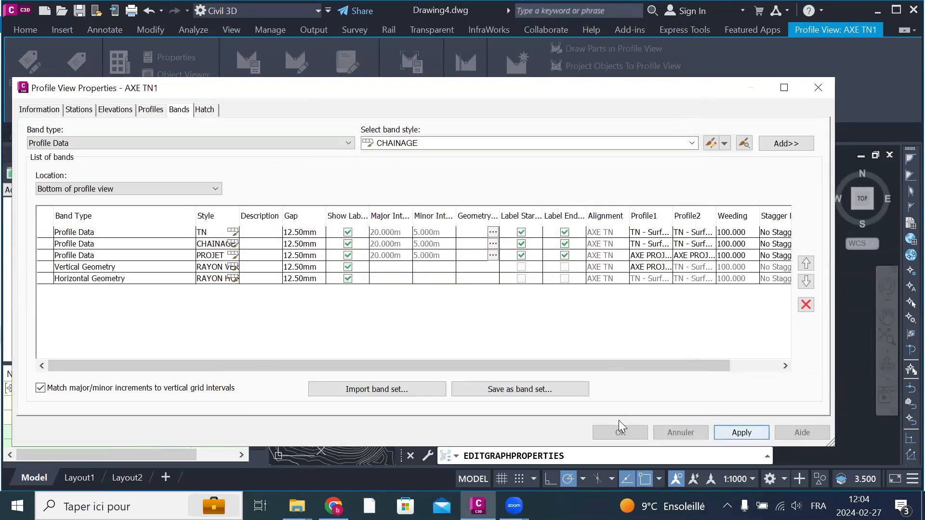
{"action": "left_click", "coordinate": [620, 432]}
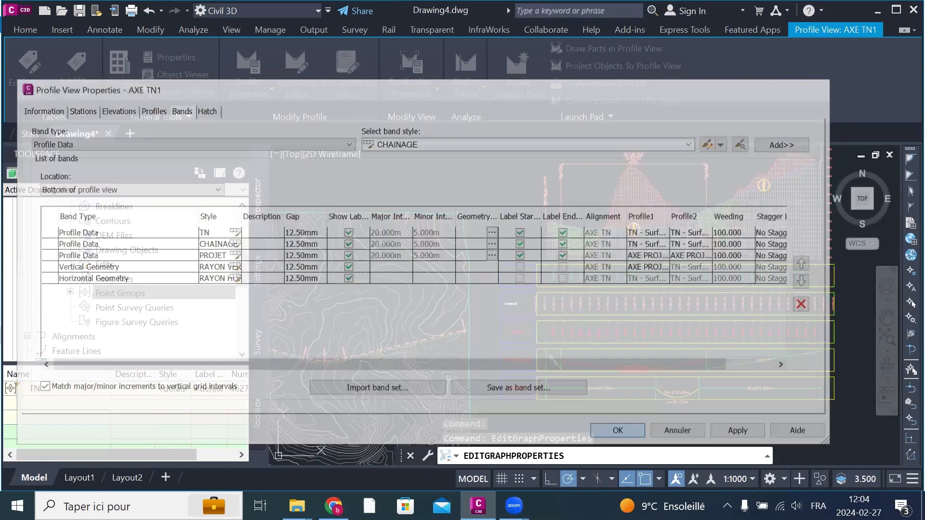
{"action": "scroll", "coordinate": [609, 331], "scroll_direction": "up", "scroll_amount": 5}
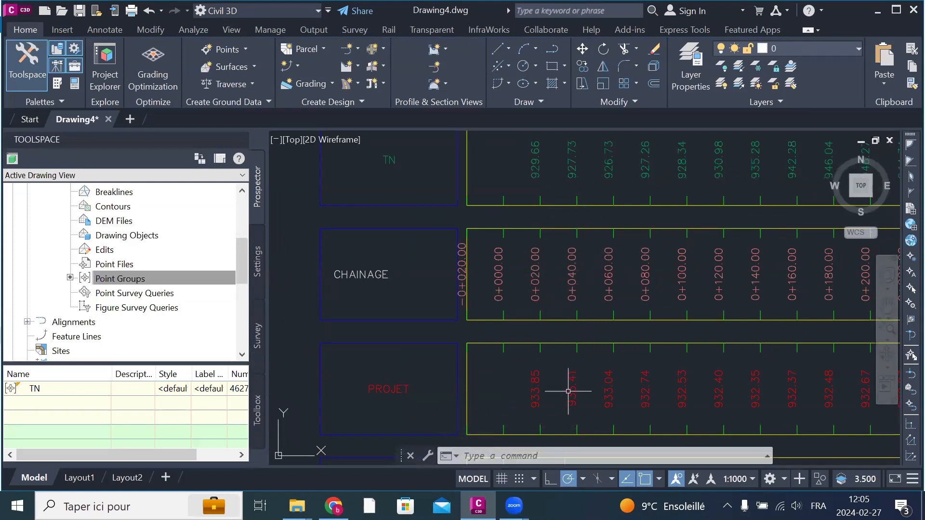
Step: Examine the whole AXE TN1 profile view and its TN, CHAINAGE, PROJET and geometry bands from overview to close range
{"action": "scroll", "coordinate": [574, 407], "scroll_direction": "down", "scroll_amount": 2}
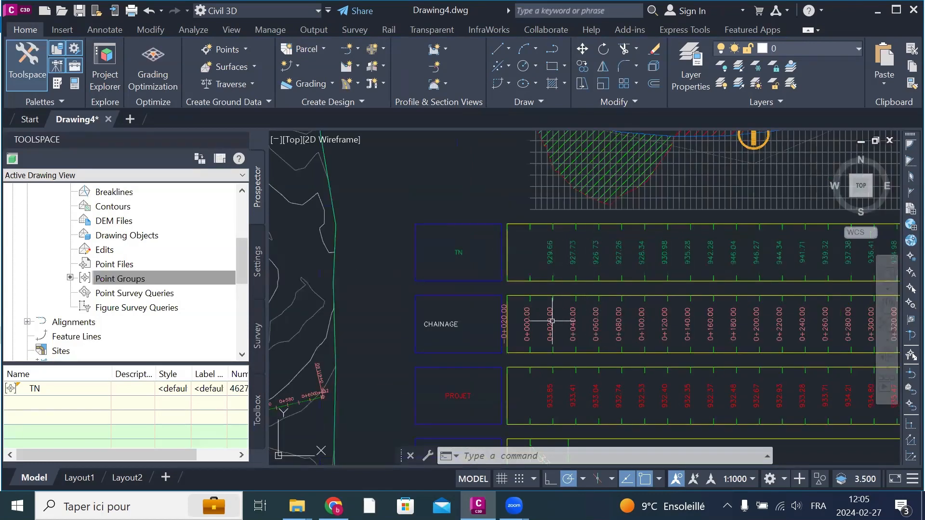
{"action": "scroll", "coordinate": [542, 314], "scroll_direction": "down", "scroll_amount": 2}
{"action": "scroll", "coordinate": [542, 313], "scroll_direction": "down", "scroll_amount": 2}
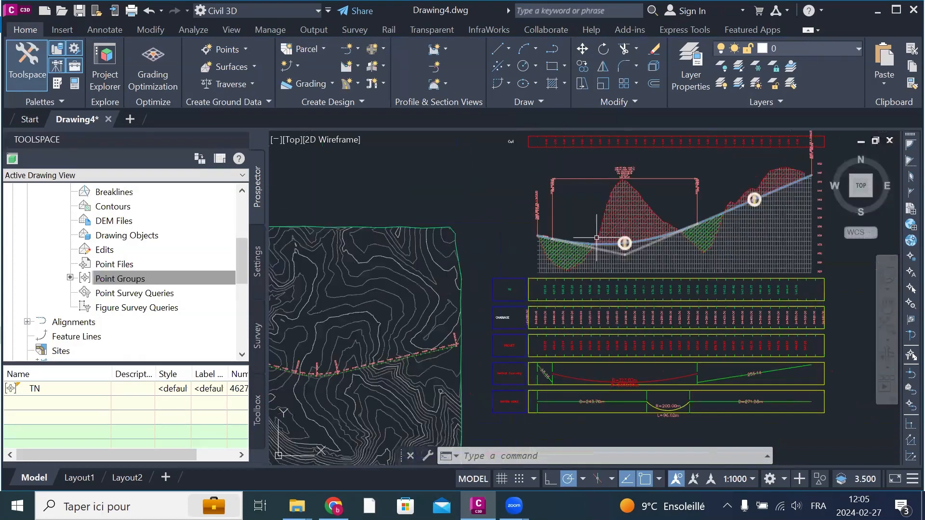
{"action": "scroll", "coordinate": [596, 238], "scroll_direction": "up", "scroll_amount": 3}
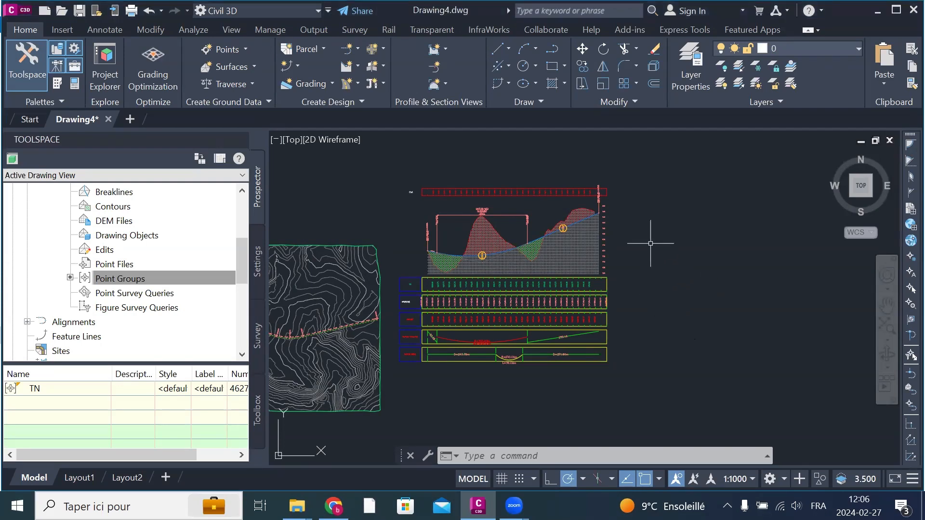
{"action": "scroll", "coordinate": [395, 333], "scroll_direction": "up", "scroll_amount": 2}
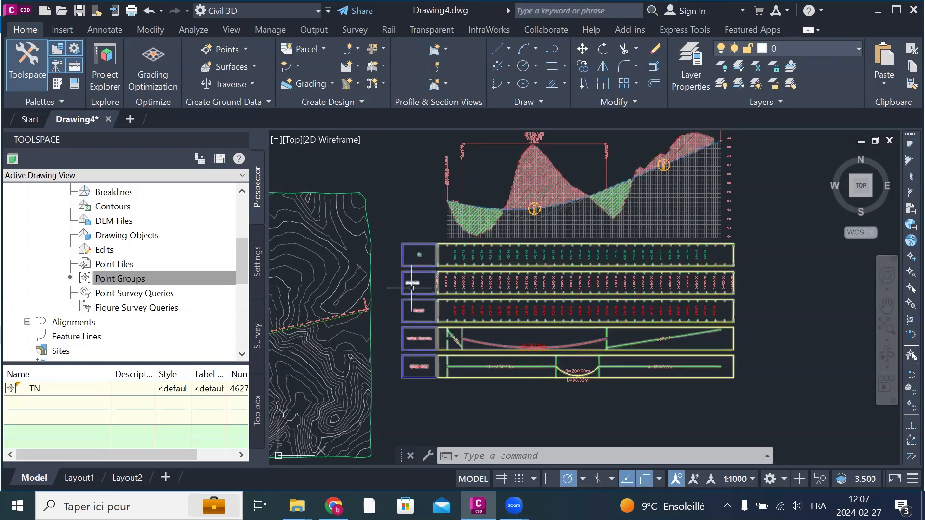
{"action": "scroll", "coordinate": [396, 312], "scroll_direction": "up", "scroll_amount": 2}
{"action": "scroll", "coordinate": [532, 269], "scroll_direction": "up", "scroll_amount": 2}
{"action": "scroll", "coordinate": [424, 351], "scroll_direction": "down", "scroll_amount": 2}
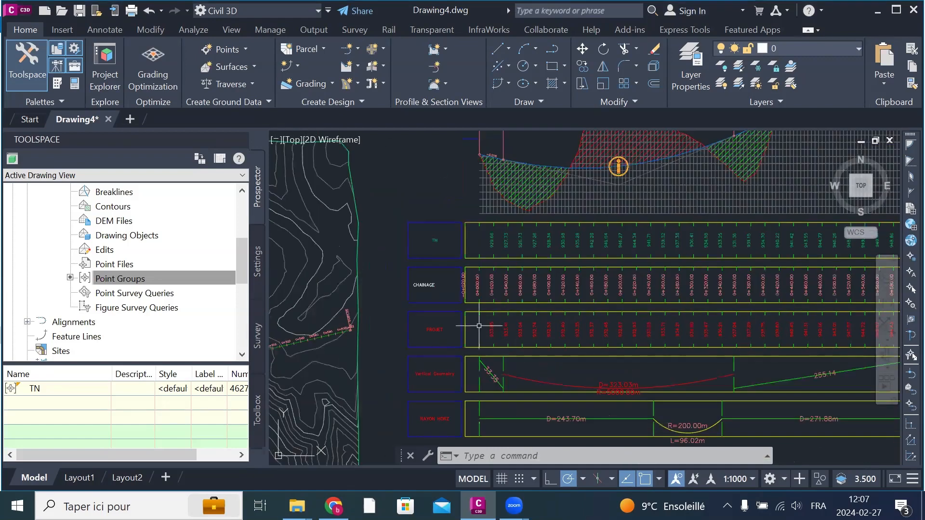
{"action": "scroll", "coordinate": [518, 279], "scroll_direction": "down", "scroll_amount": 2}
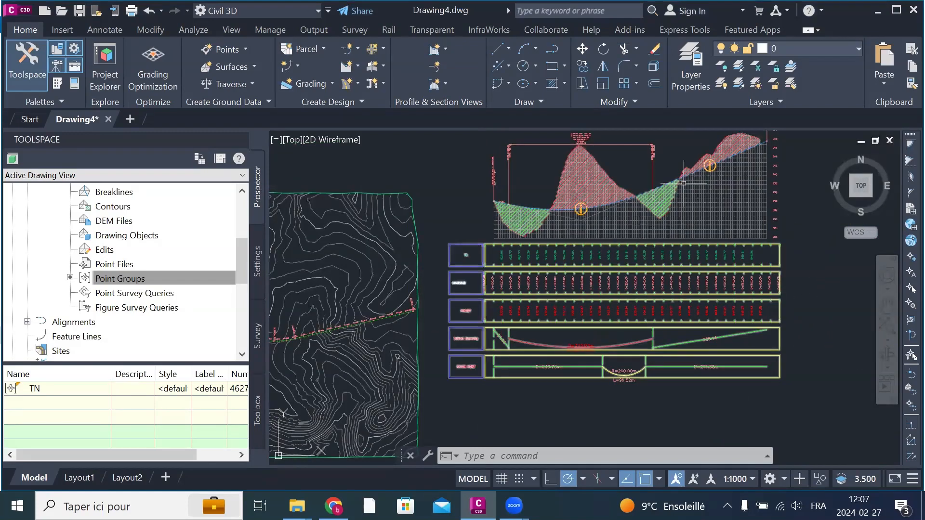
{"action": "middle_click_drag", "start_coordinate": [637, 270], "coordinate": [607, 330]}
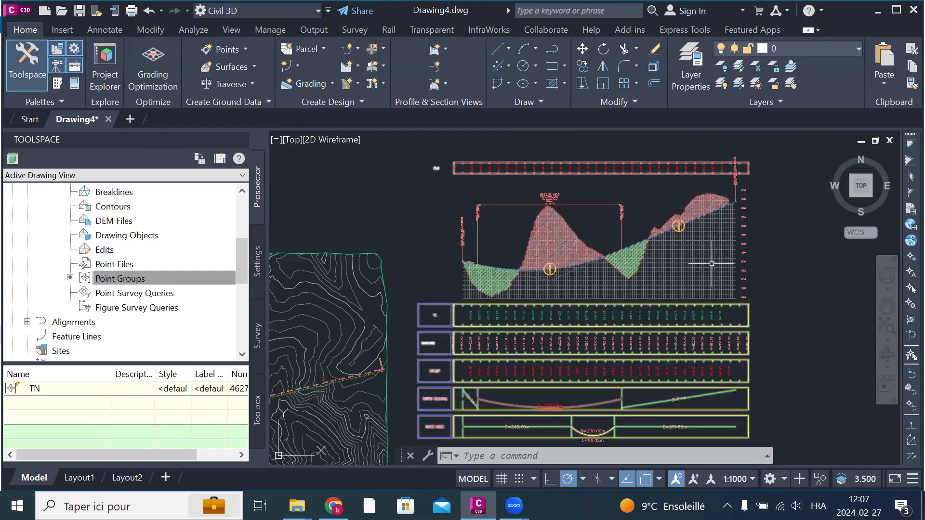
Step: Save the bands of the AXE TN1 profile view as a new band set named BAND 2024
{"action": "left_click", "coordinate": [684, 263]}
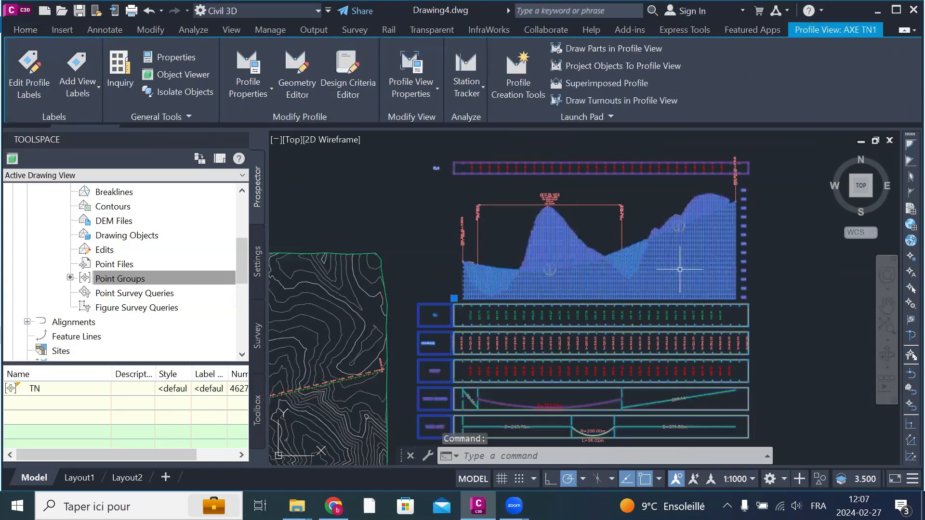
{"action": "right_click", "coordinate": [674, 274]}
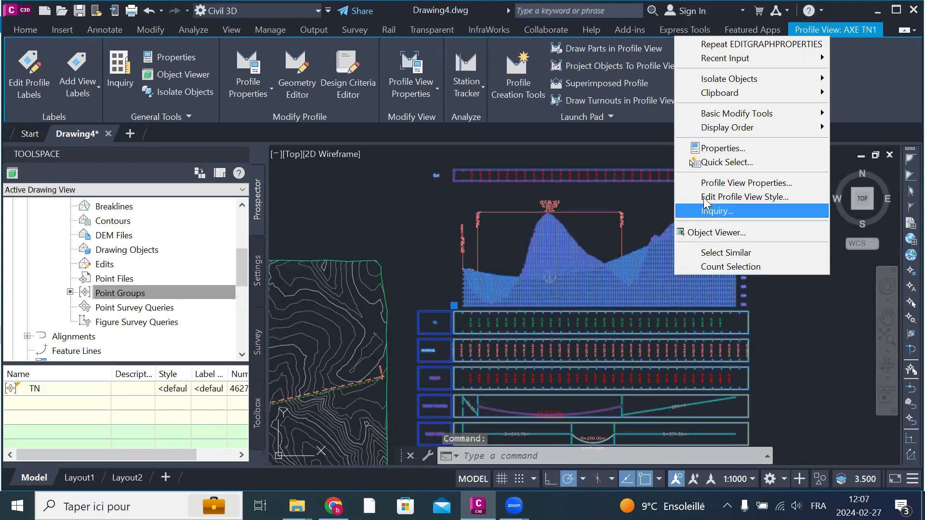
{"action": "left_click", "coordinate": [716, 184]}
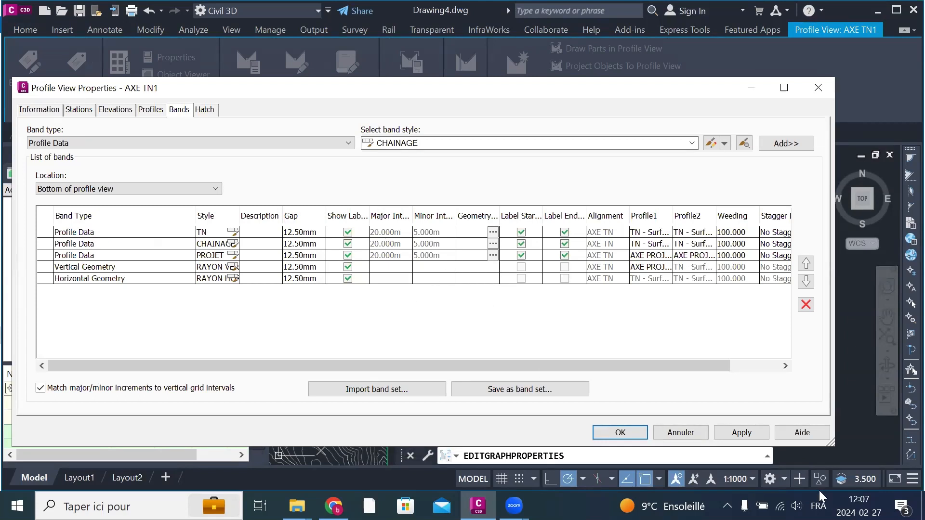
{"action": "left_click", "coordinate": [524, 393]}
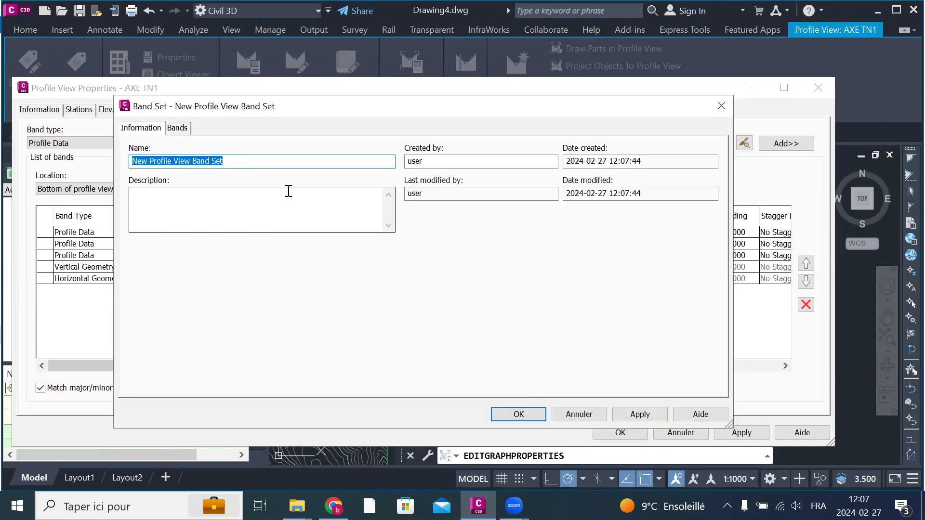
{"action": "type", "text": "BAND 2024"}
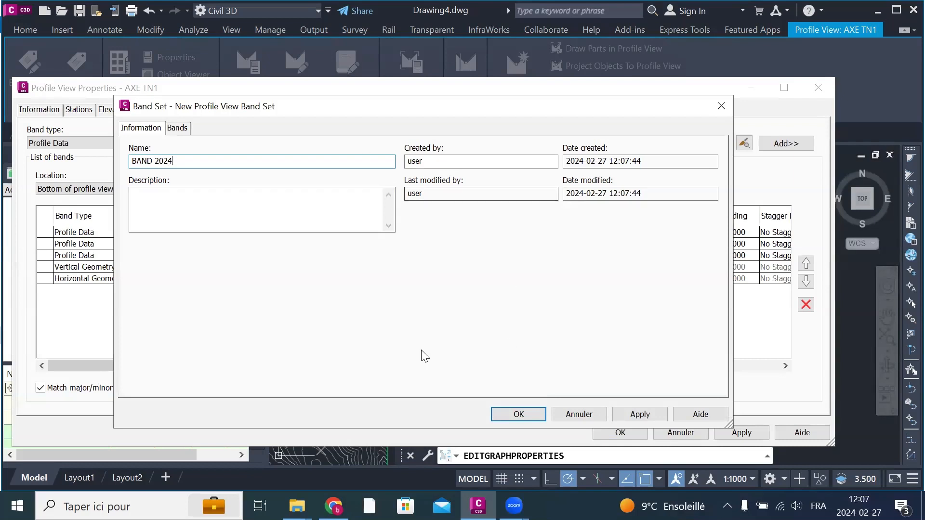
{"action": "left_click", "coordinate": [176, 129]}
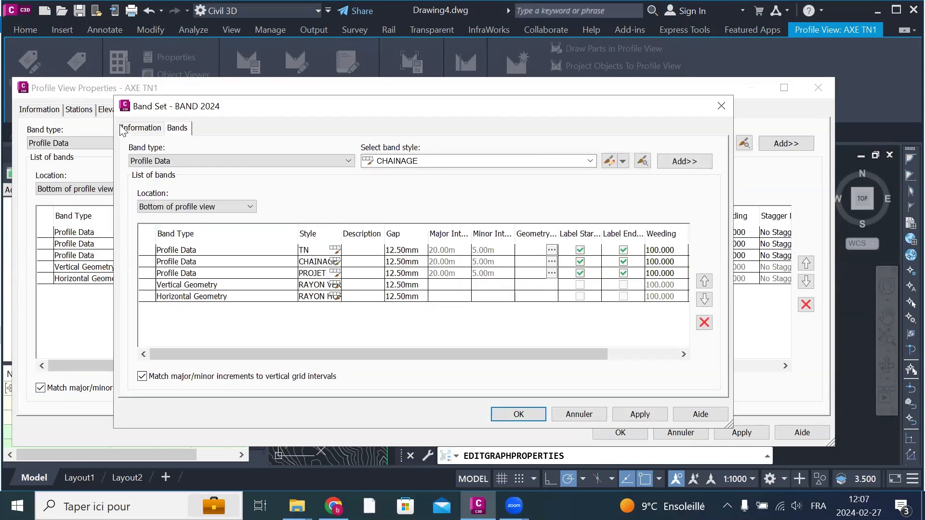
{"action": "left_click", "coordinate": [142, 129]}
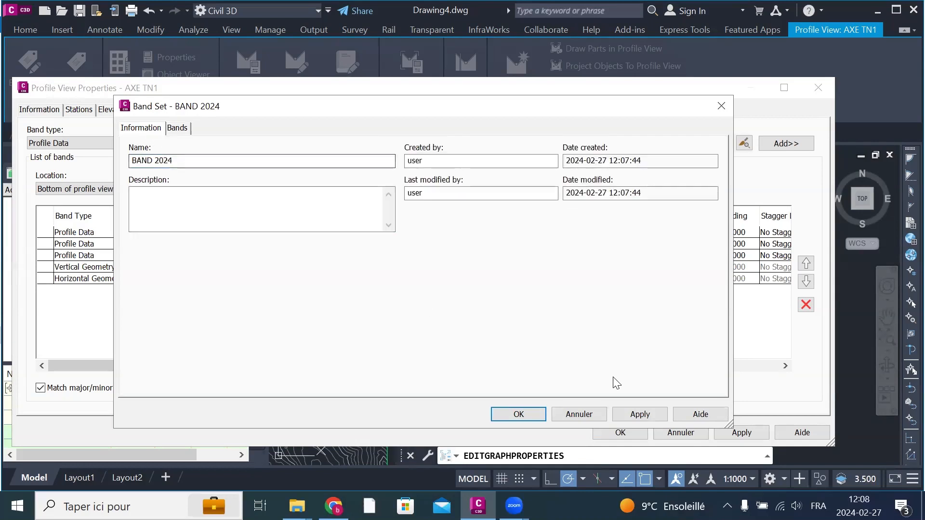
{"action": "left_click", "coordinate": [635, 415]}
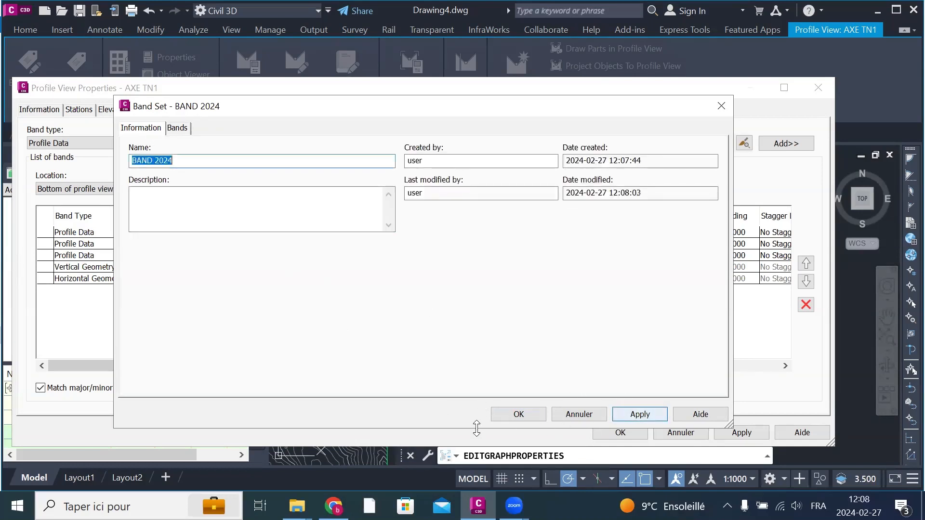
{"action": "left_click", "coordinate": [518, 414]}
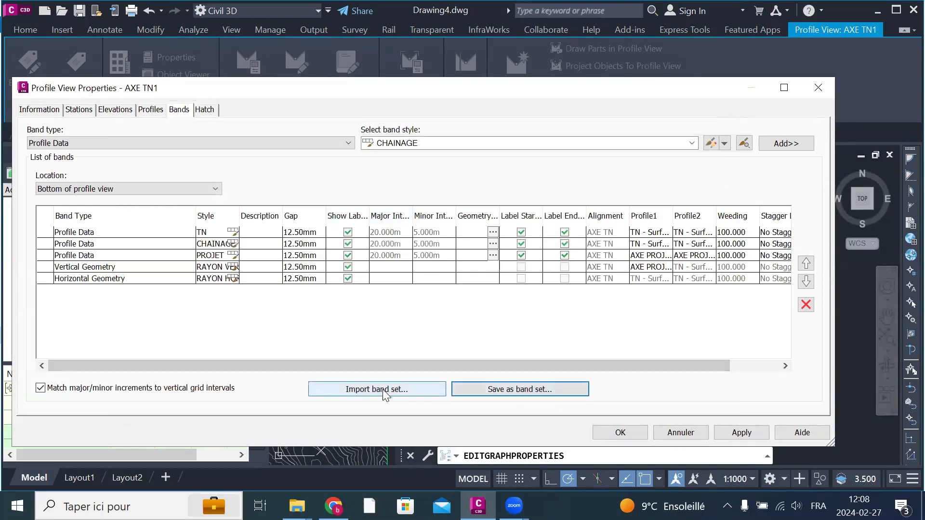
Step: Save the same bands as a second band set under the default name and accept the profile view properties
{"action": "left_click", "coordinate": [490, 389]}
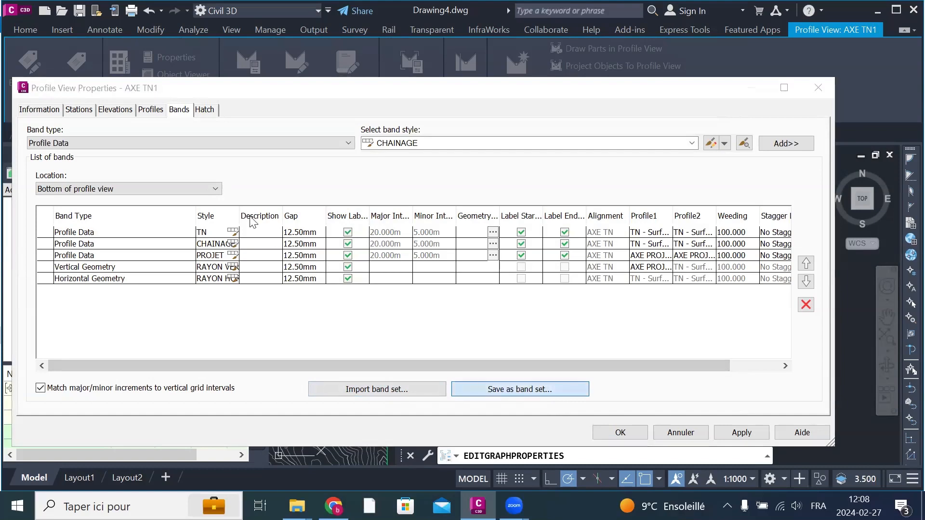
{"action": "left_click", "coordinate": [140, 129]}
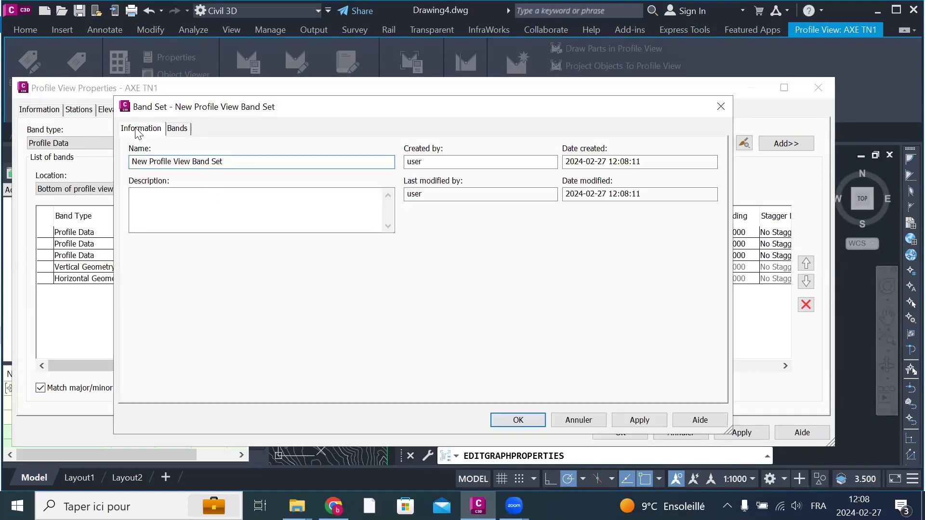
{"action": "left_click", "coordinate": [176, 131]}
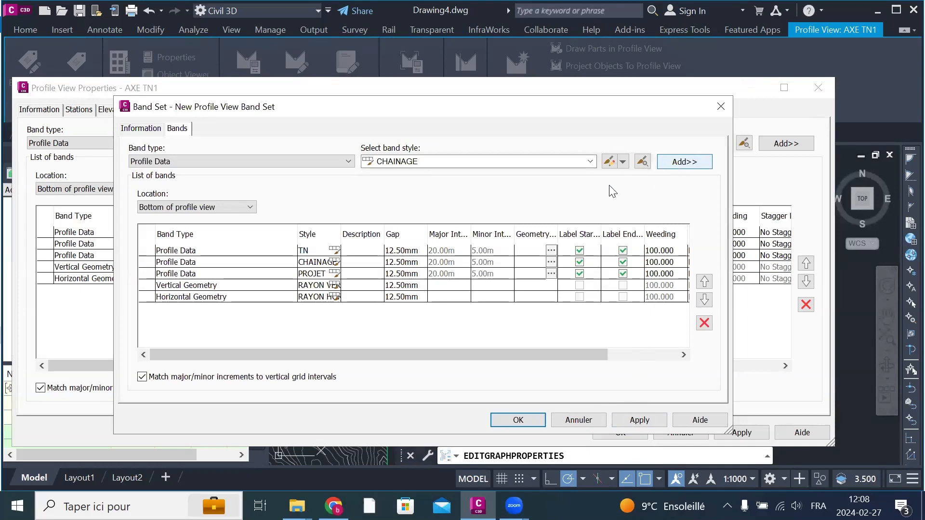
{"action": "left_click", "coordinate": [643, 421]}
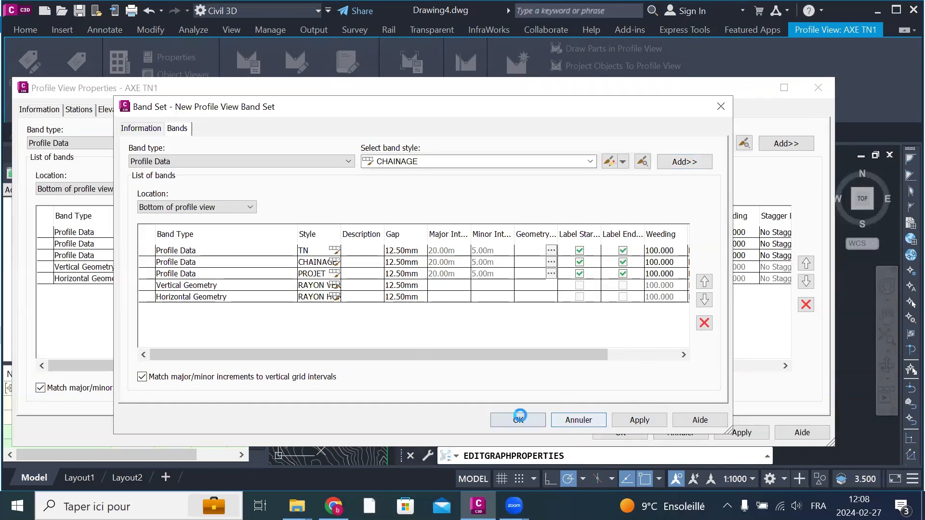
{"action": "left_click", "coordinate": [517, 420]}
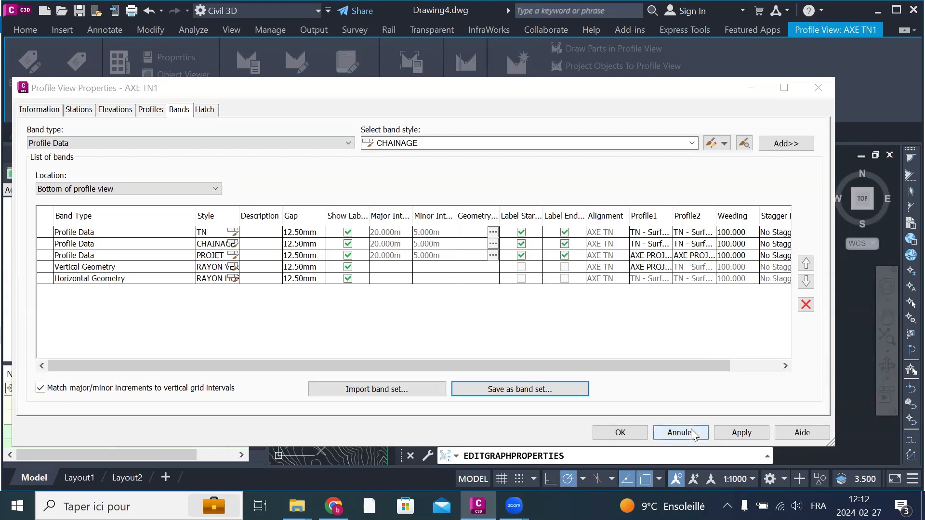
{"action": "left_click", "coordinate": [635, 431]}
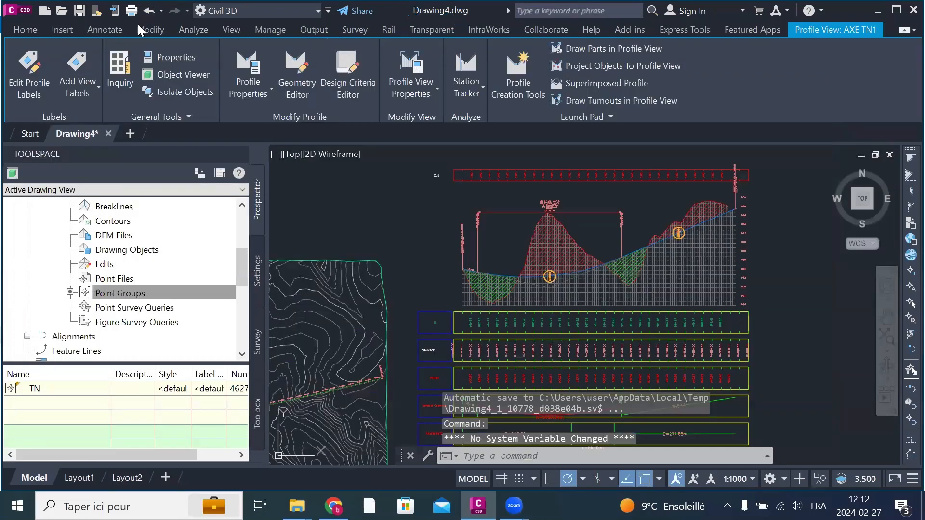
{"action": "key", "text": "Escape"}
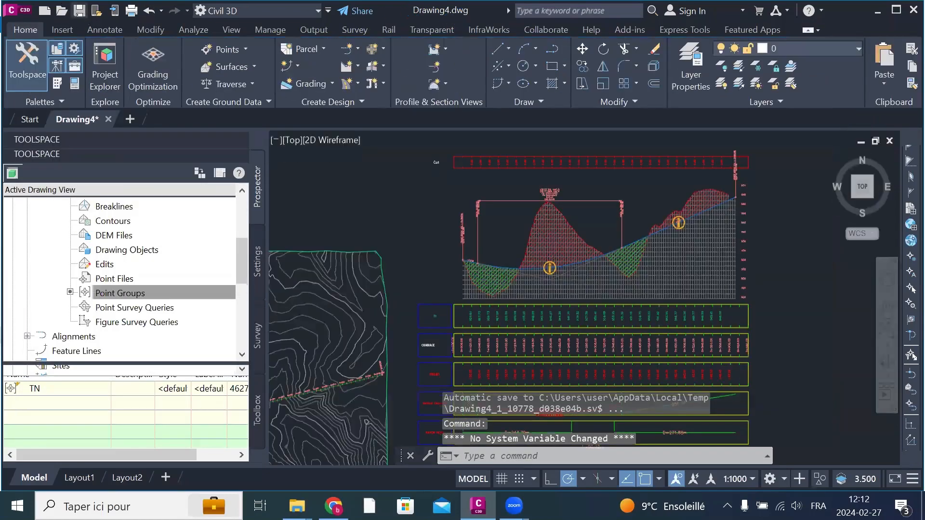
Step: Save the drawing to the desktop under the file name 2024 as an AutoCAD 2018 drawing
{"action": "key", "text": "ctrl+s"}
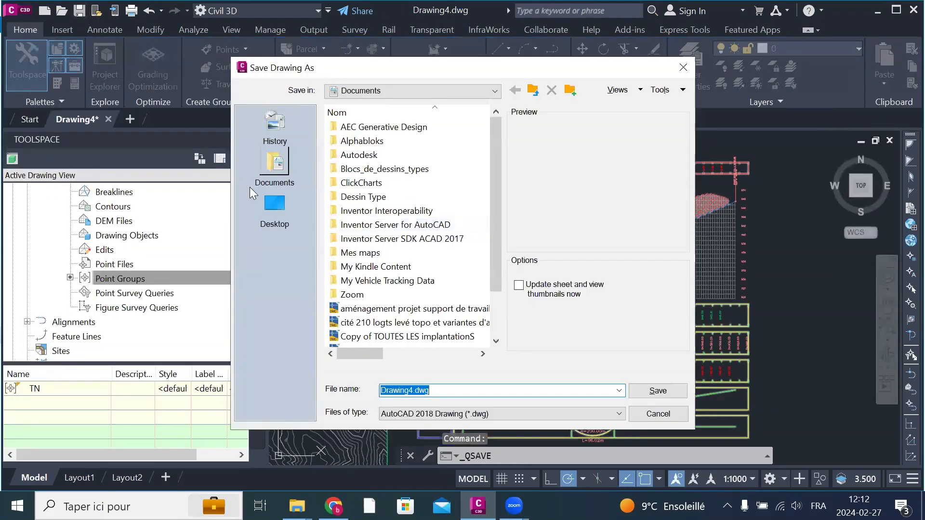
{"action": "left_click", "coordinate": [270, 212]}
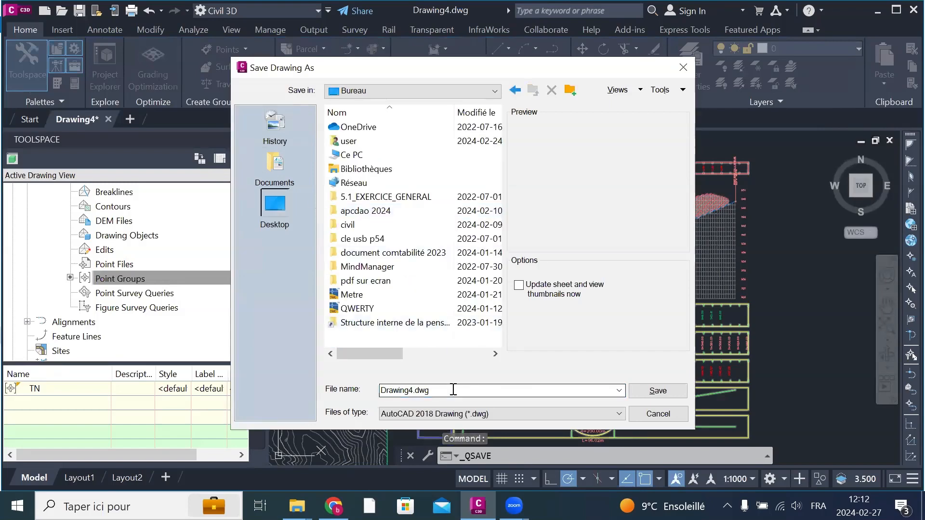
{"action": "left_click_drag", "start_coordinate": [453, 390], "coordinate": [380, 390]}
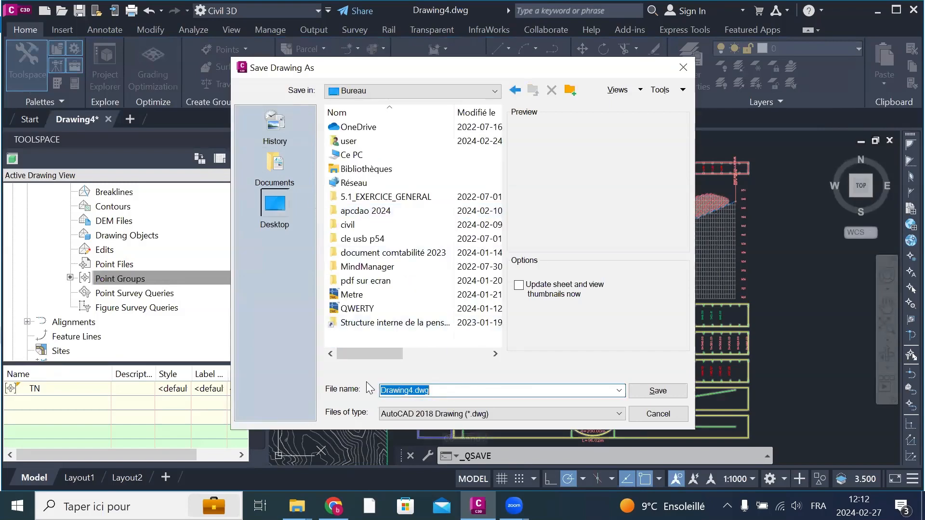
{"action": "type", "text": "20"}
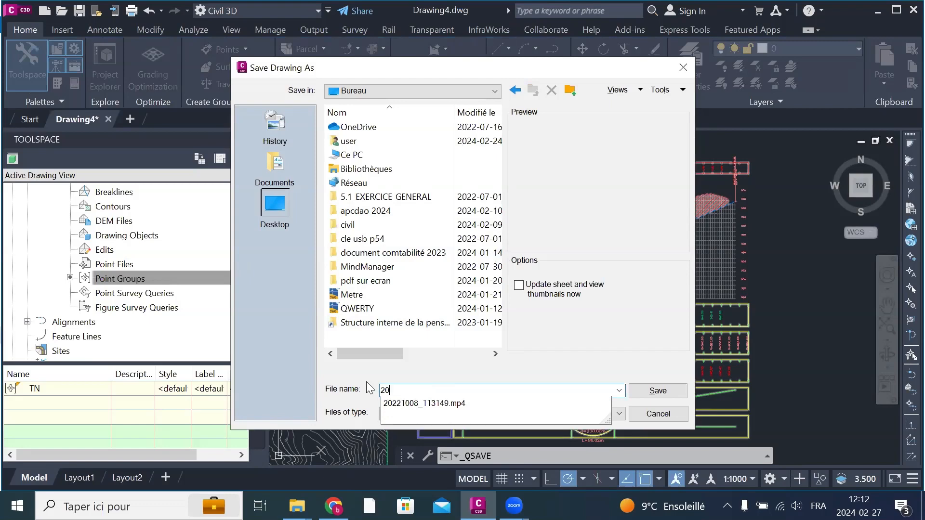
{"action": "type", "text": "24"}
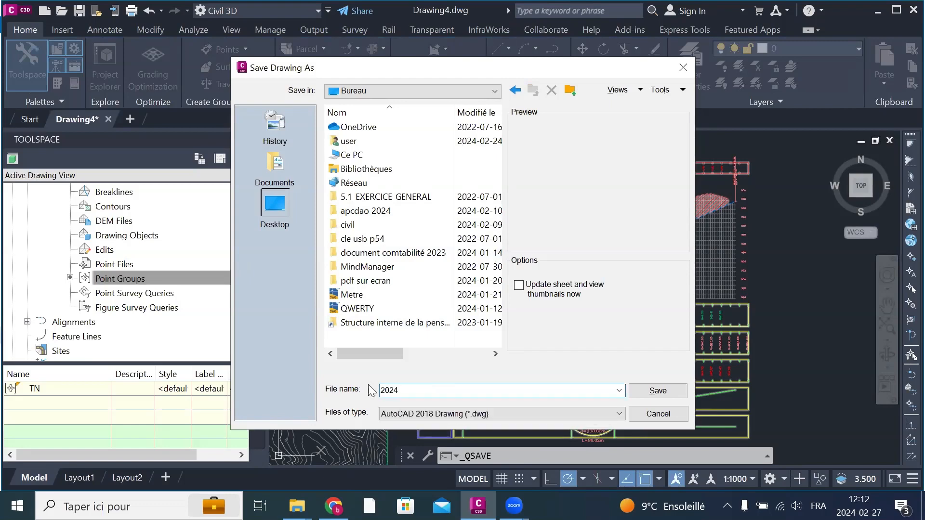
{"action": "left_click", "coordinate": [674, 396]}
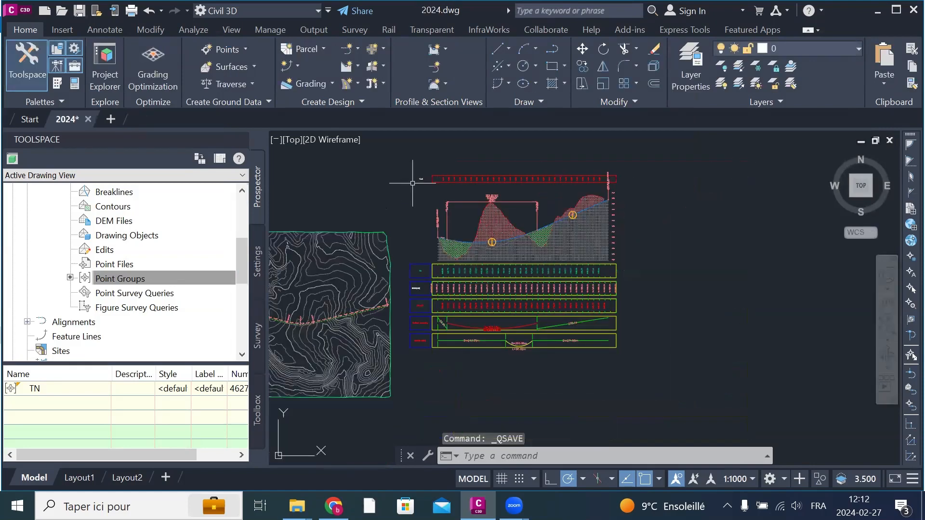
Step: Save the AXE TN1 profile view's bands once more as a default-named band set in the 2024 drawing and accept the properties
{"action": "scroll", "coordinate": [613, 259], "scroll_direction": "up", "scroll_amount": 3}
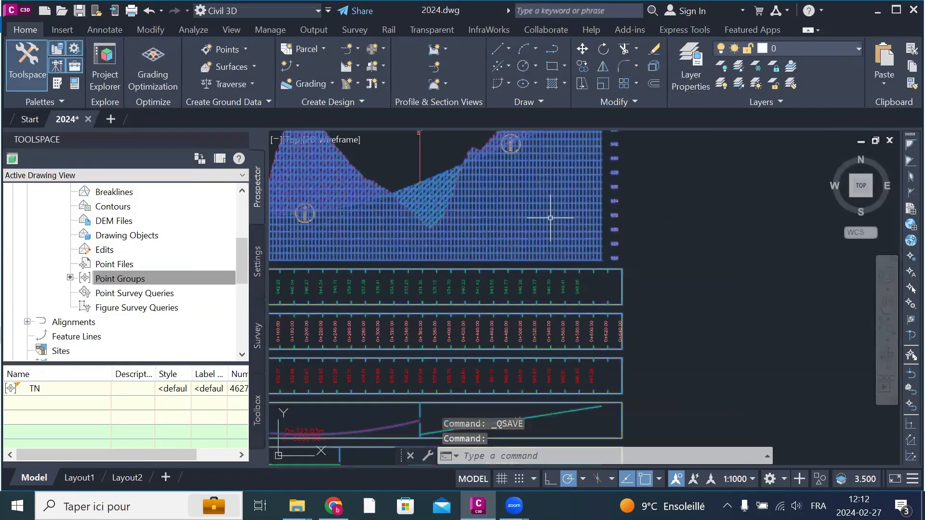
{"action": "left_click", "coordinate": [542, 236]}
{"action": "right_click", "coordinate": [539, 234]}
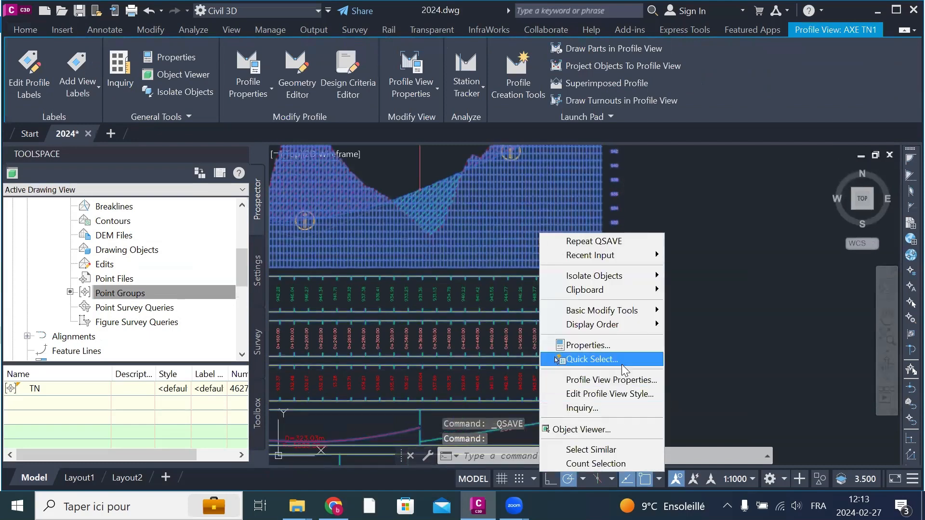
{"action": "left_click", "coordinate": [626, 379]}
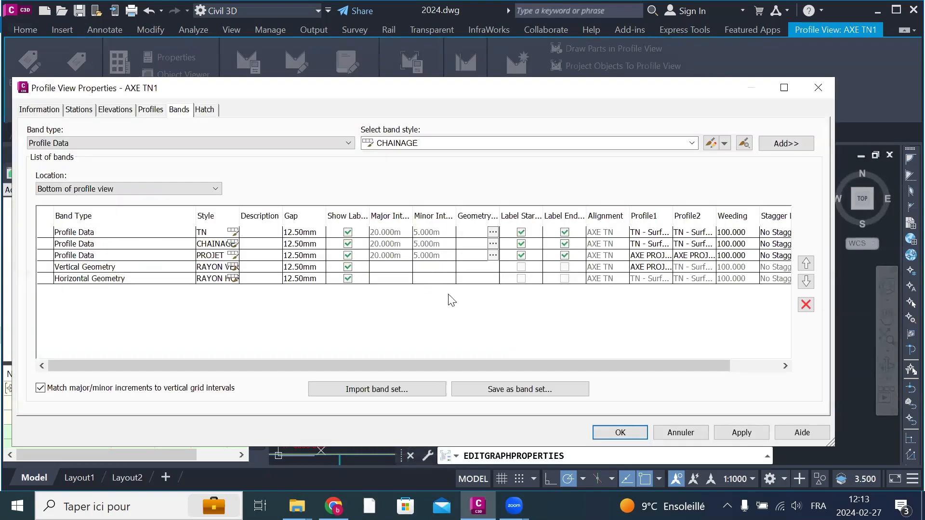
{"action": "left_click", "coordinate": [506, 389]}
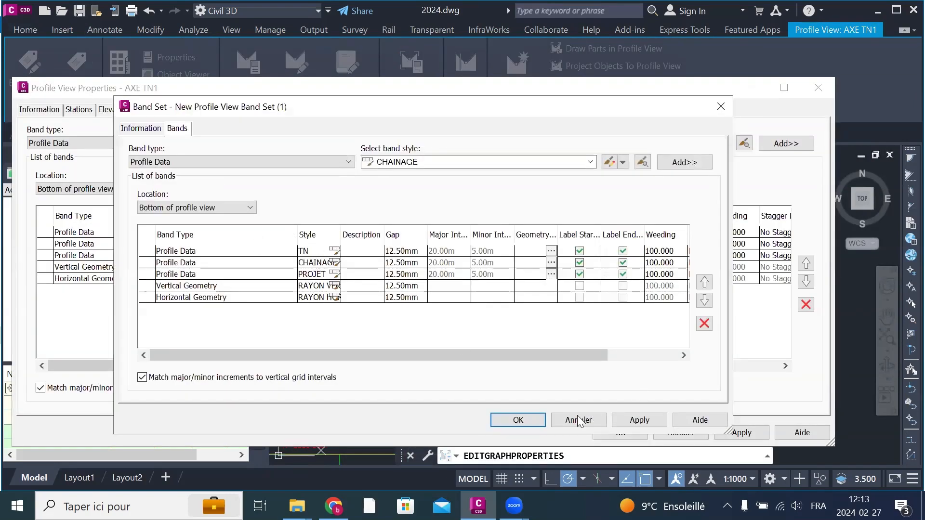
{"action": "left_click", "coordinate": [640, 420]}
{"action": "left_click", "coordinate": [519, 421]}
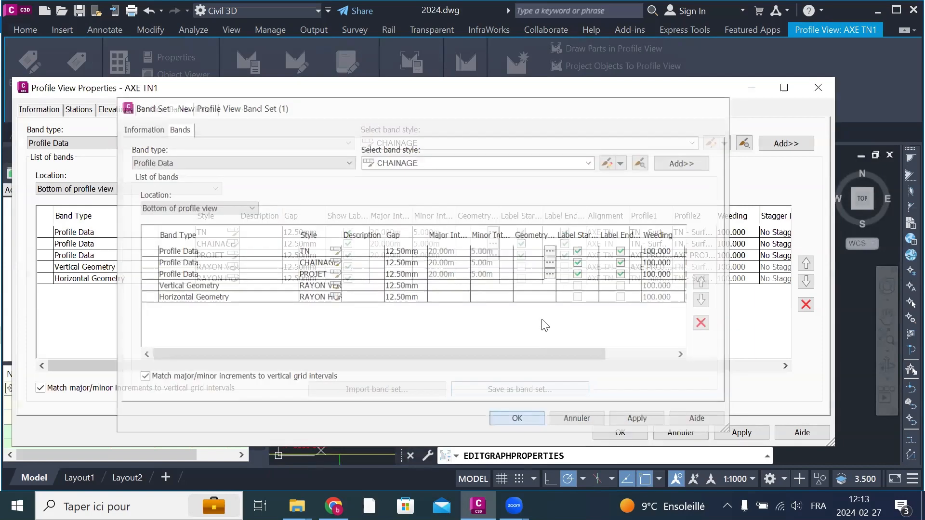
{"action": "left_click", "coordinate": [620, 432]}
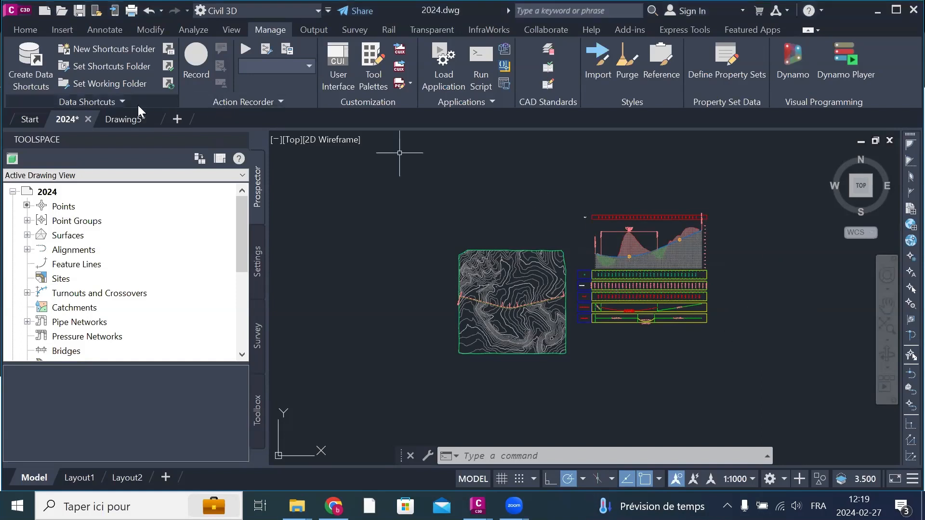
Step: Switch to the Drawing5 drawing and save it, keeping it as the active drawing
{"action": "left_click", "coordinate": [130, 118]}
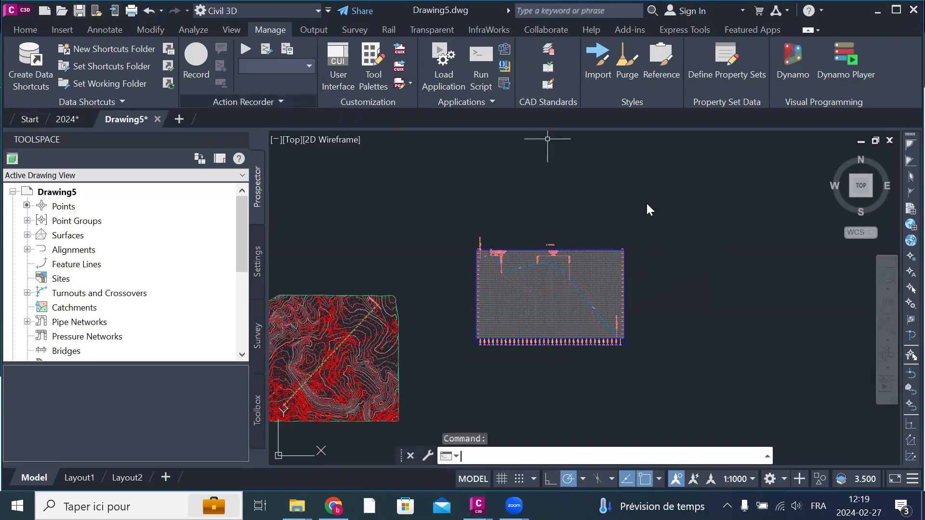
{"action": "key", "text": "ctrl+s"}
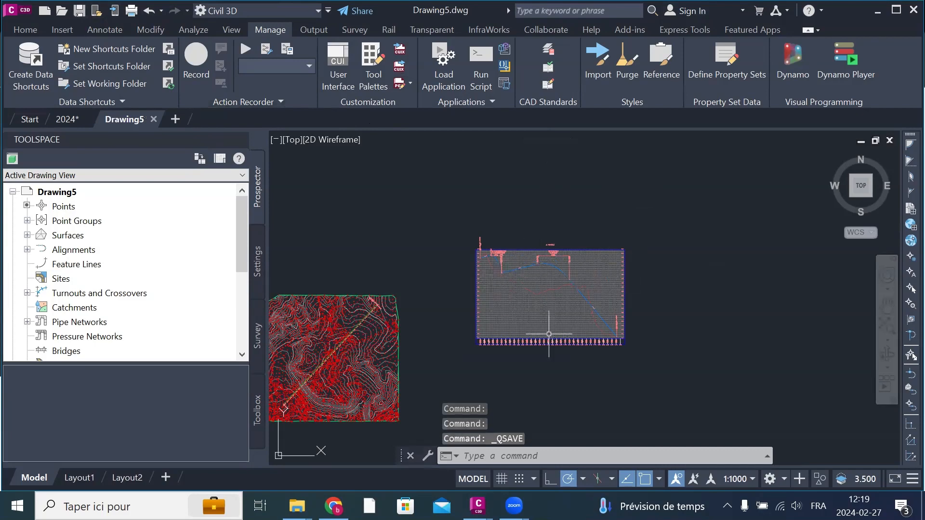
{"action": "scroll", "coordinate": [521, 365], "scroll_direction": "up", "scroll_amount": 2}
{"action": "scroll", "coordinate": [521, 365], "scroll_direction": "up", "scroll_amount": 1}
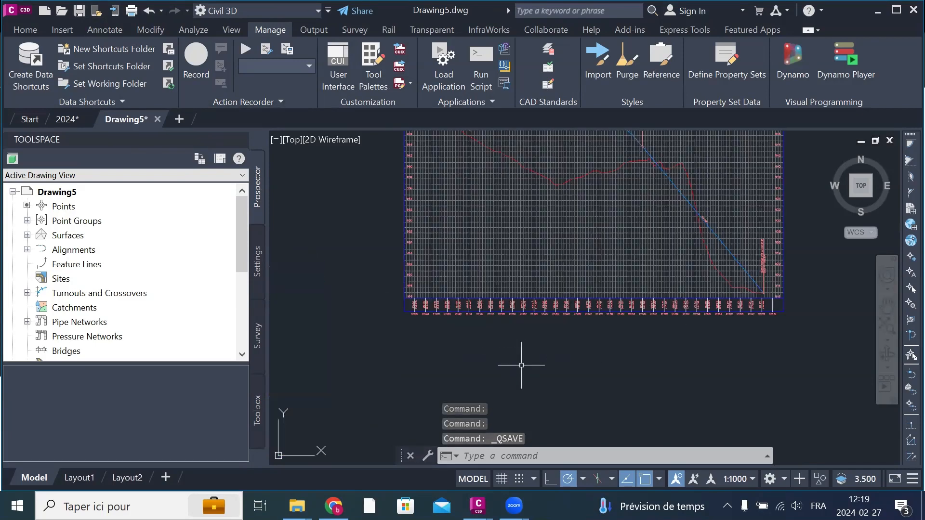
{"action": "scroll", "coordinate": [521, 365], "scroll_direction": "down", "scroll_amount": 1}
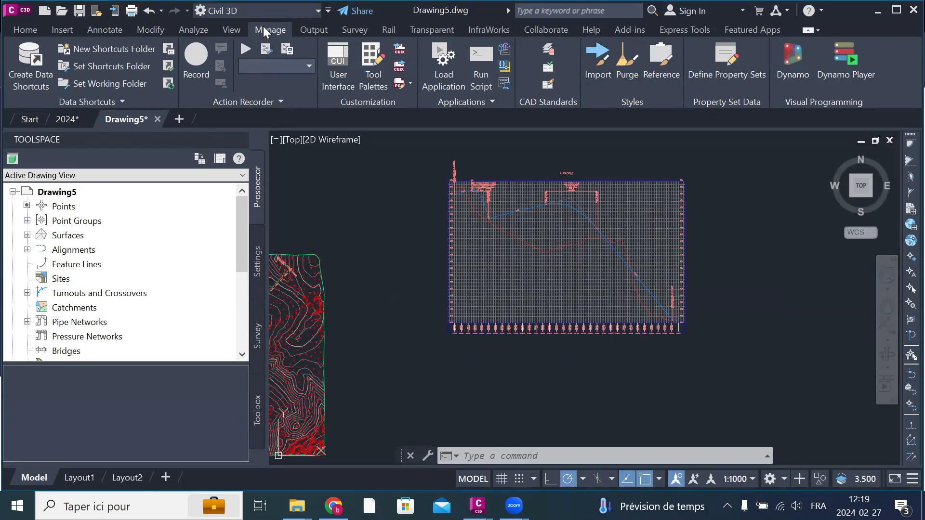
{"action": "left_click", "coordinate": [78, 117]}
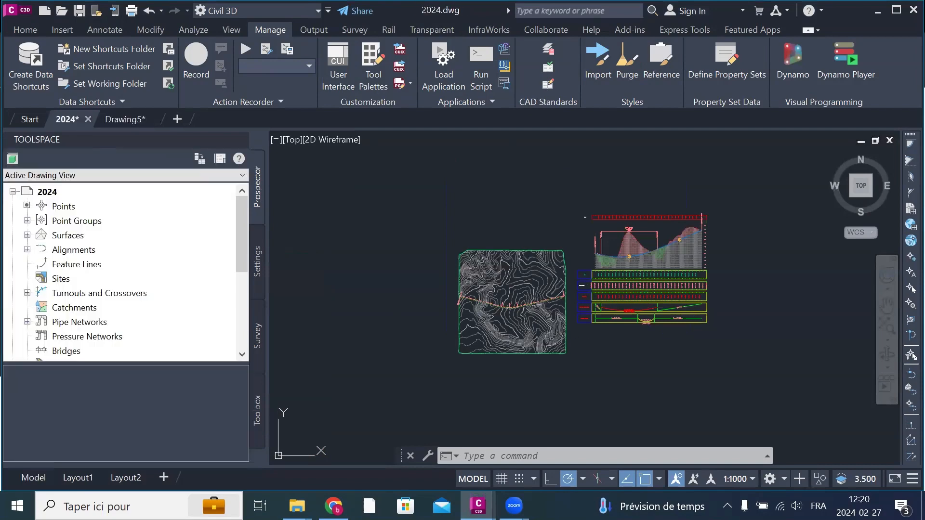
{"action": "left_click", "coordinate": [126, 119]}
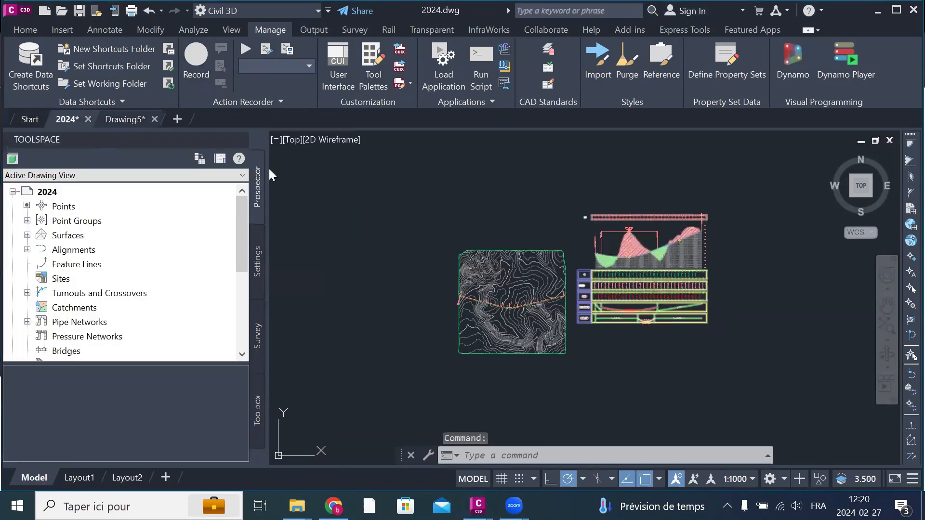
Step: Try to import Civil 3D styles into Drawing5, and save the drawing's outstanding modifications
{"action": "left_click", "coordinate": [603, 61]}
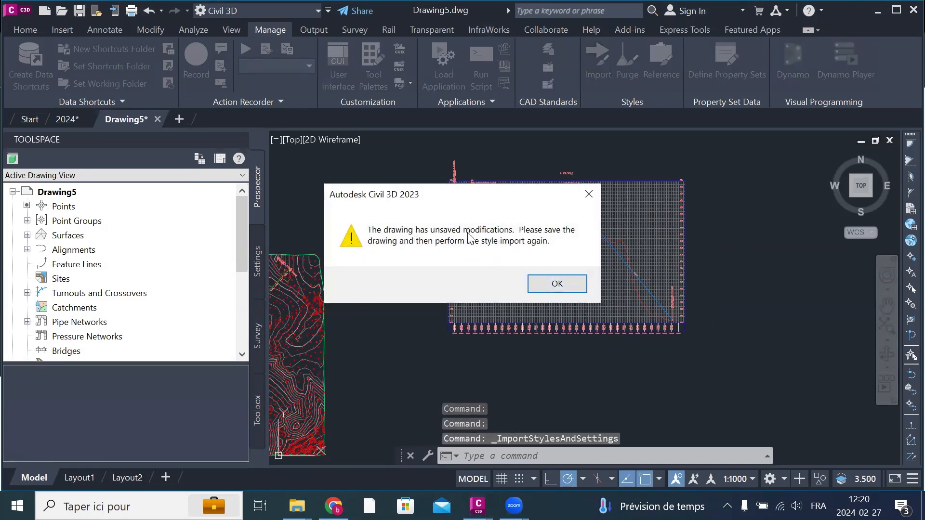
{"action": "left_click", "coordinate": [557, 284]}
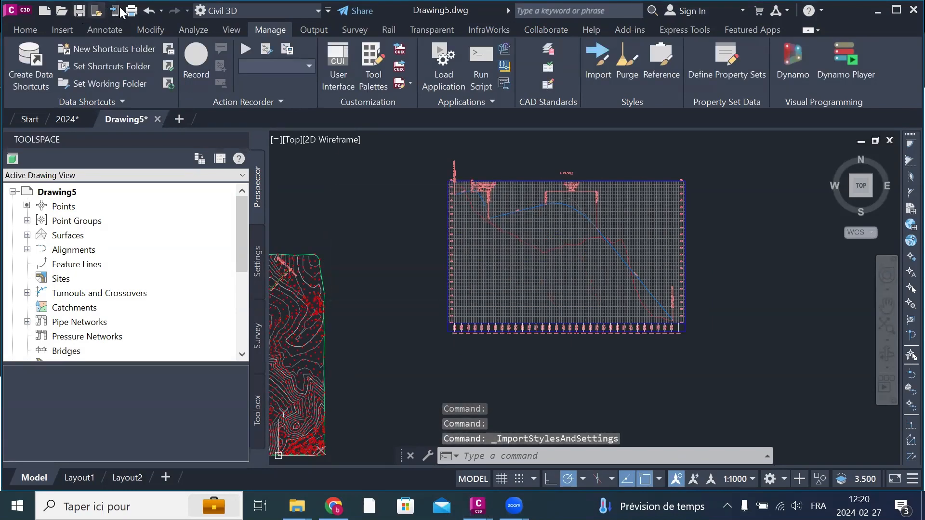
{"action": "left_click", "coordinate": [80, 12]}
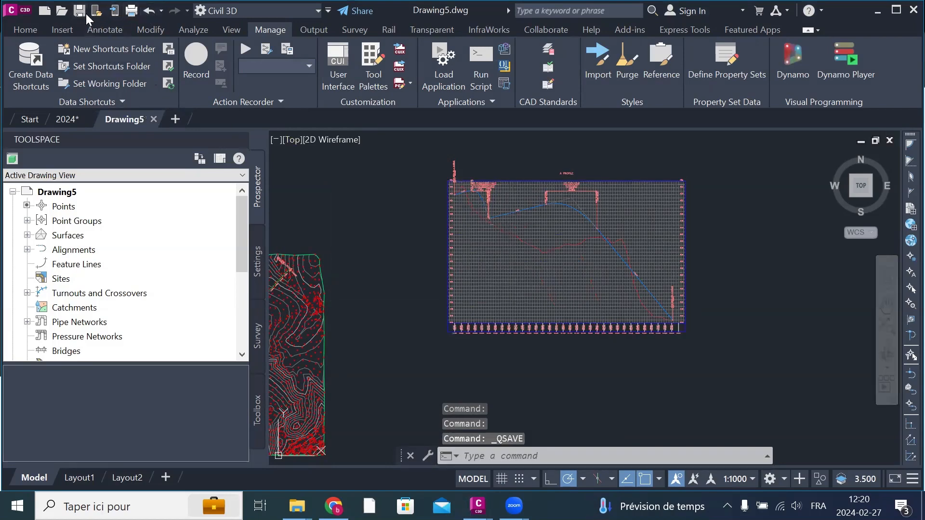
Step: Start a style import into Drawing5 using the 2024 drawing on the desktop as the source
{"action": "left_click", "coordinate": [597, 59]}
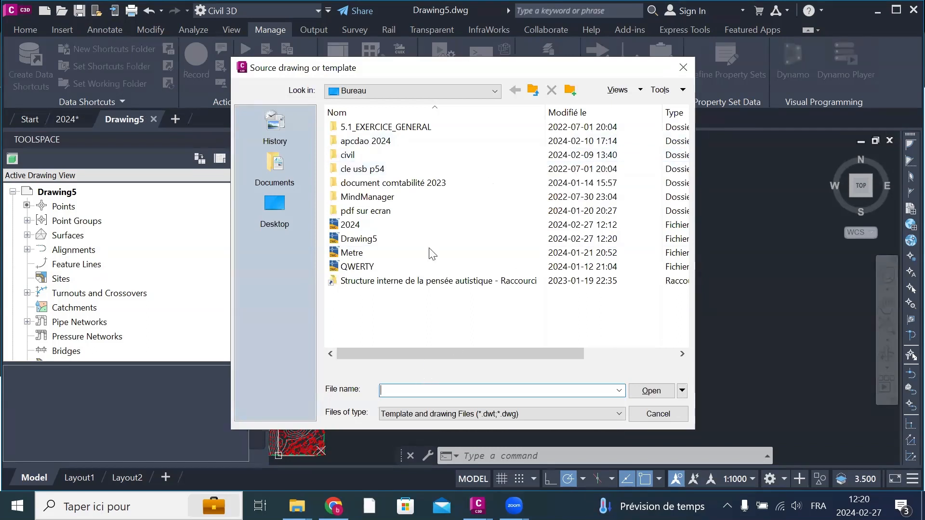
{"action": "left_click", "coordinate": [349, 227]}
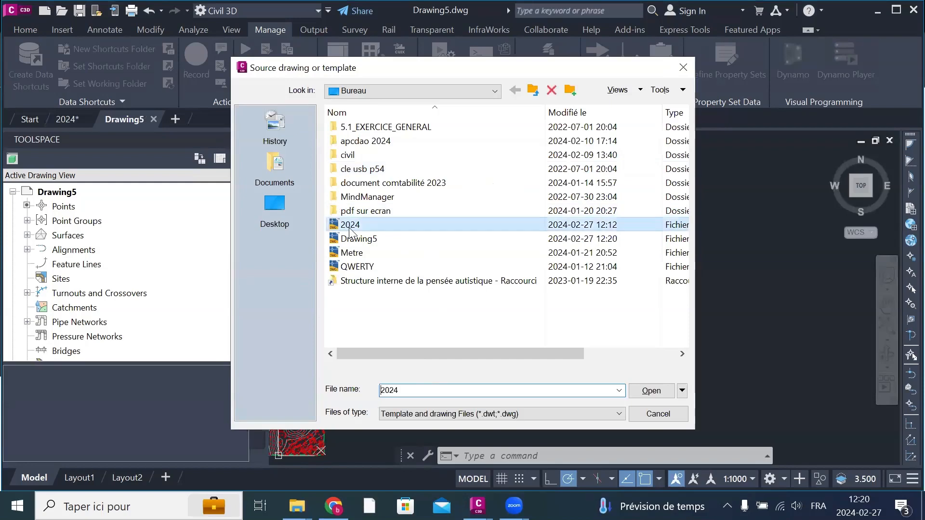
{"action": "left_click", "coordinate": [651, 390]}
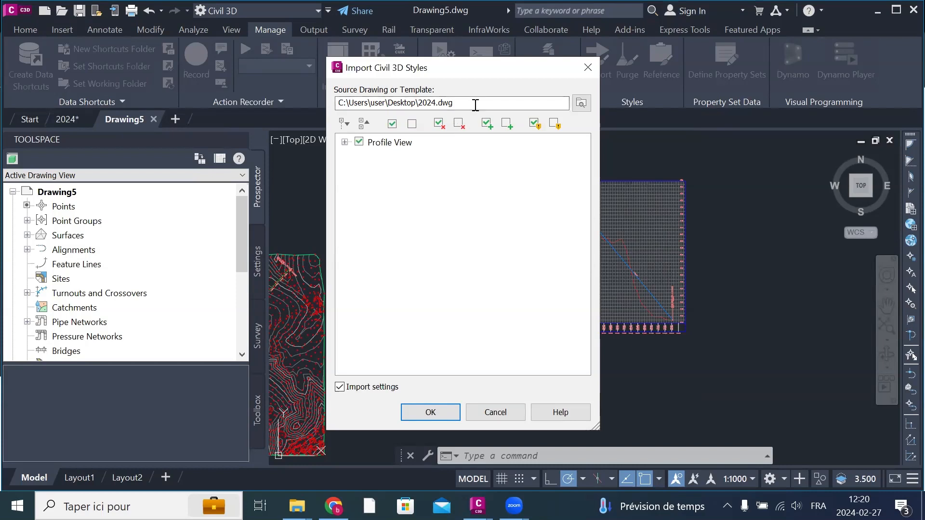
Step: Import the profile view styles and all band styles, including band sets and settings, into Drawing5, allowing duplicate styles to be overwritten
{"action": "left_click", "coordinate": [344, 142]}
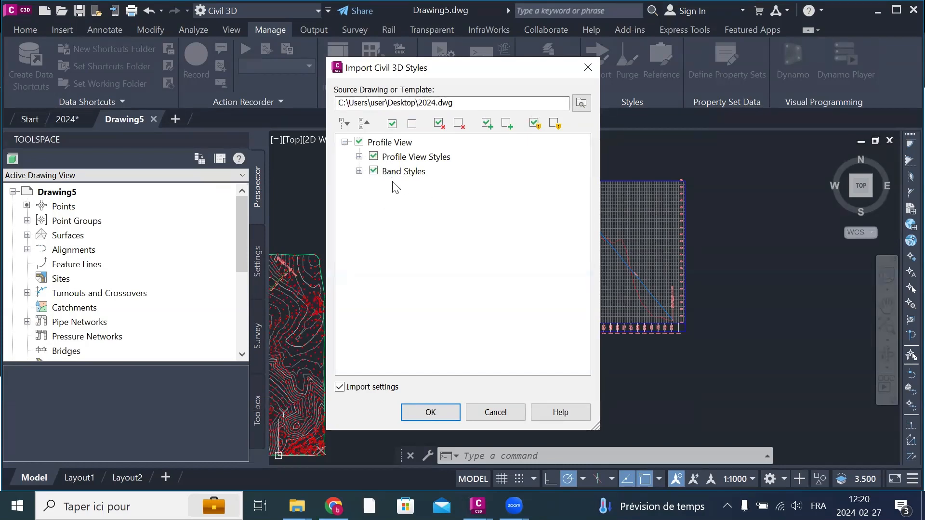
{"action": "left_click", "coordinate": [359, 171]}
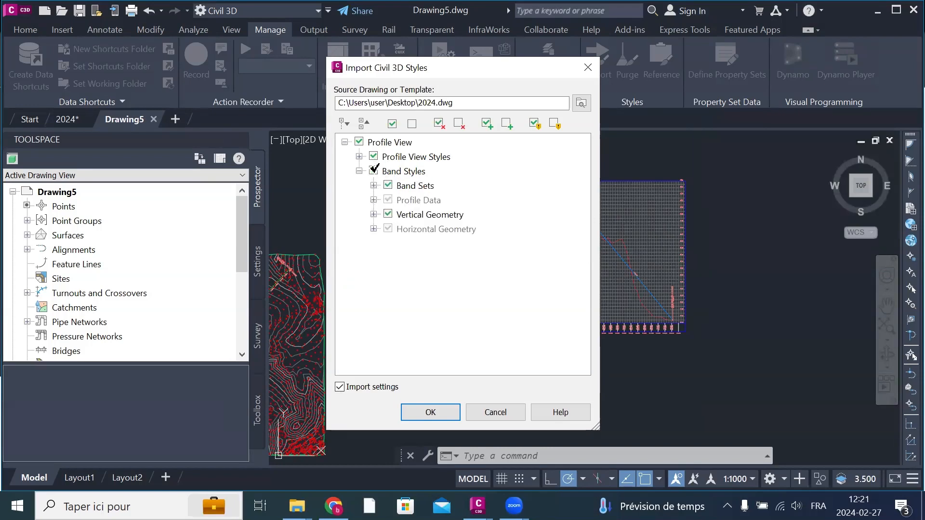
{"action": "left_click", "coordinate": [374, 170]}
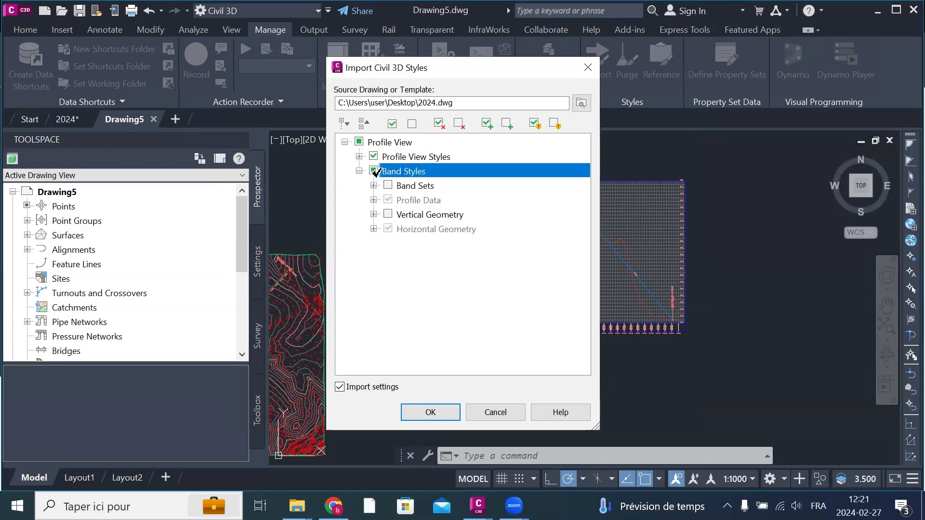
{"action": "left_click", "coordinate": [374, 171]}
{"action": "left_click", "coordinate": [454, 411]}
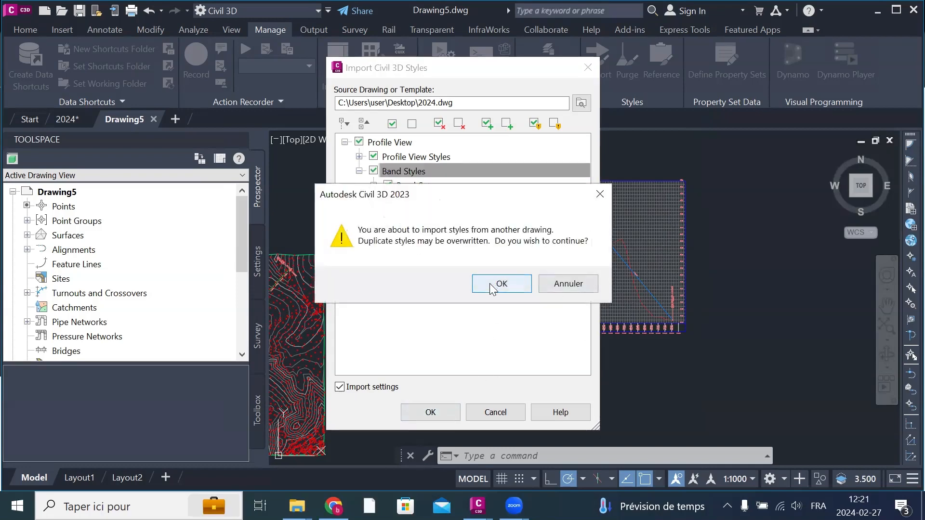
{"action": "left_click", "coordinate": [500, 284]}
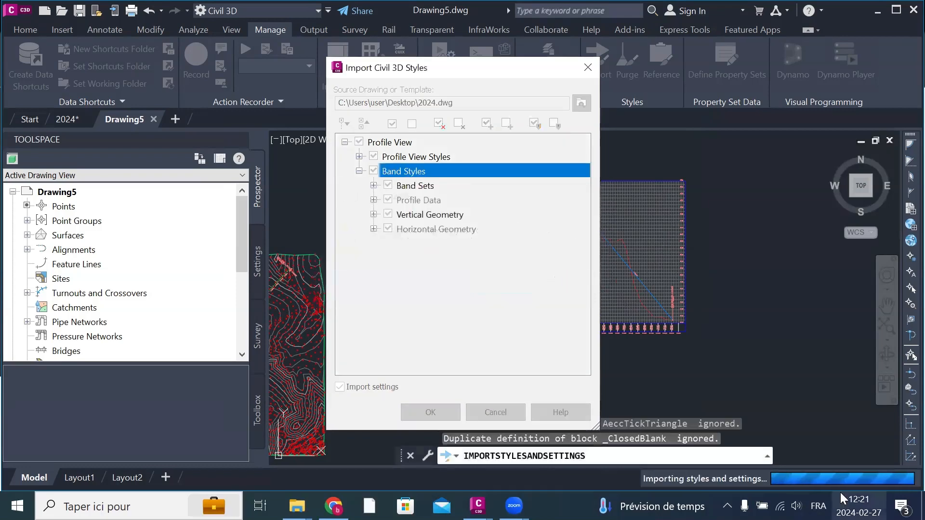
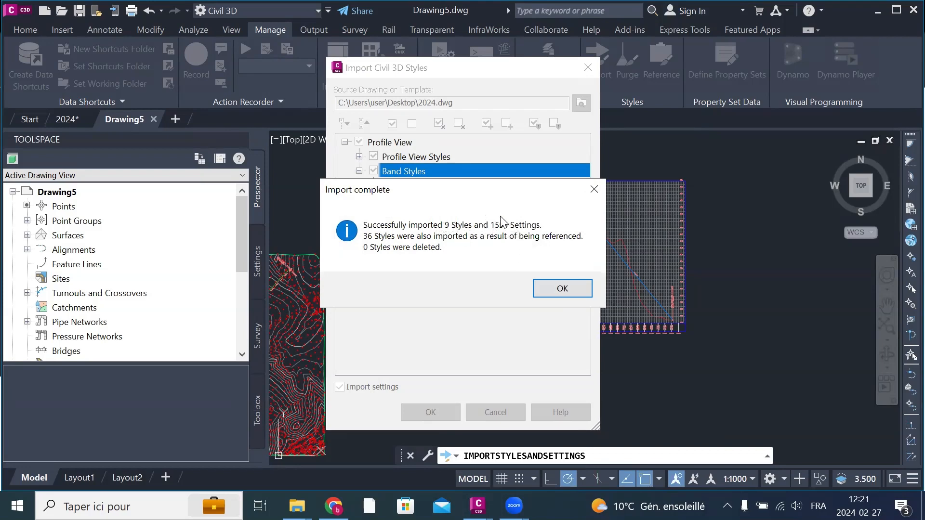
Step: Open the properties of profile view A1 and remove its existing Profile Data band from the bottom bands
{"action": "left_click", "coordinate": [562, 293]}
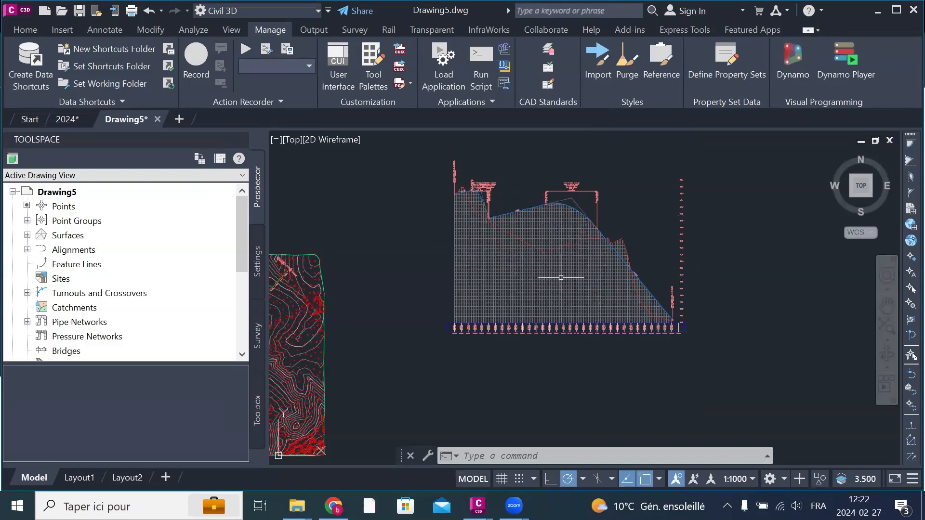
{"action": "scroll", "coordinate": [560, 278], "scroll_direction": "up", "scroll_amount": 5}
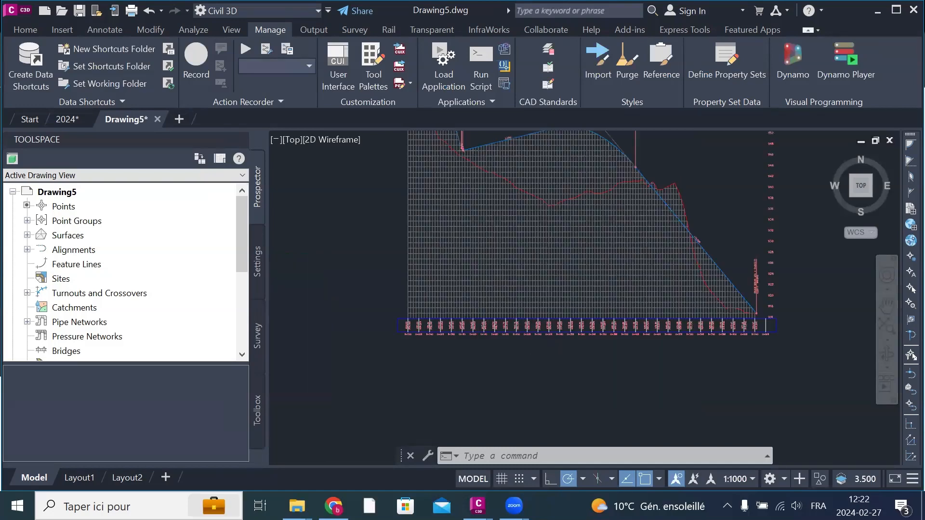
{"action": "scroll", "coordinate": [496, 275], "scroll_direction": "down", "scroll_amount": 4}
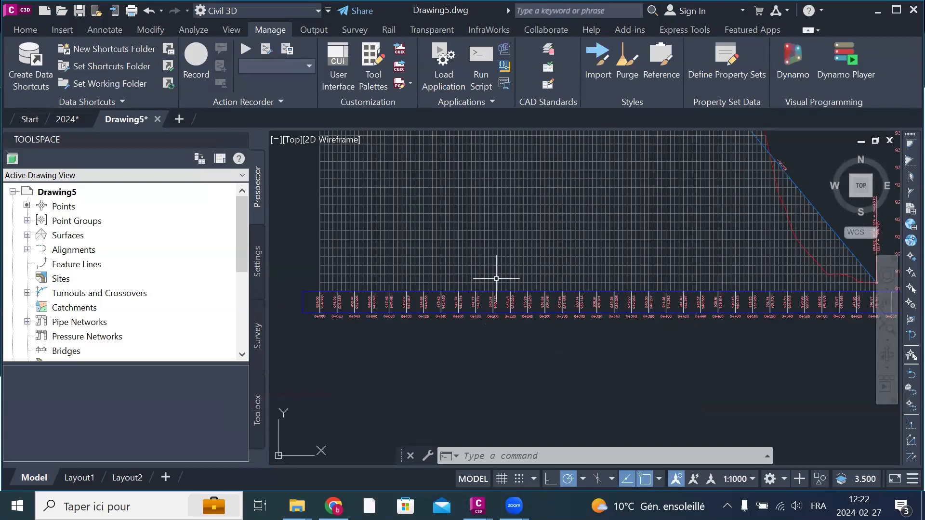
{"action": "left_click", "coordinate": [481, 192]}
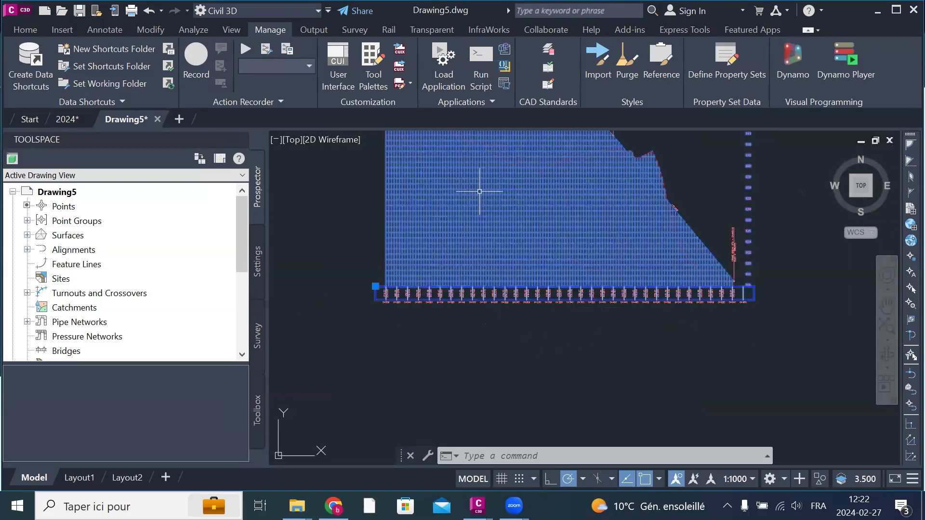
{"action": "right_click", "coordinate": [479, 191]}
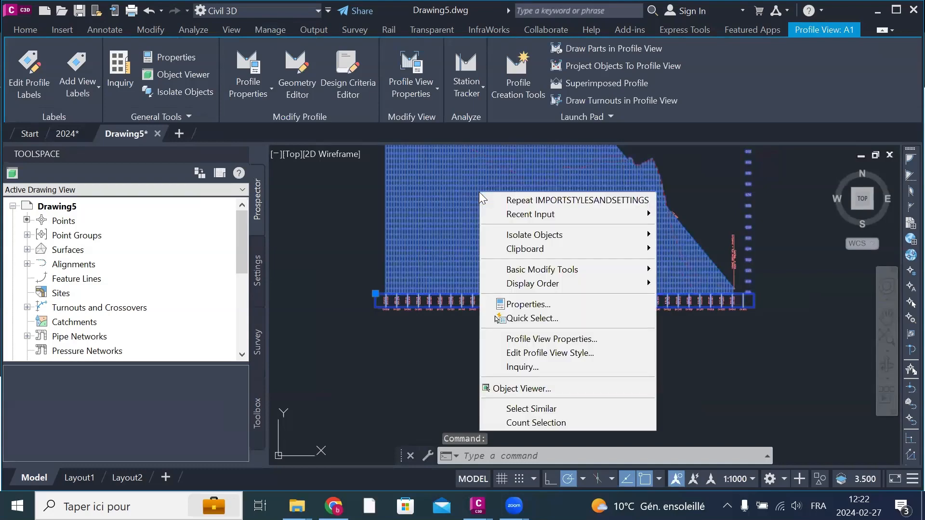
{"action": "left_click", "coordinate": [561, 339]}
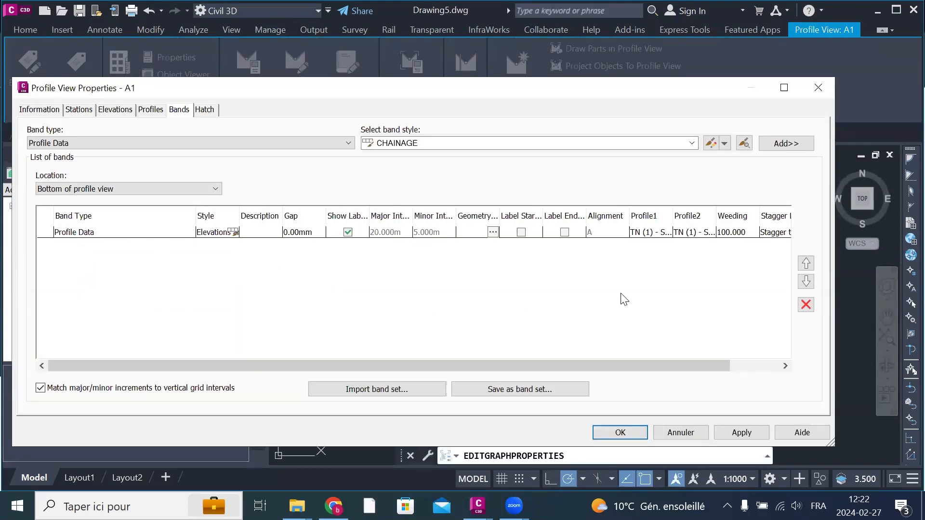
{"action": "left_click", "coordinate": [88, 233]}
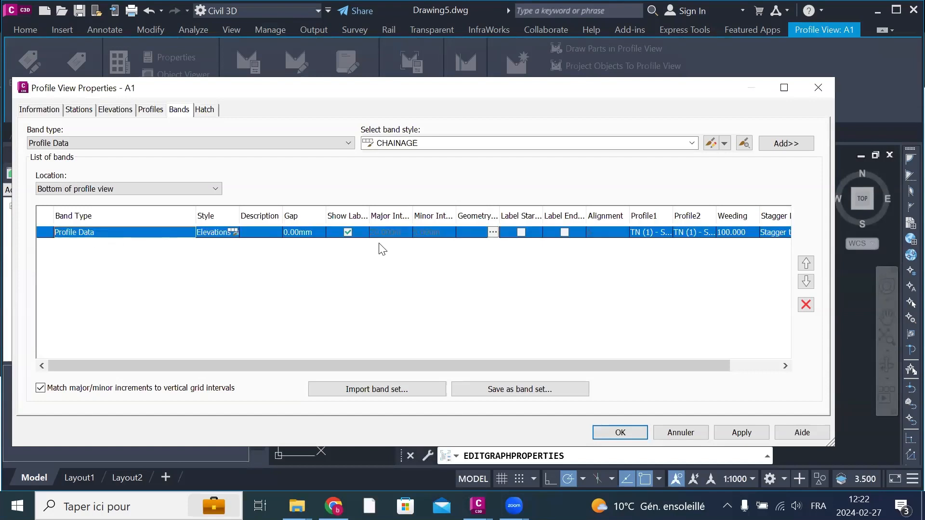
{"action": "left_click", "coordinate": [806, 305]}
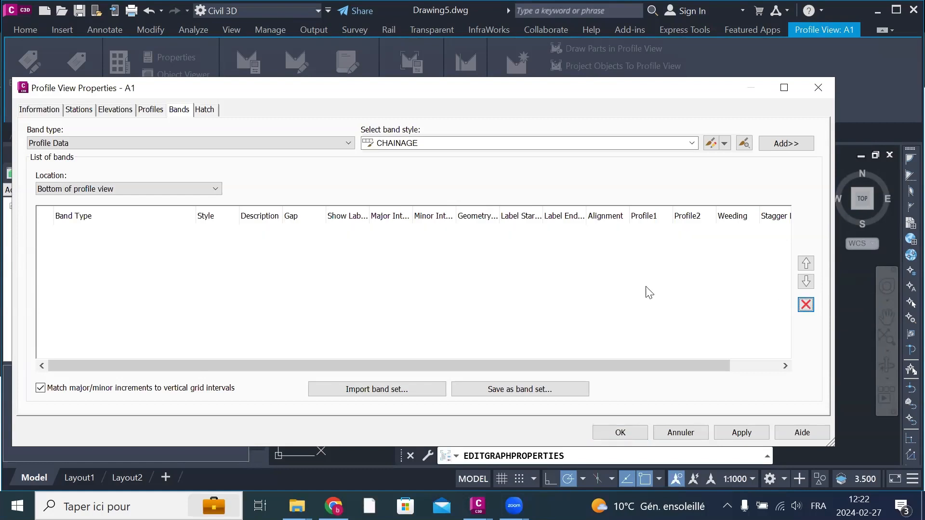
Step: Import the BAND 2024 band set into profile view A1
{"action": "left_click", "coordinate": [458, 293]}
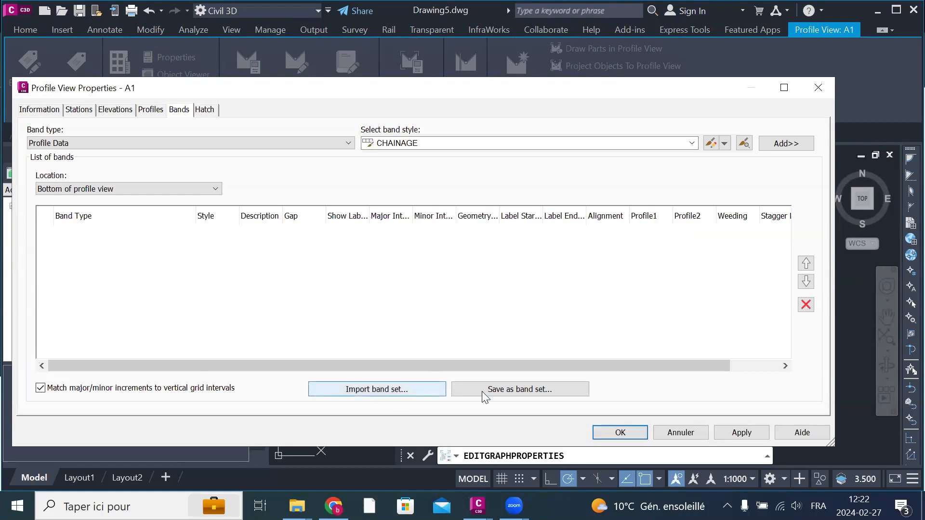
{"action": "left_click", "coordinate": [397, 391]}
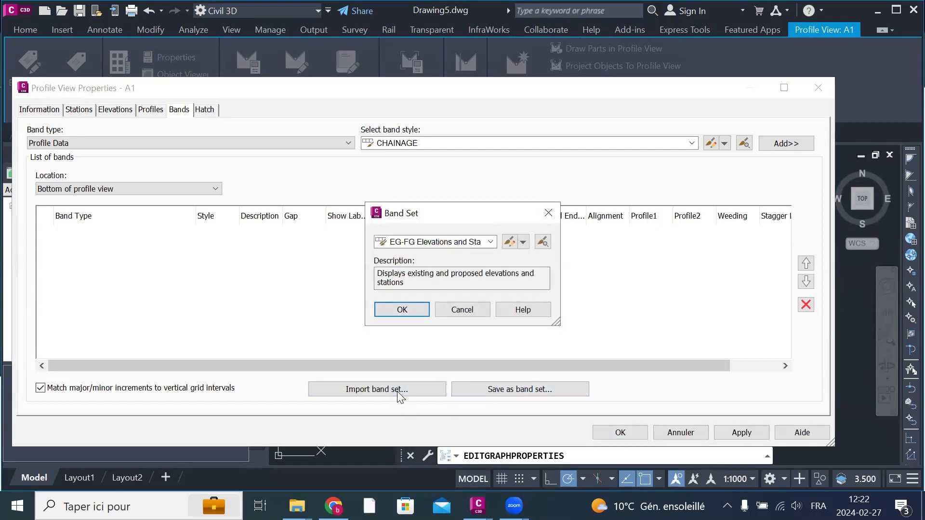
{"action": "left_click", "coordinate": [490, 242]}
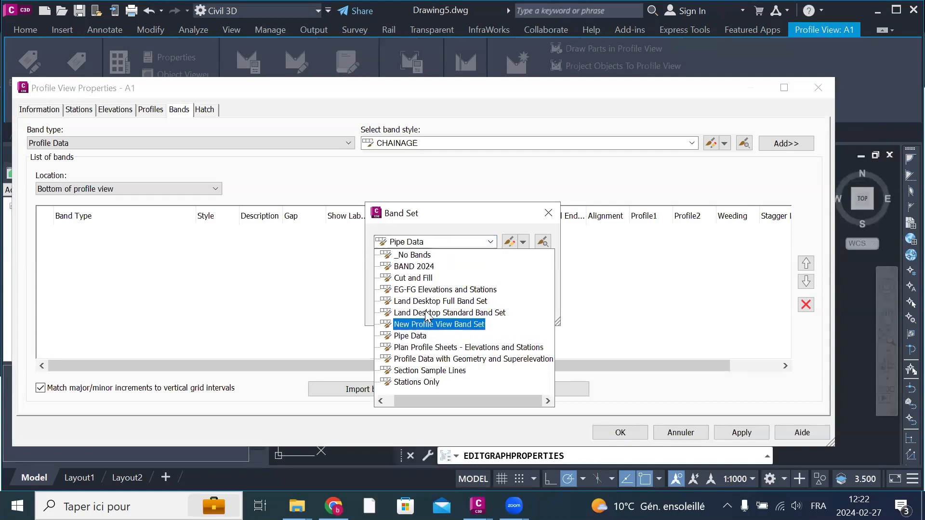
{"action": "left_click", "coordinate": [418, 267]}
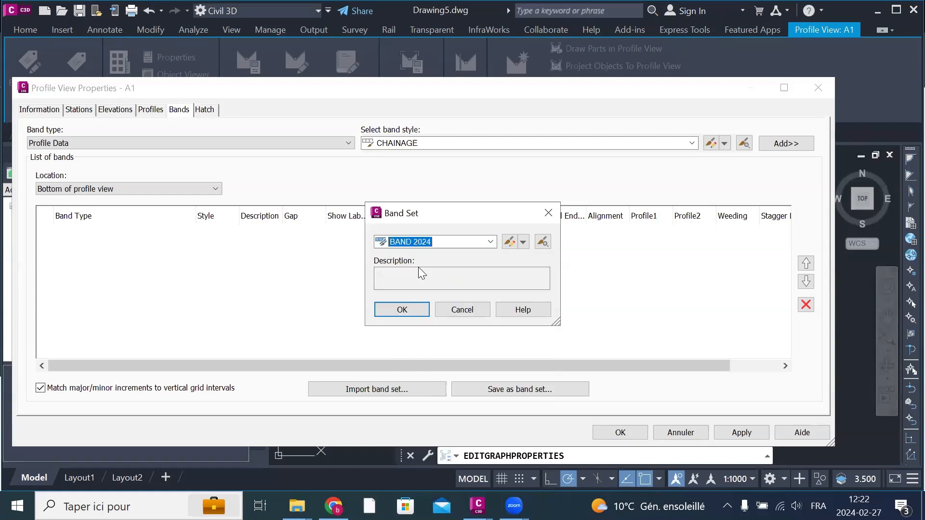
{"action": "left_click", "coordinate": [408, 311]}
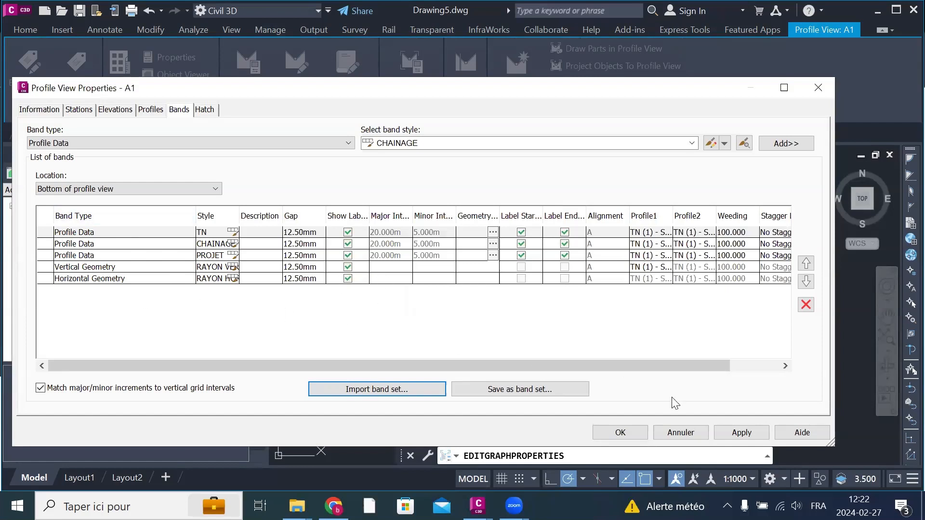
Step: Set both Profile1 and Profile2 of the PROJET band to Layout (1) and apply the band changes to the profile view
{"action": "mouse_move", "coordinate": [641, 369]}
{"action": "left_mouse_down"}
{"action": "mouse_move", "coordinate": [734, 373]}
{"action": "mouse_move", "coordinate": [637, 366]}
{"action": "left_mouse_up"}
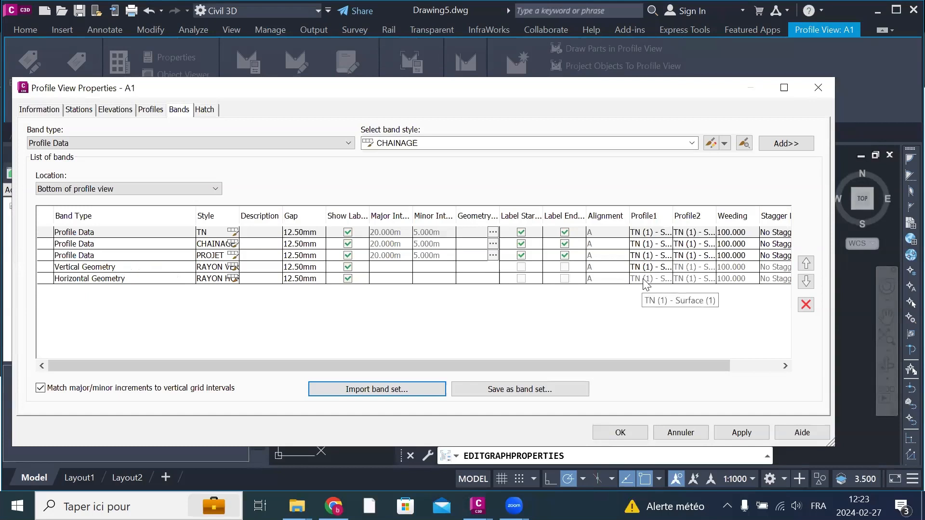
{"action": "left_click", "coordinate": [238, 212]}
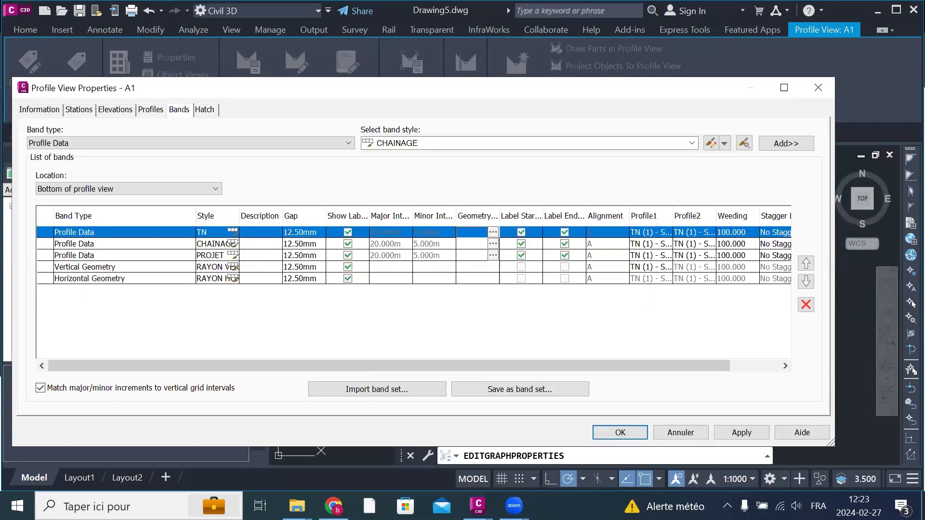
{"action": "left_click_drag", "start_coordinate": [239, 212], "coordinate": [263, 212]}
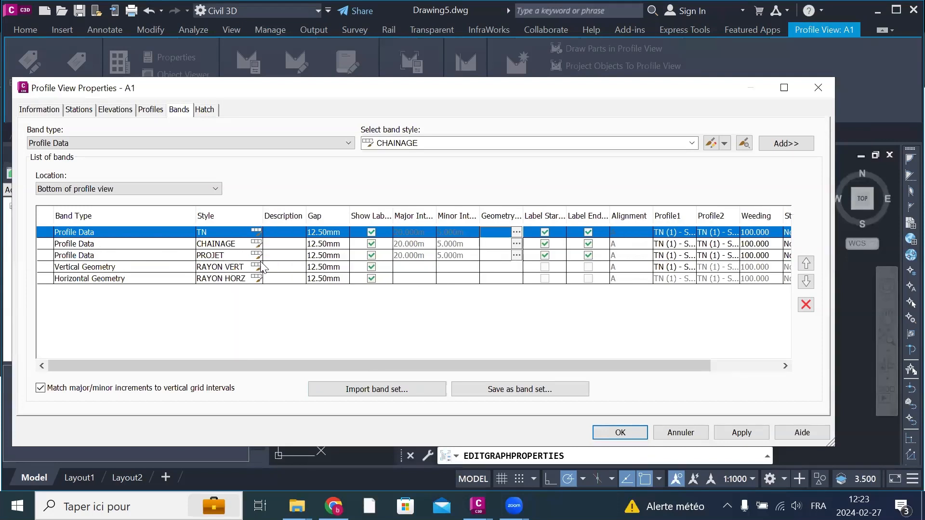
{"action": "left_click", "coordinate": [678, 256]}
{"action": "left_click", "coordinate": [678, 257]}
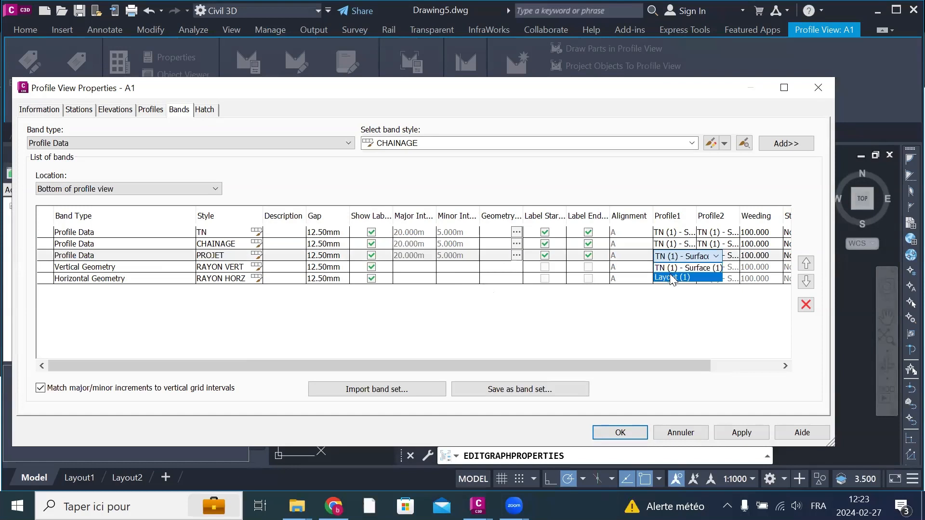
{"action": "left_click", "coordinate": [672, 278]}
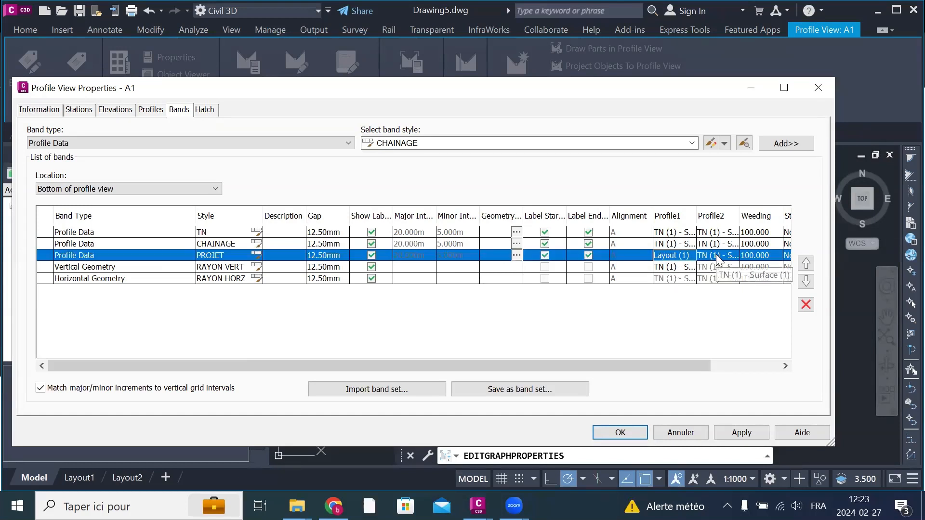
{"action": "left_click", "coordinate": [718, 257]}
{"action": "left_click", "coordinate": [711, 278]}
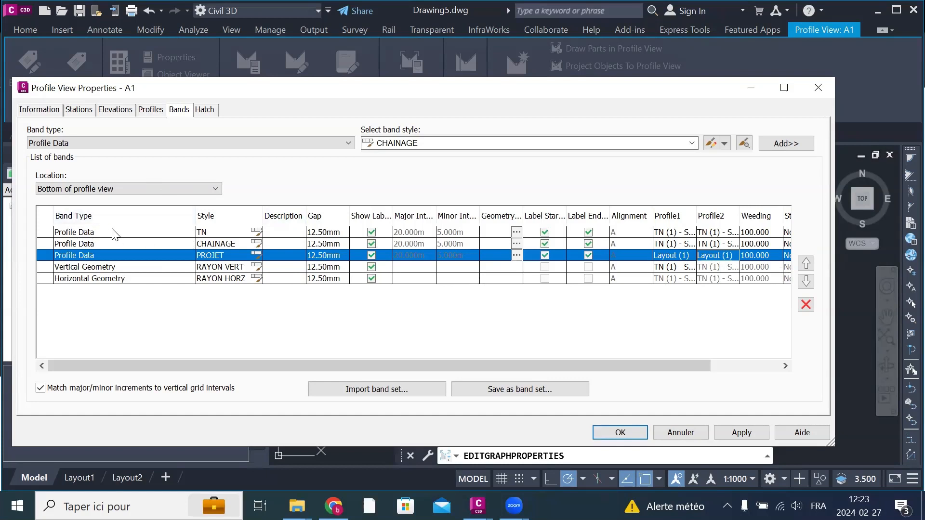
{"action": "left_click", "coordinate": [744, 433]}
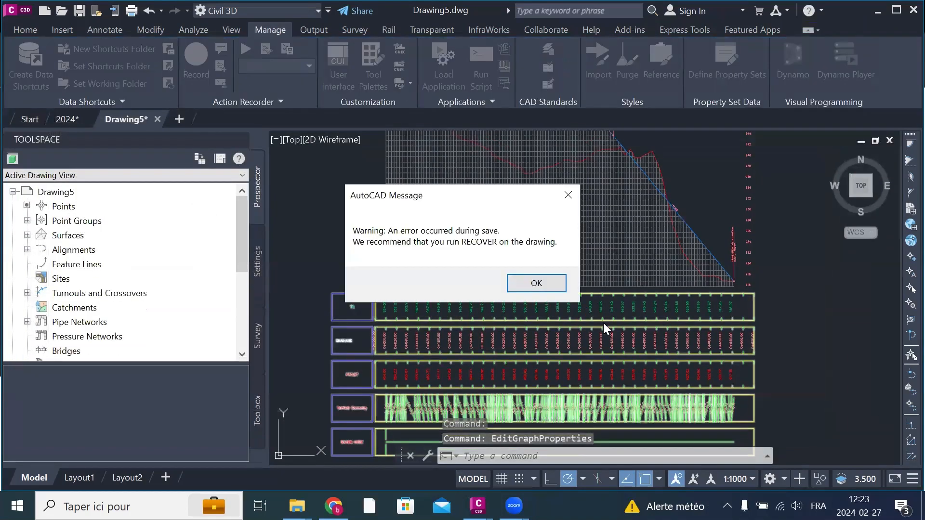
{"action": "left_click", "coordinate": [535, 283]}
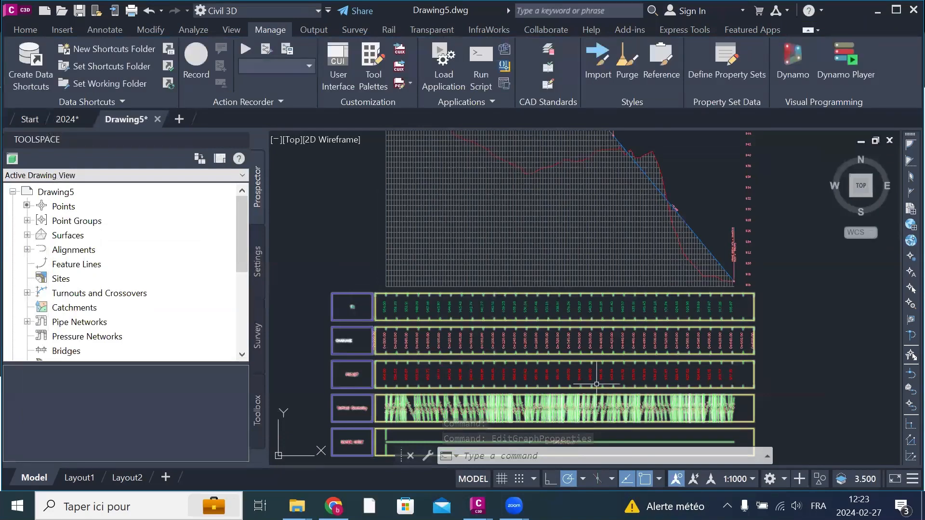
Step: Set Profile1 of the RAYON VERT vertical geometry band in profile view A1 to Layout (1) and apply the change
{"action": "scroll", "coordinate": [594, 298], "scroll_direction": "down", "scroll_amount": 4}
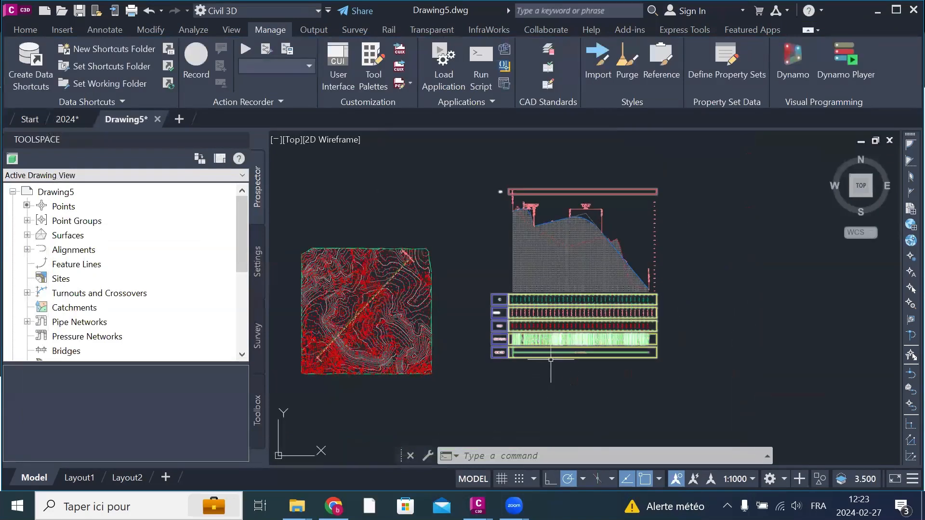
{"action": "scroll", "coordinate": [540, 354], "scroll_direction": "up", "scroll_amount": 6}
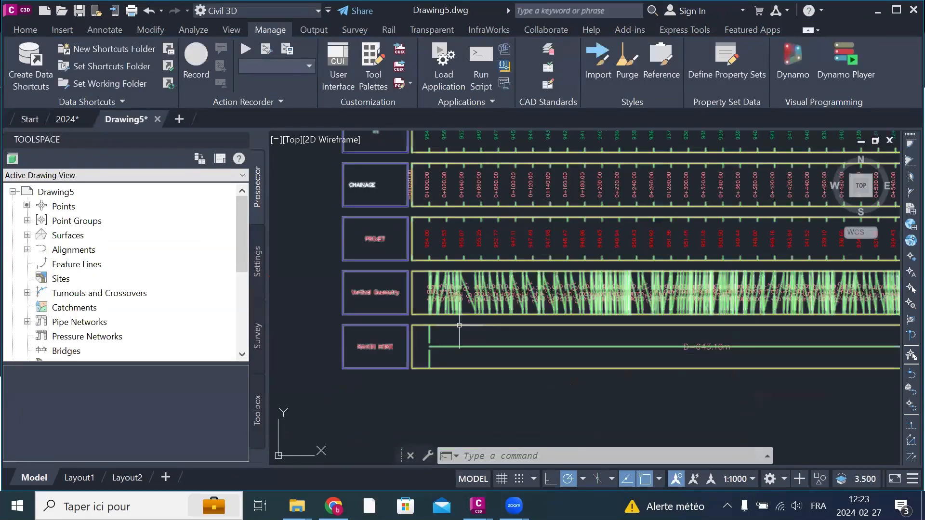
{"action": "scroll", "coordinate": [460, 325], "scroll_direction": "up", "scroll_amount": 4}
{"action": "scroll", "coordinate": [439, 324], "scroll_direction": "down", "scroll_amount": 7}
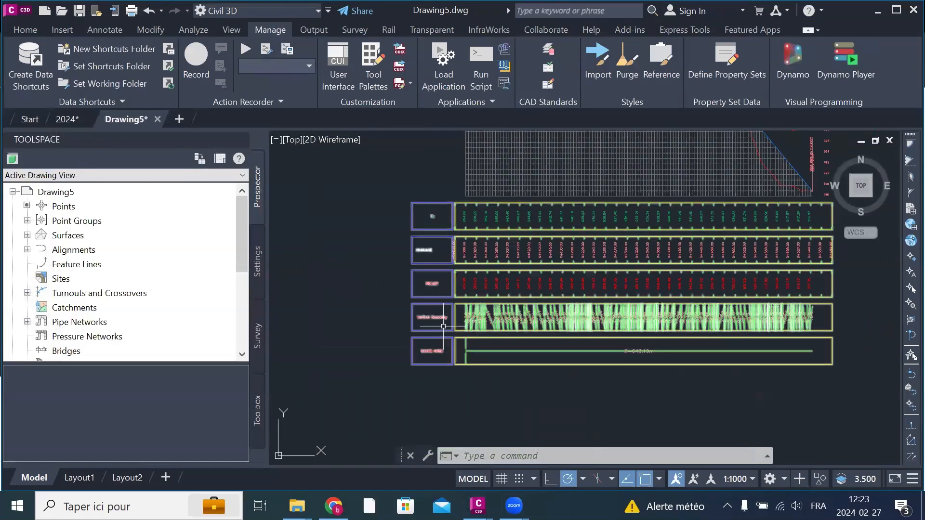
{"action": "scroll", "coordinate": [533, 346], "scroll_direction": "up", "scroll_amount": 6}
{"action": "scroll", "coordinate": [533, 345], "scroll_direction": "down", "scroll_amount": 6}
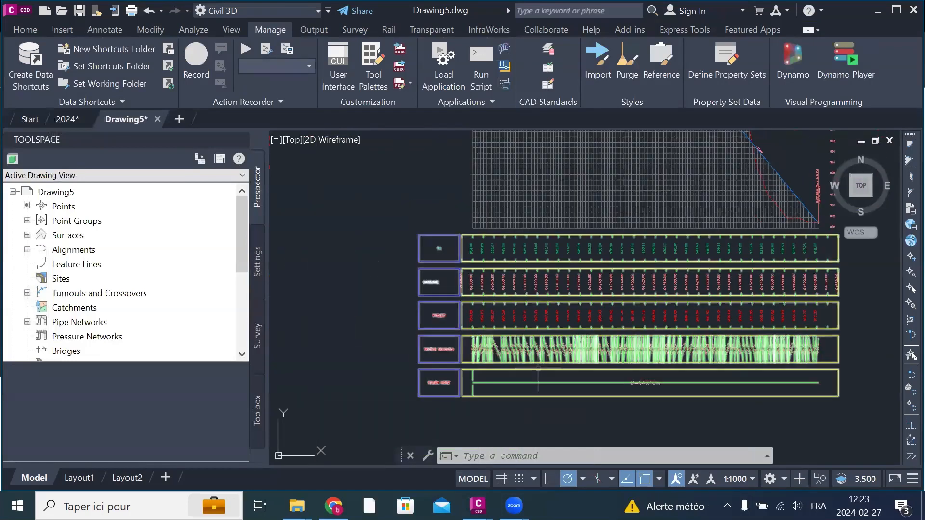
{"action": "left_click", "coordinate": [586, 194]}
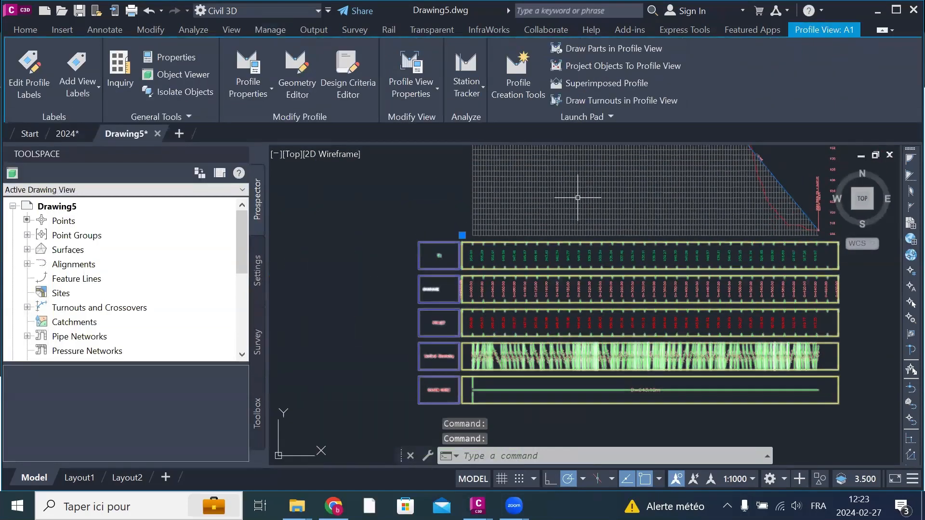
{"action": "scroll", "coordinate": [551, 260], "scroll_direction": "down", "scroll_amount": 2}
{"action": "mouse_move", "coordinate": [574, 198]}
{"action": "middle_mouse_down"}
{"action": "mouse_move", "coordinate": [574, 314]}
{"action": "mouse_move", "coordinate": [553, 313]}
{"action": "middle_mouse_up"}
{"action": "right_click", "coordinate": [545, 321]}
{"action": "left_click", "coordinate": [668, 230]}
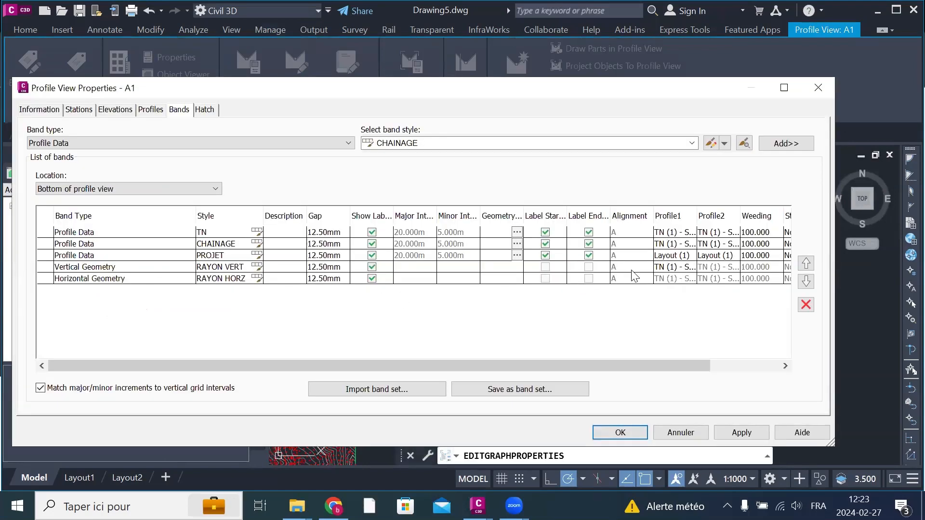
{"action": "left_click", "coordinate": [666, 267]}
{"action": "left_click", "coordinate": [667, 267]}
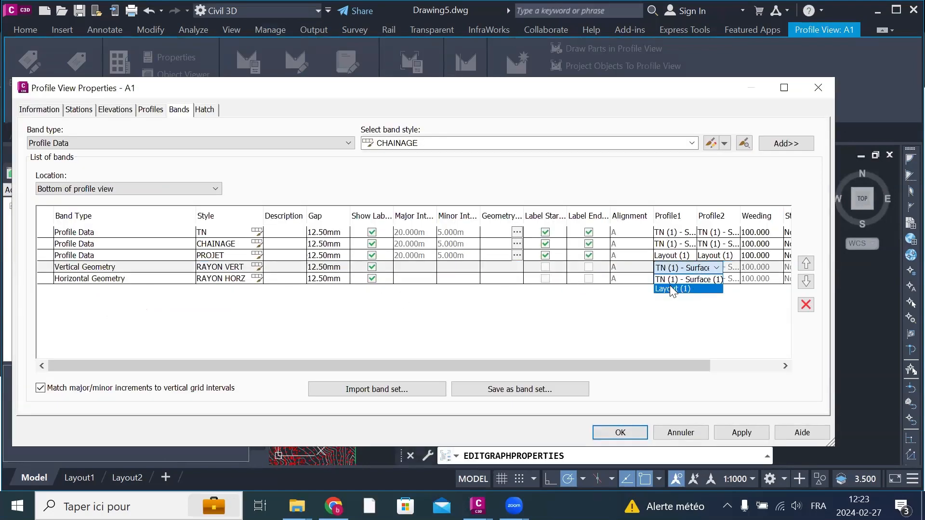
{"action": "left_click", "coordinate": [672, 289]}
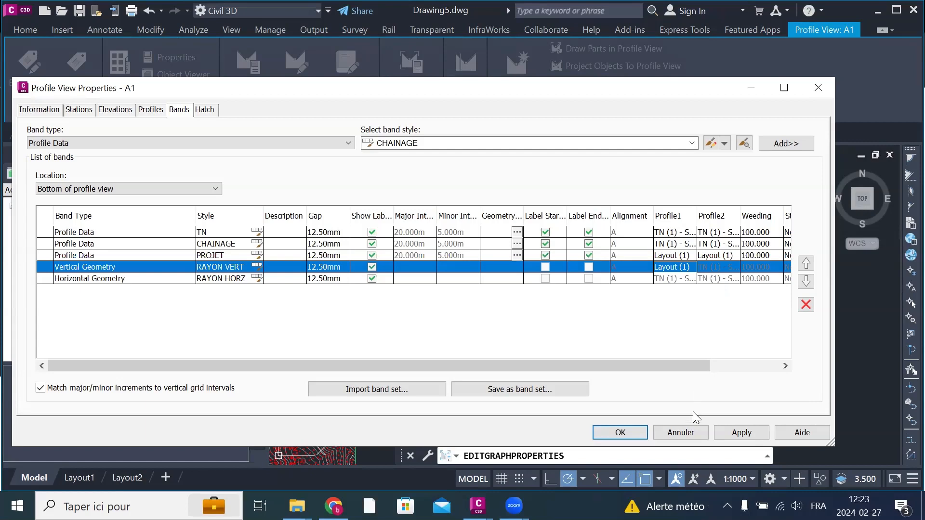
{"action": "left_click", "coordinate": [742, 433]}
{"action": "left_click", "coordinate": [620, 432]}
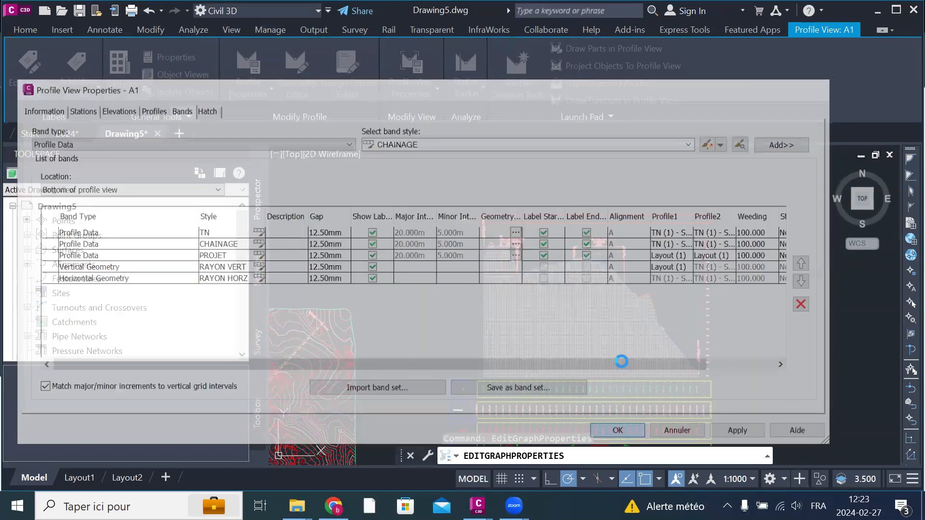
Step: Examine the TN, CHAINAGE, PROJET, vertical geometry and horizontal geometry bands below the profile view
{"action": "scroll", "coordinate": [624, 298], "scroll_direction": "down", "scroll_amount": 3}
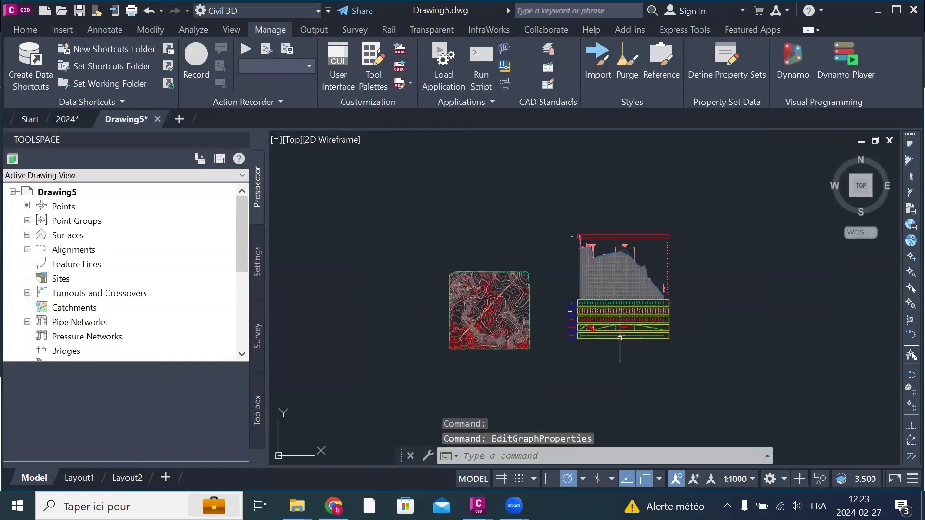
{"action": "scroll", "coordinate": [619, 339], "scroll_direction": "up", "scroll_amount": 3}
{"action": "scroll", "coordinate": [597, 399], "scroll_direction": "up", "scroll_amount": 5}
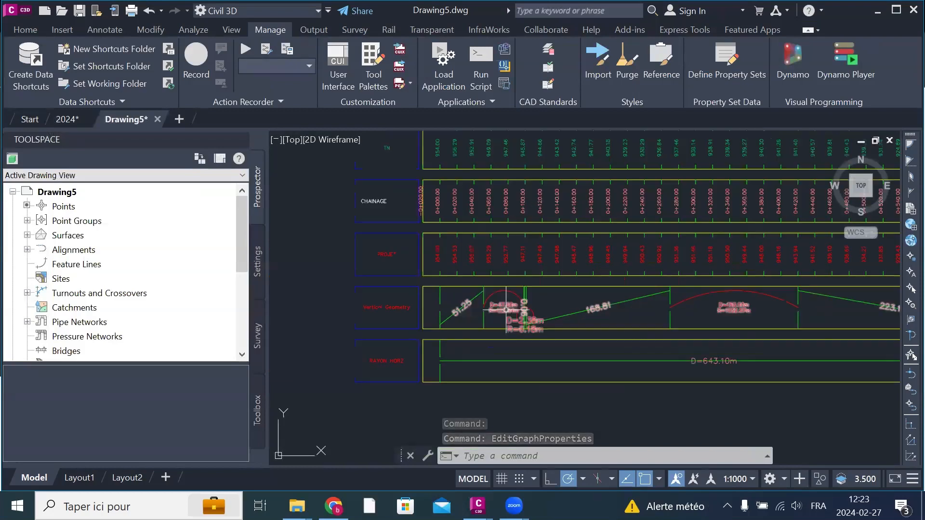
{"action": "scroll", "coordinate": [571, 387], "scroll_direction": "down", "scroll_amount": 2}
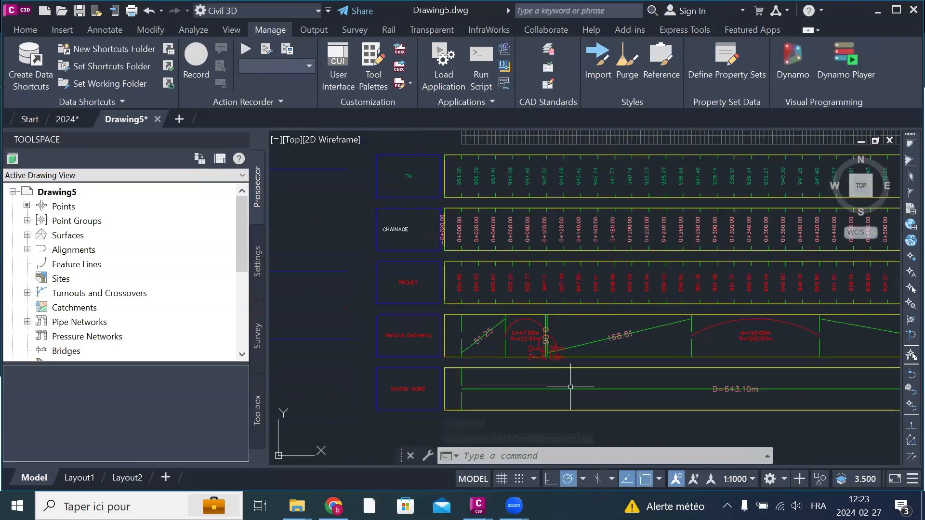
{"action": "scroll", "coordinate": [540, 176], "scroll_direction": "up", "scroll_amount": 4}
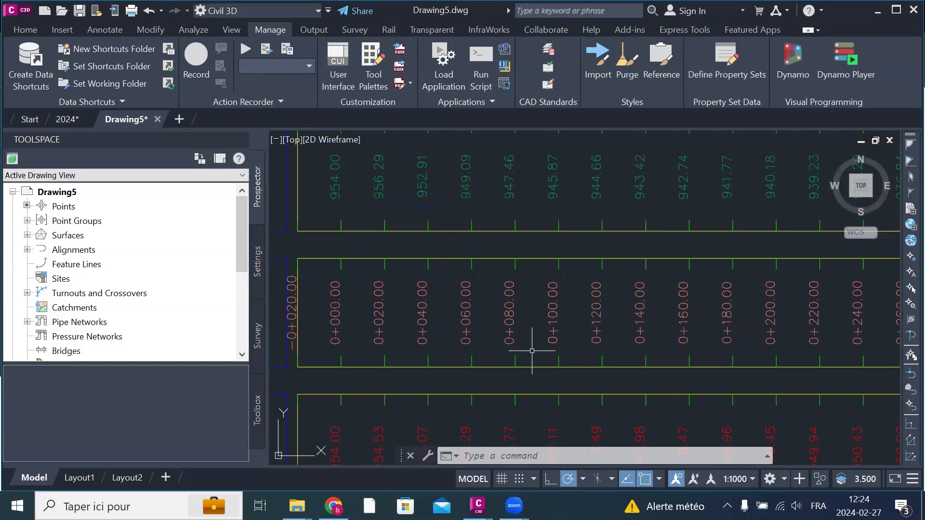
{"action": "scroll", "coordinate": [543, 311], "scroll_direction": "down", "scroll_amount": 3}
{"action": "scroll", "coordinate": [554, 385], "scroll_direction": "up", "scroll_amount": 3}
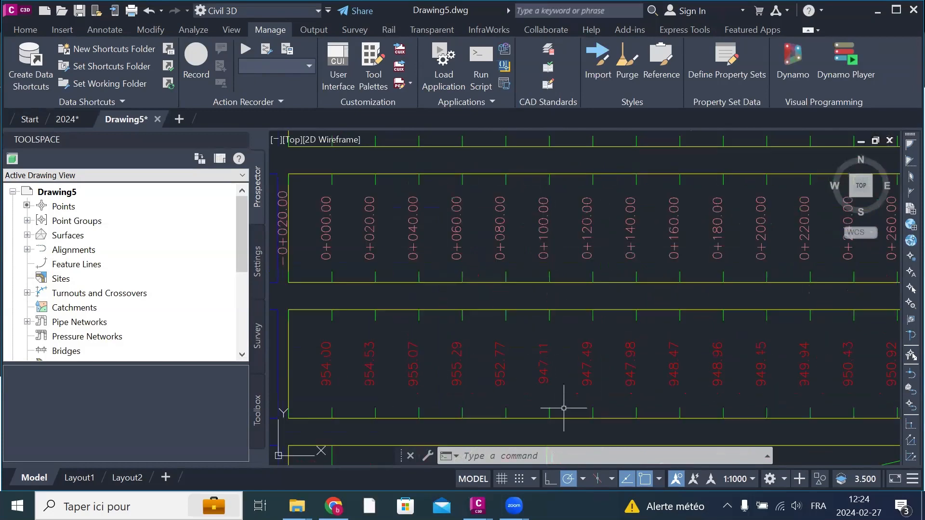
Step: Compare the TN and PROJET elevations at the first stations of the CHAINAGE band in the profile view
{"action": "scroll", "coordinate": [563, 408], "scroll_direction": "up", "scroll_amount": 2}
{"action": "scroll", "coordinate": [596, 384], "scroll_direction": "down", "scroll_amount": 2}
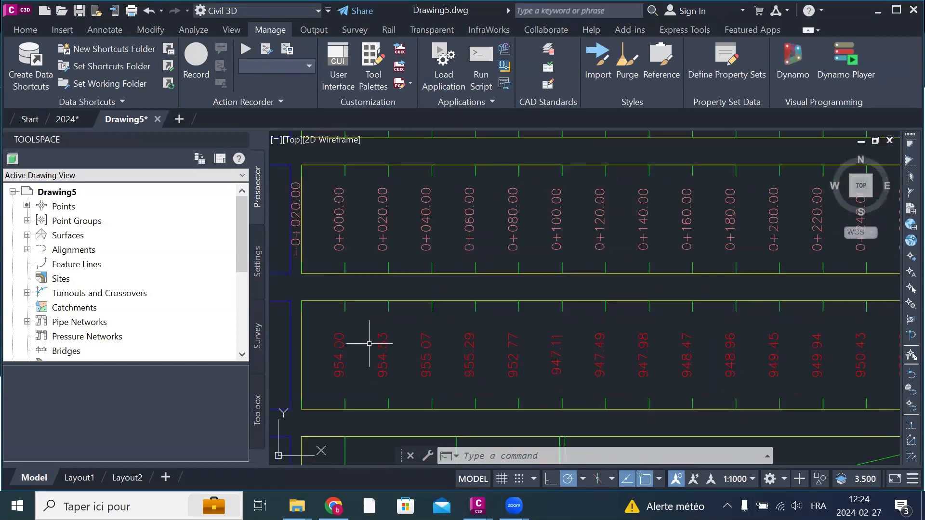
{"action": "scroll", "coordinate": [424, 378], "scroll_direction": "up", "scroll_amount": 2}
{"action": "scroll", "coordinate": [424, 378], "scroll_direction": "down", "scroll_amount": 2}
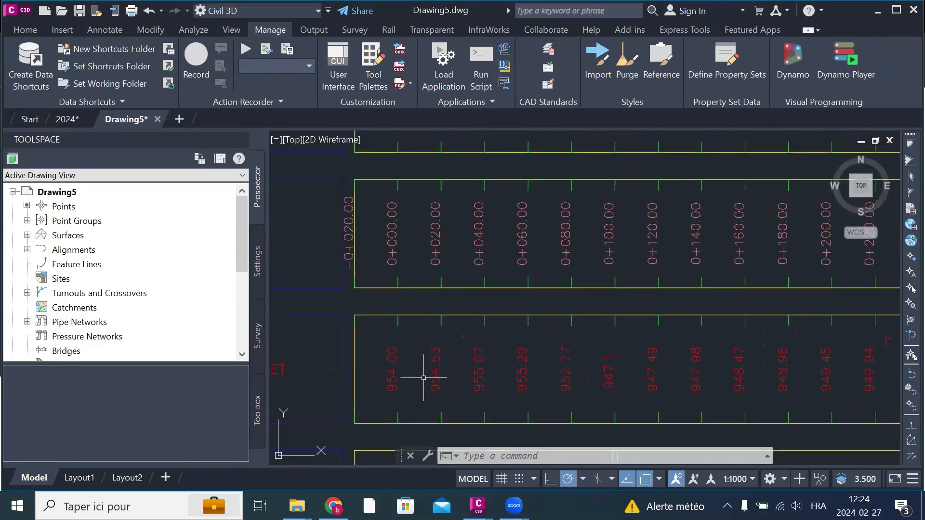
{"action": "scroll", "coordinate": [420, 272], "scroll_direction": "down", "scroll_amount": 2}
{"action": "scroll", "coordinate": [411, 162], "scroll_direction": "up", "scroll_amount": 2}
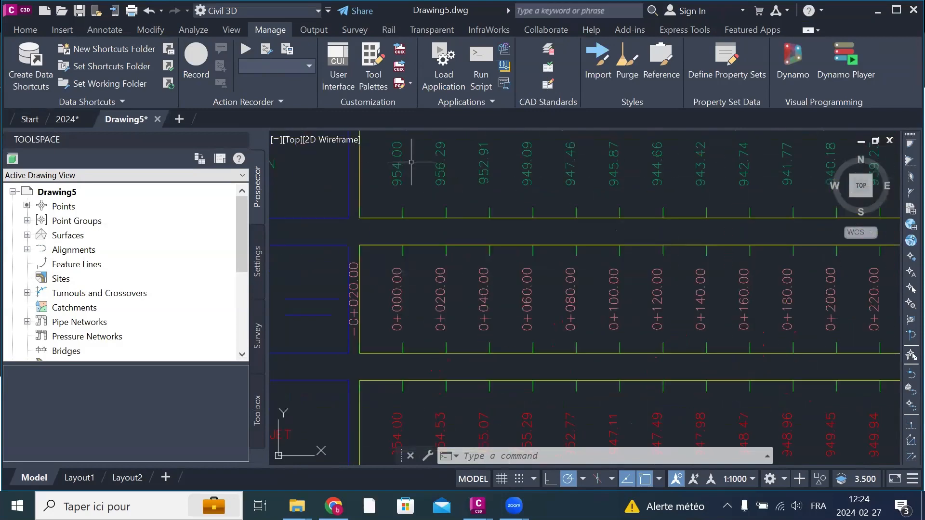
{"action": "scroll", "coordinate": [410, 163], "scroll_direction": "up", "scroll_amount": 2}
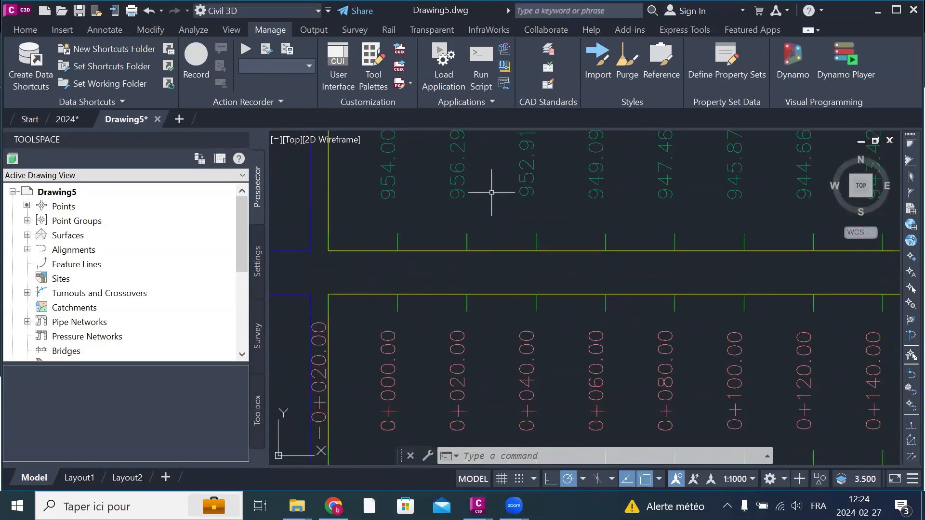
{"action": "scroll", "coordinate": [492, 216], "scroll_direction": "down", "scroll_amount": 4}
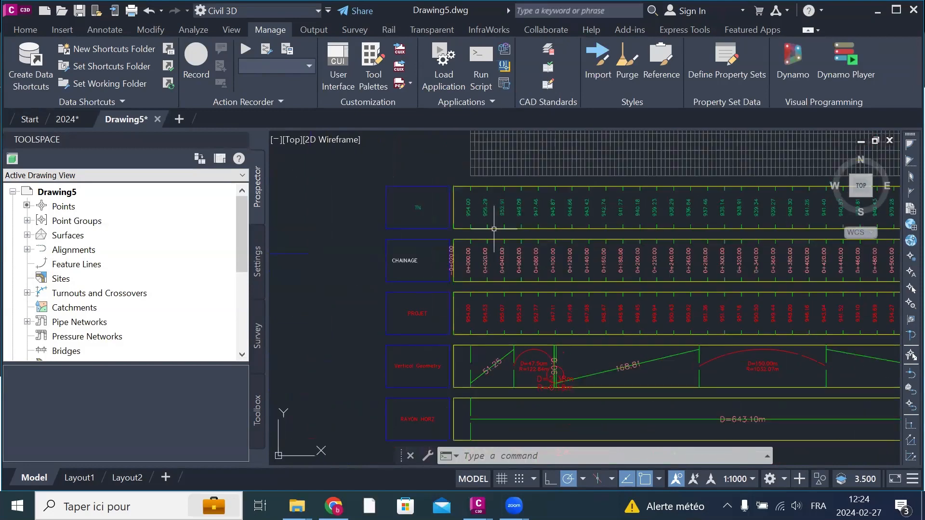
{"action": "scroll", "coordinate": [496, 323], "scroll_direction": "up", "scroll_amount": 8}
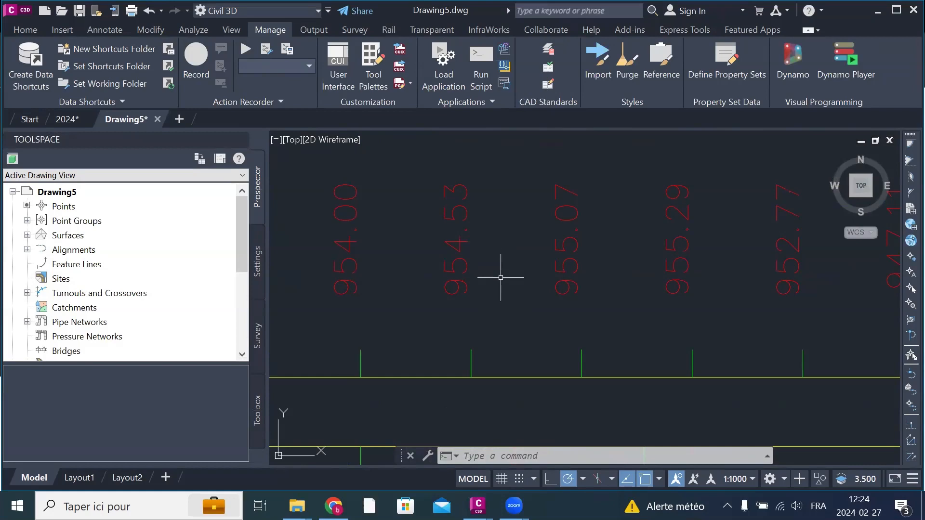
{"action": "scroll", "coordinate": [499, 281], "scroll_direction": "down", "scroll_amount": 6}
{"action": "scroll", "coordinate": [499, 281], "scroll_direction": "down", "scroll_amount": 6}
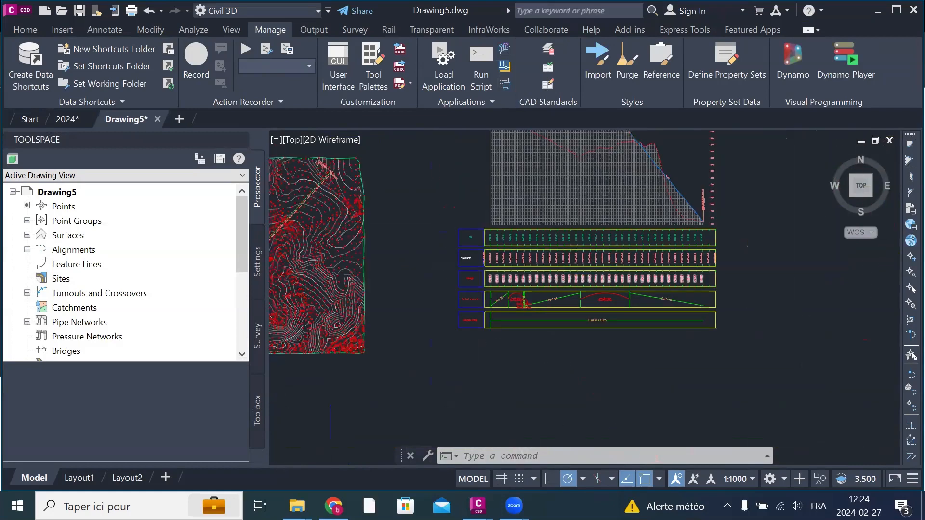
Step: Compare the overall surface plan and banded profile view with those in drawing 2024, and return to Drawing5
{"action": "scroll", "coordinate": [610, 285], "scroll_direction": "down", "scroll_amount": 4}
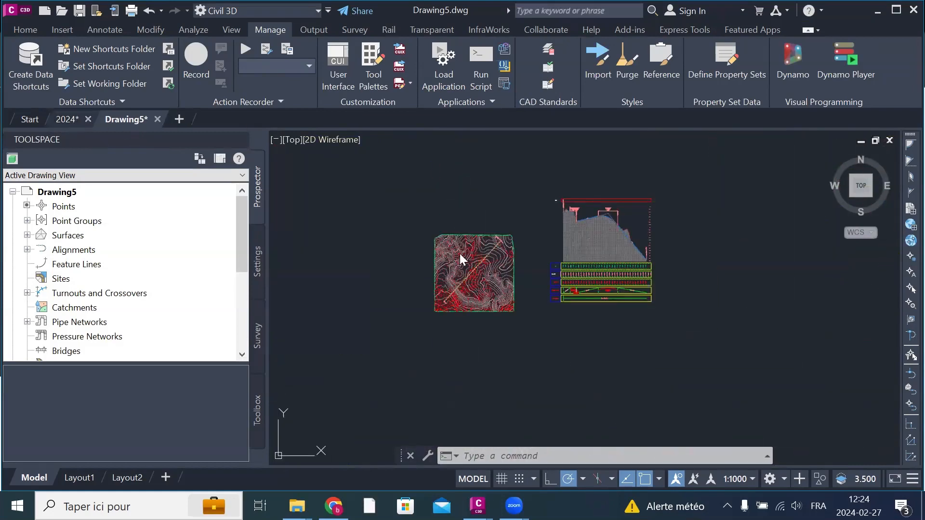
{"action": "key", "text": "ctrl+Tab"}
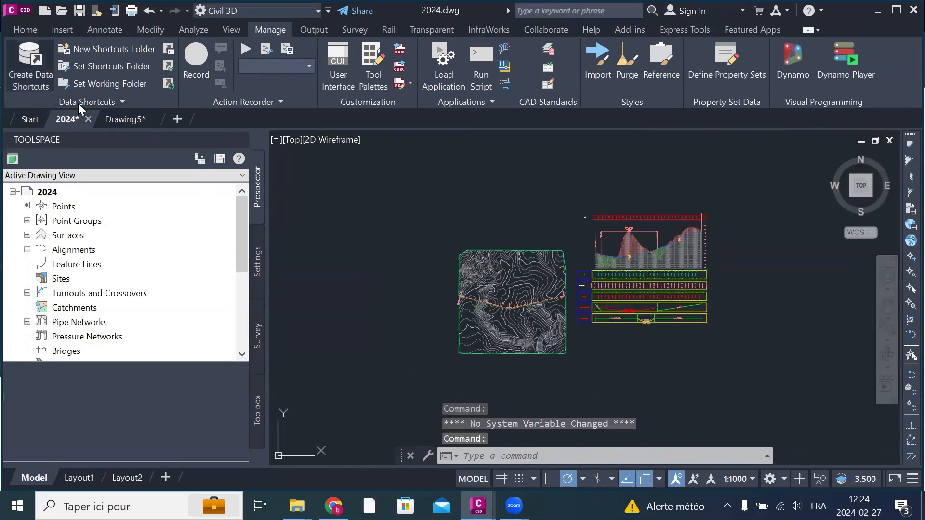
{"action": "left_click", "coordinate": [115, 121]}
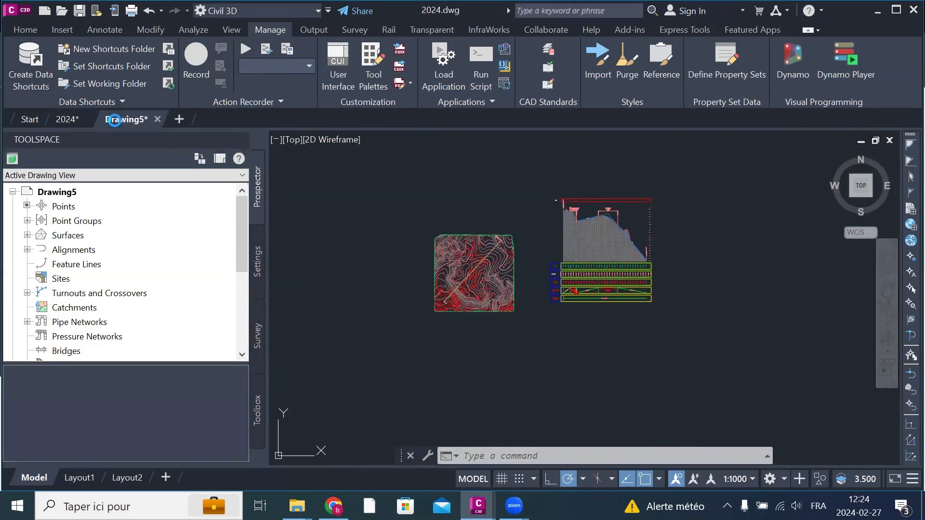